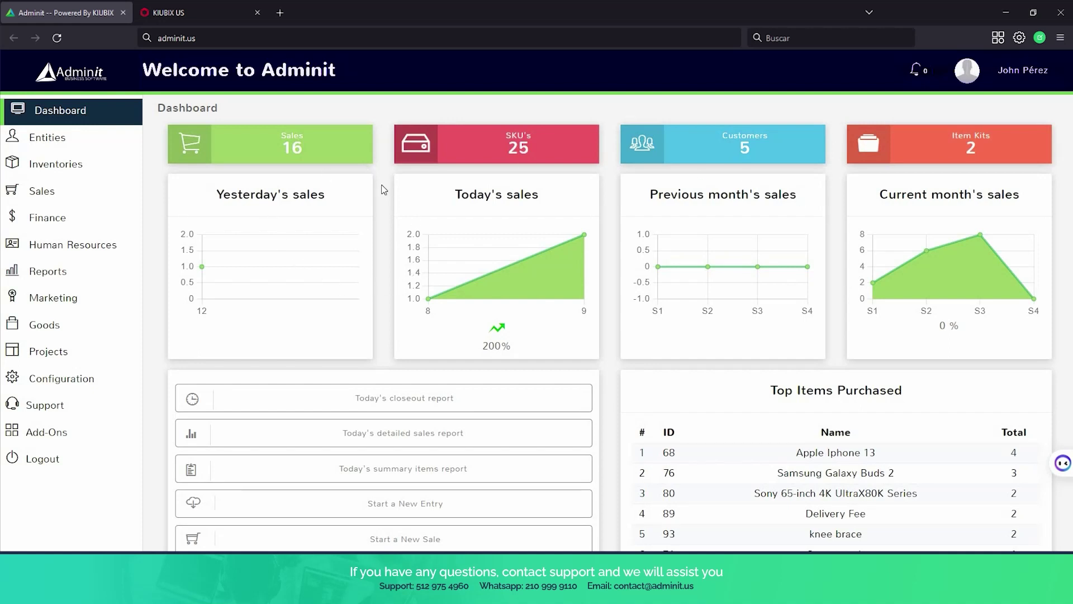
# Scroll through the dashboard sales charts and switch Sales Information to the Week view.
pyautogui.scroll(-3, 384, 189)
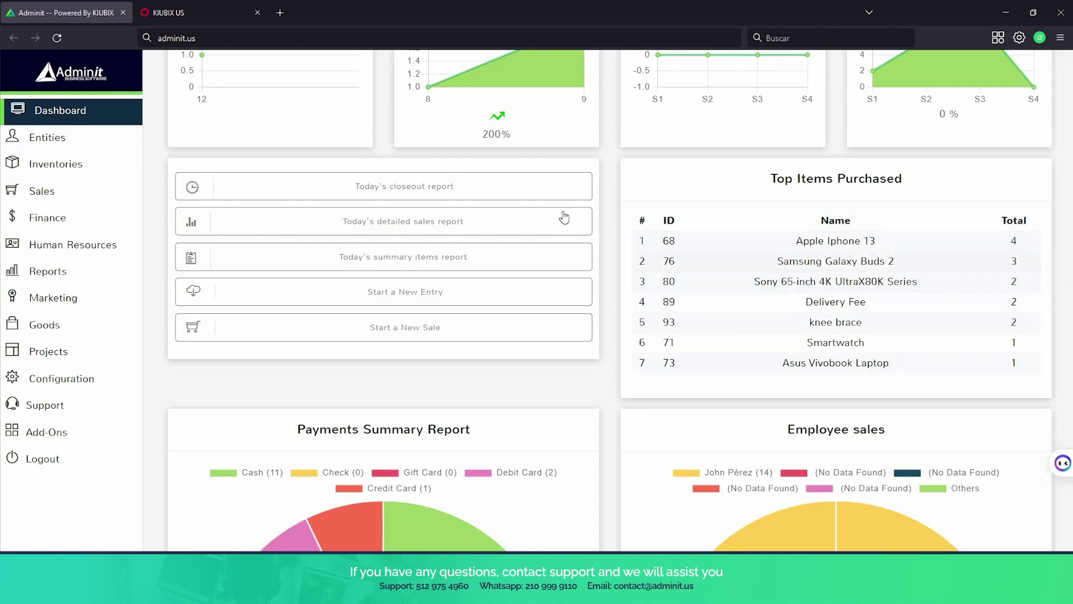
pyautogui.scroll(-6, 485, 238)
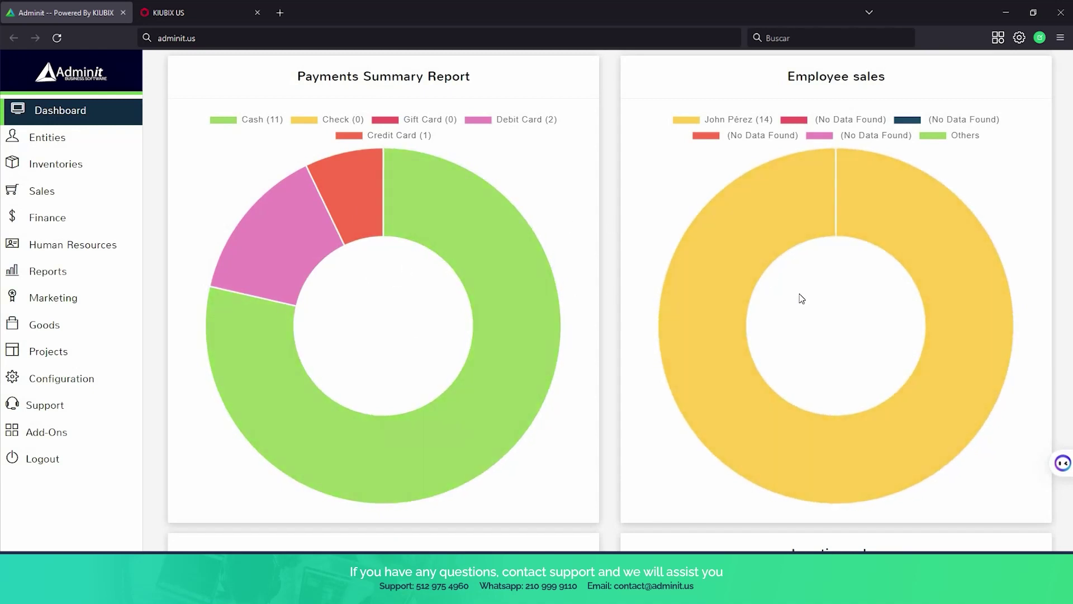
pyautogui.scroll(-7, 801, 298)
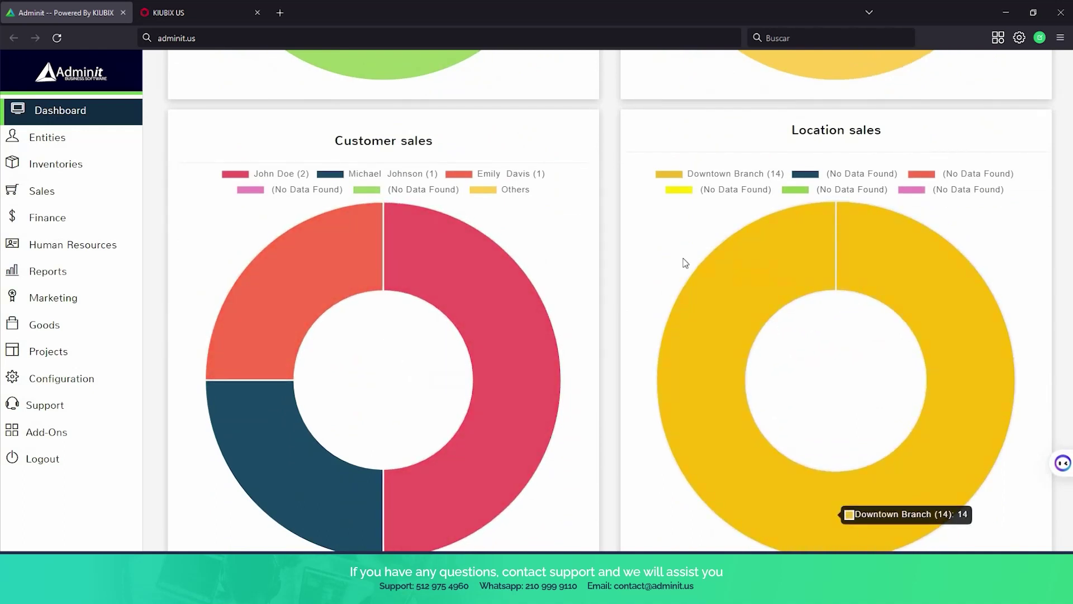
pyautogui.scroll(-5, 665, 263)
pyautogui.scroll(-5, 665, 263)
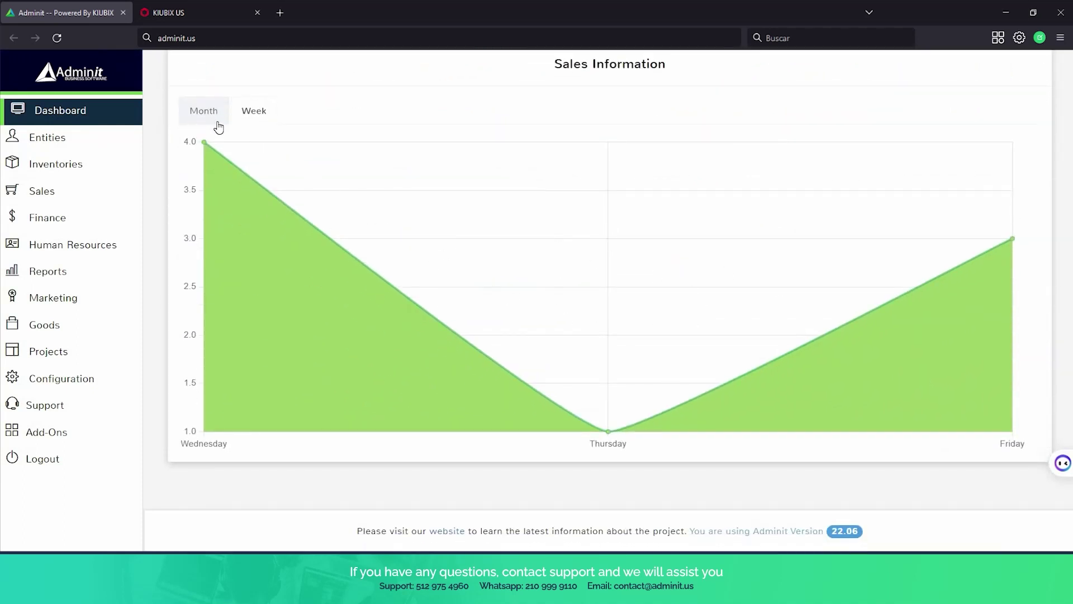
pyautogui.click(253, 116)
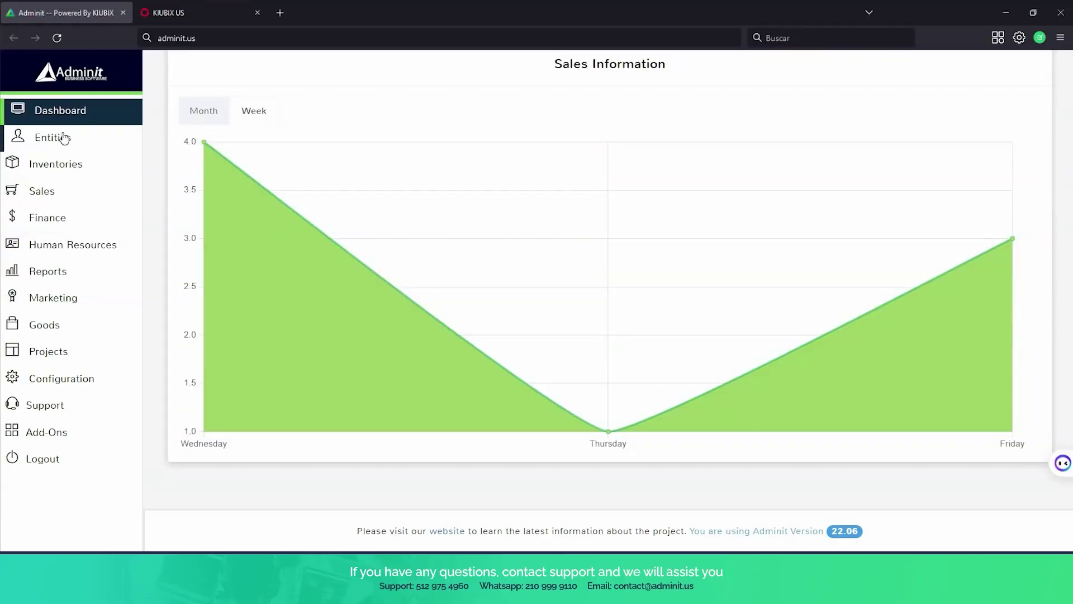
# Expand Entities in the sidebar and open the Customers list of 5 customers.
pyautogui.click(65, 138)
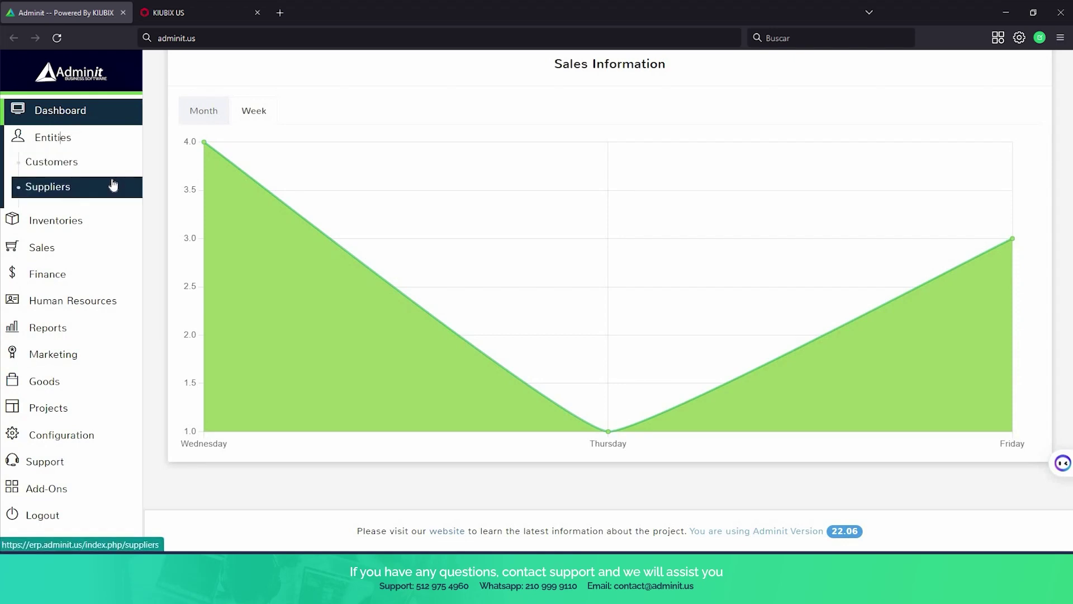
pyautogui.click(100, 169)
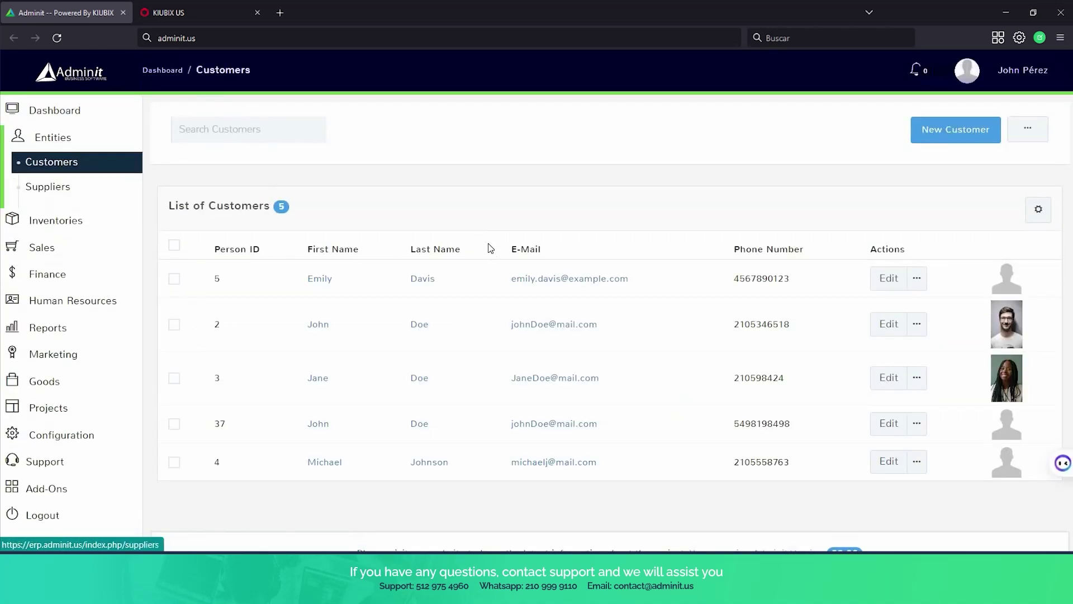
# Check the customer list's '...' actions and Column Configuration, then open Suppliers.
pyautogui.scroll(-1, 489, 282)
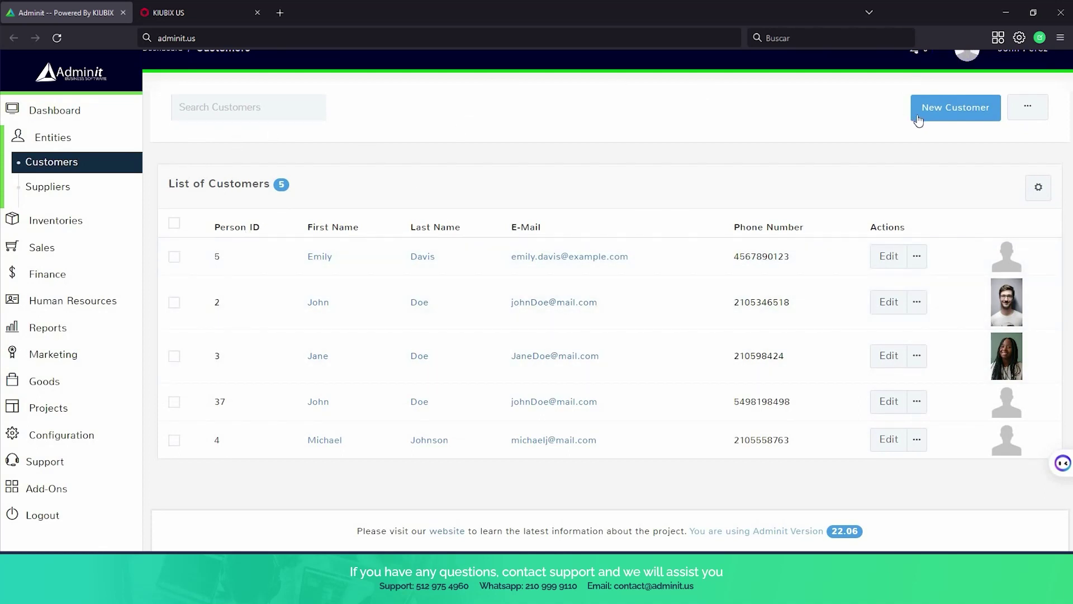
pyautogui.click(1030, 112)
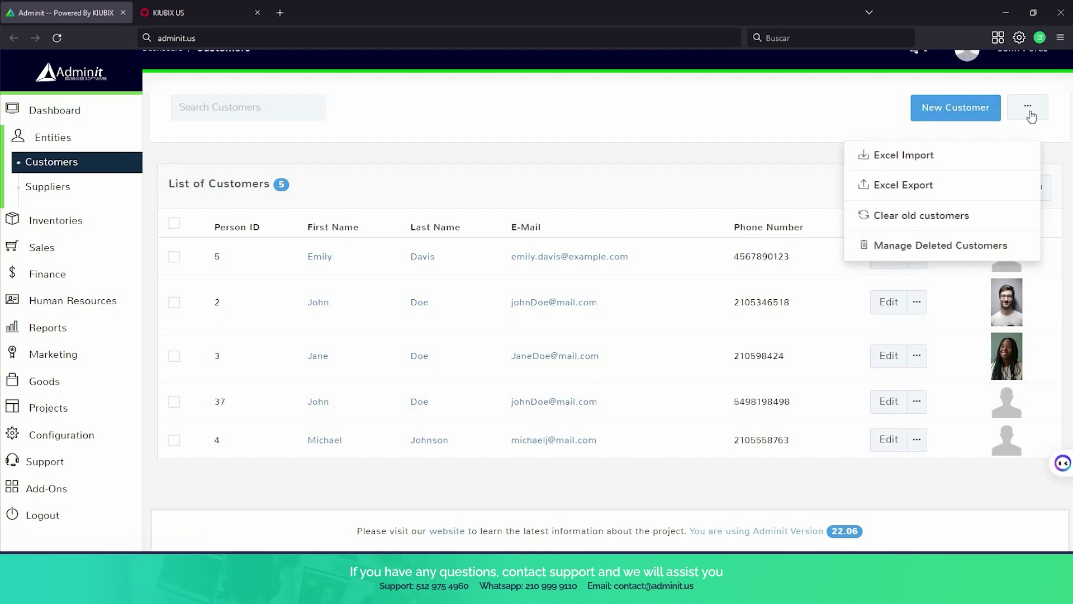
pyautogui.click(1031, 117)
pyautogui.click(1038, 190)
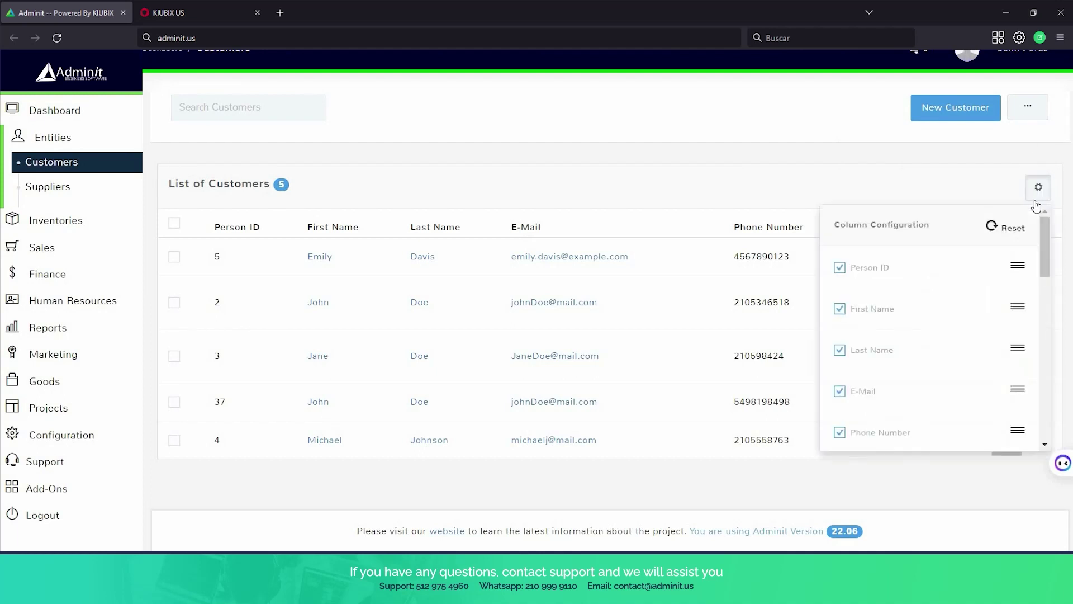
pyautogui.scroll(-8, 917, 304)
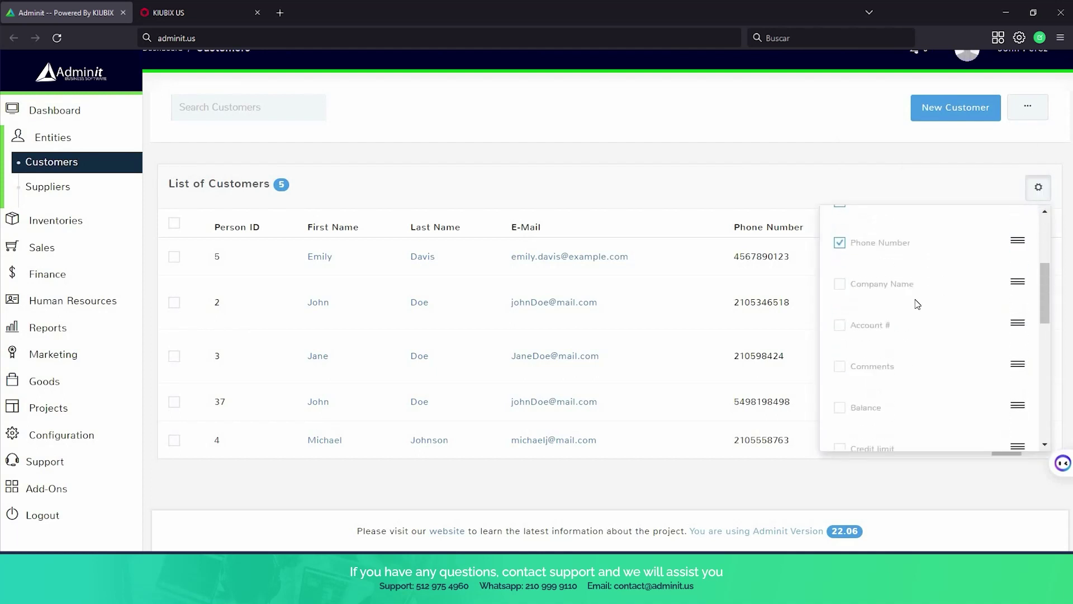
pyautogui.scroll(-4, 917, 304)
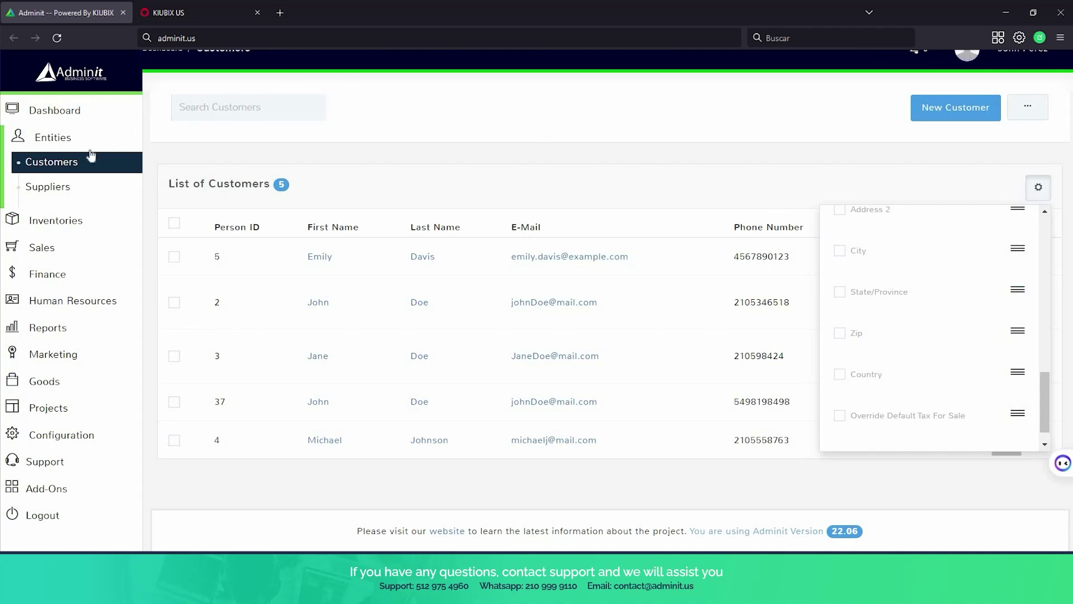
pyautogui.click(68, 188)
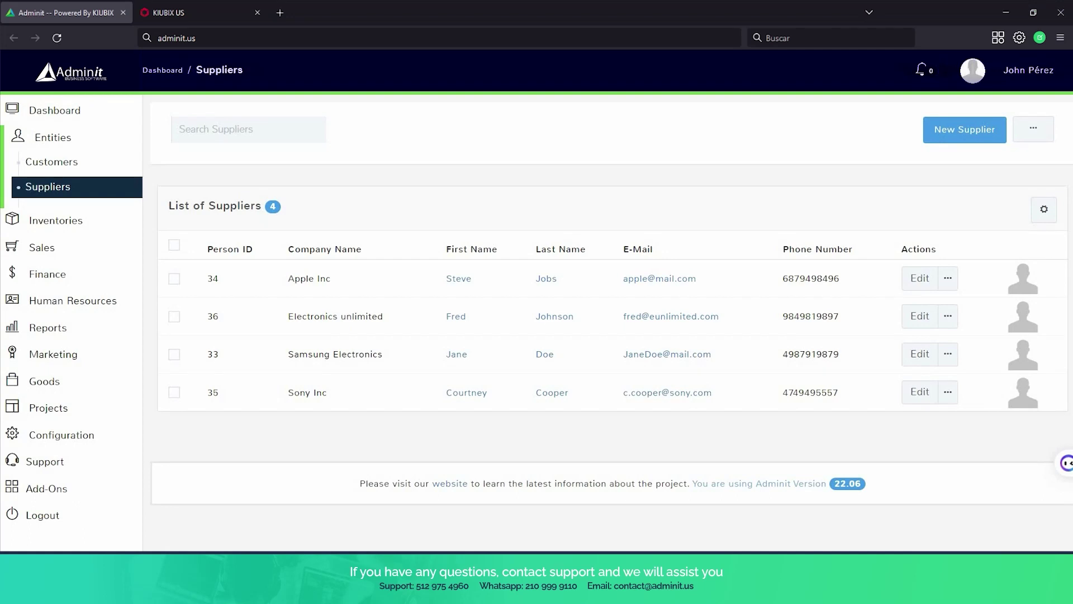
# Expand Inventories in the sidebar and open the Items list of 25 items.
pyautogui.click(64, 220)
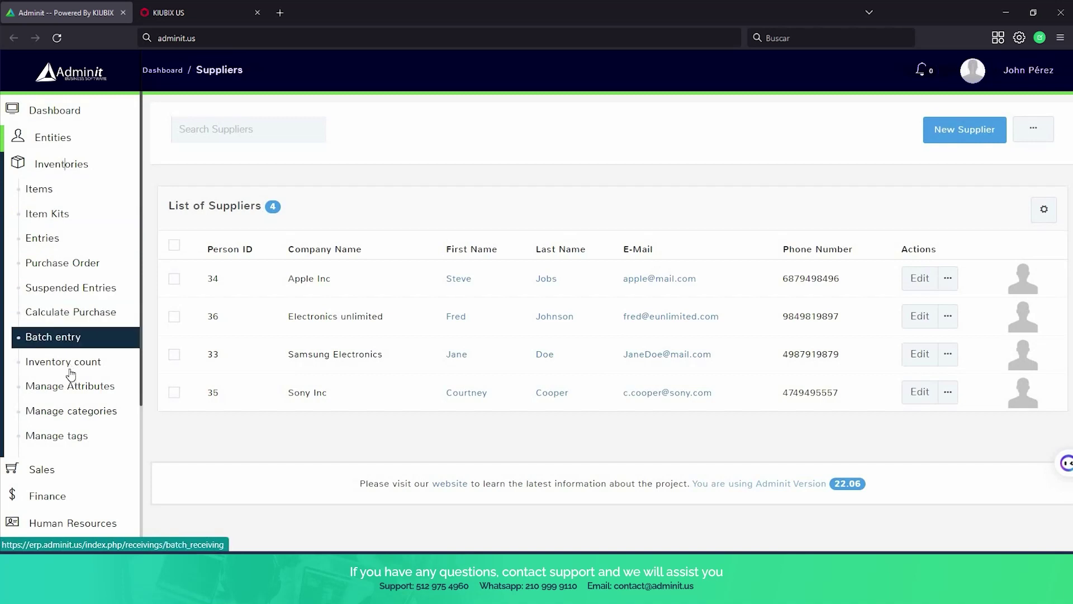
pyautogui.click(55, 193)
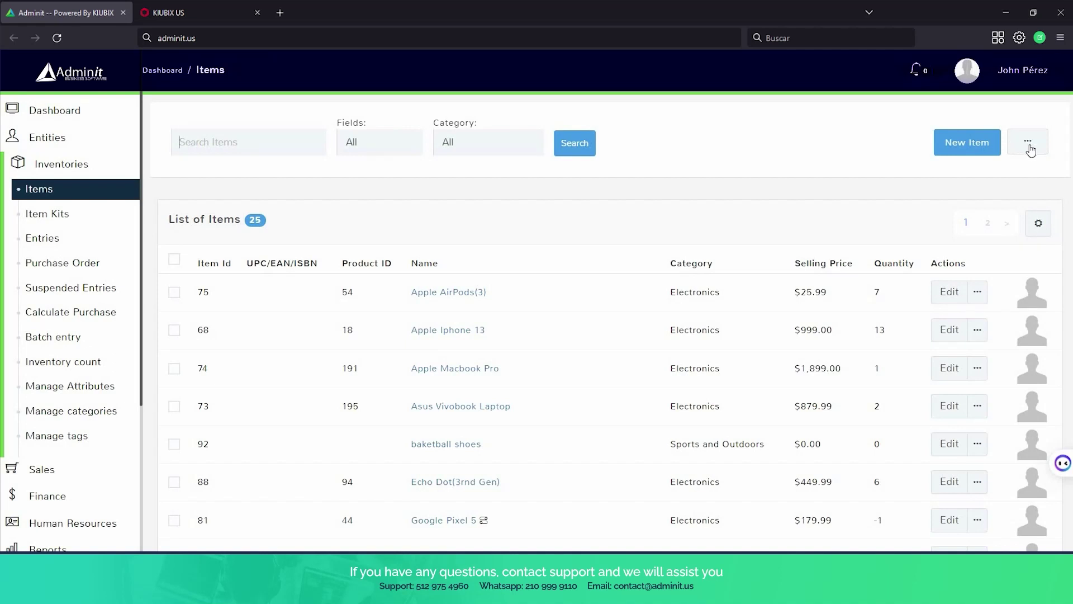
# Look over the Items list's '...' actions, then open inventory Entries with an empty cart.
pyautogui.click(1028, 147)
pyautogui.click(847, 97)
pyautogui.click(1042, 147)
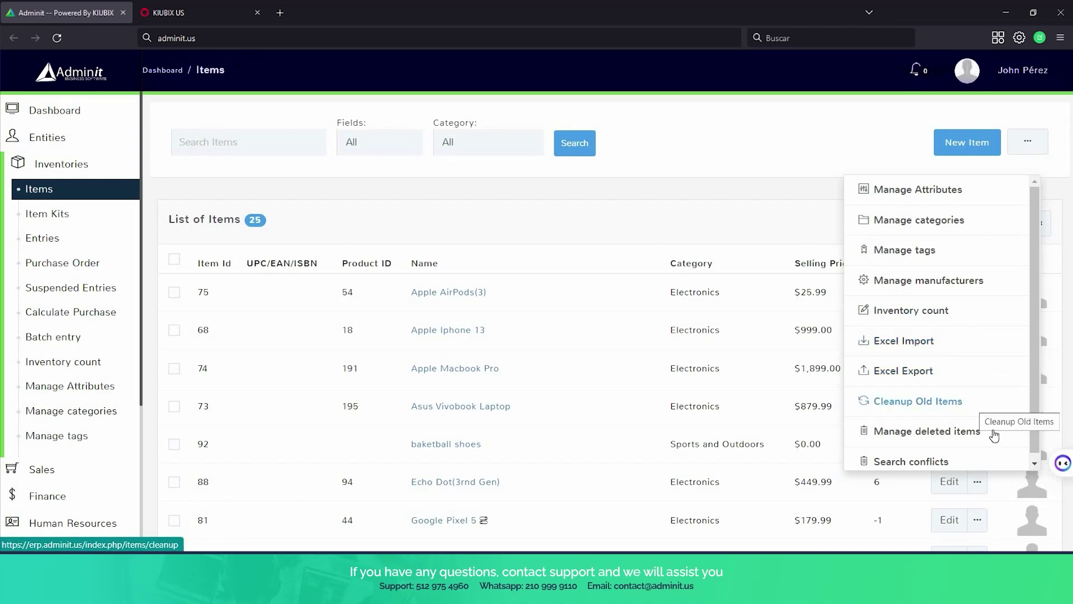
pyautogui.scroll(-1, 994, 444)
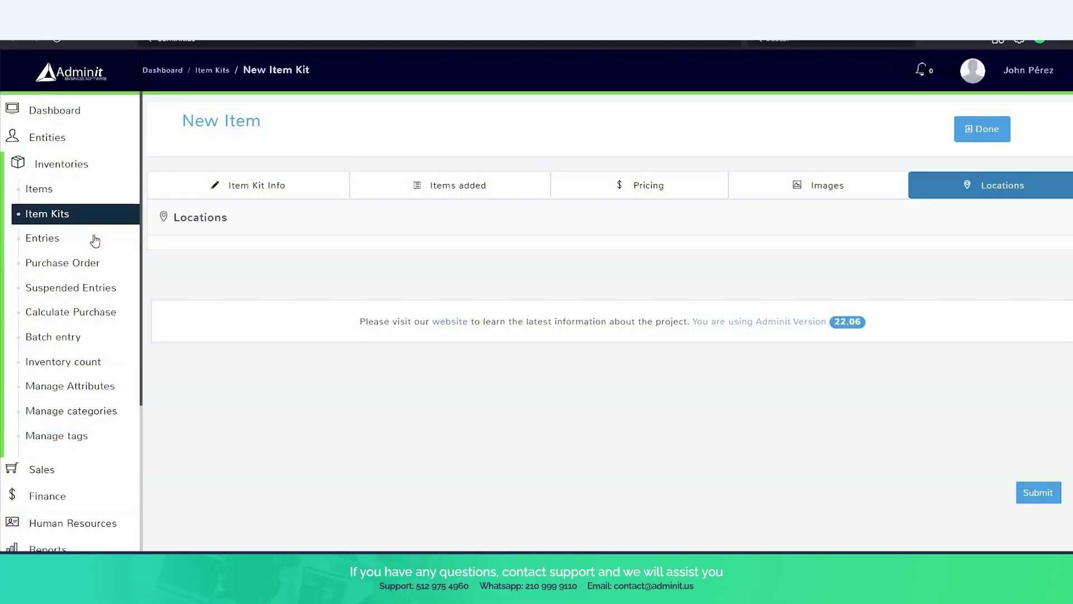
pyautogui.click(95, 241)
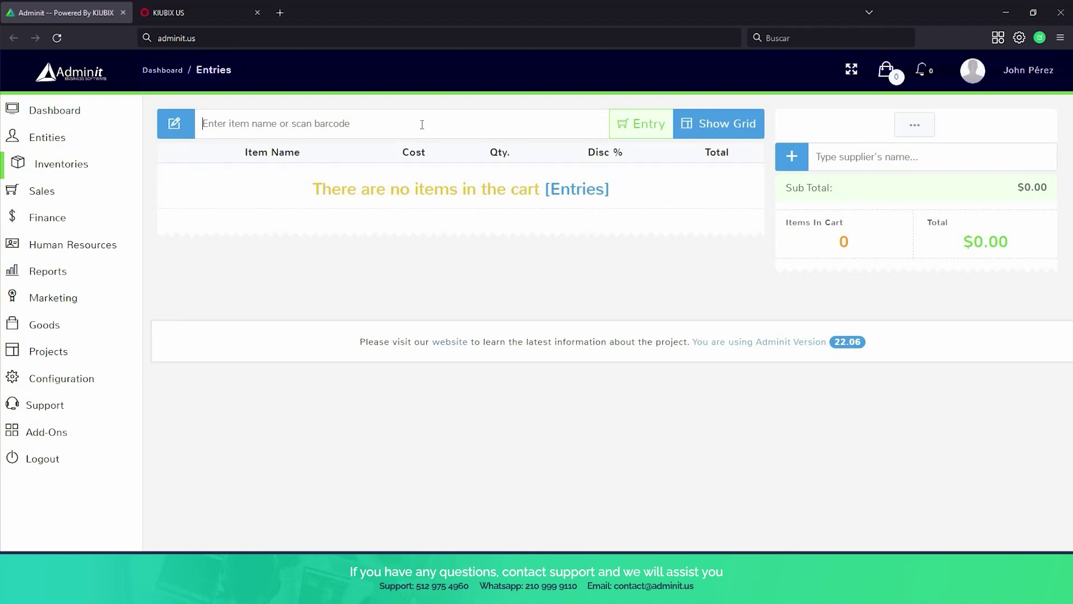
# Add Apple Macbook Pro to the entry with Apple Inc as the supplier.
pyautogui.write('appl')
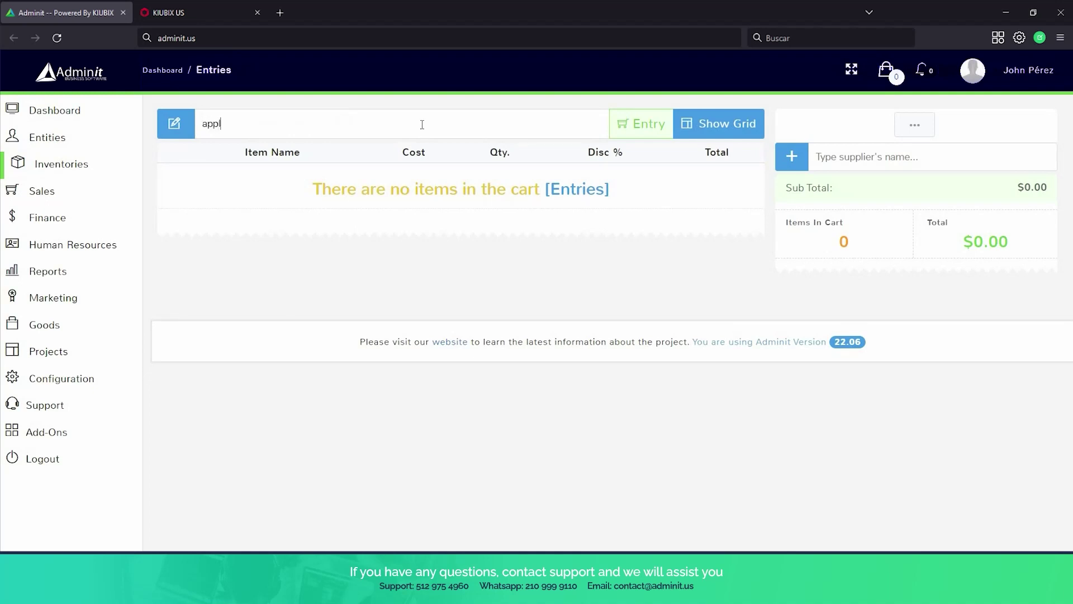
pyautogui.write('e')
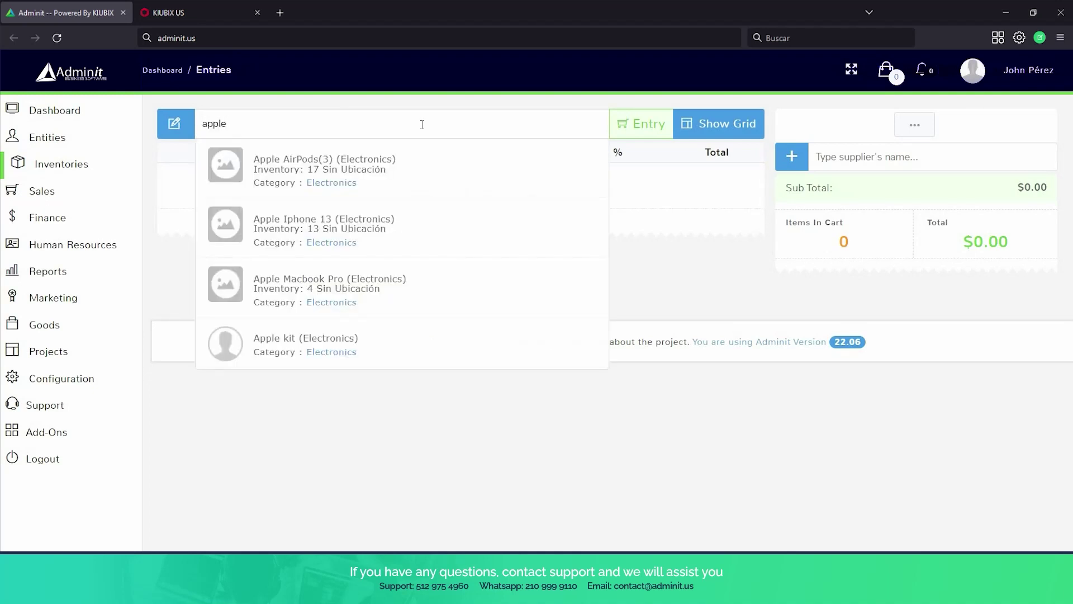
pyautogui.click(336, 288)
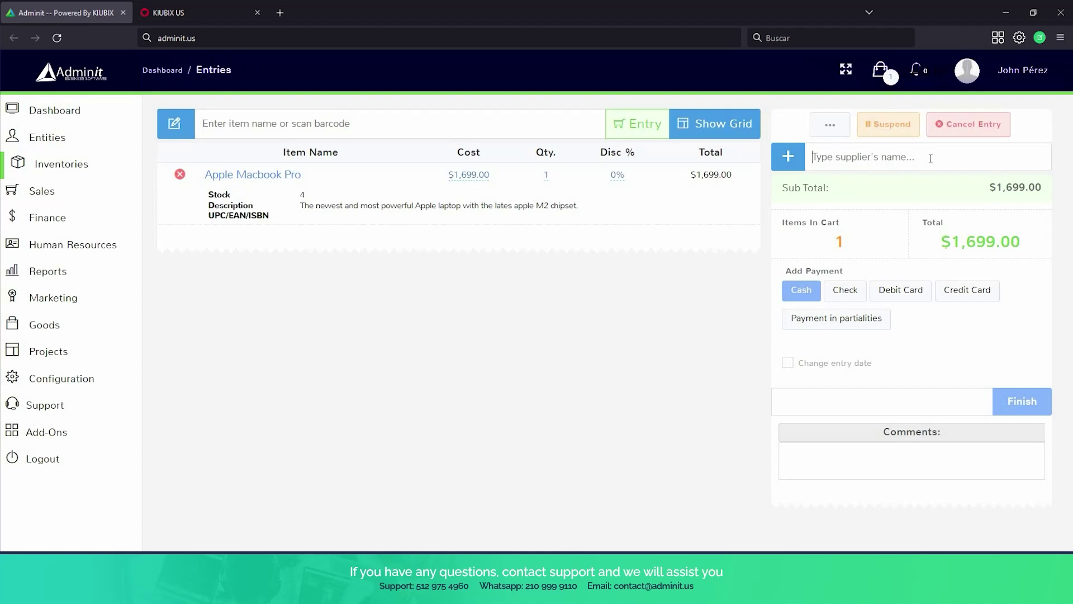
pyautogui.write('apple')
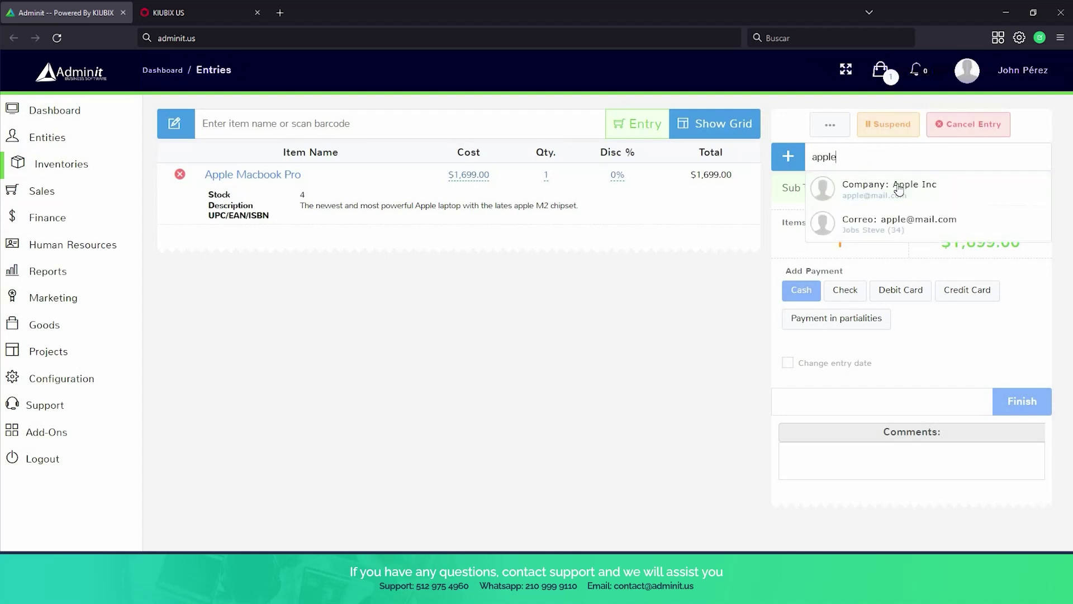
pyautogui.click(899, 187)
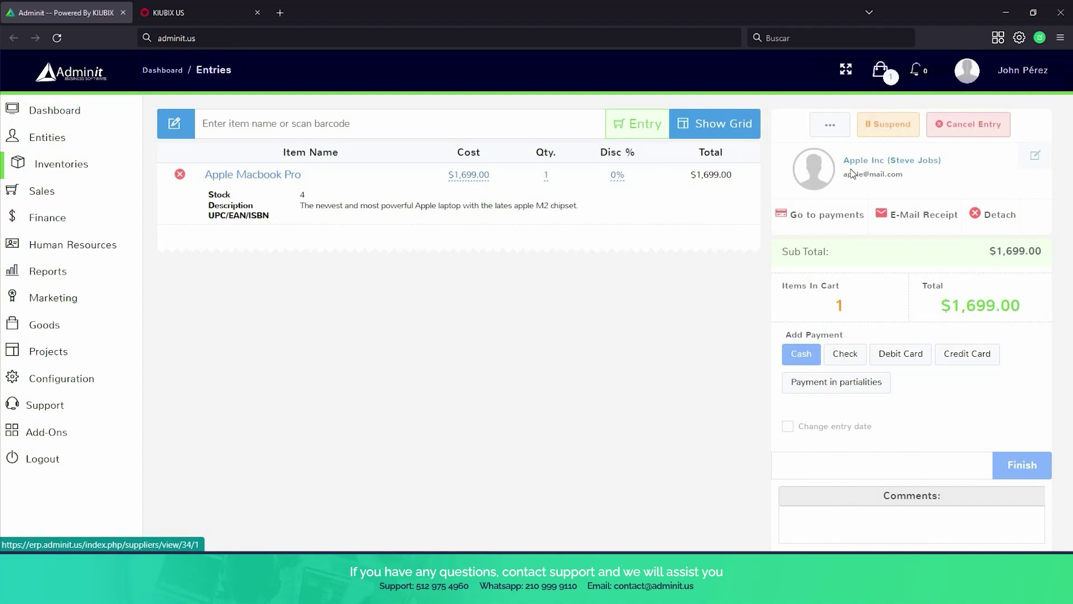
# Set the Macbook quantity to 5 and submit the $8,495.00 entry to show its receipt.
pyautogui.click(547, 176)
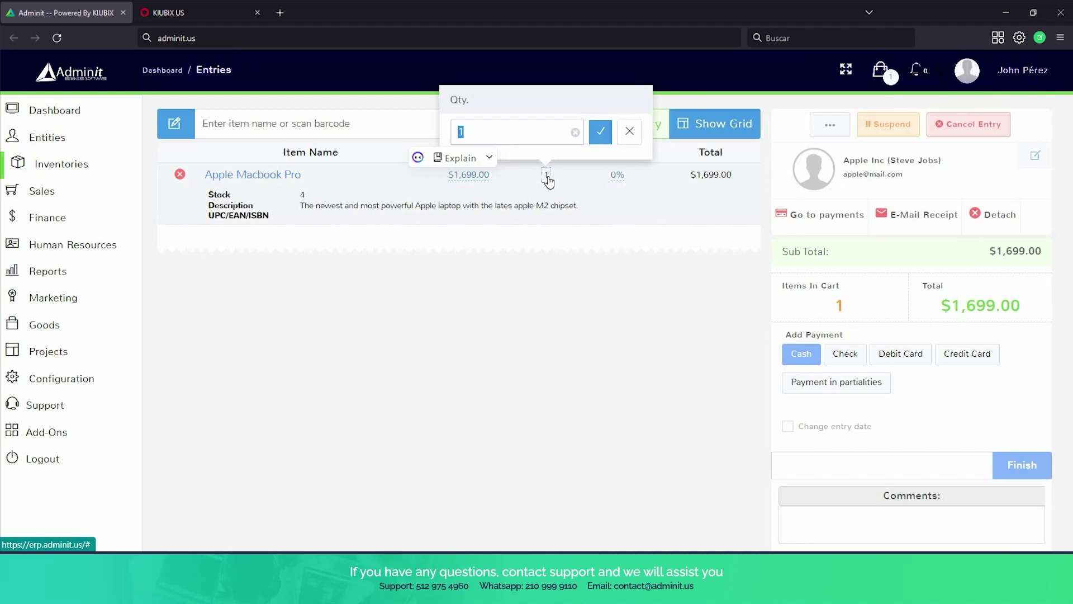
pyautogui.write('5')
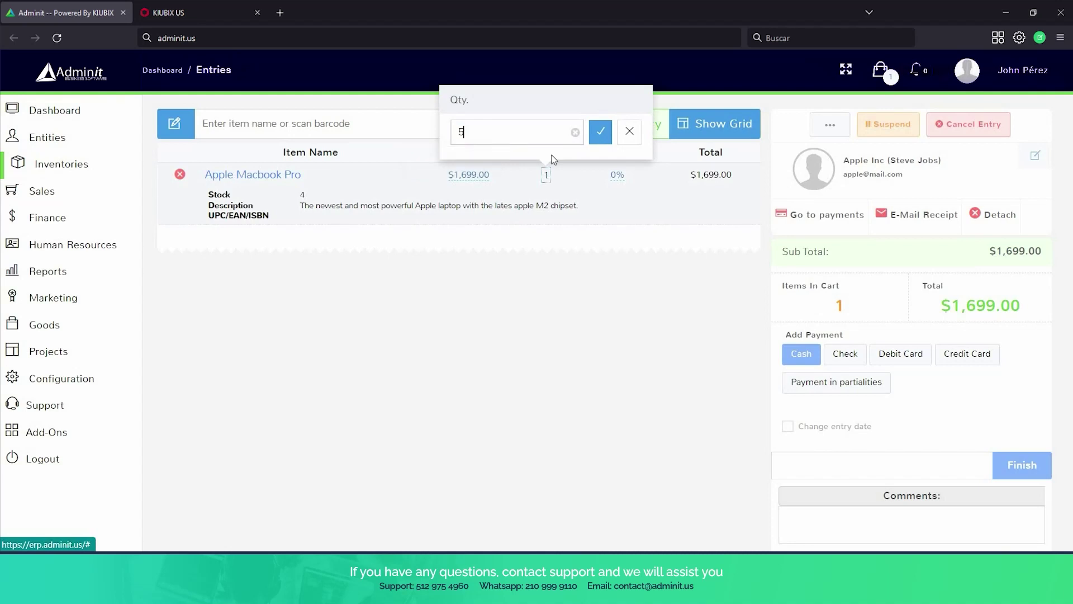
pyautogui.click(596, 135)
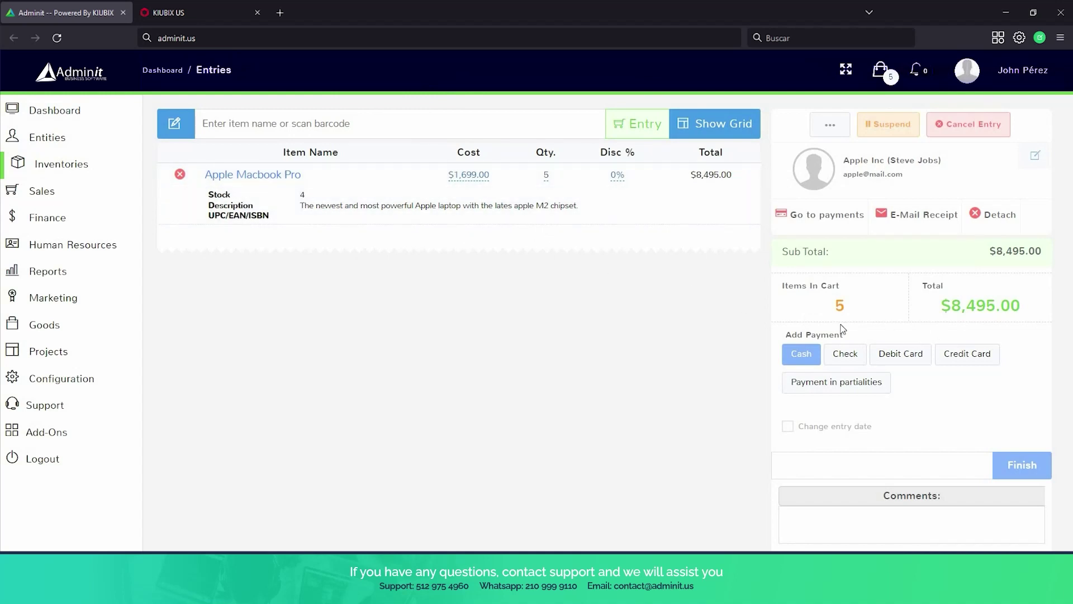
pyautogui.click(1025, 468)
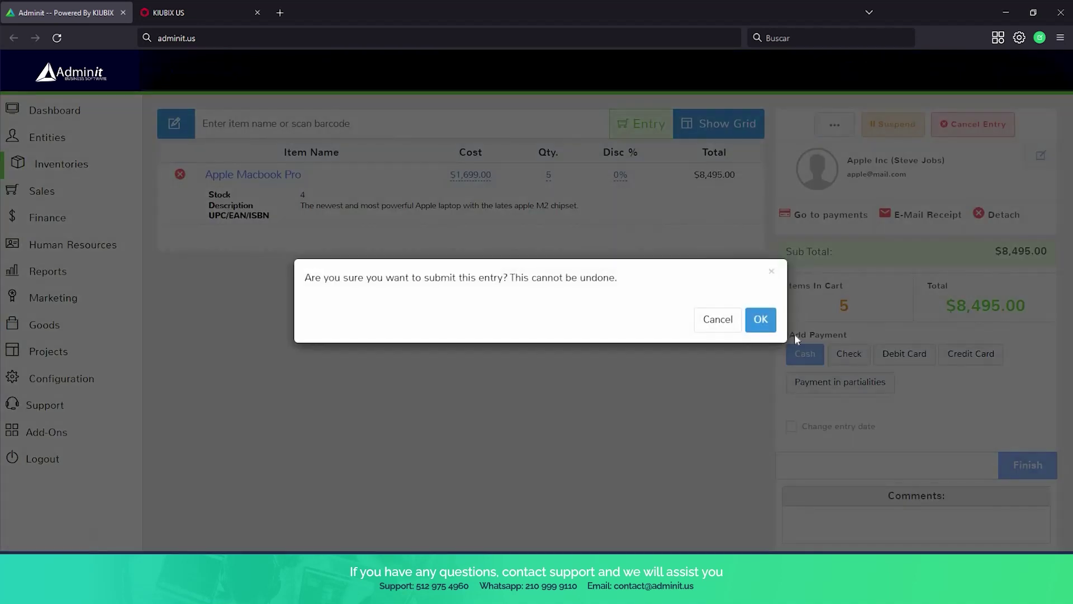
pyautogui.click(761, 320)
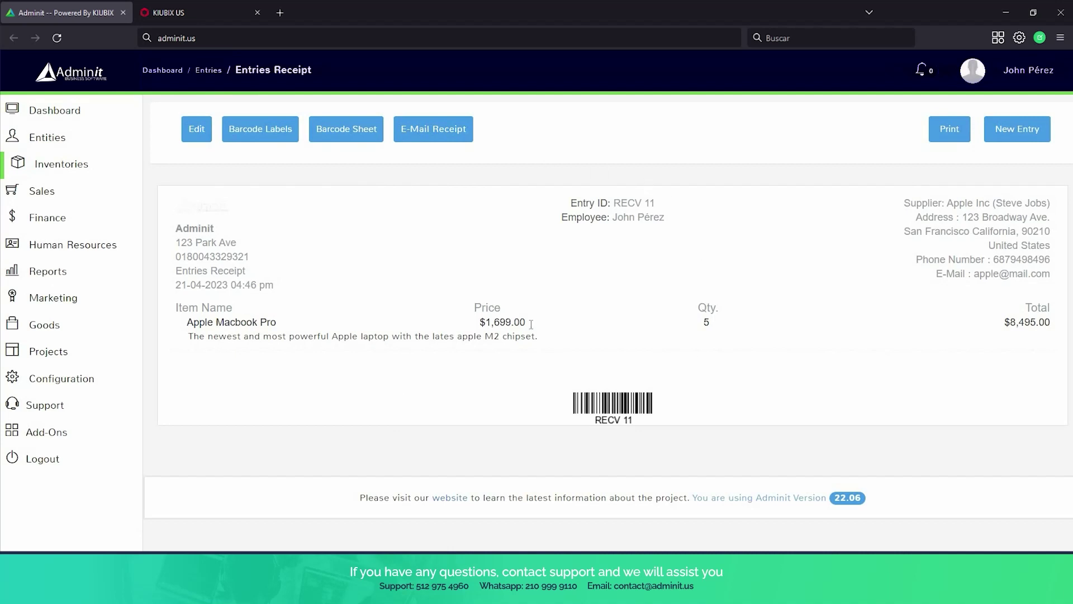
# Go through Inventories' Items list, now 26 items, to Item Kits.
pyautogui.click(64, 168)
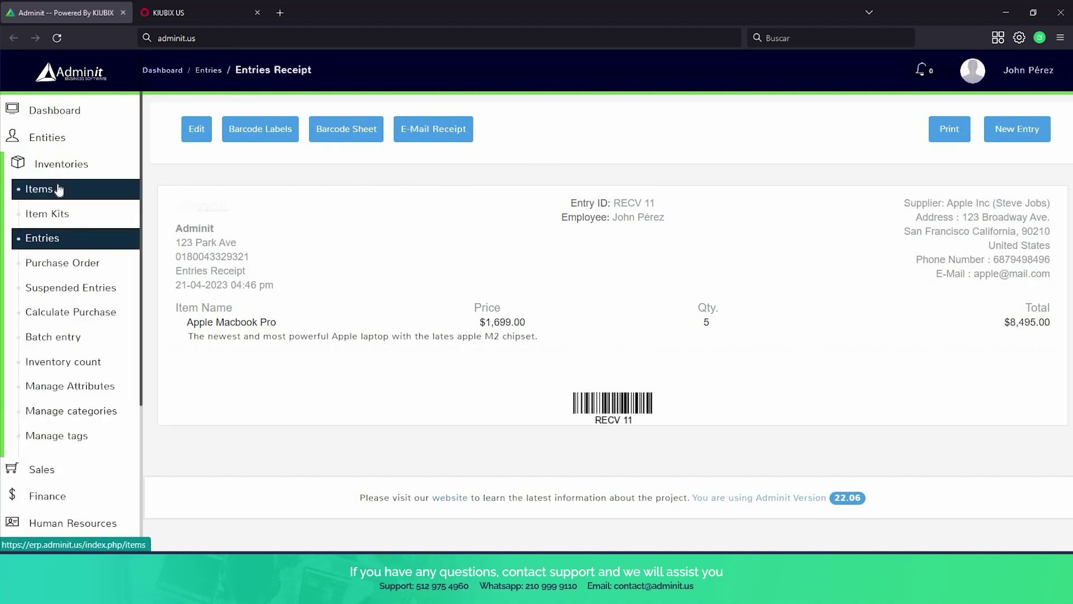
pyautogui.click(59, 191)
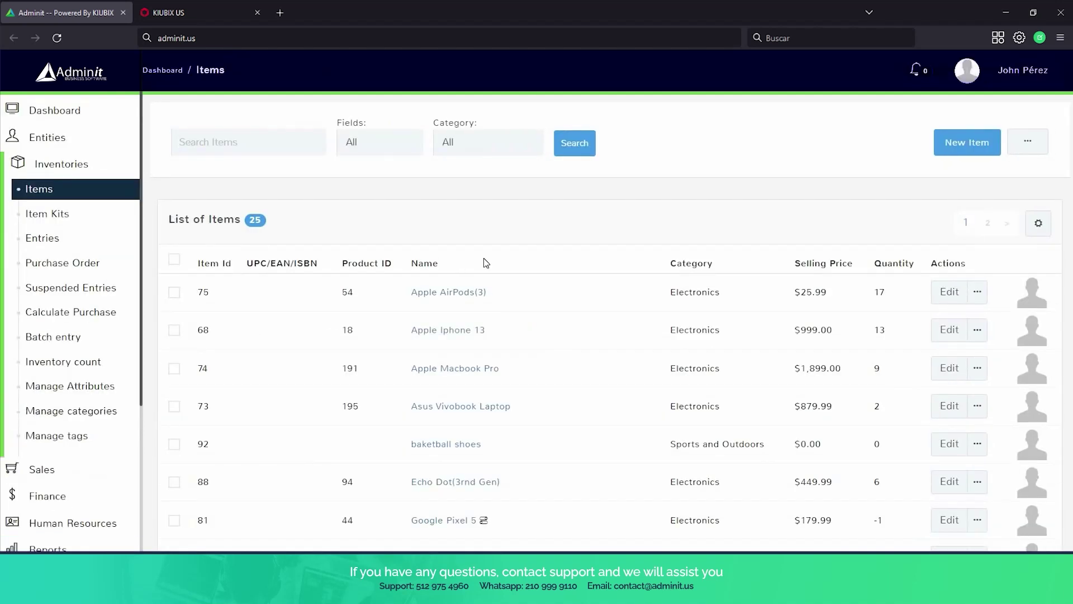
pyautogui.scroll(-1, 492, 274)
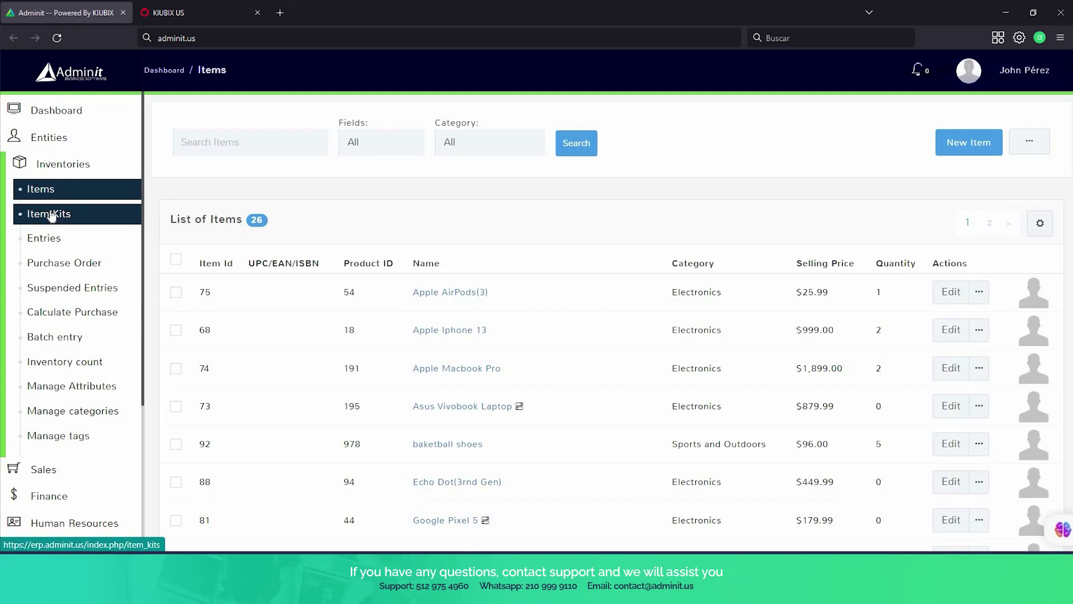
pyautogui.click(50, 215)
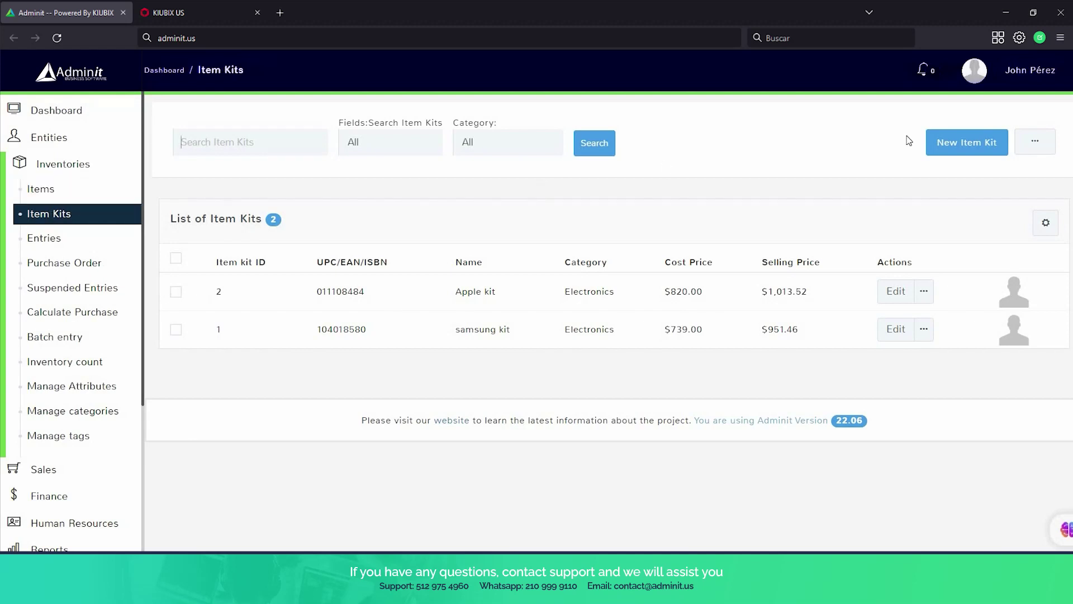
# Start a new item kit with UPC 10110501, product ID 8484 and name 'basketball kit'.
pyautogui.click(958, 156)
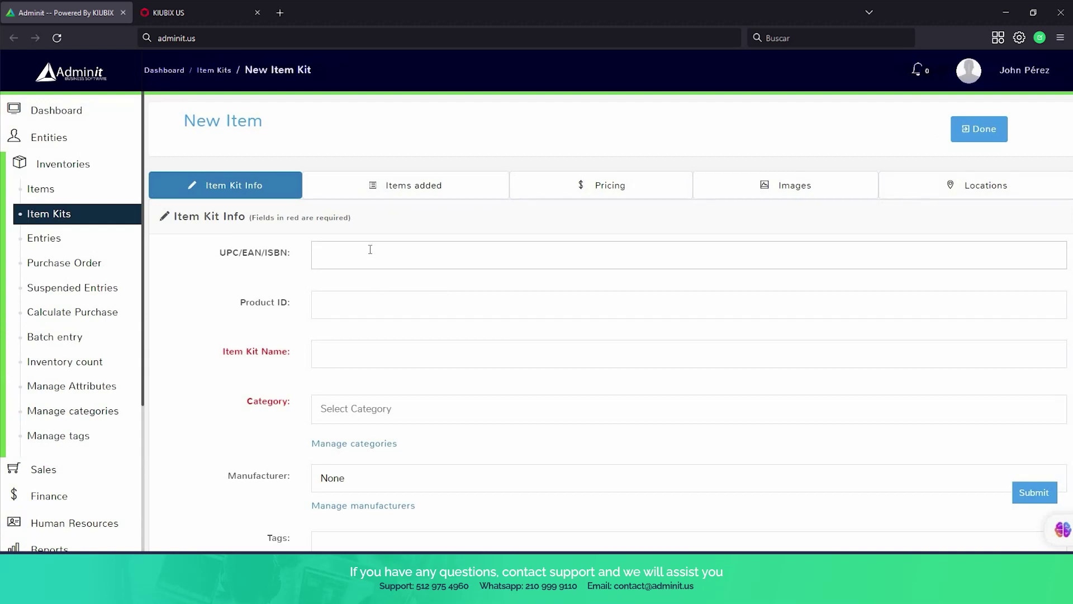
pyautogui.scroll(-1, 368, 250)
pyautogui.write('101')
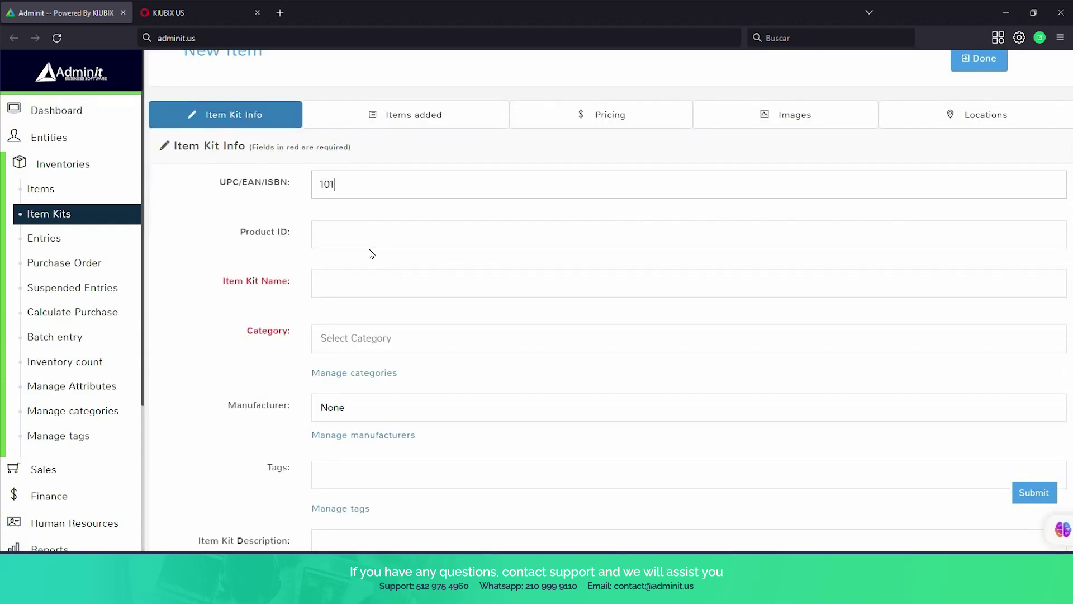
pyautogui.write('10501')
pyautogui.click(363, 242)
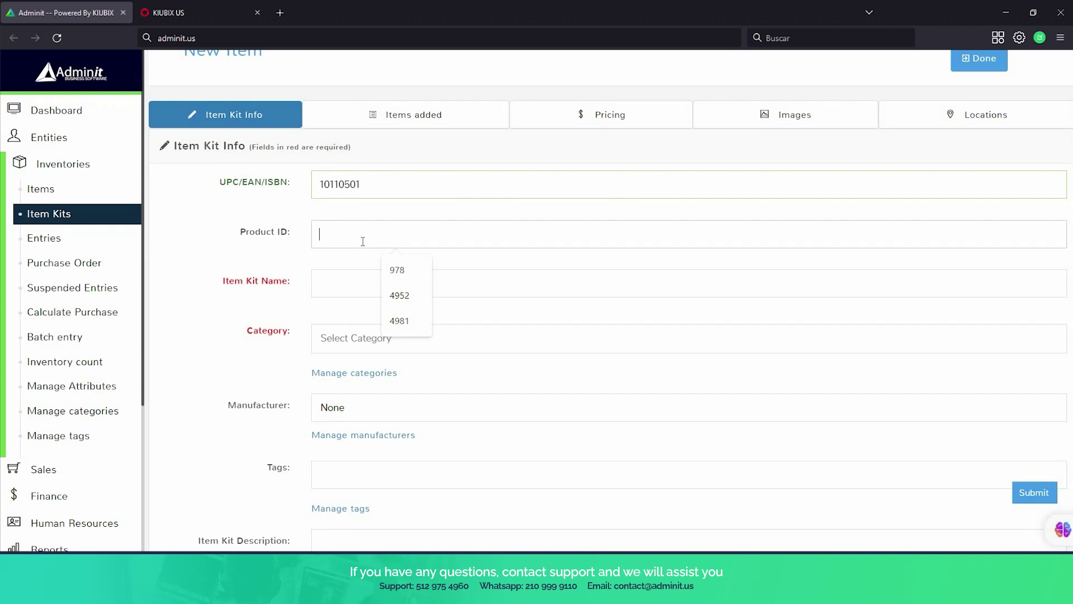
pyautogui.write('8484')
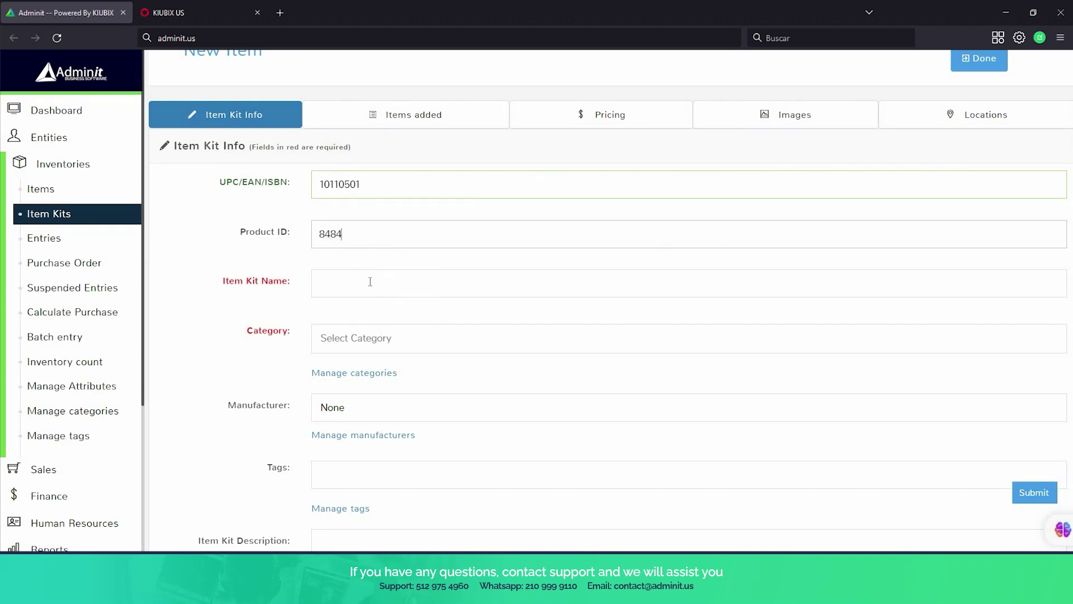
pyautogui.click(370, 281)
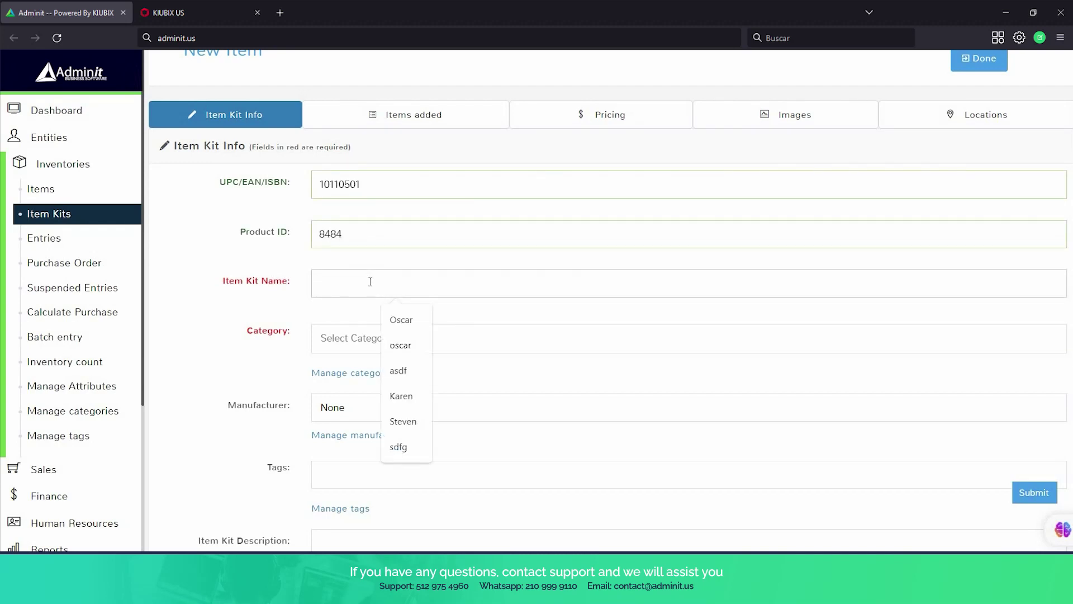
pyautogui.write('baske')
pyautogui.press('Down')
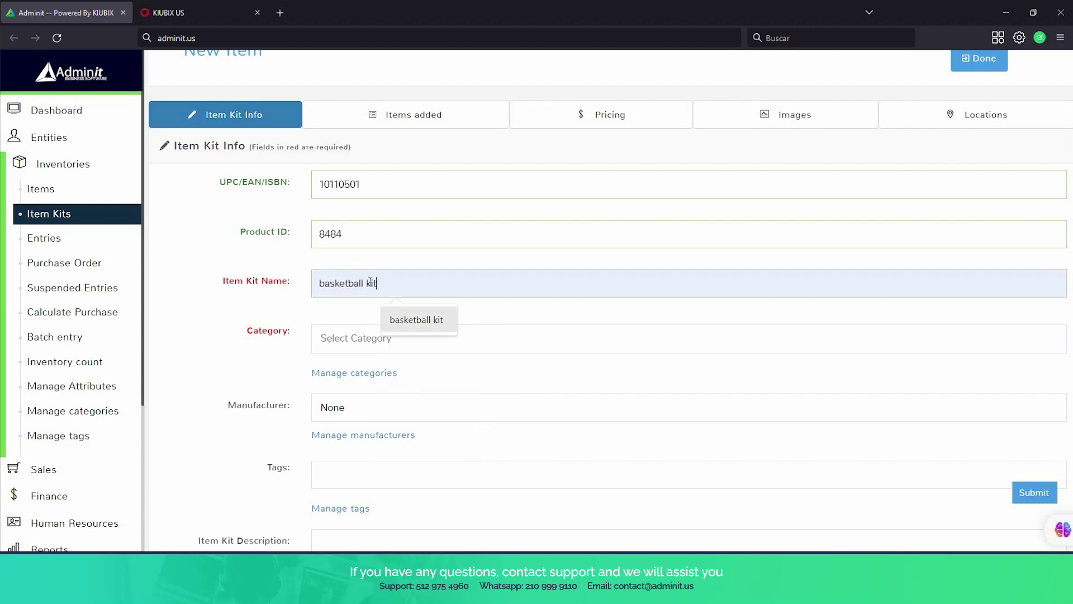
pyautogui.press('Return')
# Set category Sports and Outdoors, tag it basketball, and describe it 'basketball shoes with basketball'.
pyautogui.click(374, 338)
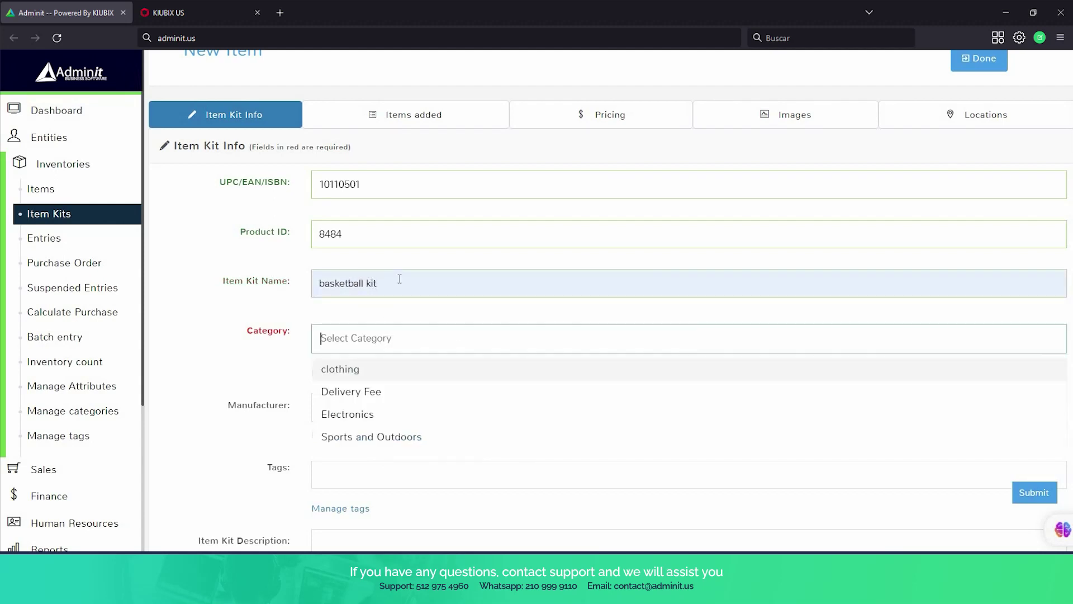
pyautogui.scroll(-1, 398, 278)
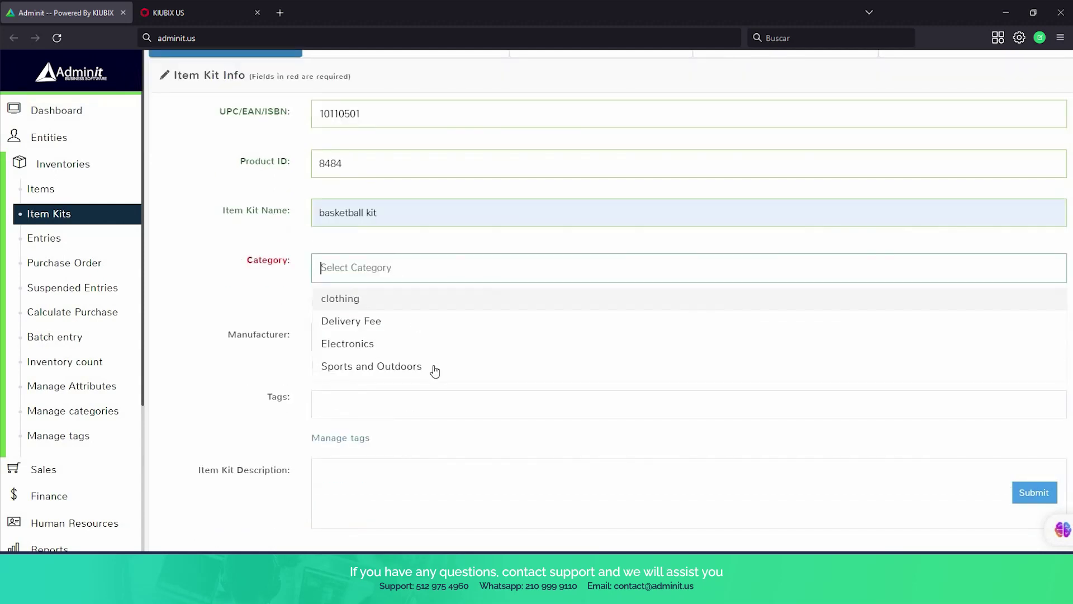
pyautogui.click(434, 365)
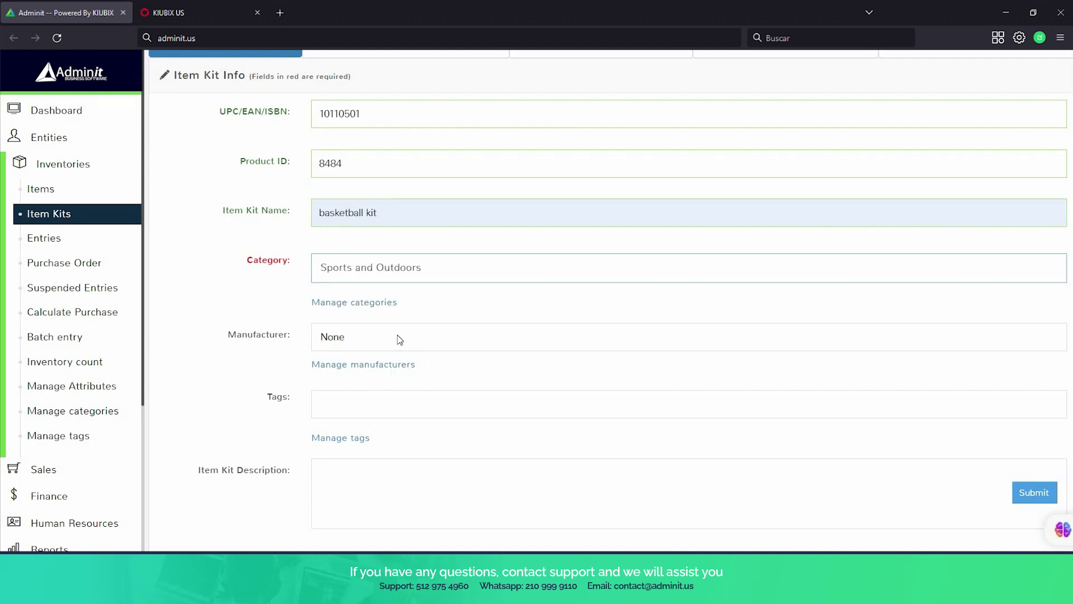
pyautogui.scroll(-1, 385, 357)
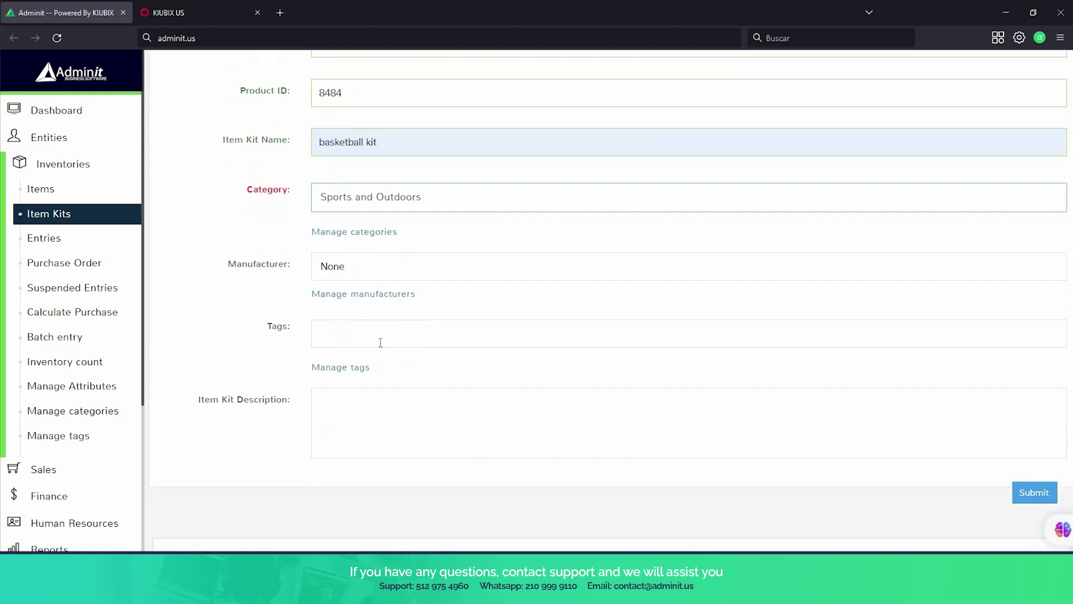
pyautogui.click(380, 342)
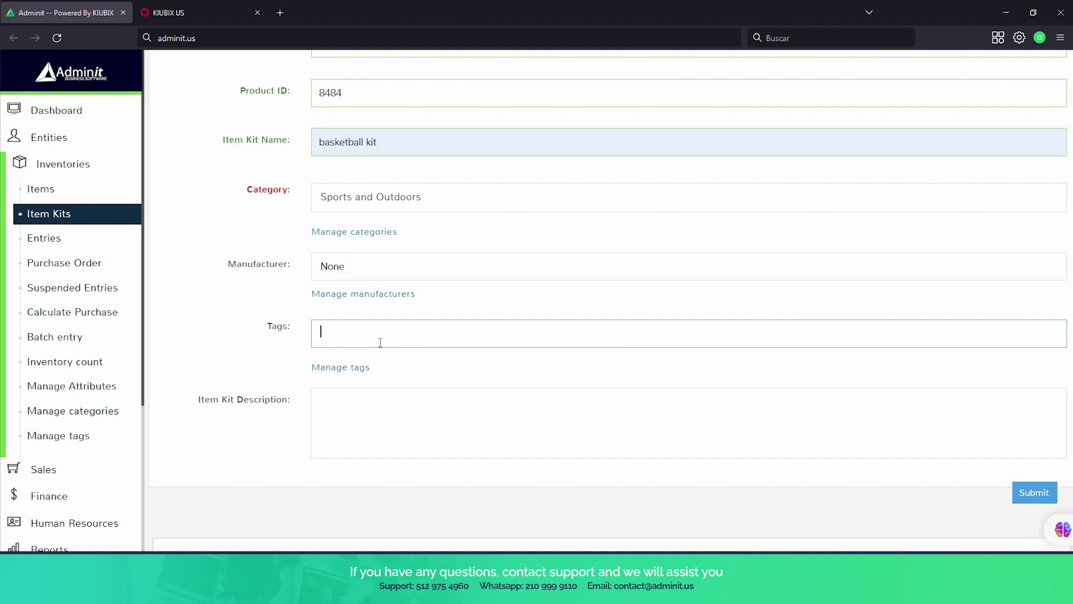
pyautogui.write('baske')
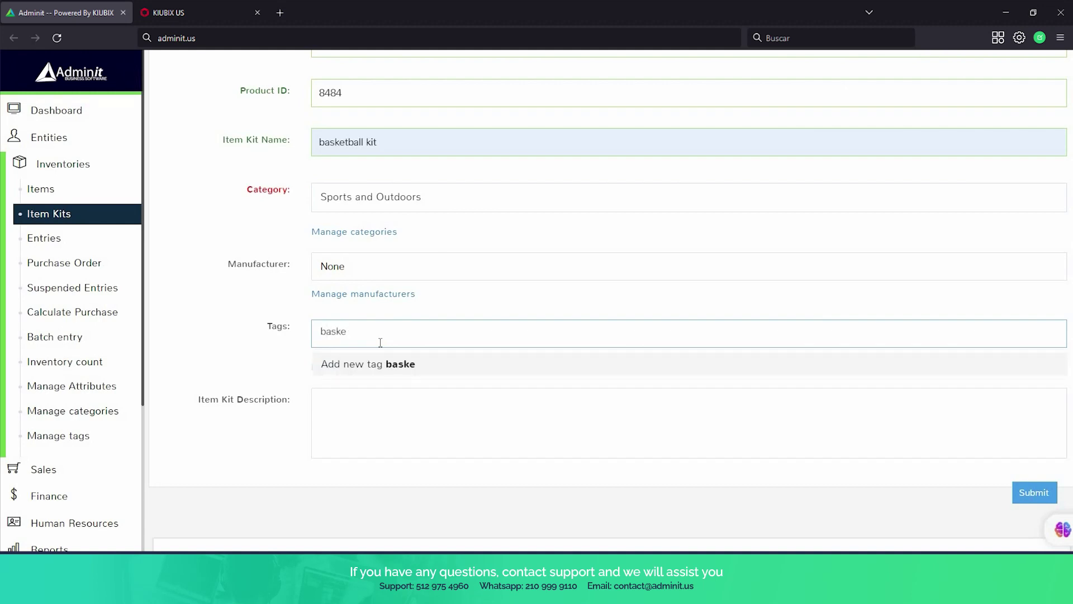
pyautogui.press('Return')
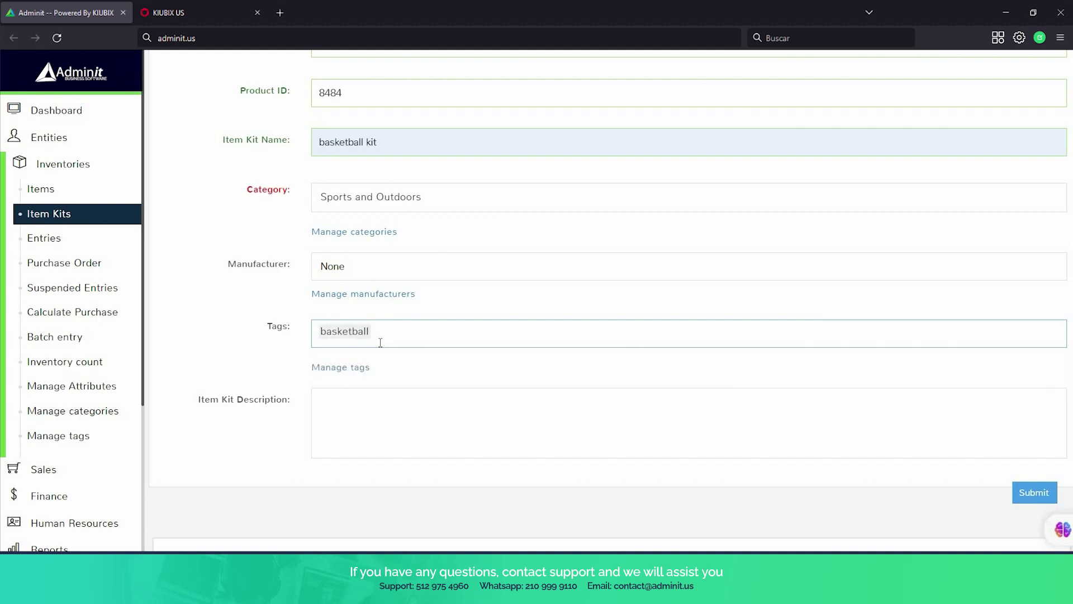
pyautogui.click(390, 424)
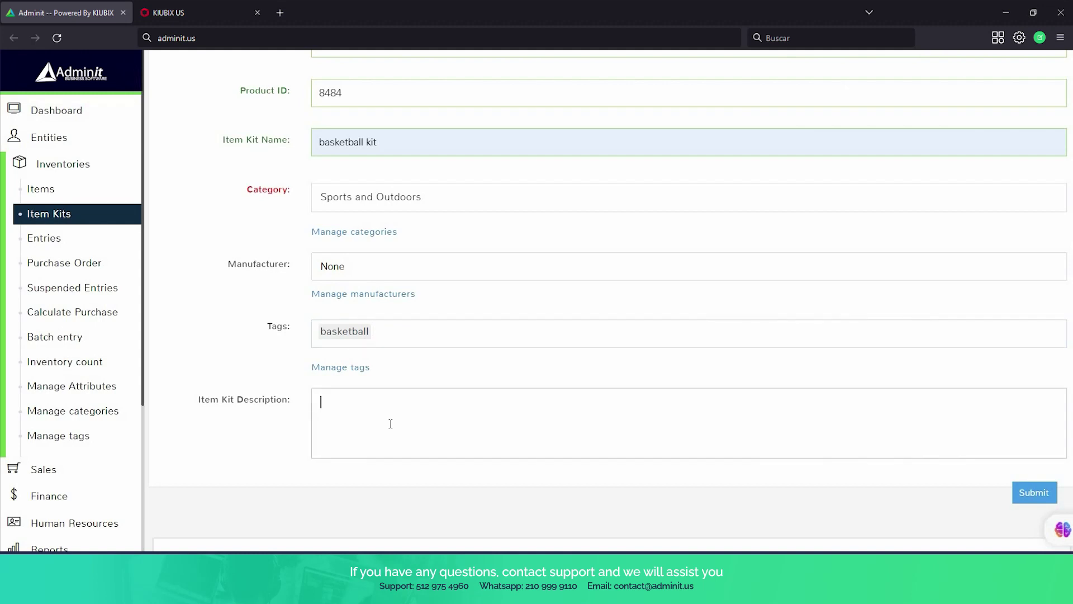
pyautogui.write('basketball shoes with basketba')
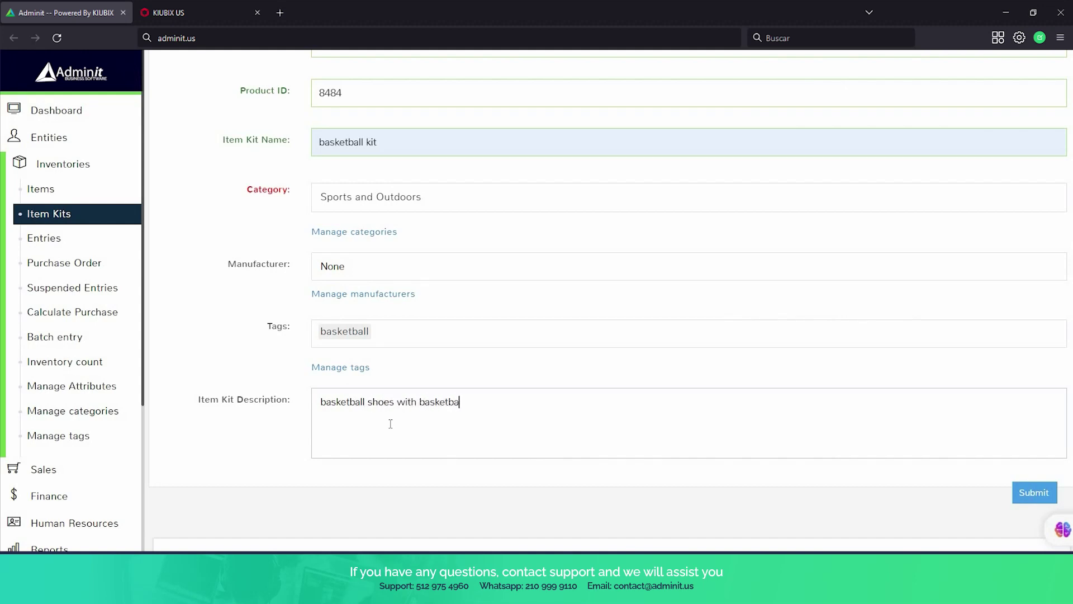
pyautogui.write('ll')
pyautogui.scroll(4, 392, 393)
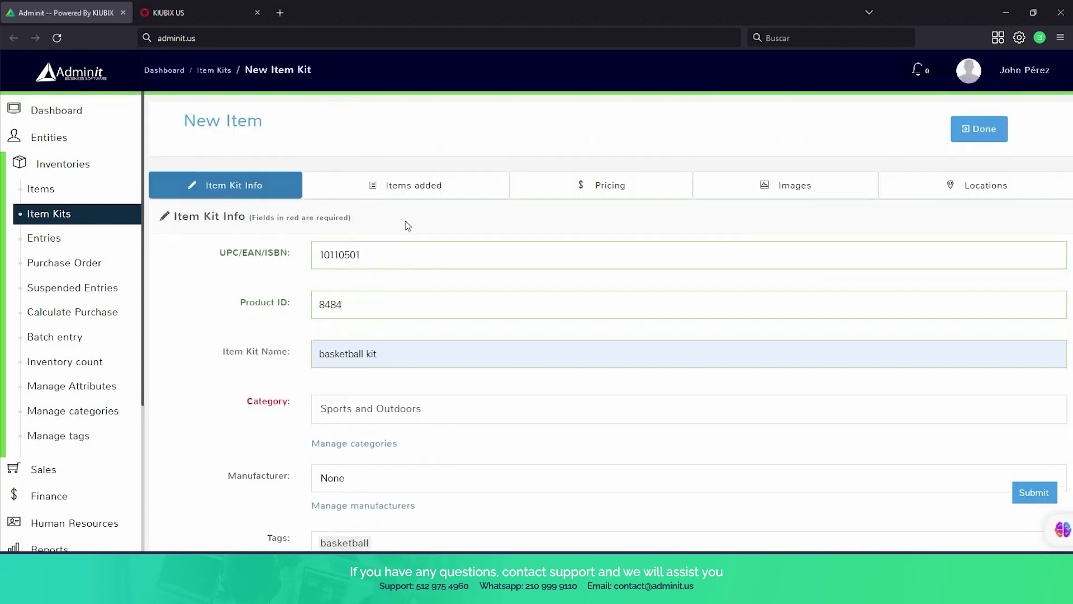
# Add one baketball shoes and one Wilson Basketball to the kit's items.
pyautogui.click(407, 191)
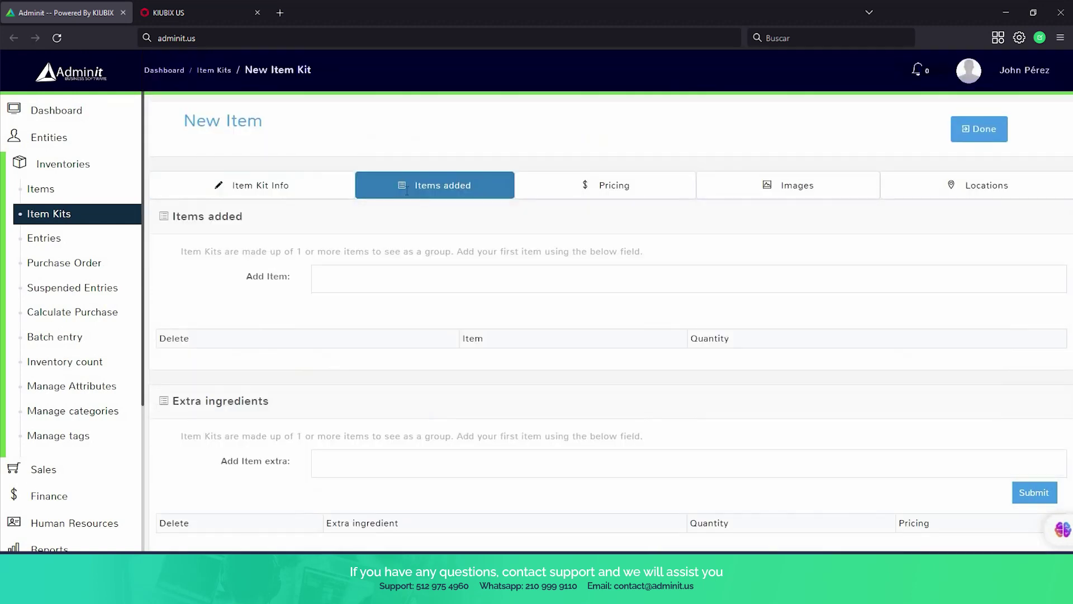
pyautogui.click(420, 286)
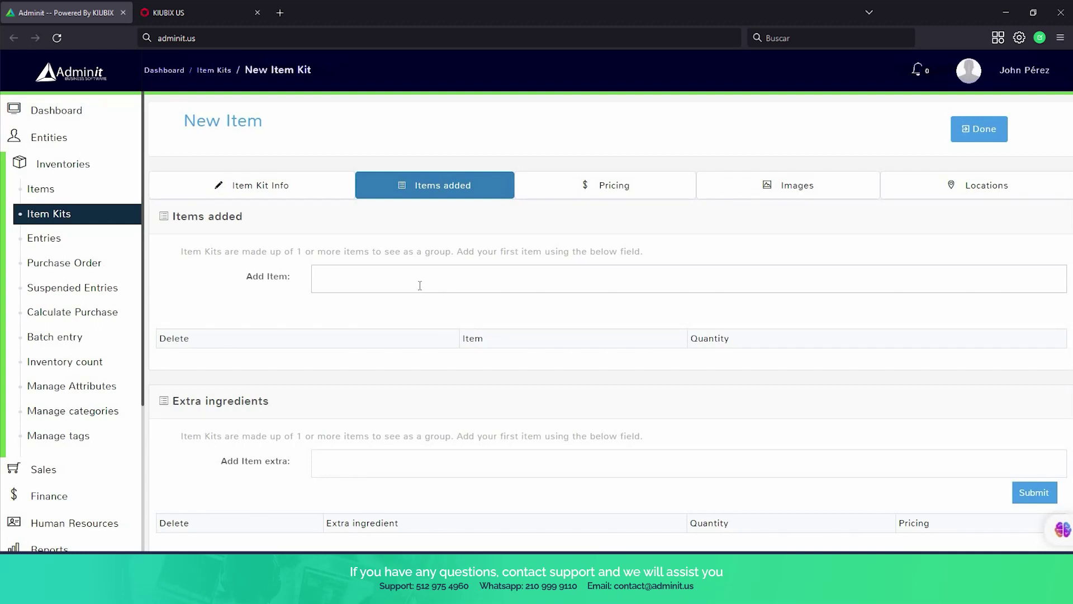
pyautogui.write('shoe')
pyautogui.click(427, 329)
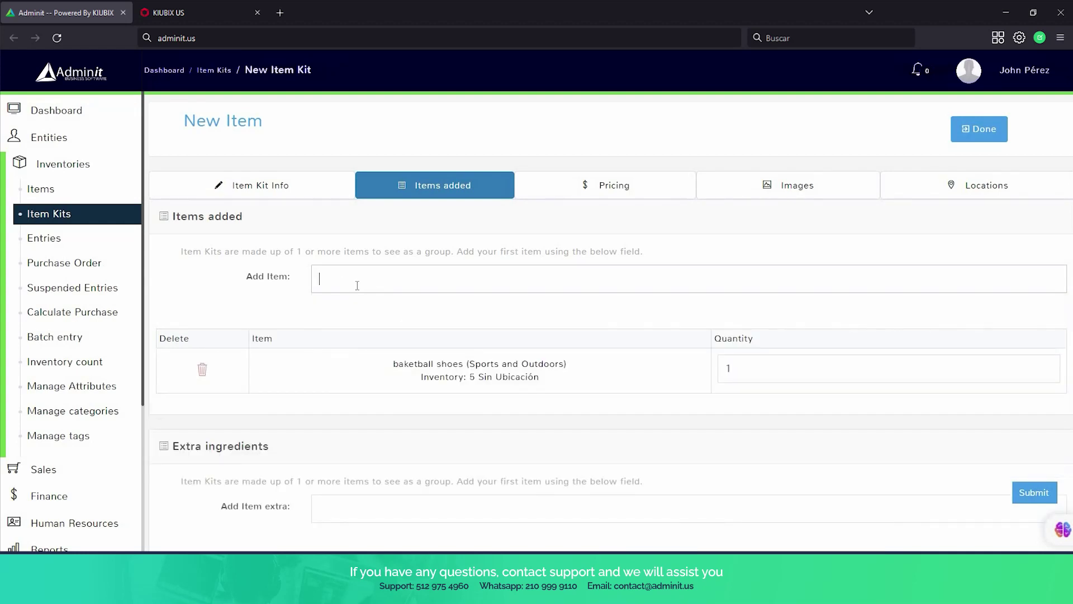
pyautogui.write('baske')
pyautogui.click(396, 318)
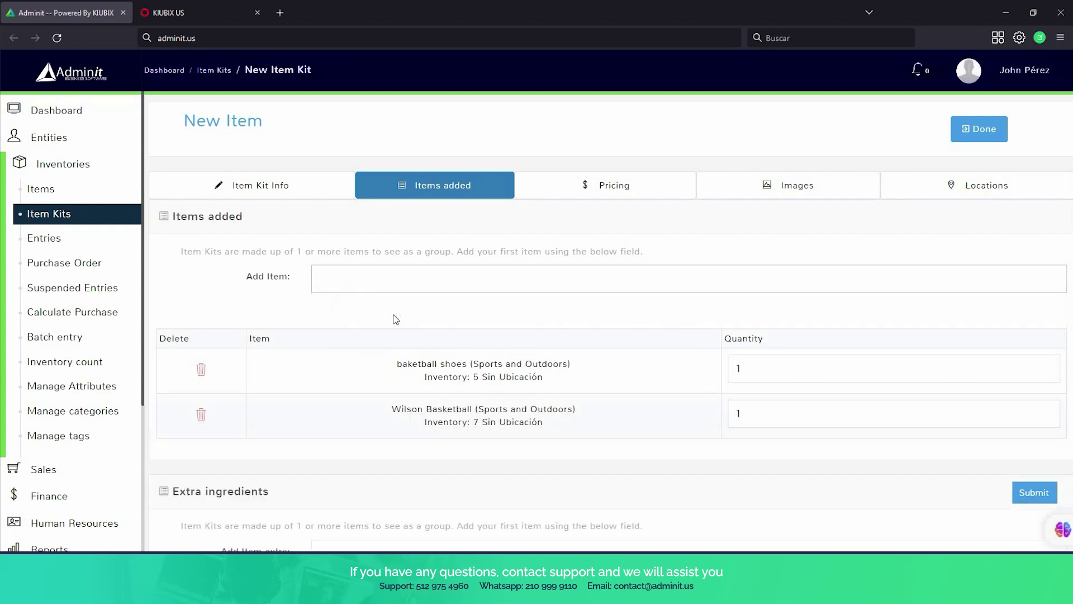
pyautogui.scroll(-1, 484, 312)
pyautogui.scroll(-1, 484, 311)
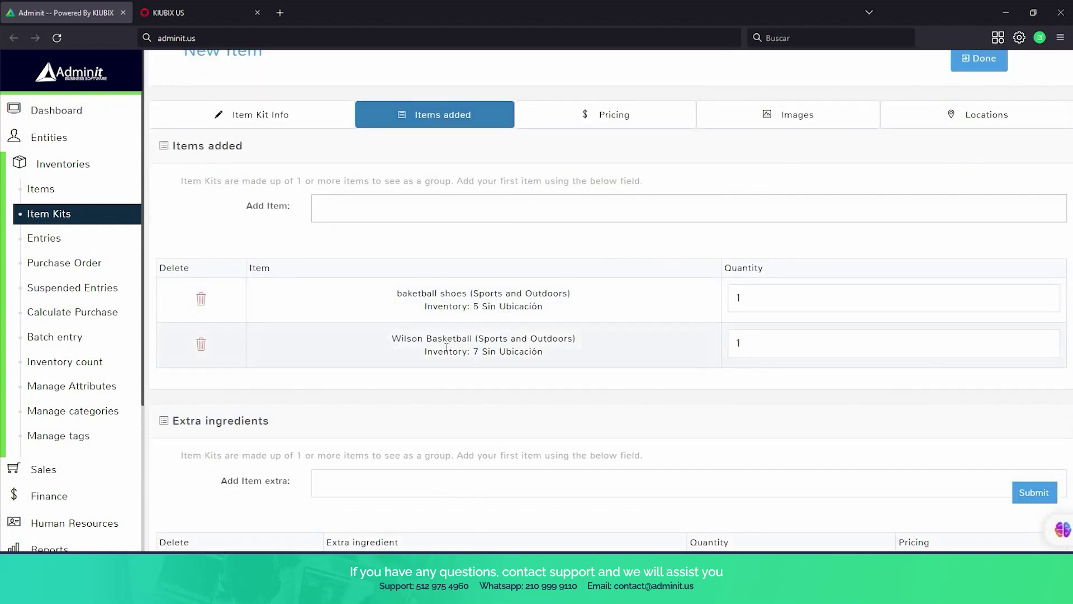
pyautogui.scroll(-2, 439, 335)
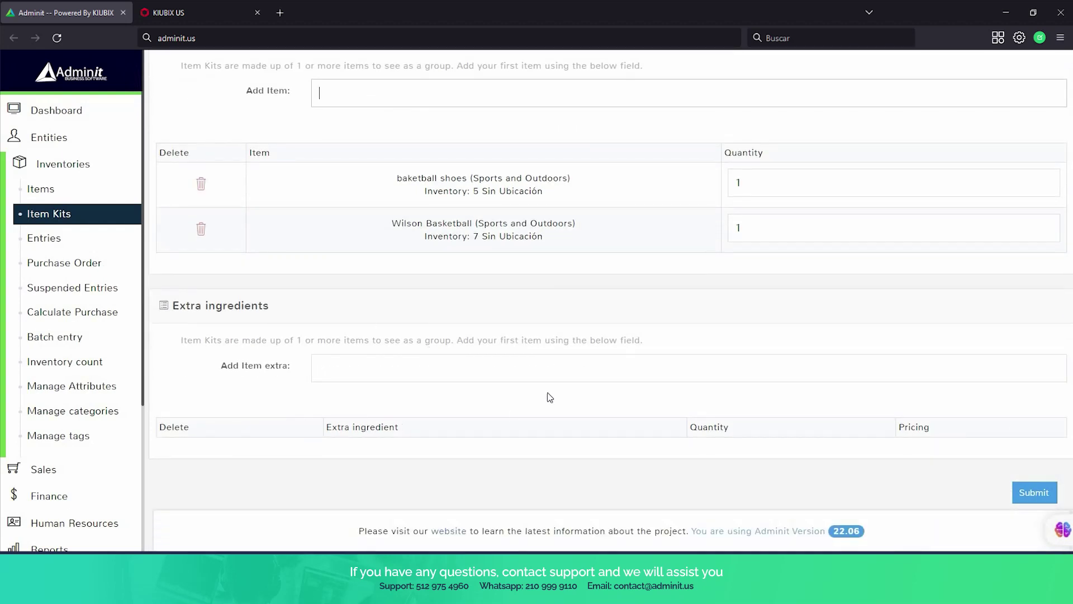
pyautogui.scroll(3, 445, 212)
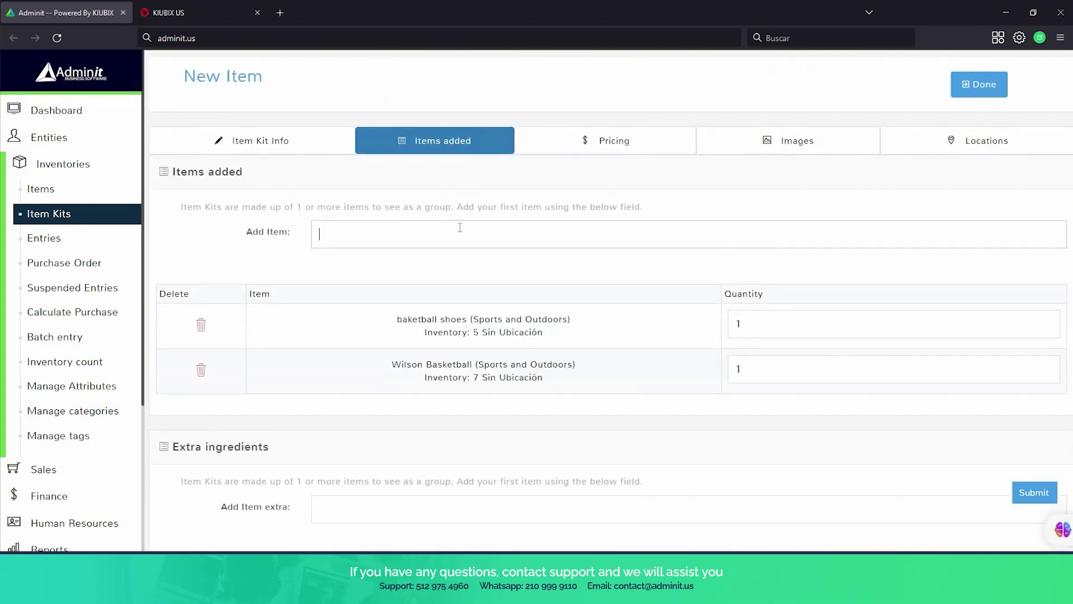
pyautogui.click(575, 148)
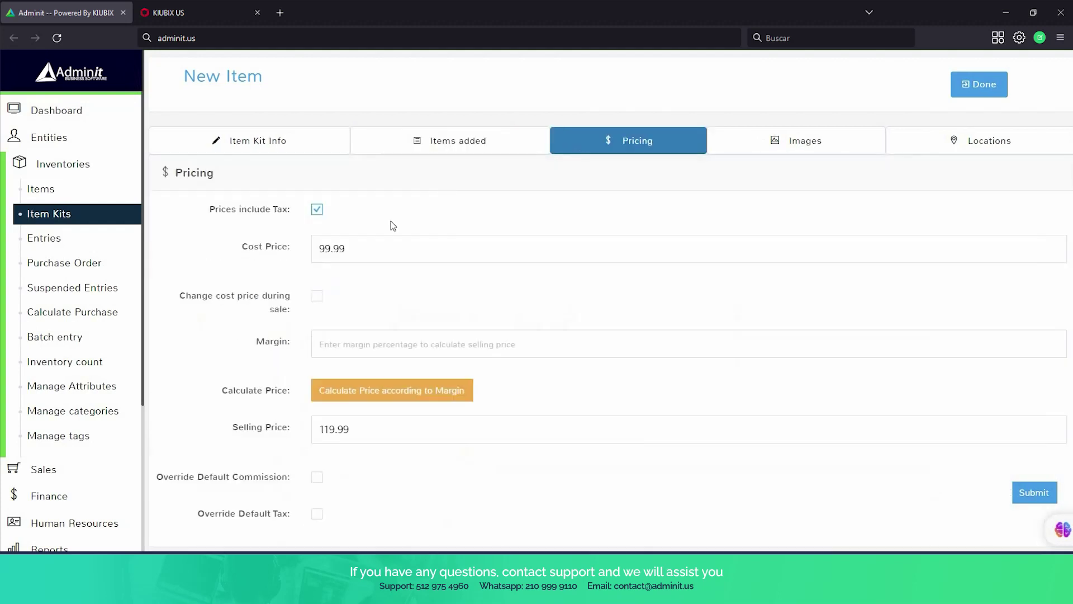
# Keep cost at 99.99, choose a 20% margin, and calculate the 119.99 selling price.
pyautogui.click(351, 245)
pyautogui.doubleClick(352, 246)
pyautogui.click(351, 245)
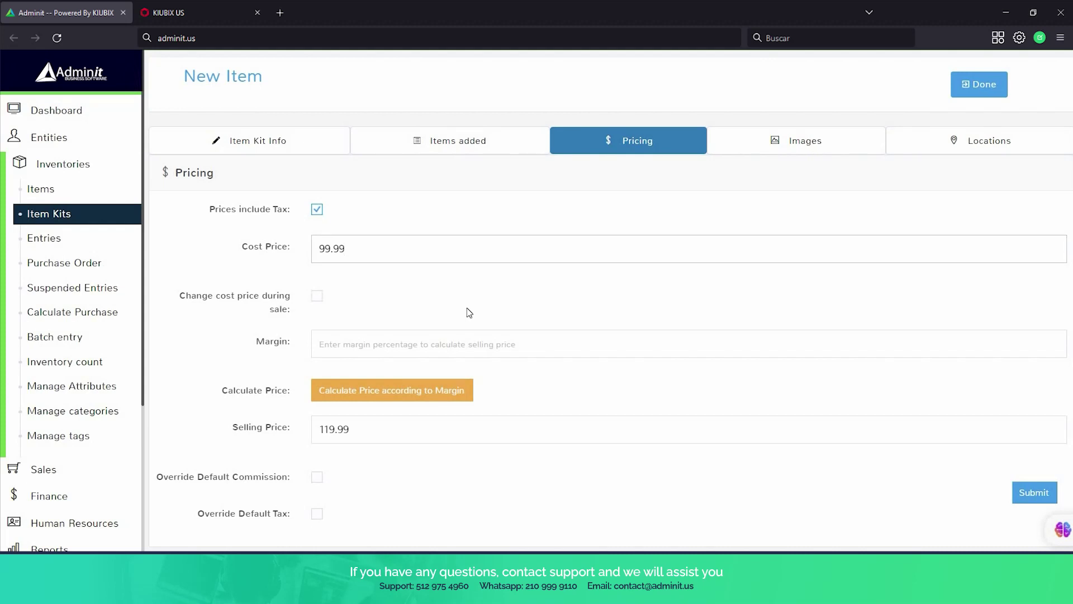
pyautogui.scroll(-2, 468, 312)
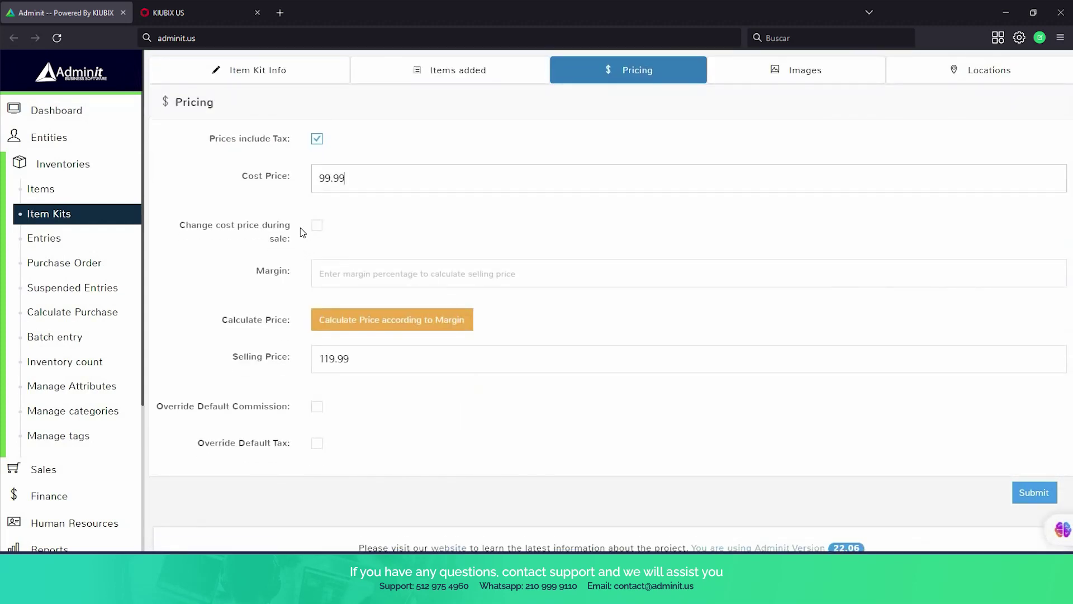
pyautogui.click(343, 283)
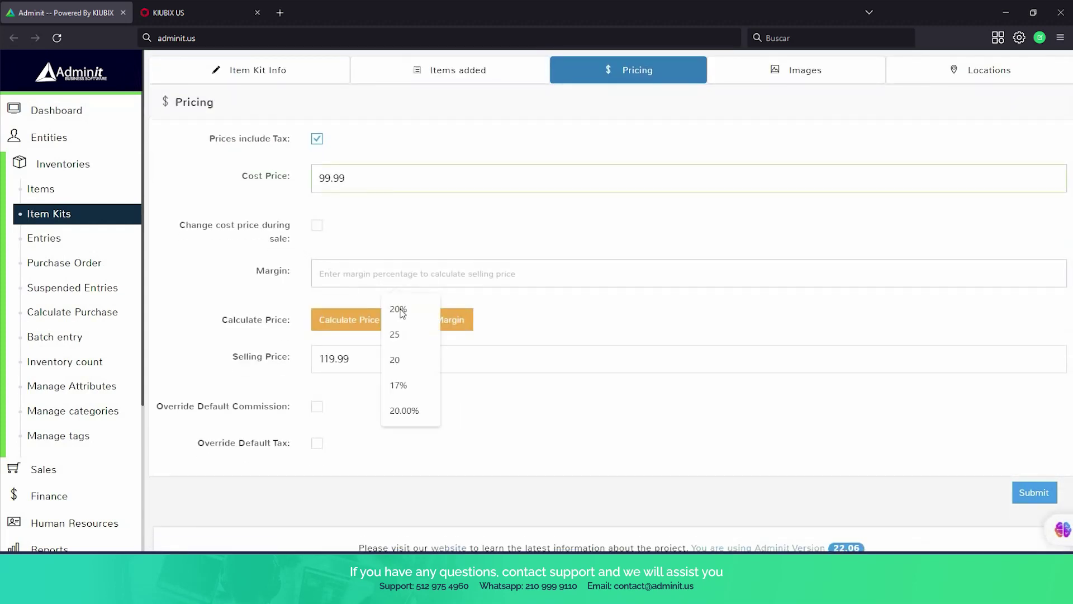
pyautogui.click(398, 312)
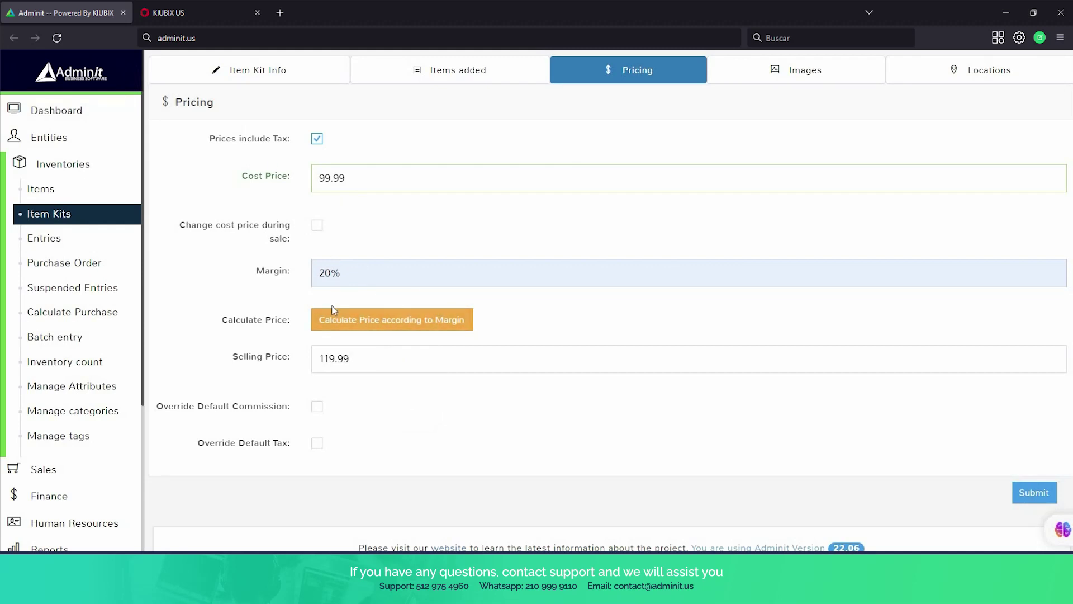
pyautogui.click(345, 320)
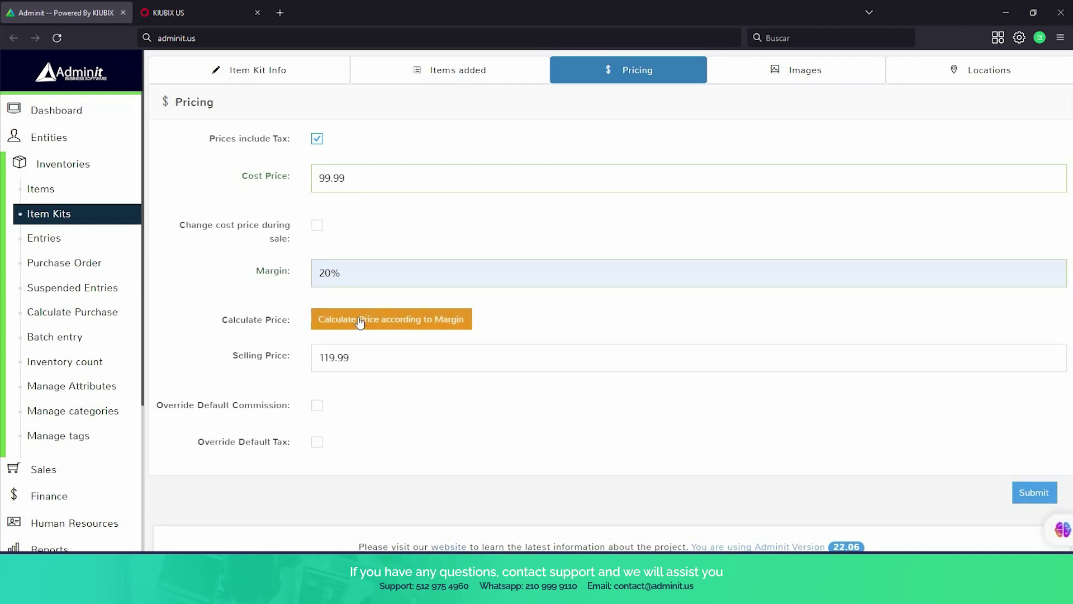
pyautogui.scroll(-1, 575, 278)
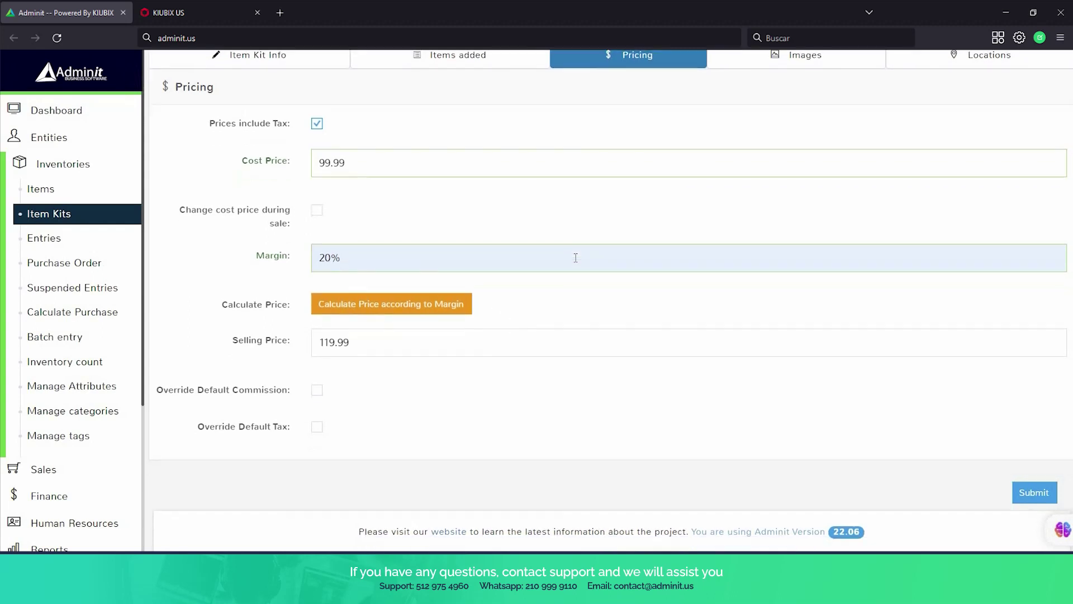
pyautogui.scroll(3, 577, 262)
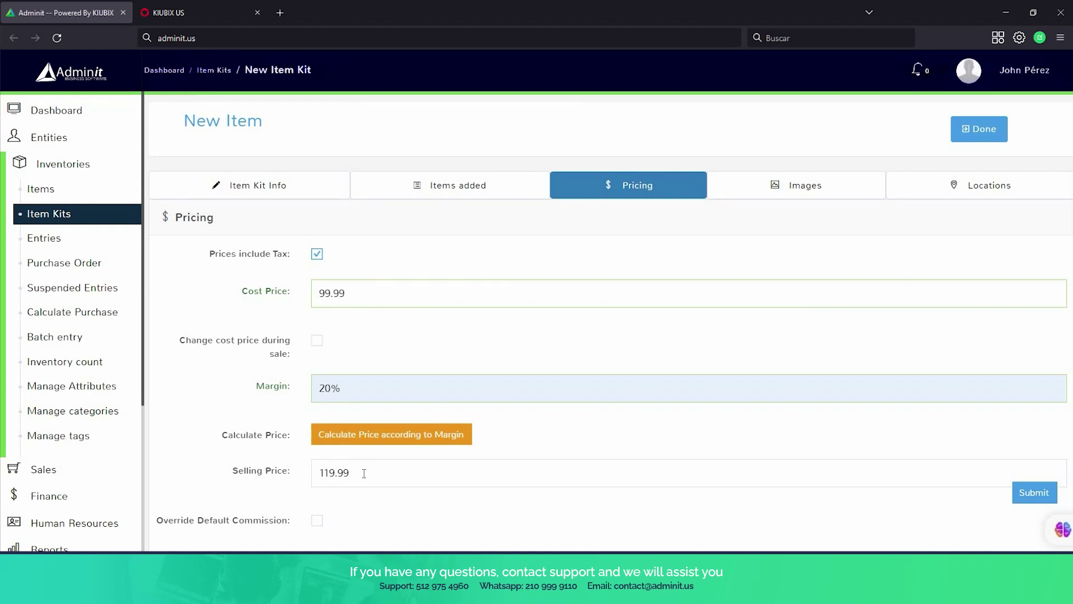
# Review the kit's images, locations and items, save the basketball kit, then select it in the list.
pyautogui.click(829, 187)
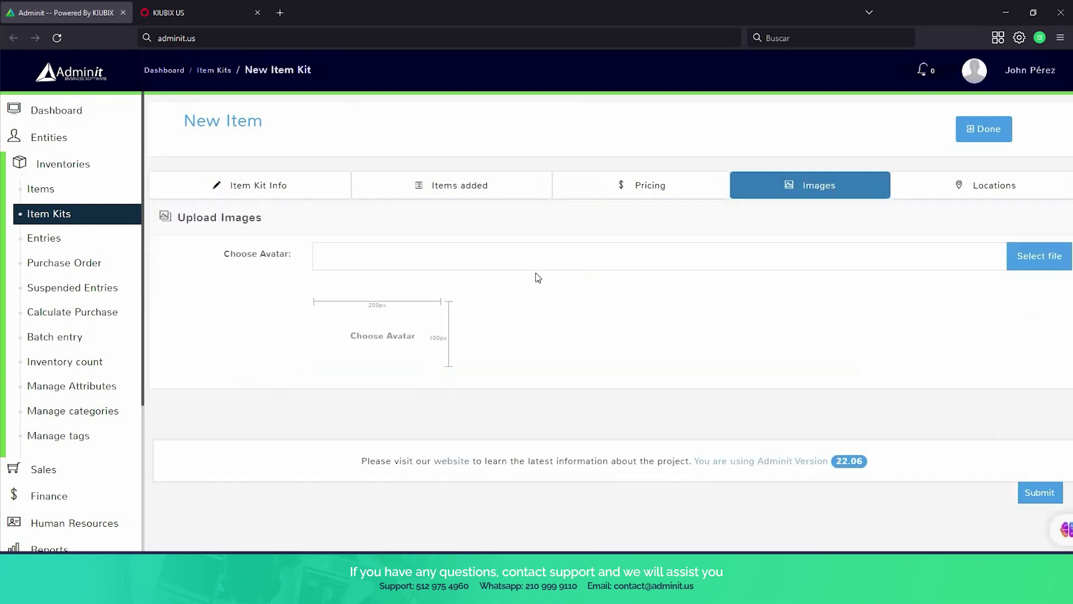
pyautogui.click(993, 196)
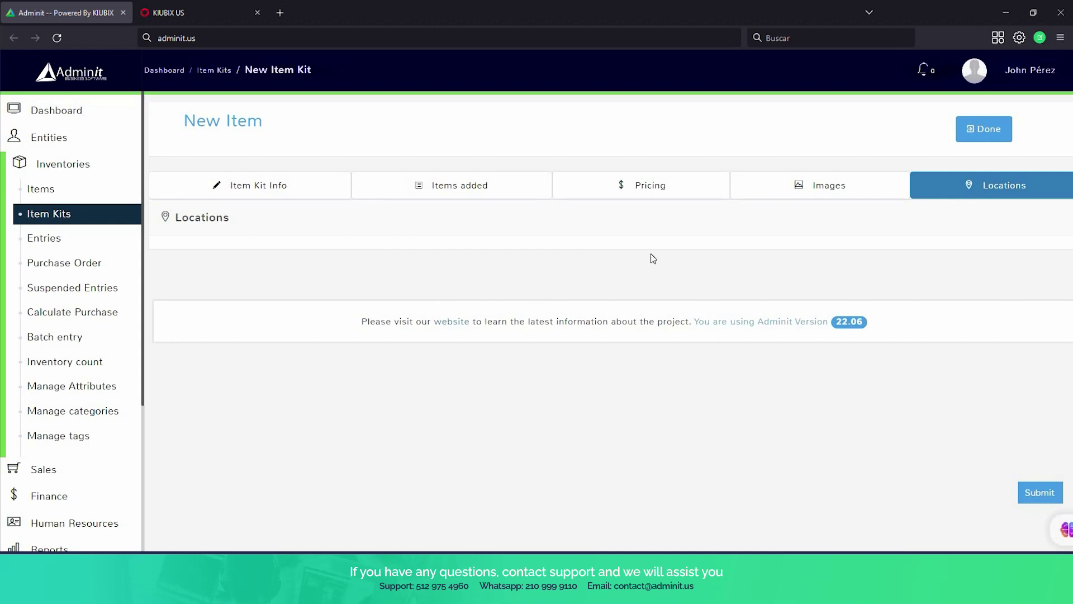
pyautogui.click(453, 190)
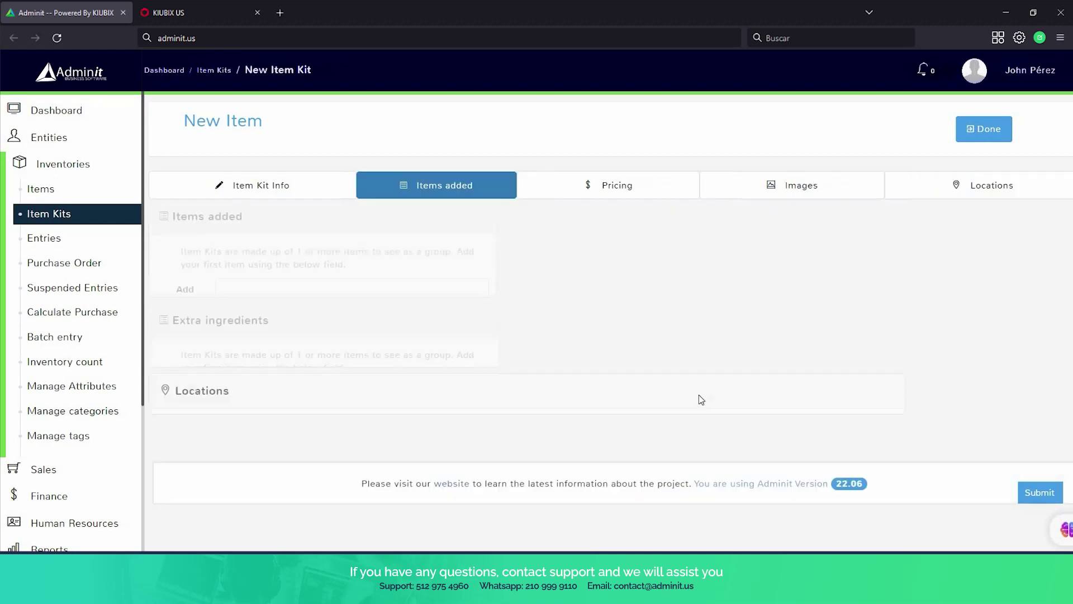
pyautogui.scroll(-3, 838, 447)
pyautogui.click(1034, 492)
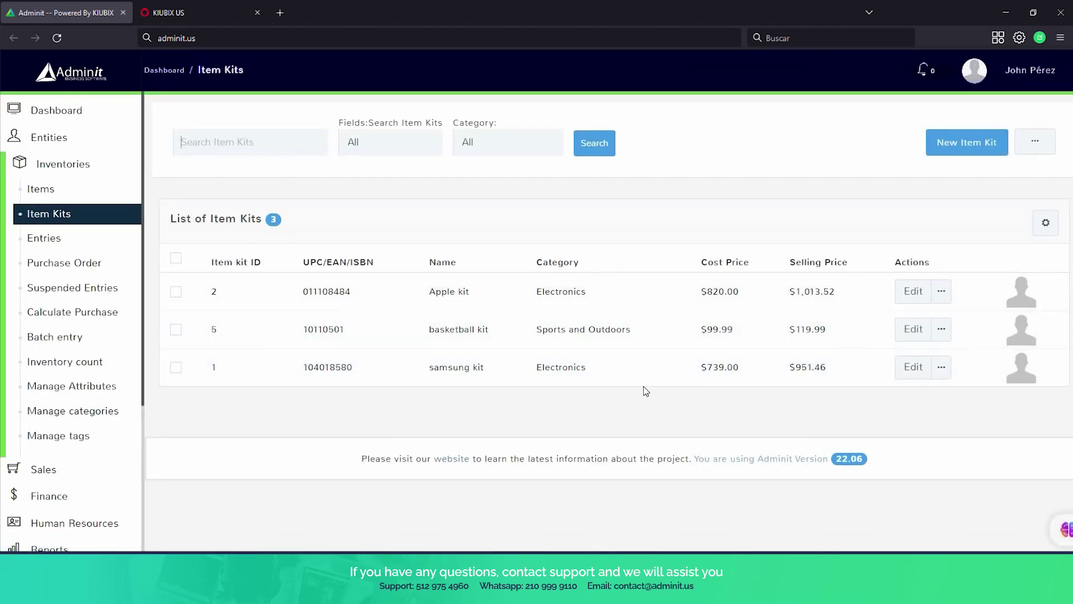
pyautogui.click(177, 330)
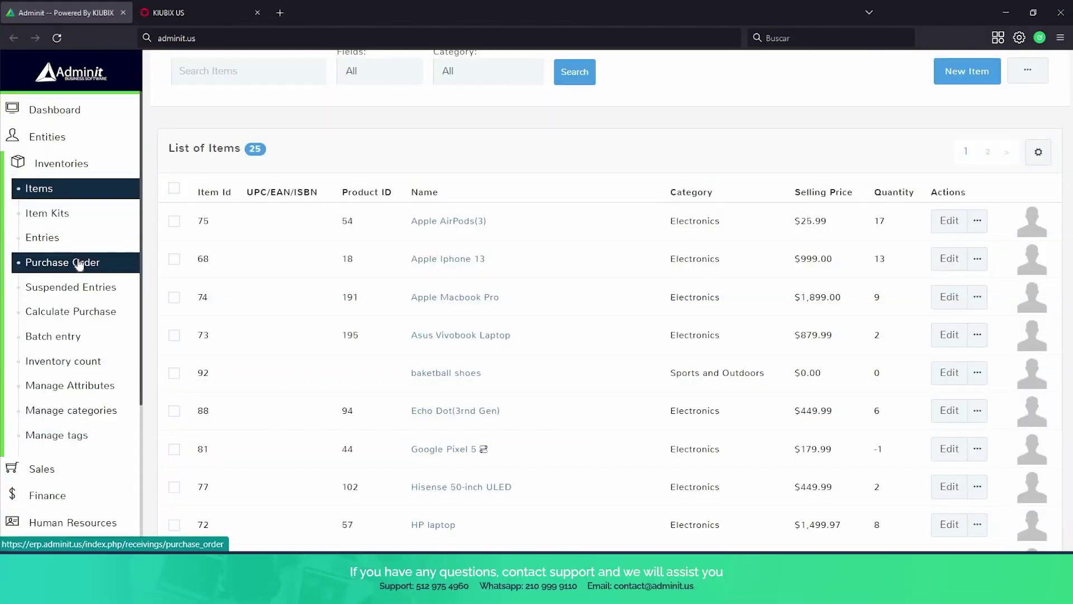
# Start a purchase order with Apple AirPods(3) and Apple Iphone 13, and change the AirPods quantity.
pyautogui.click(80, 262)
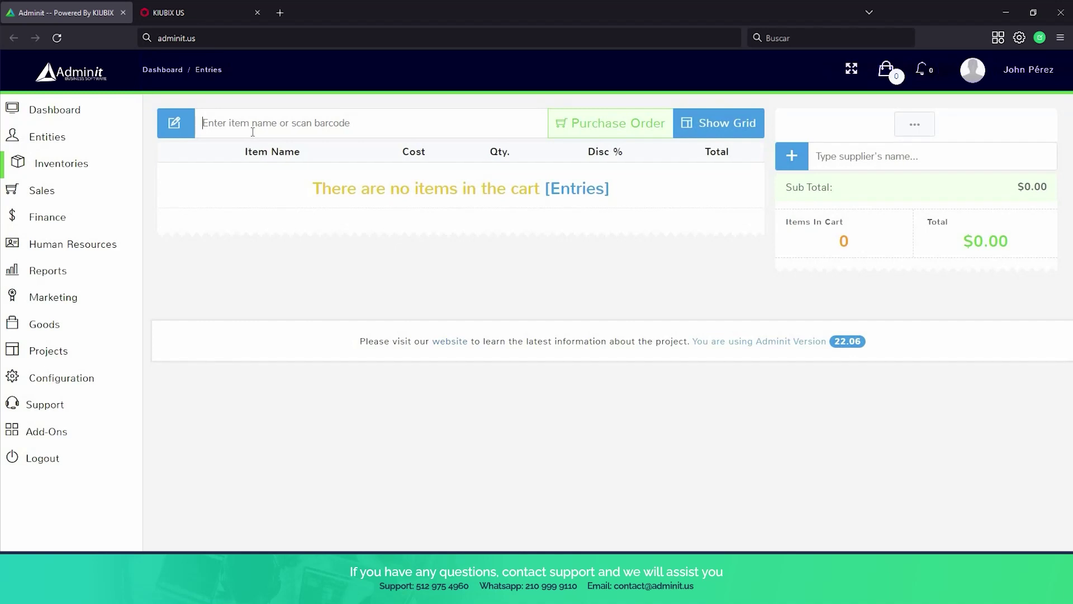
pyautogui.write('apple')
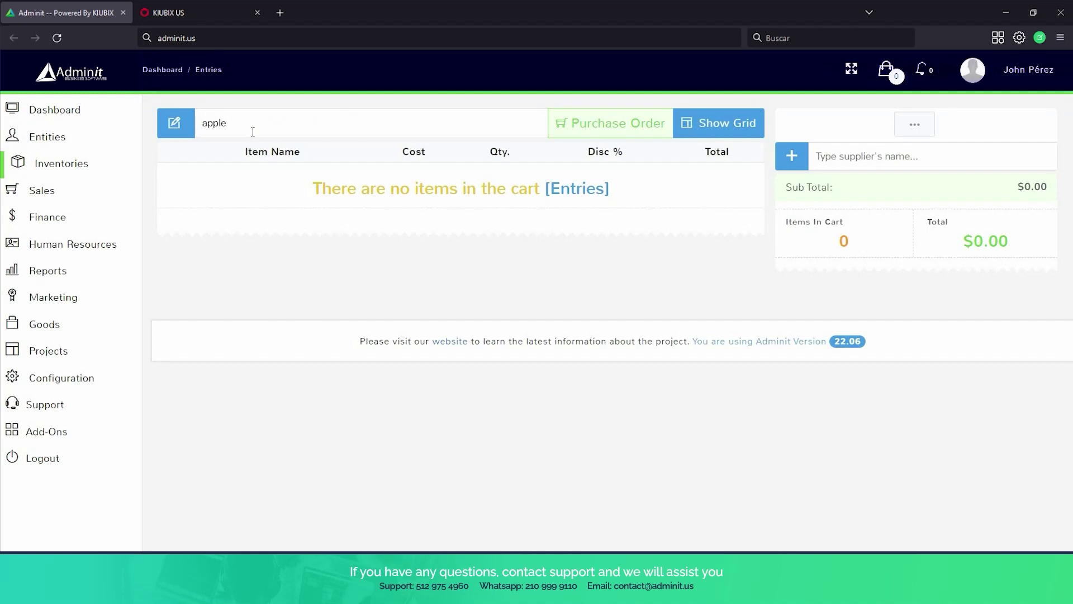
pyautogui.click(274, 174)
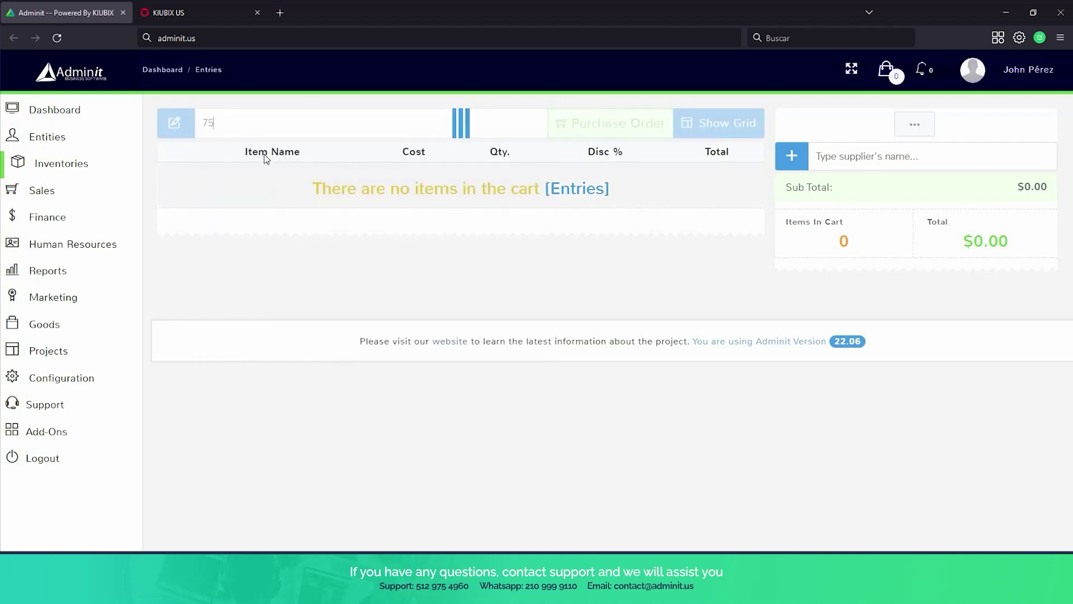
pyautogui.write('apple')
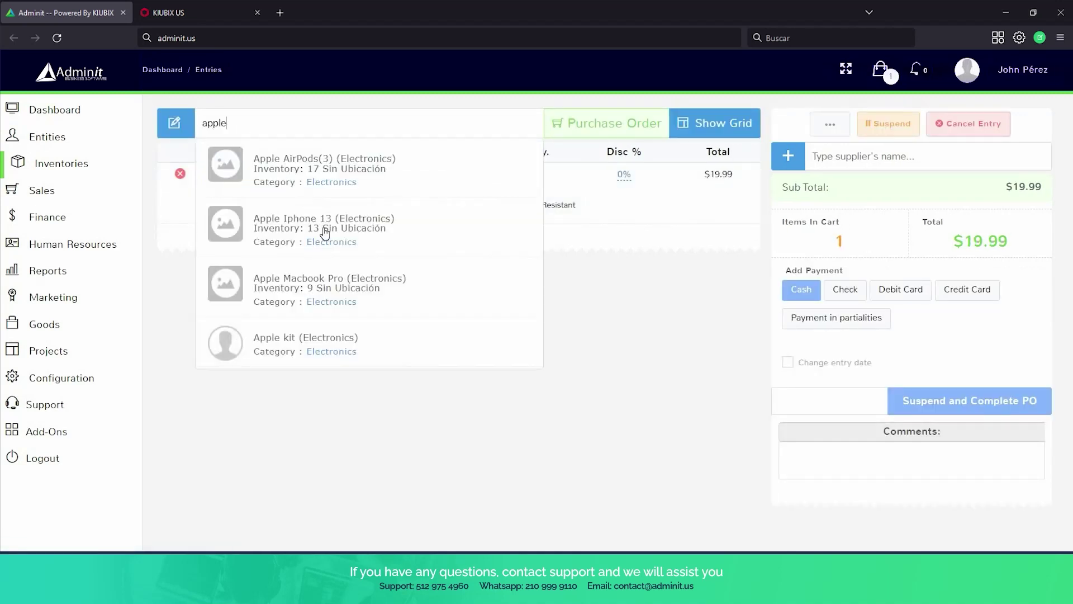
pyautogui.click(330, 236)
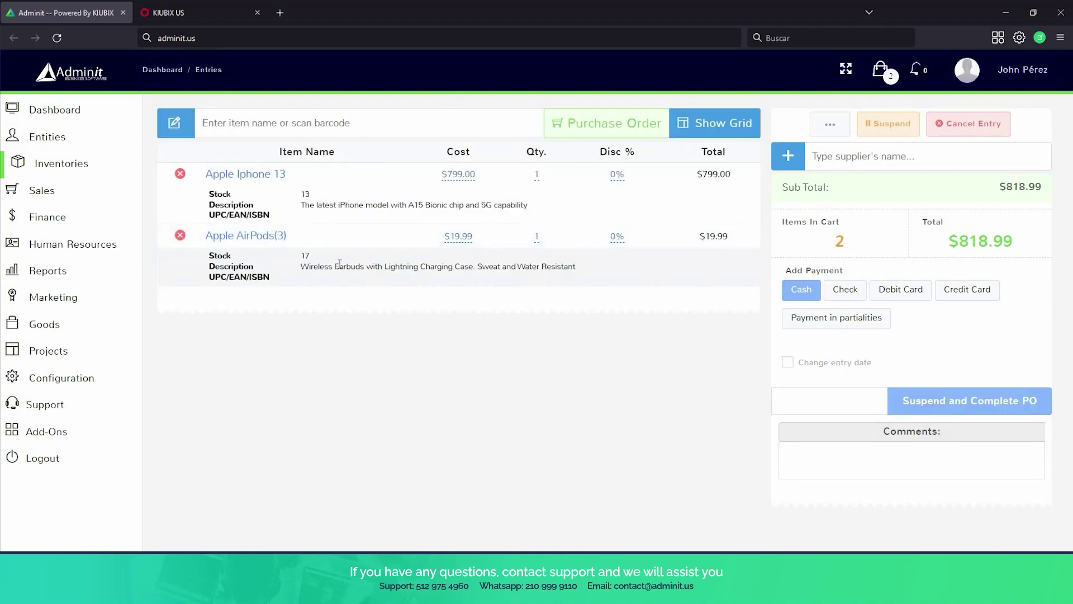
pyautogui.click(536, 237)
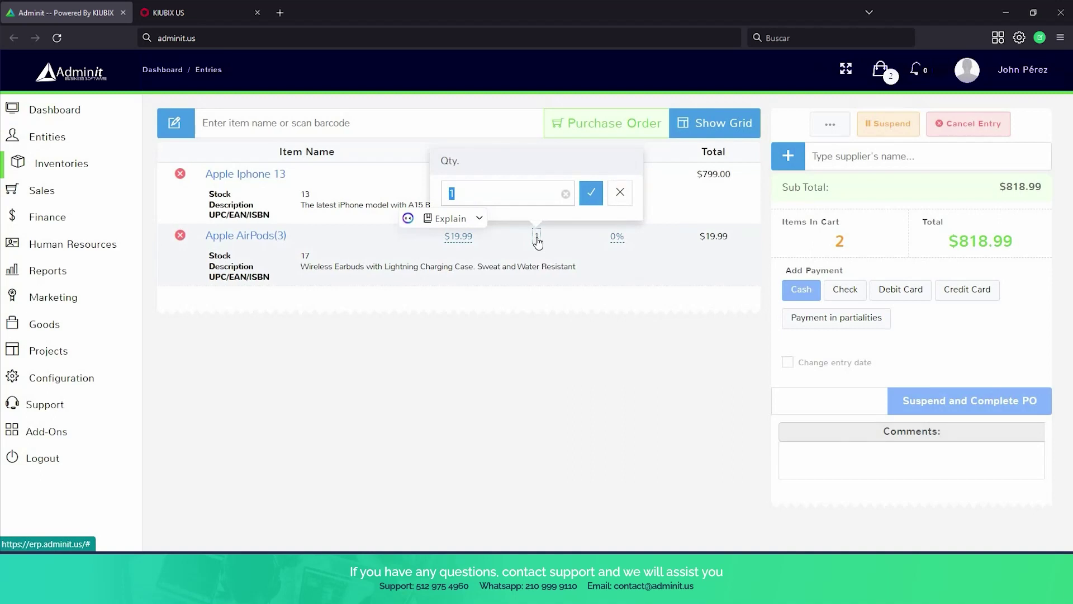
pyautogui.write('5')
pyautogui.click(591, 199)
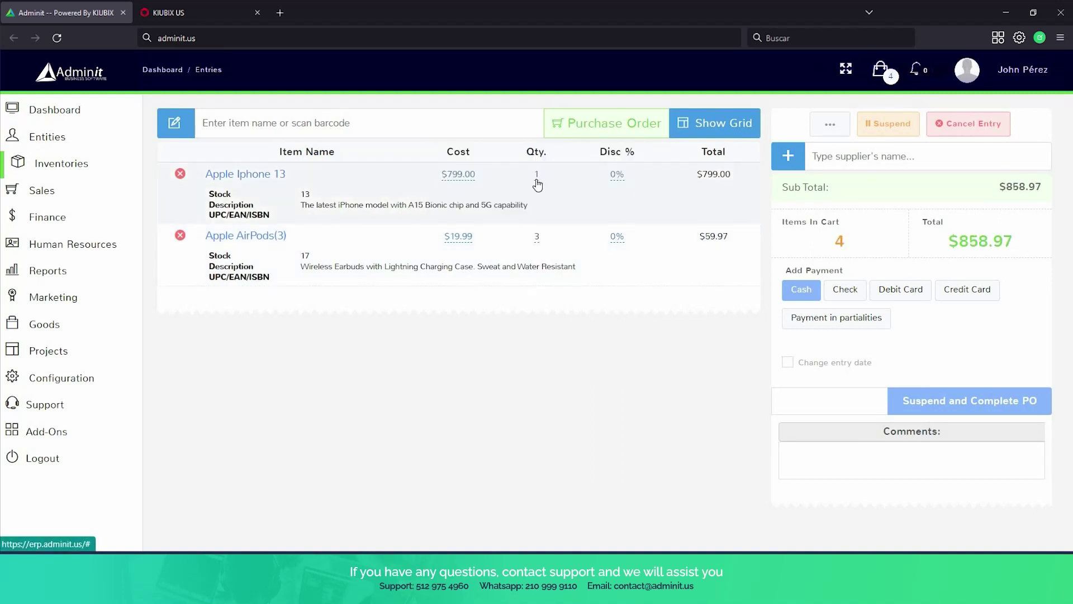
# Set supplier Apple Inc, enable E-Mail PO, and suspend the $858.97 order.
pyautogui.click(887, 158)
pyautogui.write('apple')
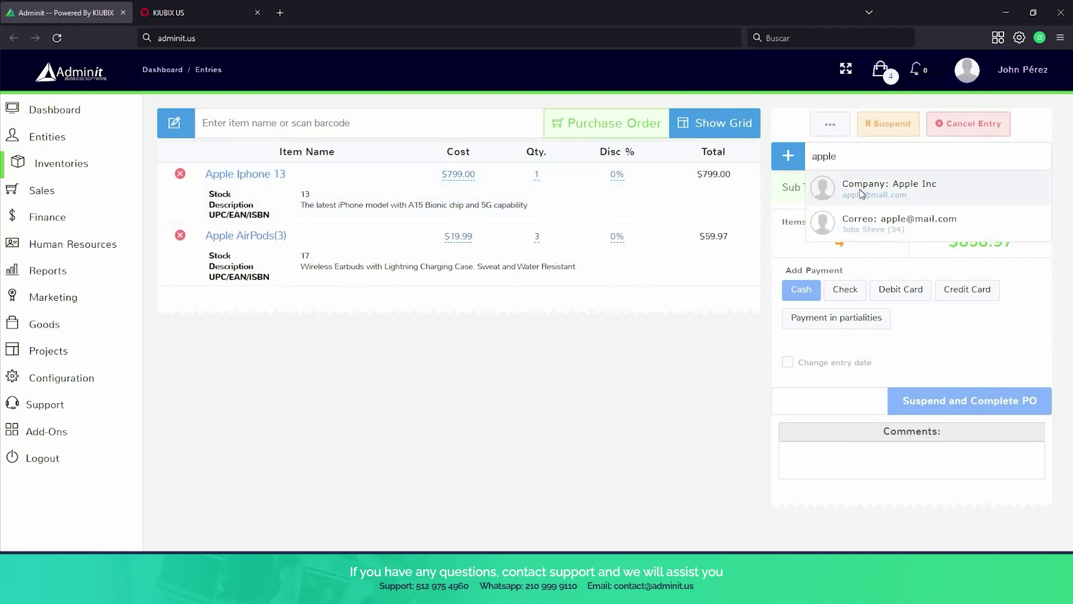
pyautogui.click(864, 190)
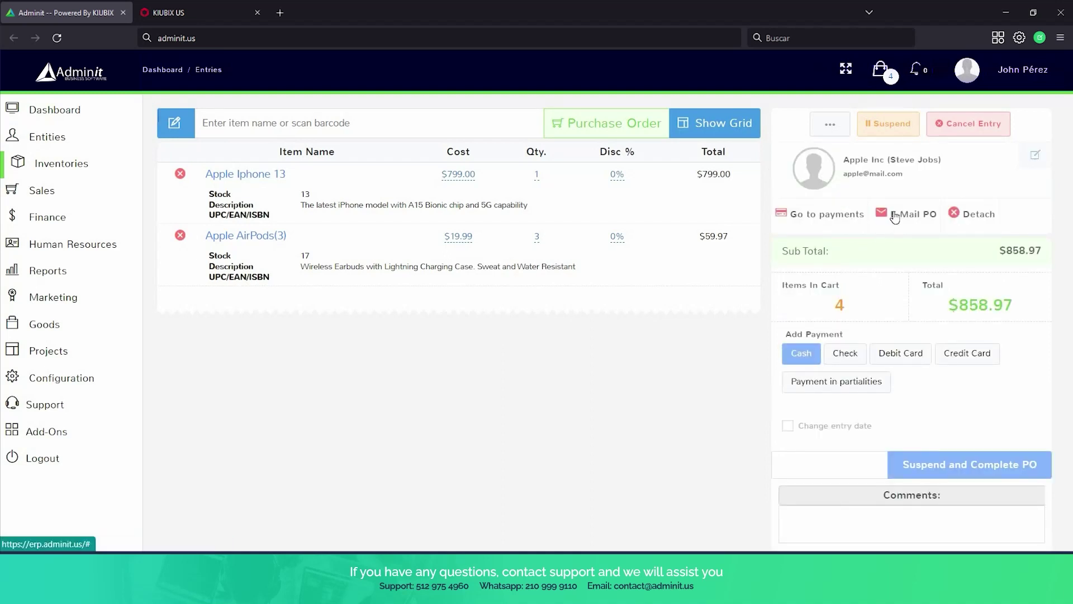
pyautogui.click(894, 217)
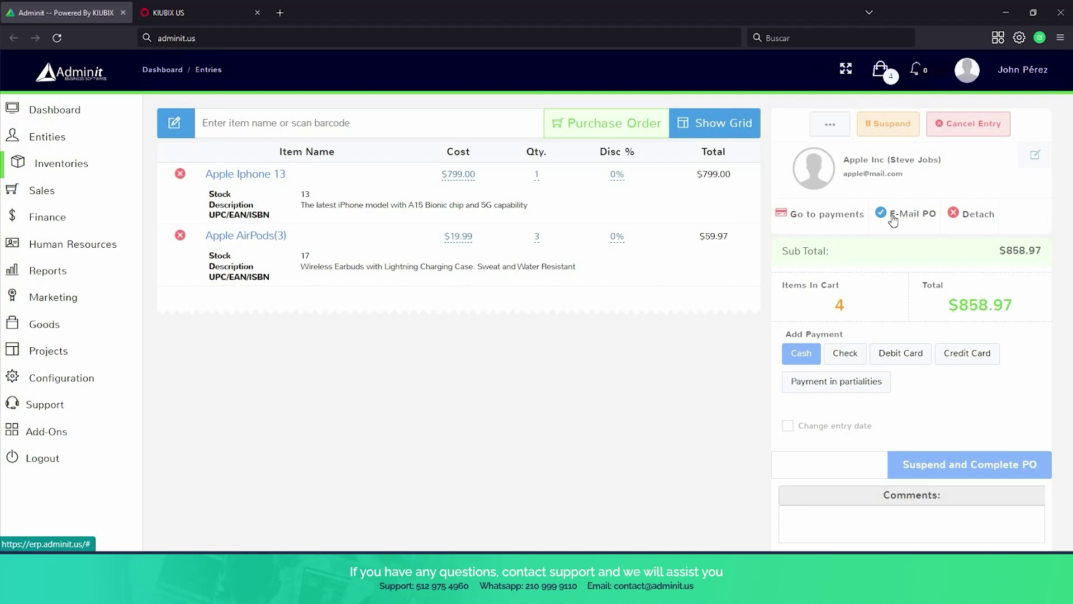
pyautogui.scroll(-2, 893, 219)
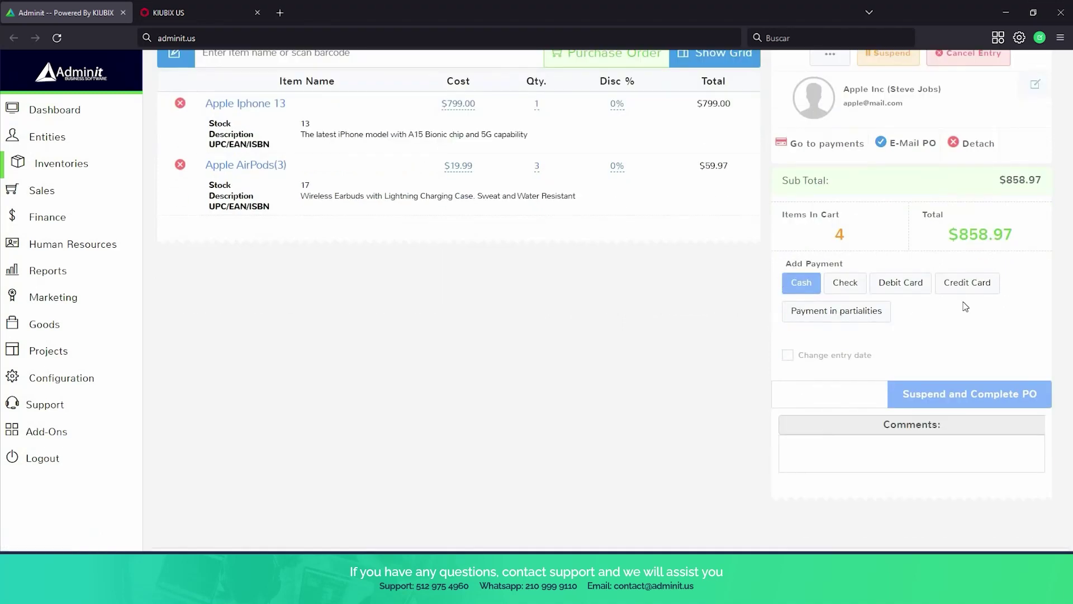
pyautogui.click(961, 399)
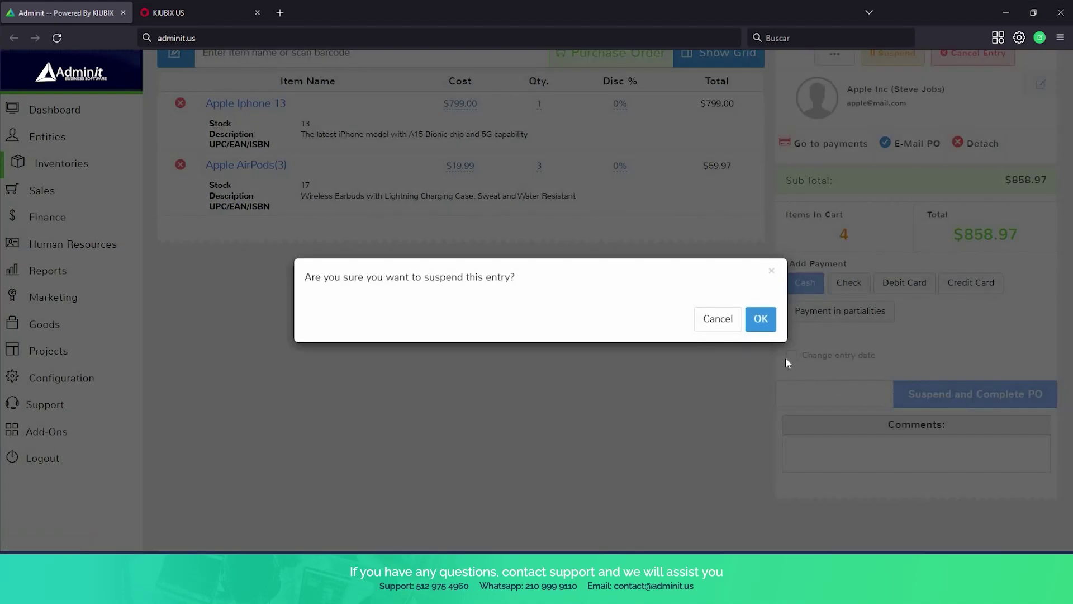
# Confirm suspending the order as RECV 21 and open Inventories > Suspended Entries.
pyautogui.click(761, 321)
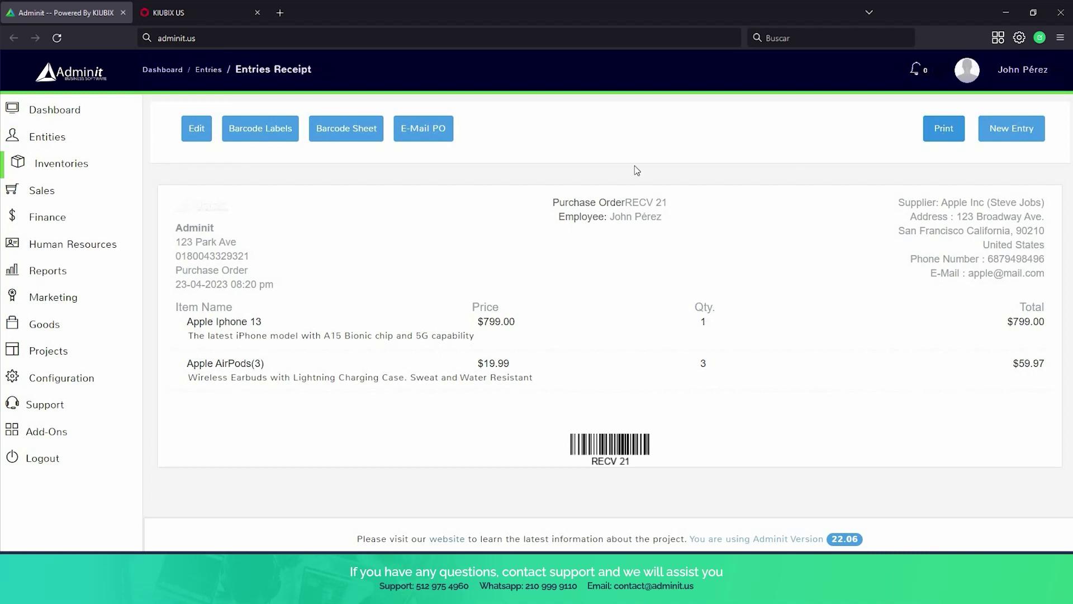
pyautogui.moveTo(60, 244)
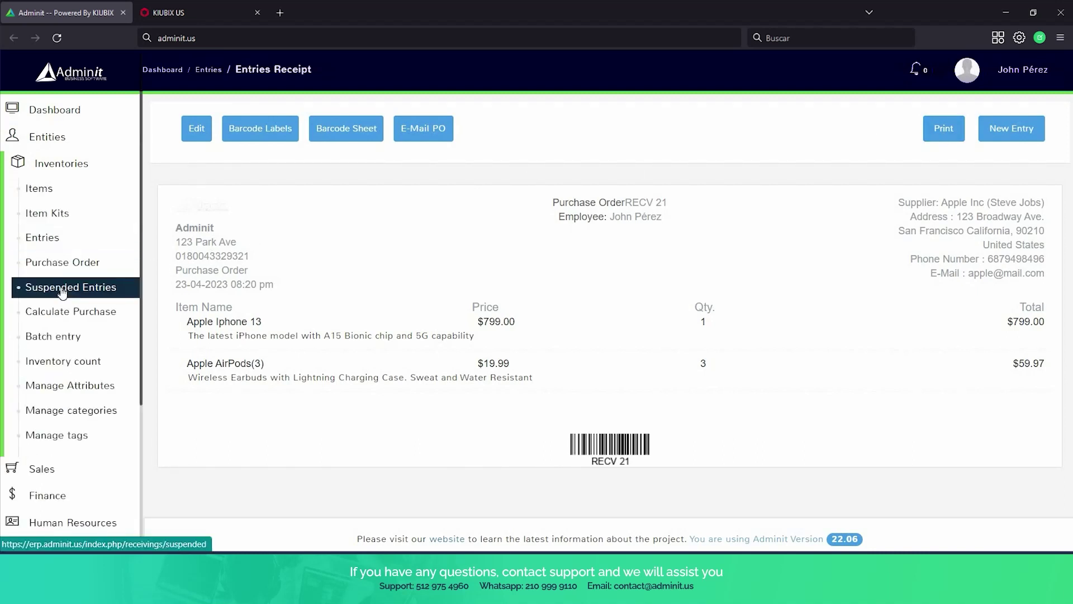
pyautogui.click(61, 290)
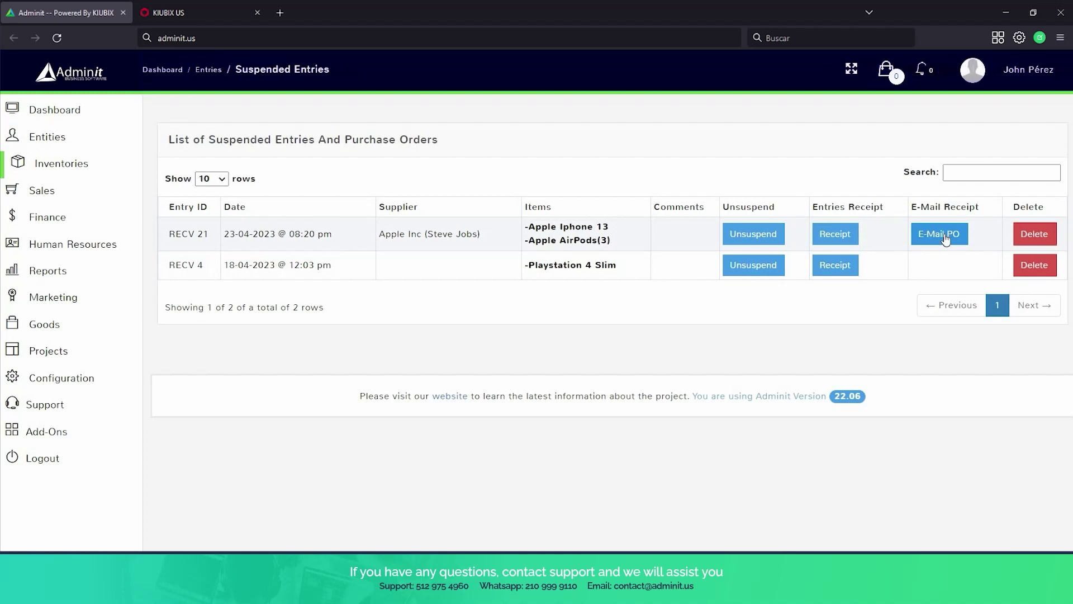
# E-mail the RECV 21 purchase order, dismiss the 'Receipt sent' notice, and unsuspend it.
pyautogui.click(945, 237)
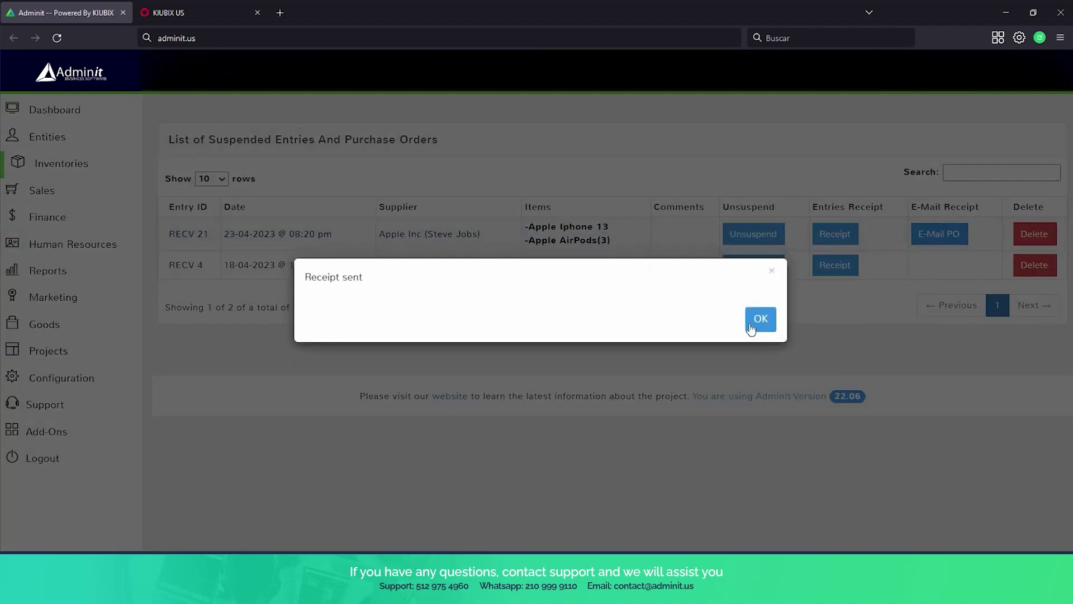
pyautogui.click(759, 314)
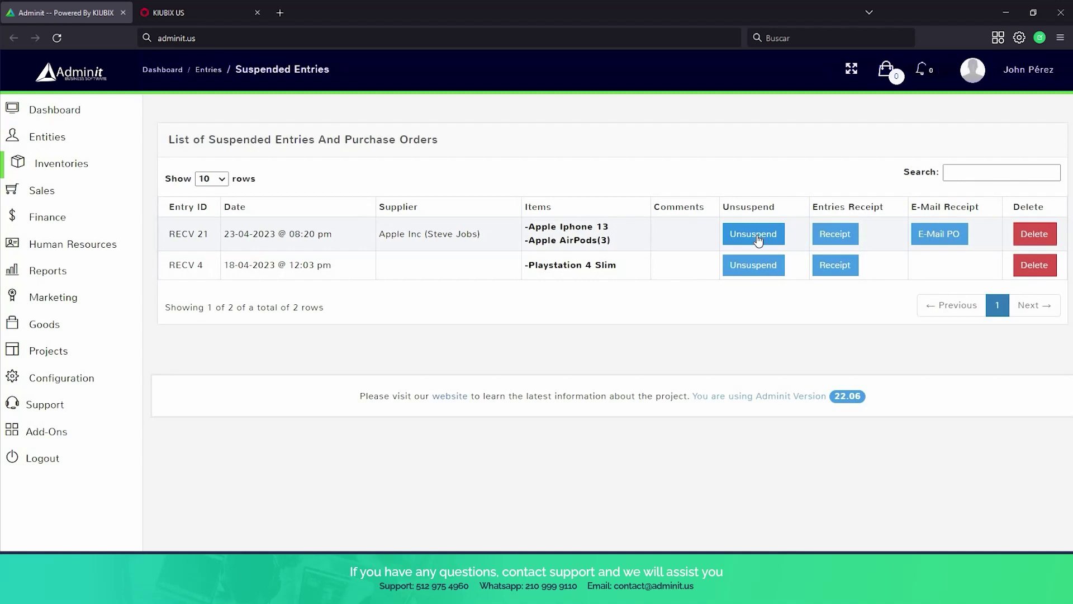
pyautogui.click(759, 239)
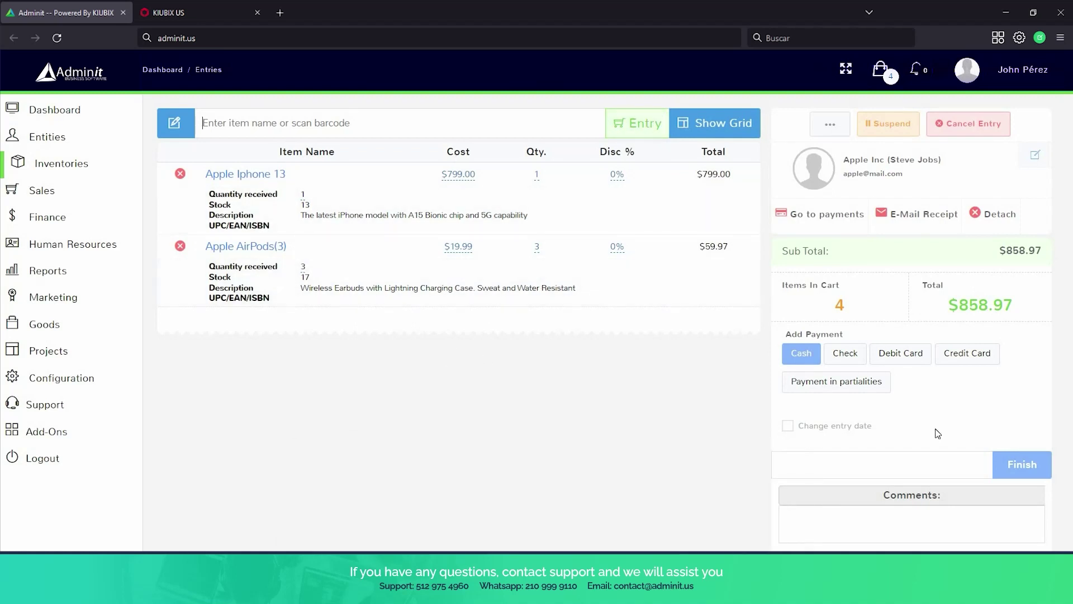
# Finish and confirm the RECV 21 entry, then go to Inventories > Items.
pyautogui.click(1014, 468)
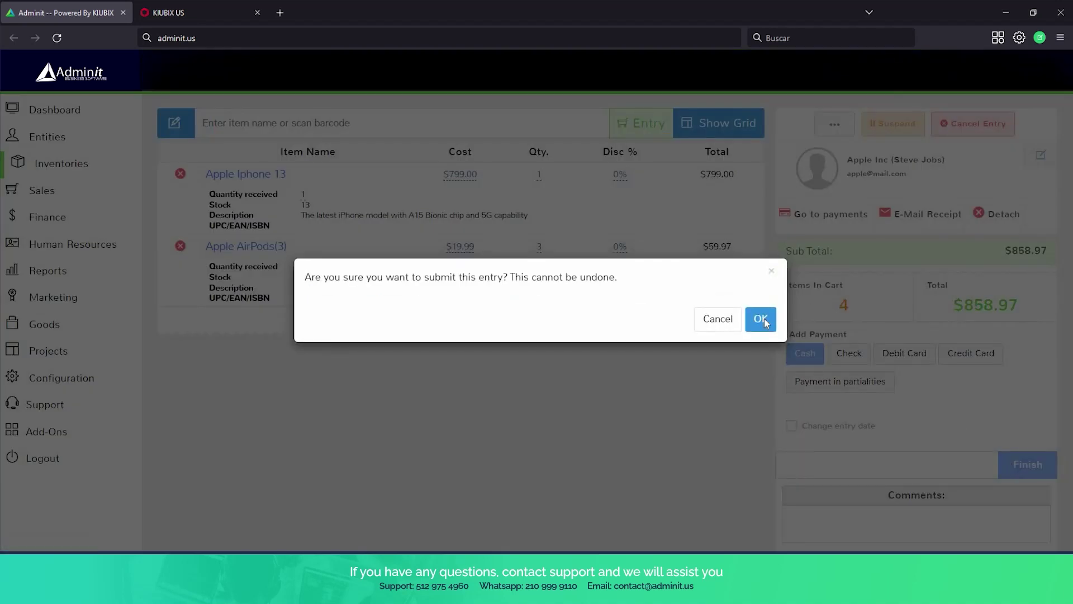
pyautogui.click(763, 318)
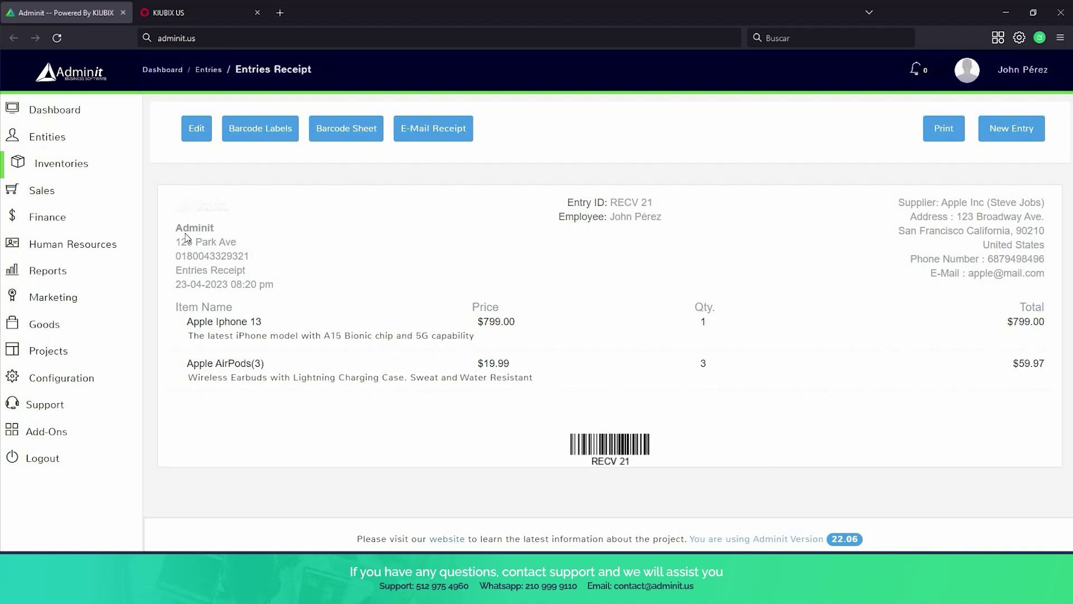
pyautogui.click(54, 165)
pyautogui.click(89, 169)
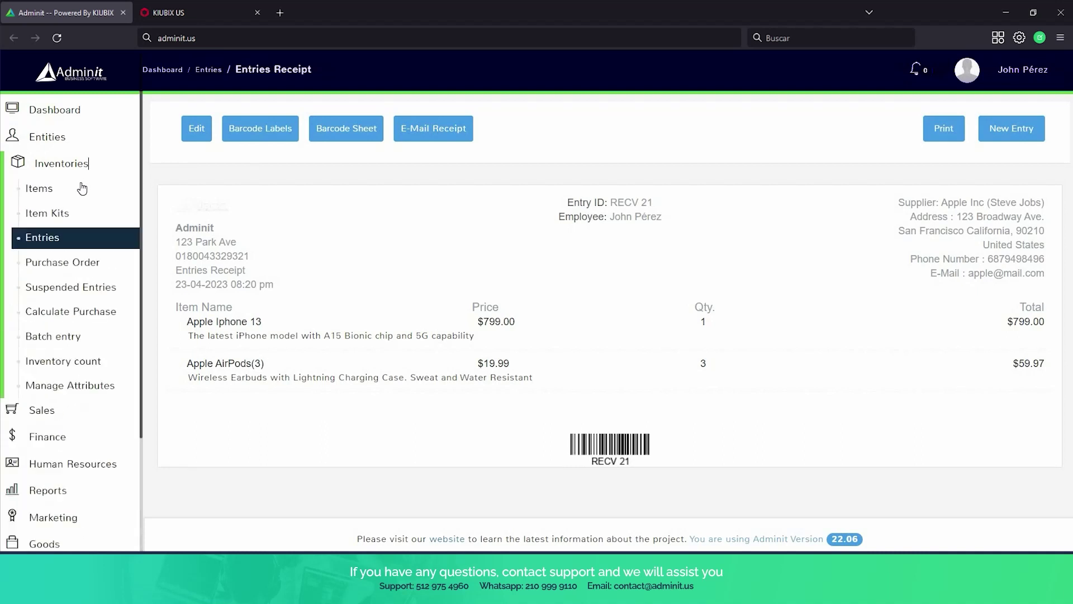
pyautogui.click(83, 189)
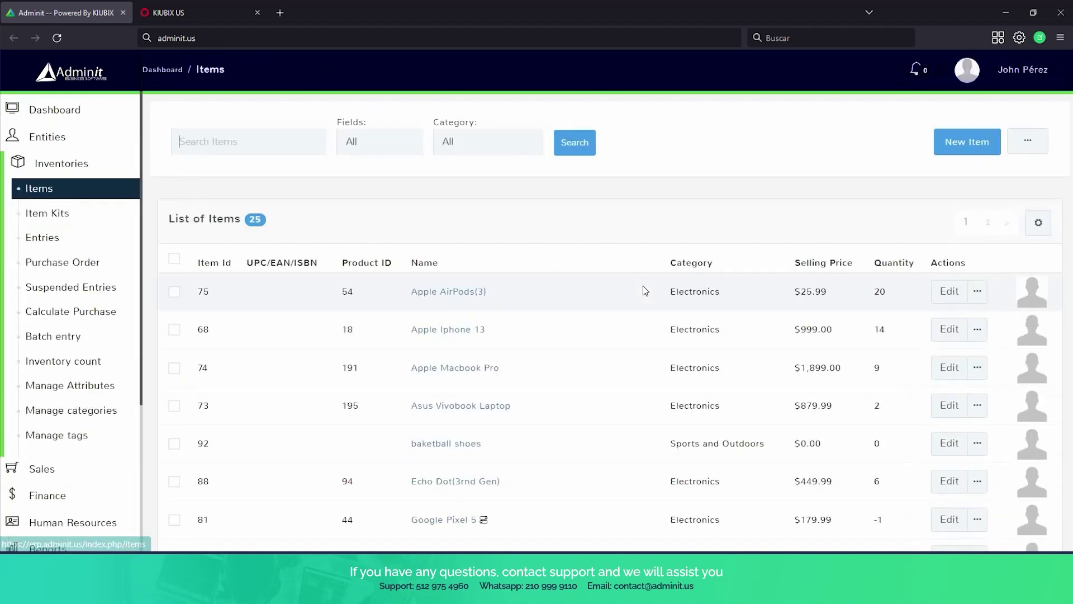
# Scroll the Items list and go to Calculate Purchase under Inventories.
pyautogui.scroll(-1, 643, 289)
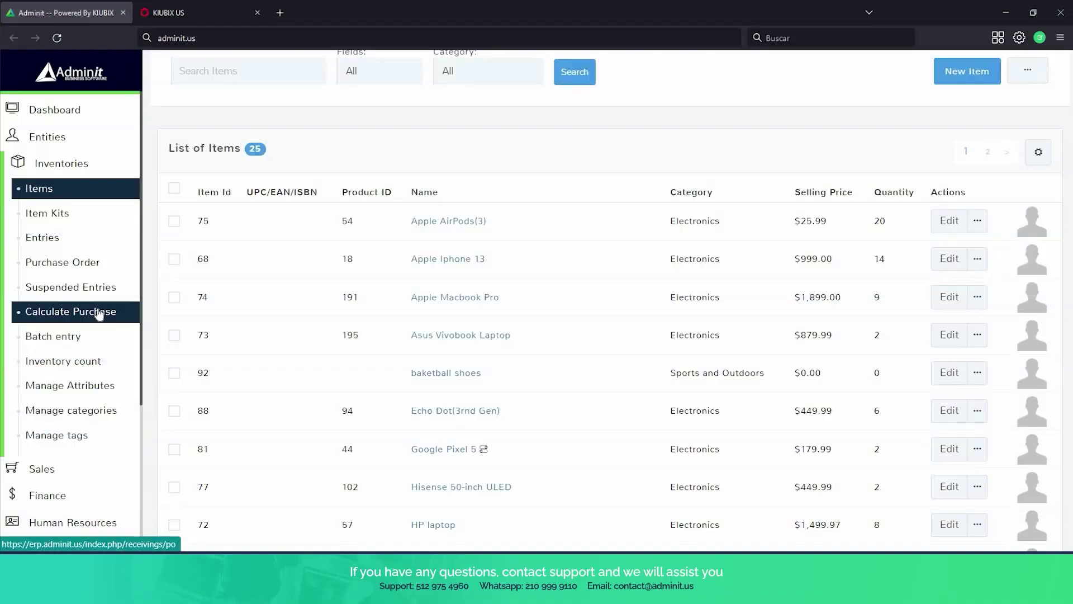
pyautogui.click(99, 313)
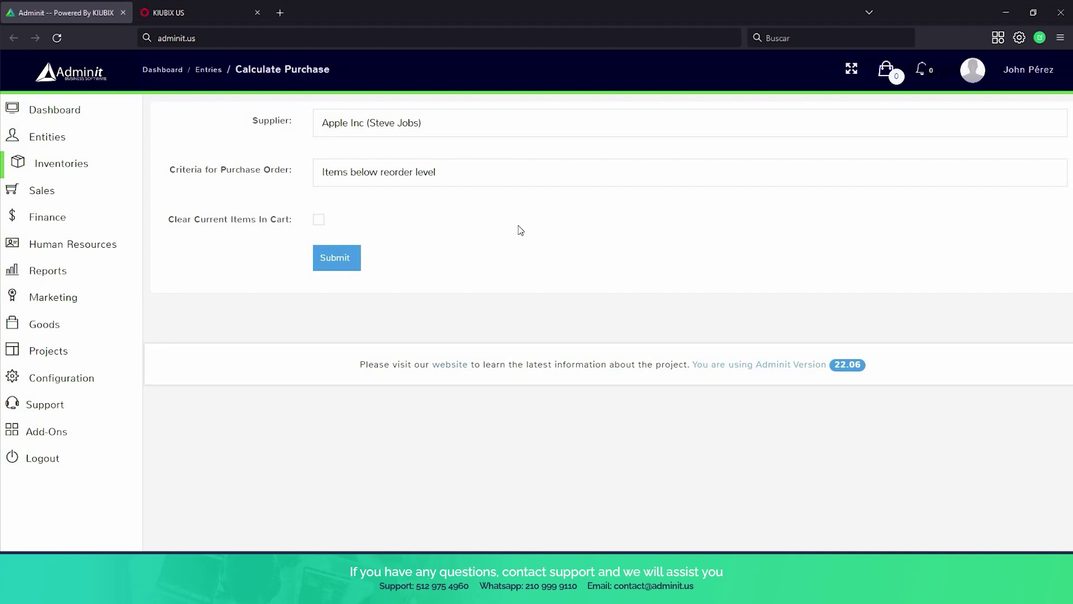
# Calculate a Sony Inc purchase for items below reorder level, giving two items totalling $759.98.
pyautogui.click(472, 128)
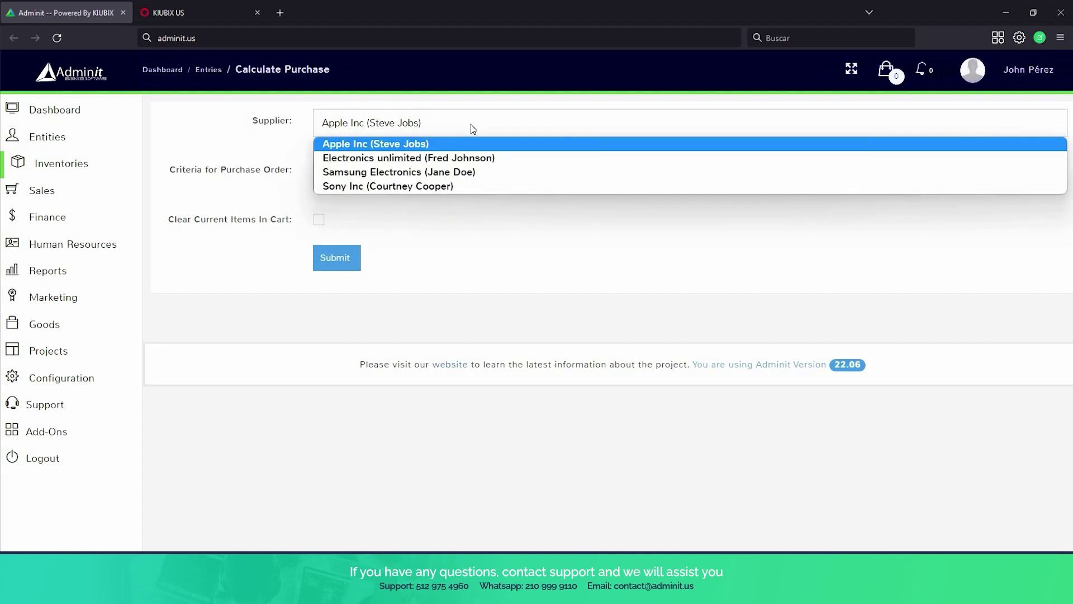
pyautogui.click(470, 187)
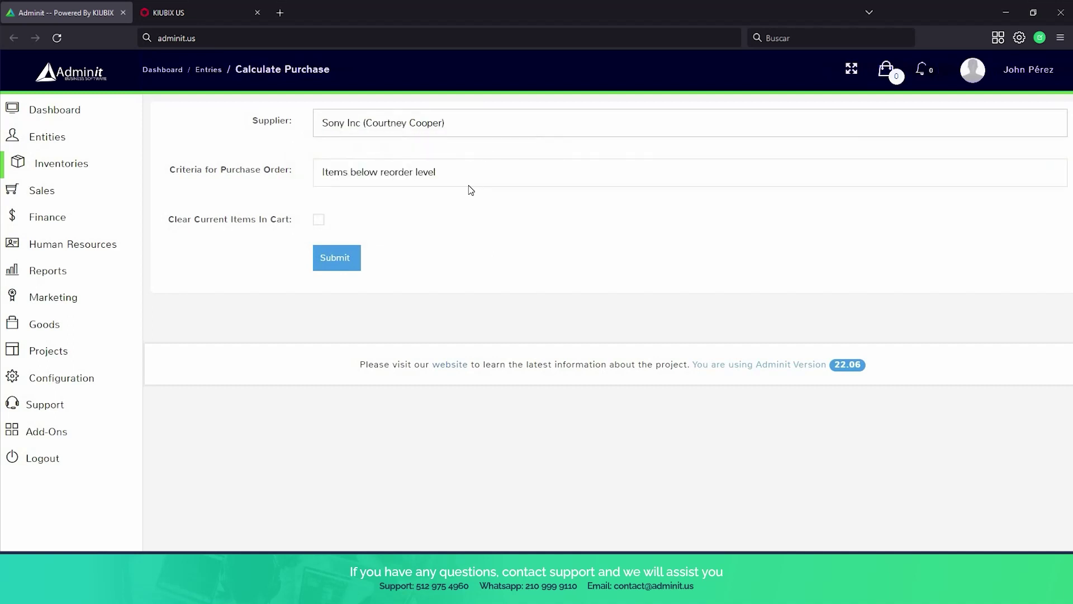
pyautogui.click(466, 183)
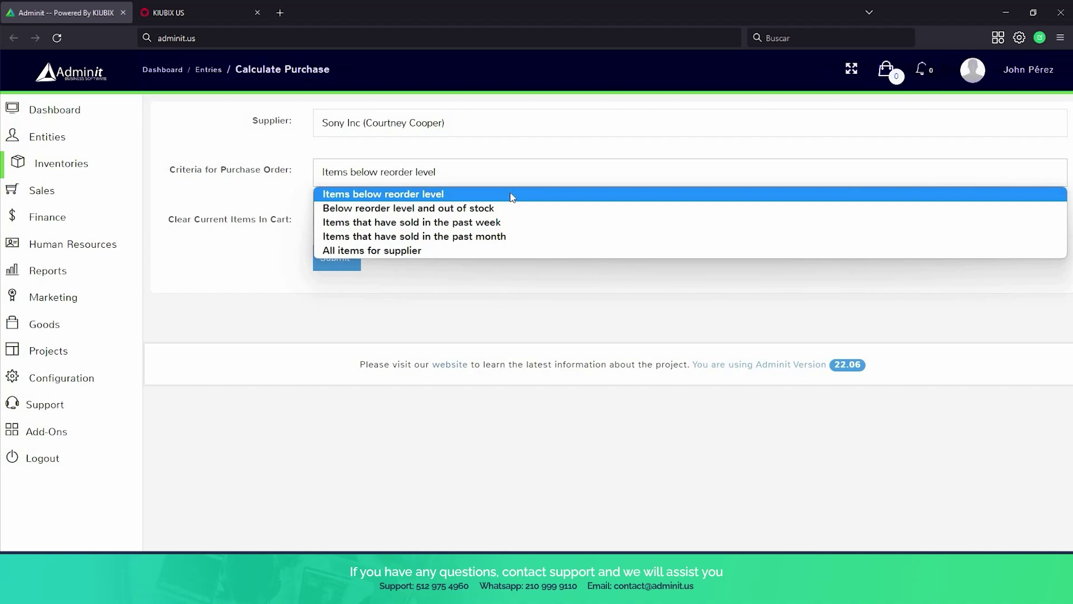
pyautogui.click(510, 196)
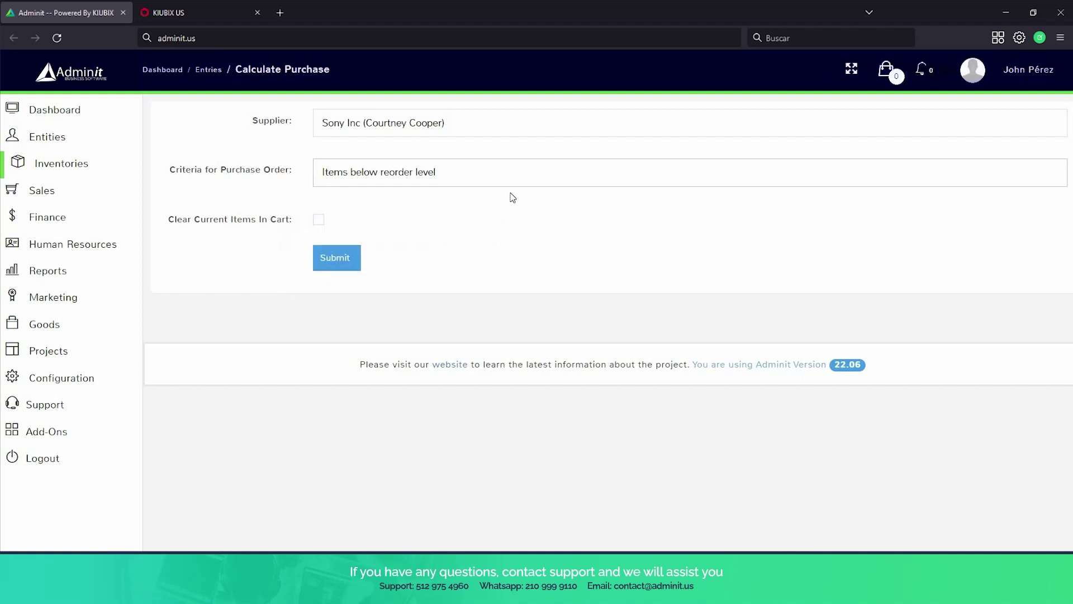
pyautogui.click(332, 273)
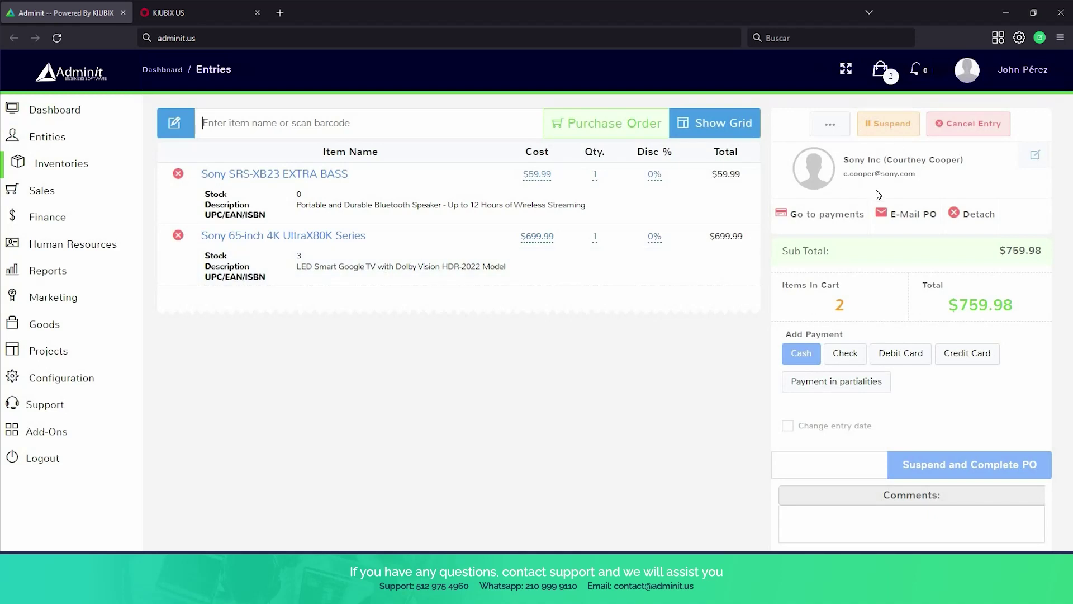
# Suspend the Sony Inc purchase order as RECV 24 and go to Suspended Entries.
pyautogui.scroll(-1, 929, 335)
pyautogui.click(941, 394)
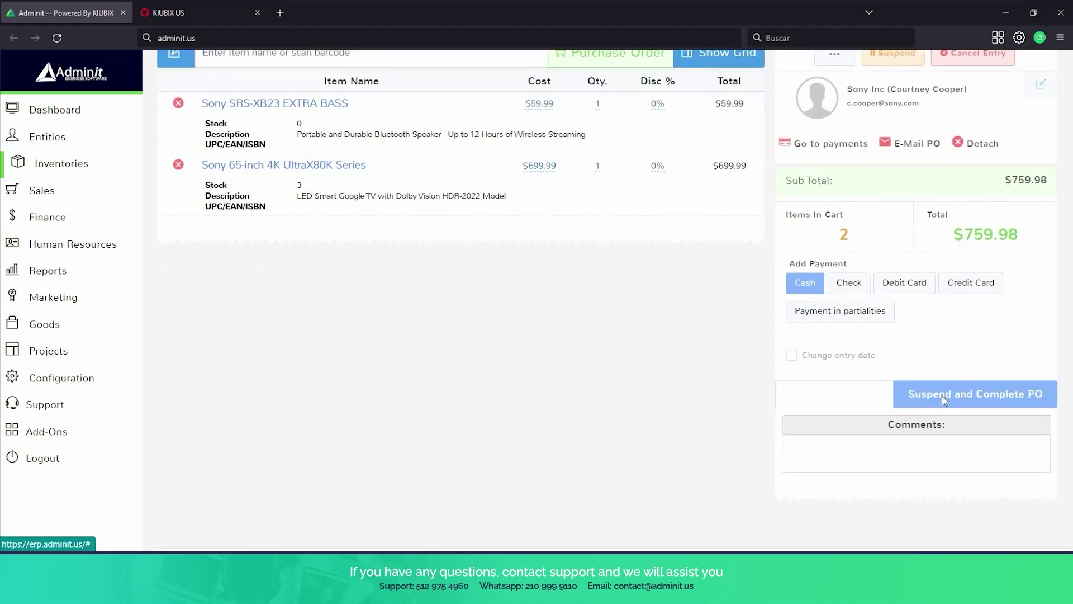
pyautogui.click(762, 322)
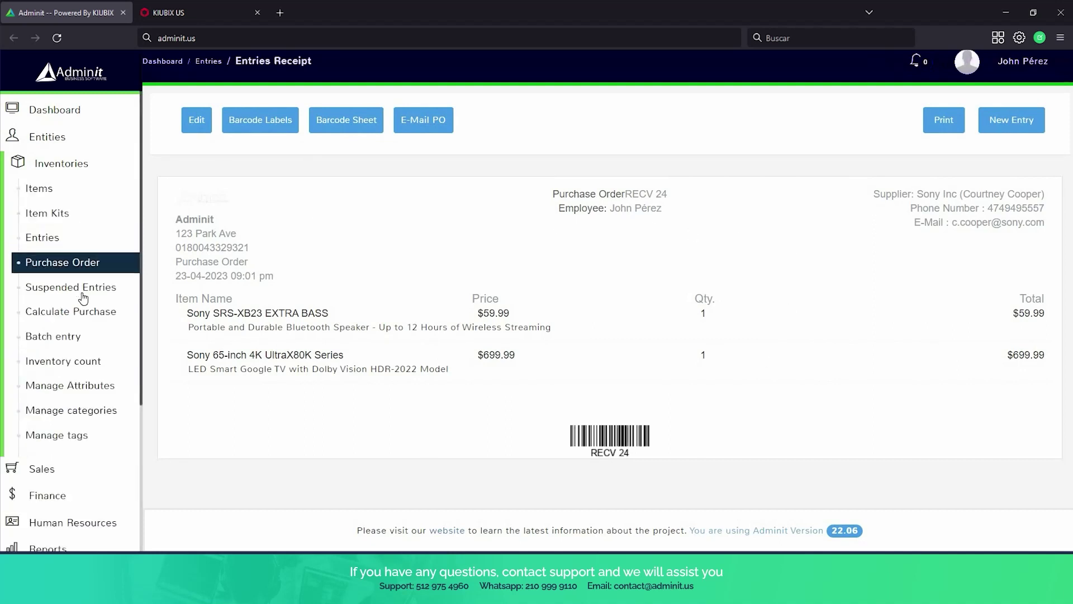
pyautogui.click(83, 297)
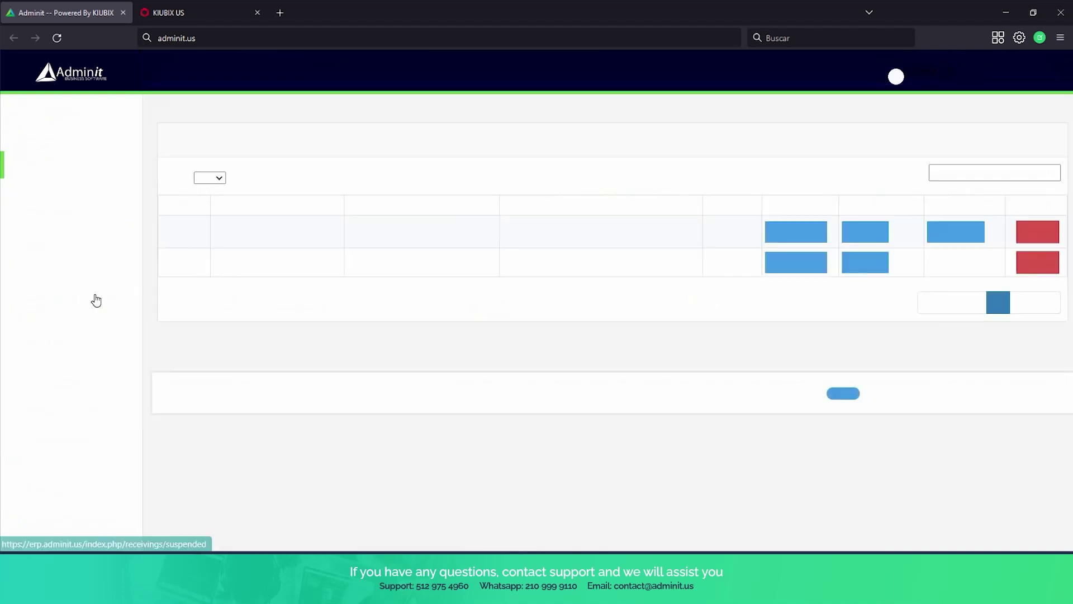
# Unsuspend the Sony purchase, finish it as entry receipt RECV 24, and go to Inventories > Batch entry.
pyautogui.click(805, 255)
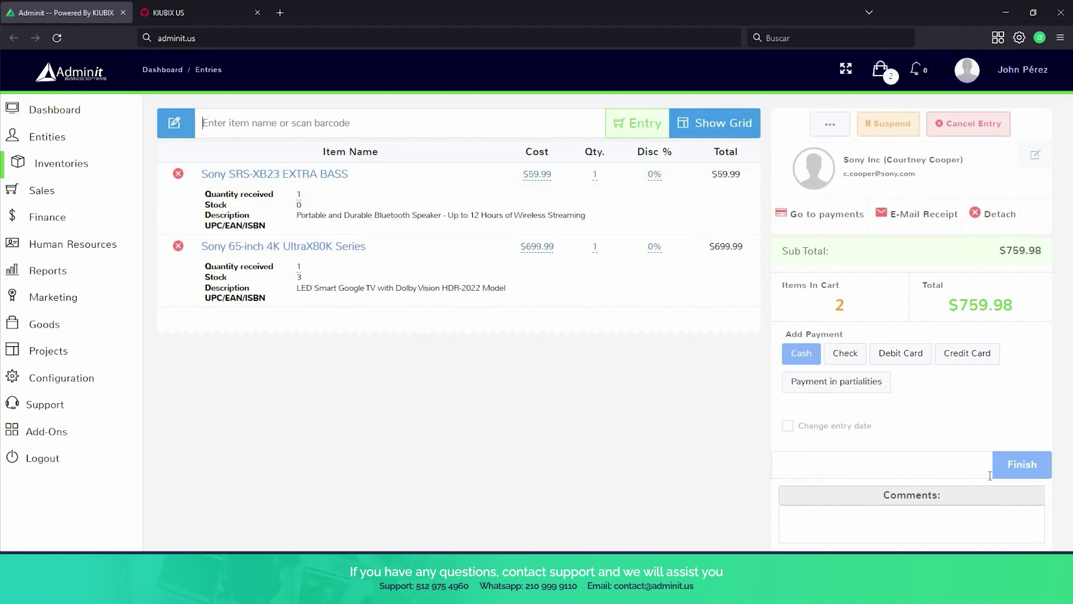
pyautogui.click(1009, 474)
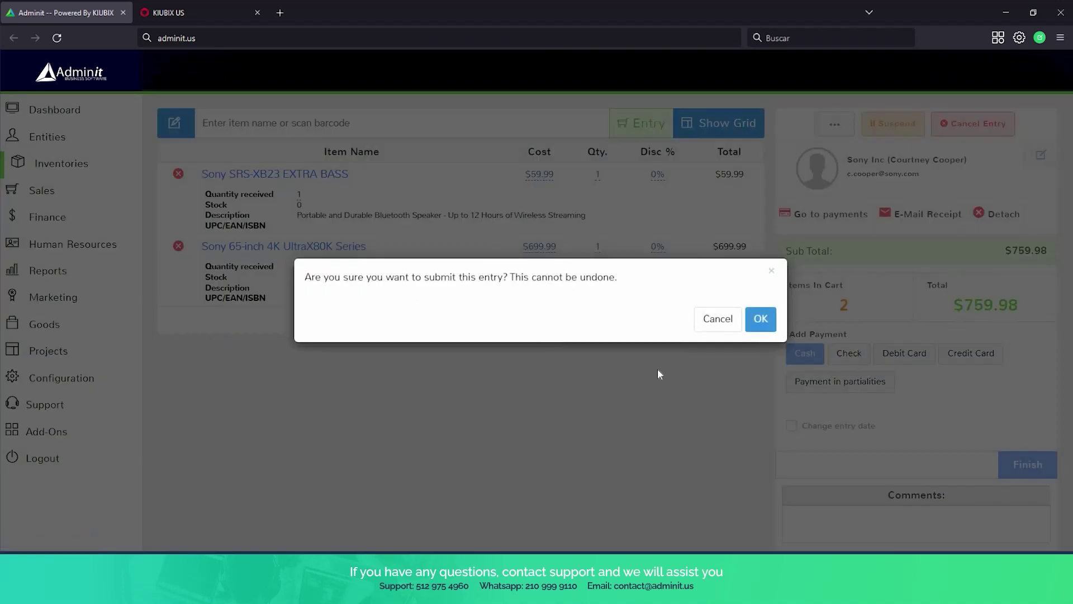
pyautogui.click(760, 318)
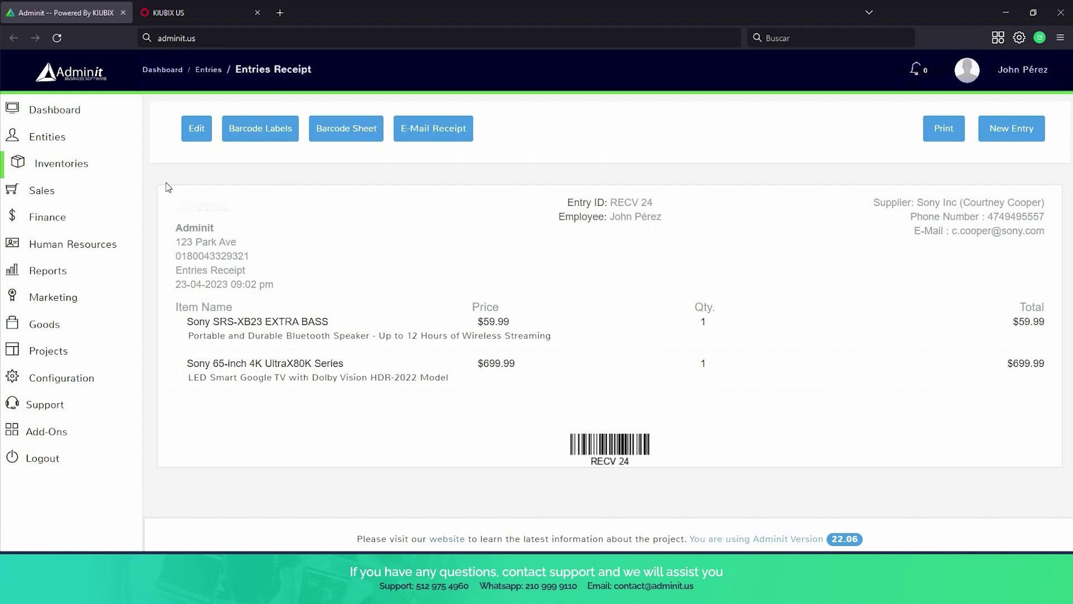
pyautogui.click(101, 172)
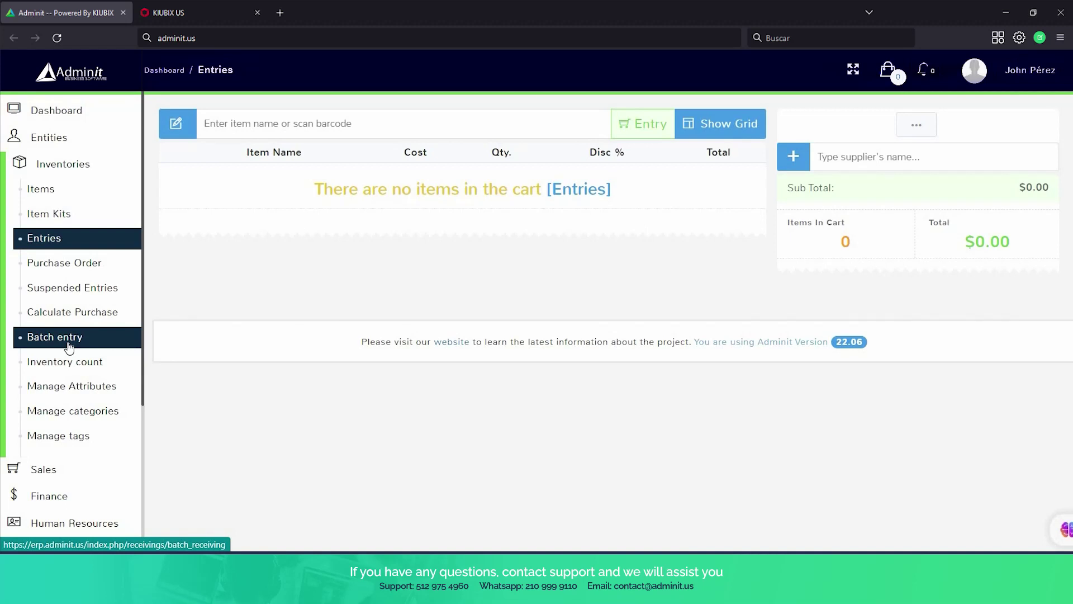
pyautogui.click(68, 339)
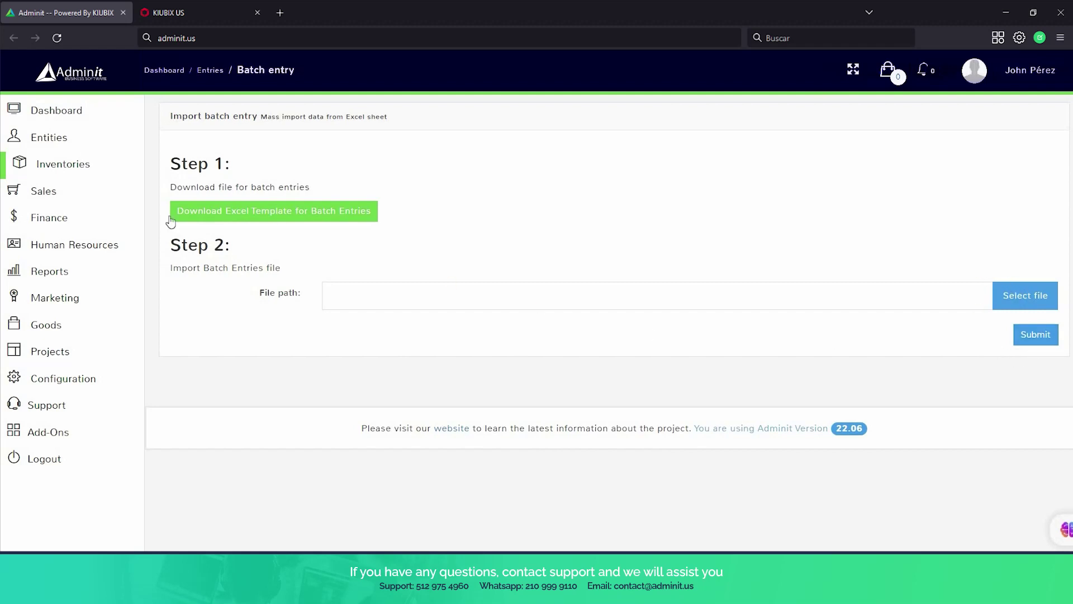
# Go to the Inventory count list under Inventories.
pyautogui.click(30, 174)
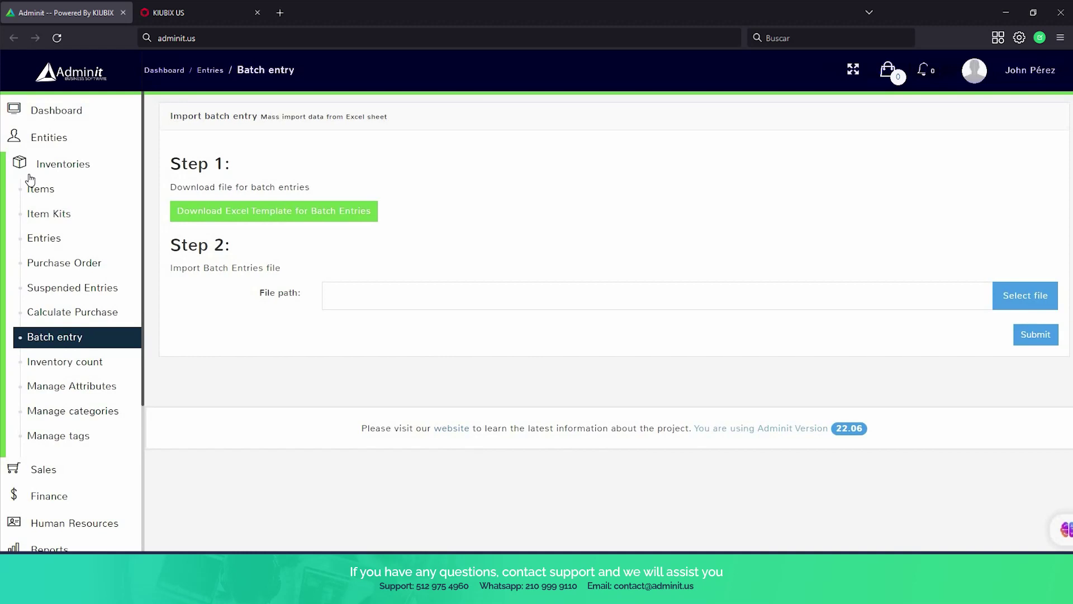
pyautogui.click(66, 361)
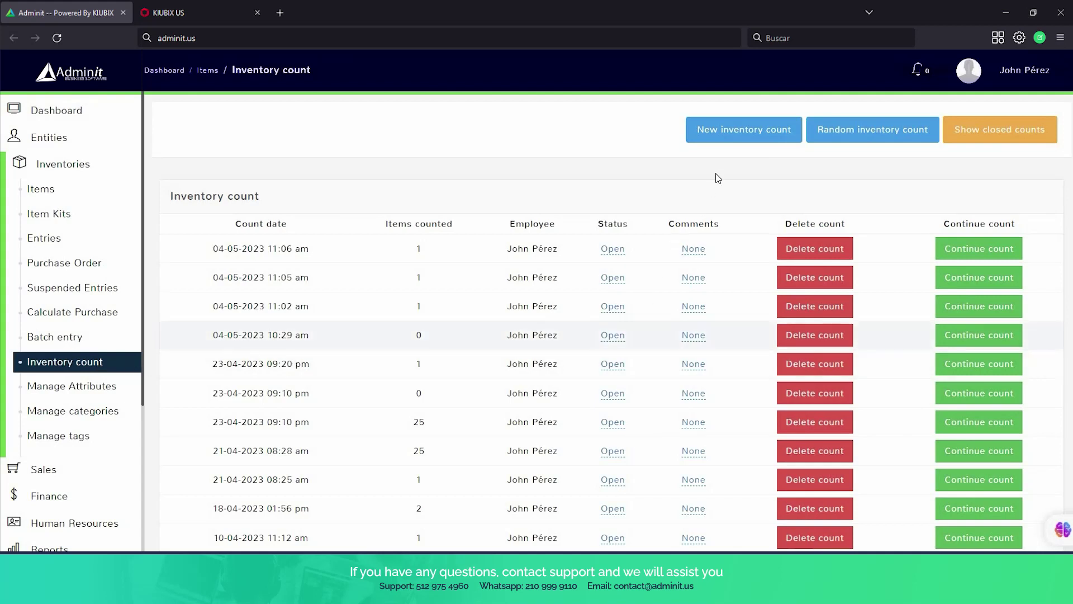
# Start a new inventory count and record 3 units of Apple Iphone 13.
pyautogui.click(738, 137)
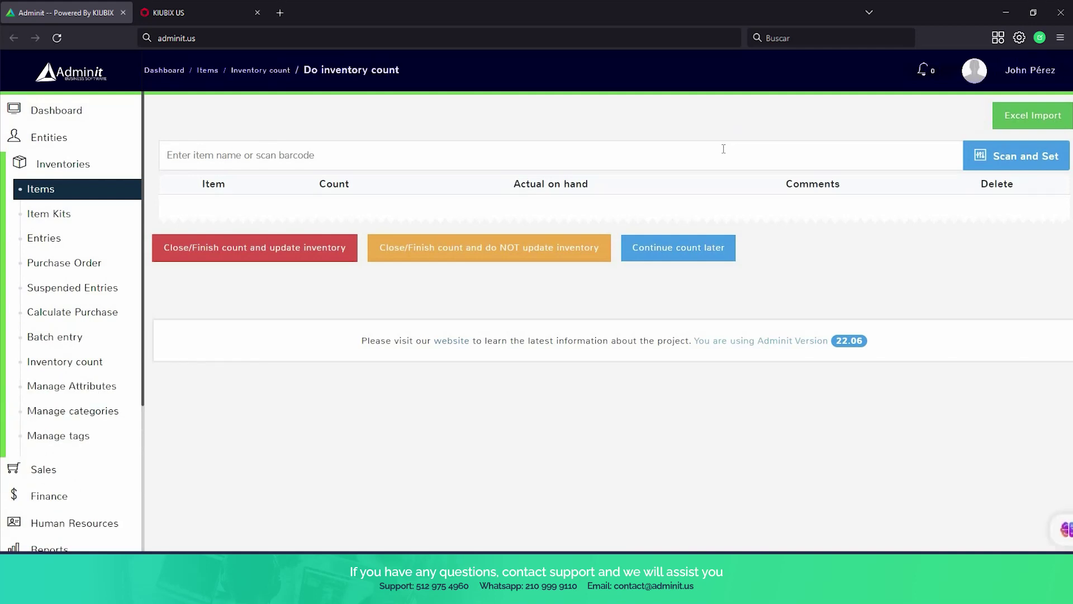
pyautogui.write('ipho')
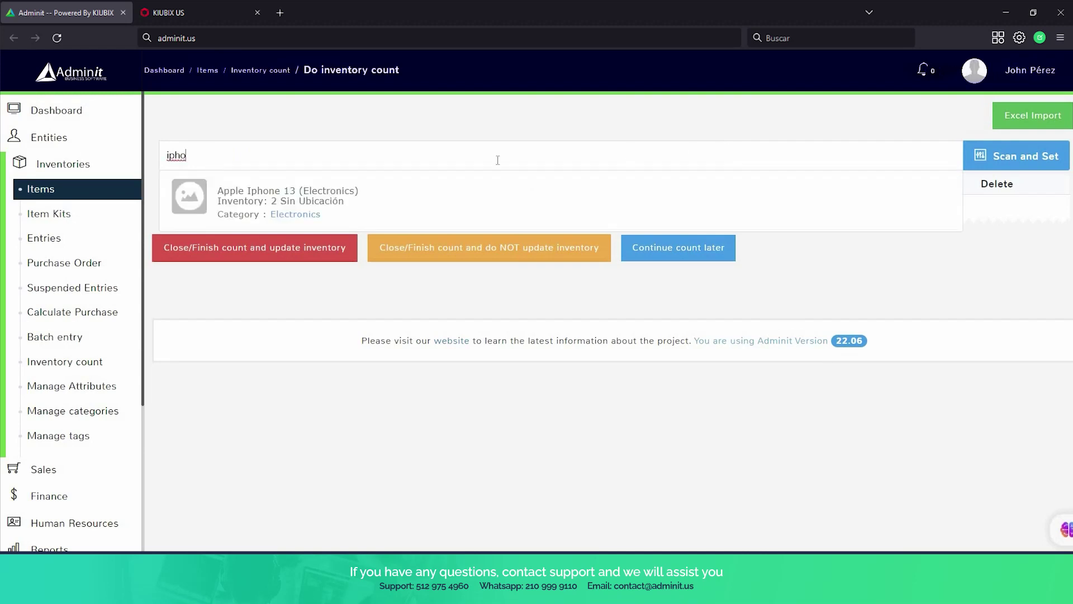
pyautogui.click(266, 200)
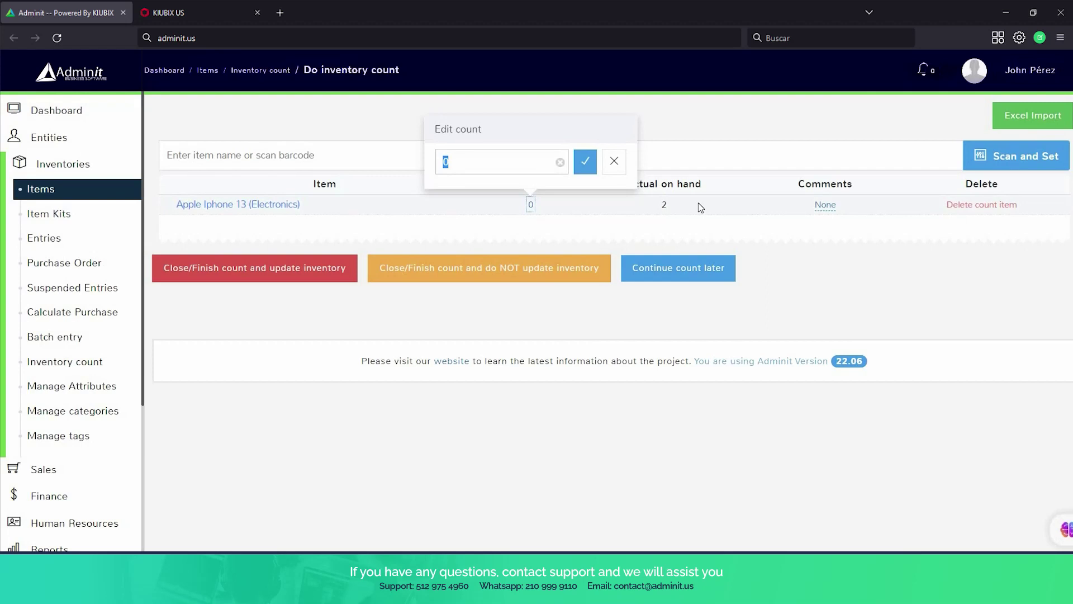
pyautogui.write('3')
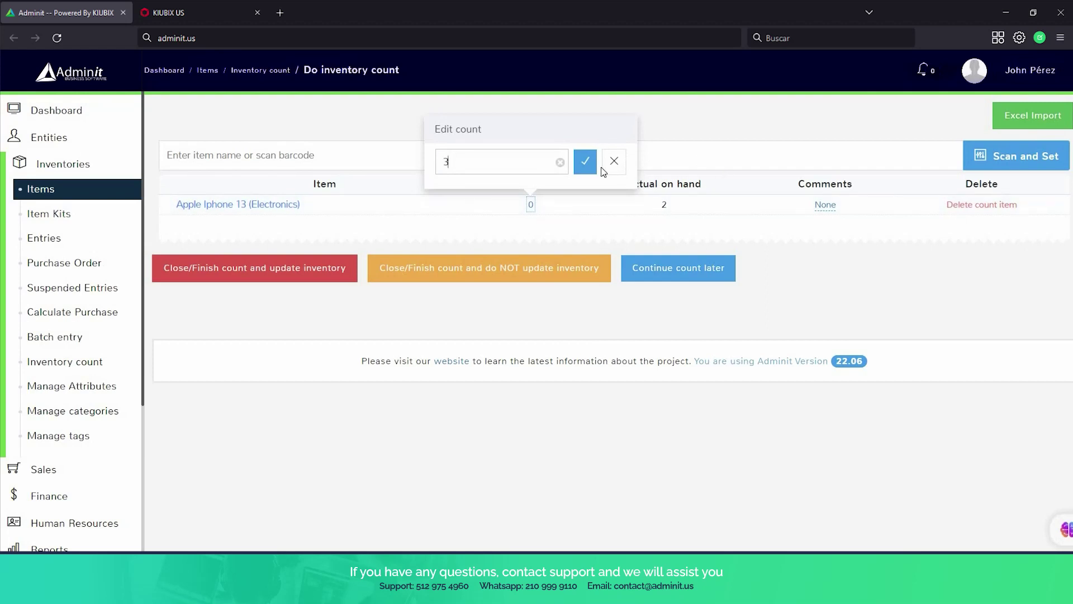
pyautogui.click(584, 161)
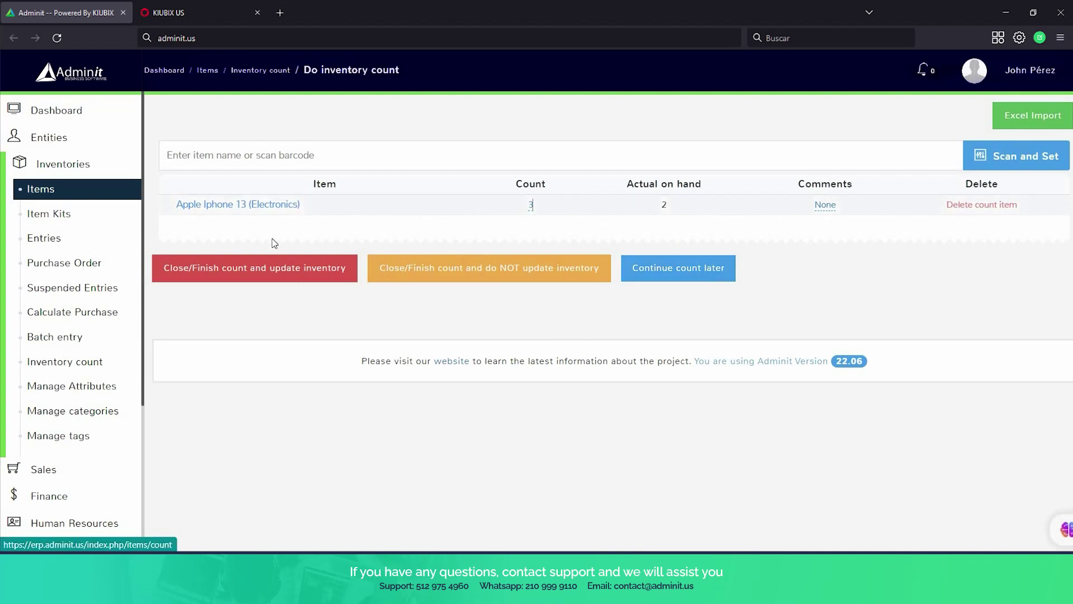
# Finish the count with inventory updated, then return to the Items list.
pyautogui.click(265, 281)
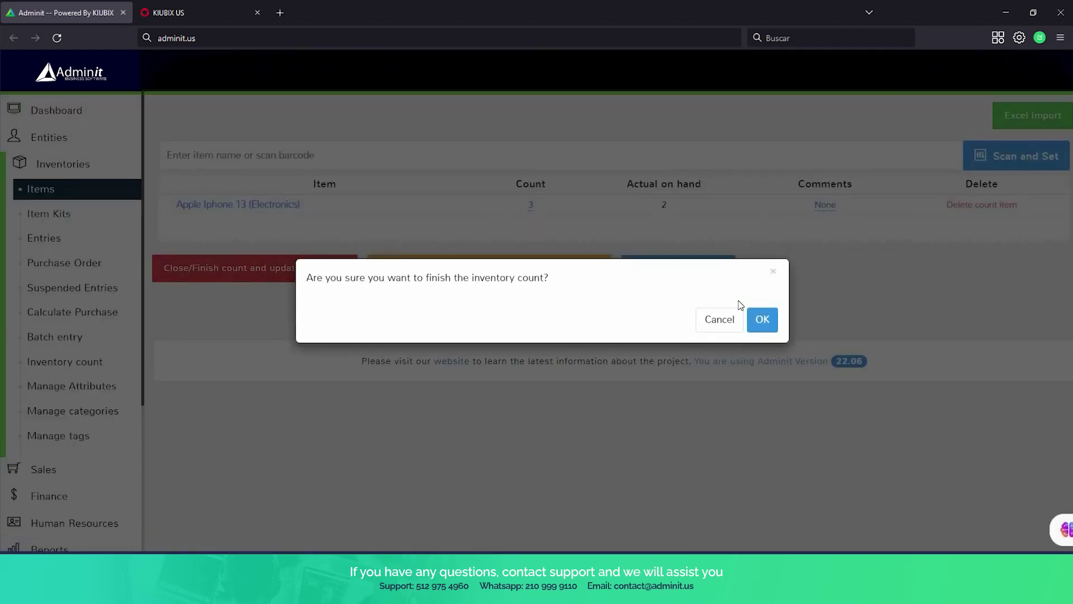
pyautogui.click(763, 321)
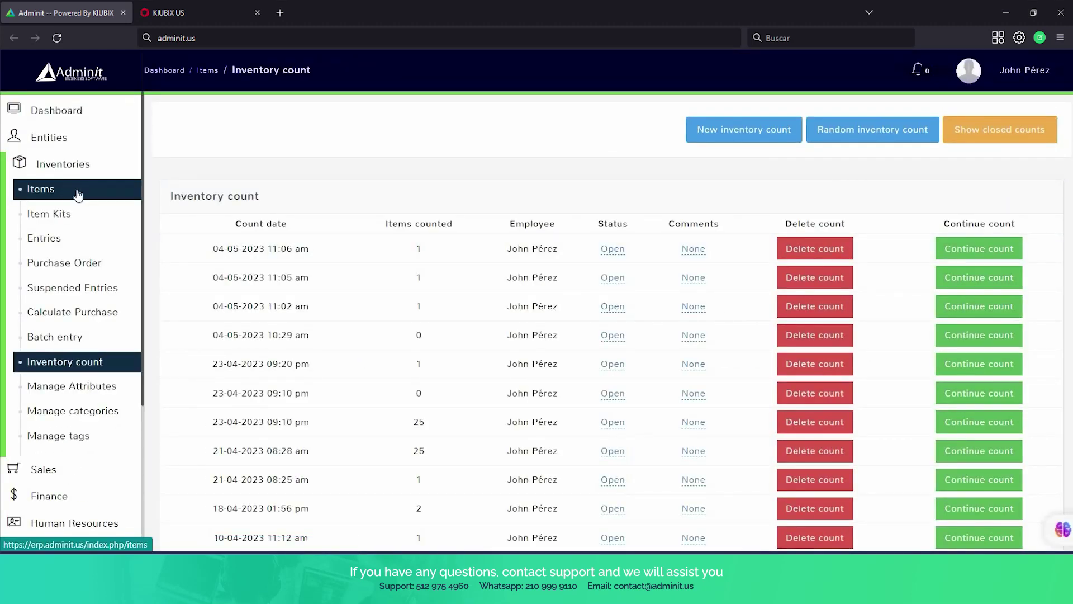
pyautogui.click(78, 193)
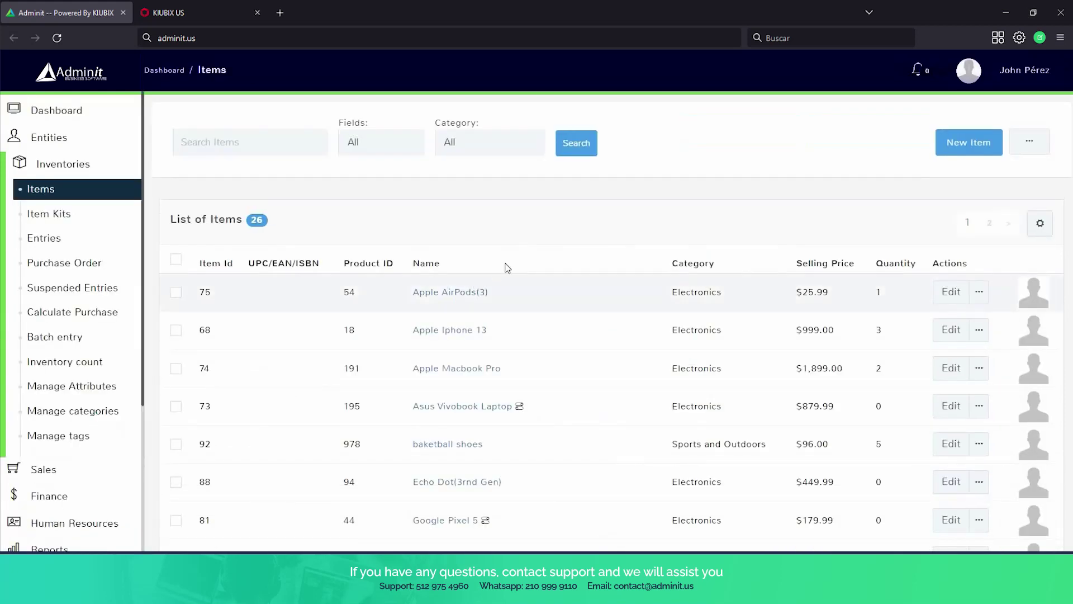
pyautogui.scroll(-1, 729, 288)
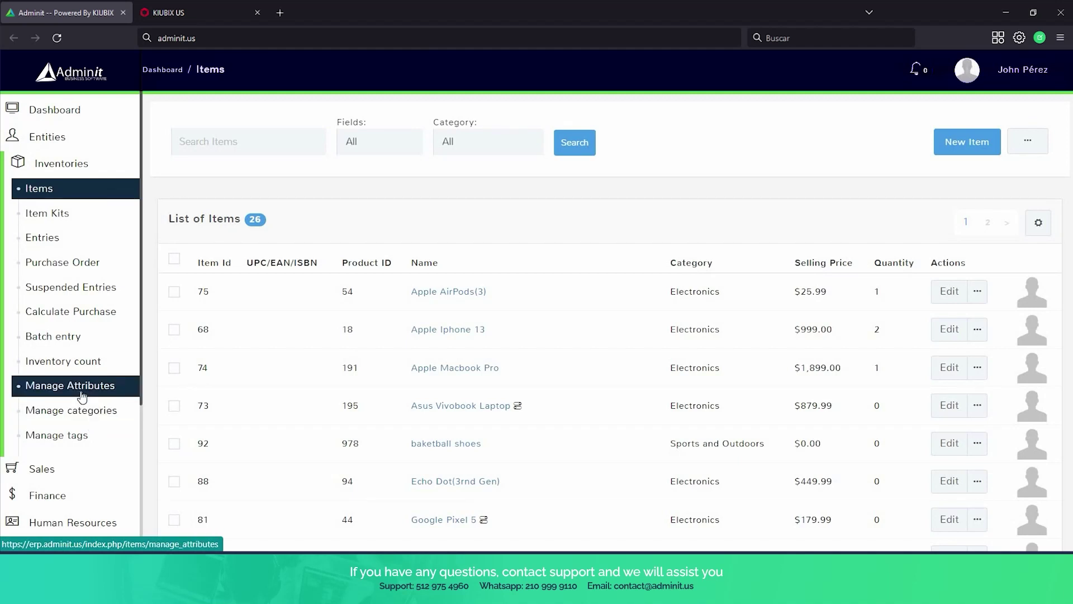
# In Manage Attributes, add a 'fabric' attribute with values cotton and polyester and submit it.
pyautogui.click(83, 395)
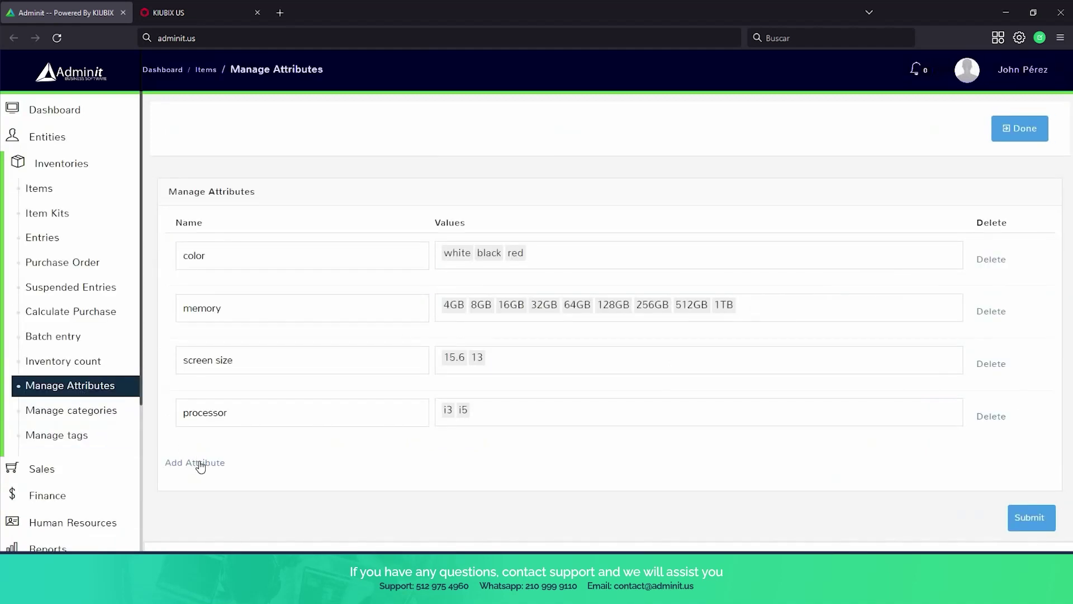
pyautogui.click(200, 464)
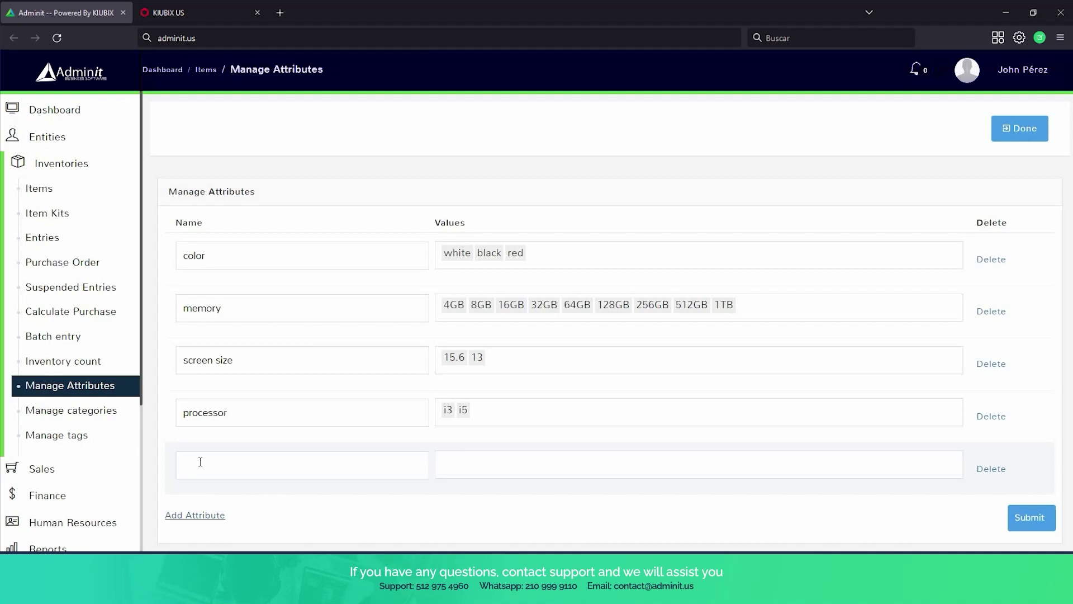
pyautogui.click(200, 462)
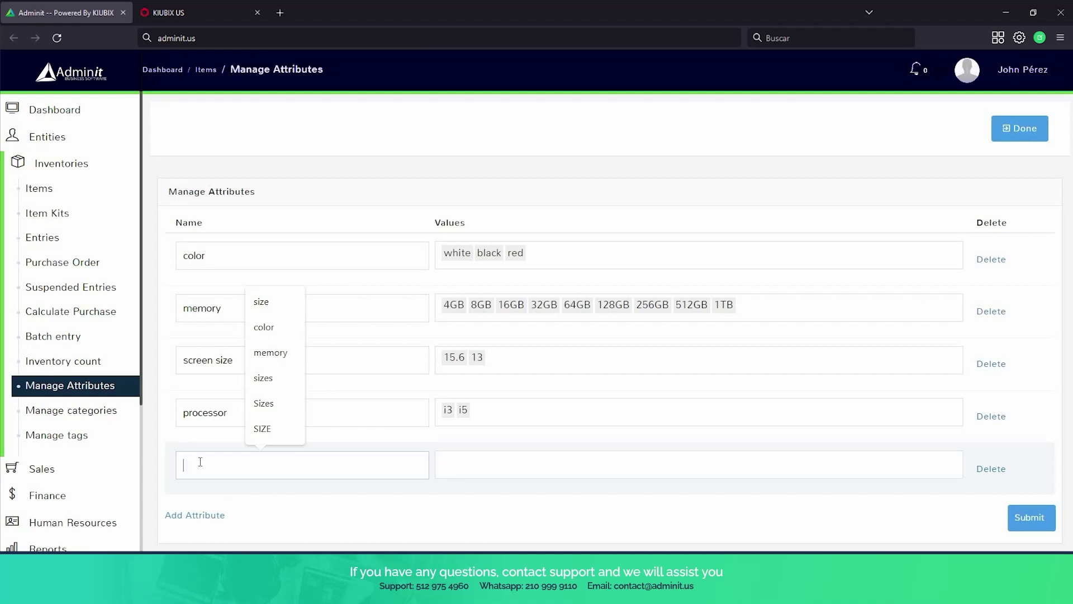
pyautogui.write('fa')
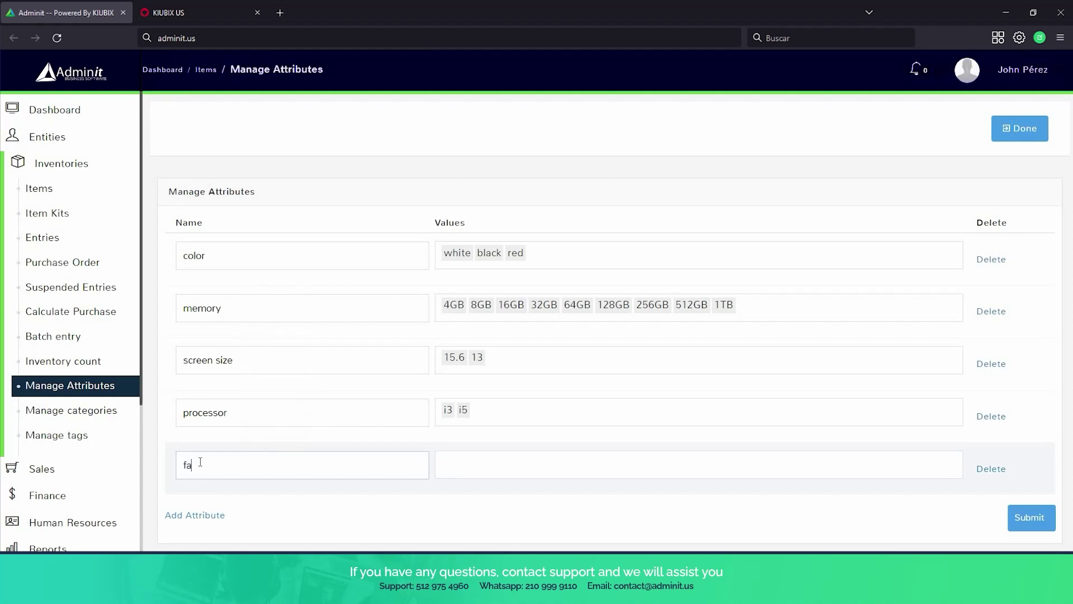
pyautogui.write('bric')
pyautogui.press('Tab')
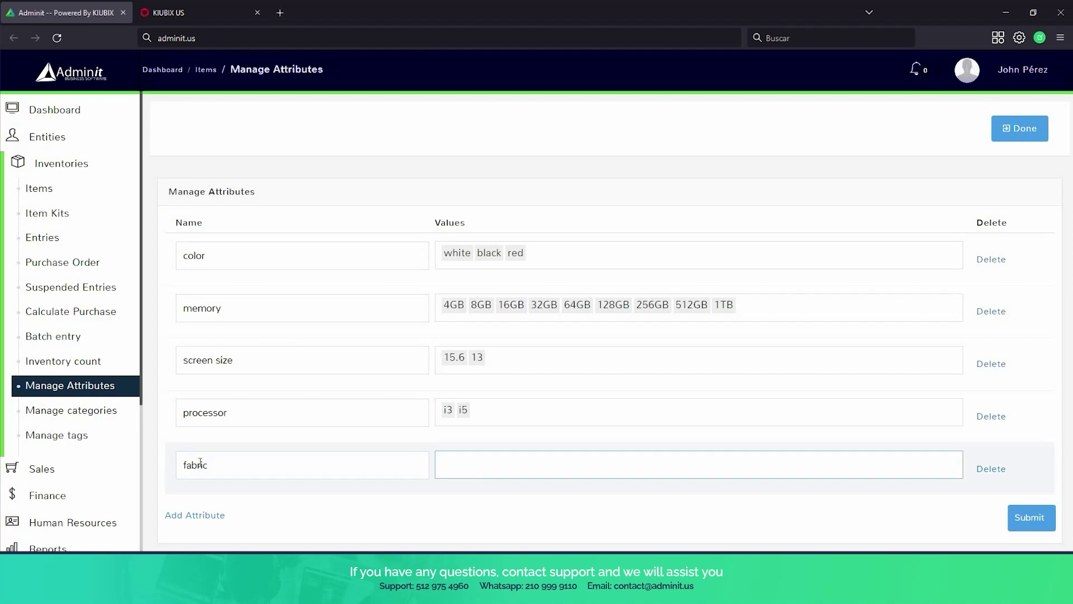
pyautogui.write('cotton')
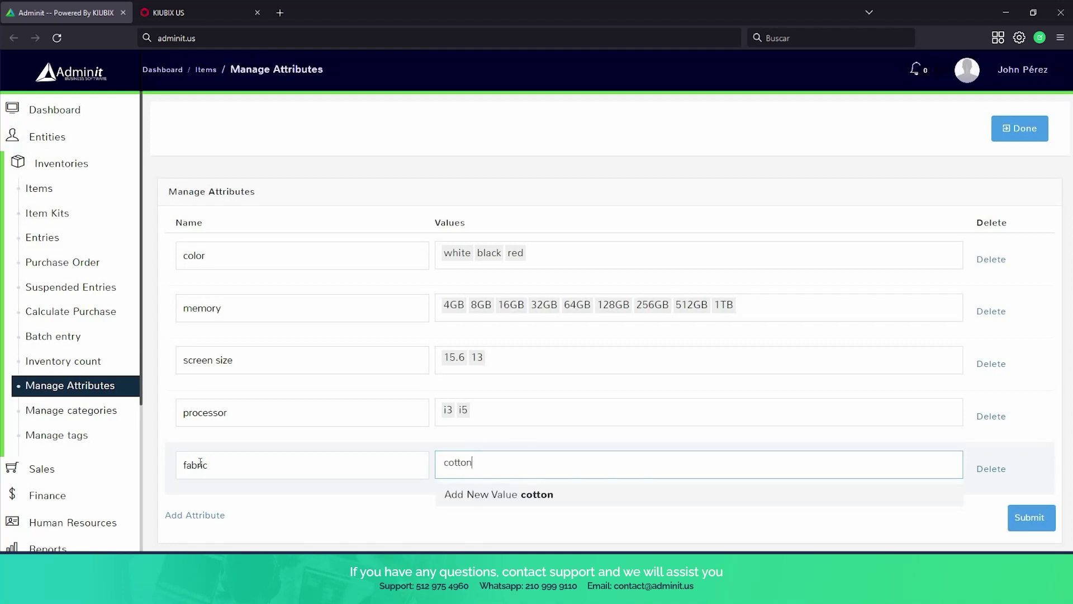
pyautogui.press('Return')
pyautogui.write('p')
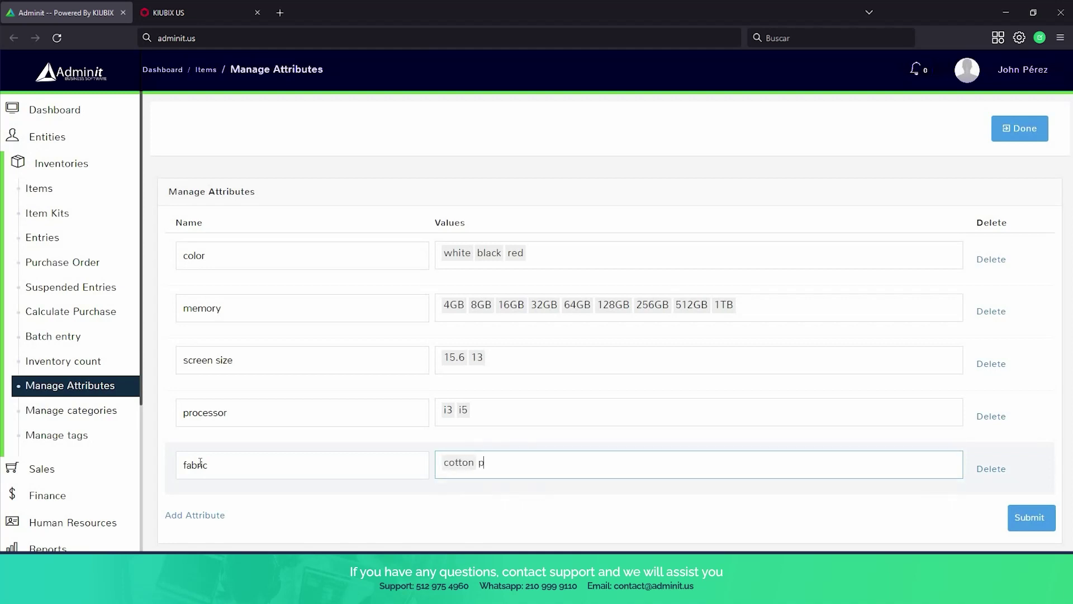
pyautogui.write('olyester')
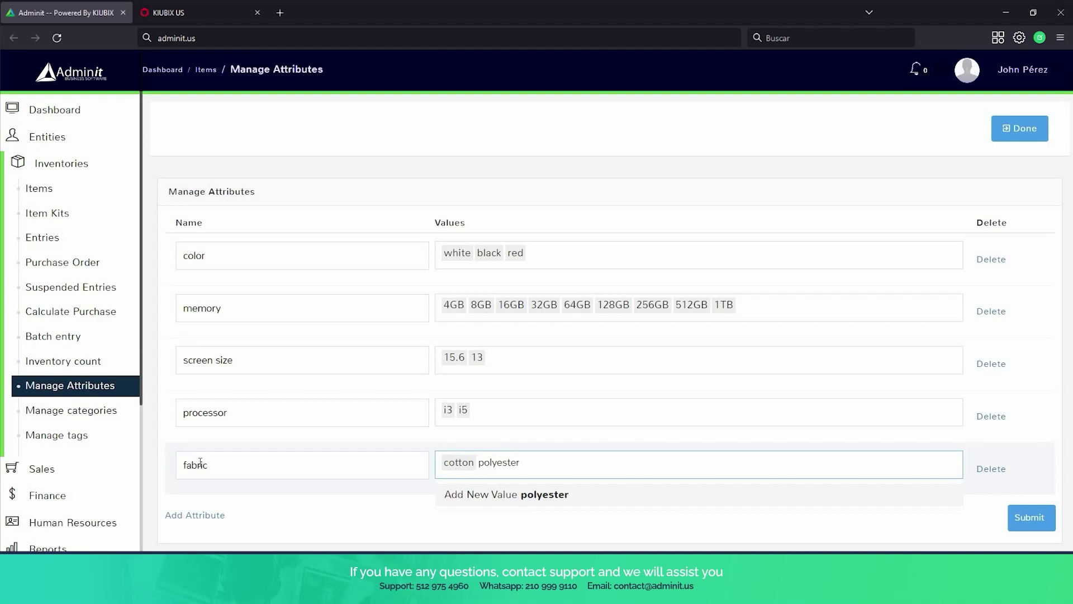
pyautogui.press('Return')
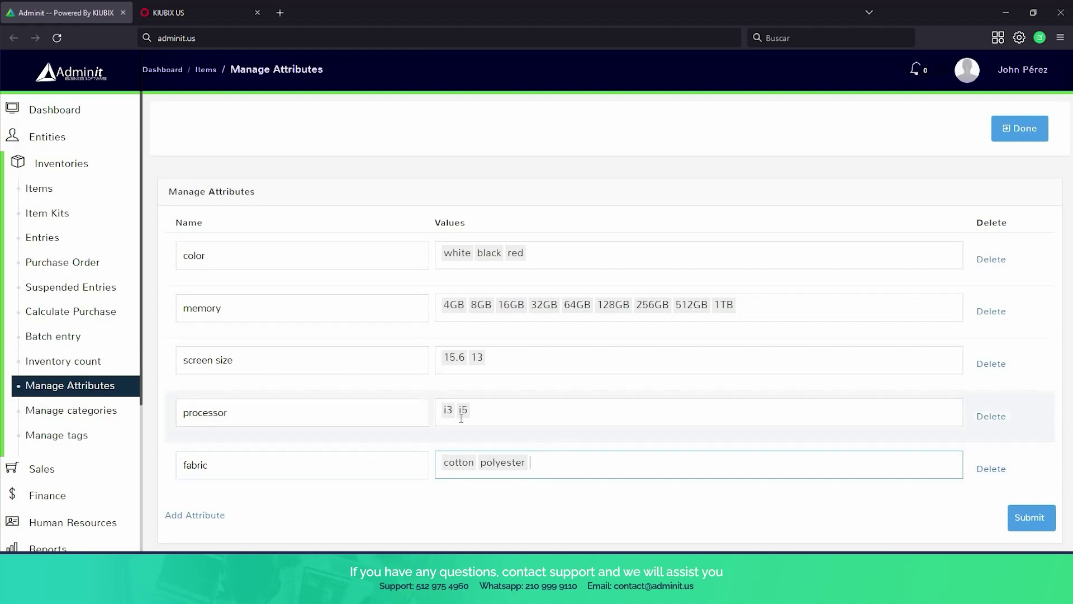
pyautogui.click(1030, 531)
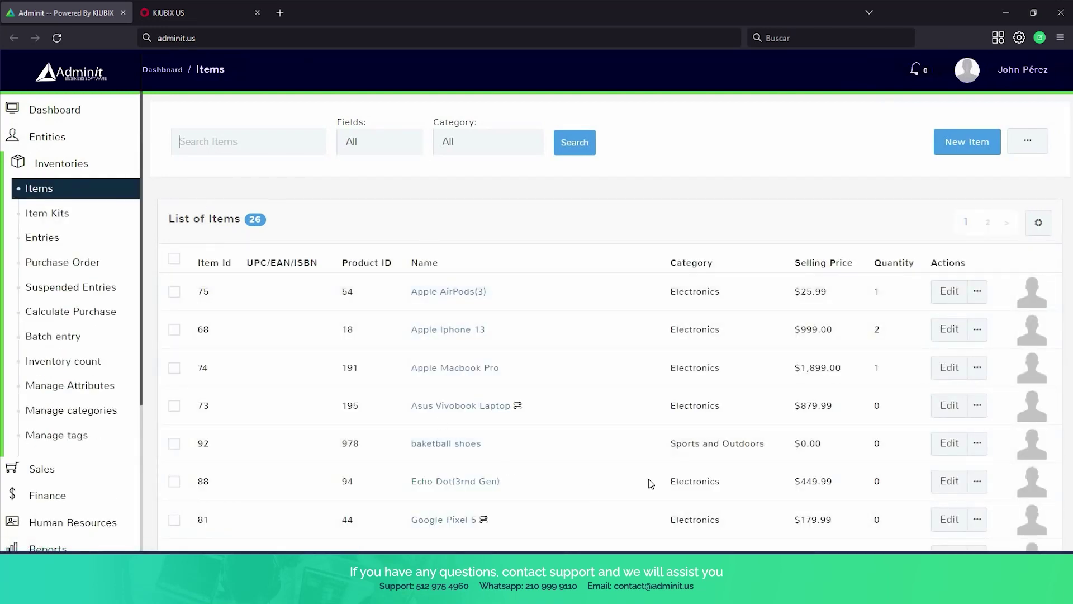
# Attach the fabric attribute to the T-shirt item on page 2 of Items.
pyautogui.scroll(-1, 615, 341)
pyautogui.scroll(-6, 613, 344)
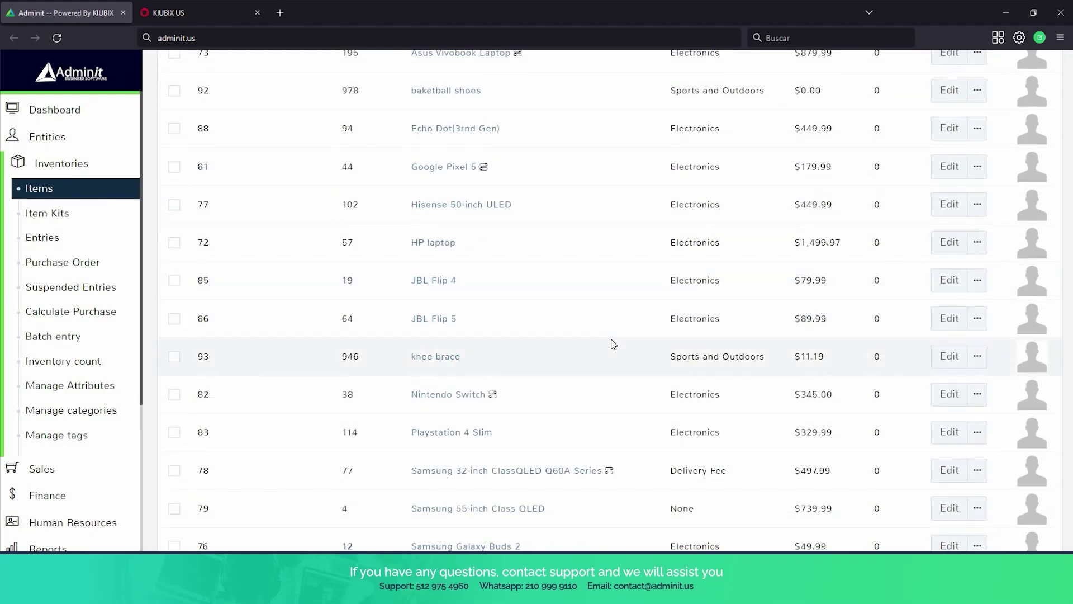
pyautogui.scroll(-4, 611, 343)
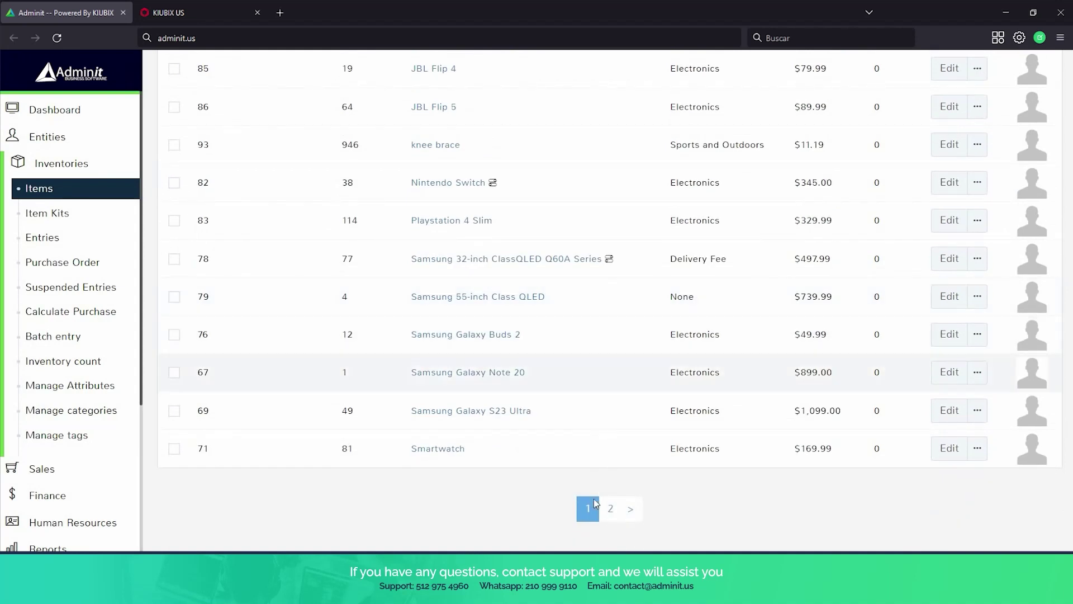
pyautogui.click(611, 508)
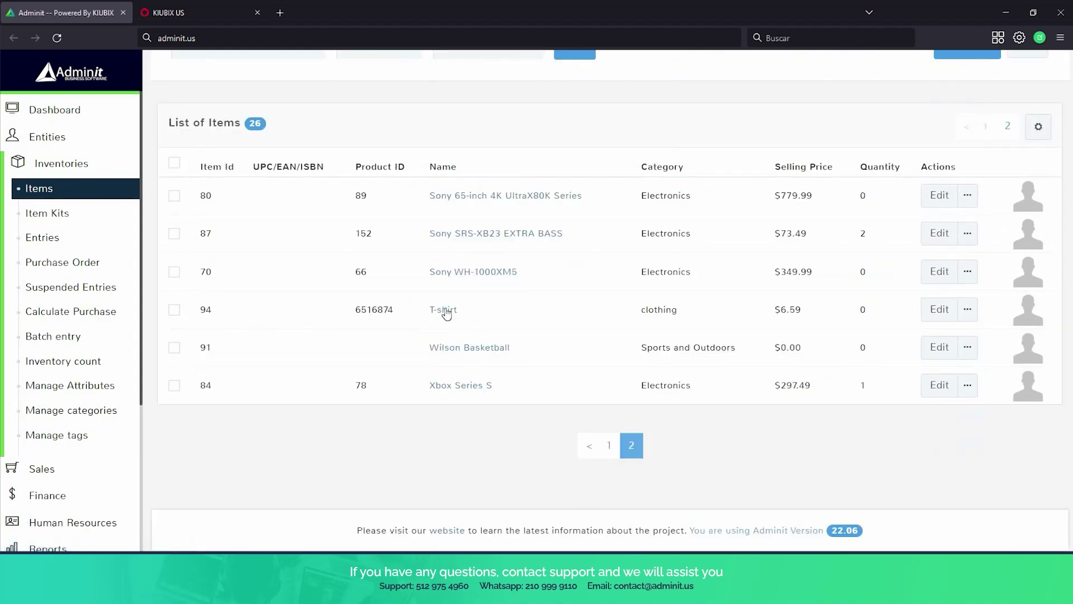
pyautogui.click(935, 315)
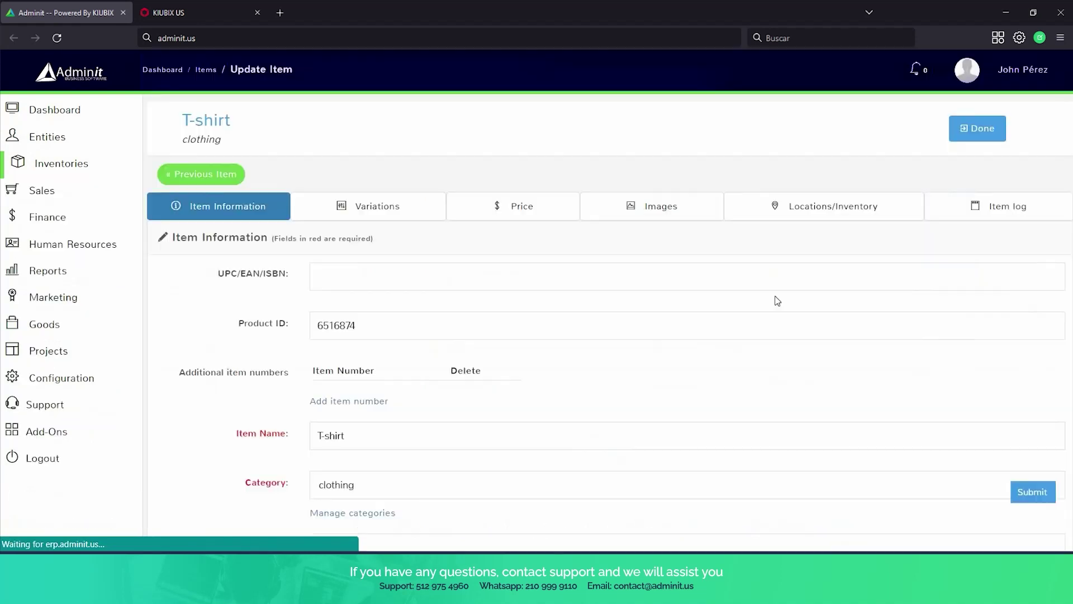
pyautogui.click(407, 204)
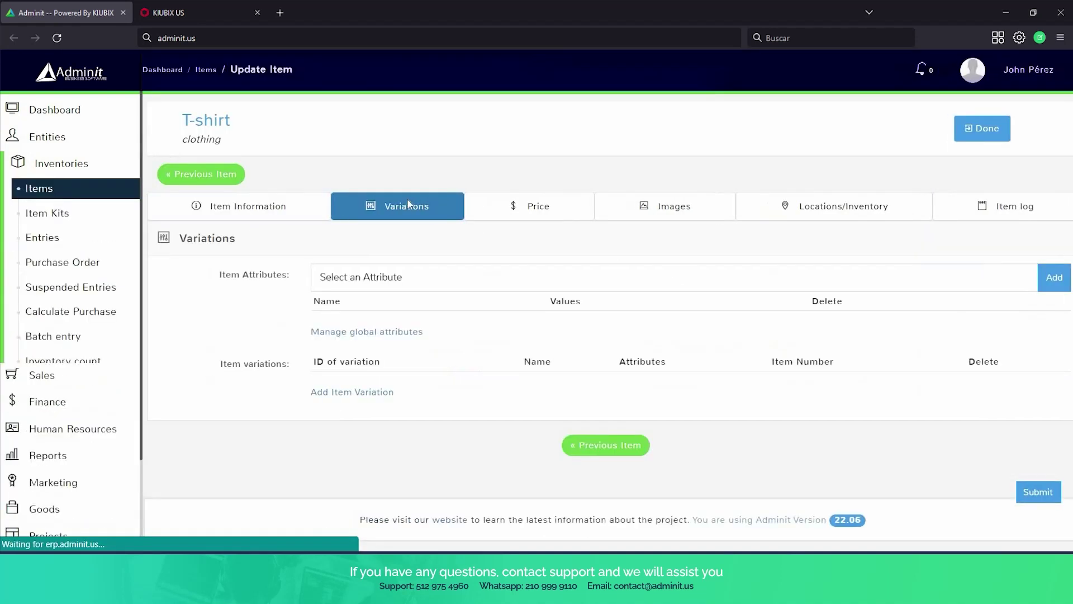
pyautogui.click(433, 282)
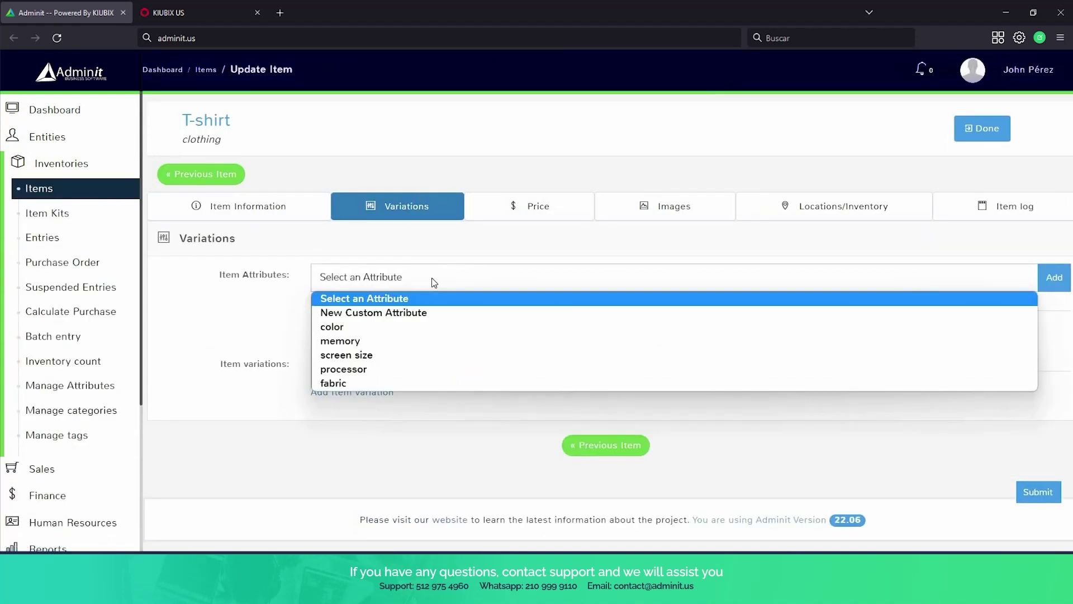
pyautogui.click(363, 381)
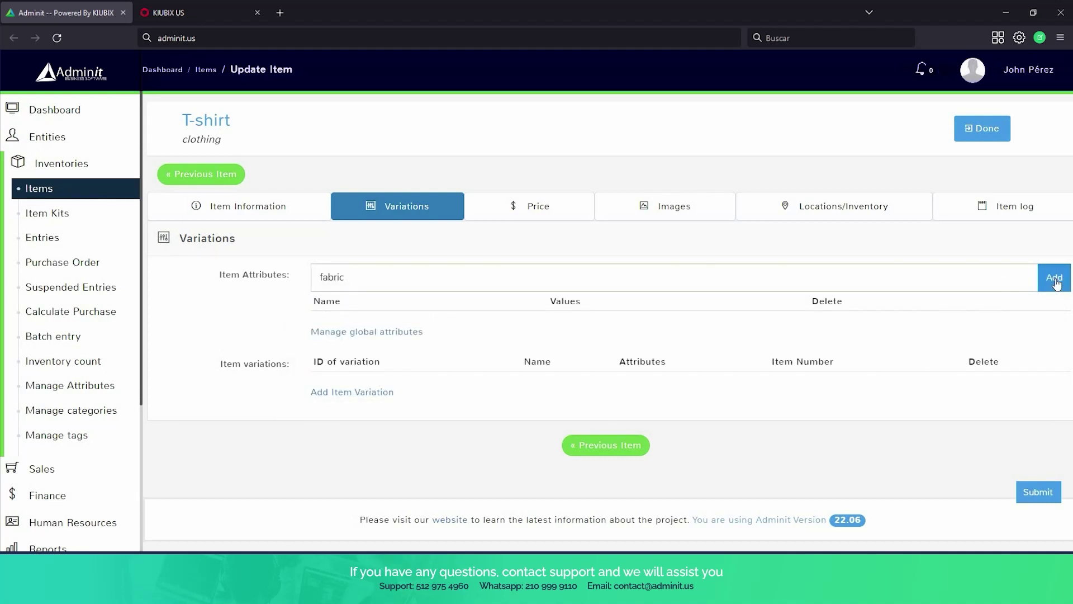
pyautogui.click(1054, 280)
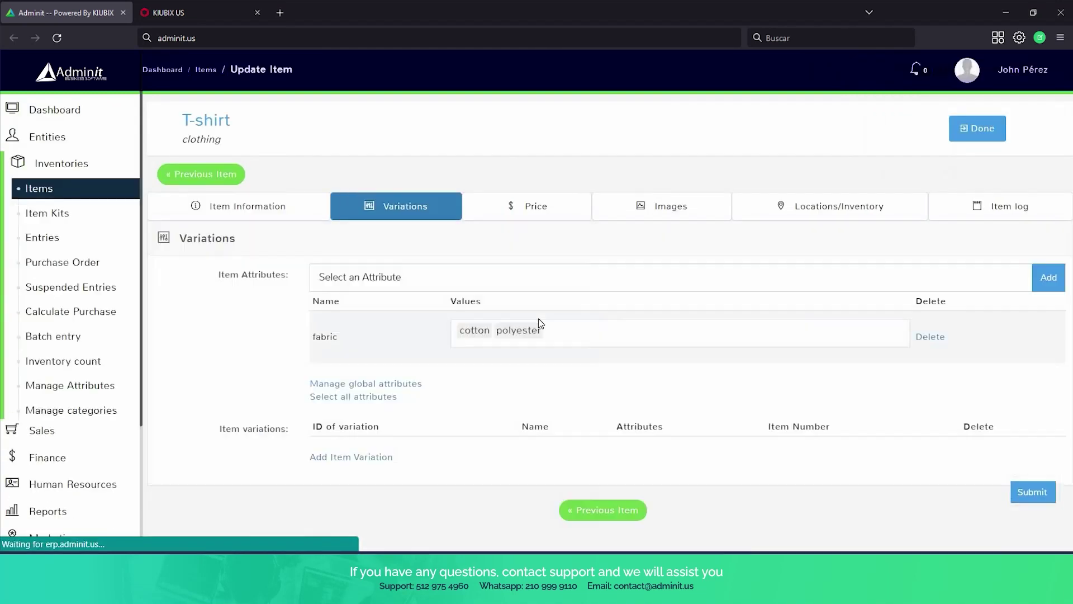
# Generate the T-shirt's fabric: cotton and fabric: polyester variations from all attribute values.
pyautogui.scroll(-1, 538, 318)
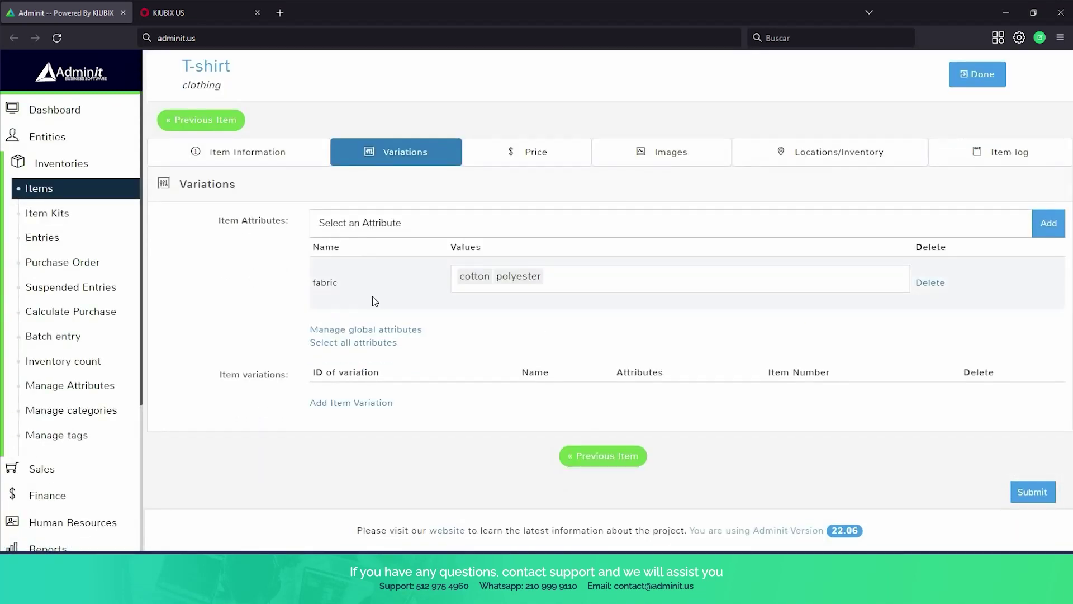
pyautogui.click(343, 349)
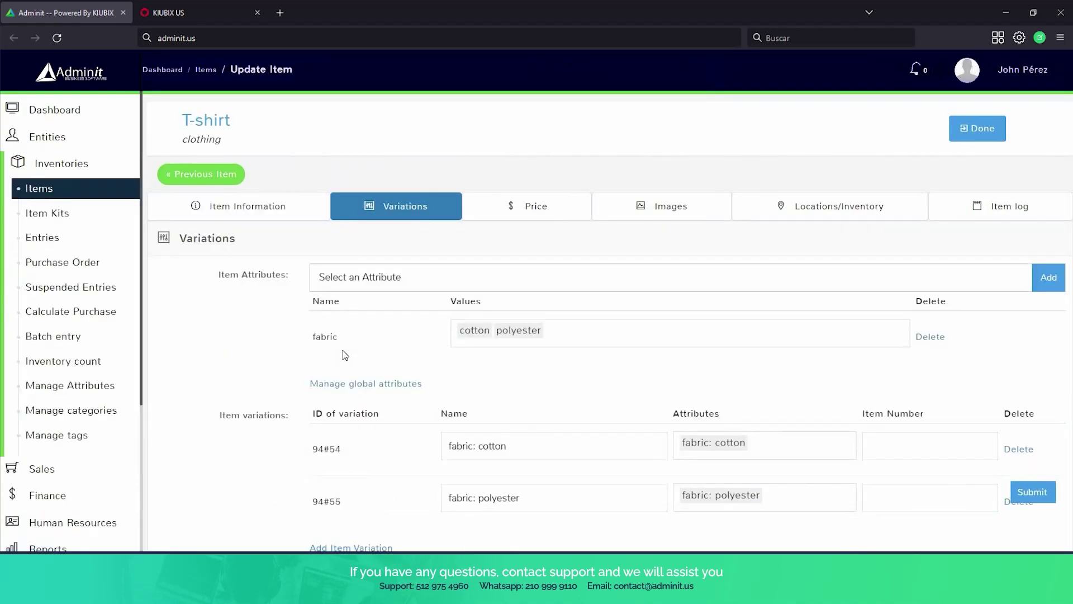
pyautogui.scroll(-3, 356, 333)
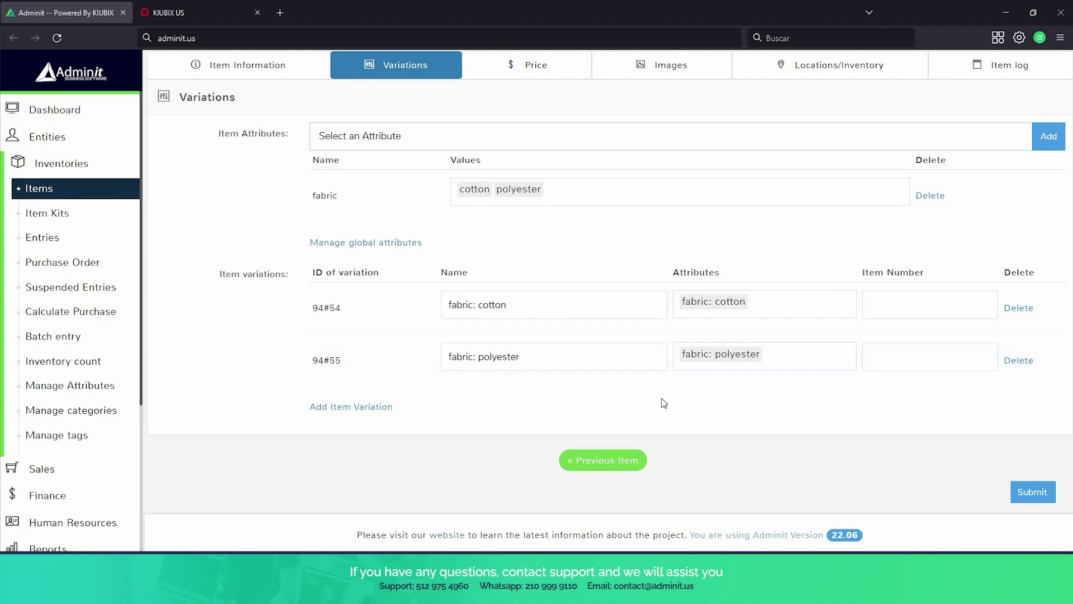
pyautogui.scroll(3, 662, 398)
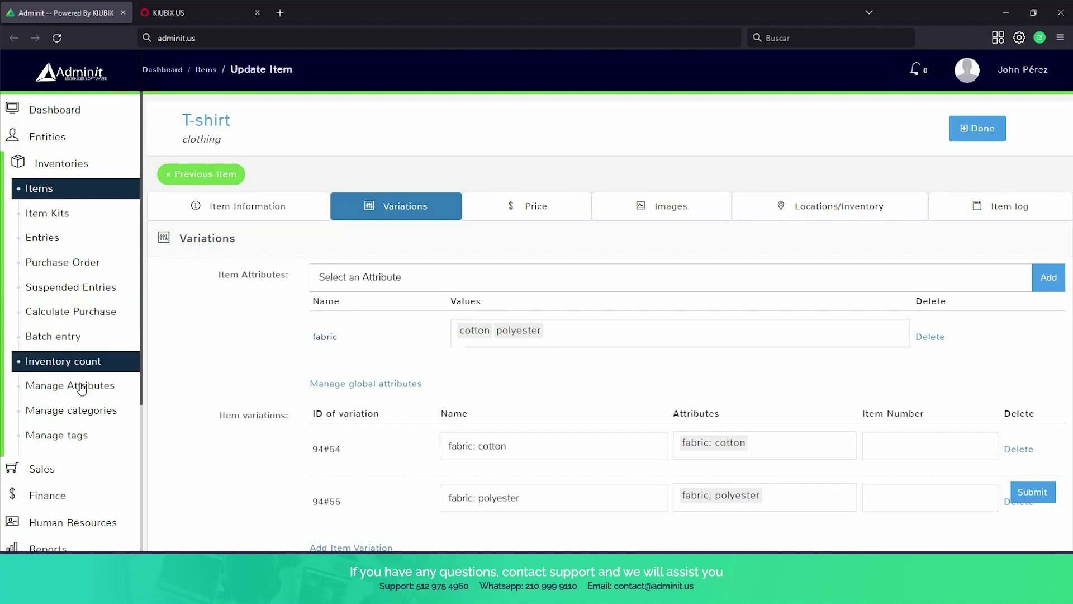
# Look over Manage Attributes, then open Manage categories showing clothing, Delivery Fee, Electronics, Sports and Outdoors.
pyautogui.click(100, 385)
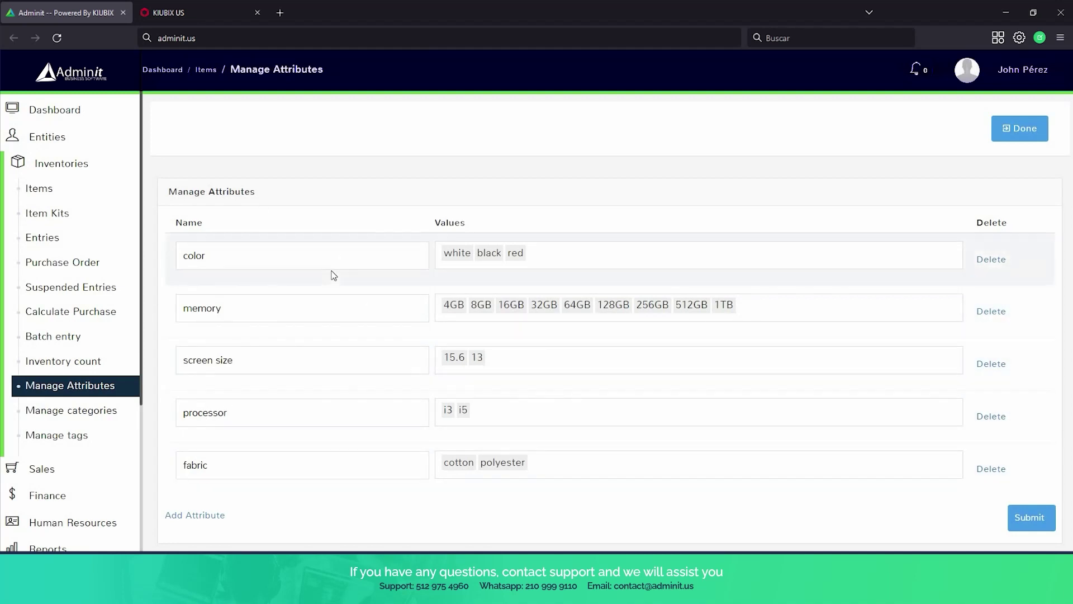
pyautogui.scroll(-2, 333, 275)
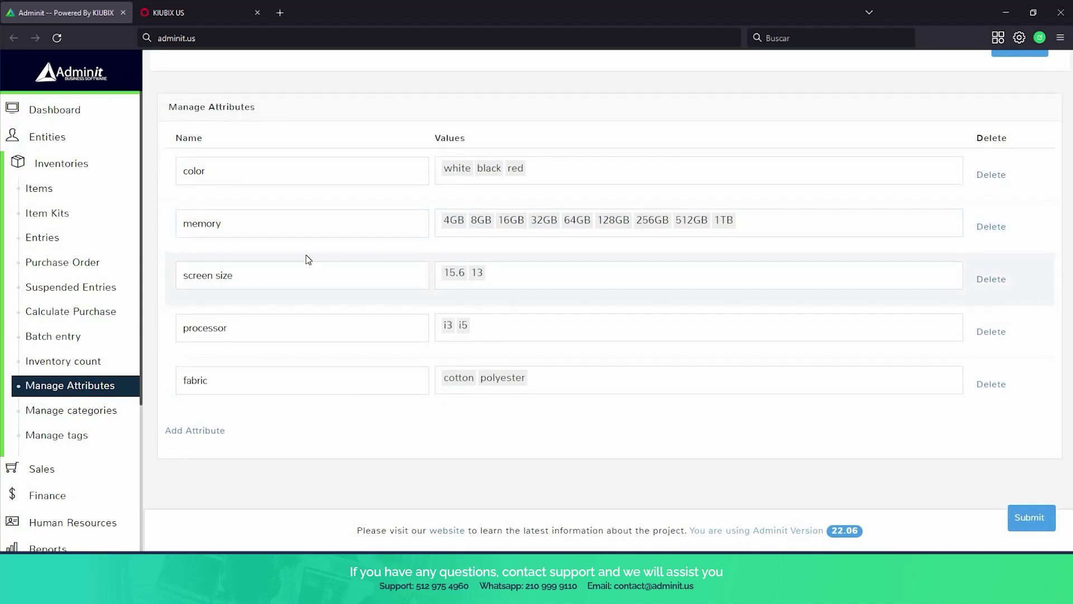
pyautogui.scroll(-2, 101, 336)
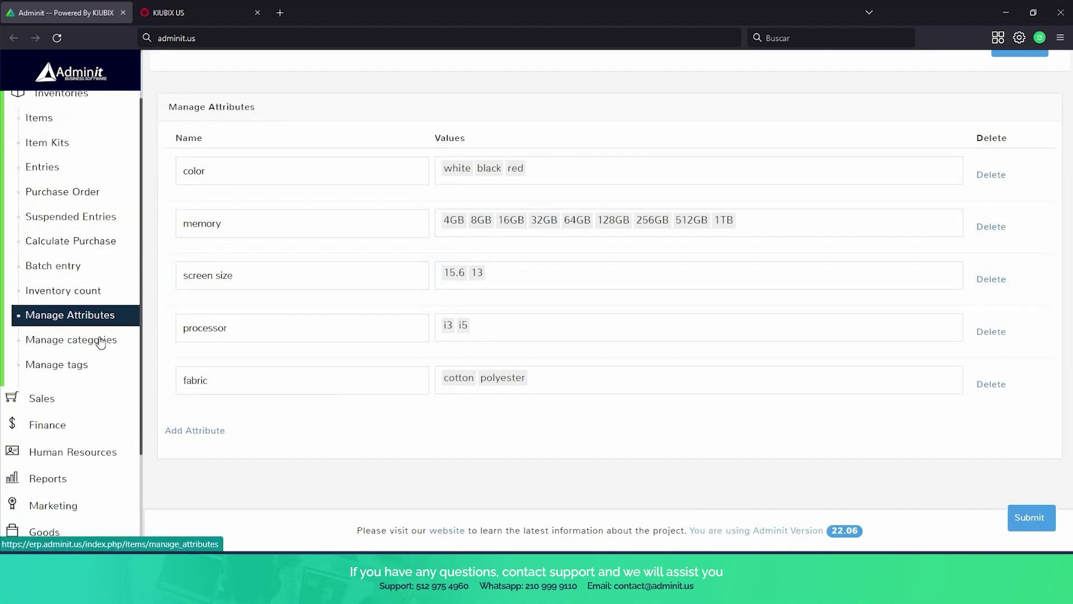
pyautogui.click(99, 341)
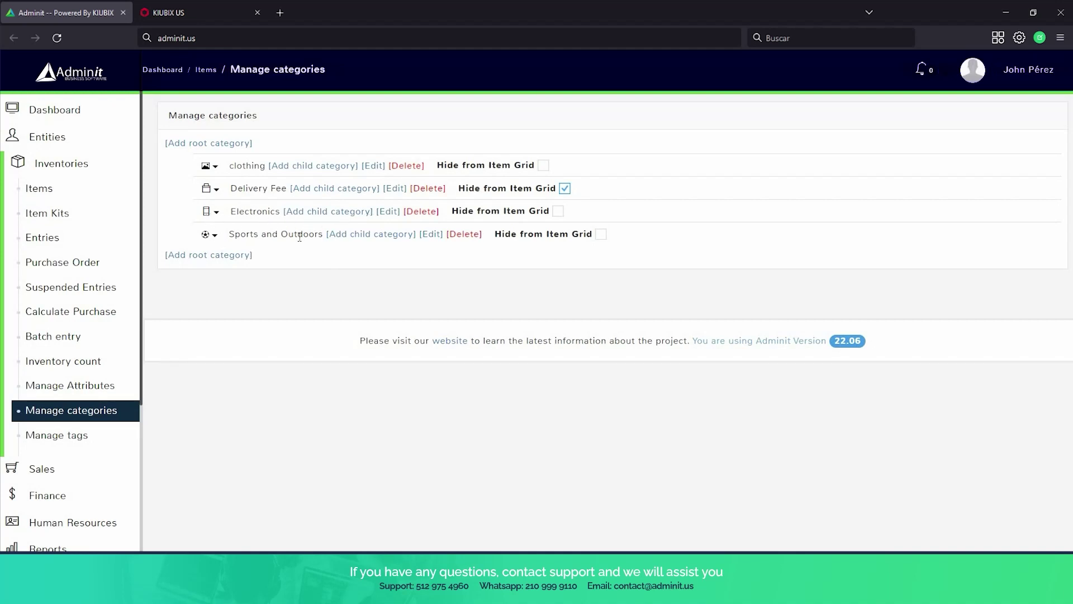
# Browse the Purchase Order grid by tags, then review the 13 tags in Manage tags.
pyautogui.click(77, 263)
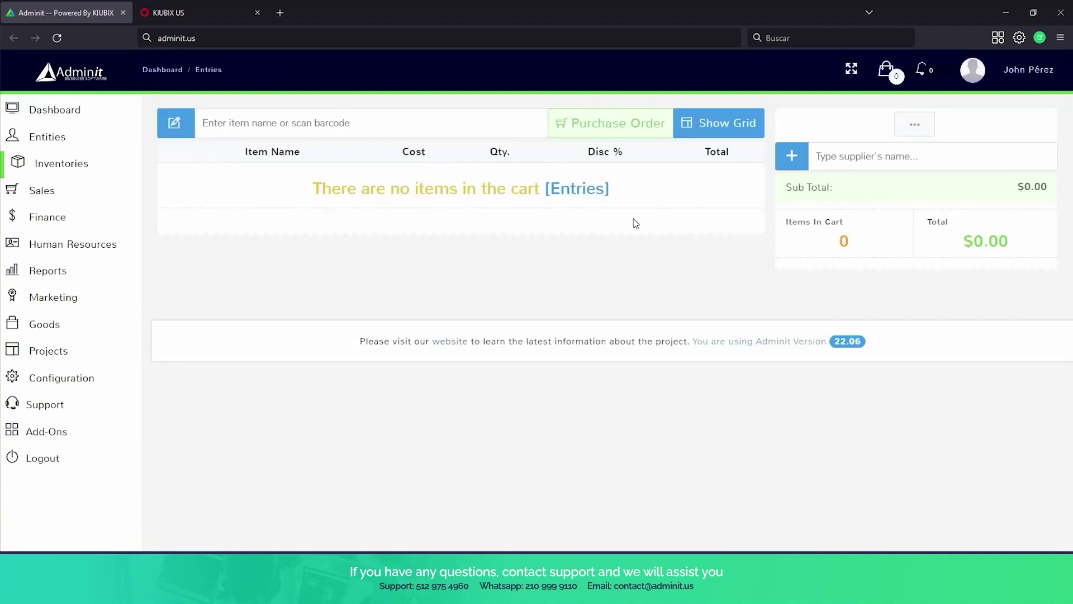
pyautogui.click(725, 122)
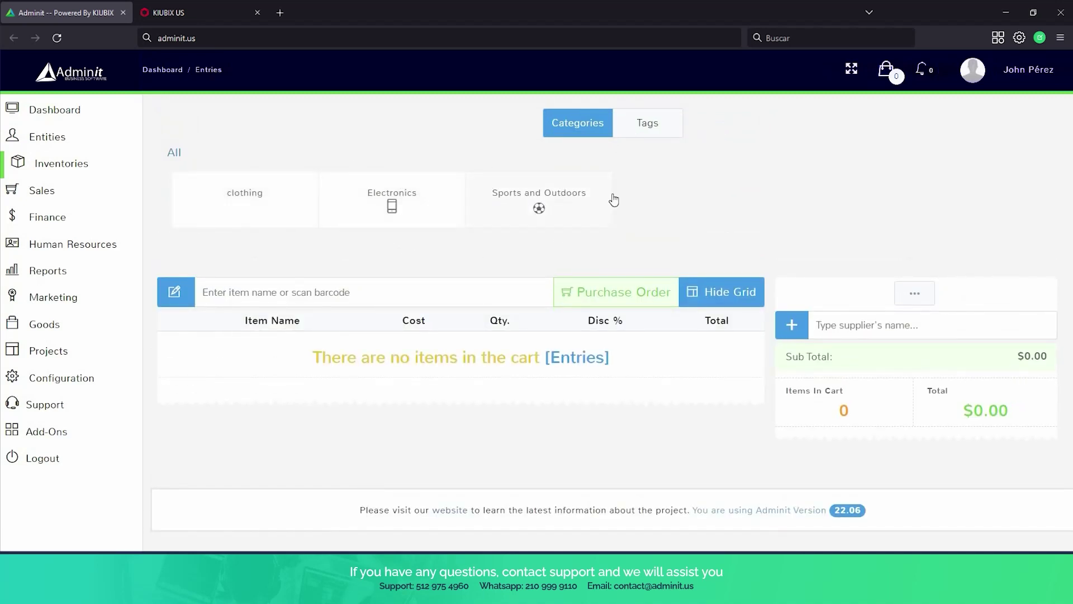
pyautogui.click(650, 131)
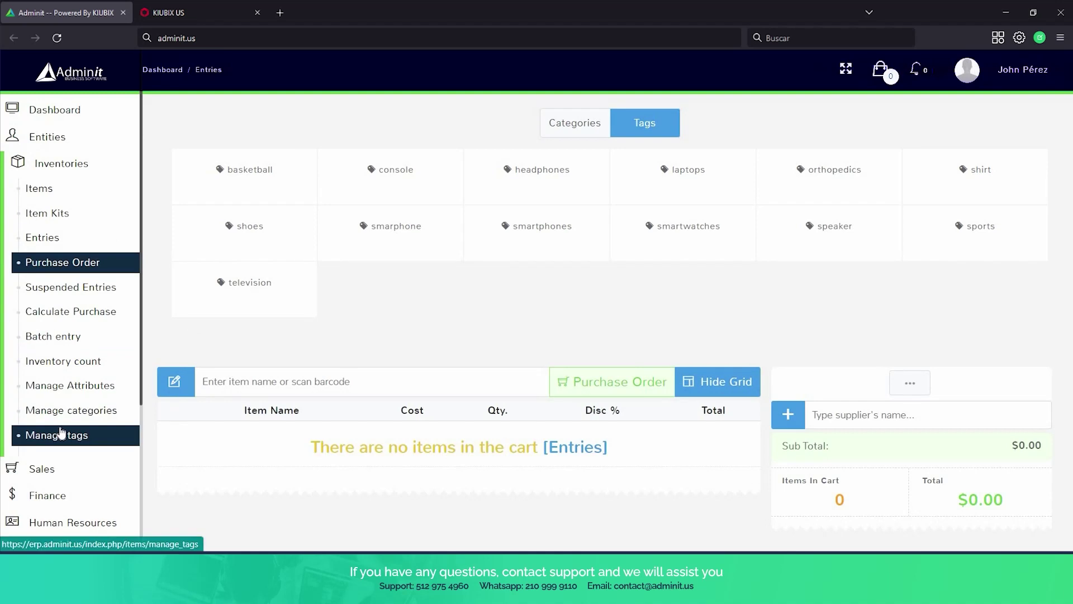
pyautogui.click(61, 433)
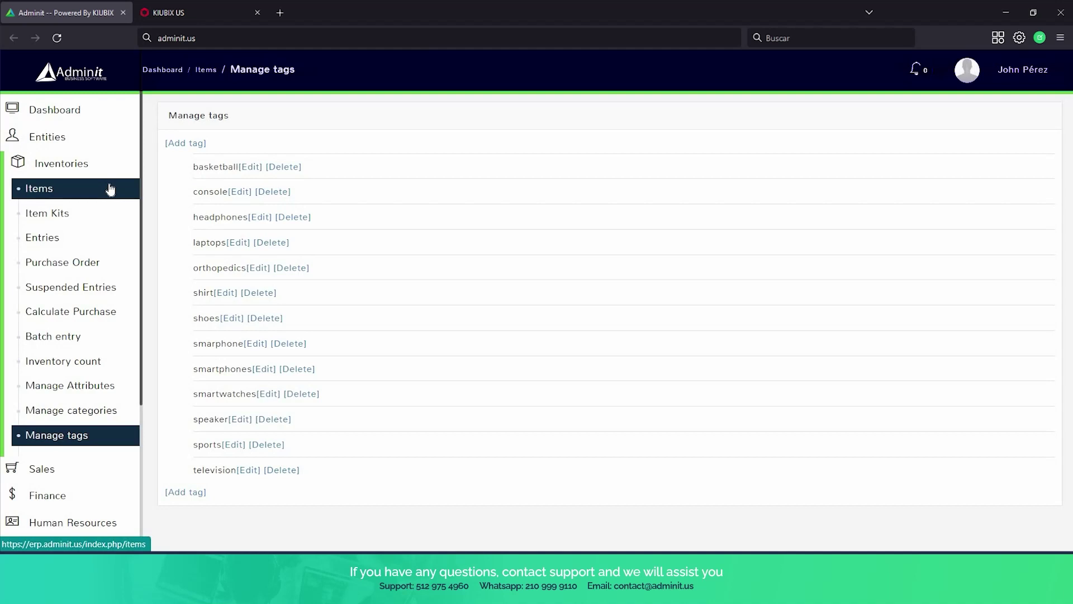
pyautogui.scroll(-1, 108, 206)
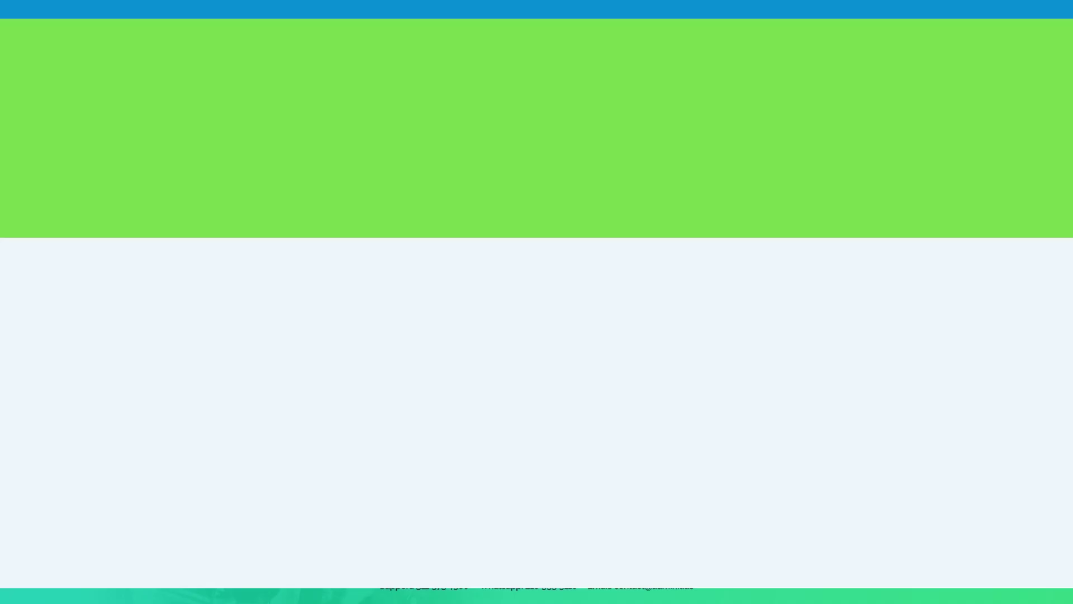
pyautogui.scroll(-1, 61, 240)
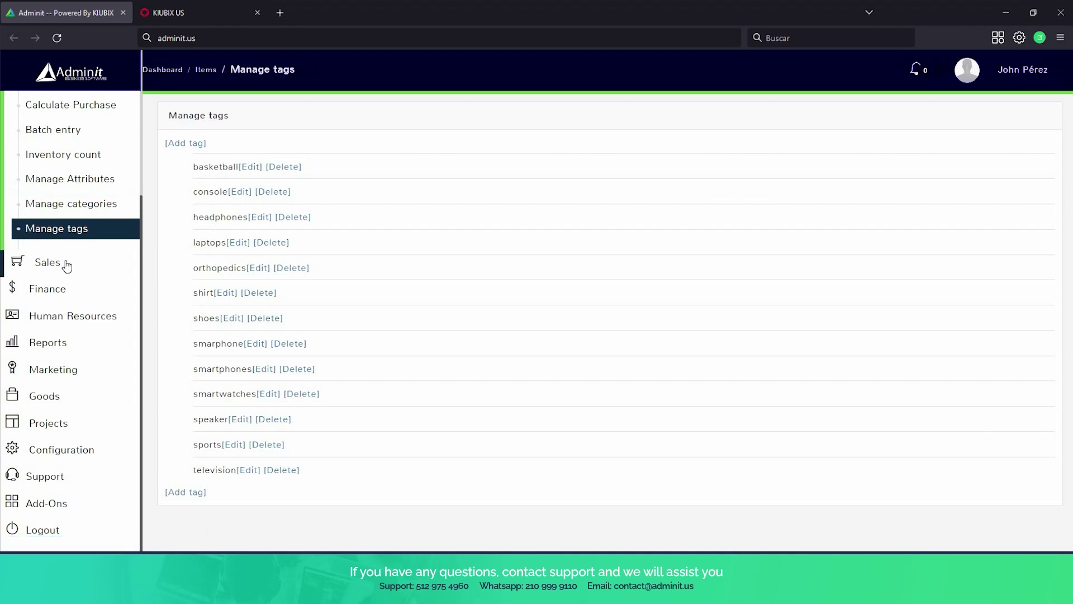
# Go to the Sales terminals page and open Terminal 2's opening-amount form.
pyautogui.click(66, 264)
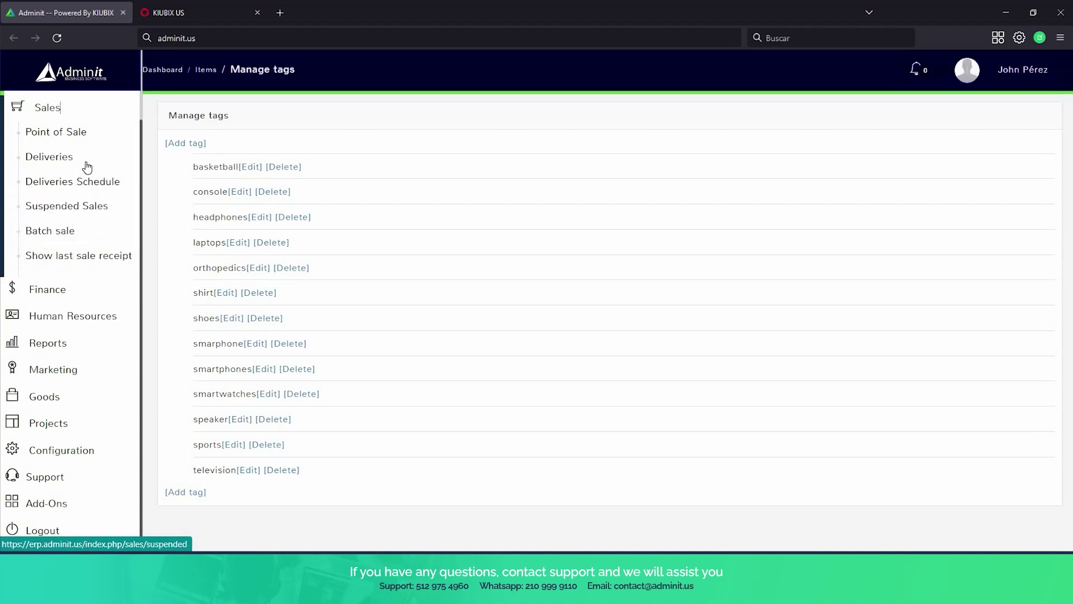
pyautogui.click(99, 138)
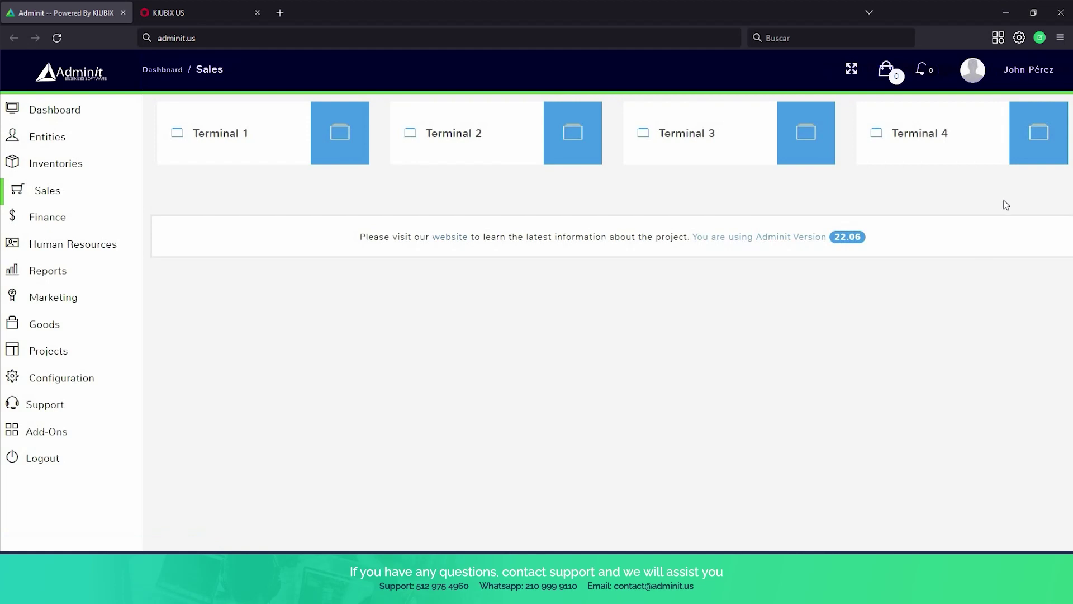
pyautogui.click(471, 142)
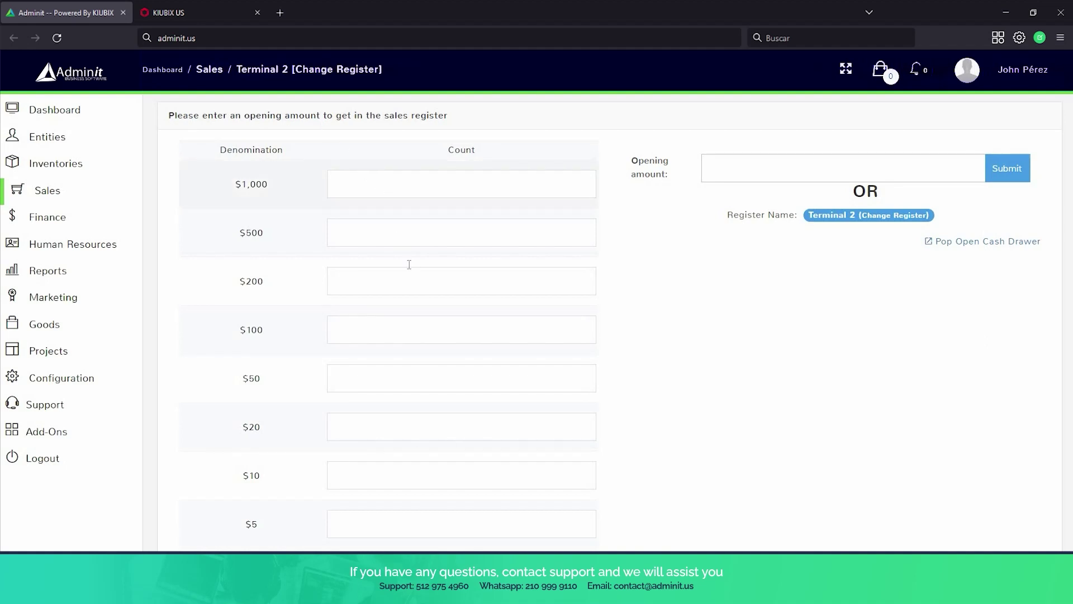
# Open Terminal 2's register with an opening amount of 350.
pyautogui.scroll(-3, 386, 186)
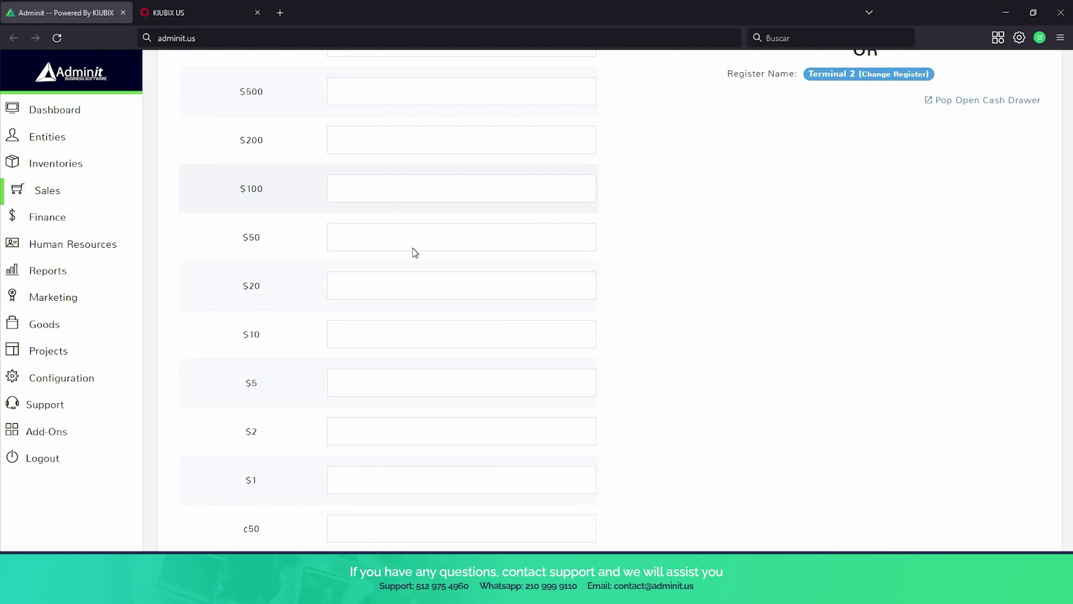
pyautogui.scroll(3, 412, 250)
pyautogui.scroll(1, 693, 202)
pyautogui.click(720, 177)
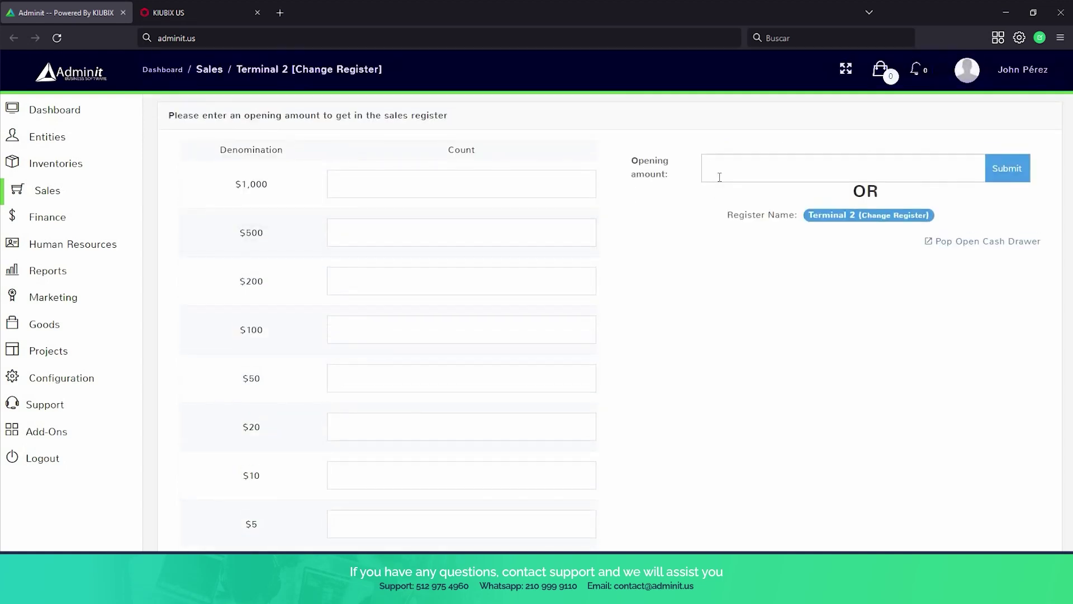
pyautogui.write('350')
pyautogui.click(999, 175)
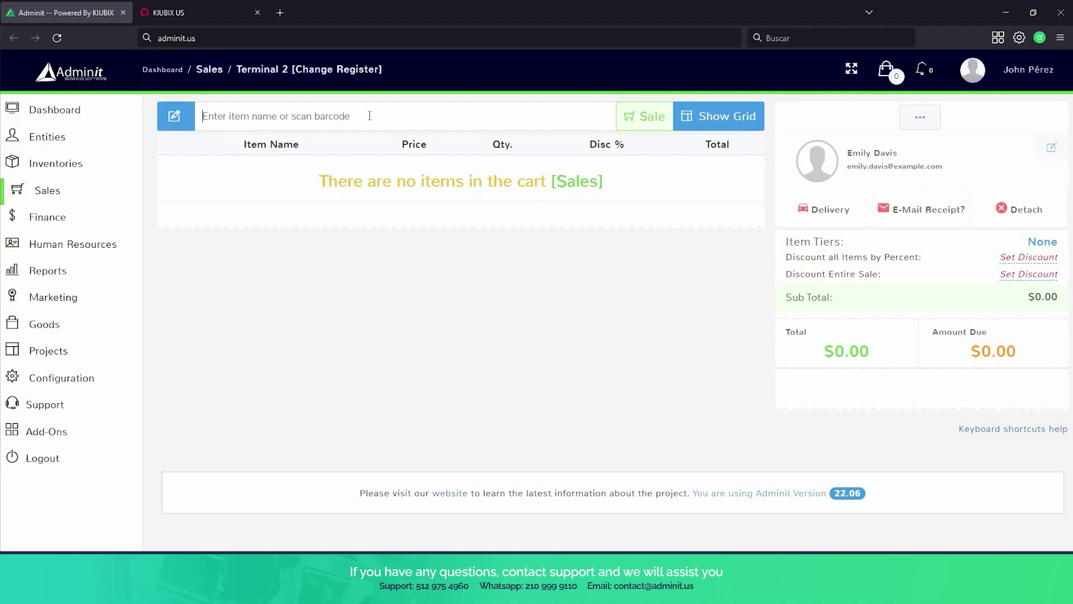
# Toggle the register's product grid by tags, then search the items for 'iphone'.
pyautogui.click(699, 116)
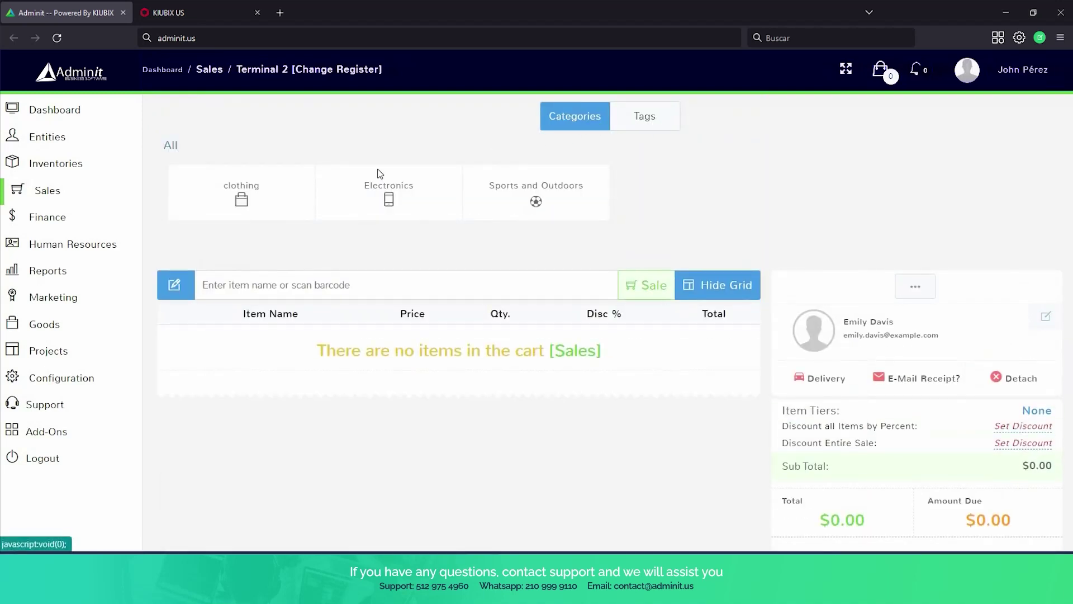
pyautogui.click(643, 120)
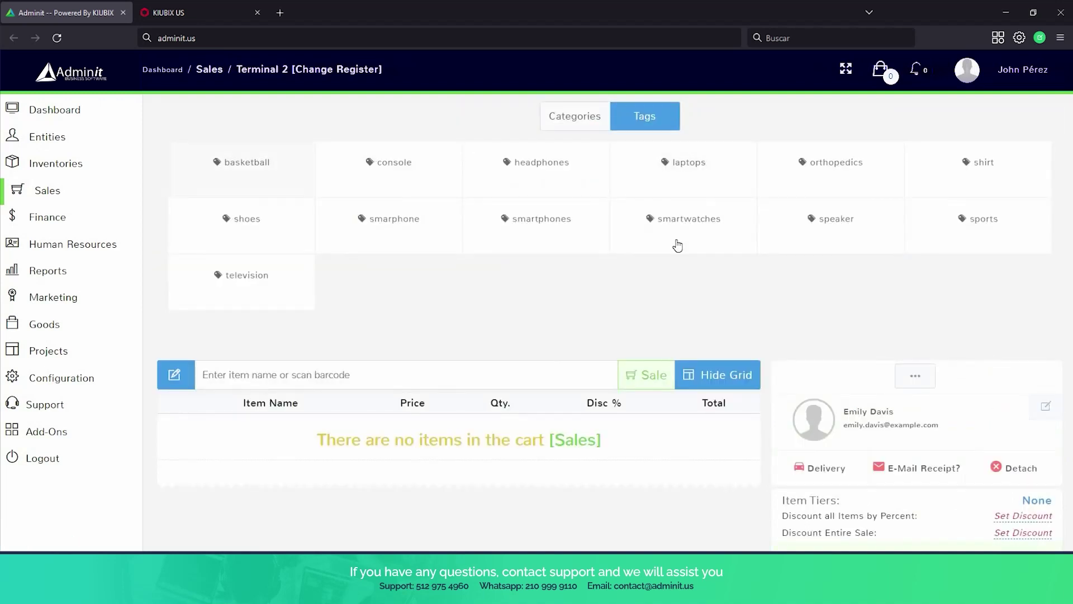
pyautogui.click(742, 376)
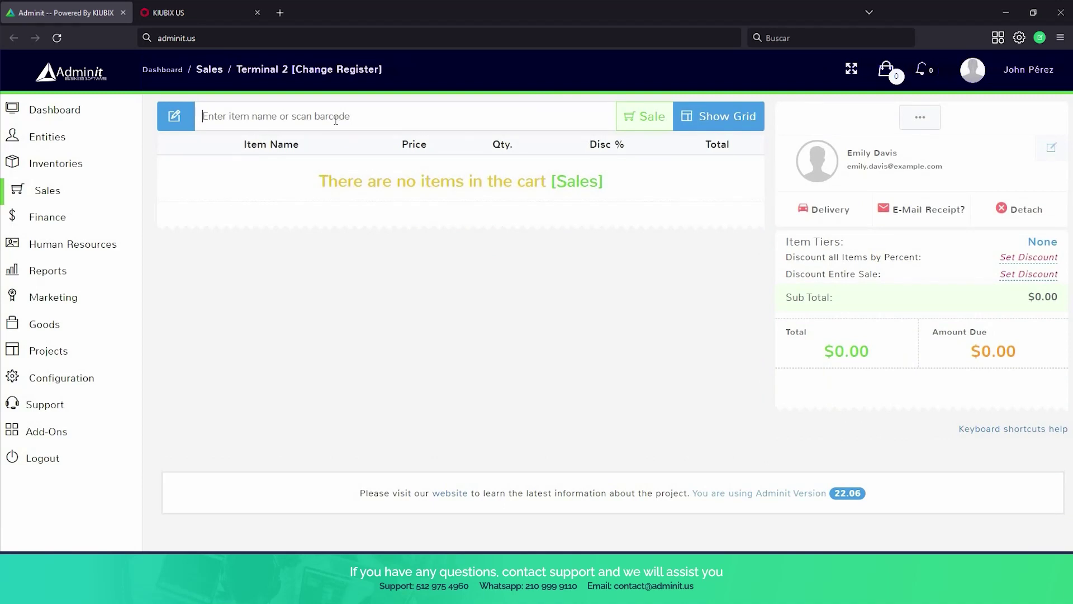
pyautogui.write('iphone')
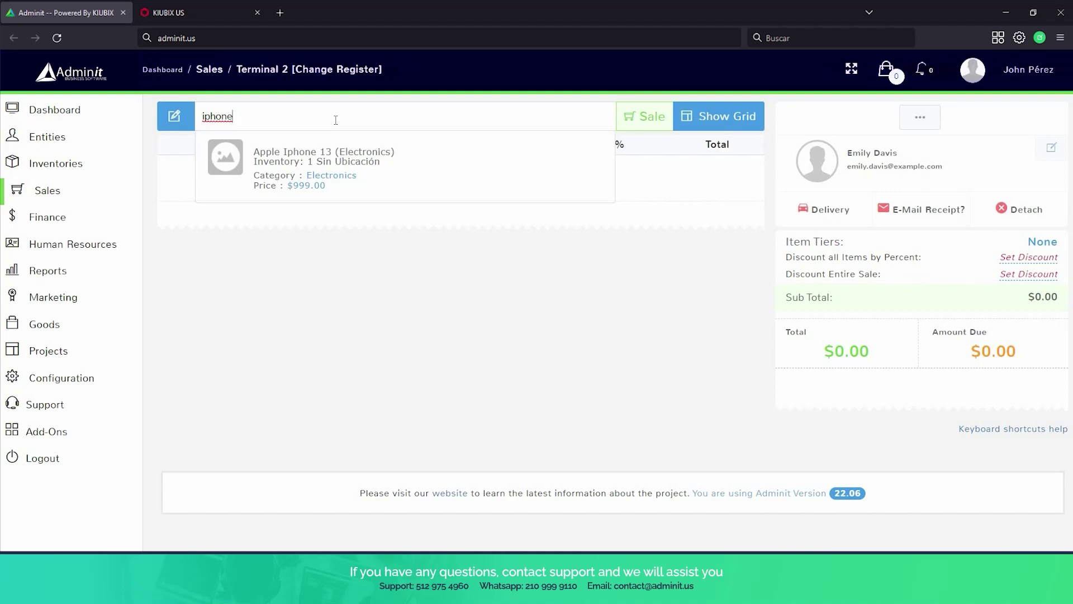
# Add Apple Iphone 13 to the cart with a 10% line discount.
pyautogui.click(338, 170)
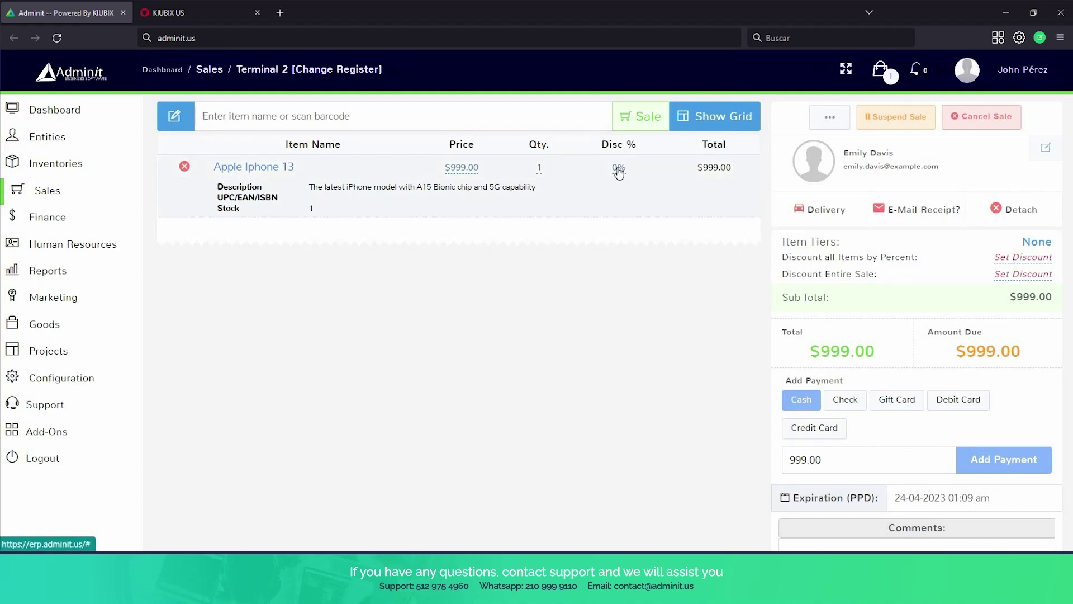
pyautogui.click(619, 171)
pyautogui.write('10')
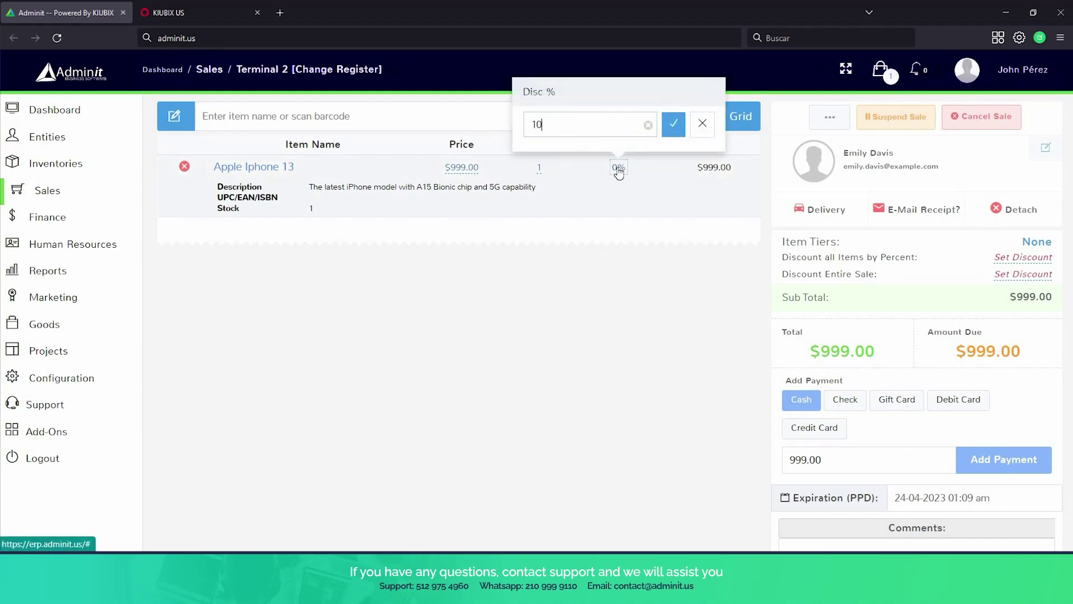
pyautogui.click(672, 125)
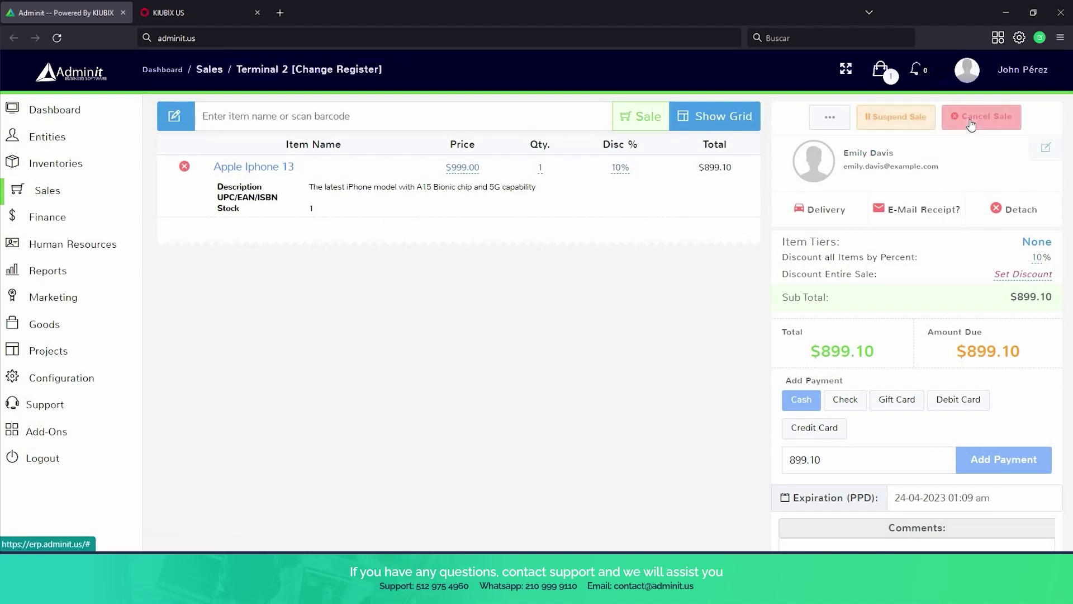
# Take a $900 cash payment and complete the $899.10 sale without printing.
pyautogui.scroll(-3, 950, 162)
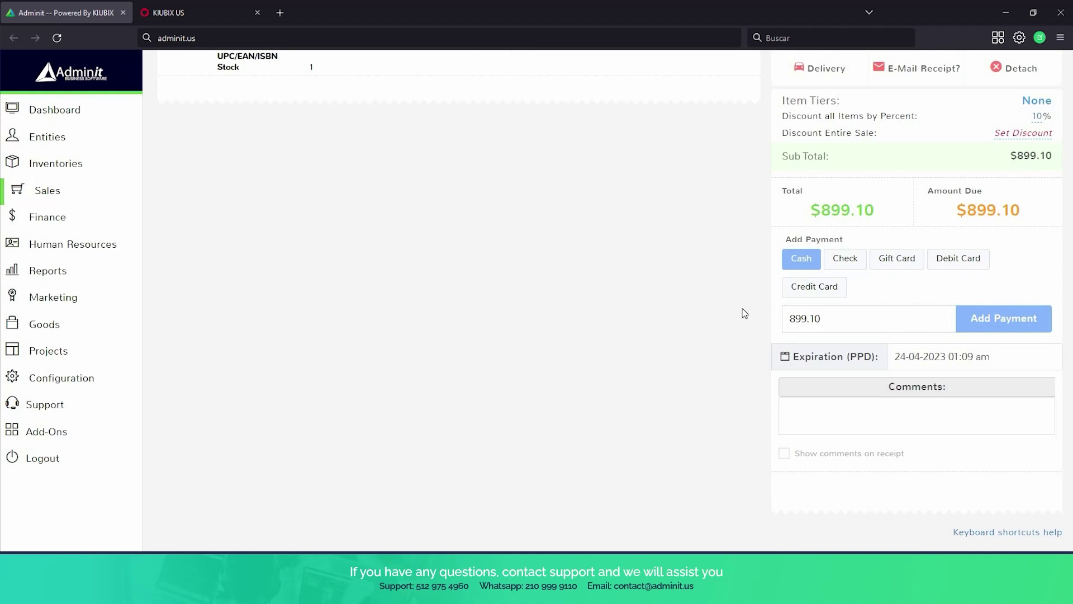
pyautogui.moveTo(822, 318); pyautogui.dragTo(752, 309)
pyautogui.write('900')
pyautogui.click(971, 326)
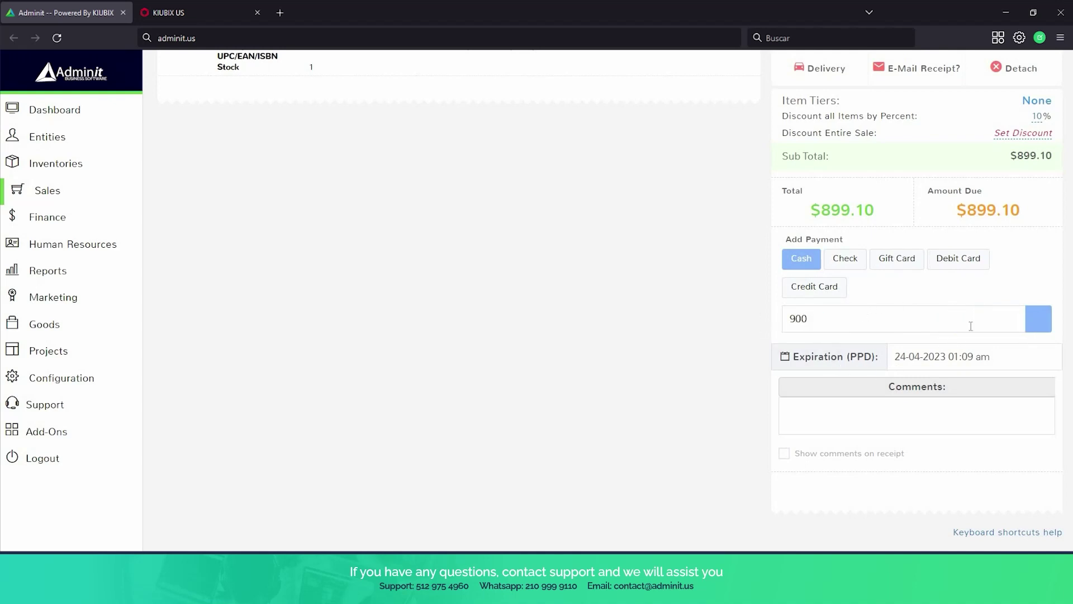
pyautogui.scroll(-2, 930, 409)
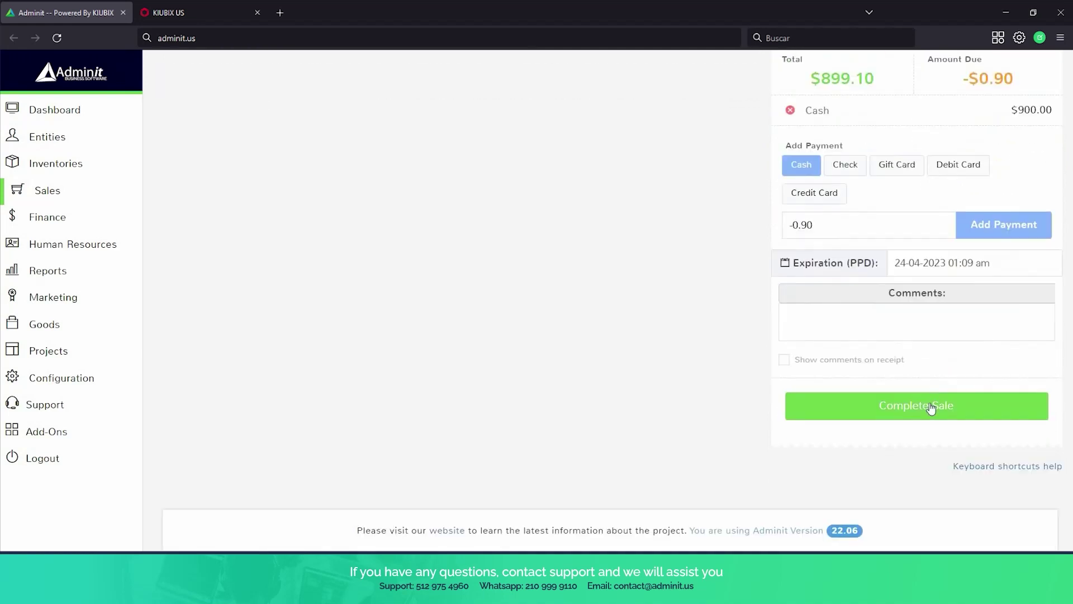
pyautogui.click(931, 405)
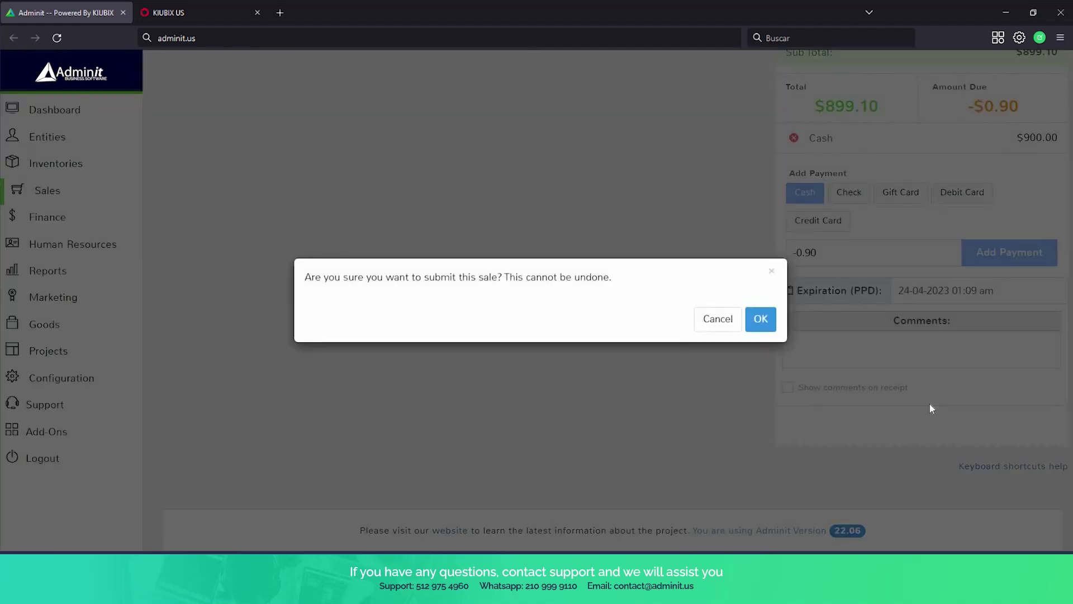
pyautogui.click(769, 321)
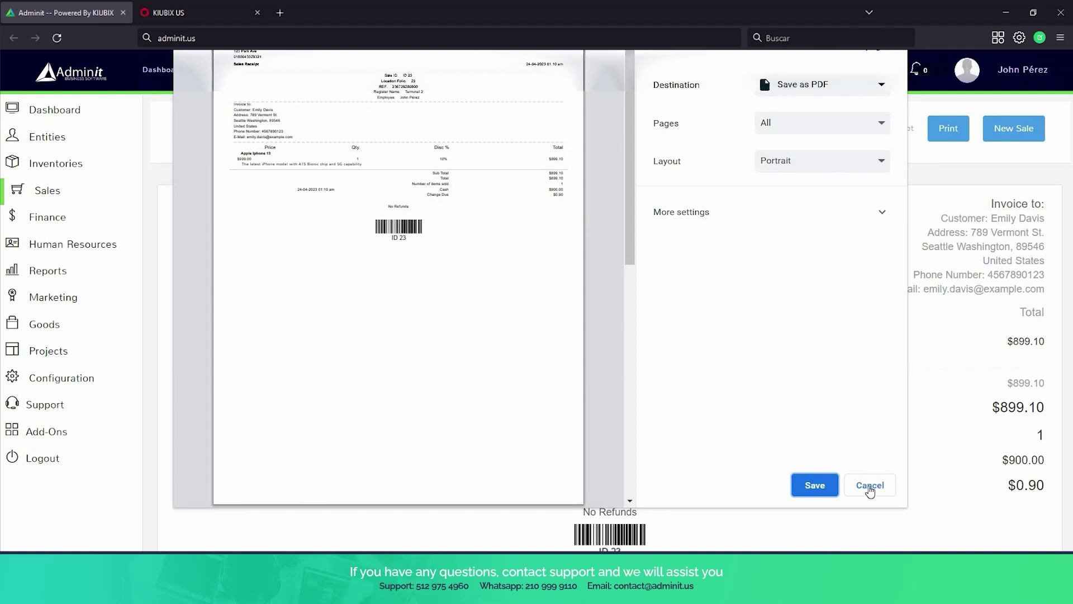
pyautogui.click(869, 485)
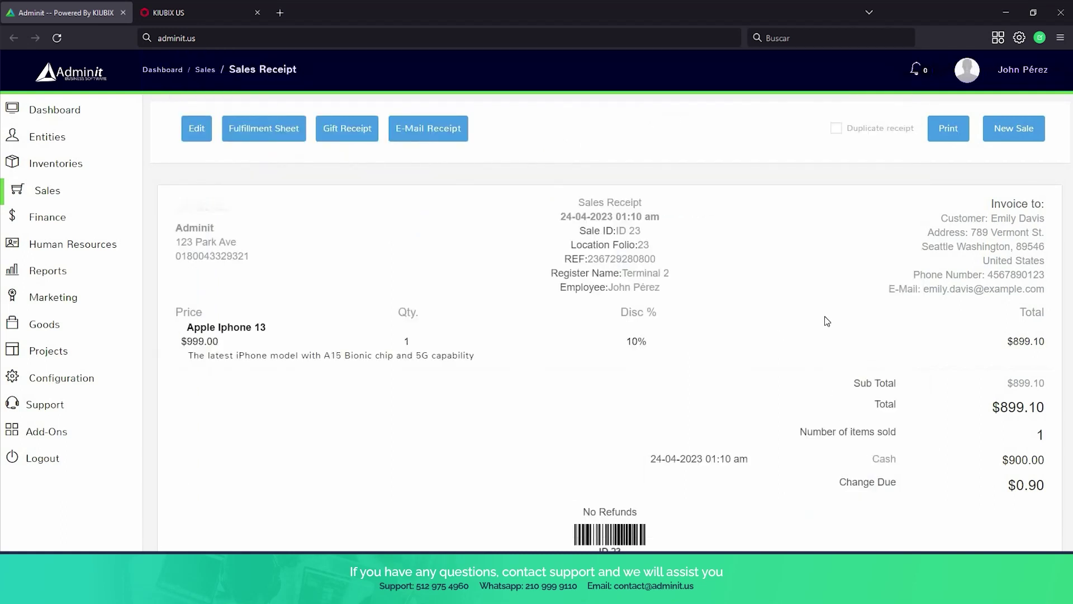
# Return to Terminal 2's empty cart via Sales > Point of Sale.
pyautogui.scroll(-1, 825, 319)
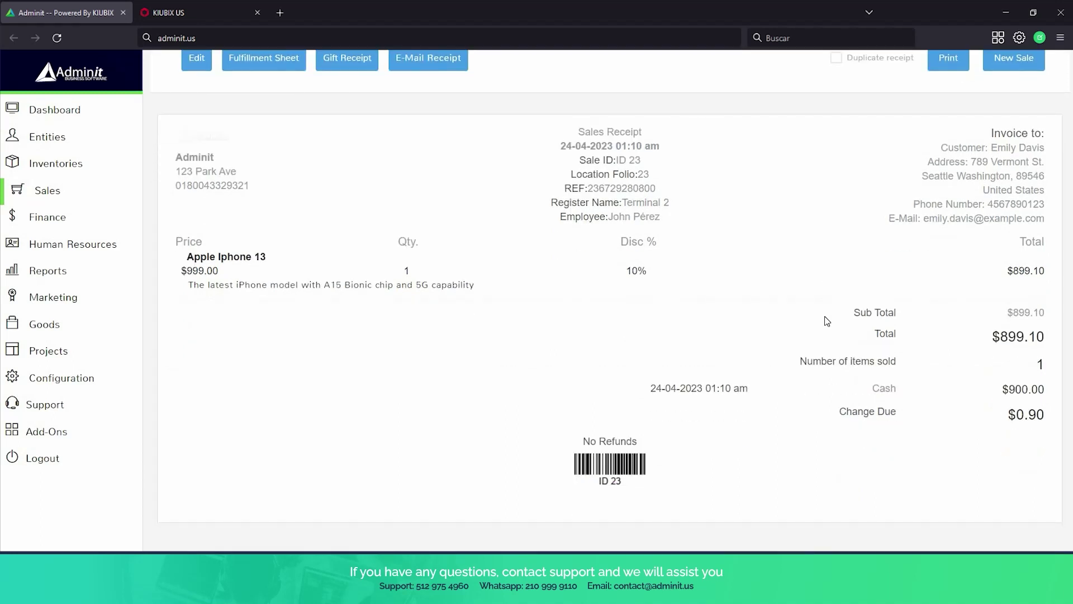
pyautogui.scroll(1, 826, 321)
pyautogui.moveTo(71, 244)
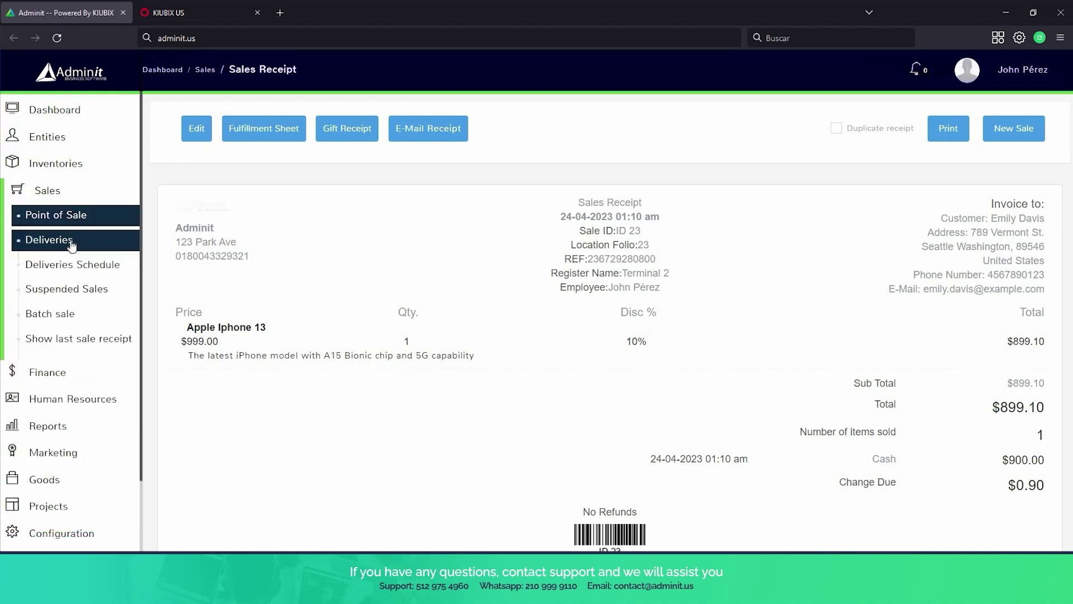
pyautogui.click(61, 223)
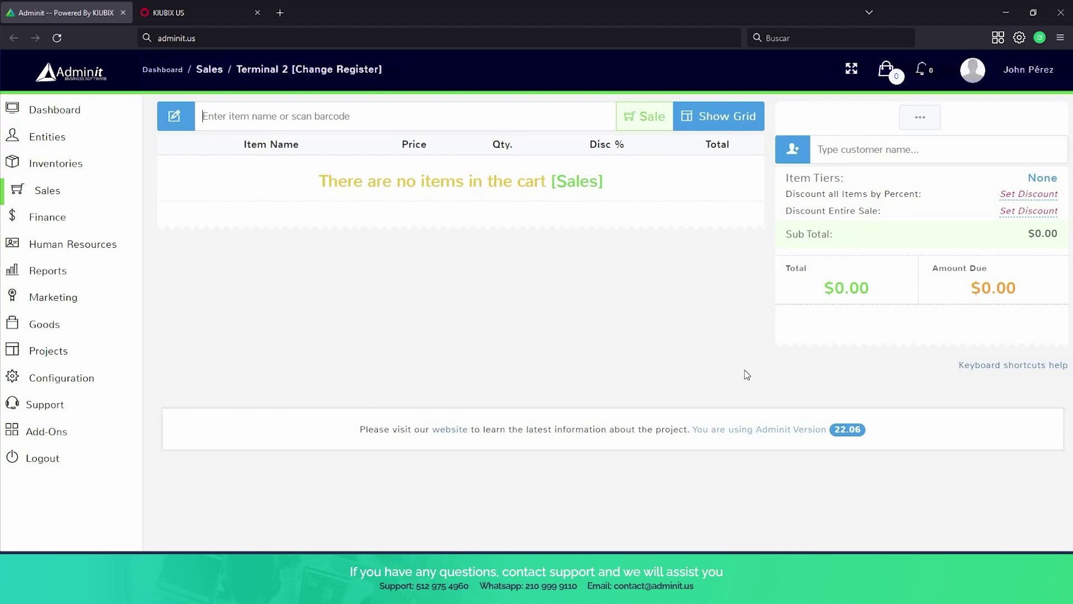
pyautogui.click(919, 118)
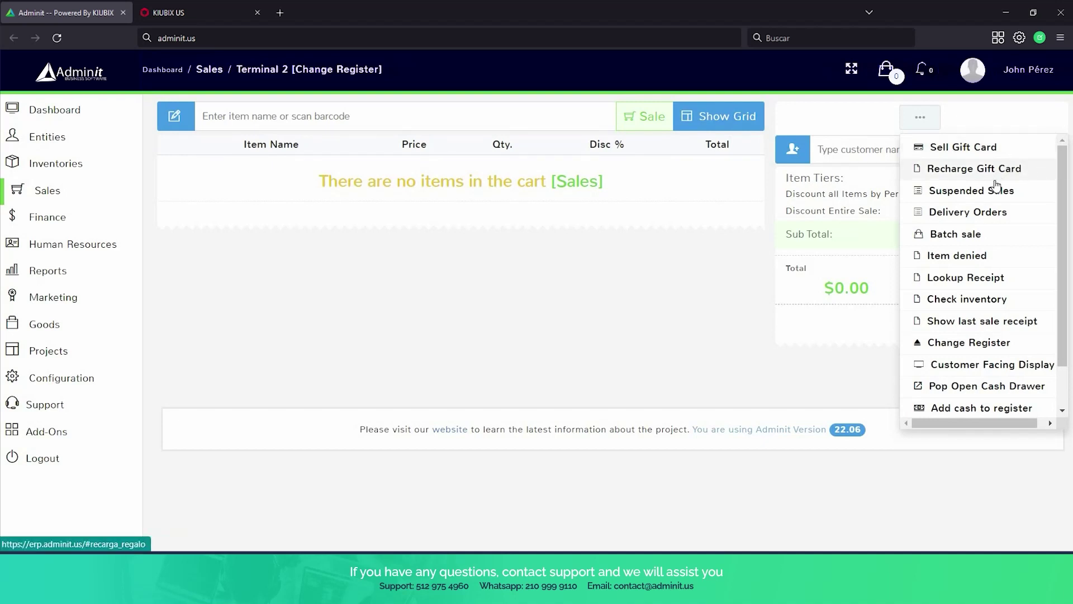
pyautogui.scroll(-1, 1025, 190)
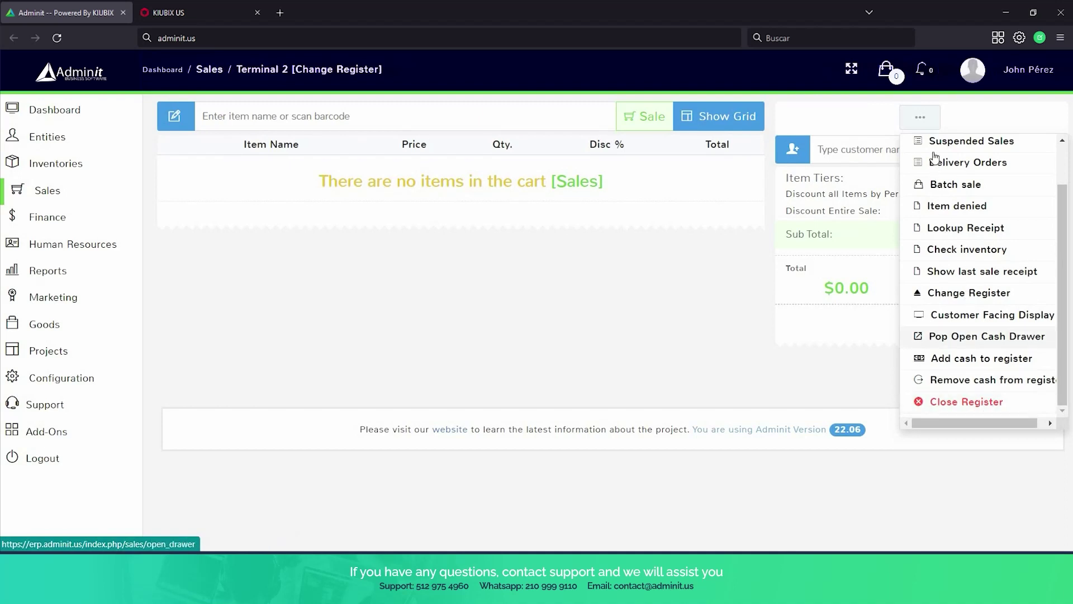
pyautogui.click(906, 116)
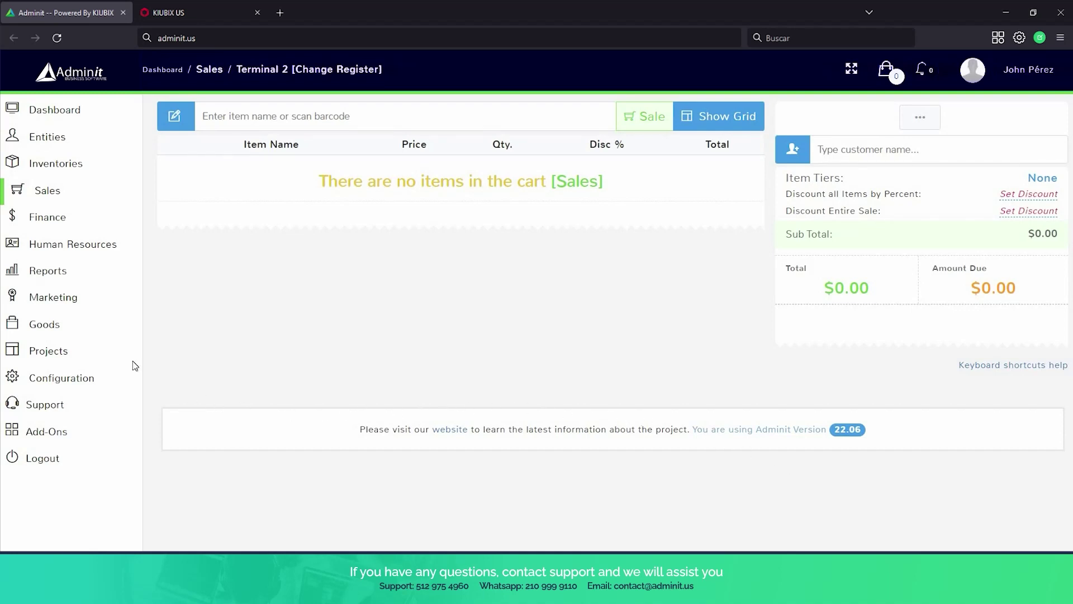
# Reload the register, search 'john' and attach the first matching customer to the sale.
pyautogui.moveTo(43, 237)
pyautogui.click(33, 213)
pyautogui.write('john')
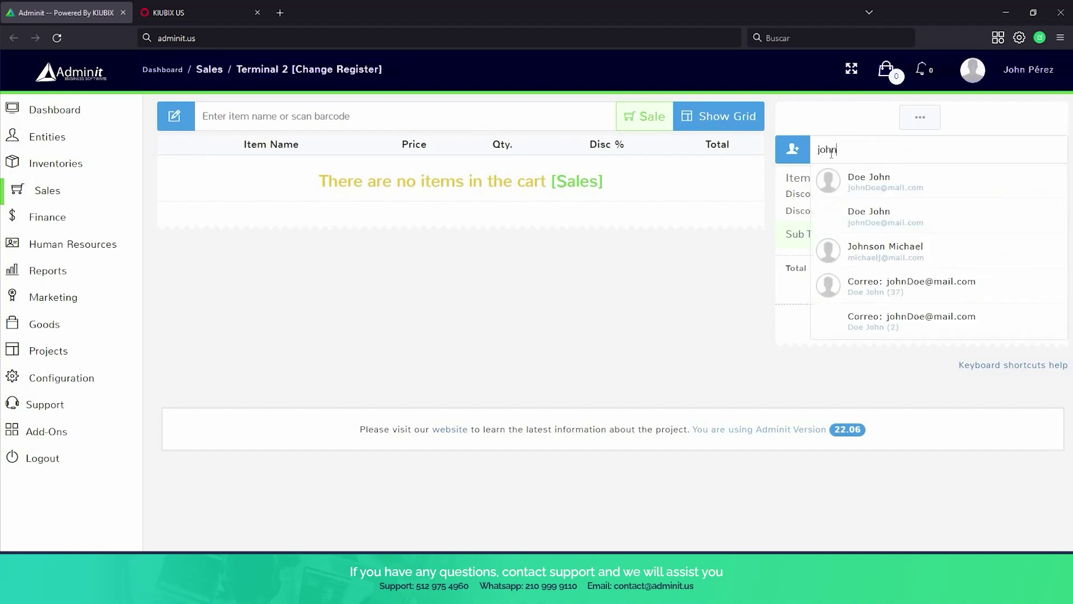
pyautogui.click(906, 190)
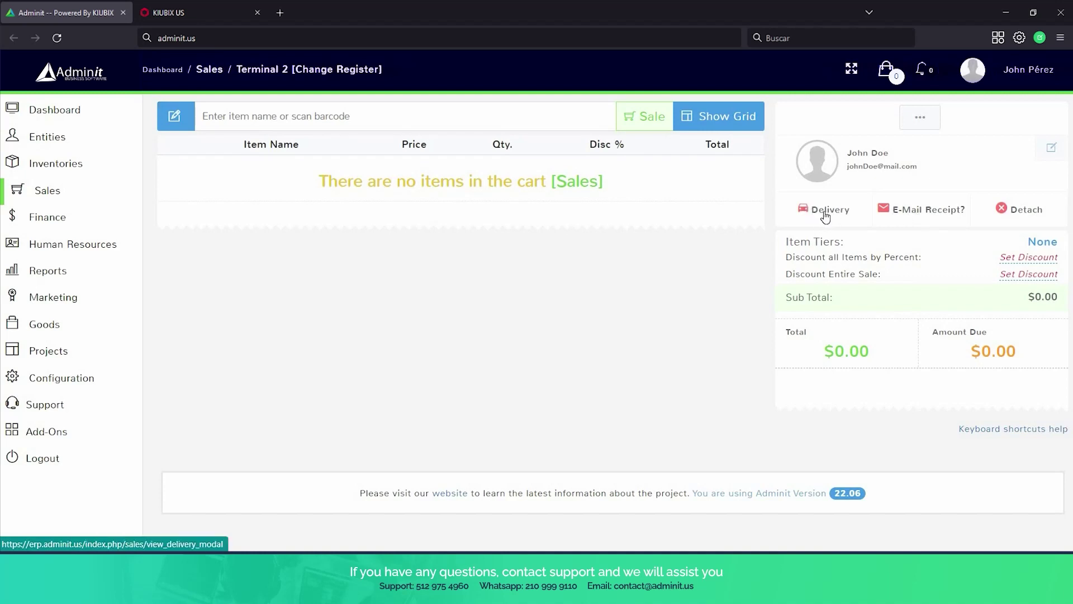
pyautogui.click(826, 216)
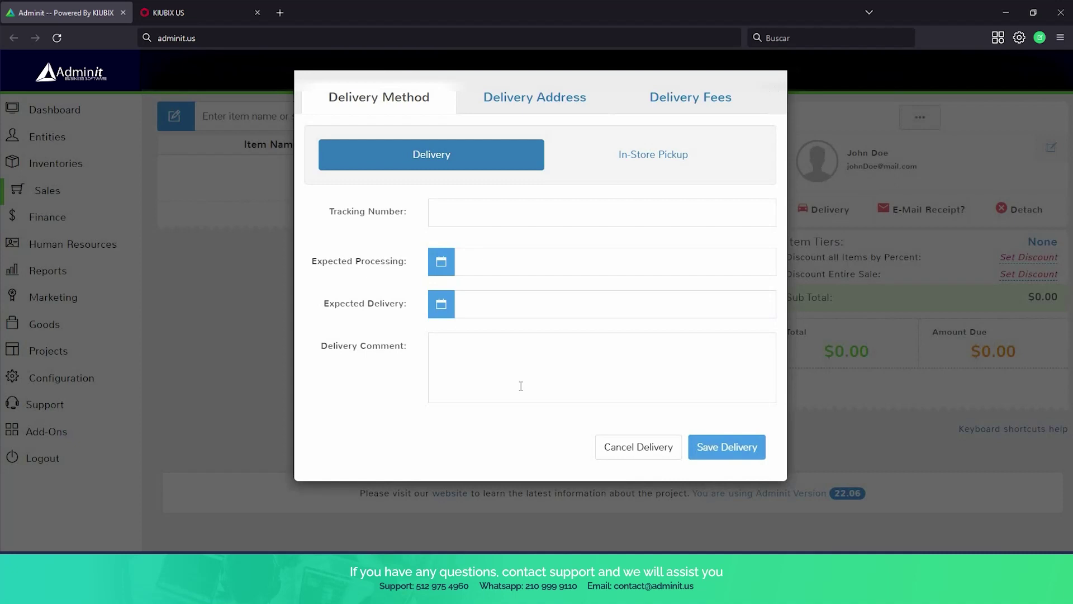
# Set the sale's delivery method to In-Store Pickup.
pyautogui.click(654, 163)
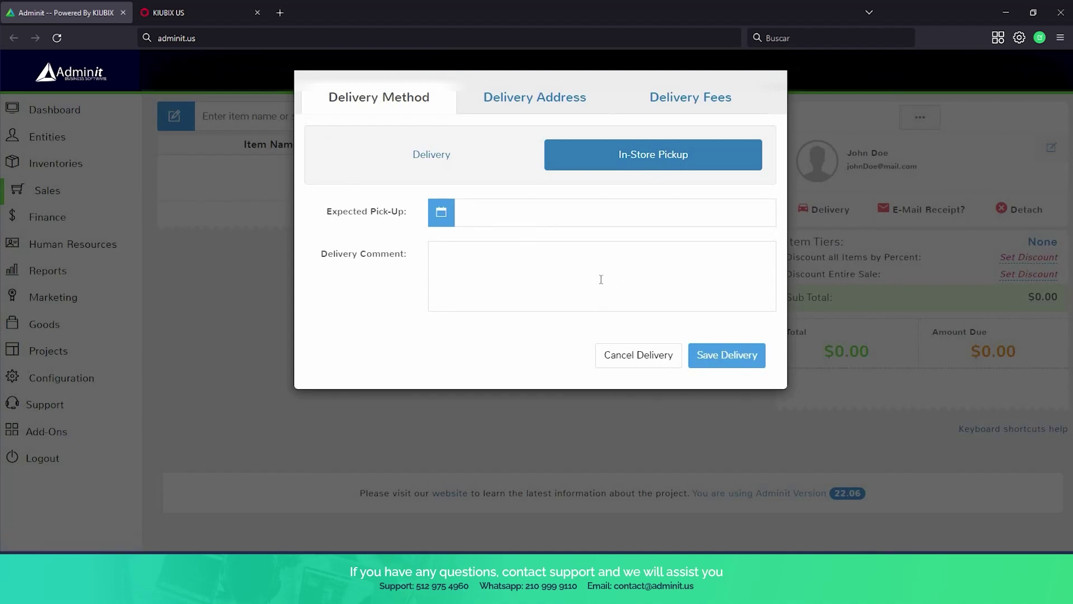
# Review the delivery address and Delivery Fees tab, then close the delivery window unsaved.
pyautogui.click(515, 101)
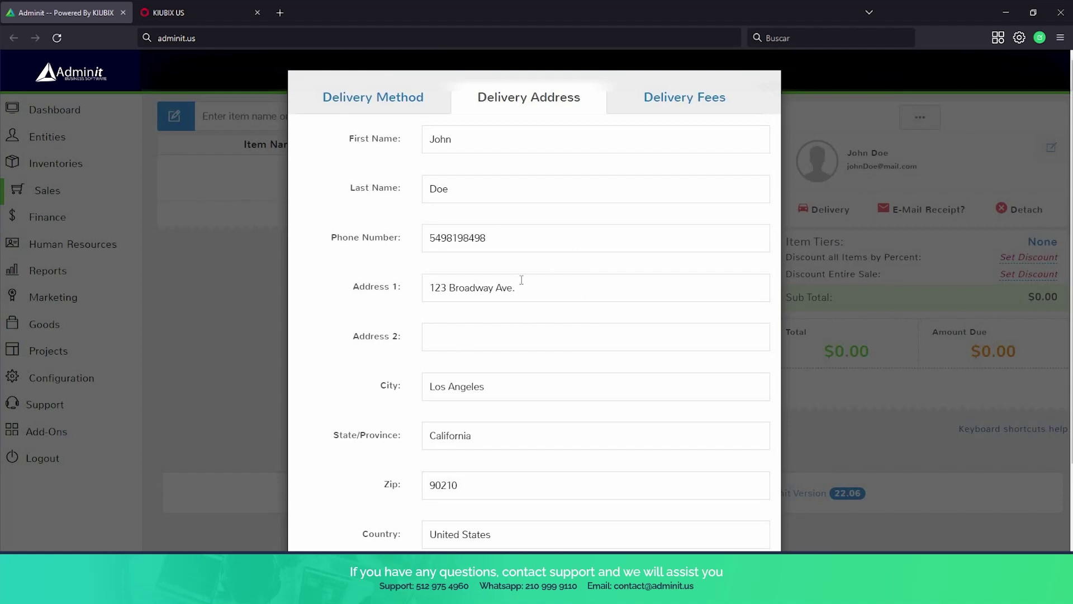
pyautogui.scroll(-2, 380, 163)
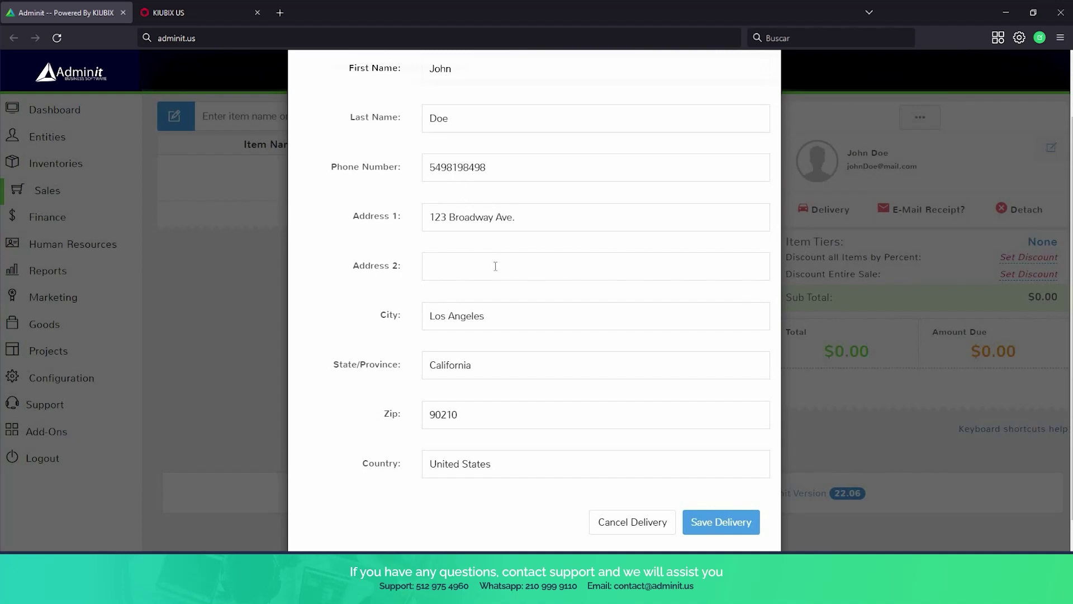
pyautogui.scroll(2, 495, 266)
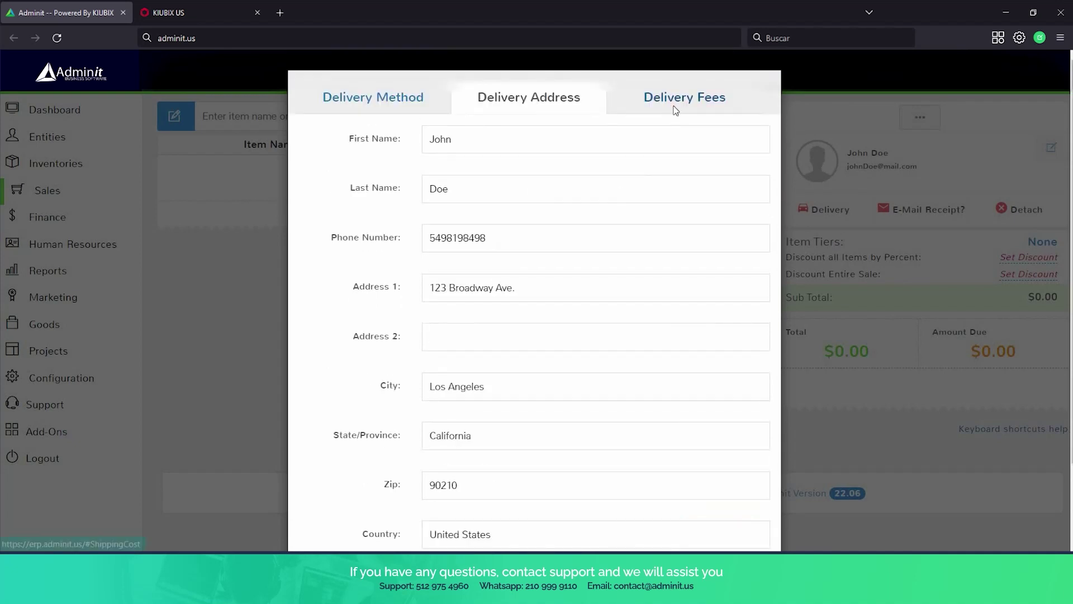
pyautogui.click(675, 109)
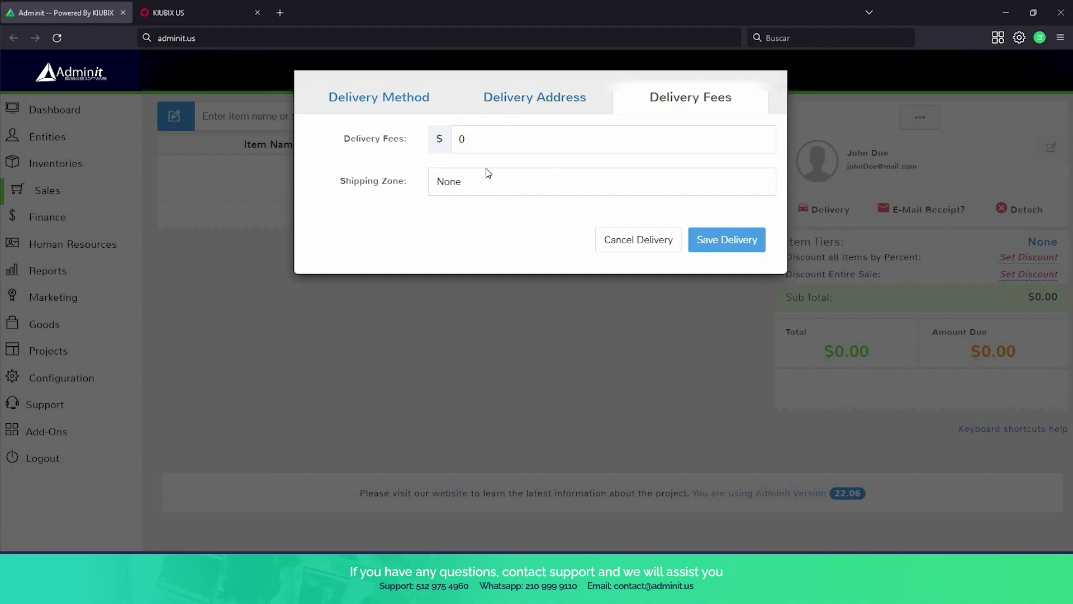
pyautogui.click(627, 249)
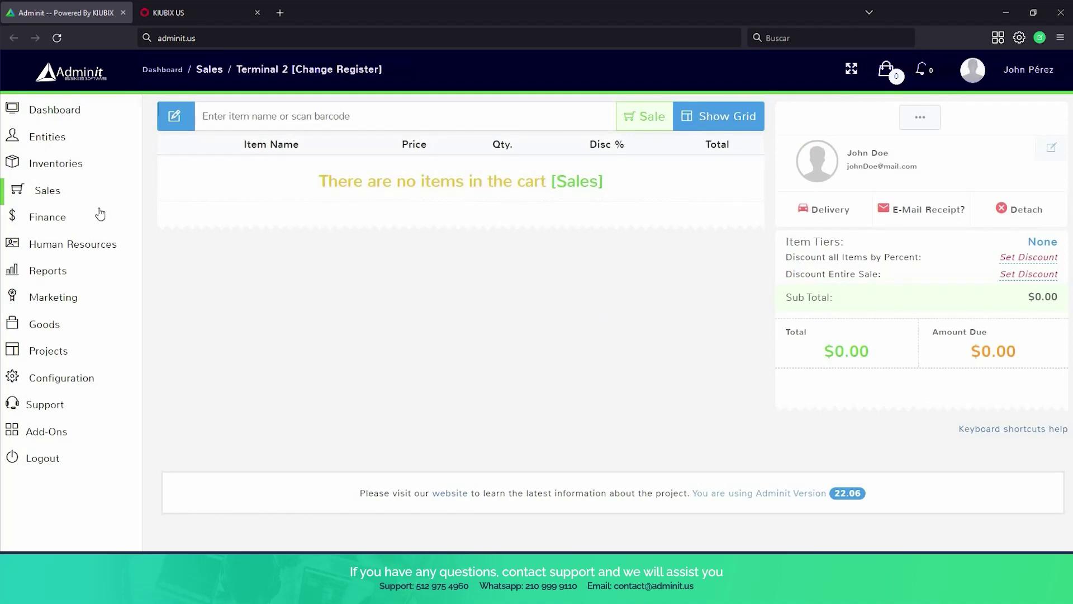
# Open Sales > Deliveries to list the three existing delivery orders.
pyautogui.click(47, 190)
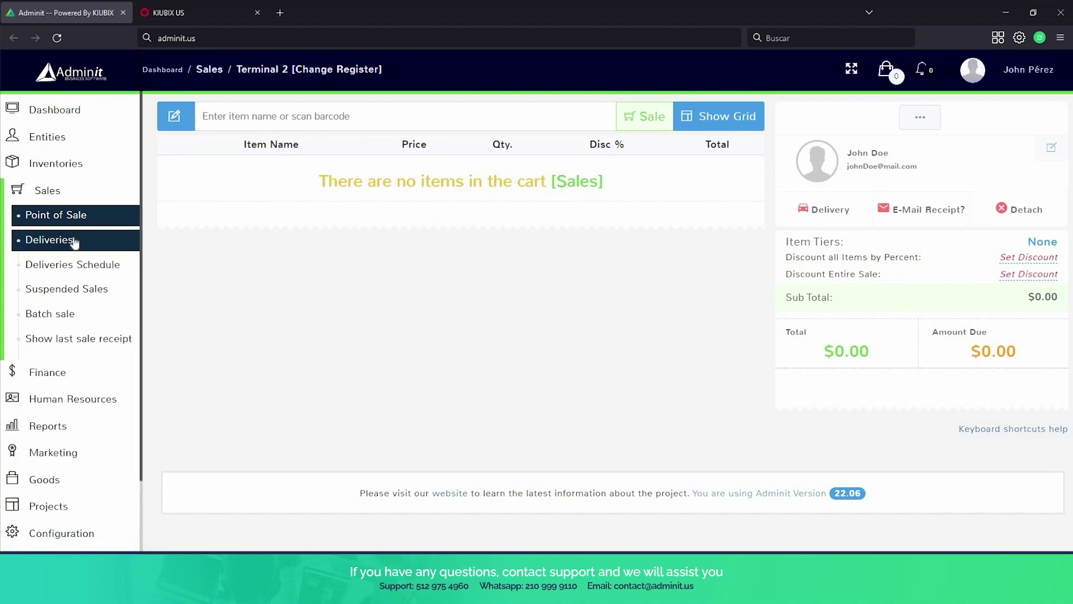
pyautogui.click(74, 241)
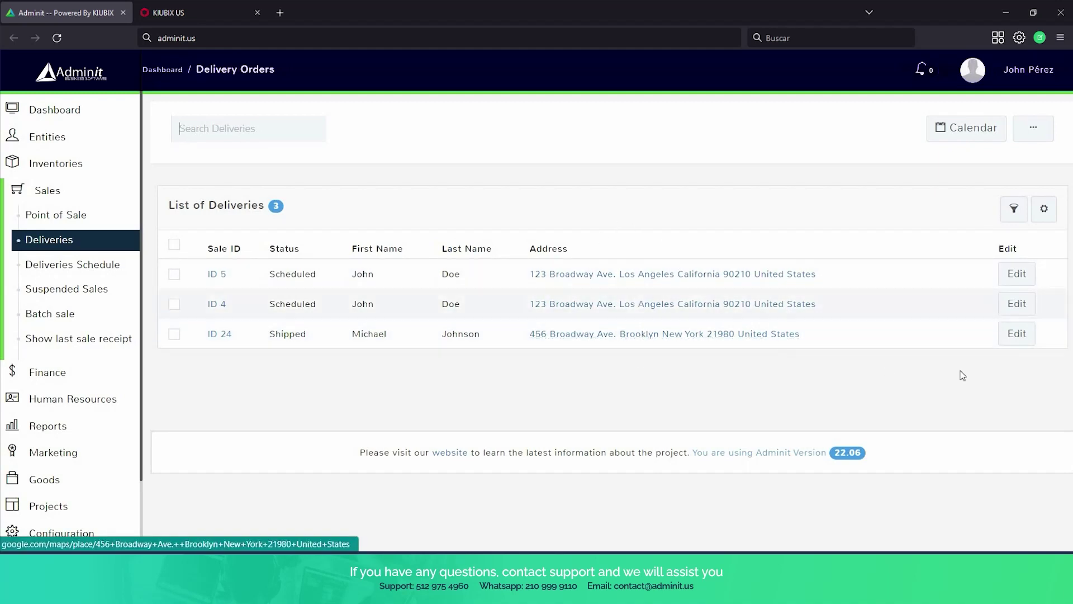
# Edit delivery ID 24, change its status to Delivered and submit.
pyautogui.click(1022, 340)
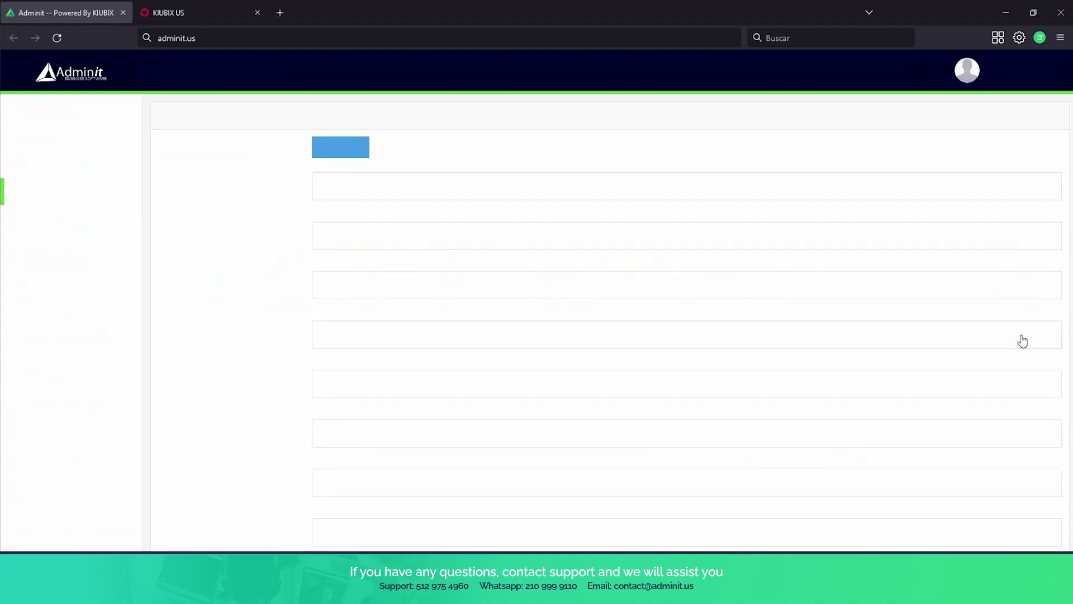
pyautogui.scroll(-1, 556, 188)
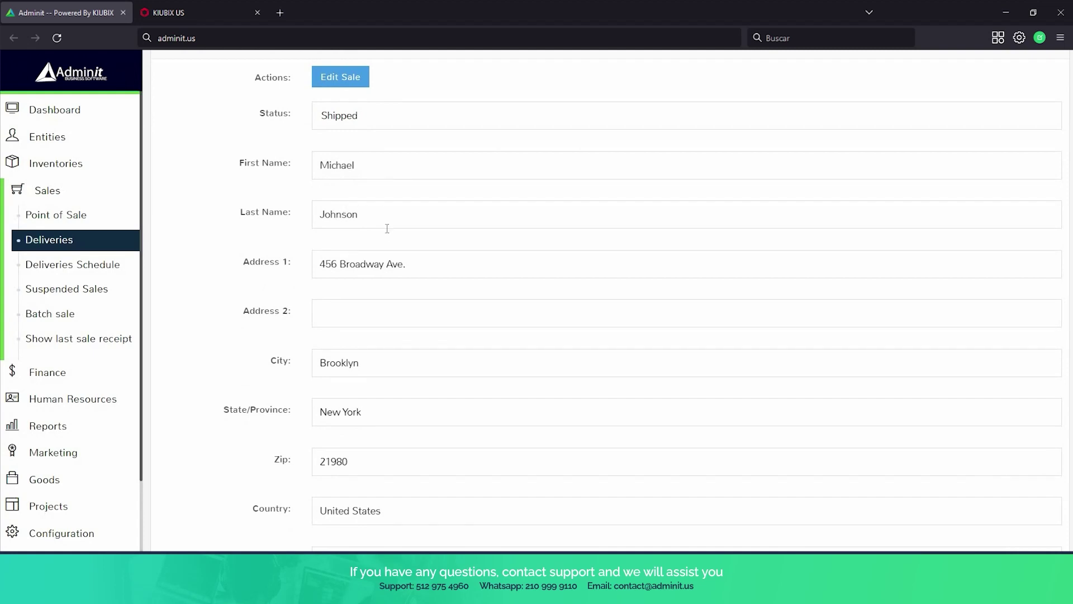
pyautogui.scroll(1, 386, 229)
pyautogui.click(413, 188)
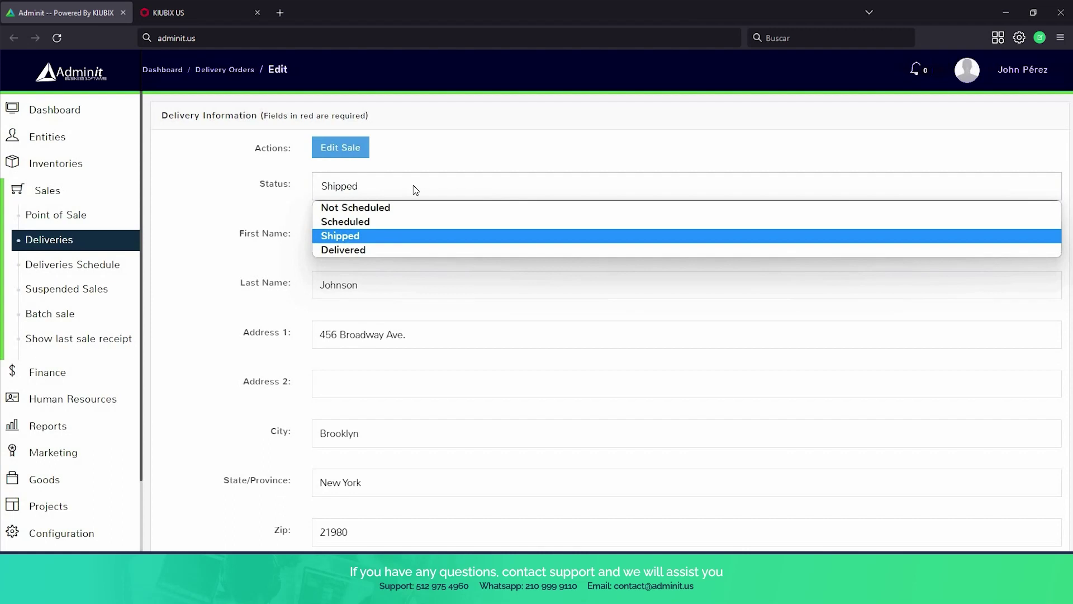
pyautogui.click(420, 248)
pyautogui.scroll(-7, 791, 373)
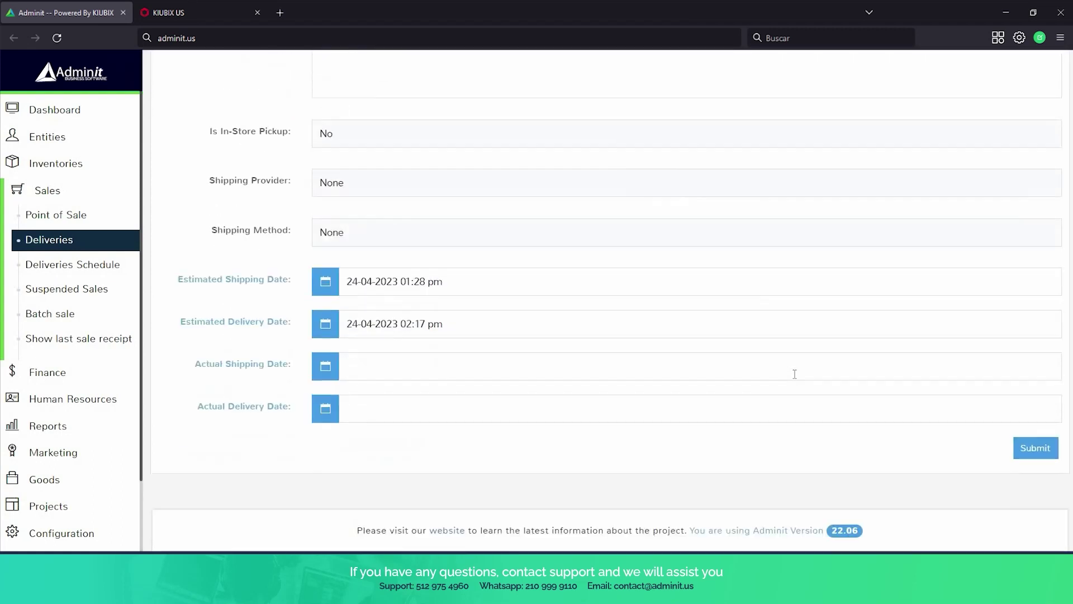
pyautogui.click(1020, 437)
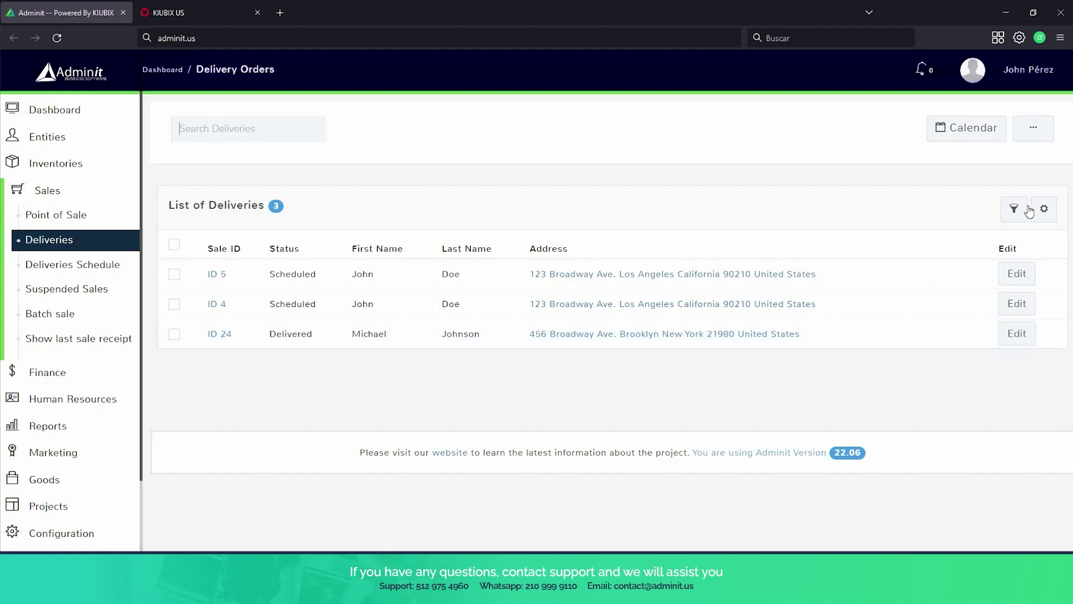
# Delete delivery ID 24 with confirmation, leaving only deliveries 5 and 4.
pyautogui.click(972, 141)
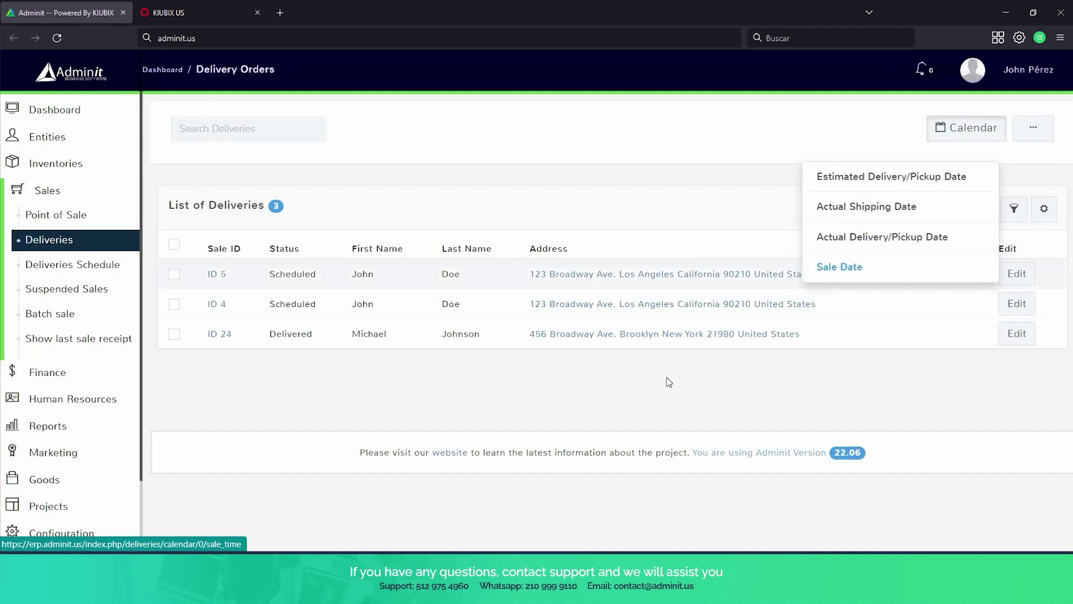
pyautogui.click(634, 363)
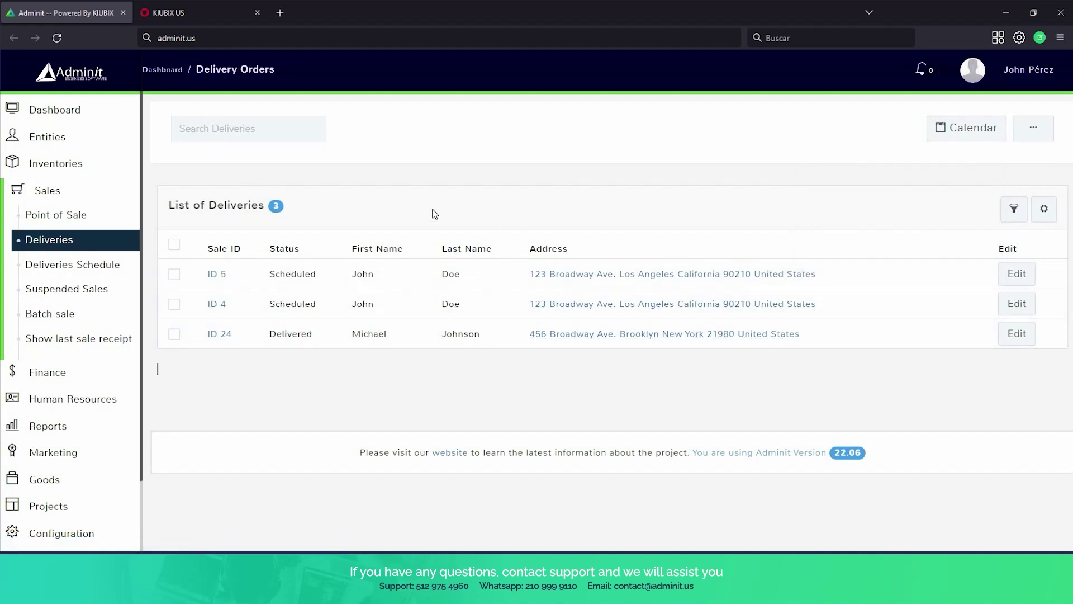
pyautogui.click(174, 335)
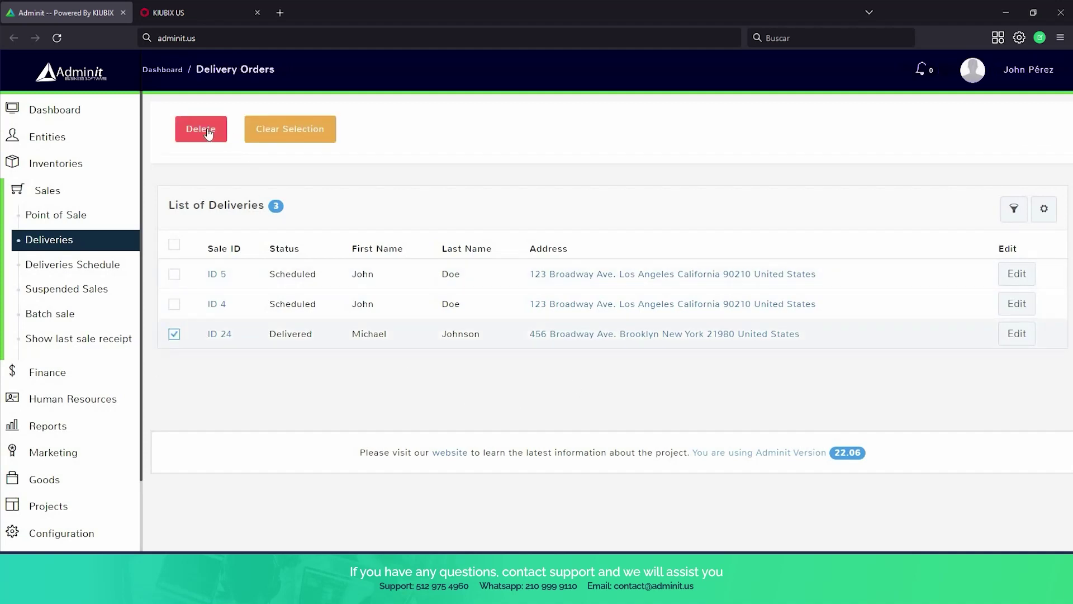
pyautogui.click(199, 128)
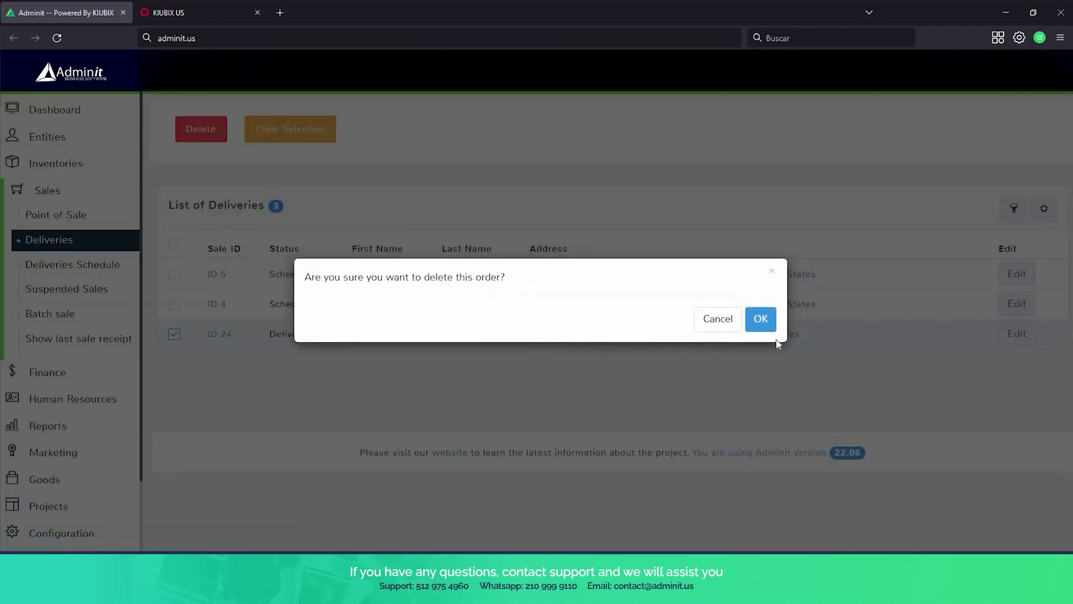
pyautogui.click(766, 322)
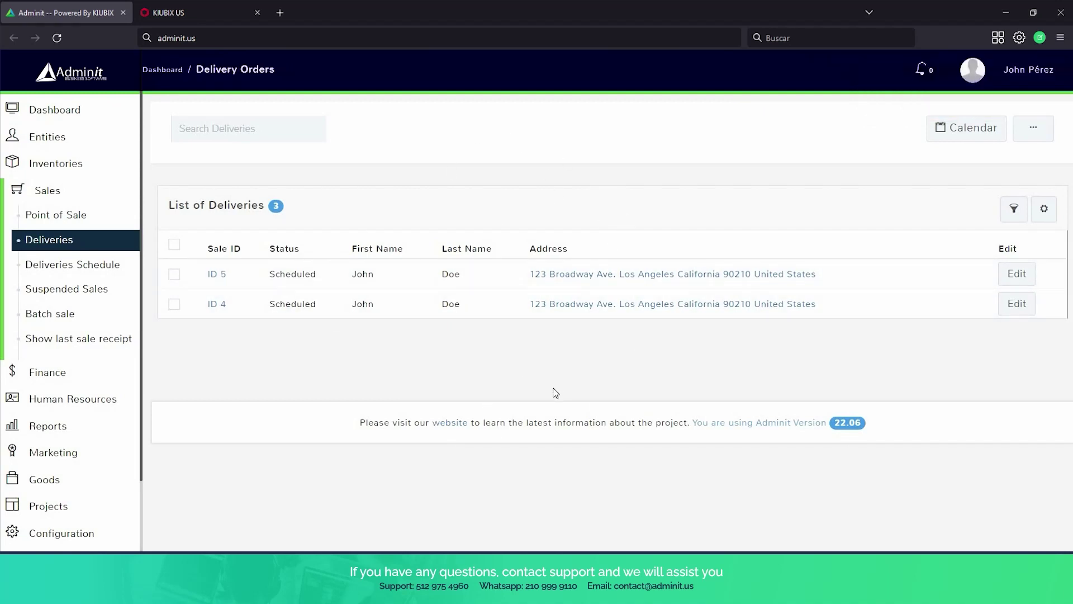
pyautogui.click(1035, 134)
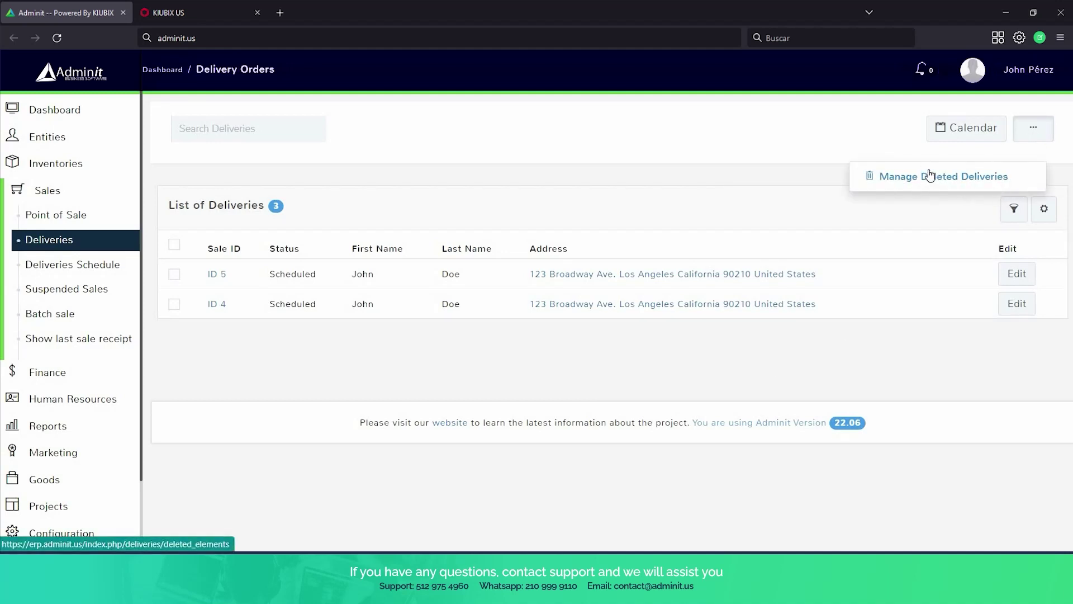
pyautogui.click(533, 166)
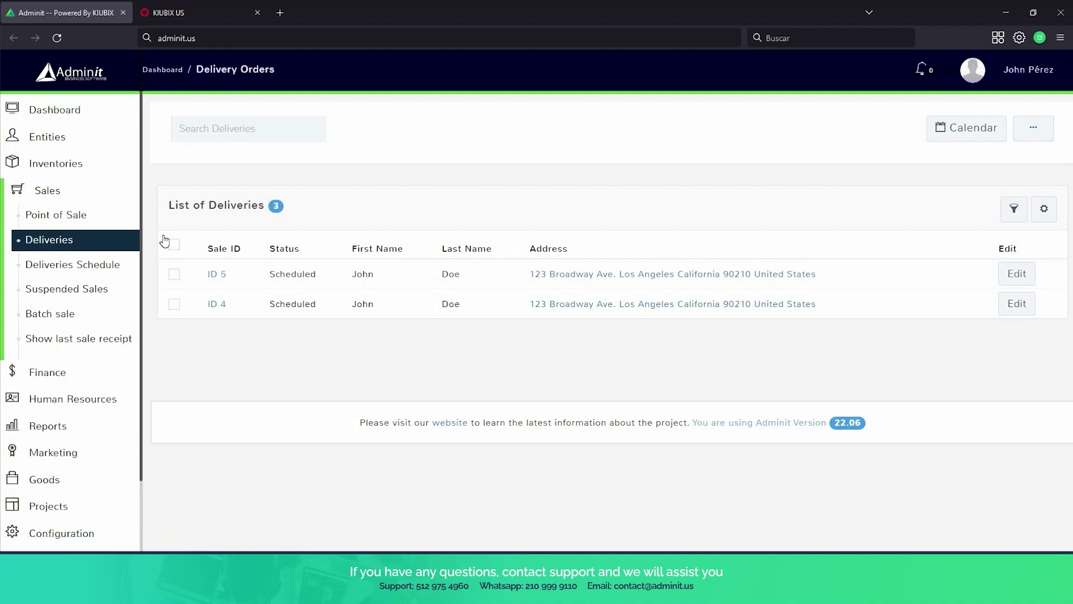
# Open the Deliveries Schedule and scroll to the April 12 and 13, 2023 deliveries.
pyautogui.click(109, 264)
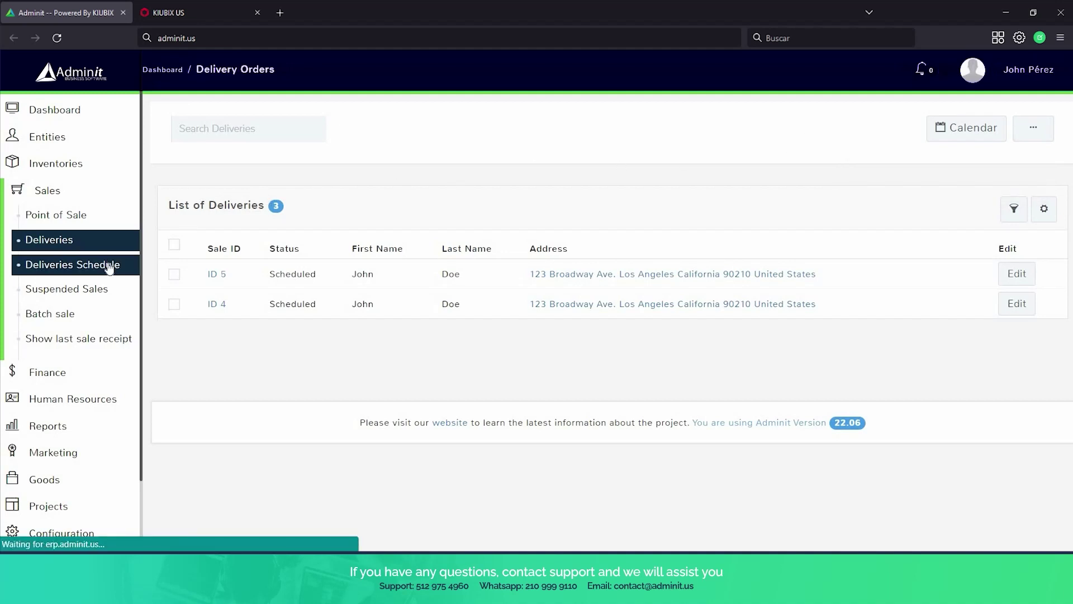
pyautogui.scroll(-3, 474, 166)
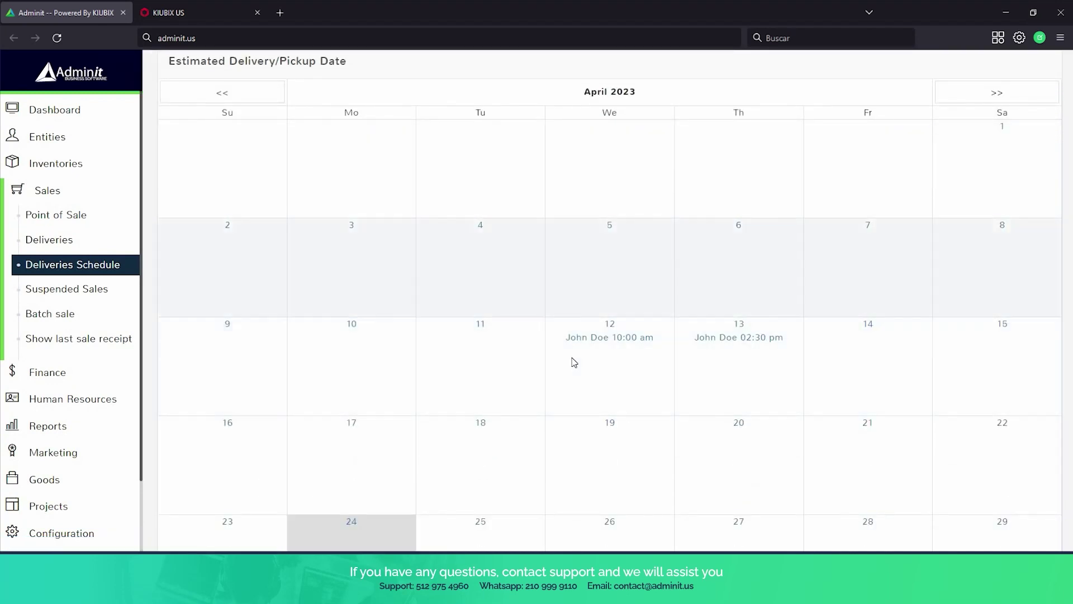
pyautogui.scroll(-1, 705, 349)
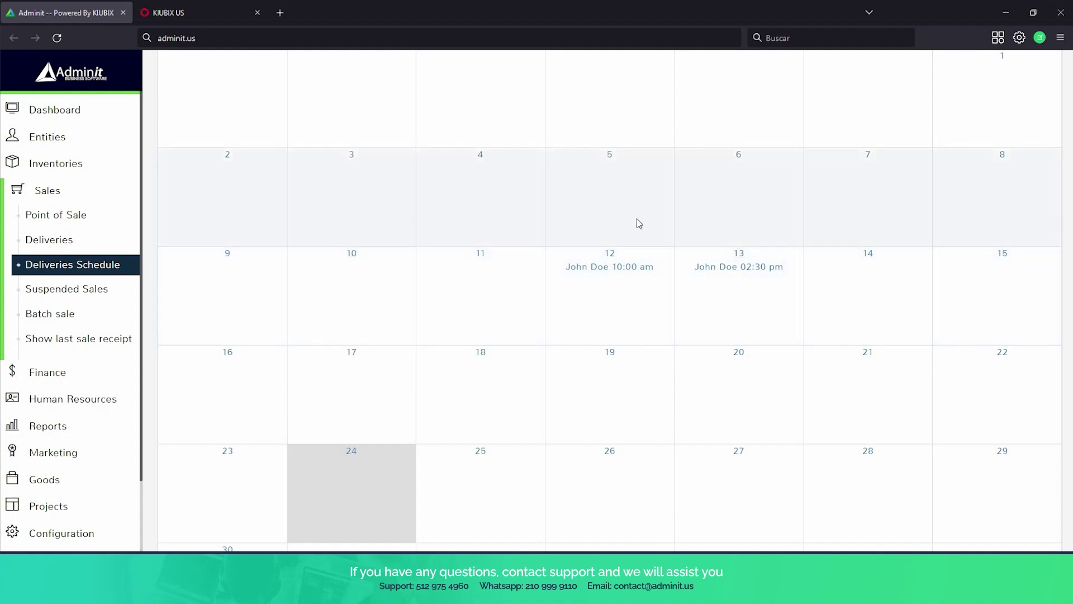
pyautogui.scroll(1, 643, 283)
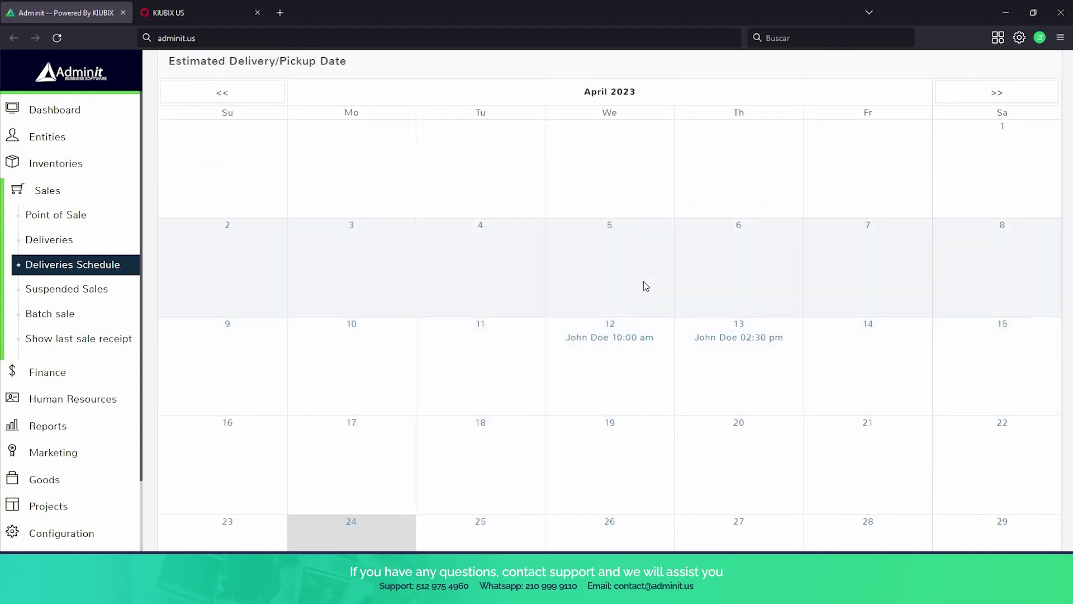
pyautogui.scroll(-1, 645, 287)
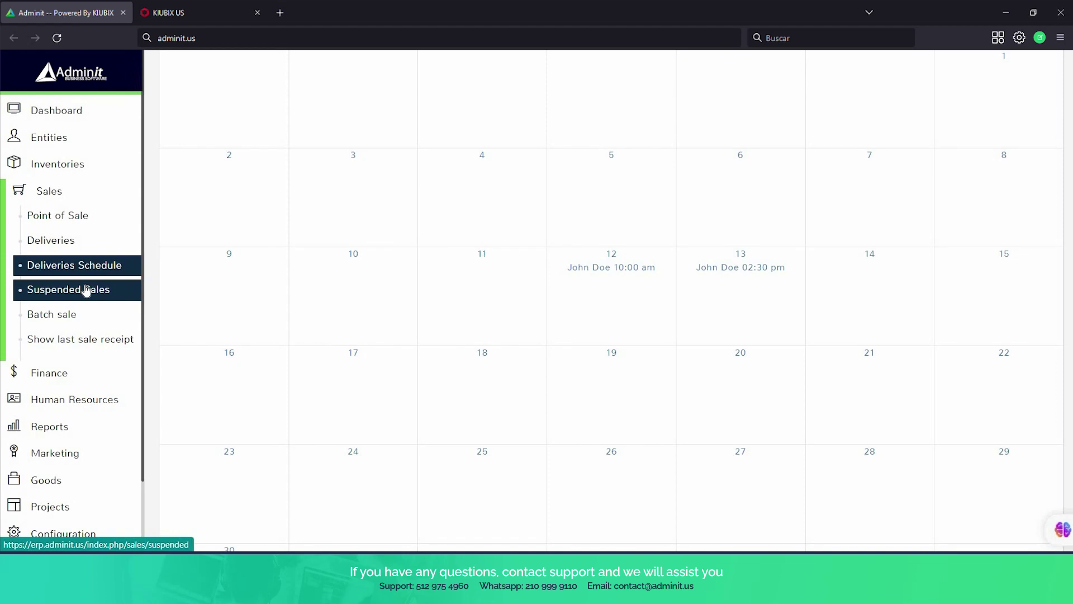
# Add one Apple Iphone 13 to the cart at the Point of Sale terminal.
pyautogui.click(86, 290)
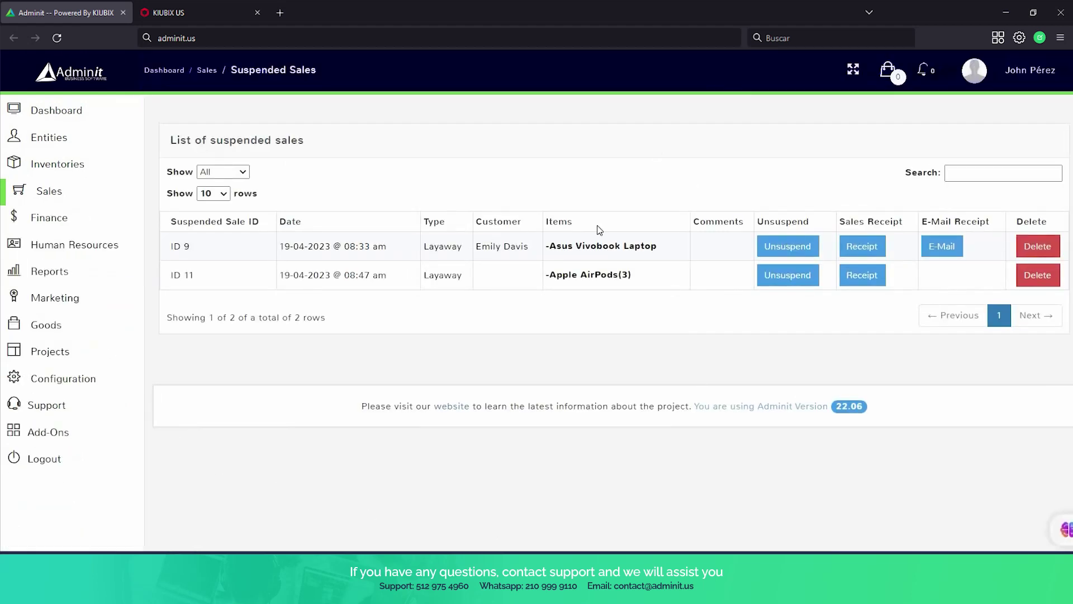
pyautogui.click(67, 191)
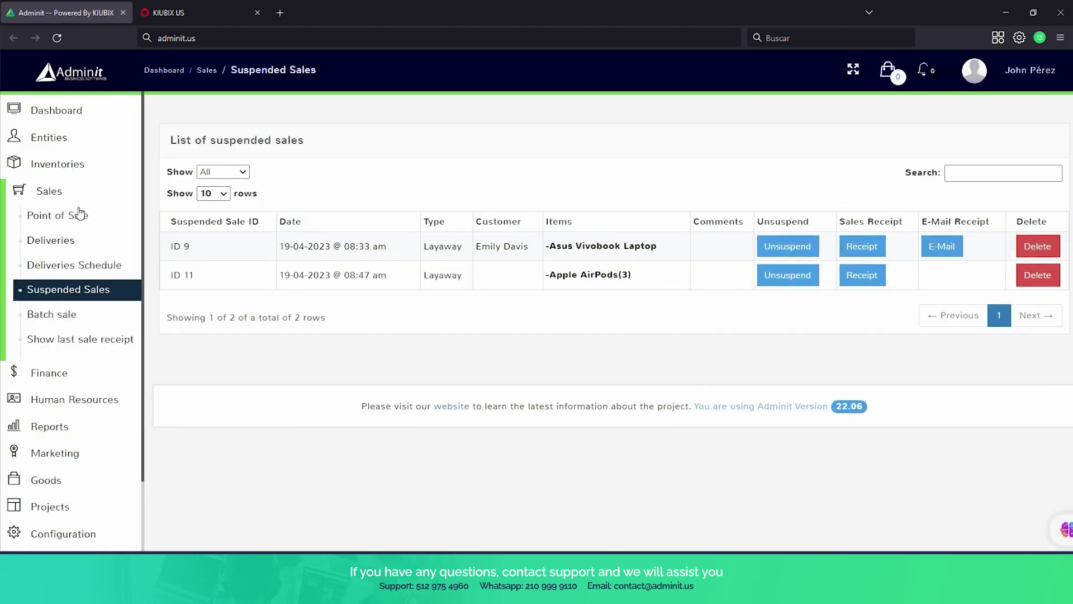
pyautogui.click(80, 214)
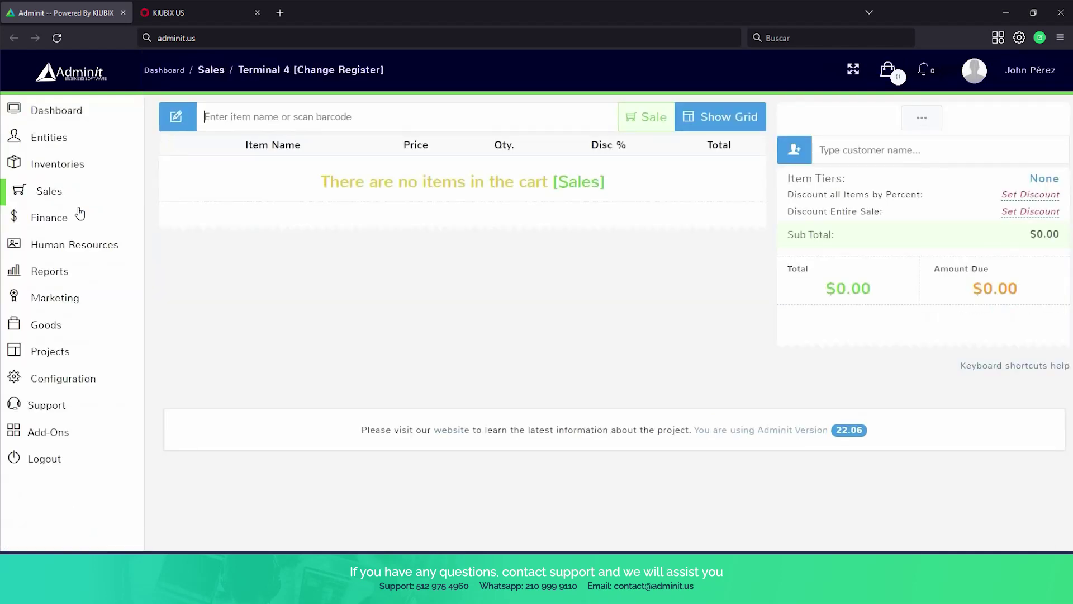
pyautogui.click(238, 122)
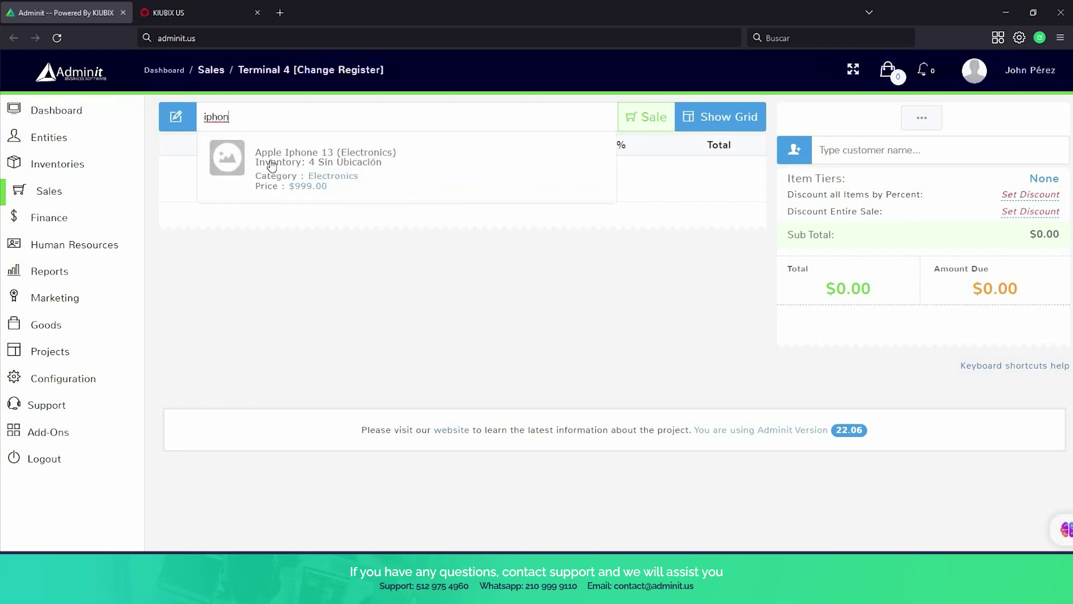
pyautogui.click(274, 165)
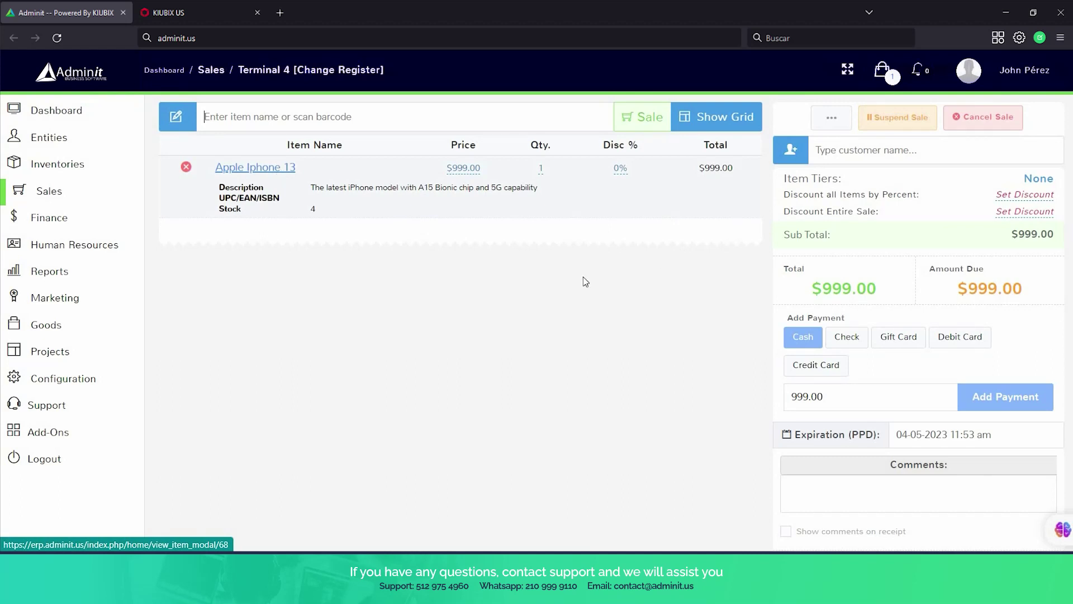
# Suspend the sale as a Layaway and confirm, showing its $999.00 receipt.
pyautogui.click(919, 127)
pyautogui.click(931, 143)
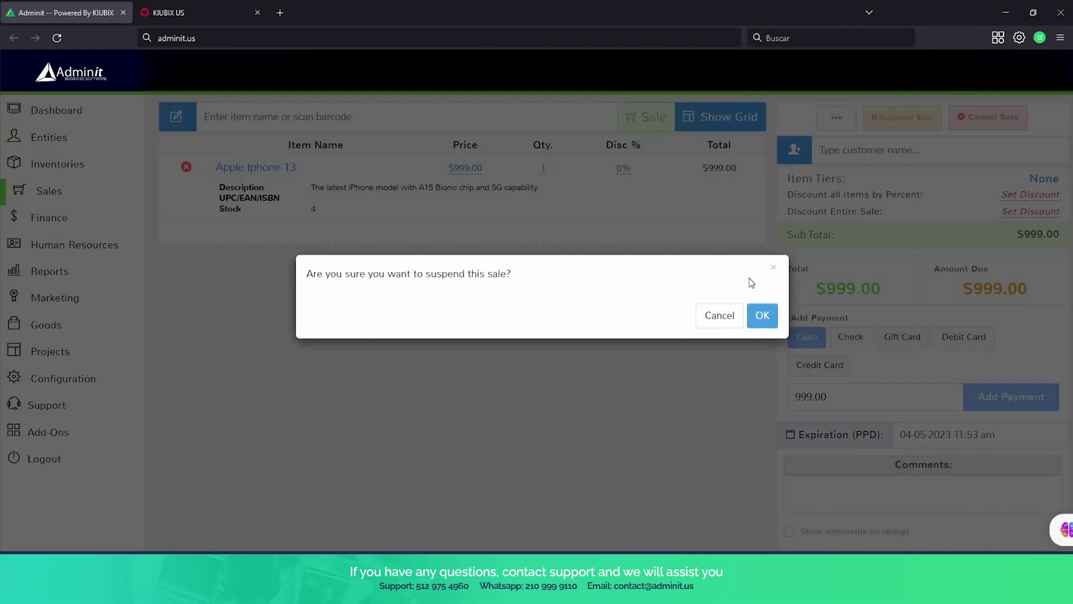
pyautogui.click(758, 319)
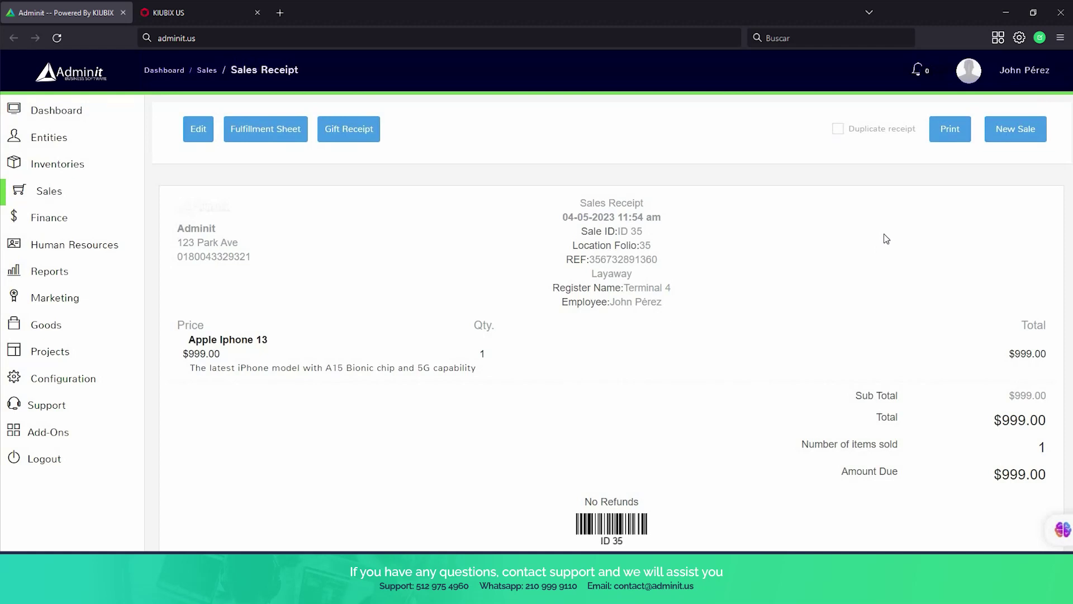
# Unsuspend sale ID 35 and record a $999.00 cash payment.
pyautogui.scroll(-2, 1022, 246)
pyautogui.scroll(2, 500, 273)
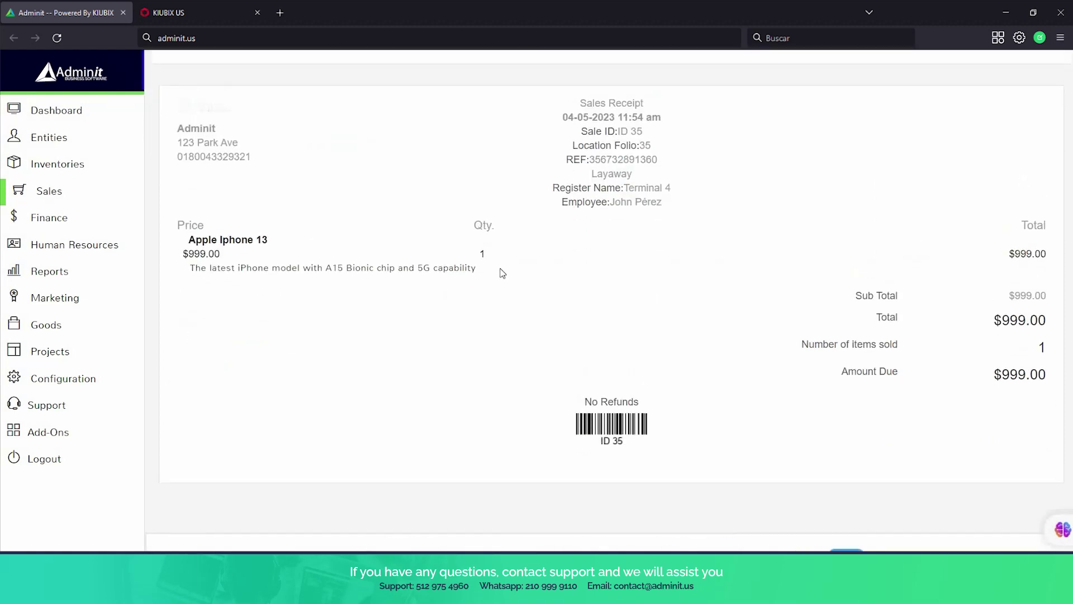
pyautogui.moveTo(67, 333)
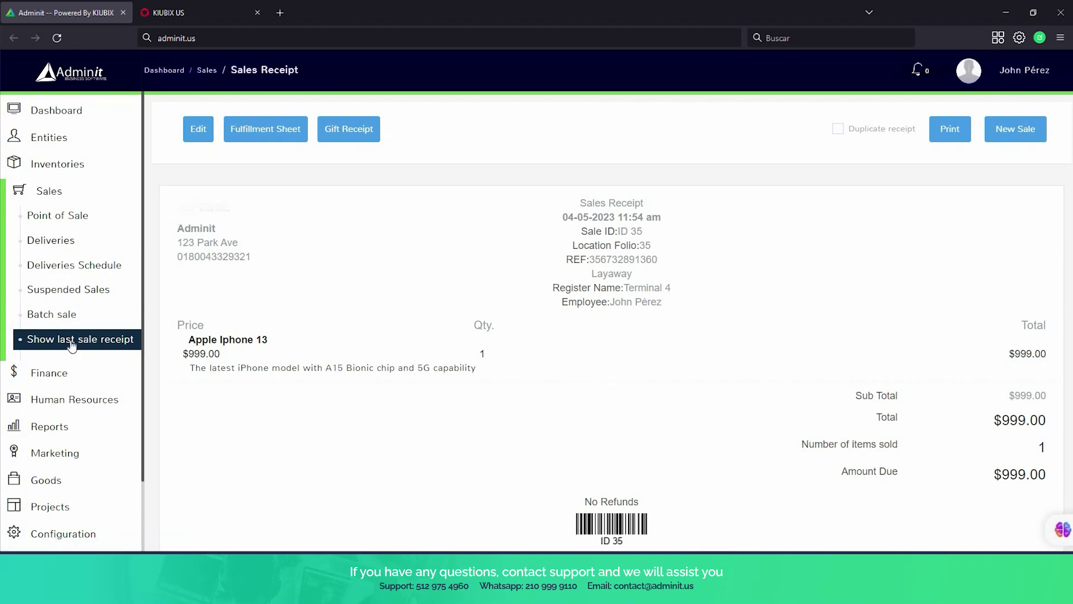
pyautogui.scroll(-2, 62, 323)
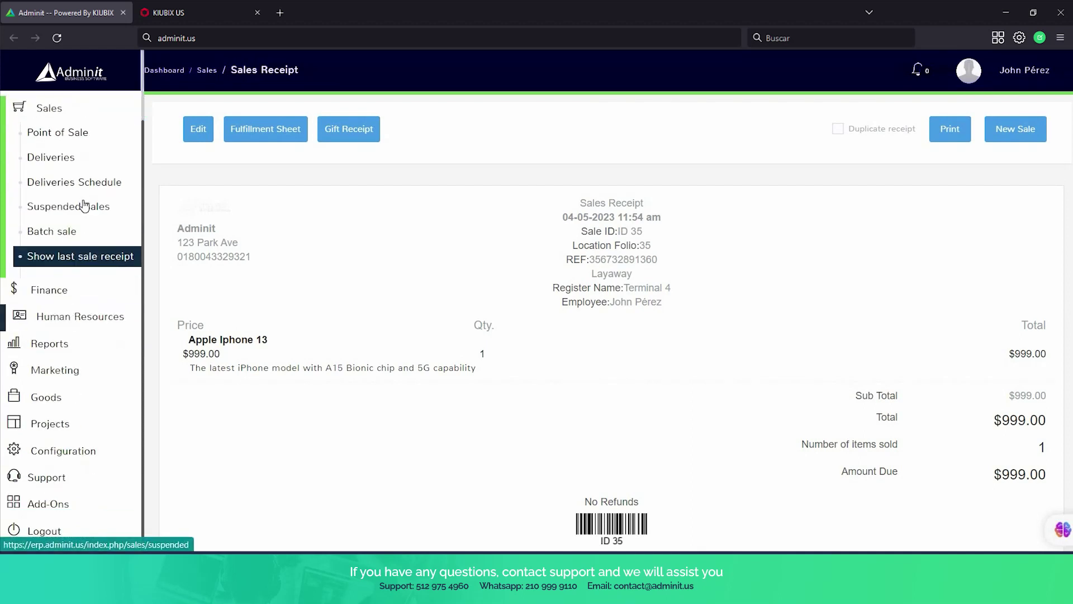
pyautogui.scroll(2, 84, 206)
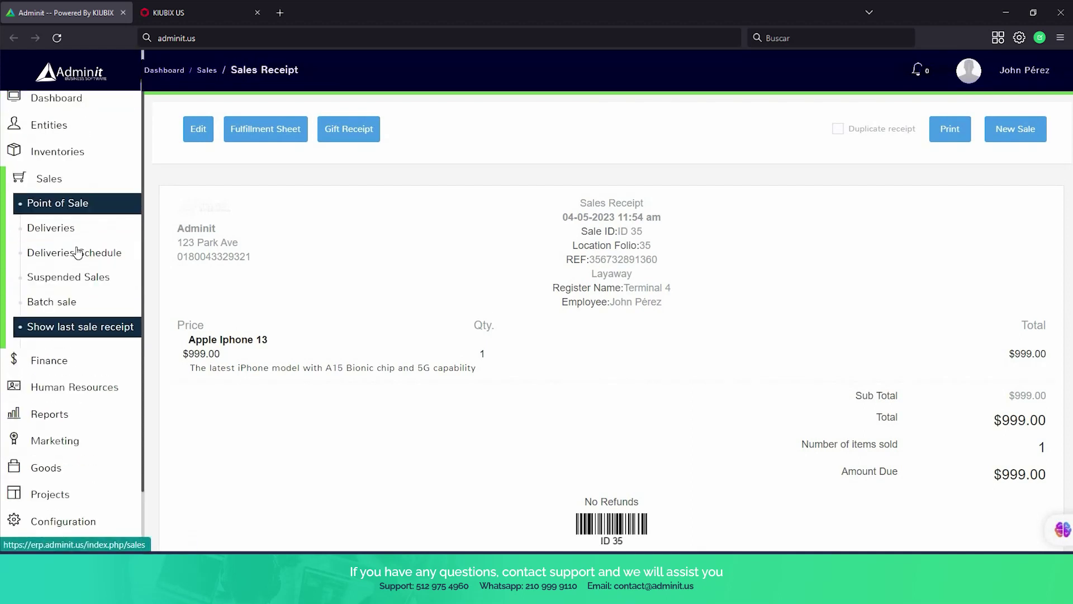
pyautogui.click(85, 278)
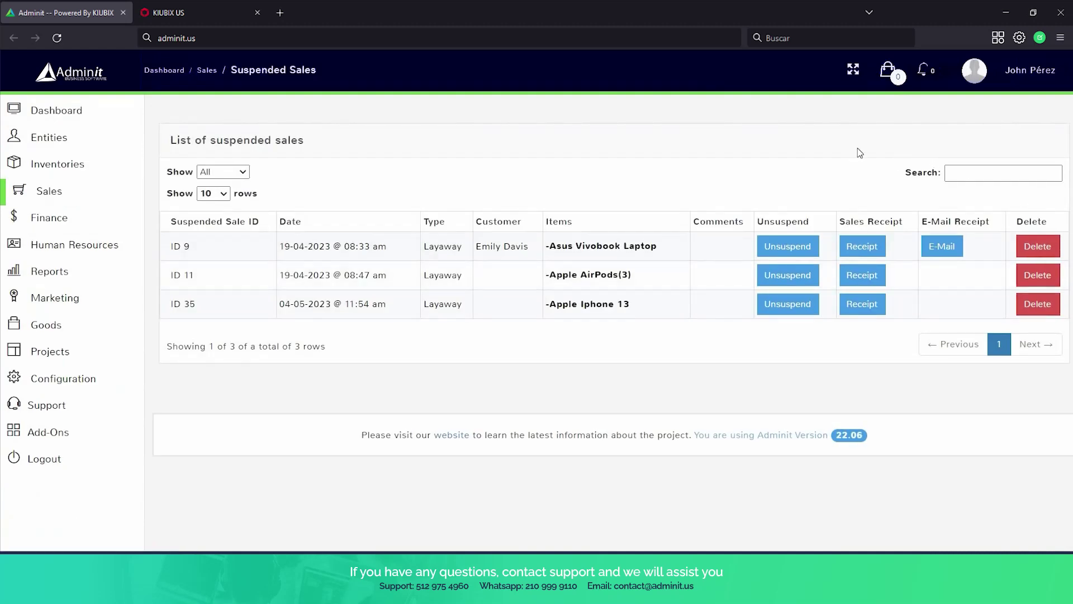
pyautogui.click(811, 310)
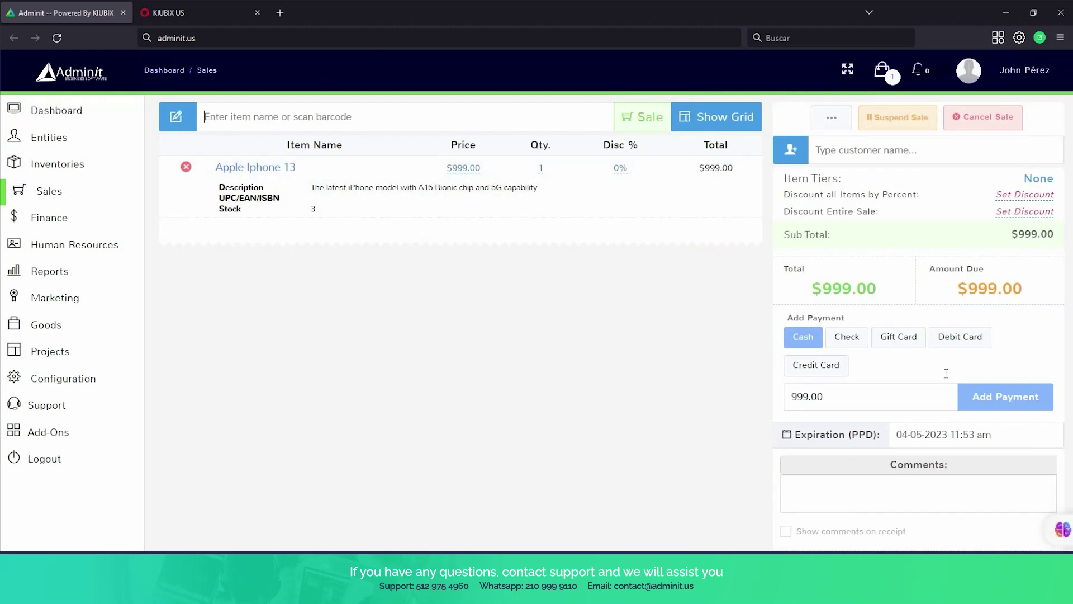
pyautogui.scroll(-2, 993, 347)
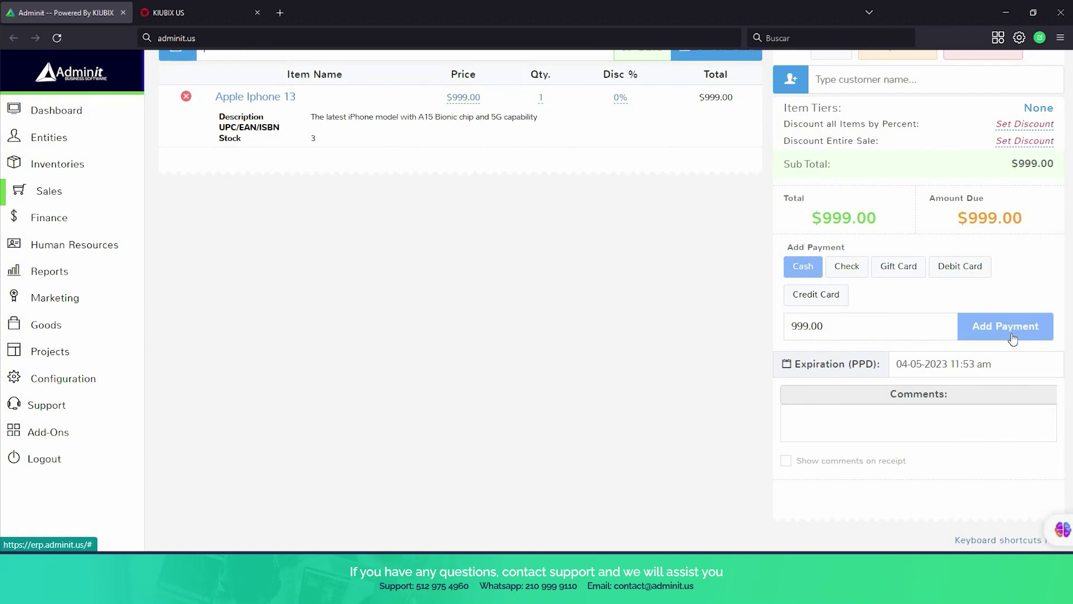
pyautogui.click(1010, 334)
# Open the Batch sale import page under Sales.
pyautogui.scroll(-4, 910, 380)
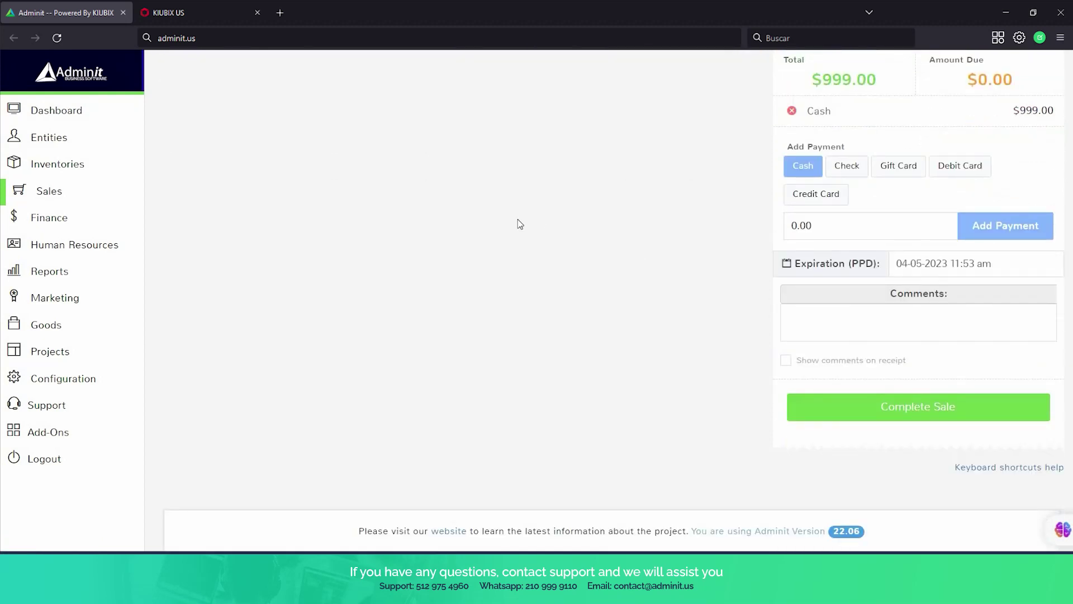
pyautogui.scroll(2, 518, 219)
pyautogui.moveTo(62, 299)
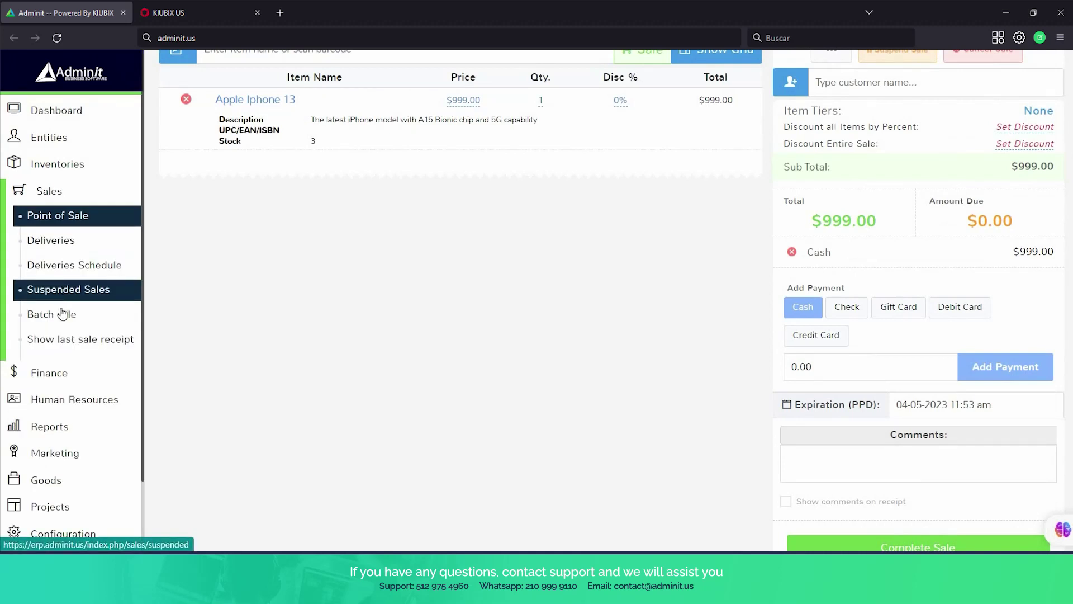
pyautogui.click(64, 316)
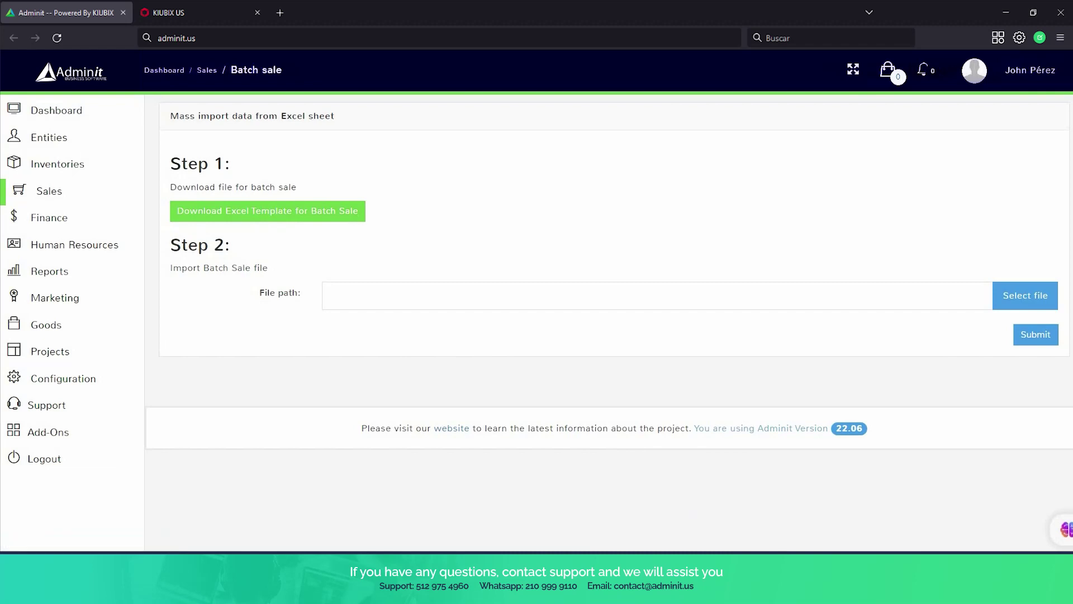
pyautogui.moveTo(760, 575)
pyautogui.click(765, 510)
pyautogui.moveTo(86, 342)
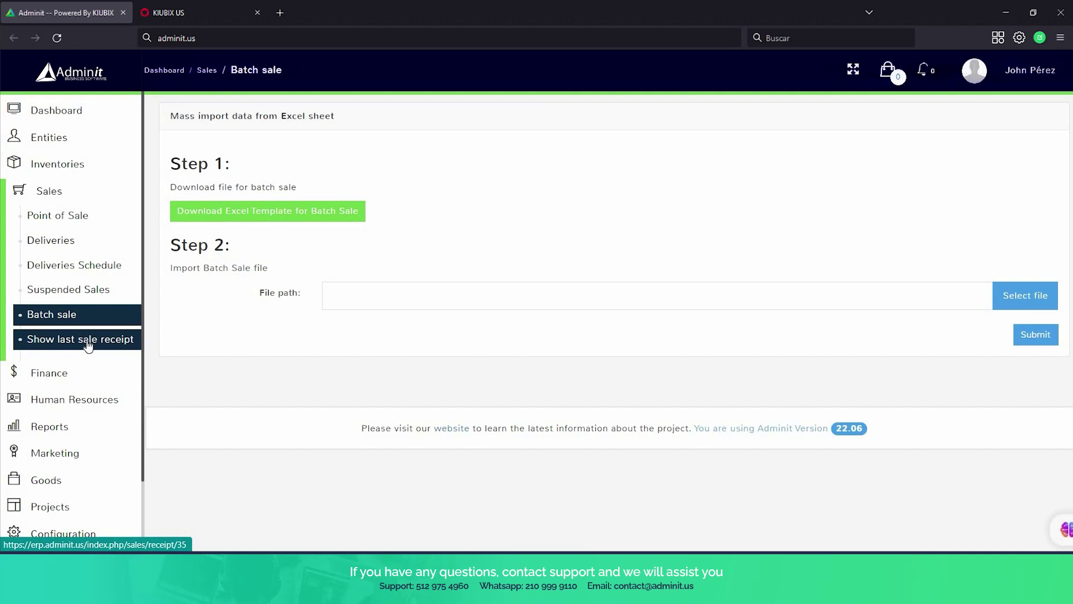
# View the last sale receipt, then open Finance > Expenses showing the $1,500.00 restock entry.
pyautogui.click(88, 343)
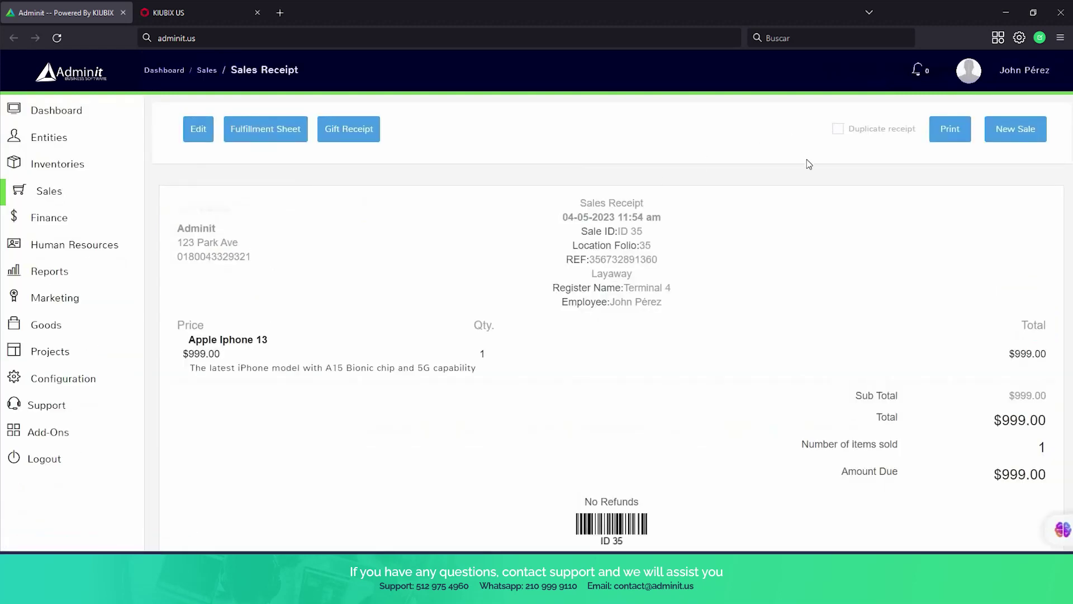
pyautogui.scroll(-2, 809, 164)
pyautogui.scroll(2, 817, 180)
pyautogui.scroll(-2, 821, 184)
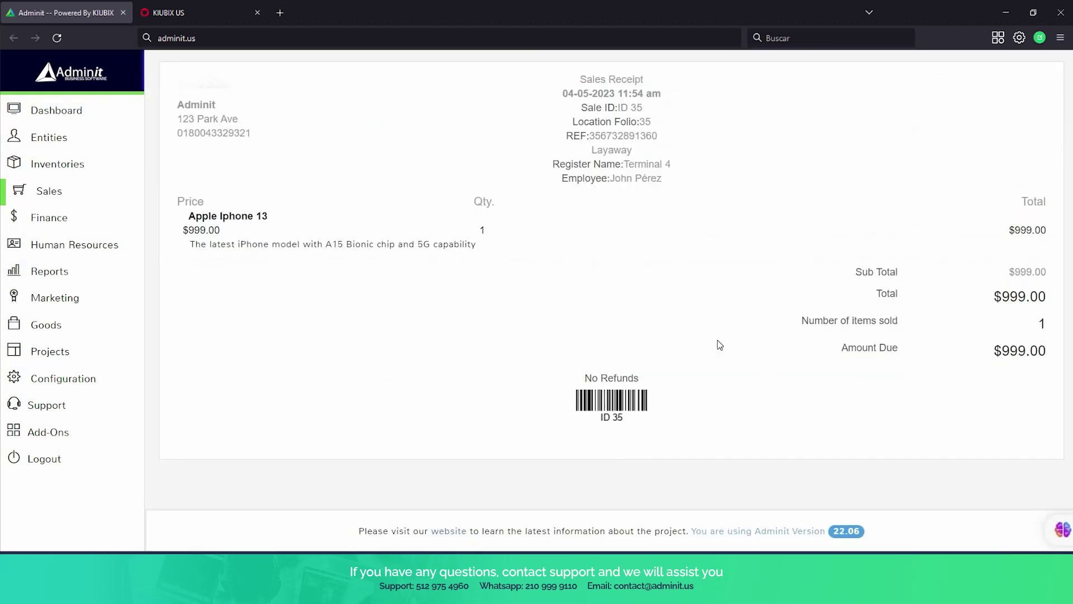
pyautogui.scroll(2, 702, 330)
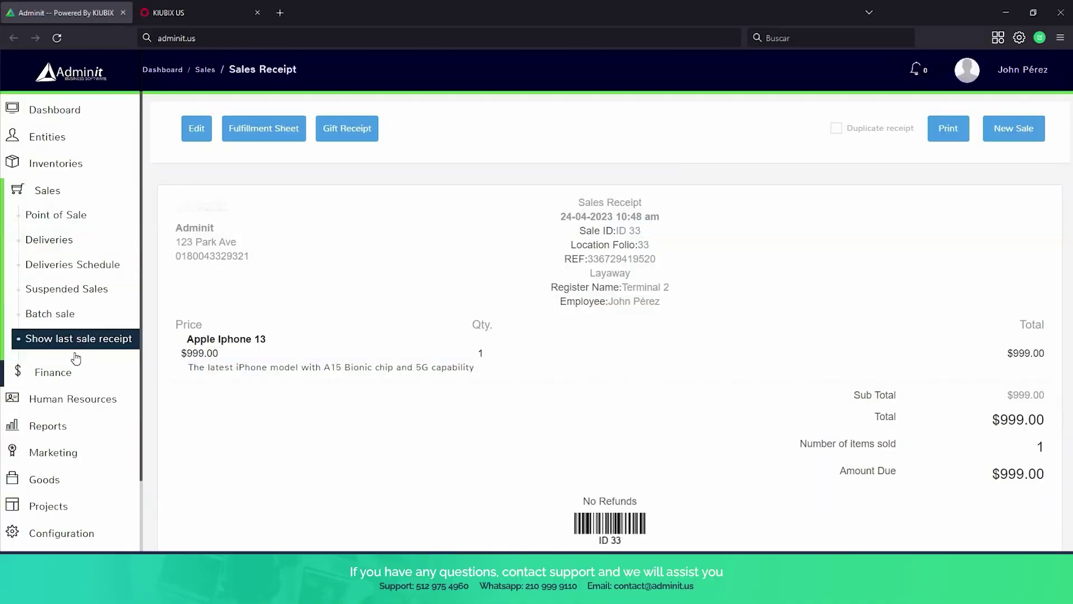
pyautogui.click(76, 368)
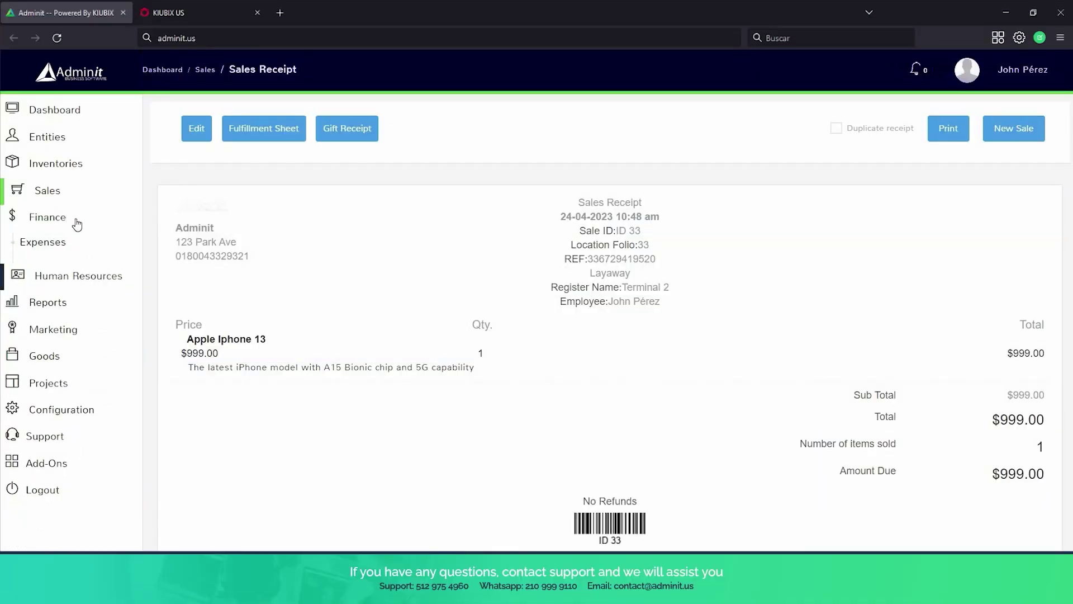
pyautogui.click(91, 249)
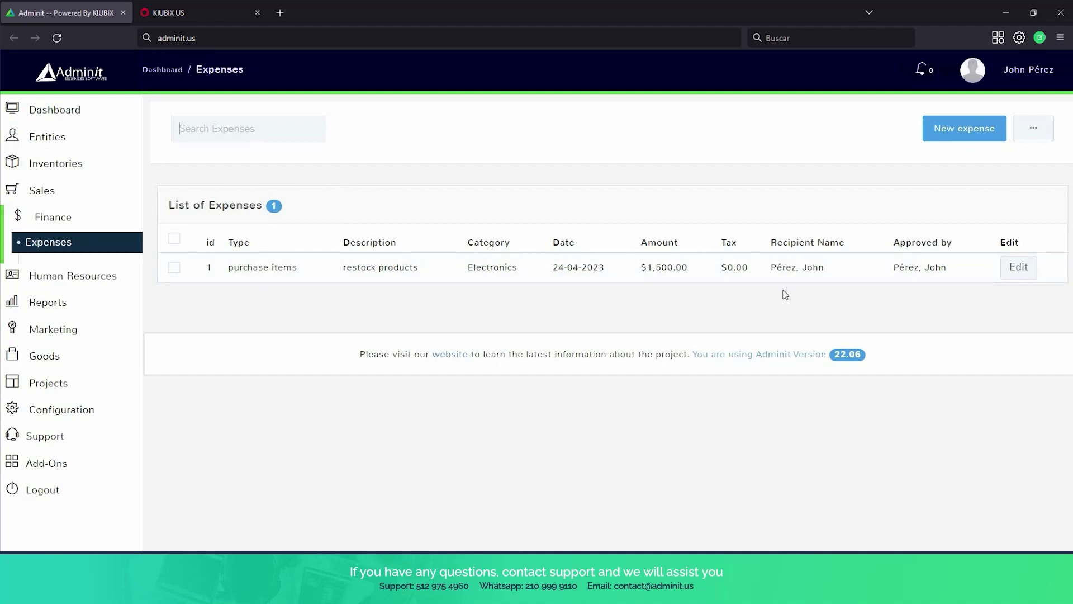
# Start a new expense with amount 500 and description 'restock products'.
pyautogui.click(967, 138)
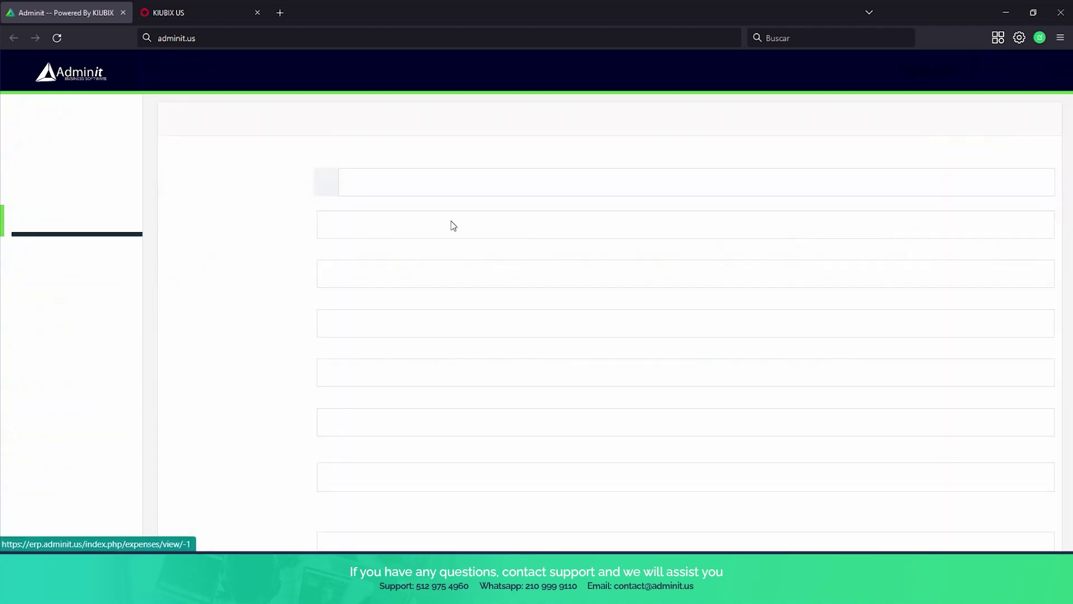
pyautogui.click(359, 221)
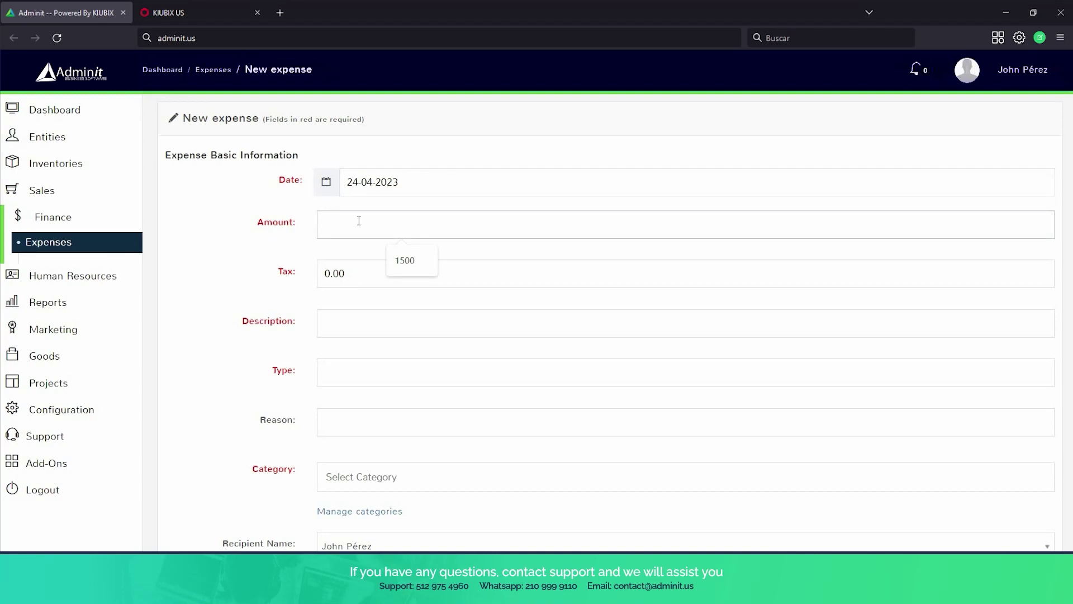
pyautogui.write('500')
pyautogui.click(344, 323)
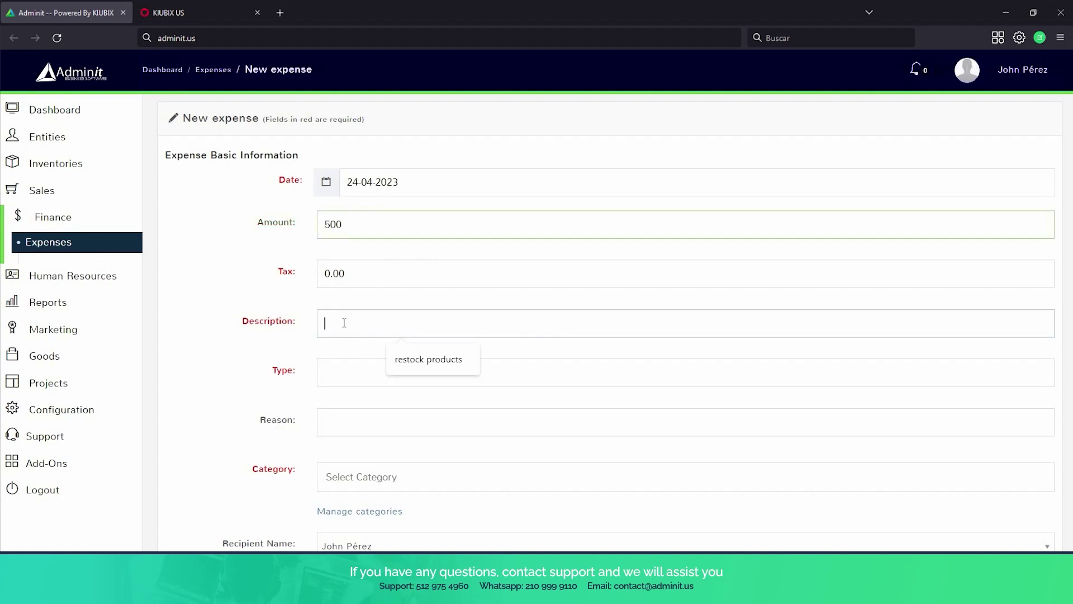
pyautogui.write('restock products')
pyautogui.scroll(-2, 352, 313)
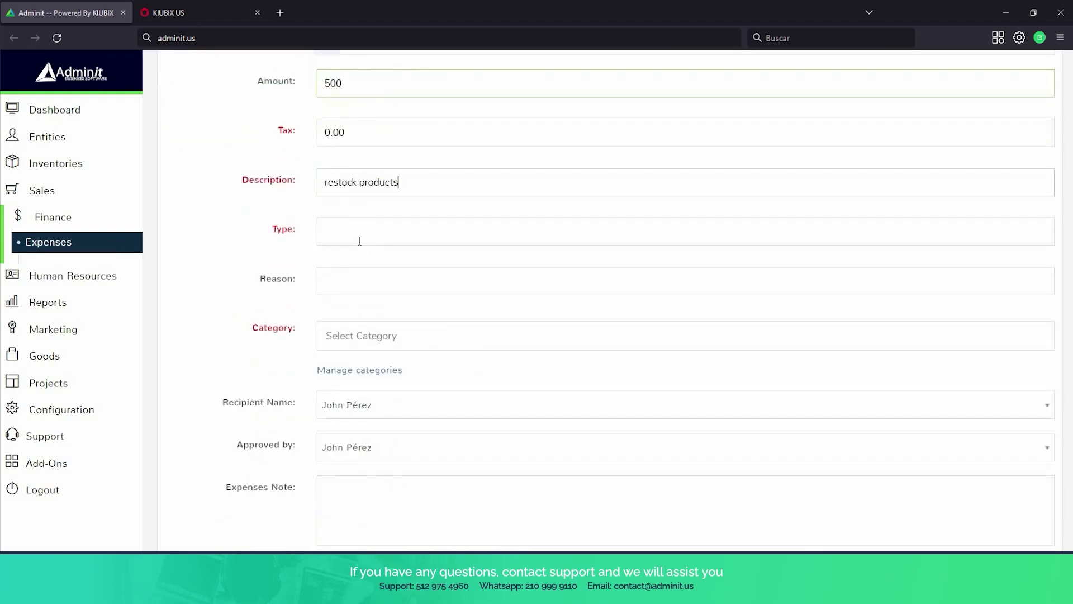
# Enter type 'purchase items', reason 'almost out of stock', and choose the clothing category.
pyautogui.click(359, 240)
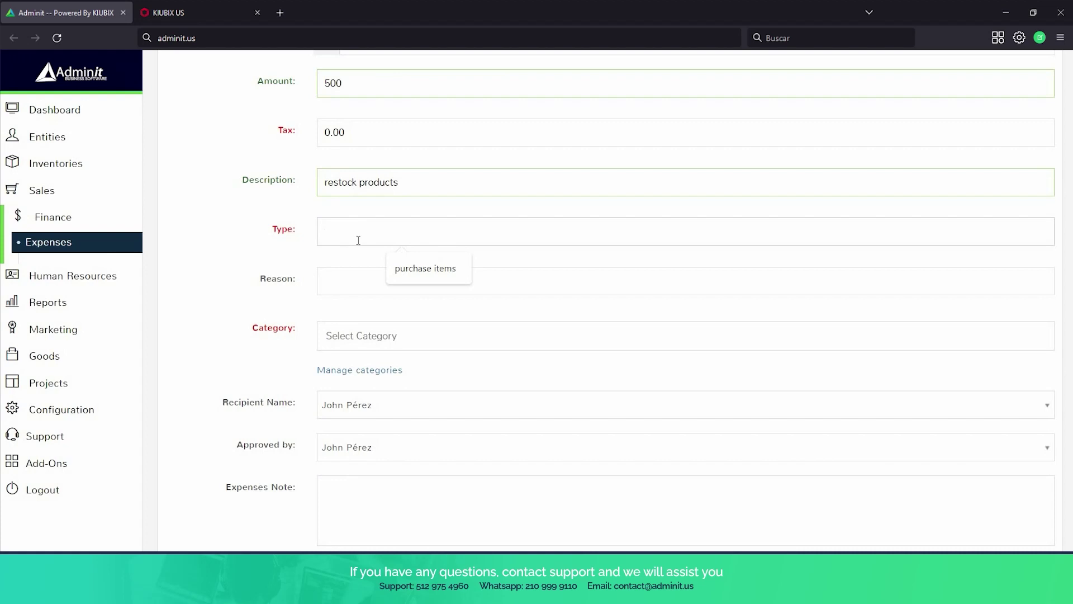
pyautogui.write('hase items')
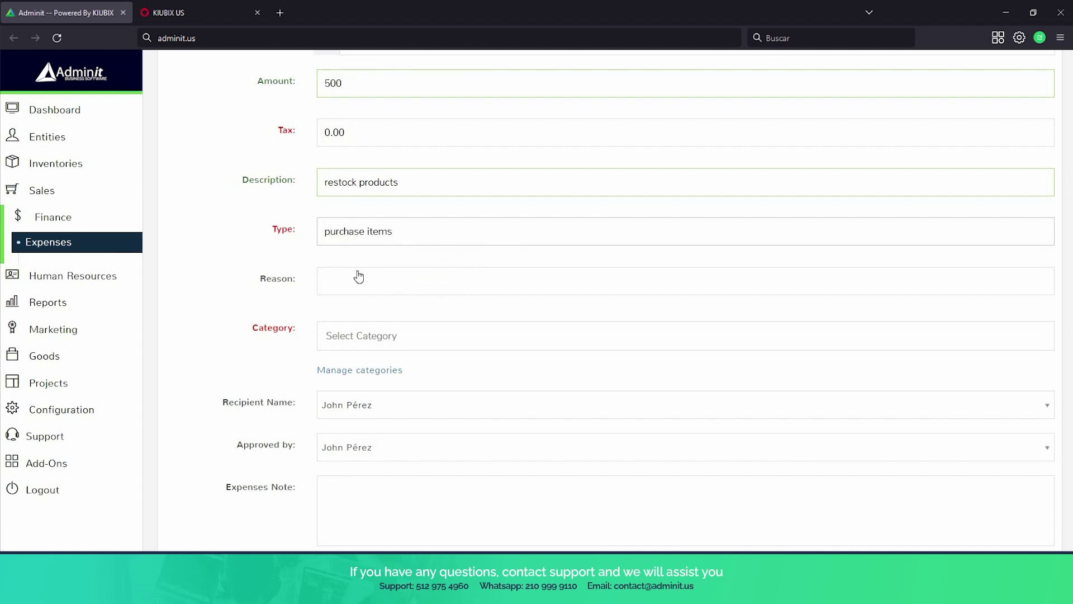
pyautogui.scroll(-1, 358, 274)
pyautogui.click(348, 222)
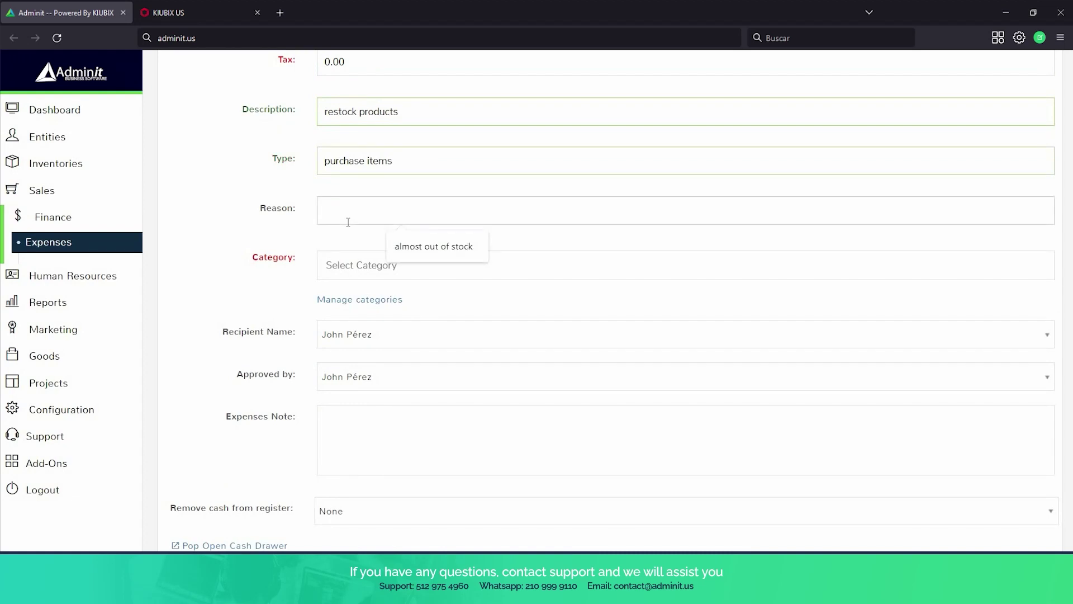
pyautogui.write('almost out of stock')
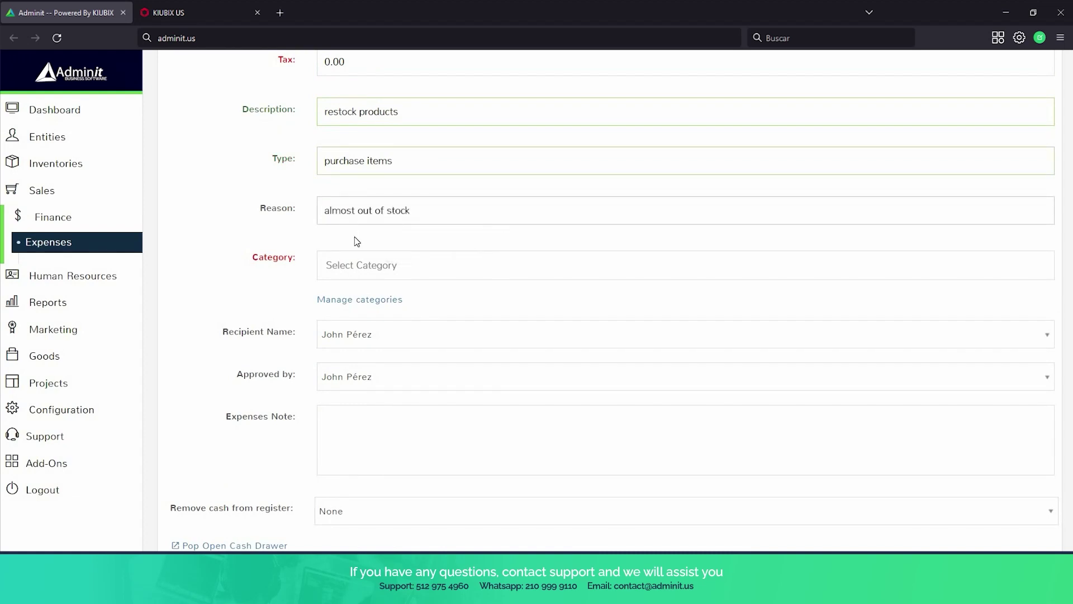
pyautogui.click(374, 263)
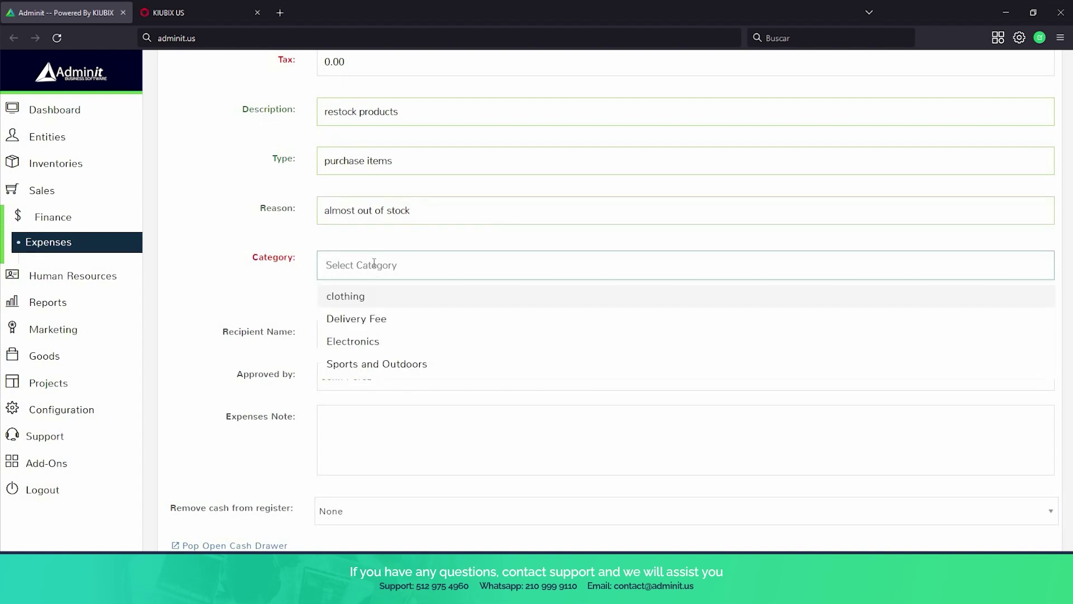
pyautogui.scroll(-1, 387, 348)
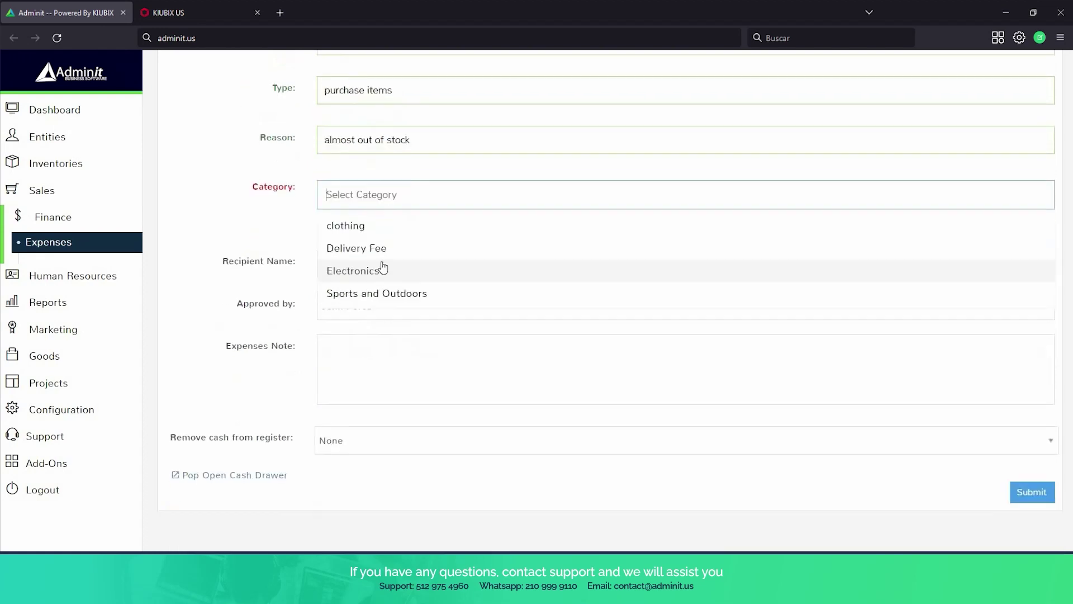
pyautogui.click(372, 231)
pyautogui.scroll(1, 307, 313)
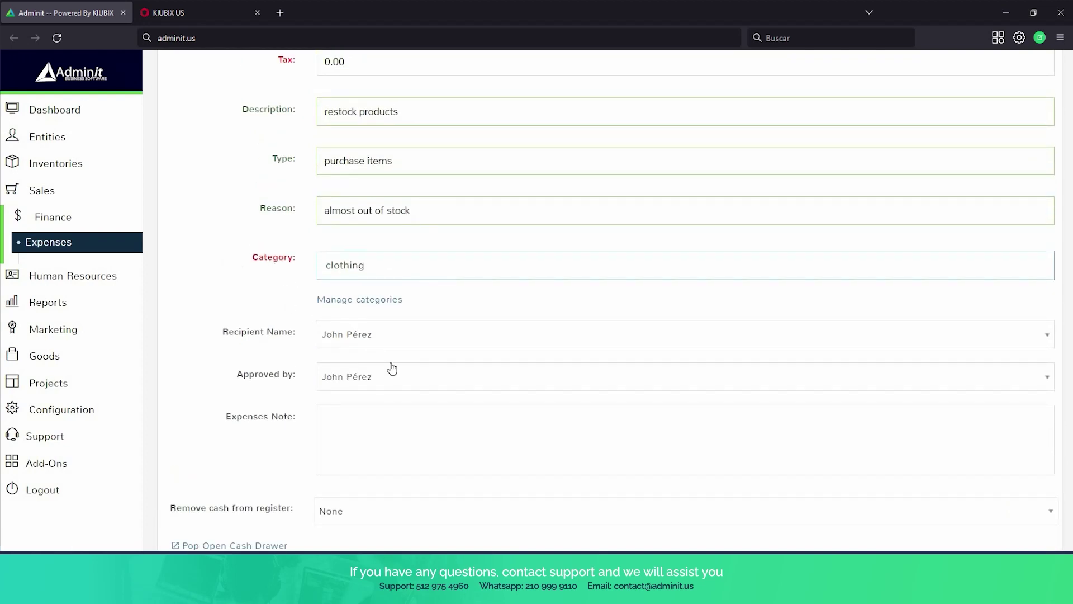
pyautogui.scroll(-1, 391, 365)
pyautogui.scroll(-1, 385, 357)
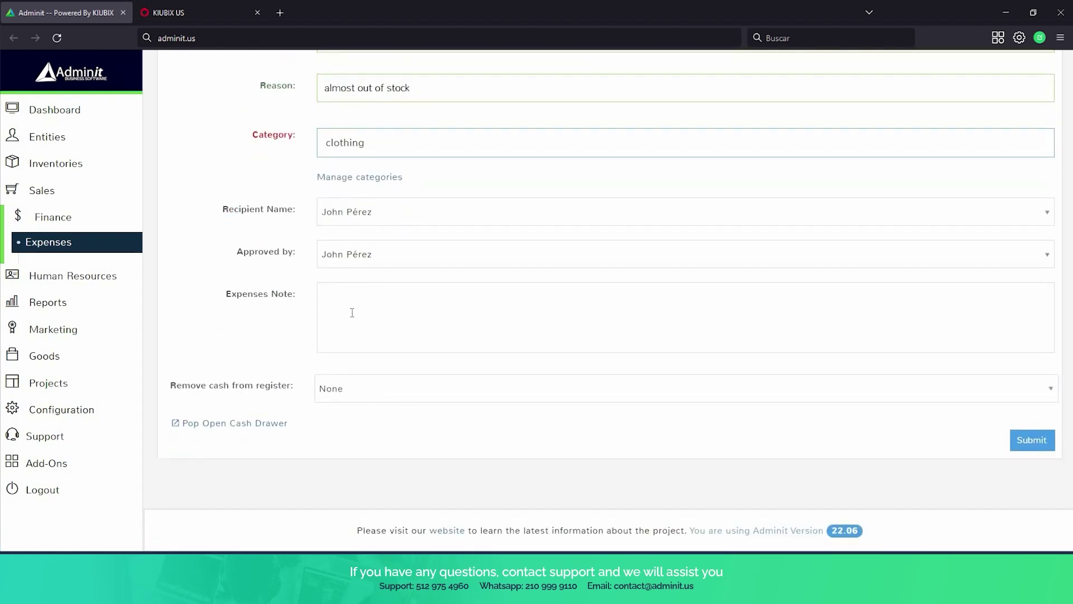
# Write the expense note 'I made this purchase because we are almost out of stock for this item'.
pyautogui.click(353, 313)
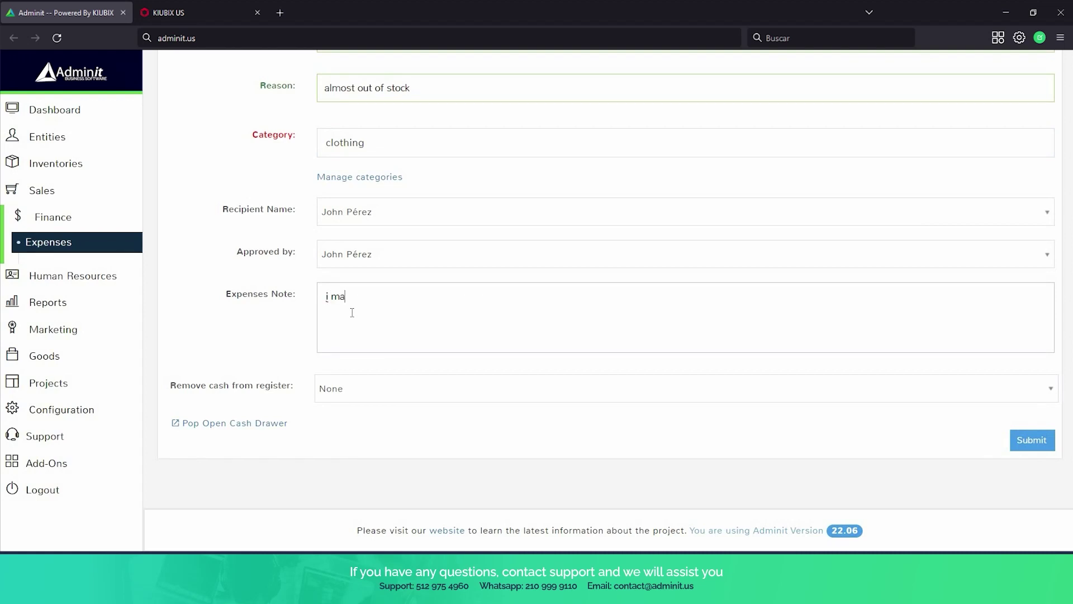
pyautogui.write('i ma')
pyautogui.press('BackSpace')
pyautogui.write('made this purchase because we a')
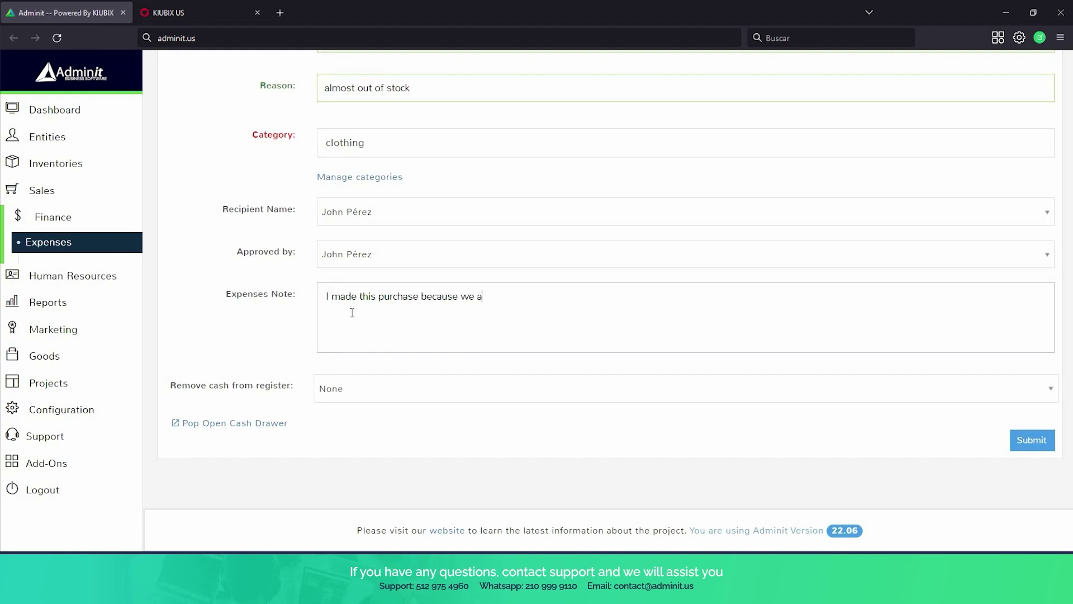
pyautogui.write('re almost out of stock fo')
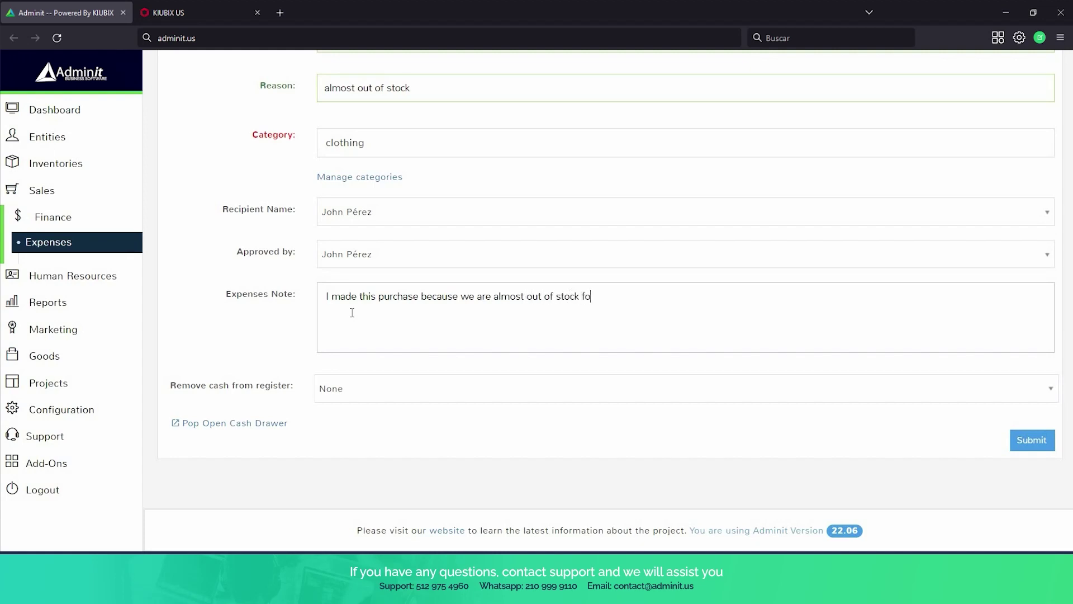
pyautogui.write('r this item')
# Take the cash from the Terminal 3 register, submit the expense, and return to Expenses.
pyautogui.click(582, 399)
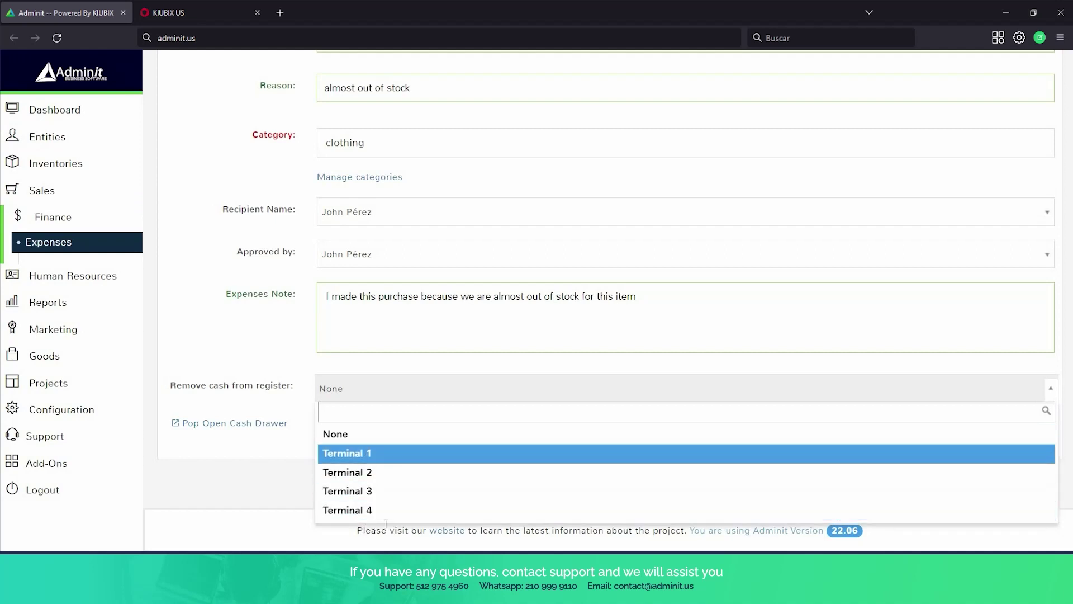
pyautogui.click(369, 491)
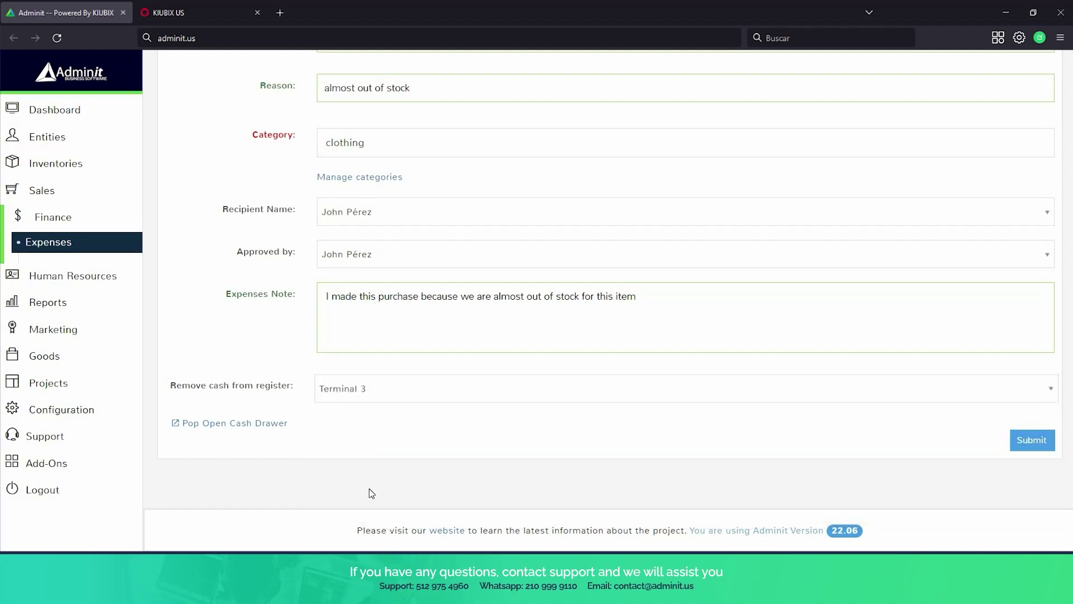
pyautogui.click(1027, 450)
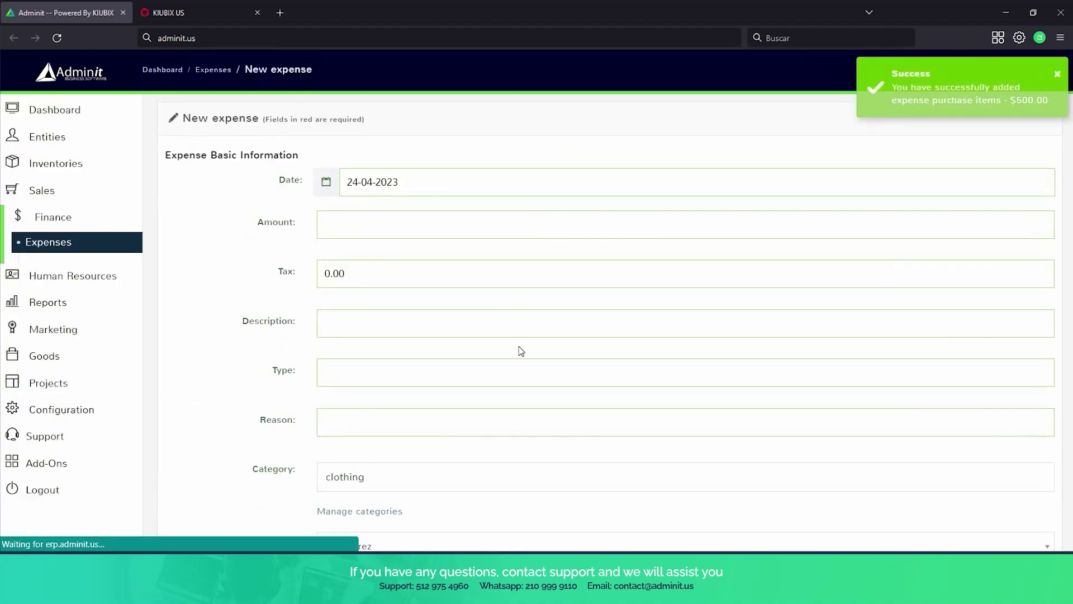
pyautogui.click(65, 242)
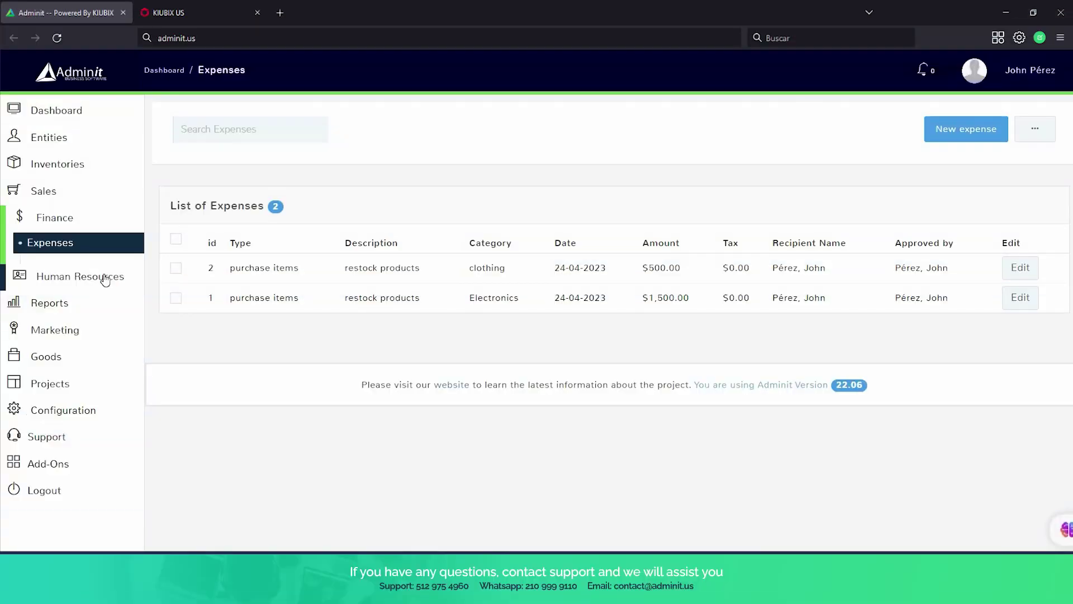
# Expand Human Resources in the sidebar and go to the Employees page.
pyautogui.click(104, 277)
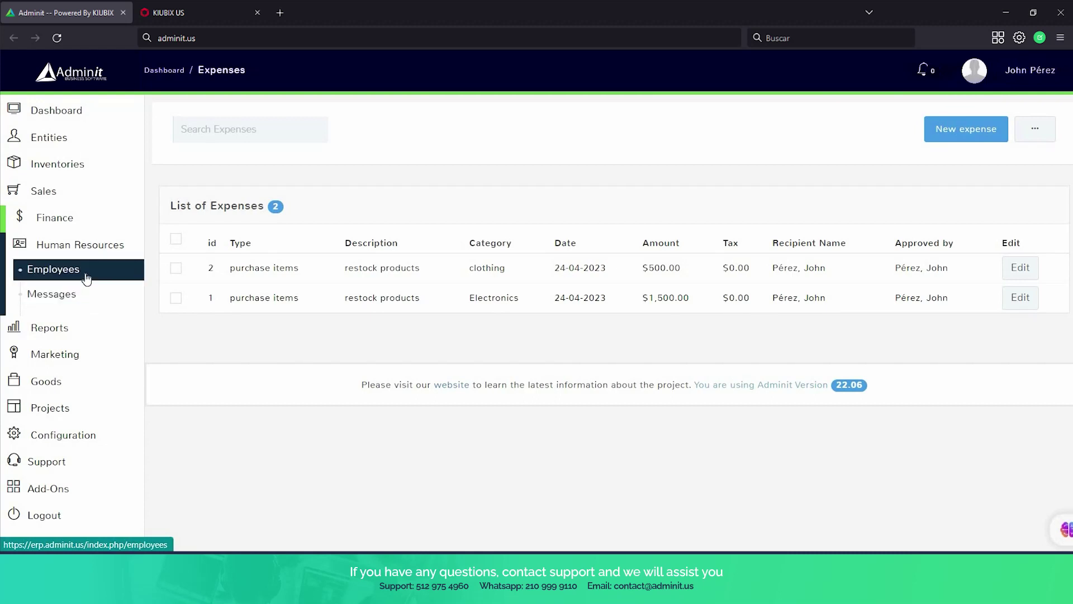
pyautogui.click(87, 277)
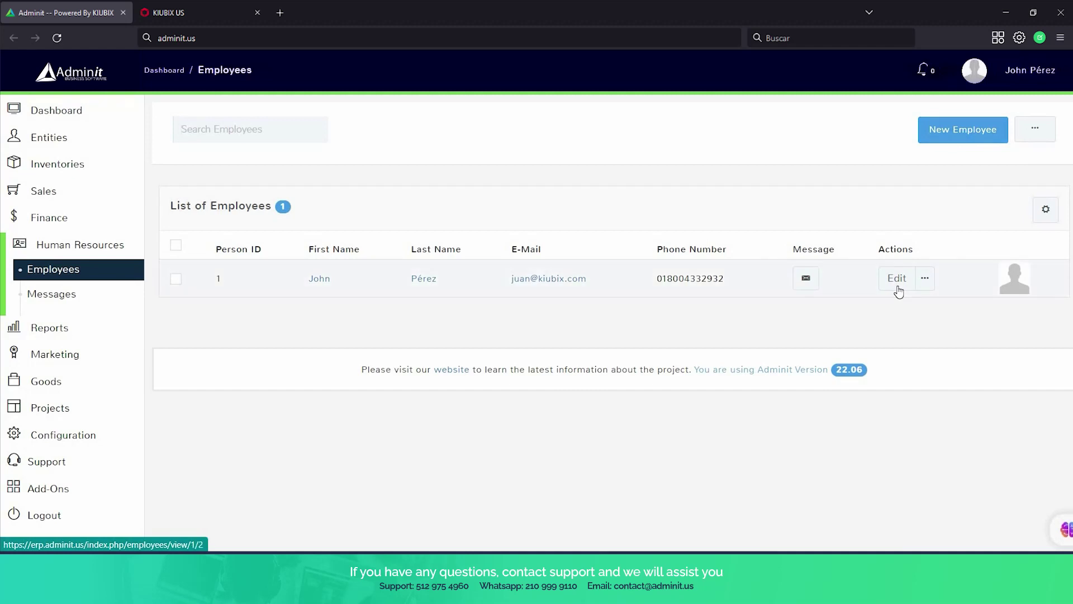
# Edit the employee and scroll through the form to the Login Info and Files sections.
pyautogui.click(892, 284)
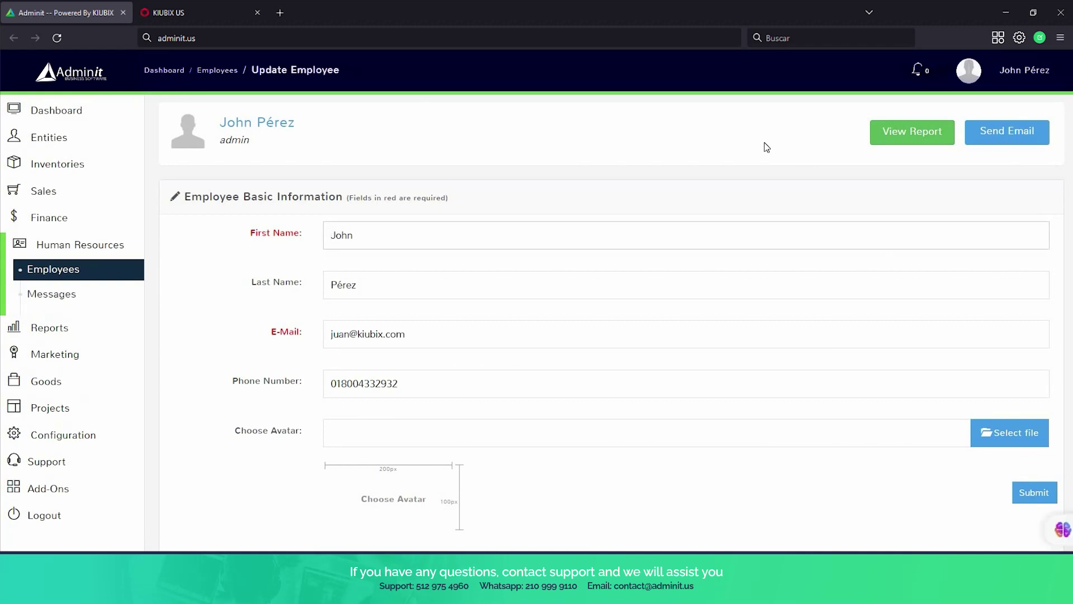
pyautogui.scroll(-3, 704, 157)
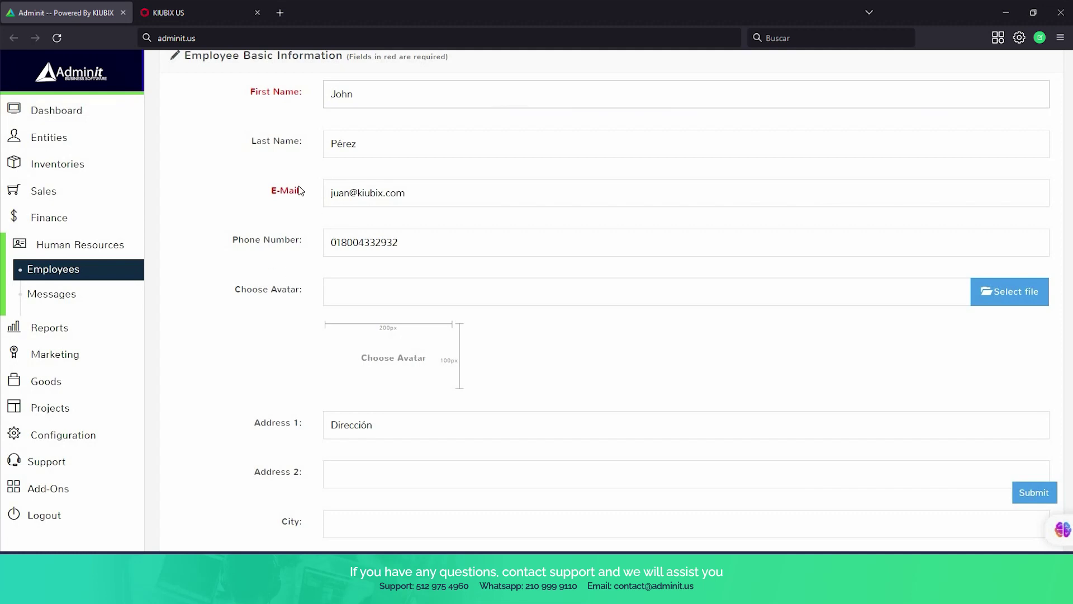
pyautogui.scroll(-1, 307, 195)
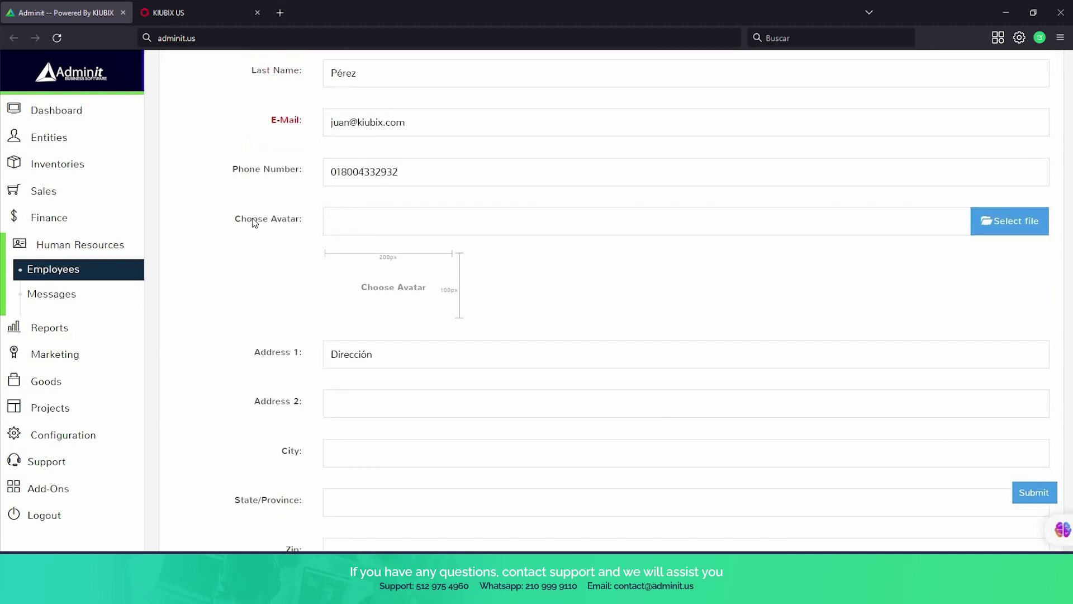
pyautogui.scroll(-4, 253, 222)
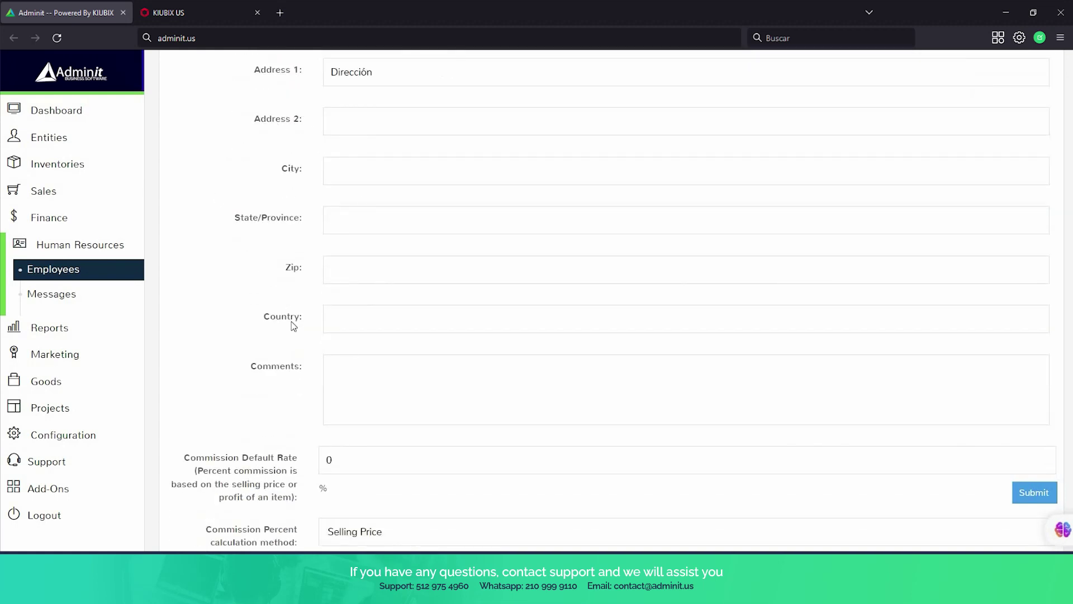
pyautogui.scroll(-3, 290, 321)
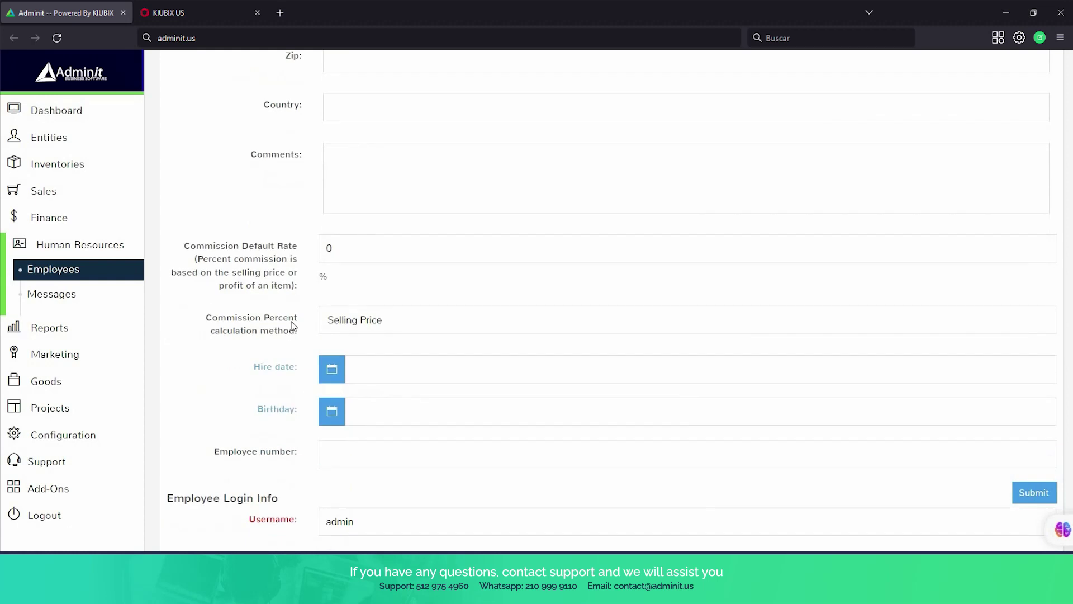
pyautogui.scroll(-1, 292, 326)
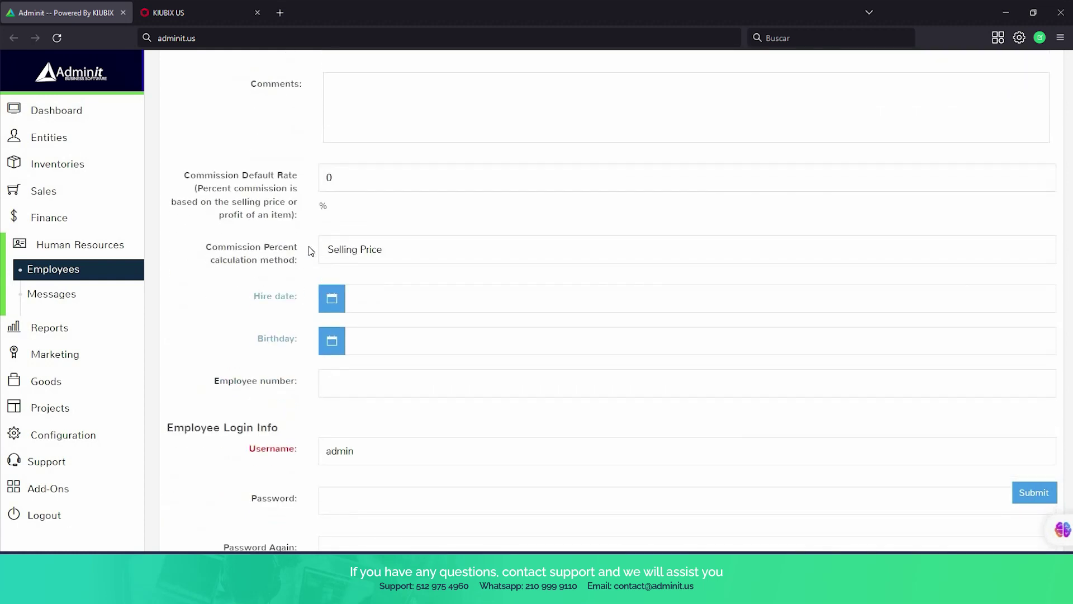
pyautogui.scroll(-3, 310, 250)
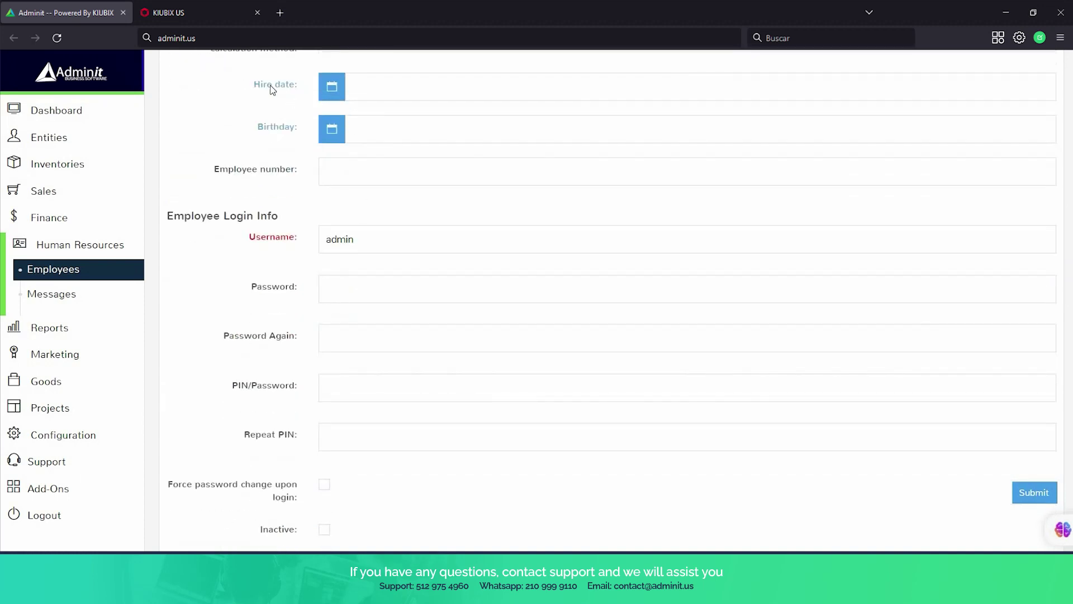
pyautogui.scroll(-1, 279, 115)
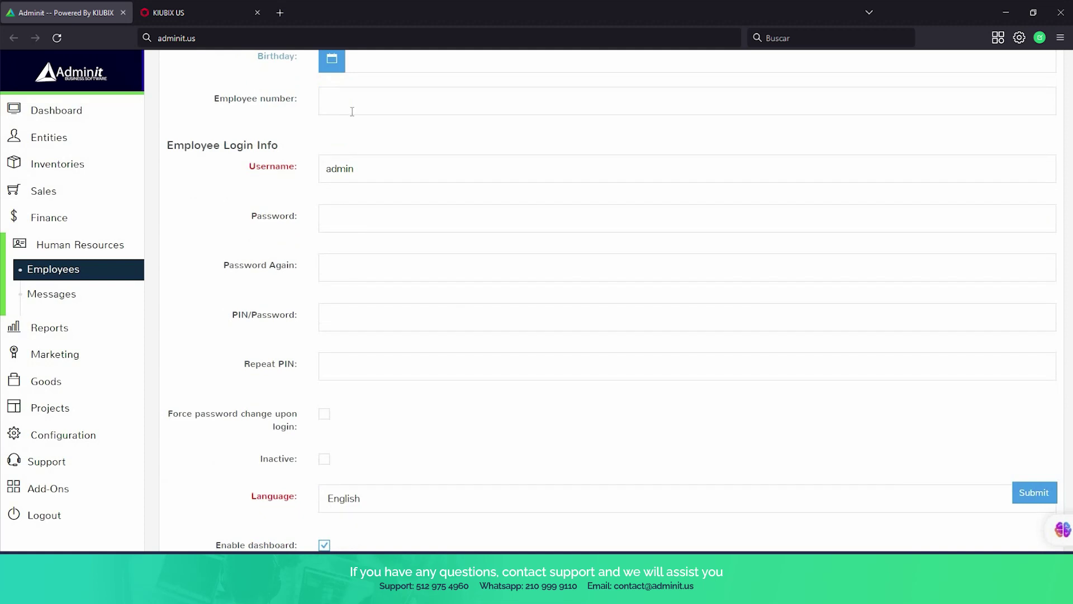
pyautogui.scroll(-1, 349, 113)
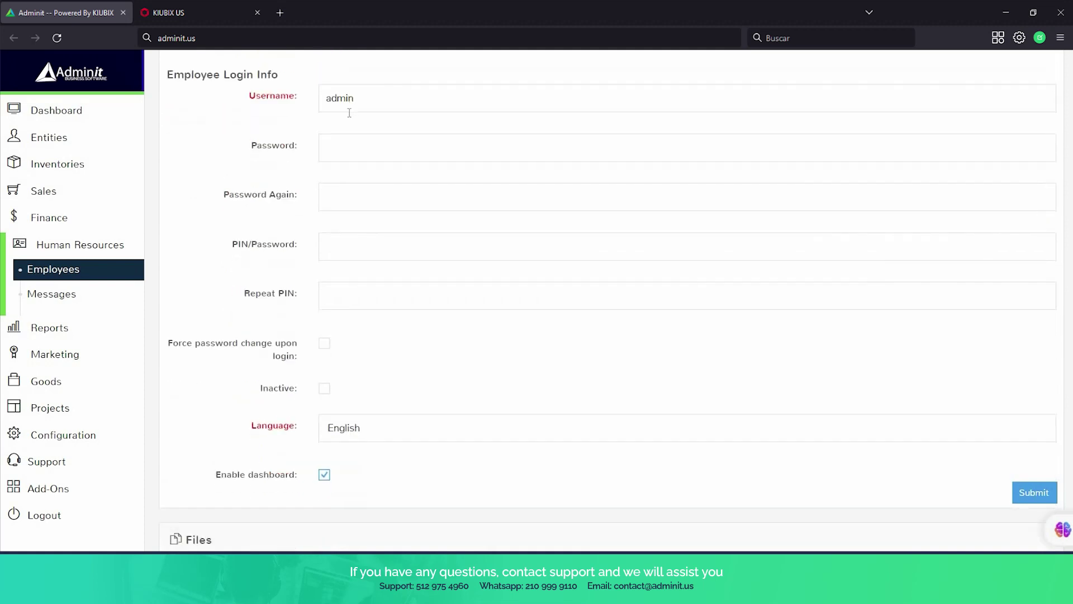
pyautogui.scroll(1, 349, 115)
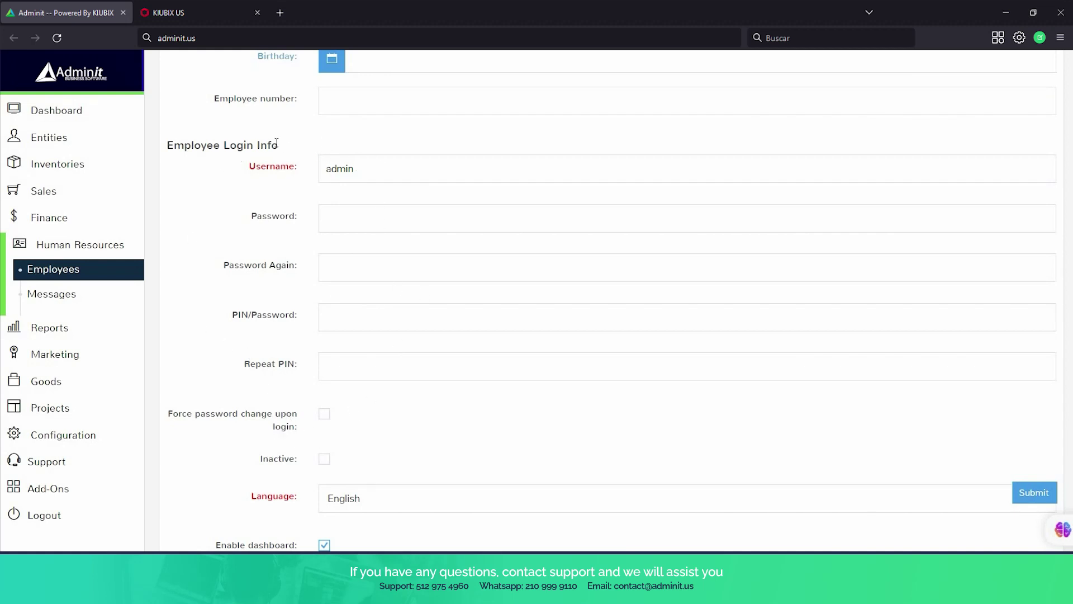
pyautogui.scroll(-4, 274, 148)
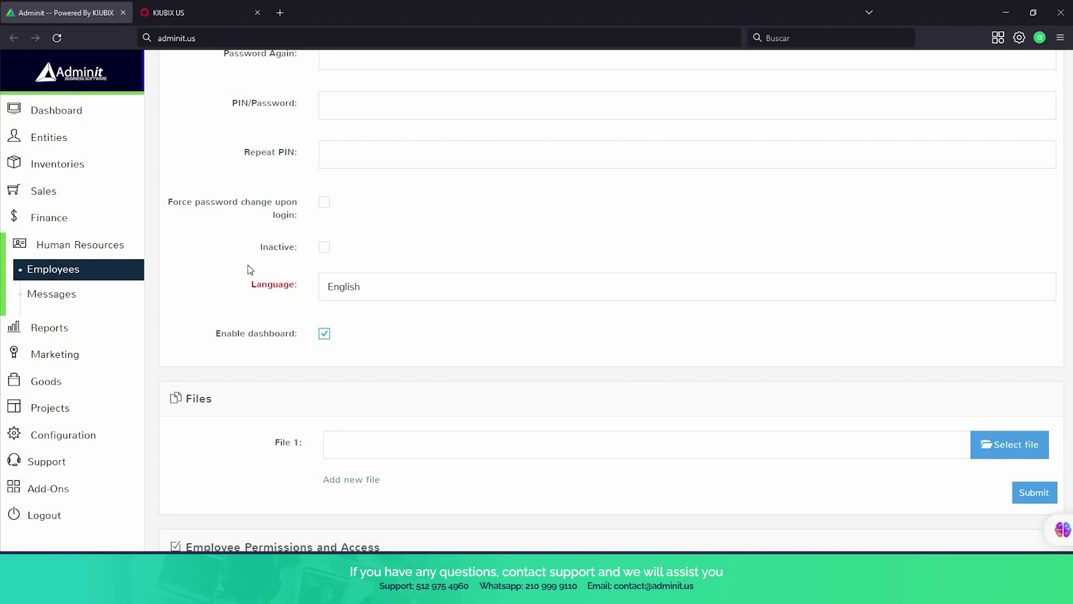
pyautogui.scroll(-3, 250, 270)
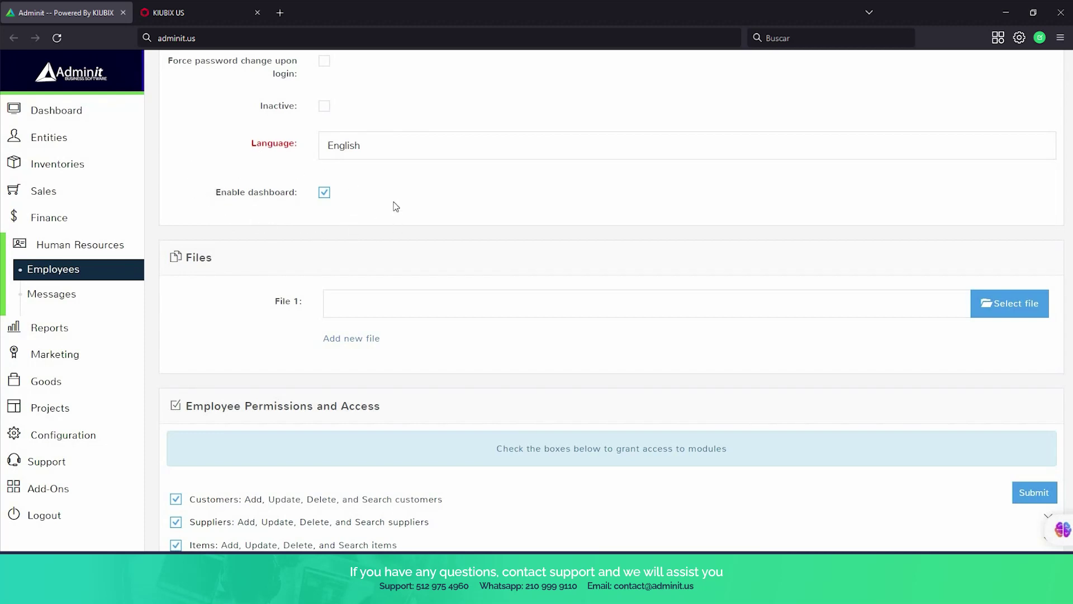
# Tick Gift Cards under Employee Permissions and Access, then scroll back up the form.
pyautogui.scroll(-2, 243, 216)
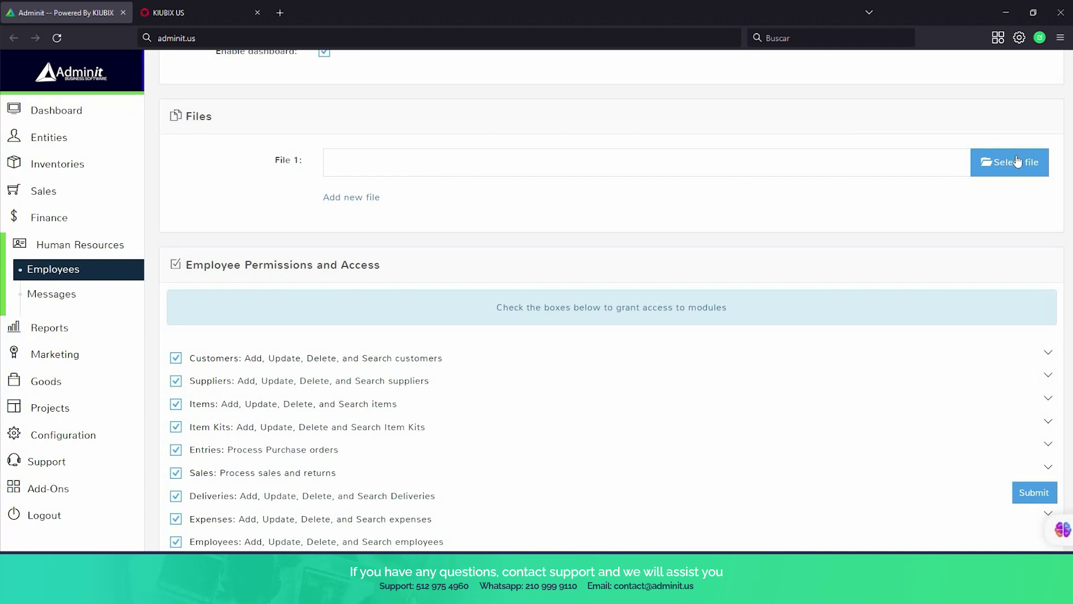
pyautogui.scroll(-4, 683, 142)
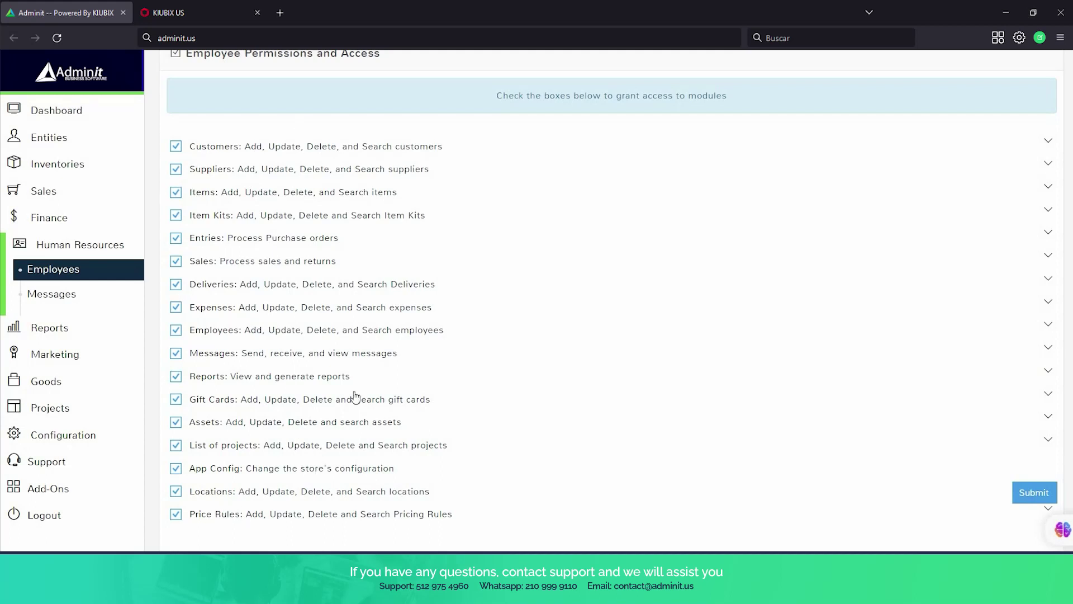
pyautogui.scroll(-1, 355, 391)
pyautogui.scroll(1, 347, 359)
pyautogui.scroll(-2, 324, 140)
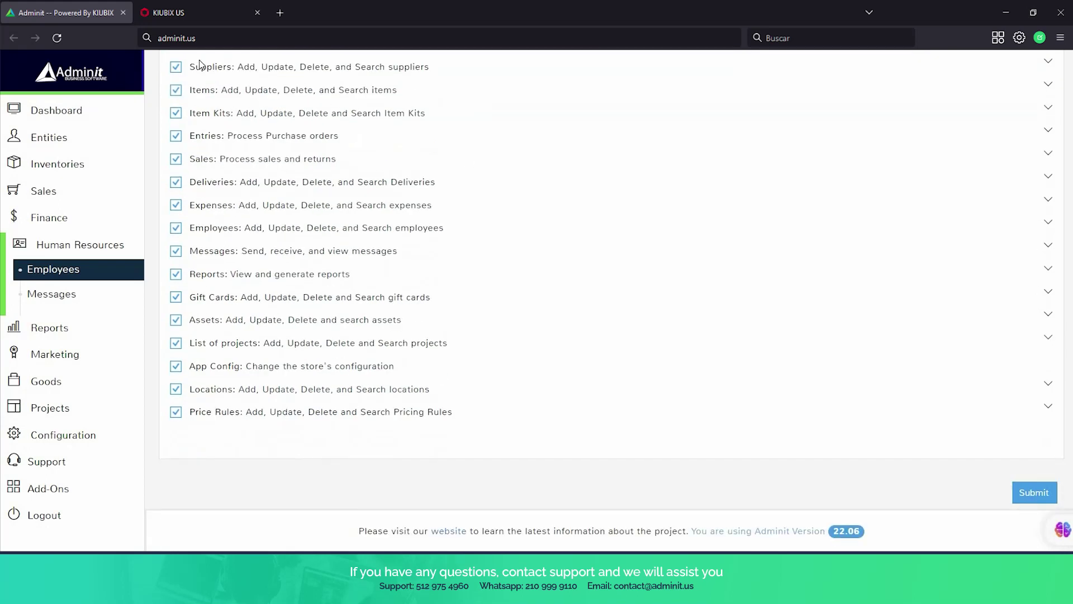
pyautogui.click(176, 297)
pyautogui.scroll(10, 369, 302)
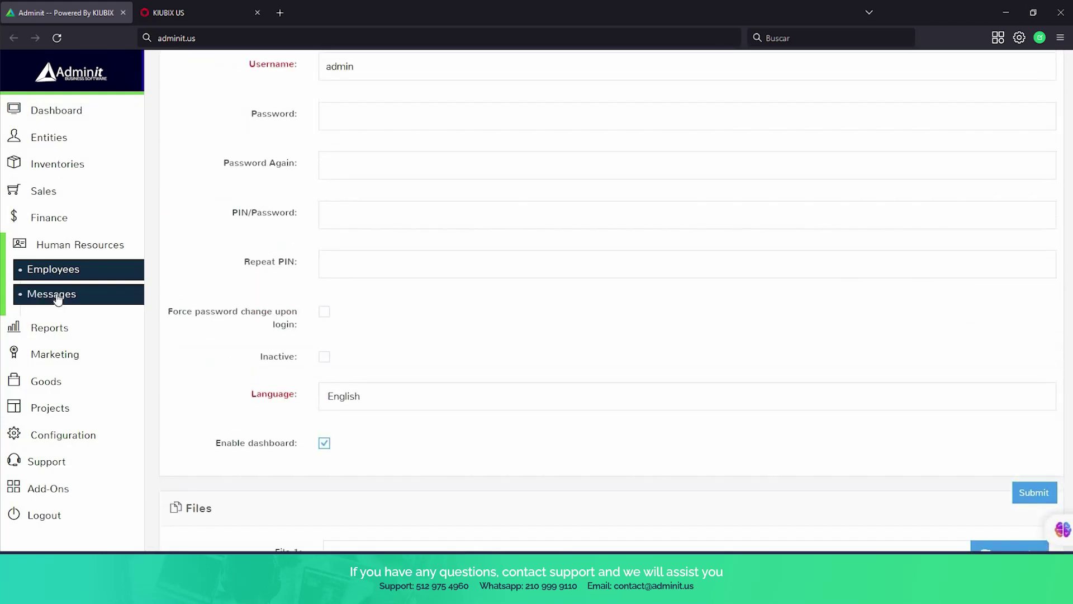
# Start a new message from the Messages area and add the employee as recipient.
pyautogui.click(58, 299)
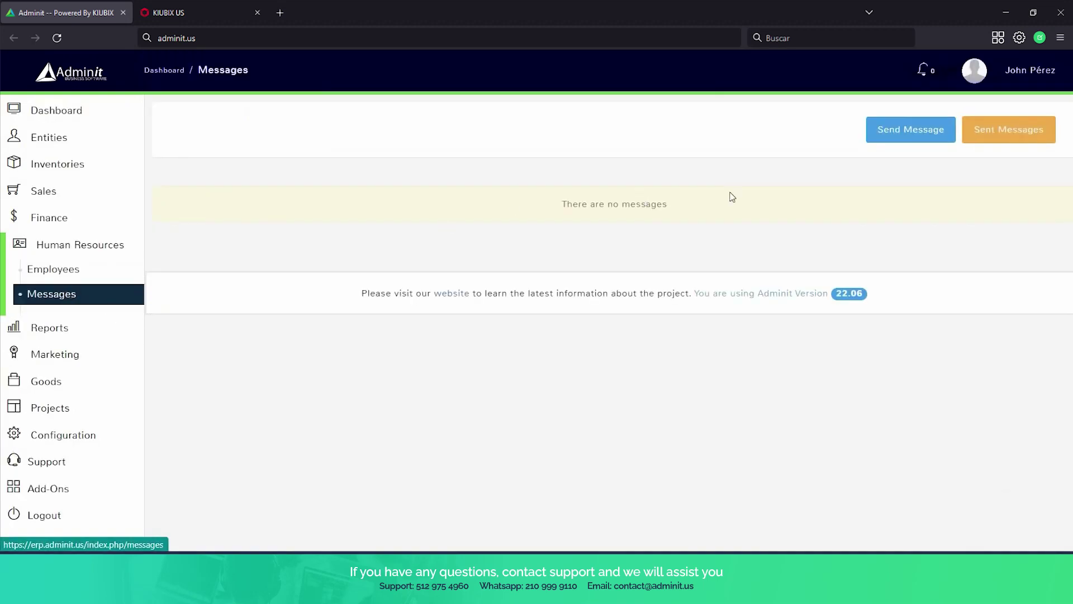
pyautogui.click(910, 134)
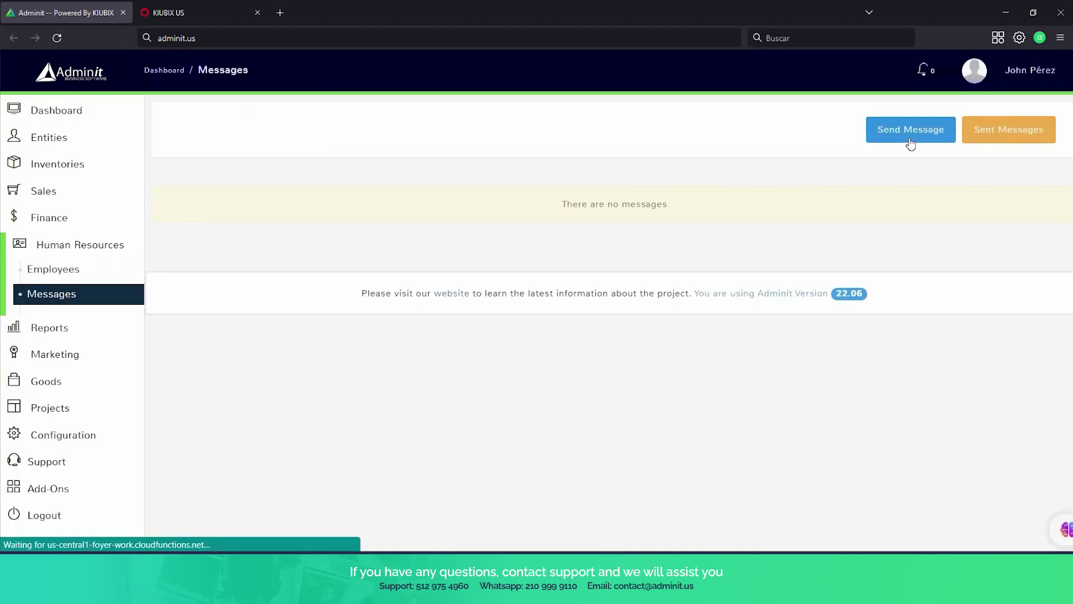
pyautogui.click(494, 238)
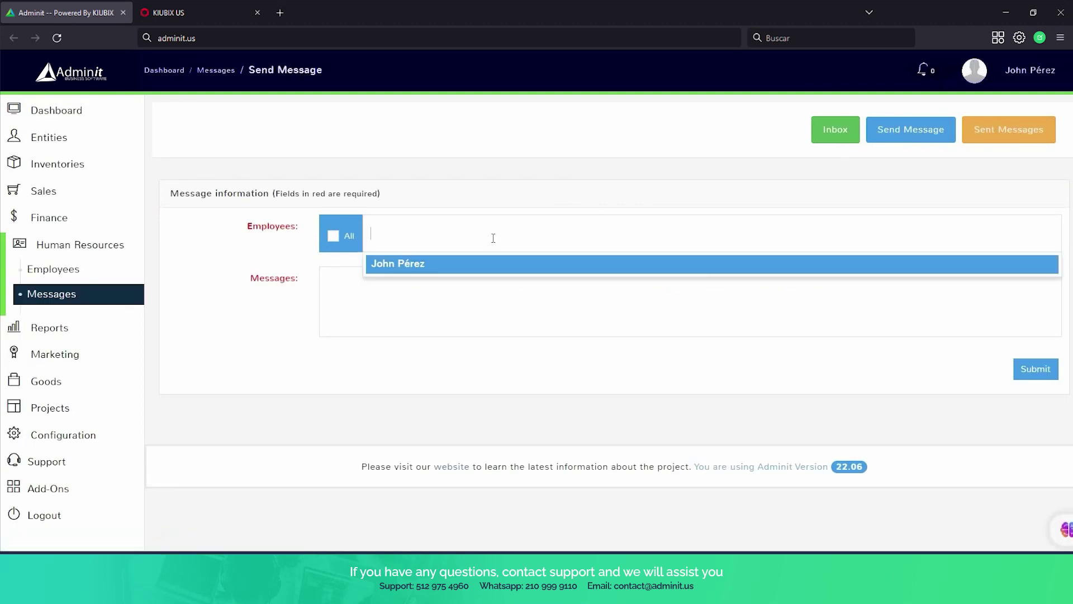
pyautogui.click(462, 268)
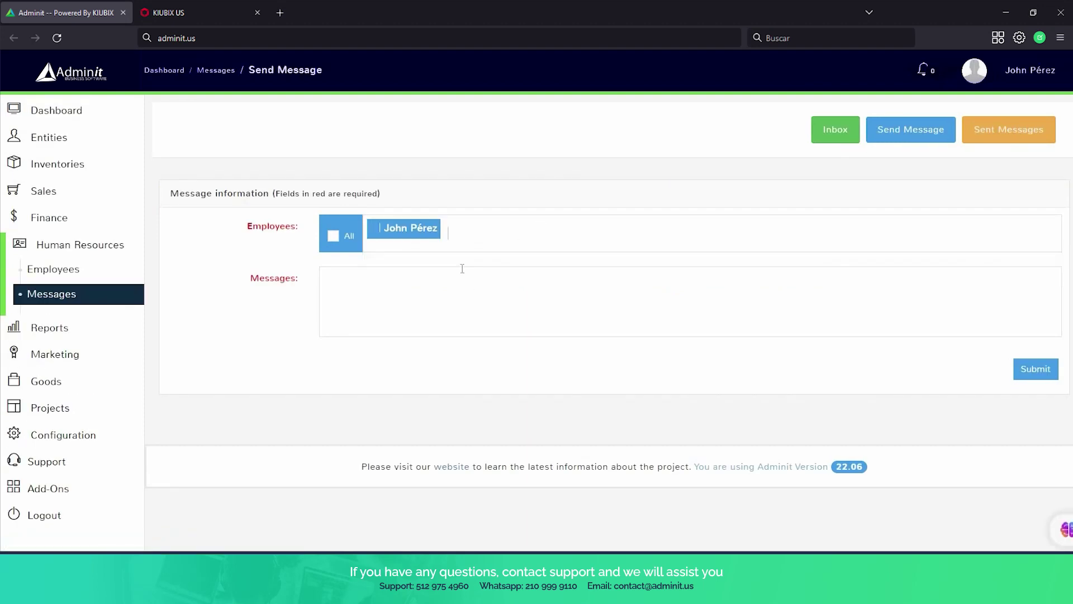
# Type test text 'asfasf', address the message to All employees, then delete the text.
pyautogui.click(469, 291)
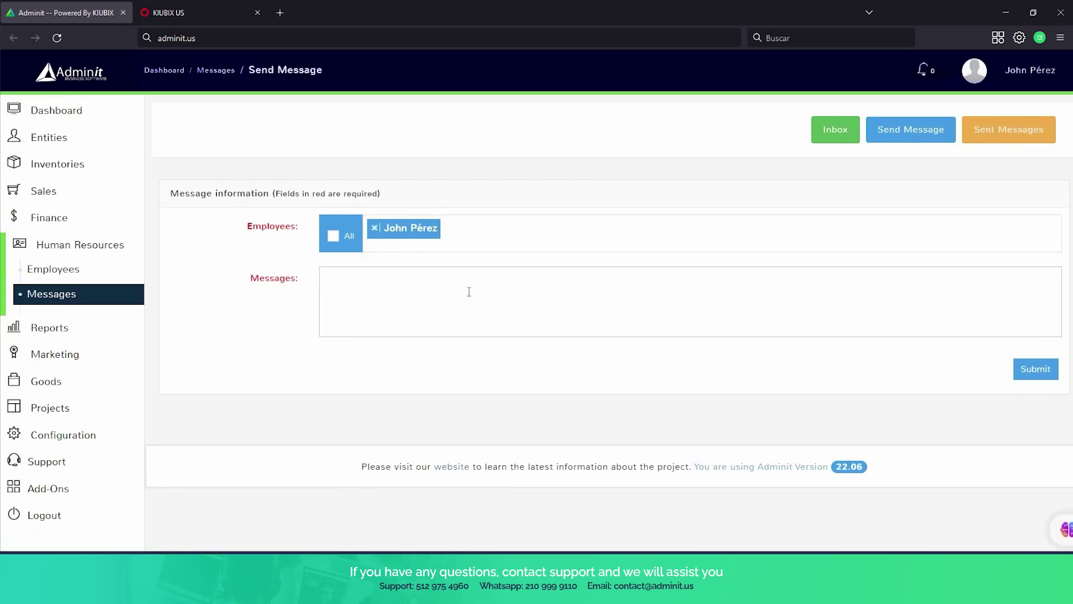
pyautogui.write('asfasf')
pyautogui.click(334, 241)
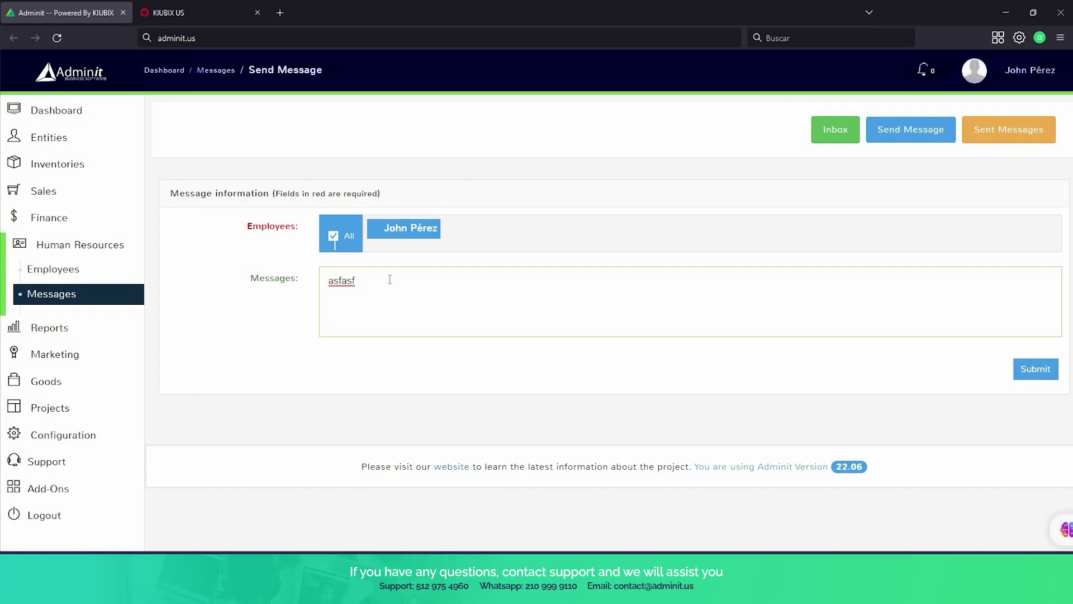
pyautogui.moveTo(390, 278); pyautogui.dragTo(247, 288)
pyautogui.press('BackSpace')
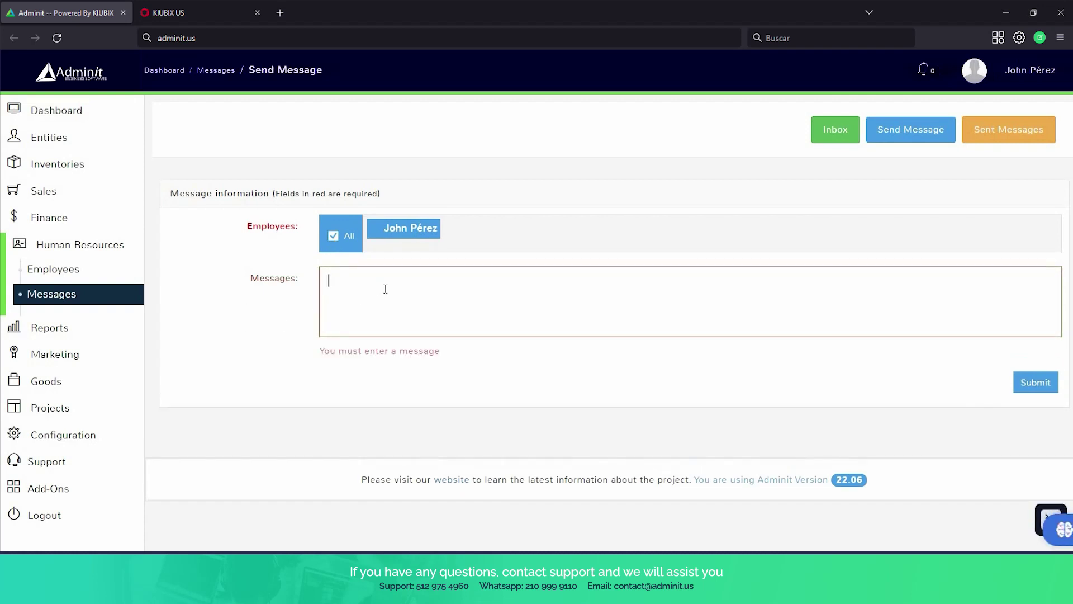
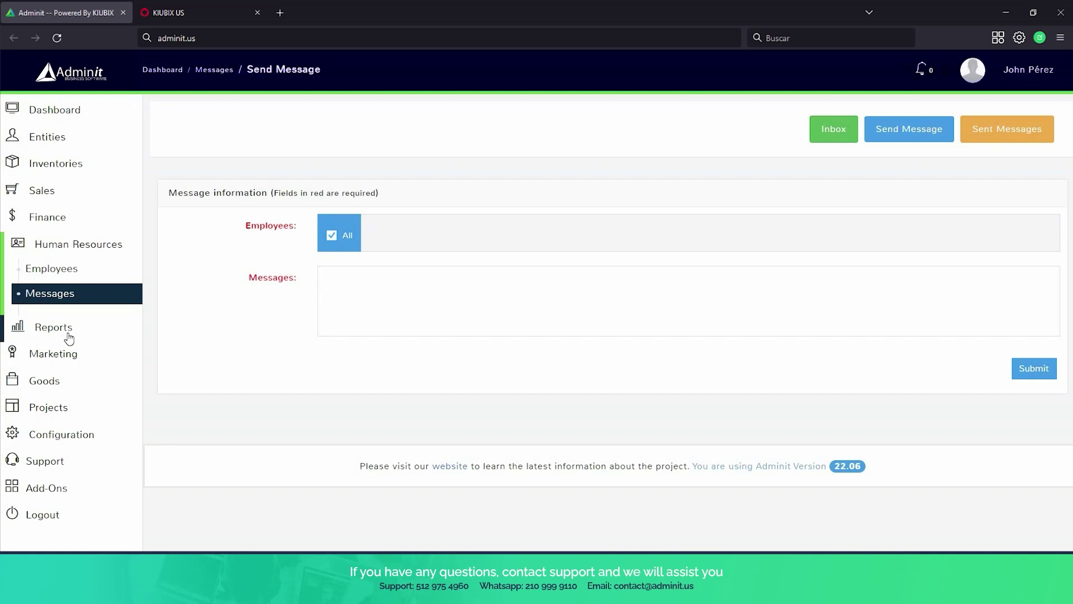
# Expand Reports in the sidebar and open the All Reports overview.
pyautogui.click(68, 336)
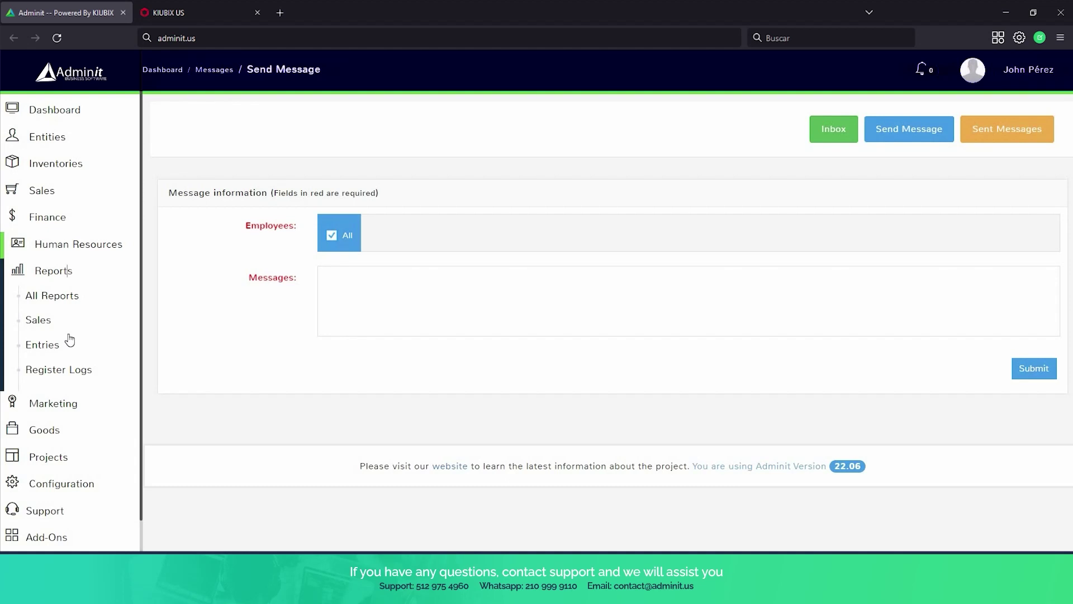
pyautogui.click(81, 306)
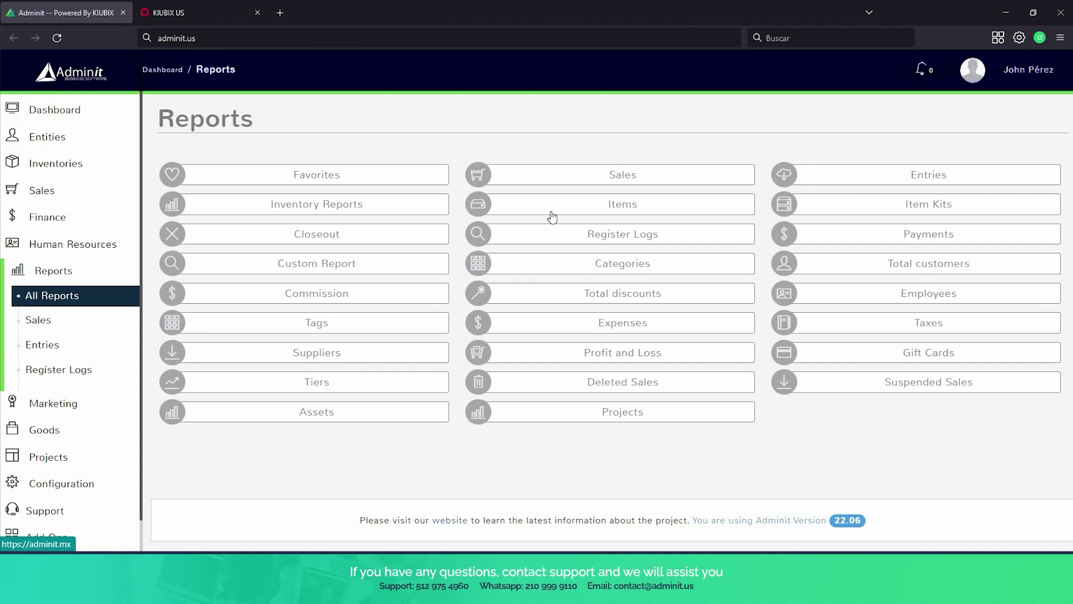
# Open the Detailed Reports setup form from the Sales report card's dropdown.
pyautogui.click(554, 179)
pyautogui.scroll(-2, 553, 232)
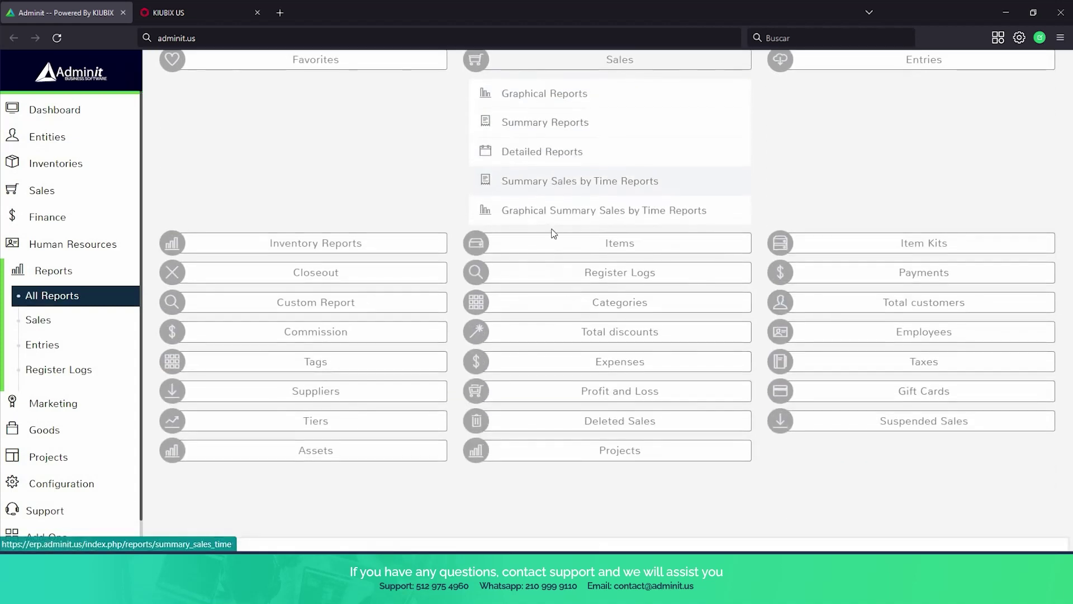
pyautogui.scroll(2, 553, 246)
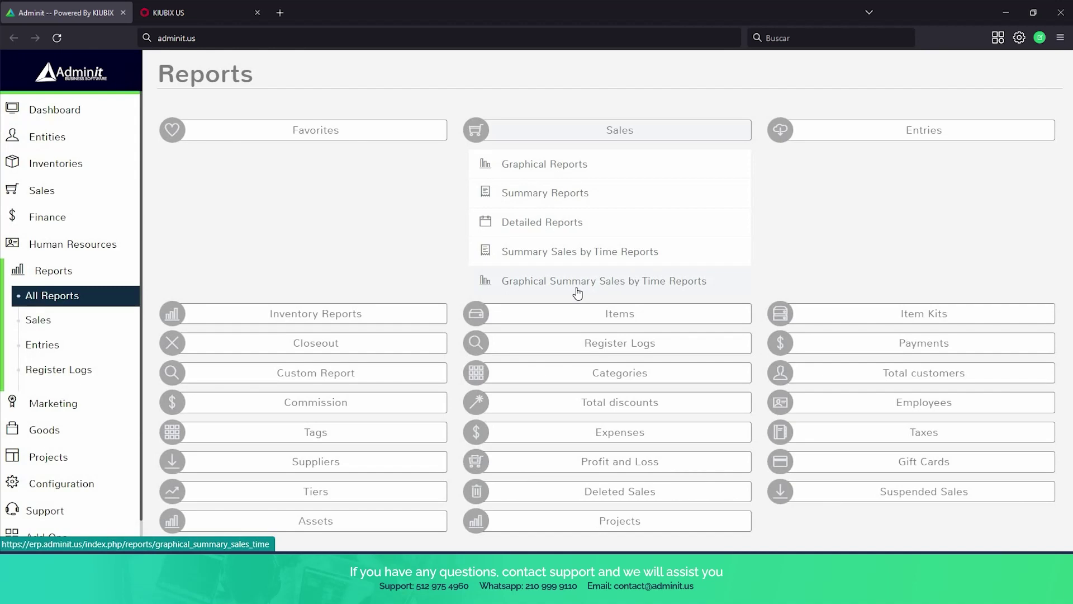
pyautogui.click(582, 226)
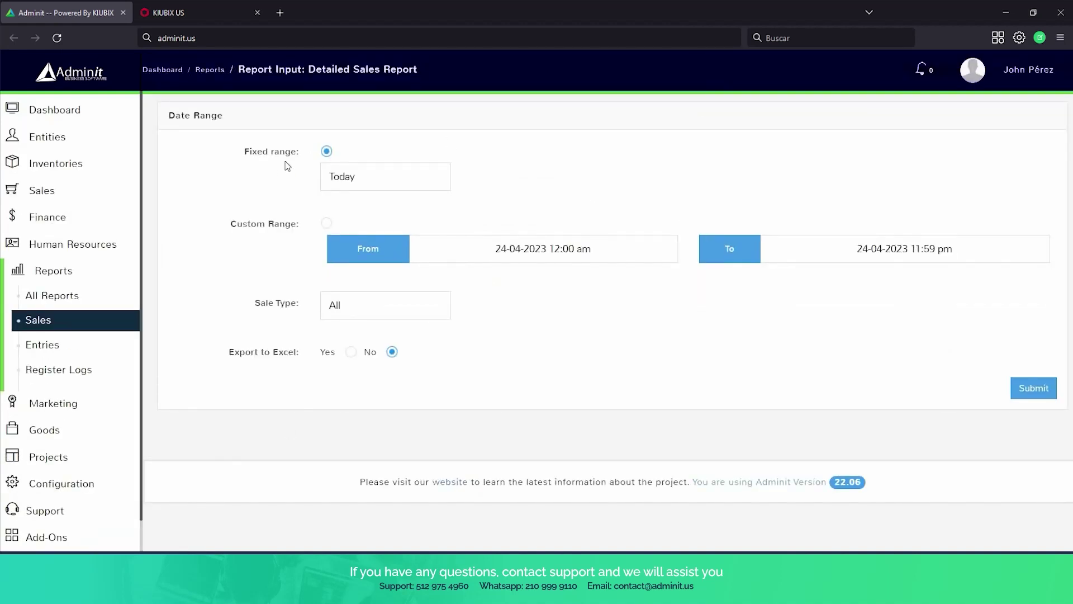
# Generate the Detailed Sales Report for the Last 7 Days with sale type All.
pyautogui.click(388, 189)
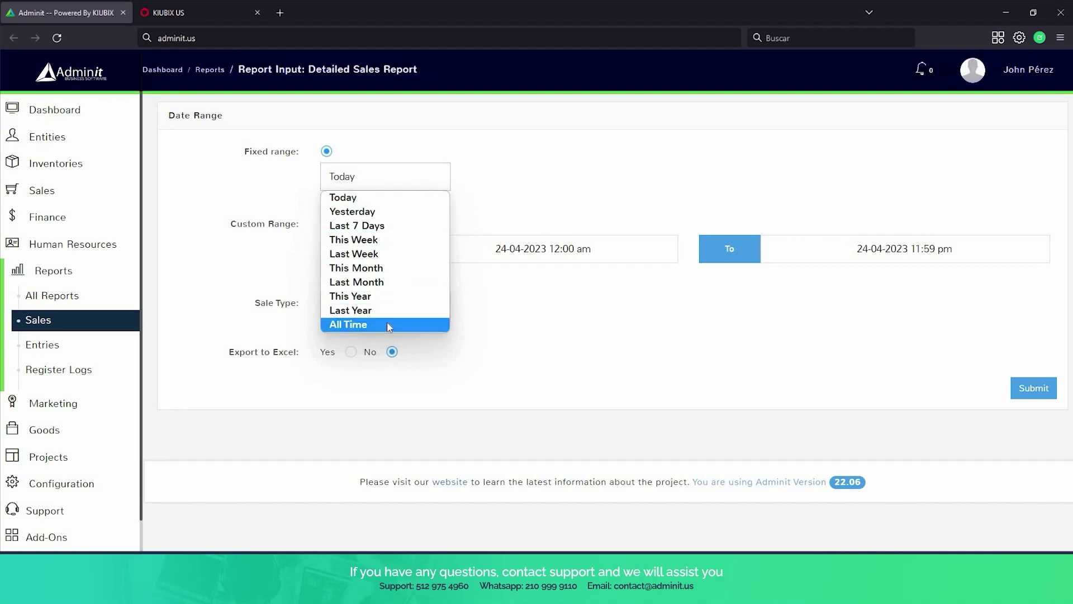
pyautogui.click(393, 230)
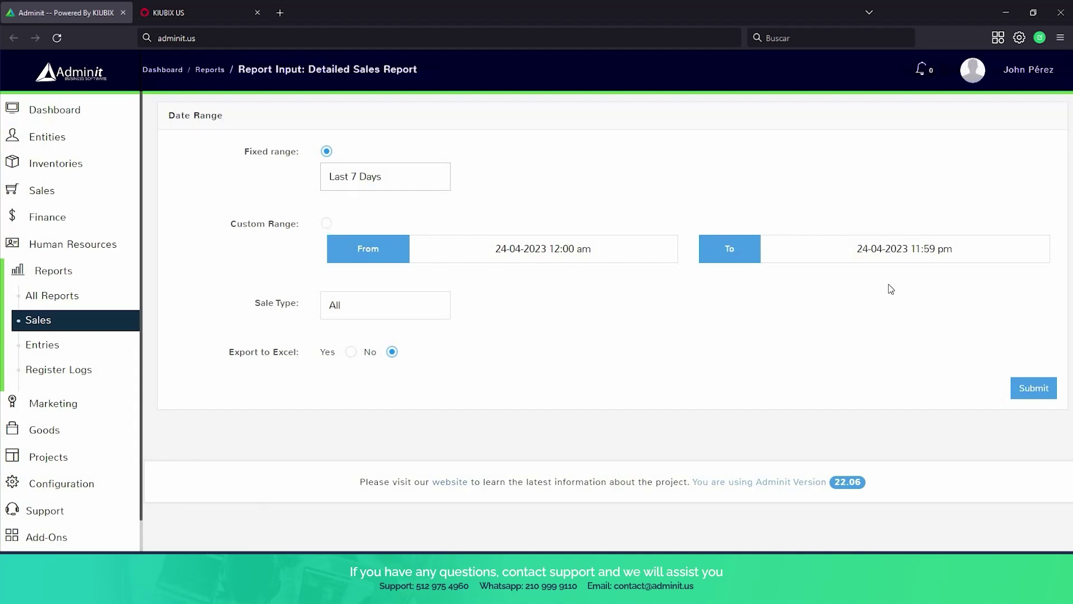
pyautogui.click(397, 311)
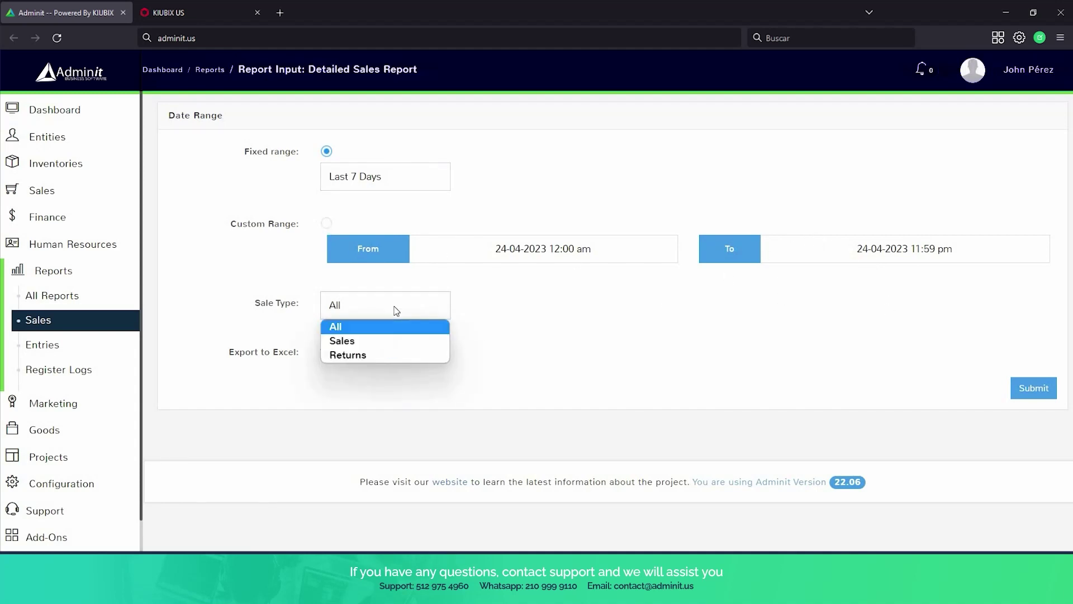
pyautogui.click(350, 327)
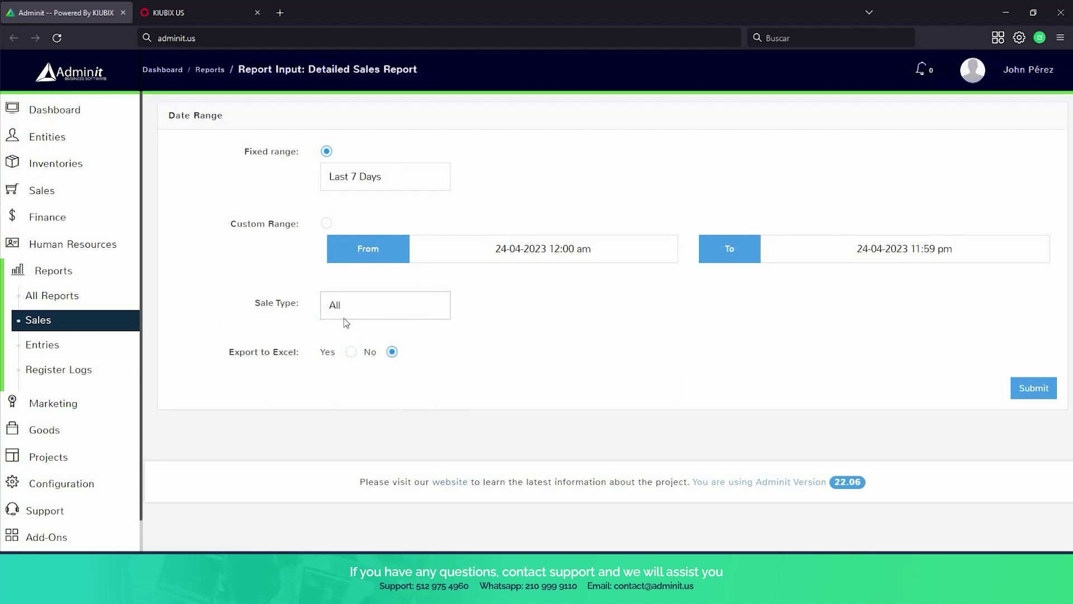
pyautogui.click(1031, 402)
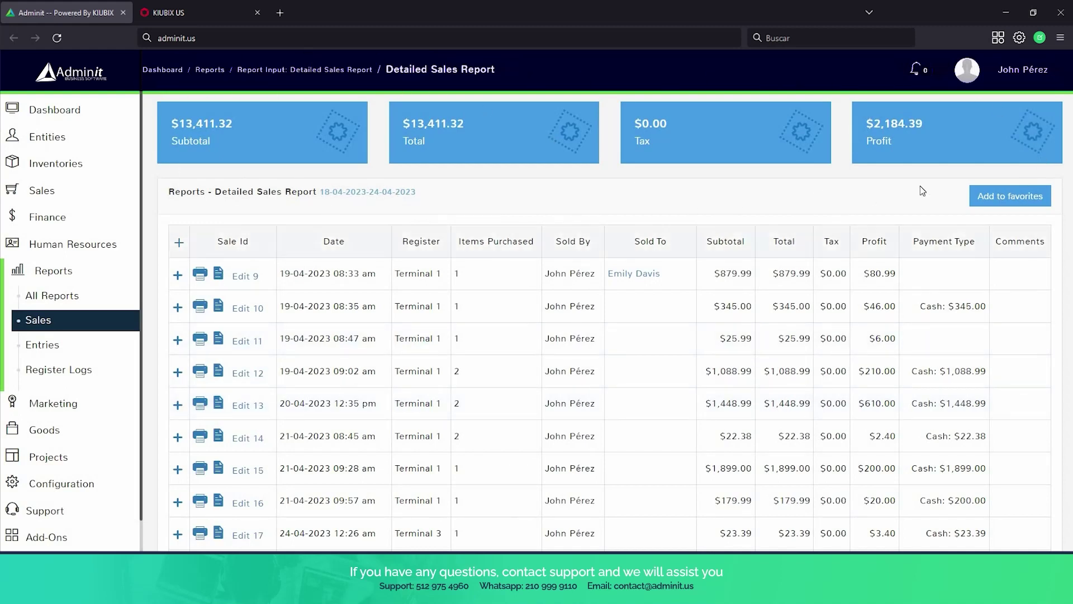
# Scroll through the detailed sales report rows, then go back to All Reports.
pyautogui.scroll(-2, 740, 106)
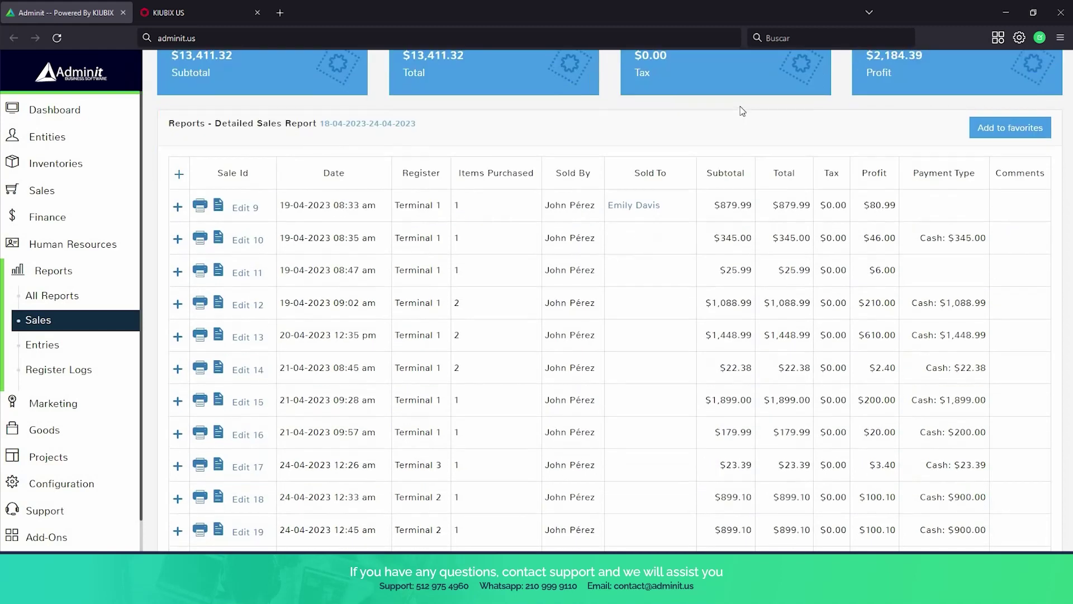
pyautogui.scroll(-2, 608, 63)
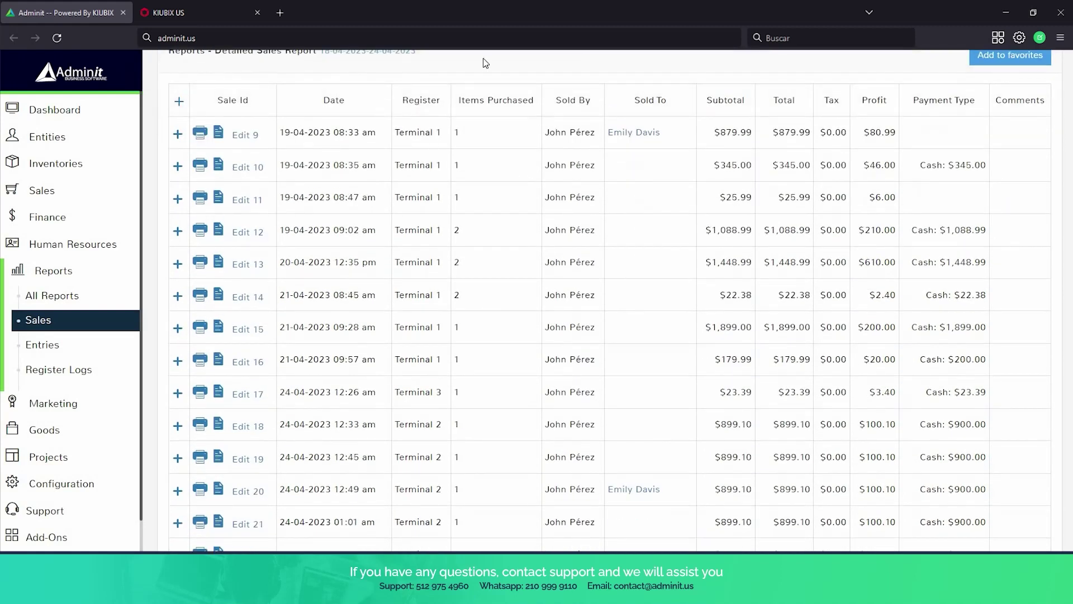
pyautogui.scroll(1, 485, 63)
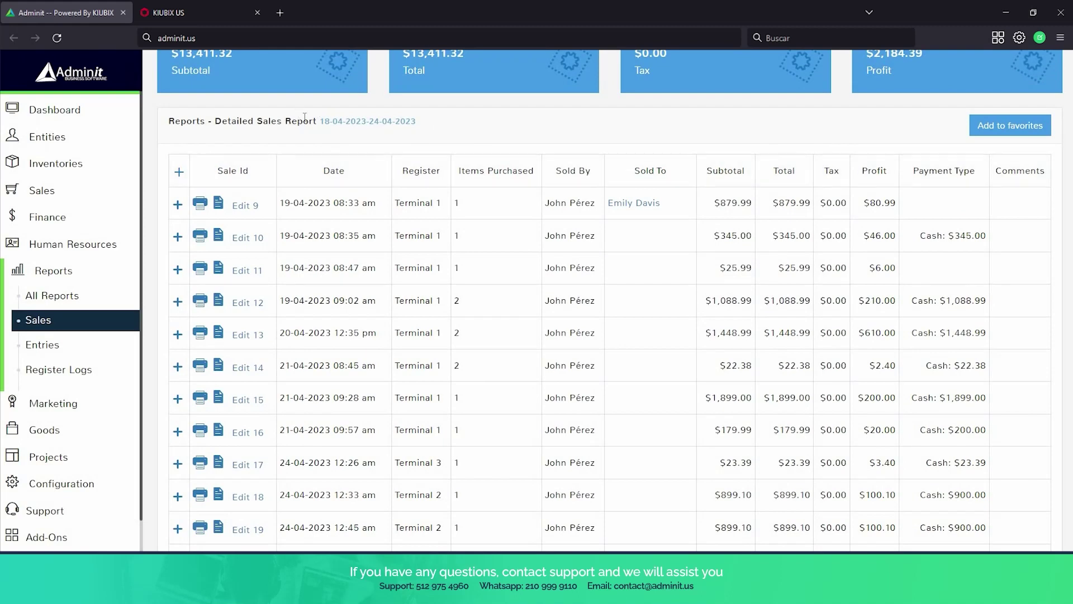
pyautogui.scroll(-1, 324, 129)
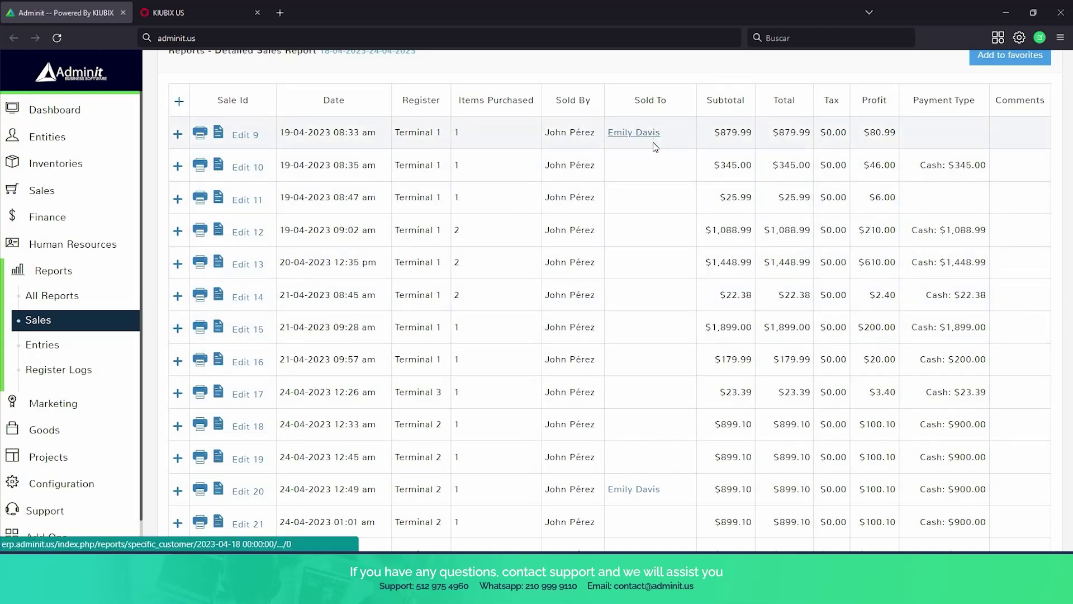
pyautogui.scroll(-2, 653, 142)
pyautogui.scroll(2, 653, 142)
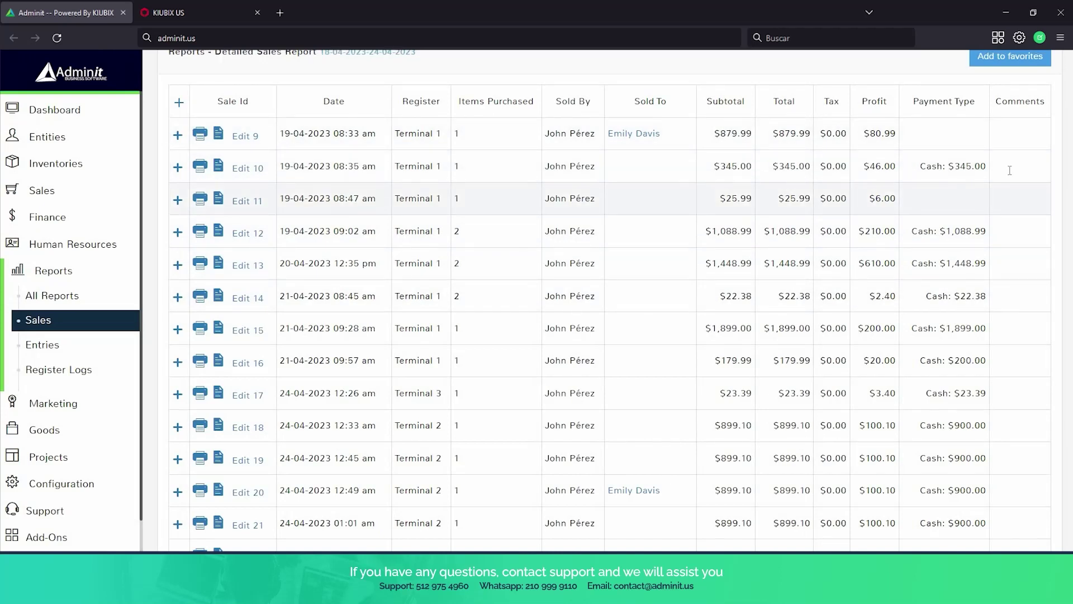
pyautogui.scroll(1, 1010, 170)
pyautogui.scroll(-5, 791, 187)
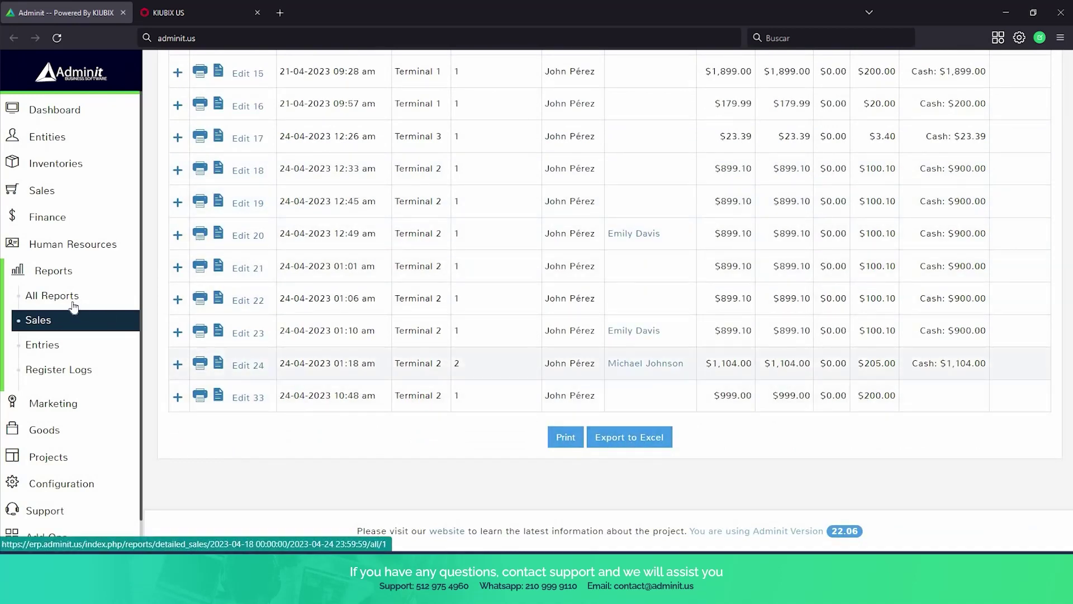
pyautogui.click(73, 305)
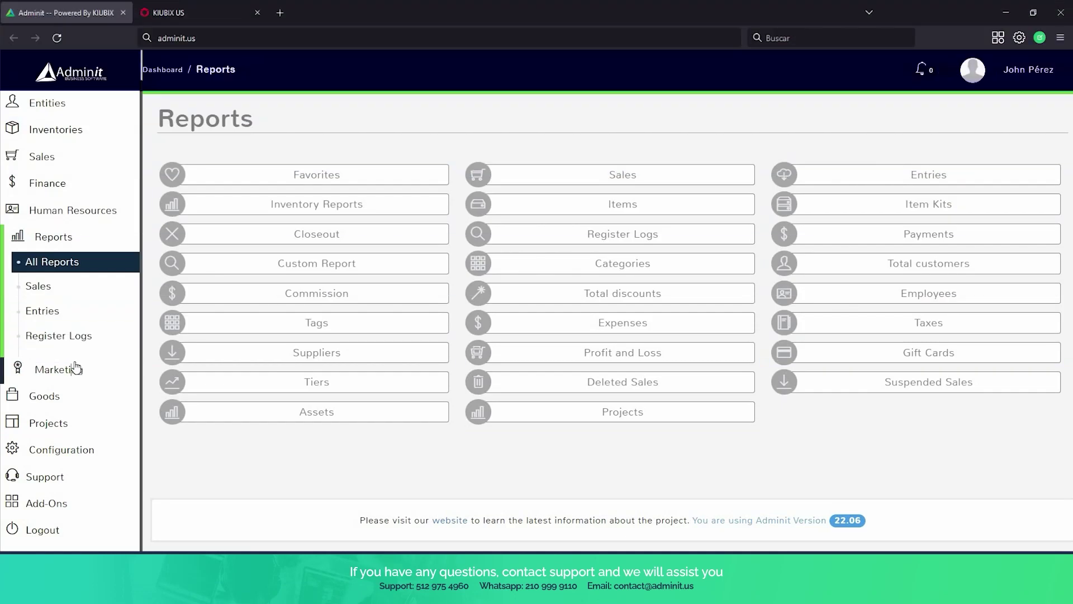
# Start a new gift card from Marketing > Gift Cards and enter its card number.
pyautogui.click(77, 368)
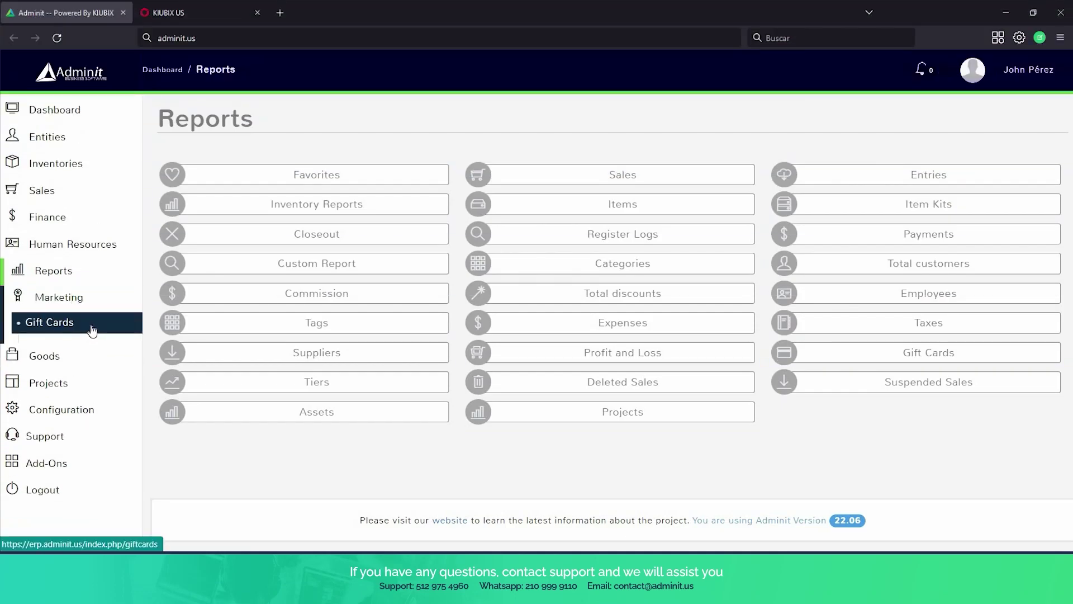
pyautogui.click(92, 330)
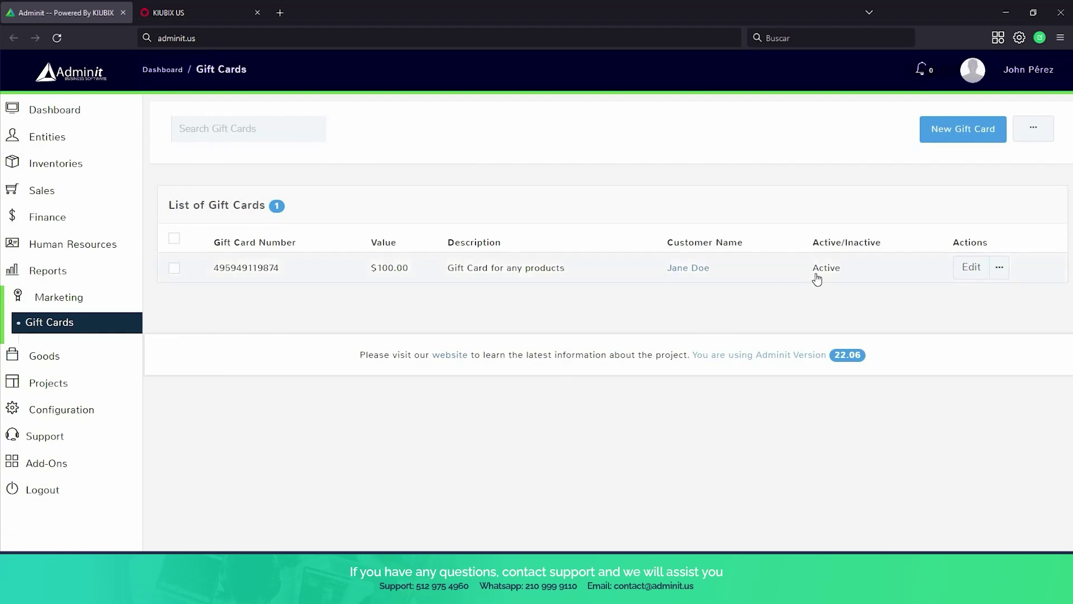
pyautogui.click(934, 139)
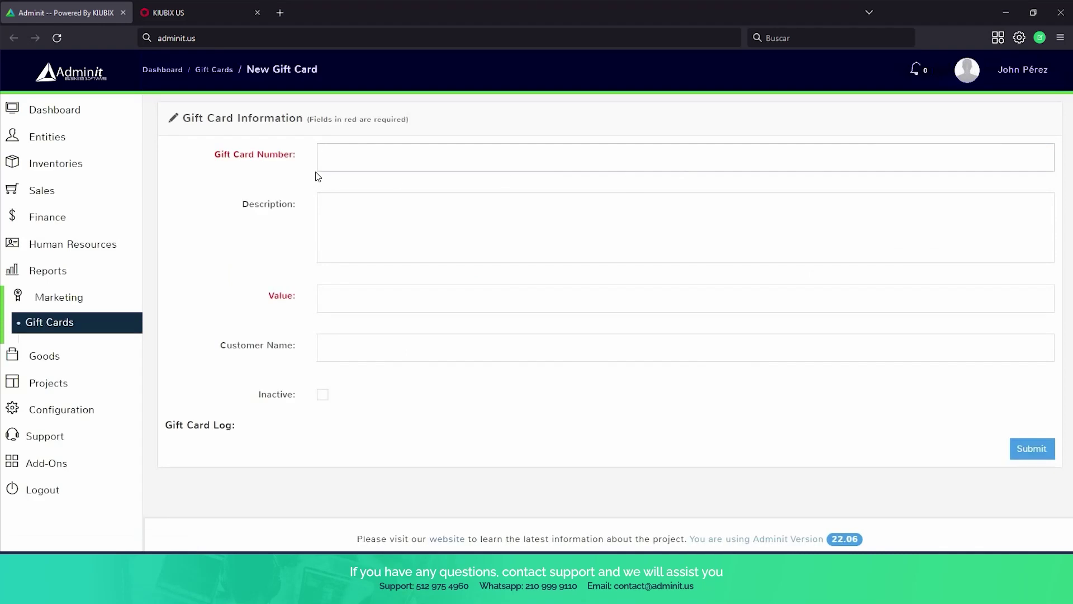
pyautogui.click(324, 158)
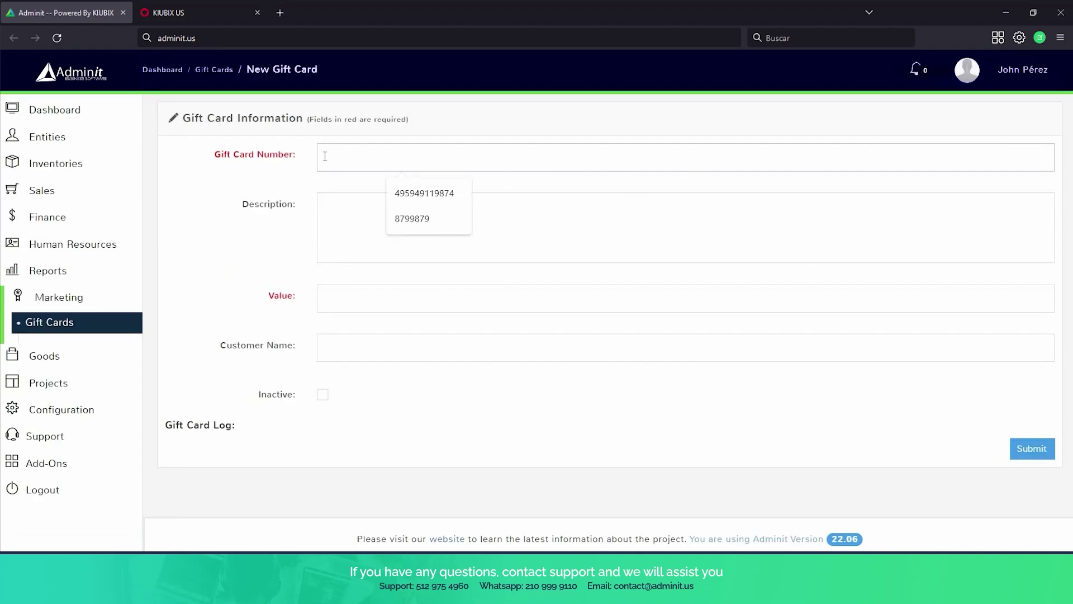
pyautogui.write('98498495')
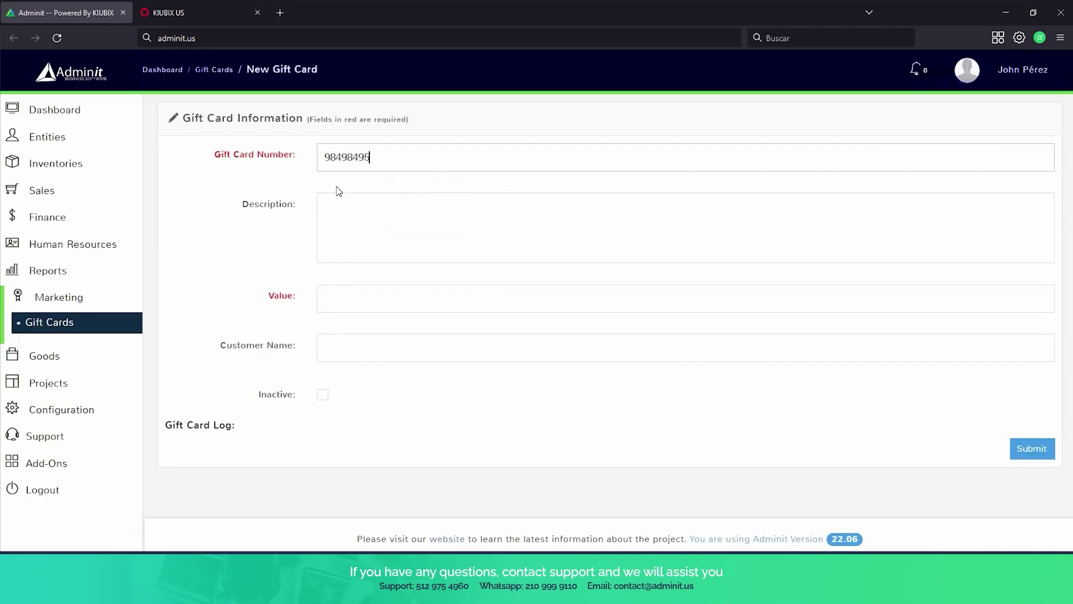
pyautogui.click(362, 206)
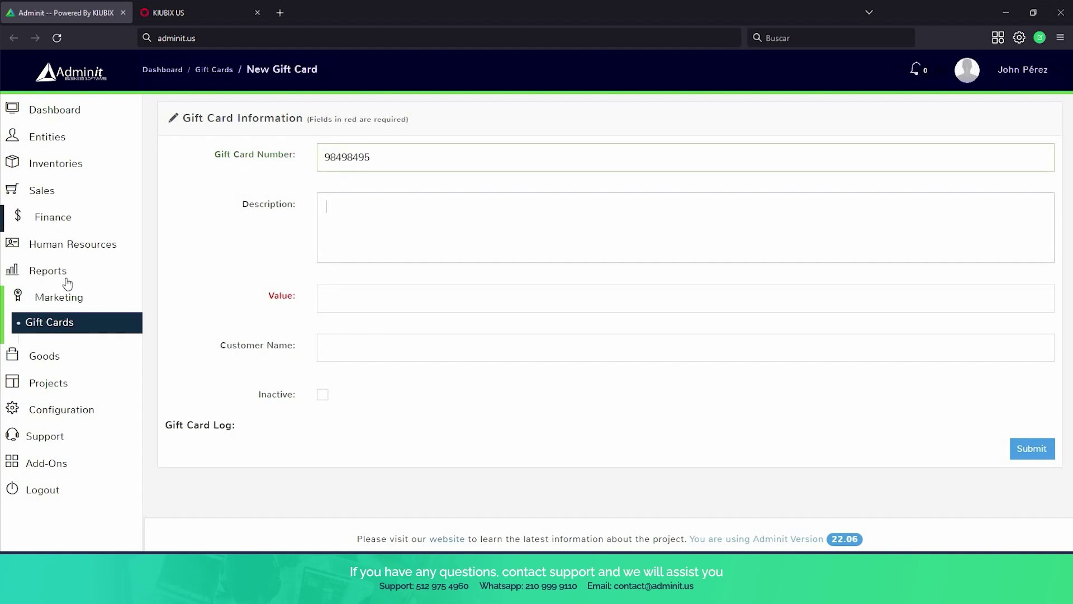
# Give the card a $50 value, assign the existing customer, save, and return to the list.
pyautogui.click(397, 307)
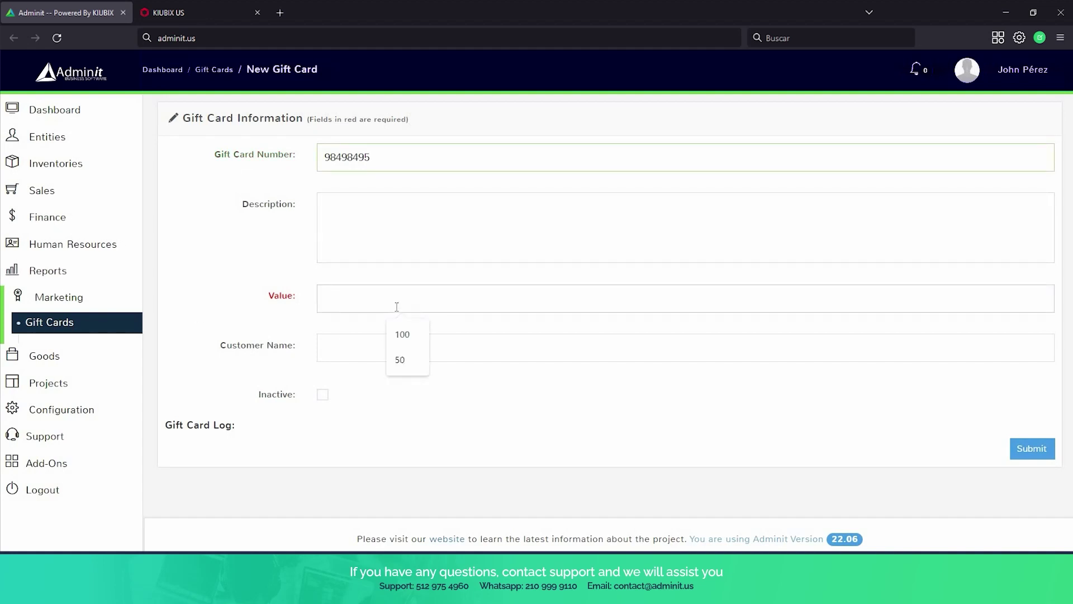
pyautogui.write('50')
pyautogui.scroll(-1, 405, 328)
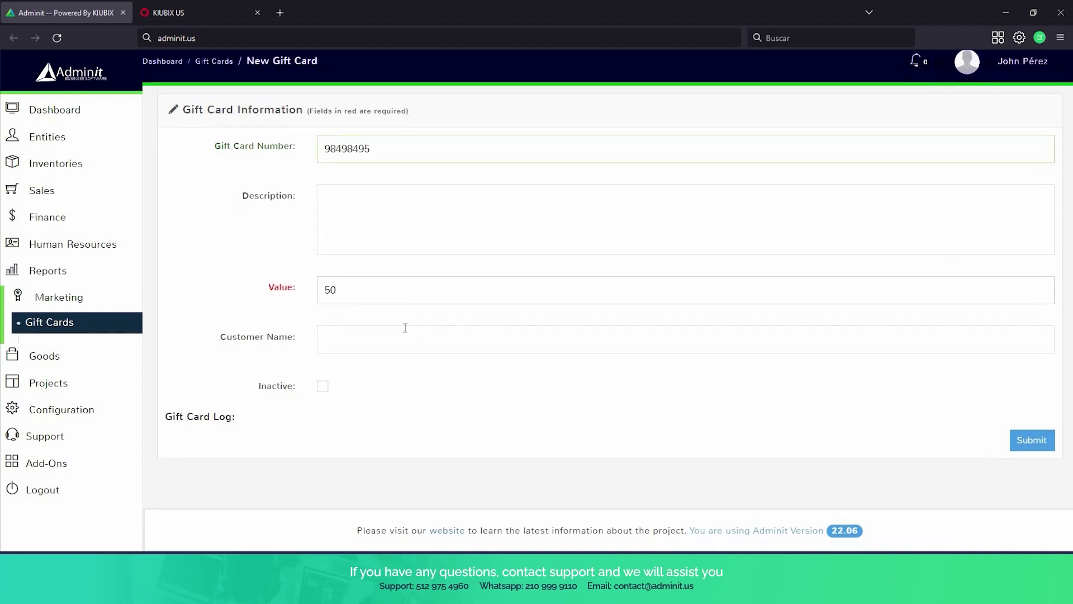
pyautogui.click(405, 327)
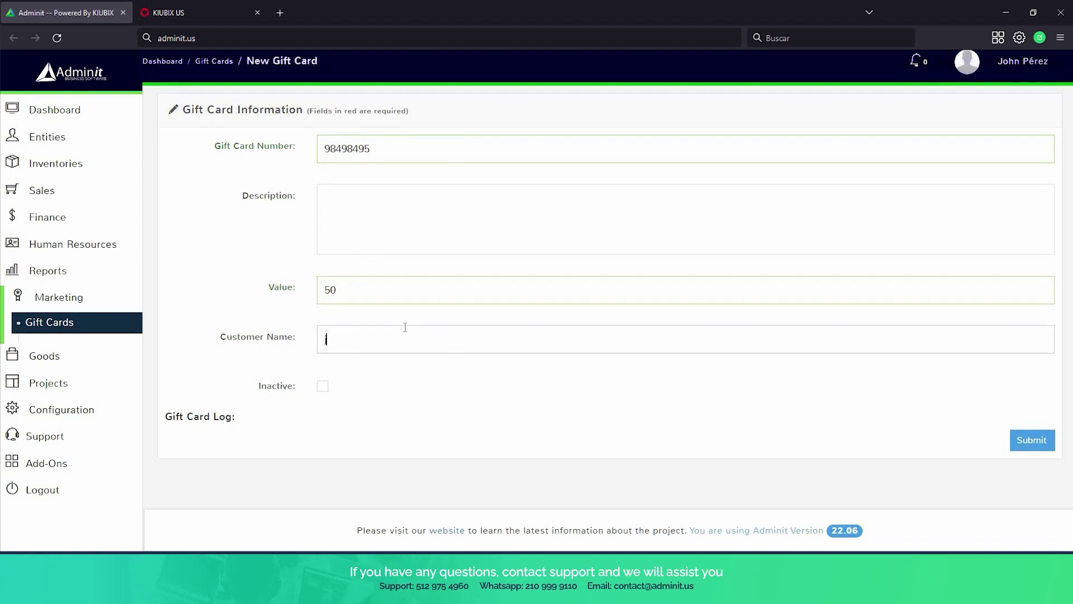
pyautogui.write('j')
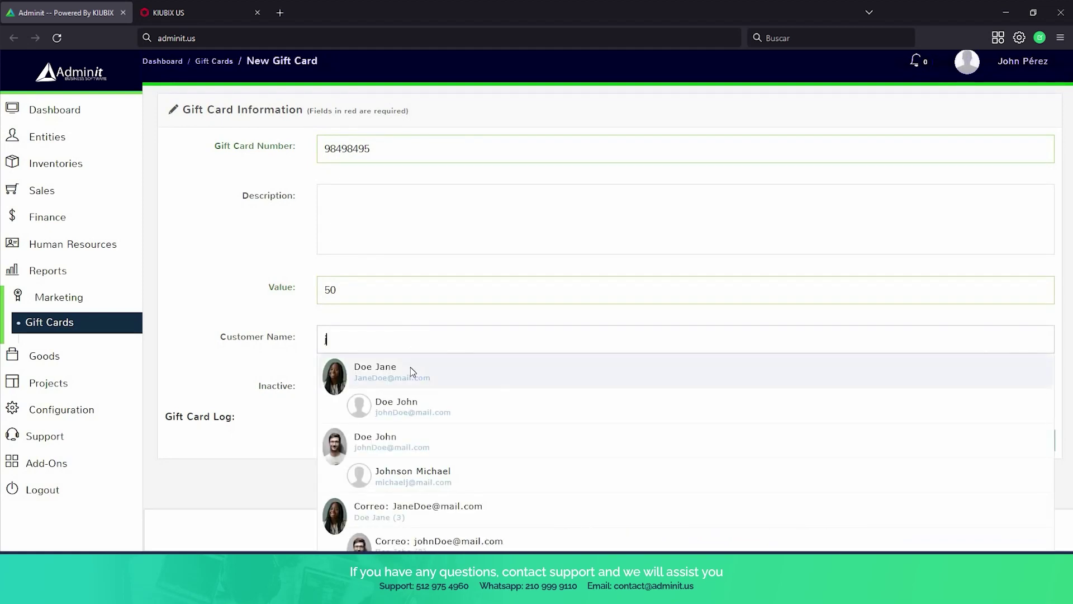
pyautogui.click(411, 366)
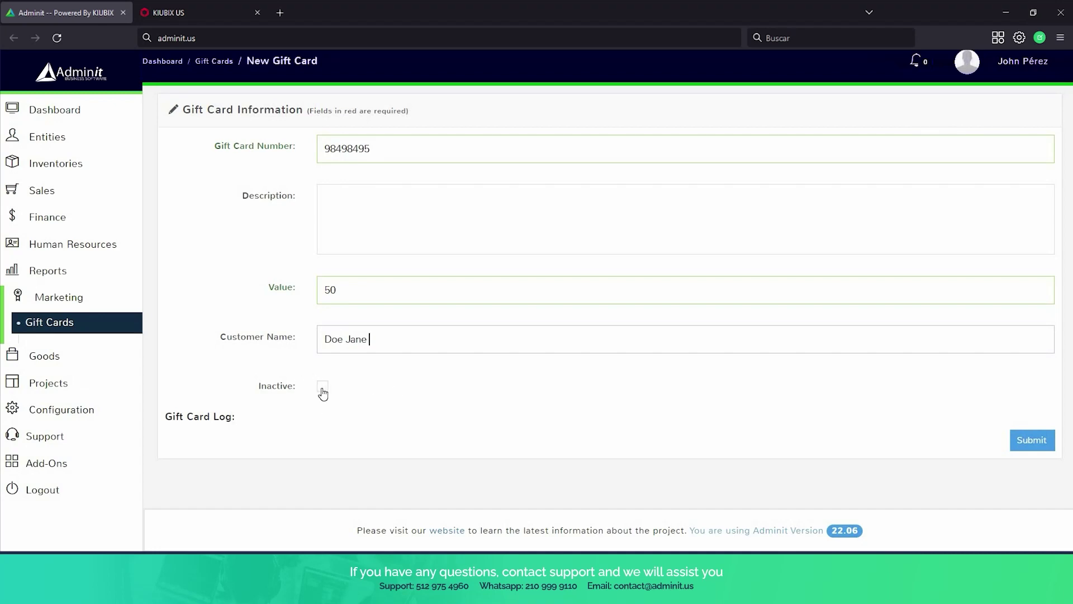
pyautogui.click(1040, 451)
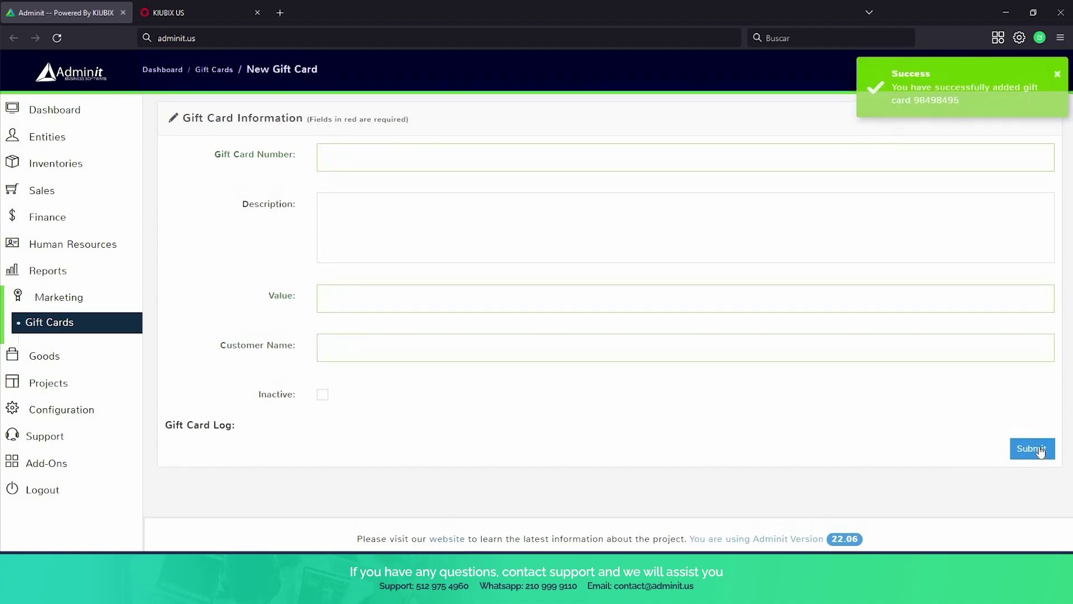
pyautogui.click(77, 322)
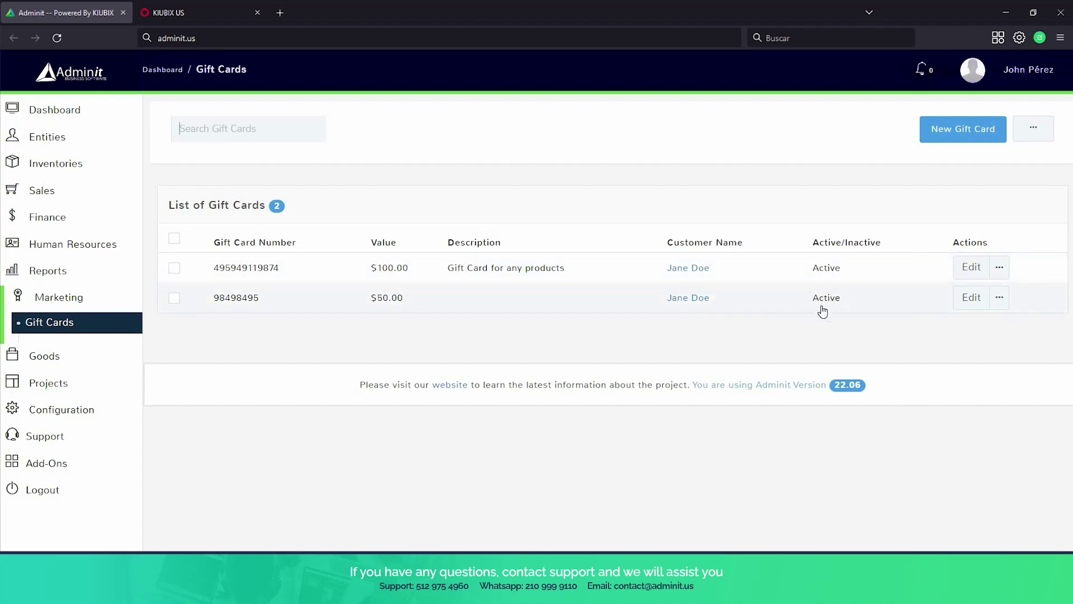
# Open the Terminal 4 point of sale register, then scroll the sidebar down to Goods.
pyautogui.click(50, 195)
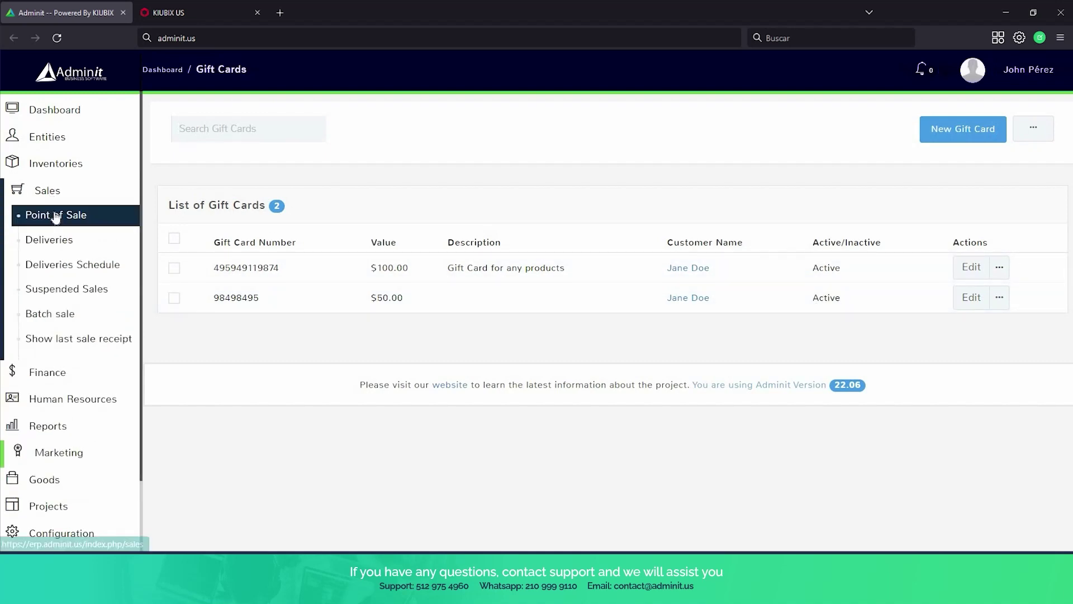
pyautogui.click(56, 218)
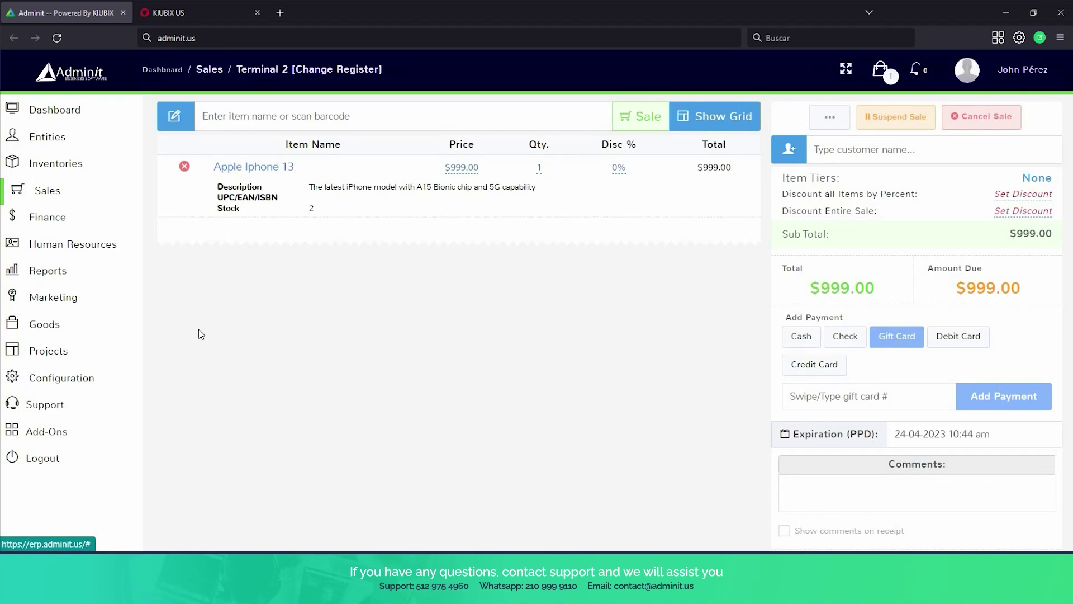
pyautogui.moveTo(53, 316)
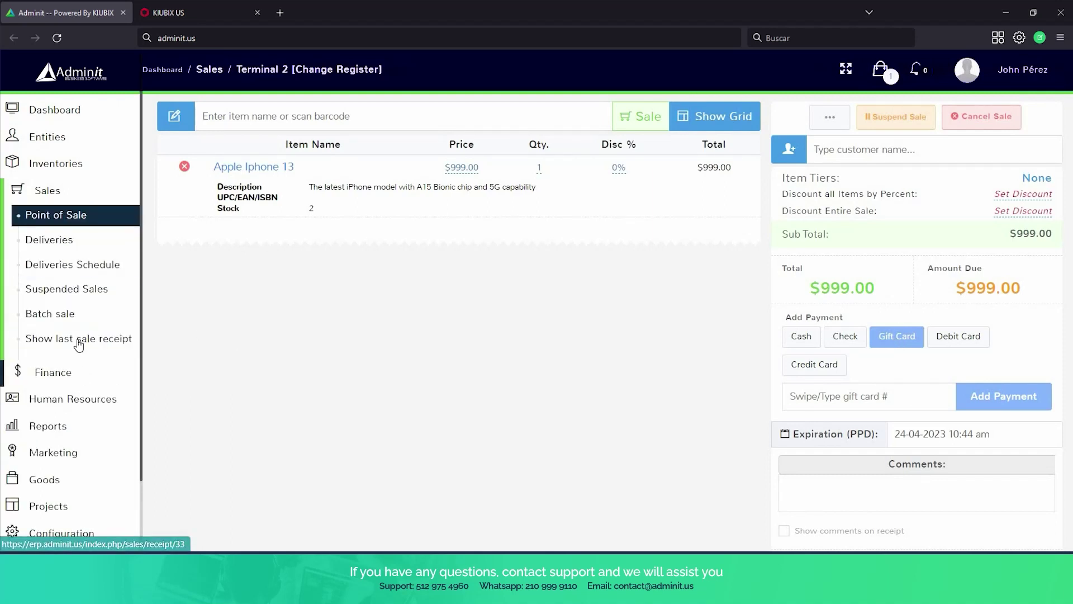
pyautogui.scroll(-2, 74, 352)
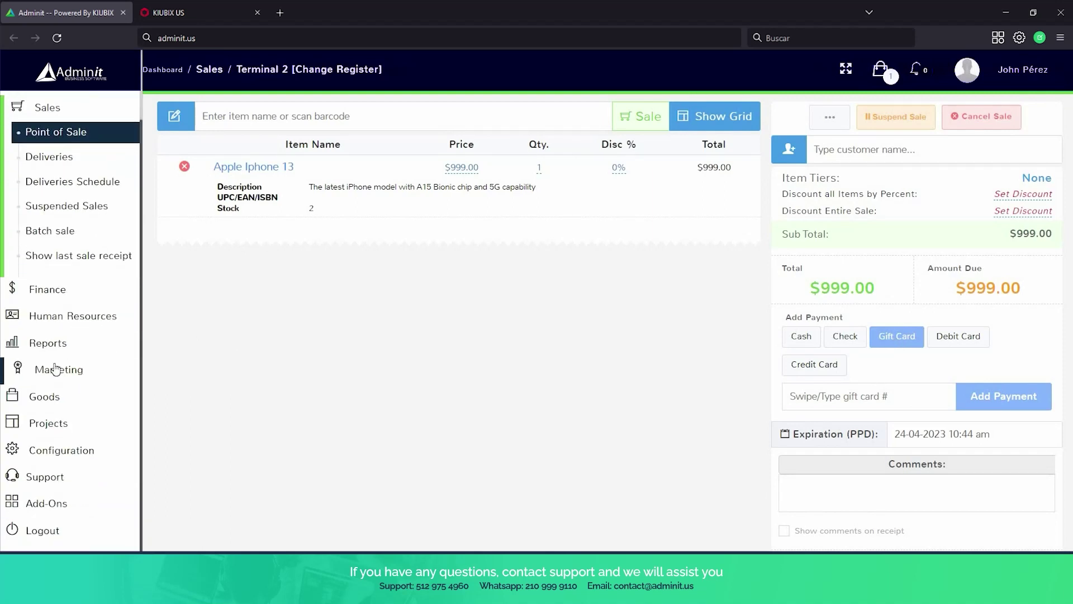
pyautogui.moveTo(55, 369)
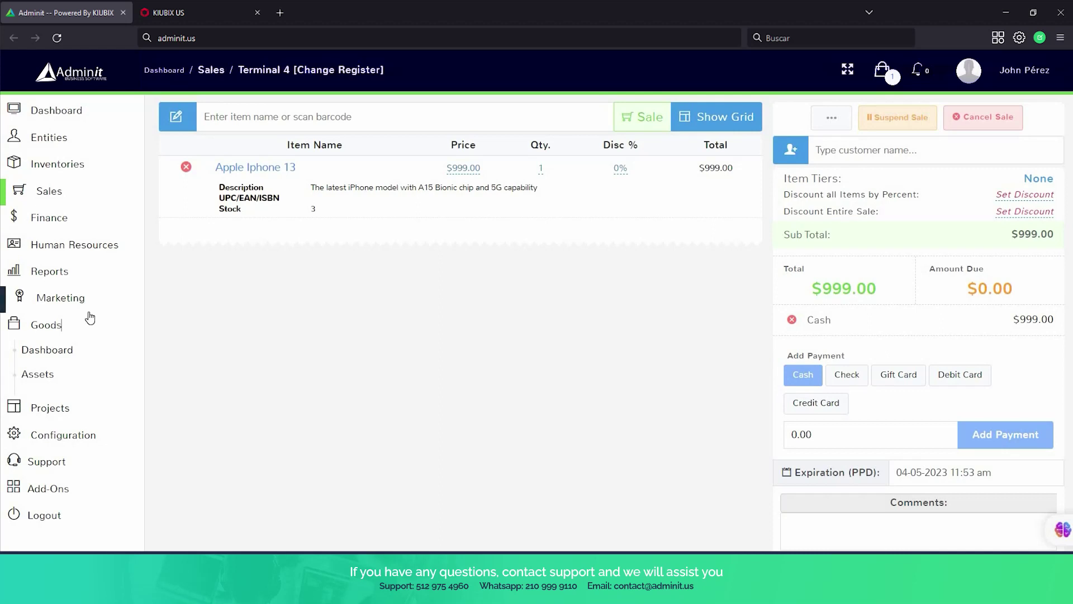
pyautogui.scroll(-1, 90, 317)
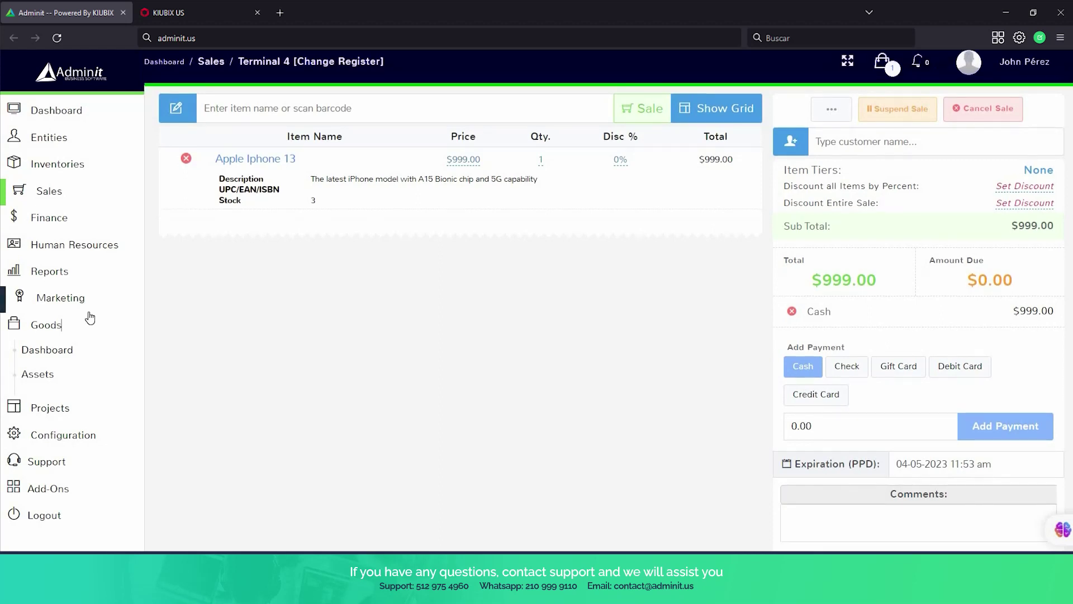
pyautogui.scroll(-1, 90, 317)
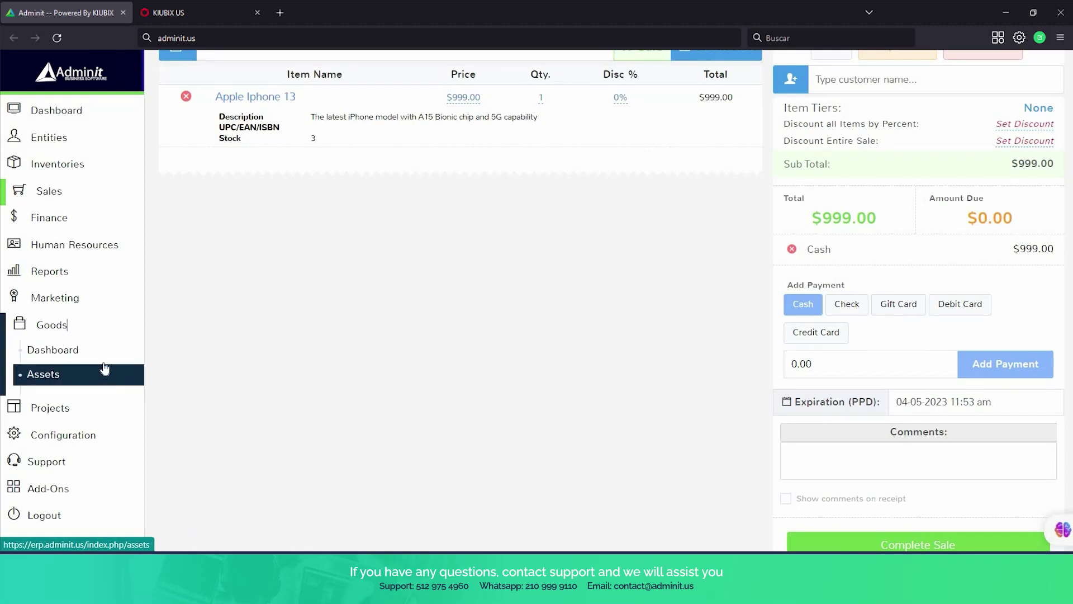
# Scroll the Goods dashboard to its location donut charts, then open the four-asset Assets list.
pyautogui.click(89, 352)
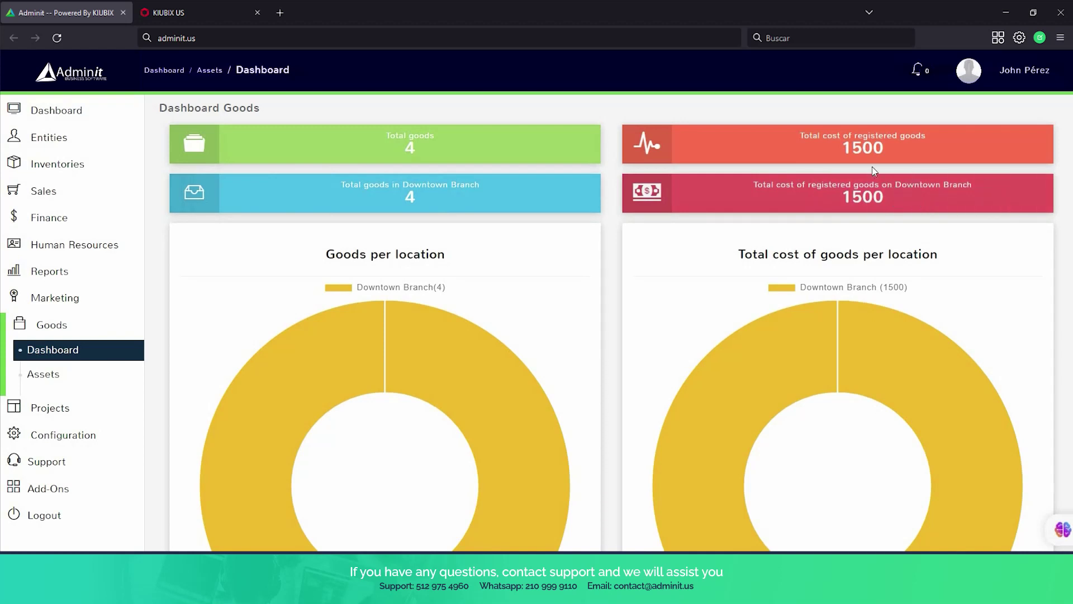
pyautogui.scroll(-3, 840, 300)
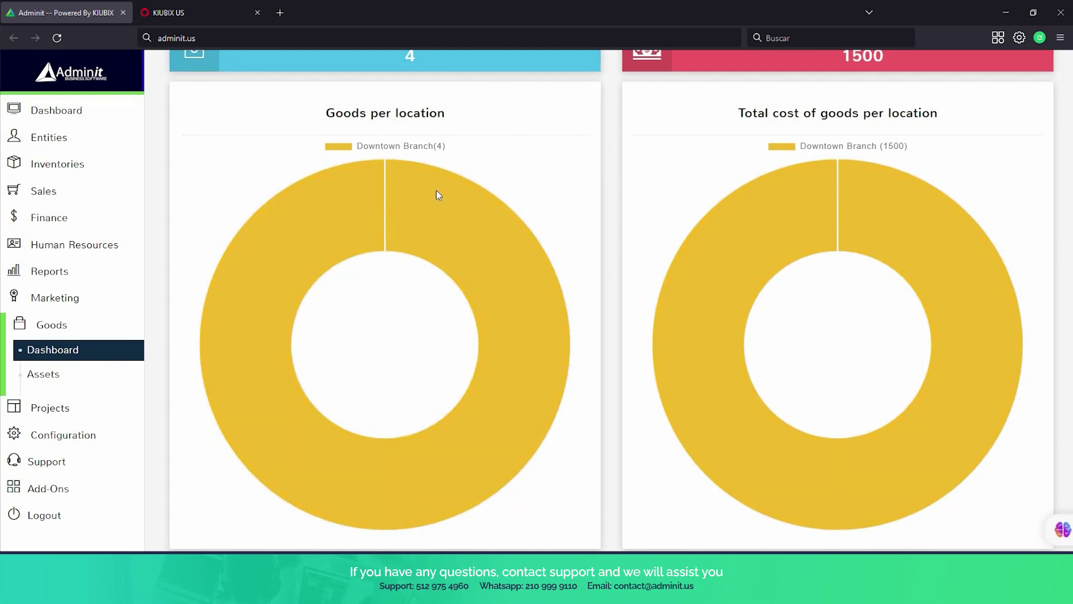
pyautogui.moveTo(353, 222)
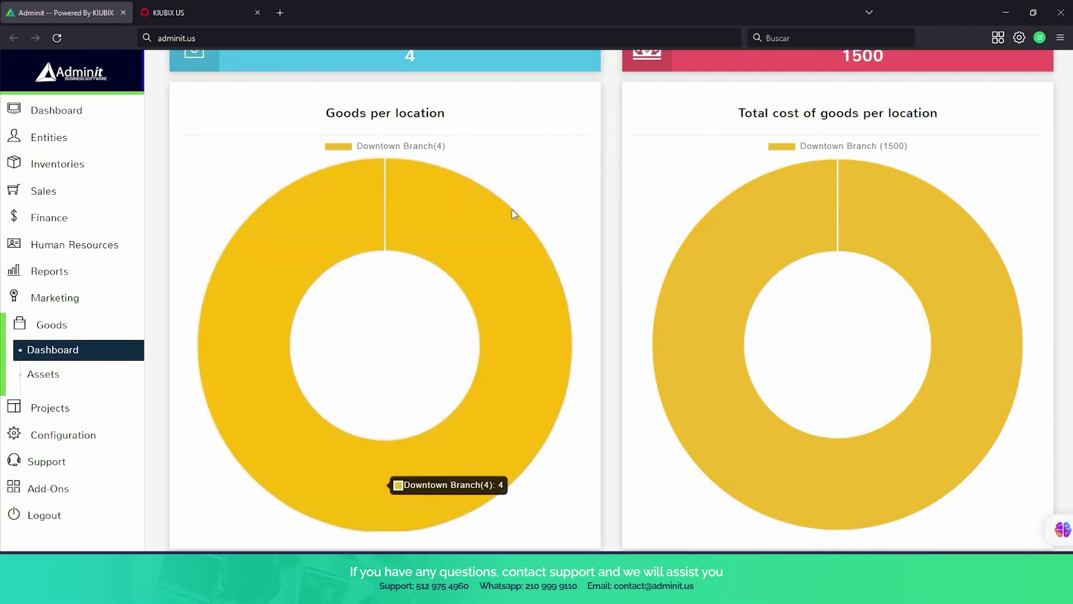
pyautogui.moveTo(912, 213)
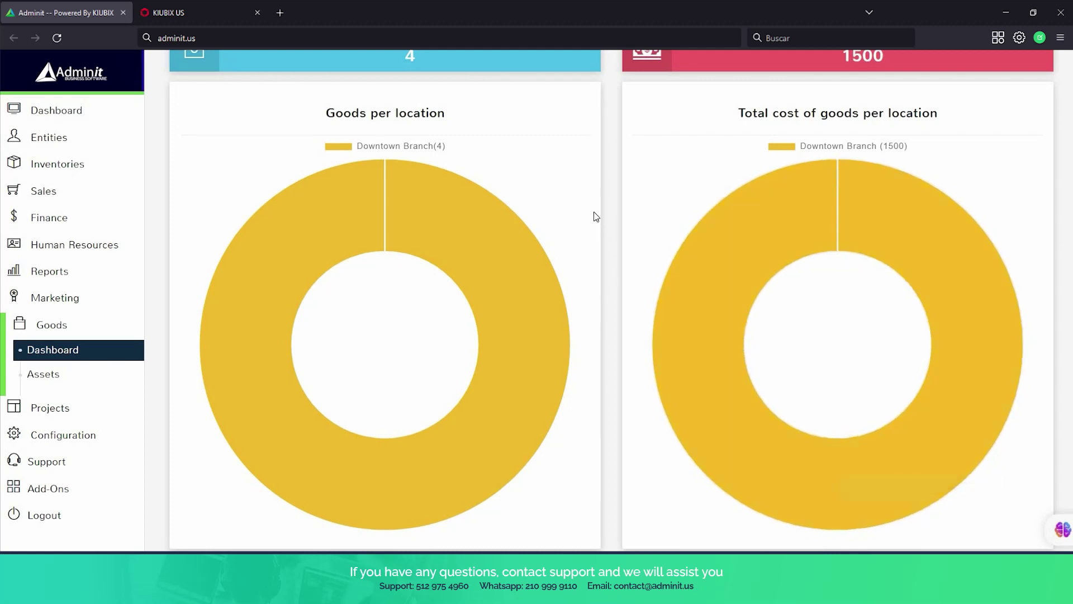
pyautogui.moveTo(390, 201)
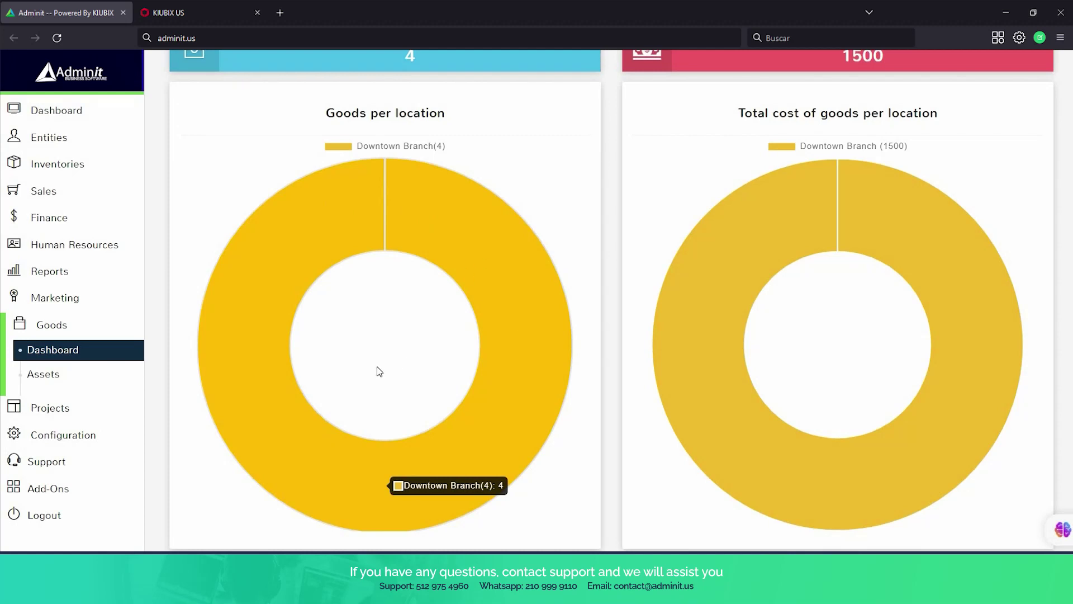
pyautogui.scroll(-1, 158, 359)
pyautogui.click(69, 376)
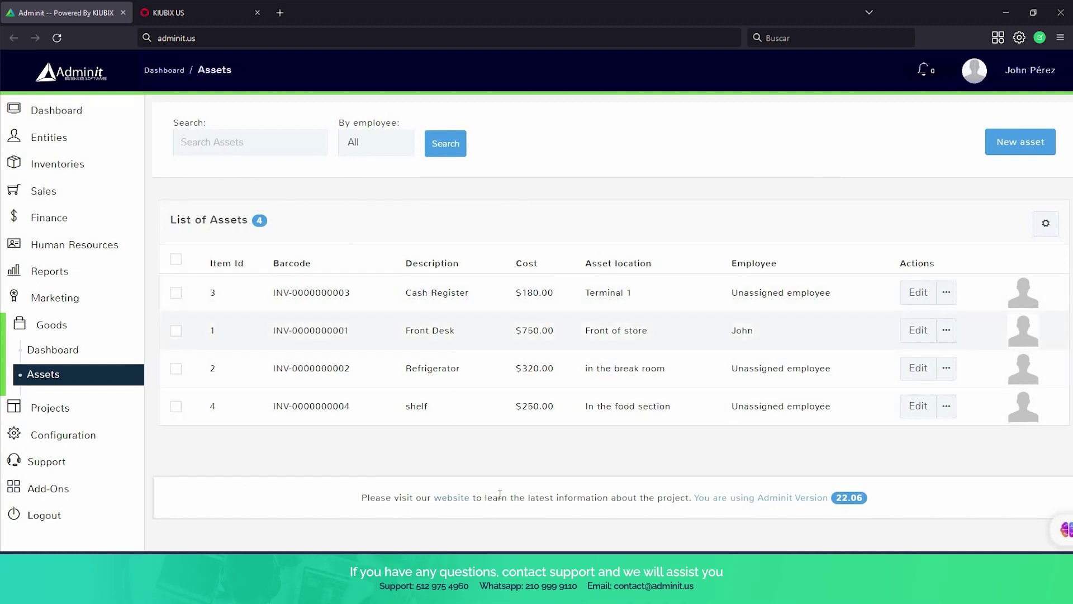
# Start a new asset described as a television for displaying offers, costing 450.
pyautogui.click(1013, 147)
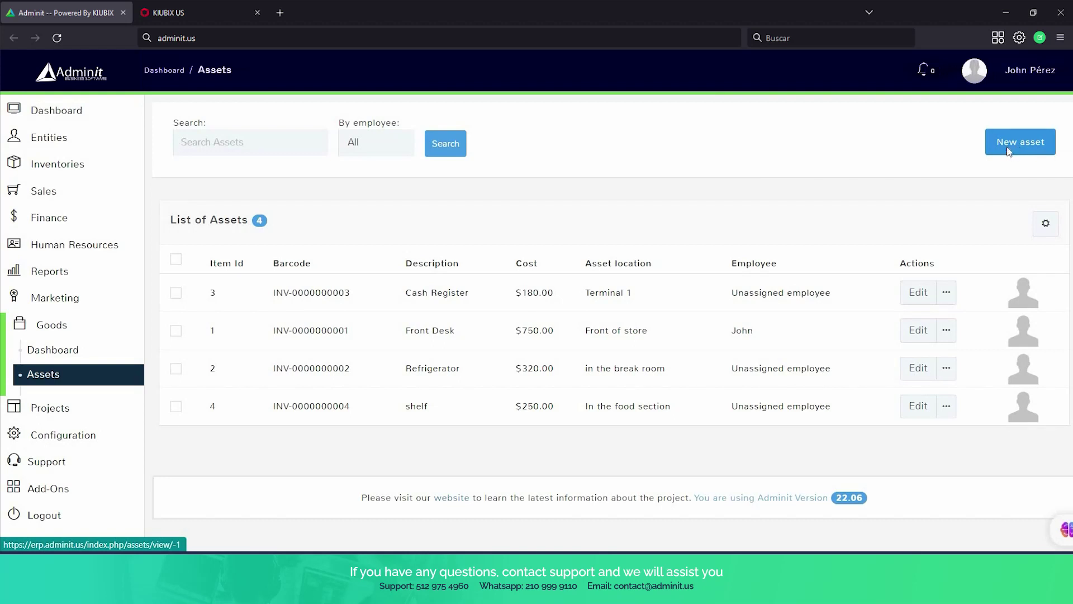
pyautogui.click(408, 196)
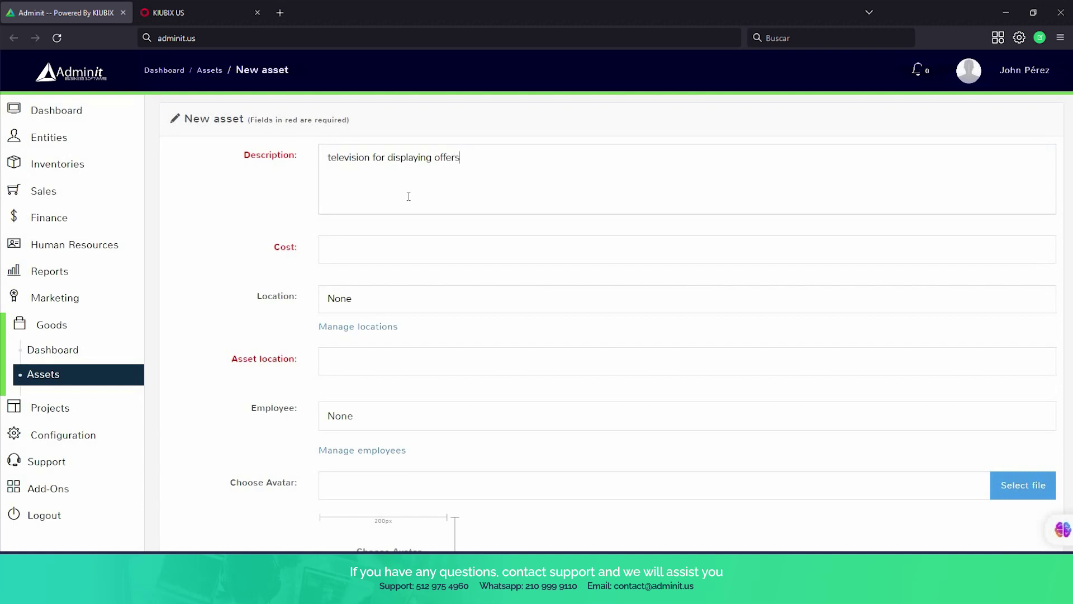
pyautogui.click(437, 243)
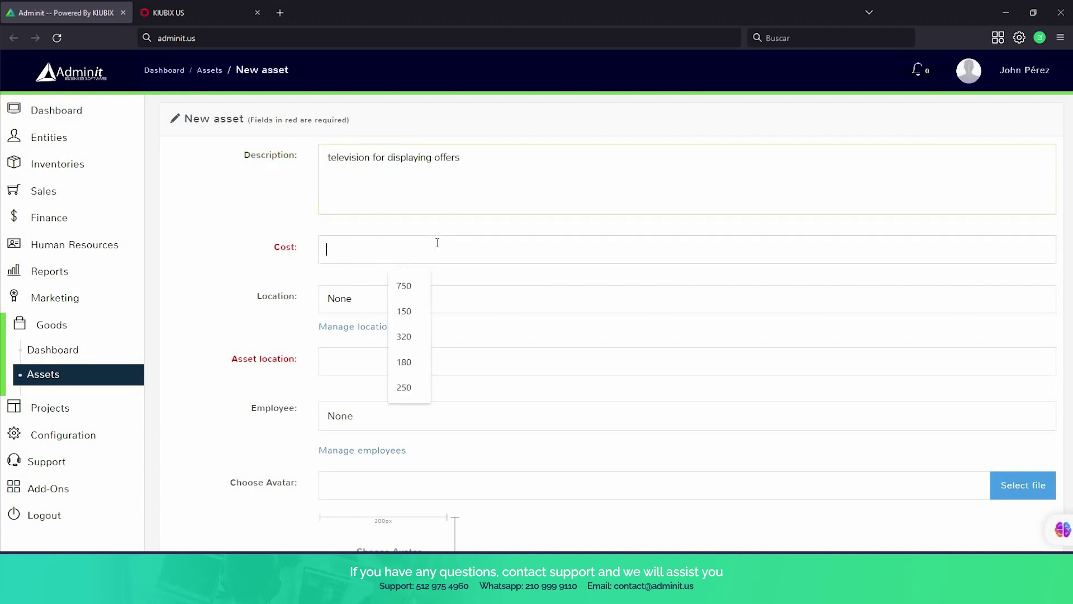
pyautogui.write('450')
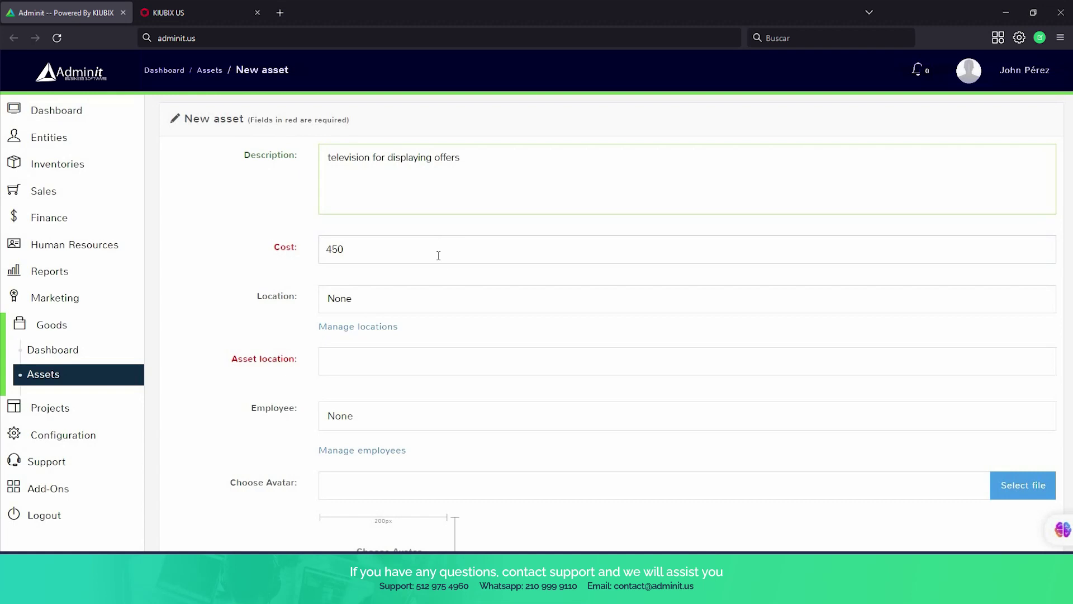
# Set location Downtown Branch, asset location 'at the front of the store', no employee, and save.
pyautogui.scroll(-3, 439, 255)
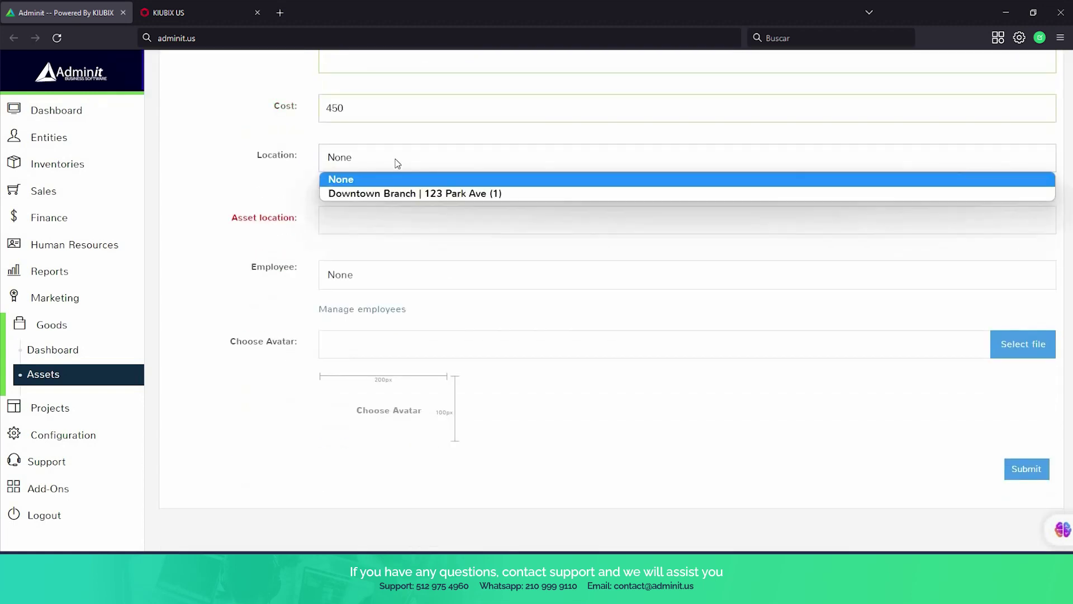
pyautogui.click(451, 196)
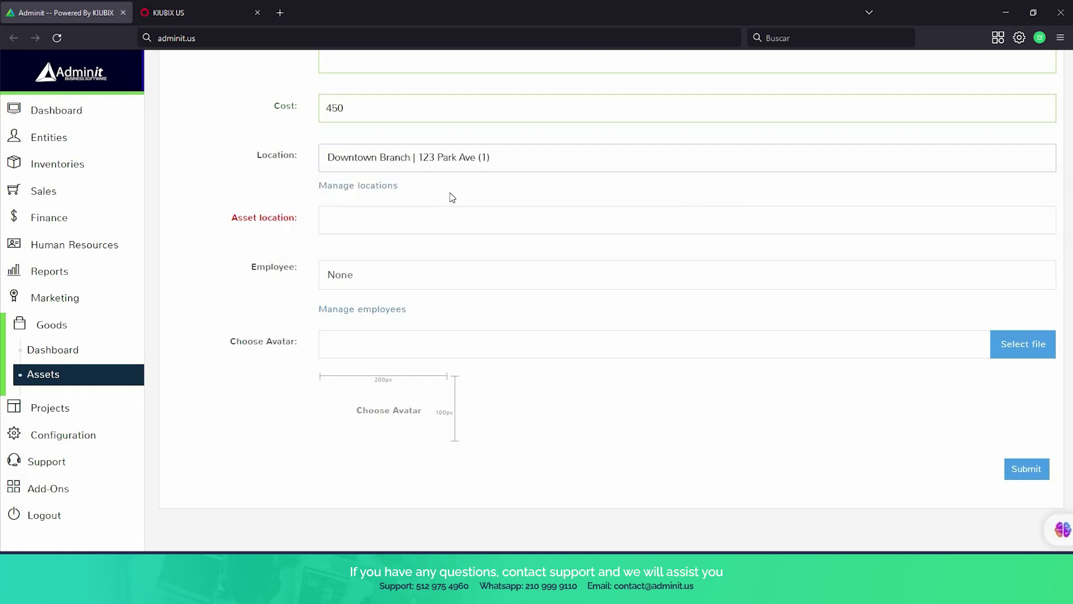
pyautogui.click(427, 227)
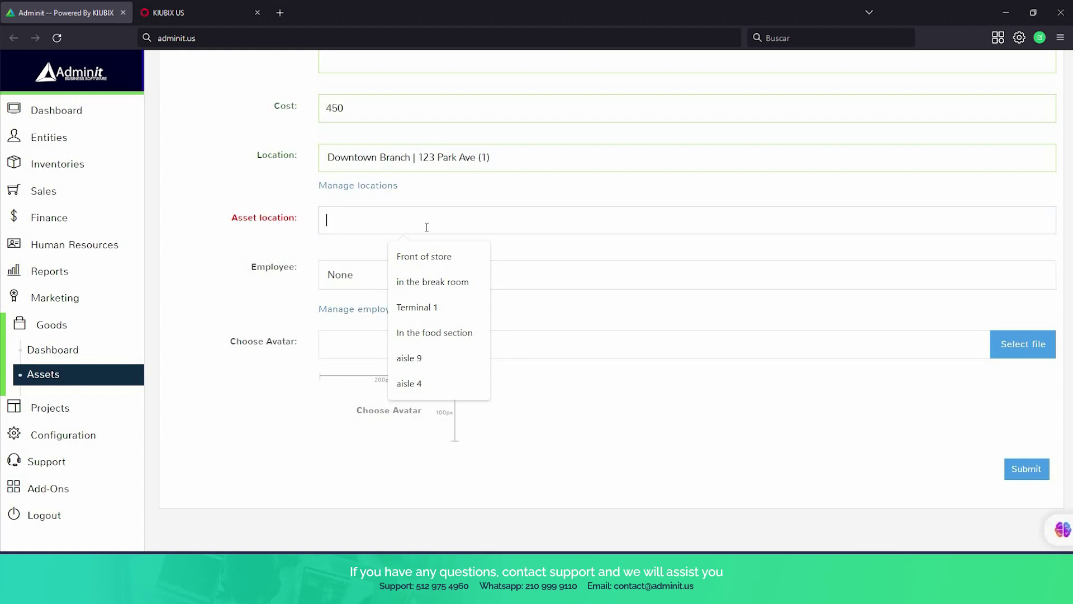
pyautogui.write('at the fron')
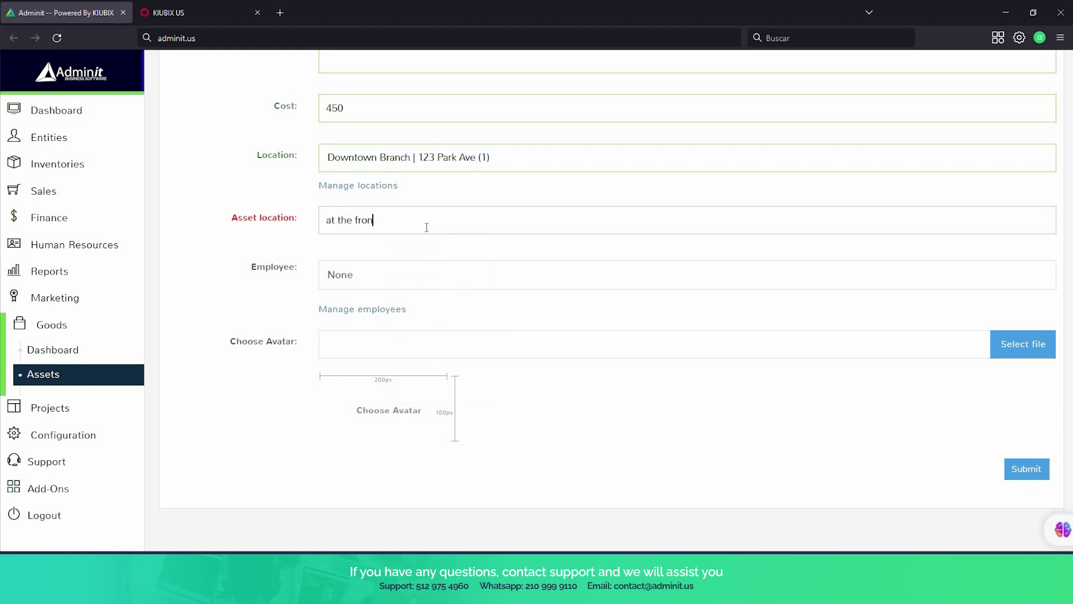
pyautogui.write('t of the store')
pyautogui.scroll(-1, 521, 244)
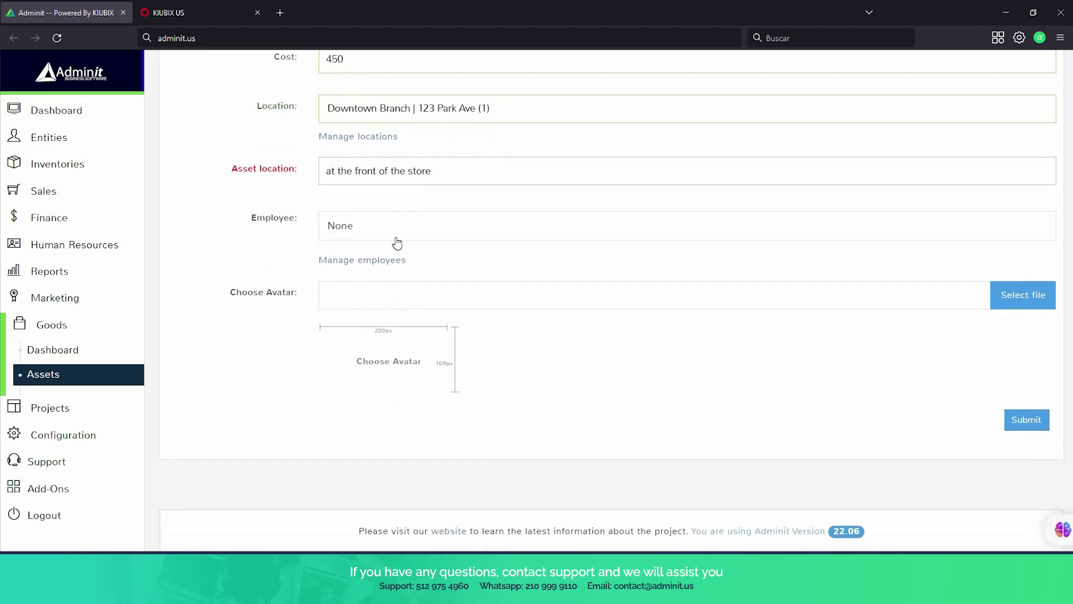
pyautogui.click(356, 230)
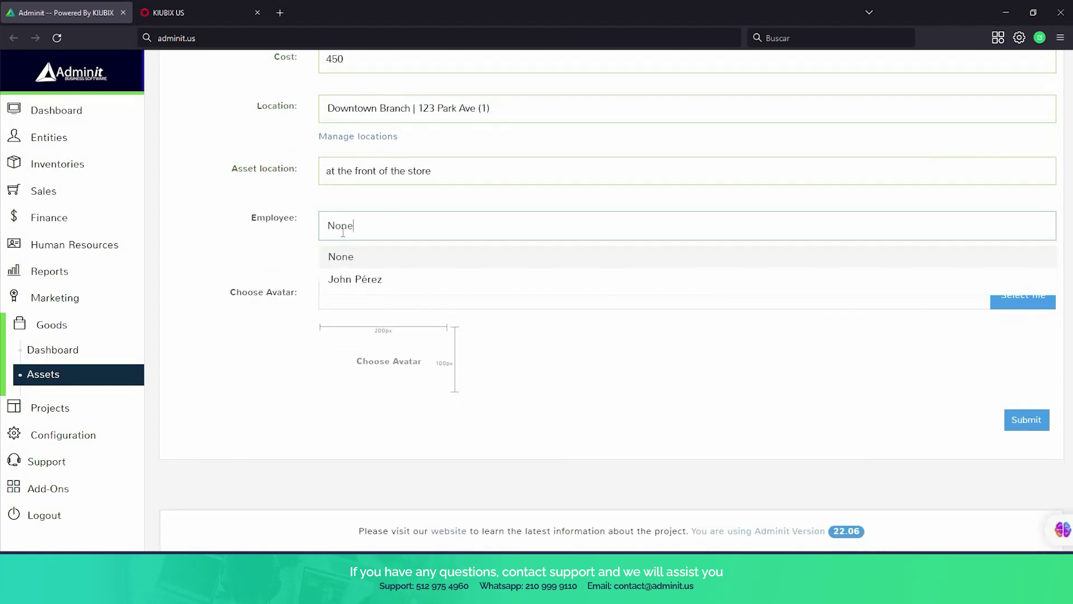
pyautogui.click(345, 265)
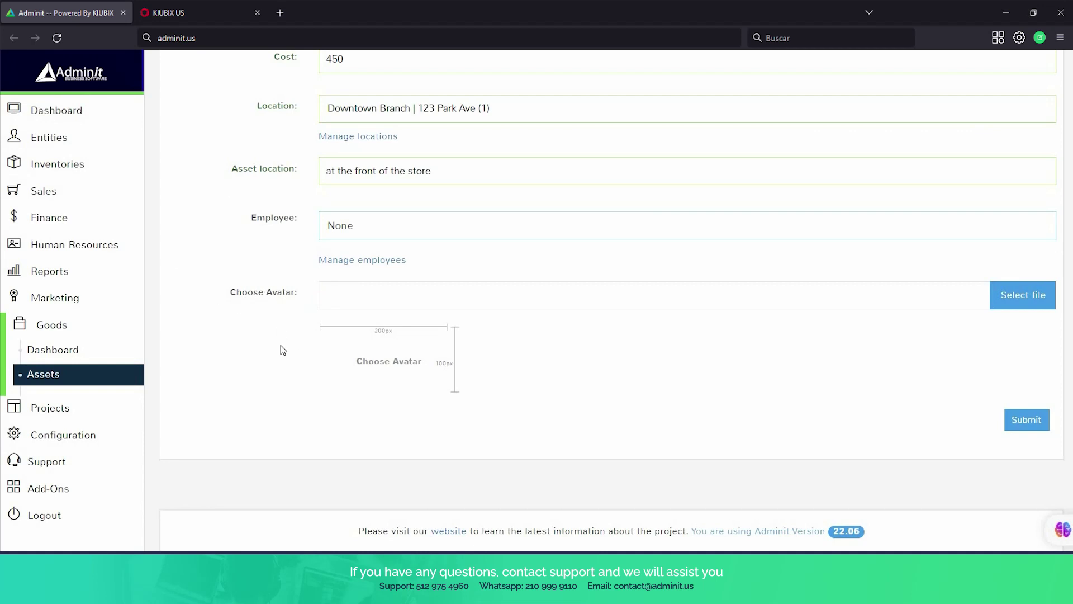
pyautogui.click(1014, 427)
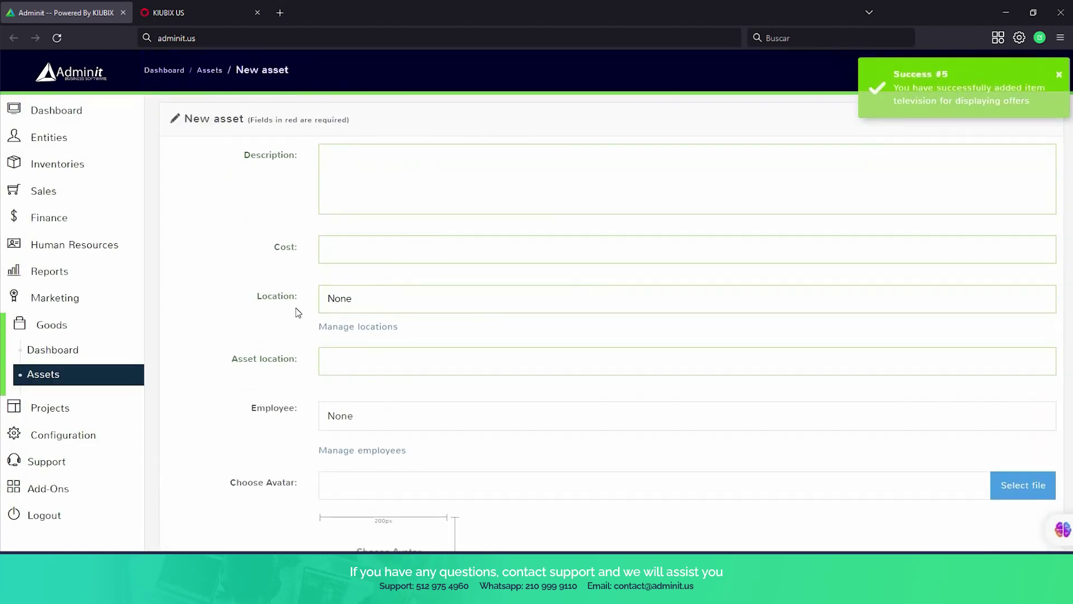
# Check the Goods dashboard (4 goods, 1500) and updated asset list, then expand Projects.
pyautogui.click(62, 358)
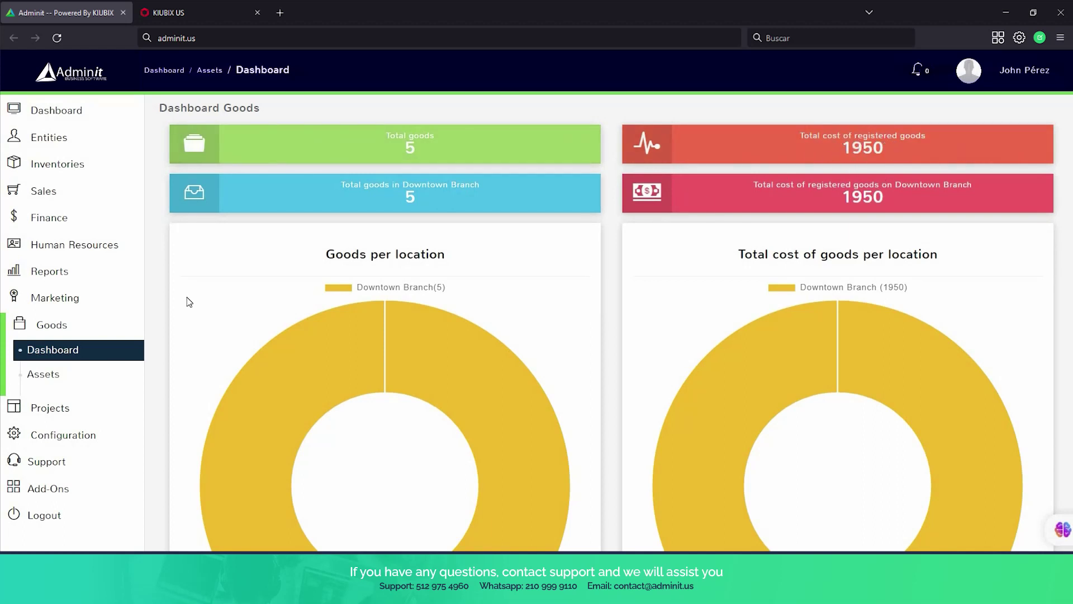
pyautogui.click(56, 383)
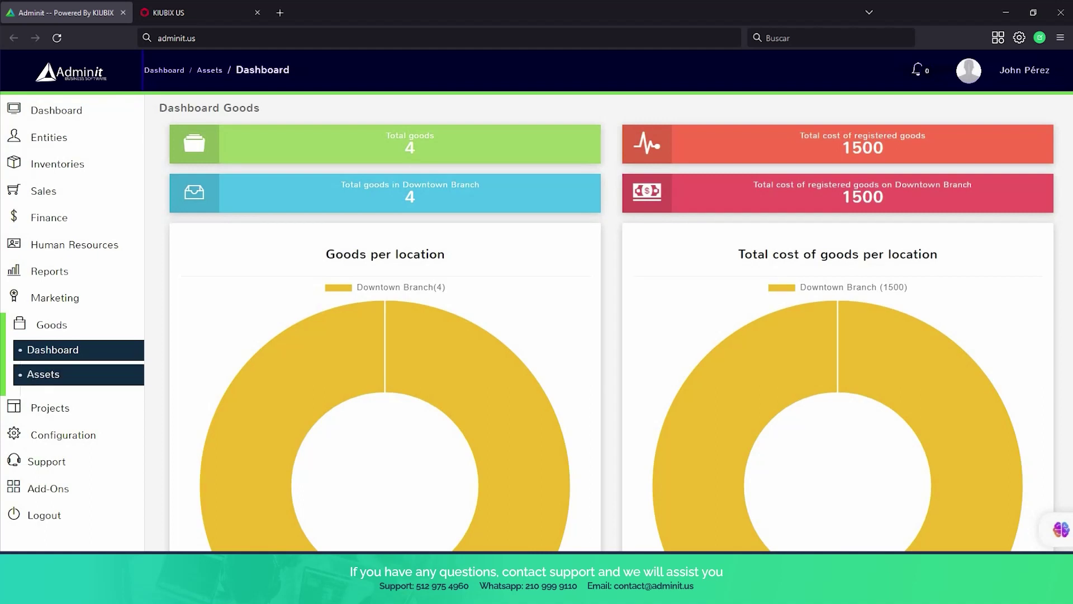
pyautogui.click(55, 408)
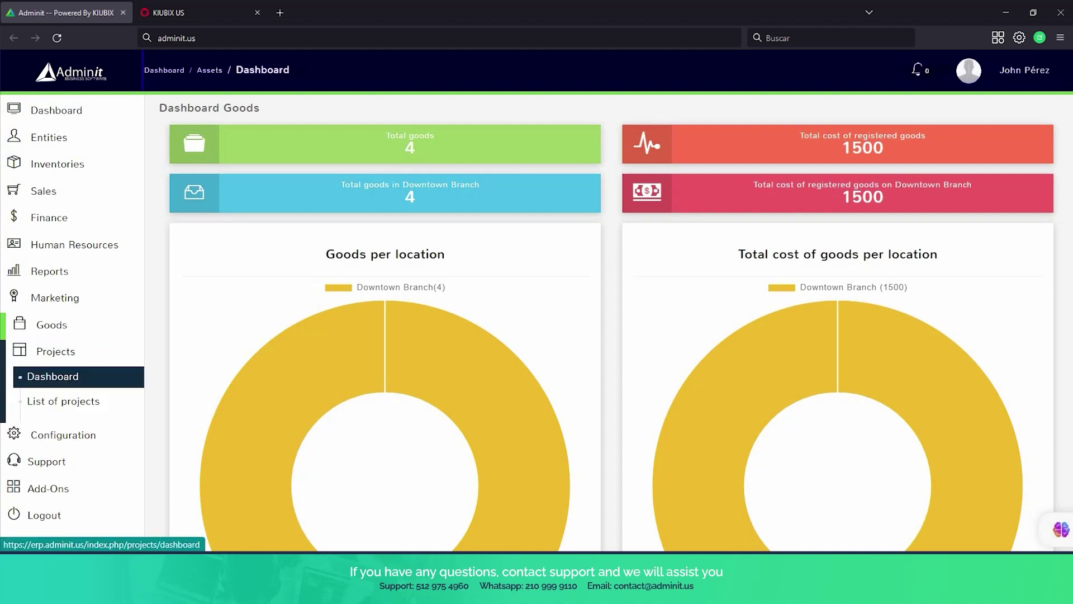
# Scroll through the Projects dashboard charts, then open the list showing Paint the Downtown Branch.
pyautogui.click(53, 376)
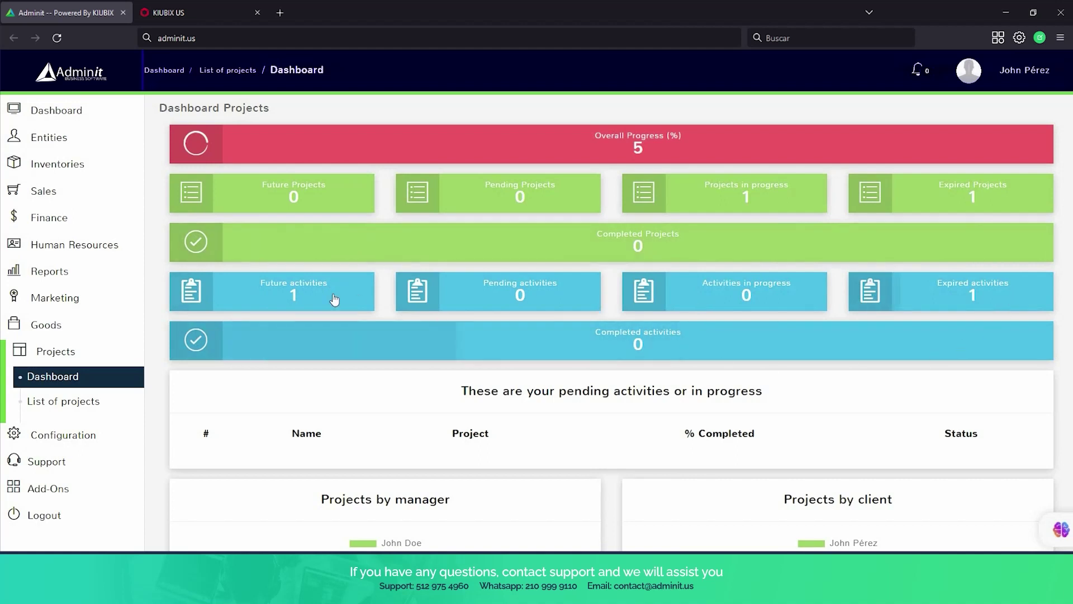
pyautogui.scroll(-4, 582, 334)
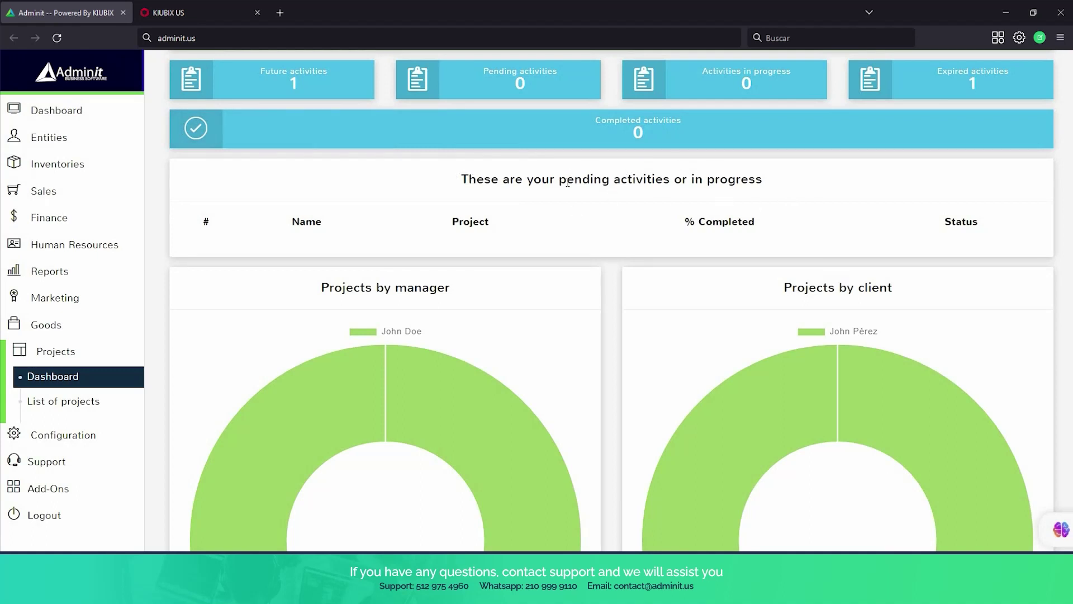
pyautogui.scroll(-2, 573, 233)
pyautogui.scroll(-2, 575, 233)
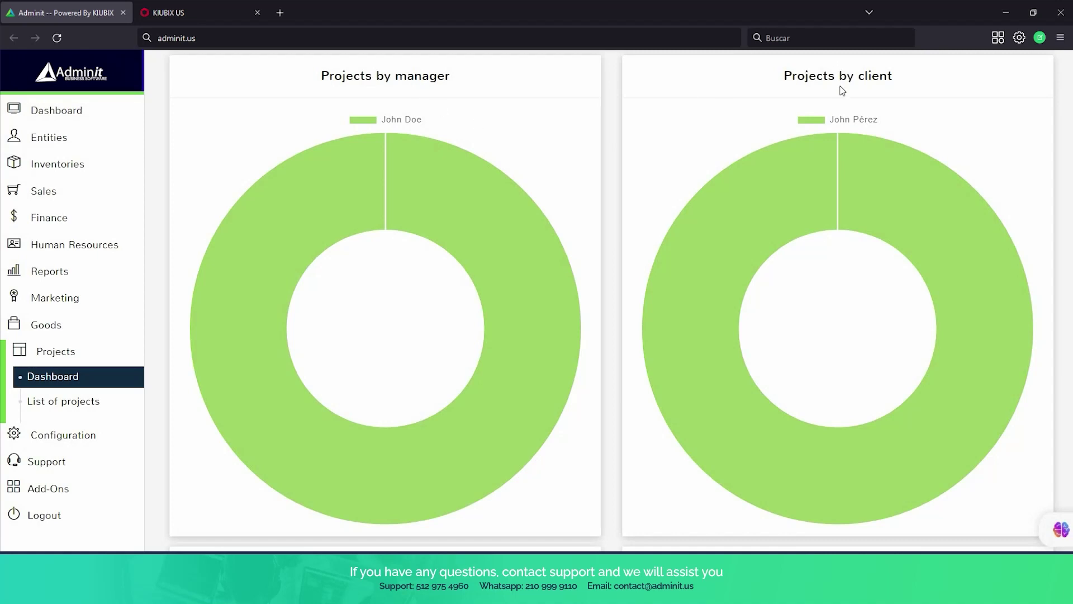
pyautogui.scroll(-1, 839, 91)
pyautogui.scroll(-8, 833, 91)
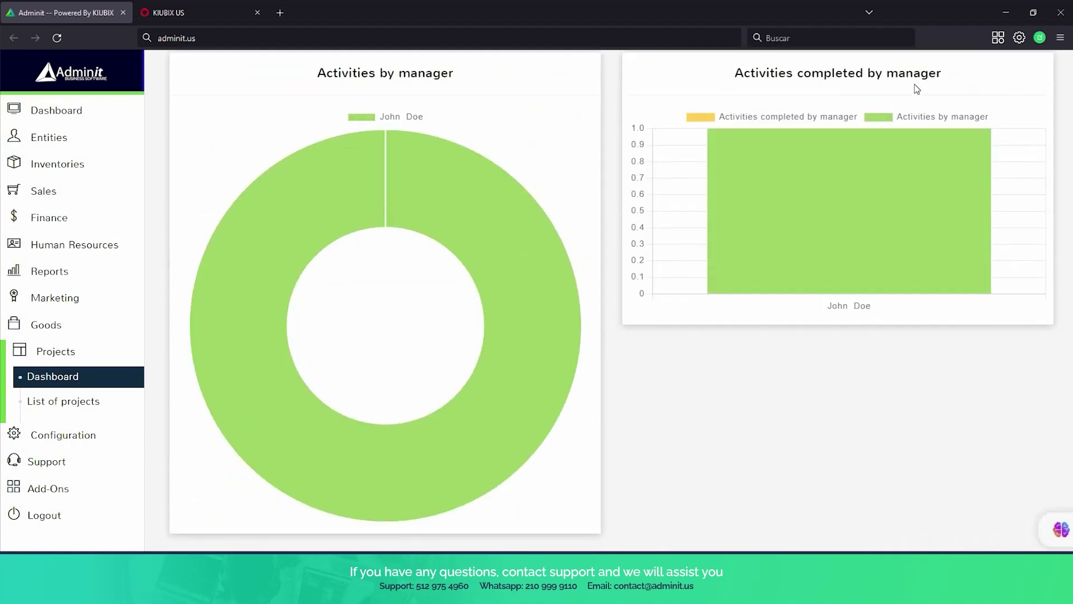
pyautogui.scroll(-1, 916, 89)
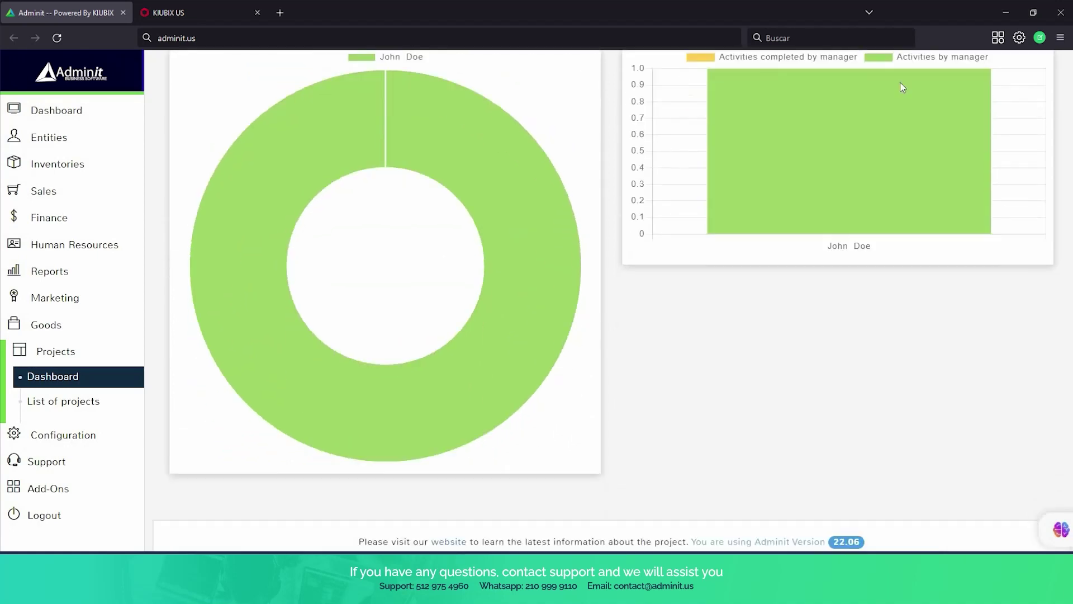
pyautogui.click(72, 404)
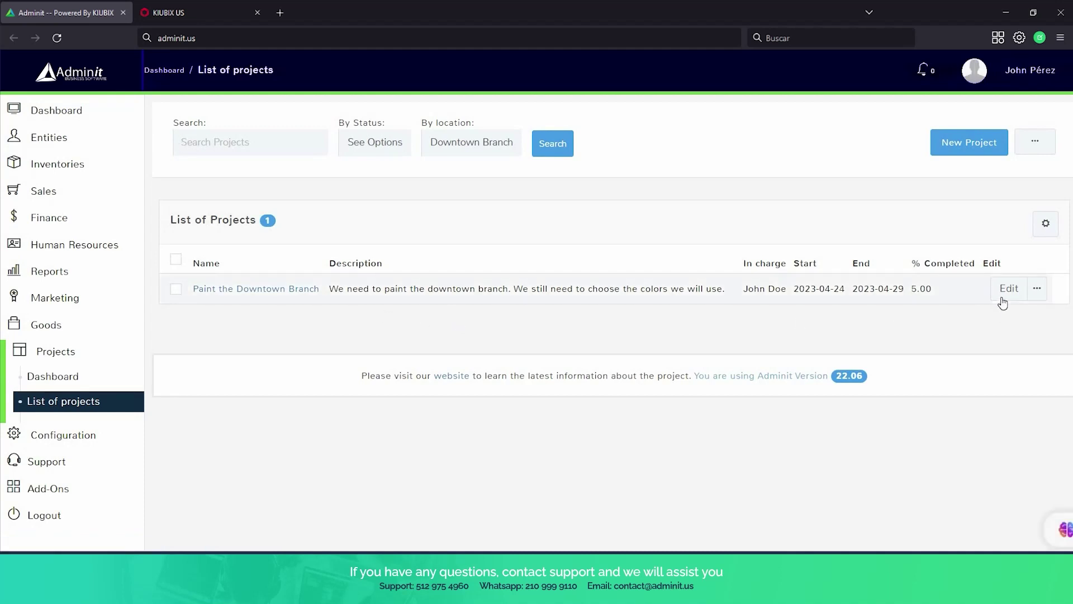
# Start a new project and check the In charge choices, leaving it at None.
pyautogui.click(981, 144)
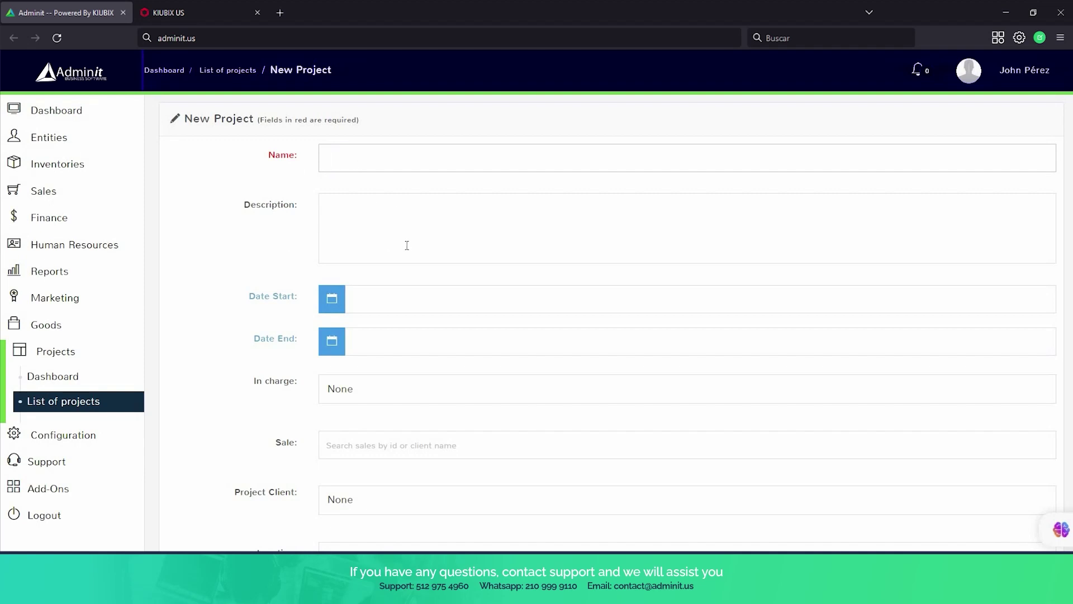
pyautogui.scroll(-3, 391, 231)
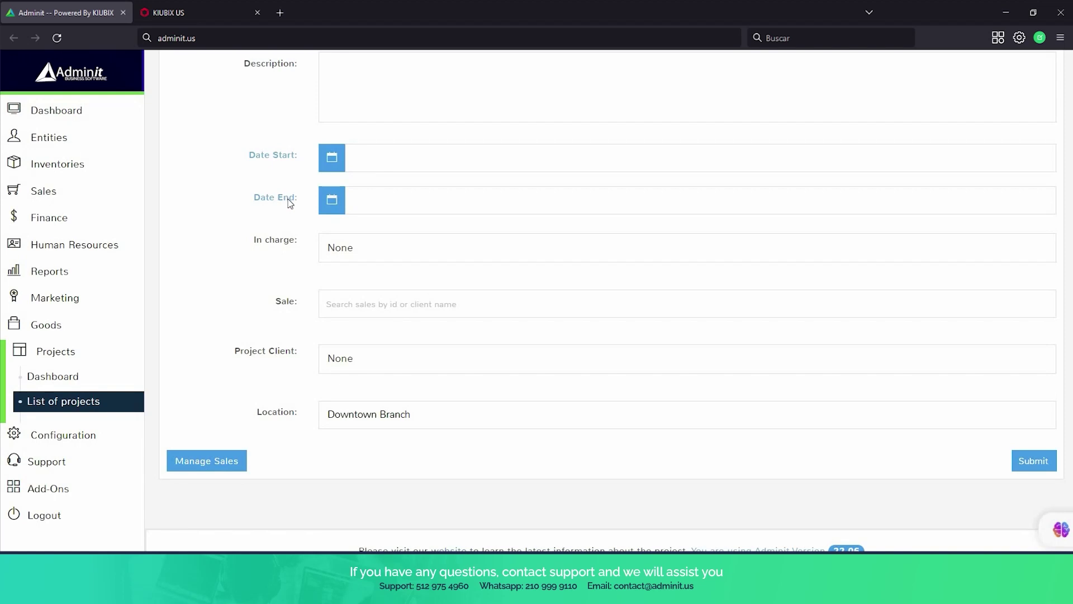
pyautogui.click(391, 252)
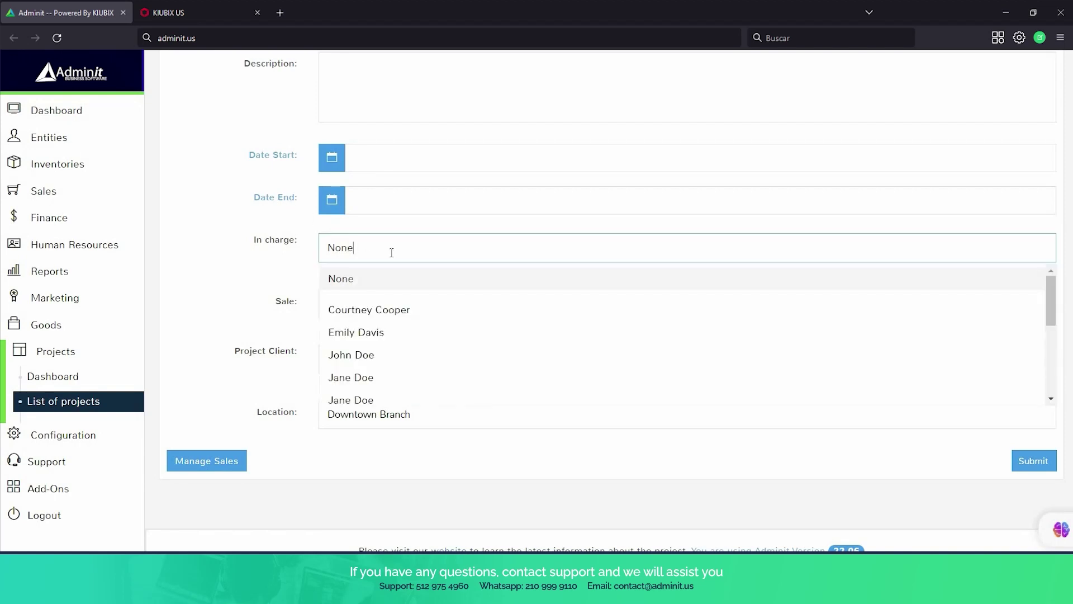
pyautogui.click(391, 256)
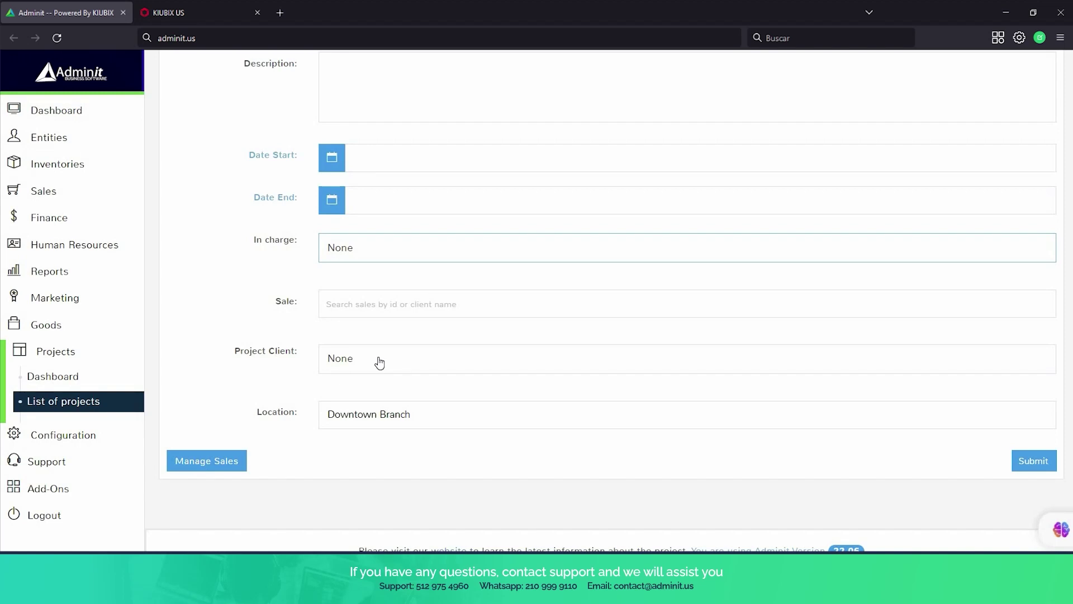
# Check the Location choices, keeping Downtown Branch, and try submitting the blank project form.
pyautogui.scroll(-2, 402, 380)
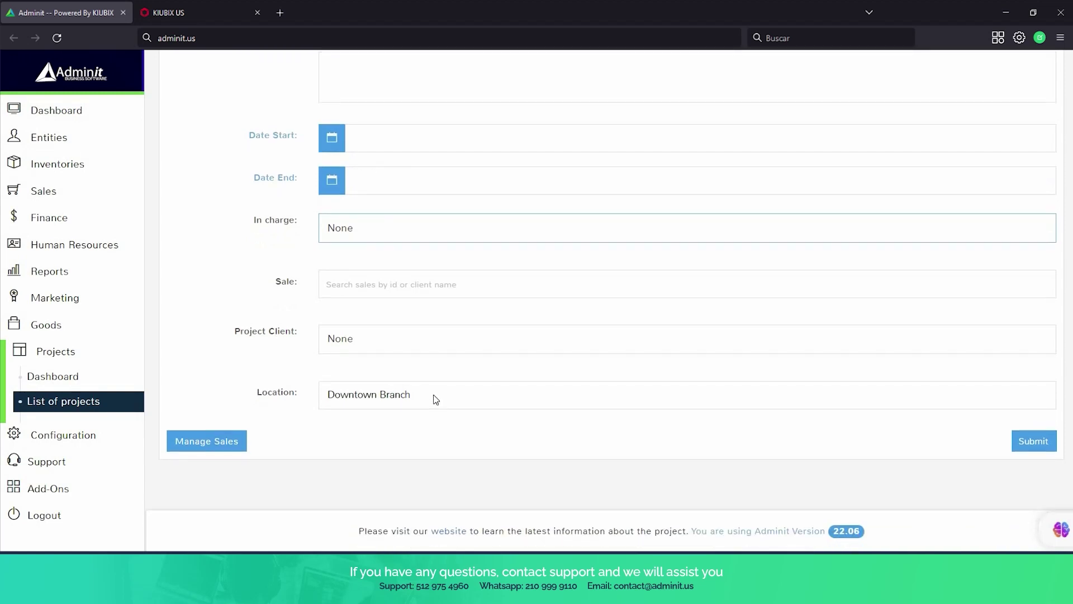
pyautogui.click(436, 399)
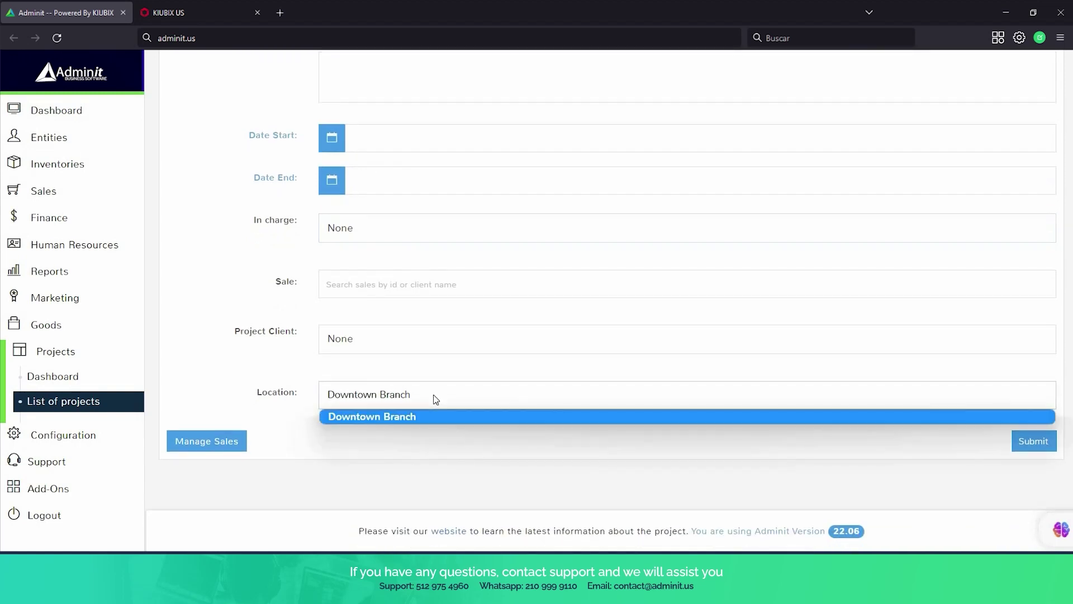
pyautogui.click(412, 388)
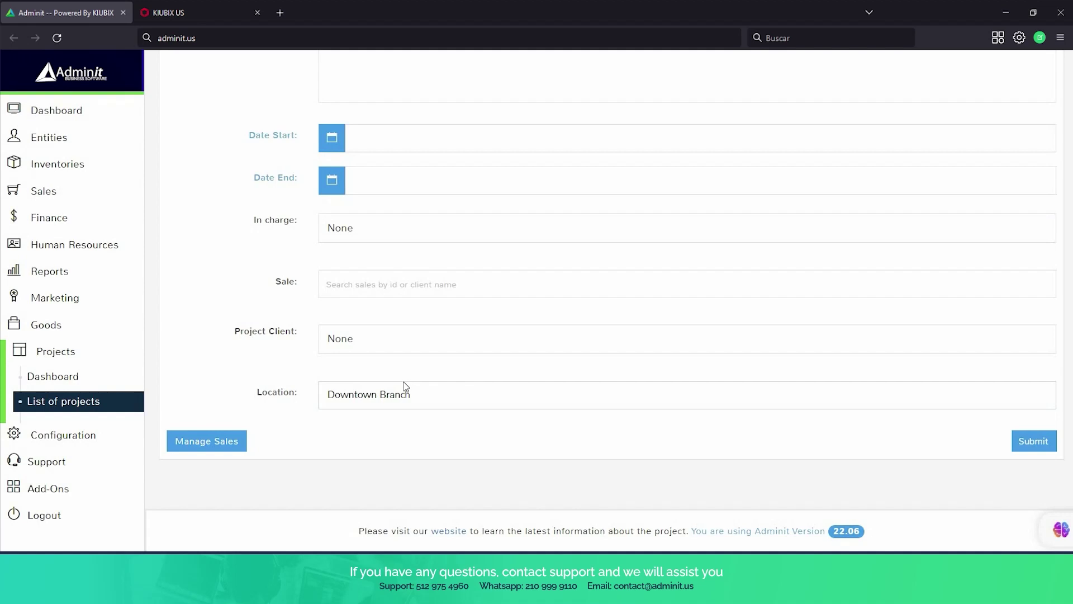
pyautogui.click(1040, 447)
pyautogui.scroll(3, 303, 333)
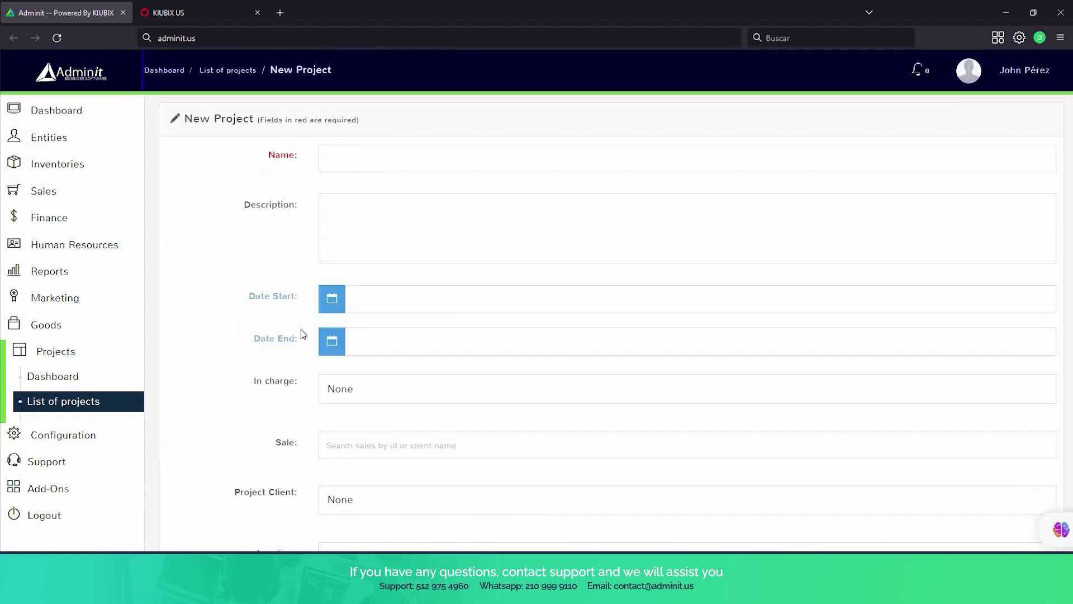
pyautogui.scroll(-3, 302, 334)
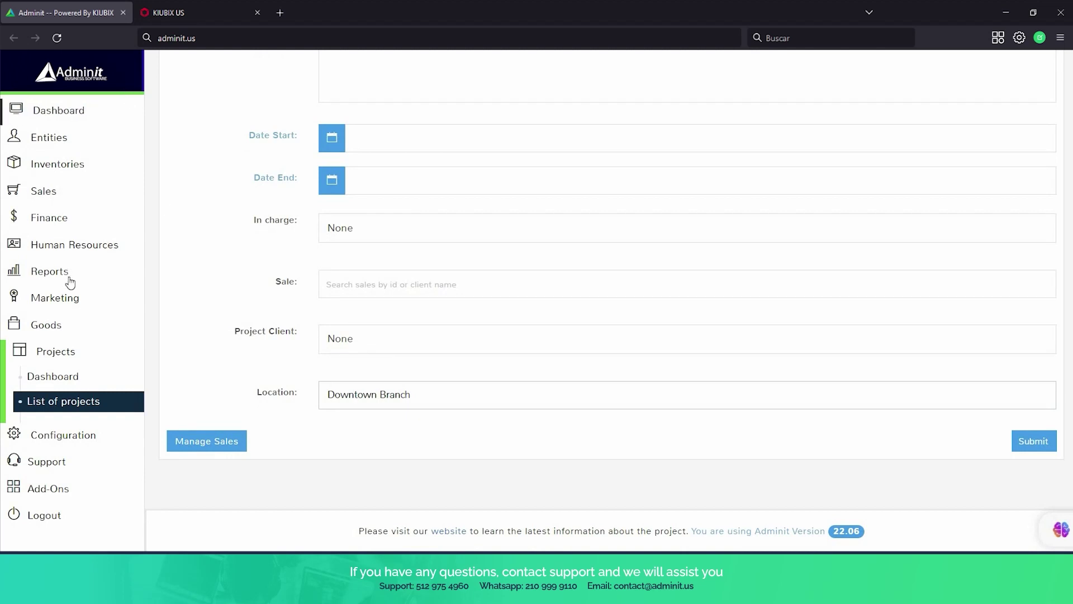
pyautogui.scroll(1, 91, 373)
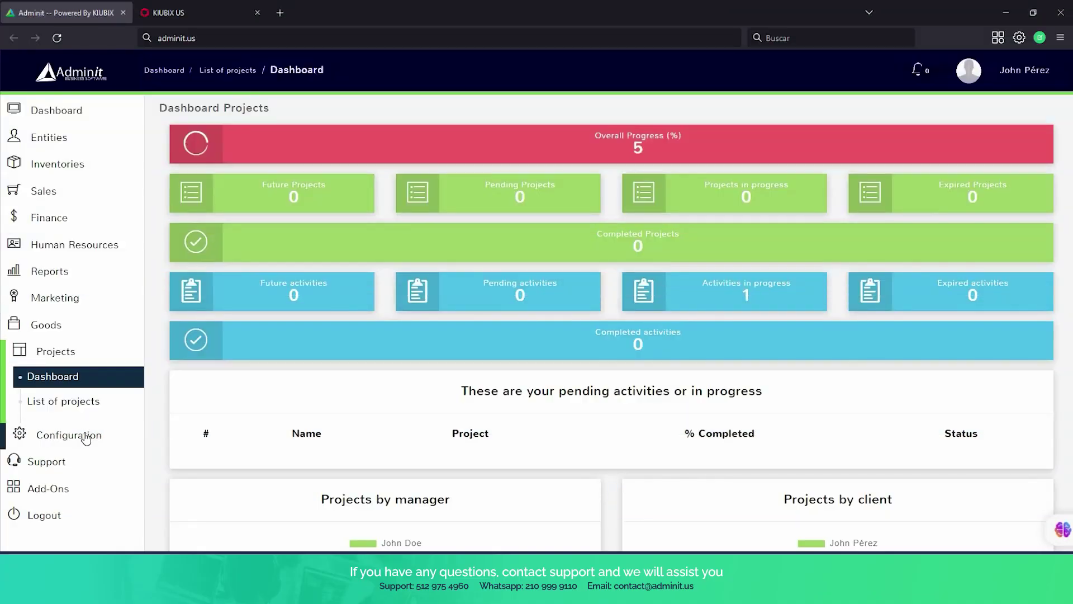
# Open App Config under Configuration to show Company Information, with company name Adminit.
pyautogui.click(86, 437)
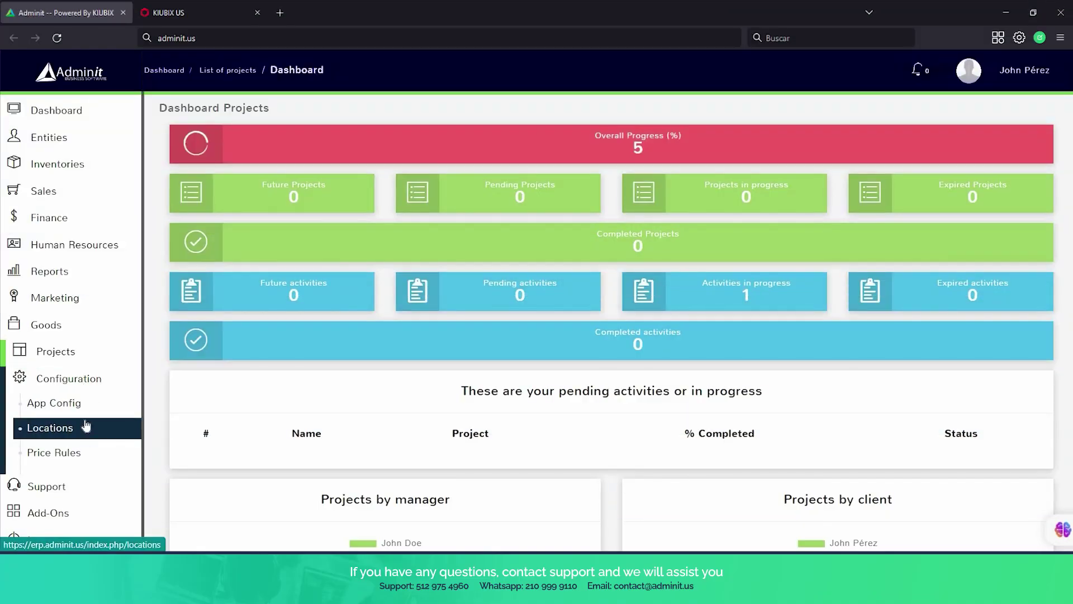
pyautogui.click(80, 404)
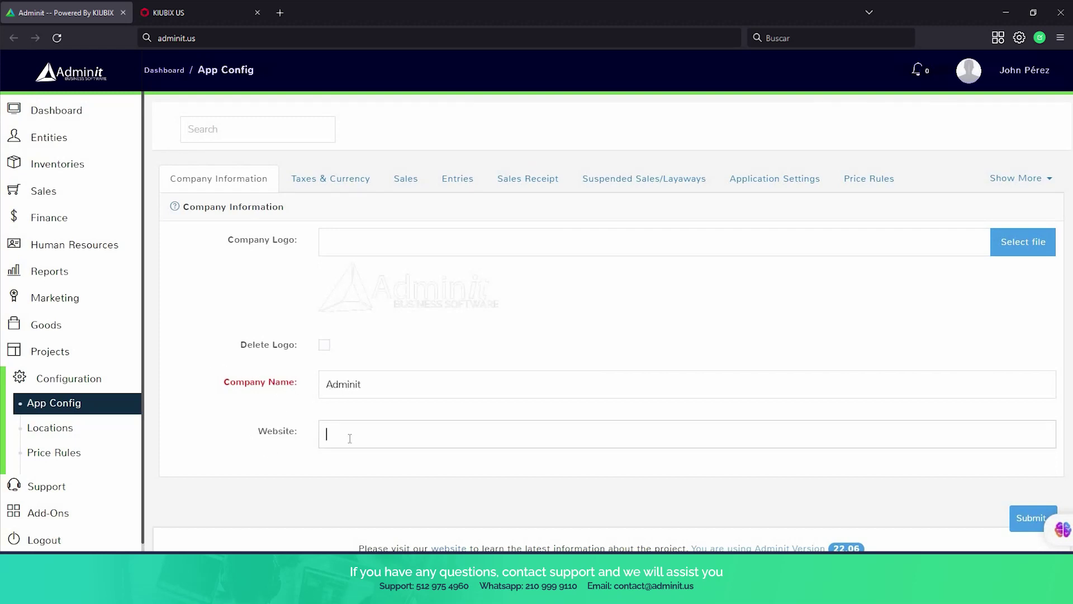
# Review Taxes & Currency: USD, exchange rate 1.00, denominations from $100 down to ¢5.
pyautogui.click(316, 184)
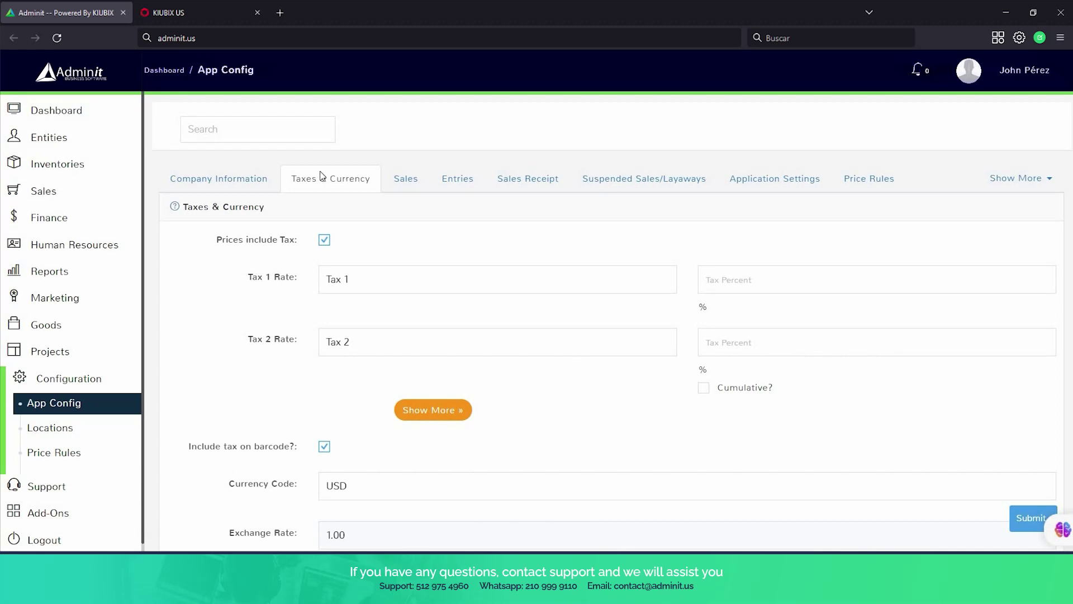
pyautogui.scroll(-1, 340, 271)
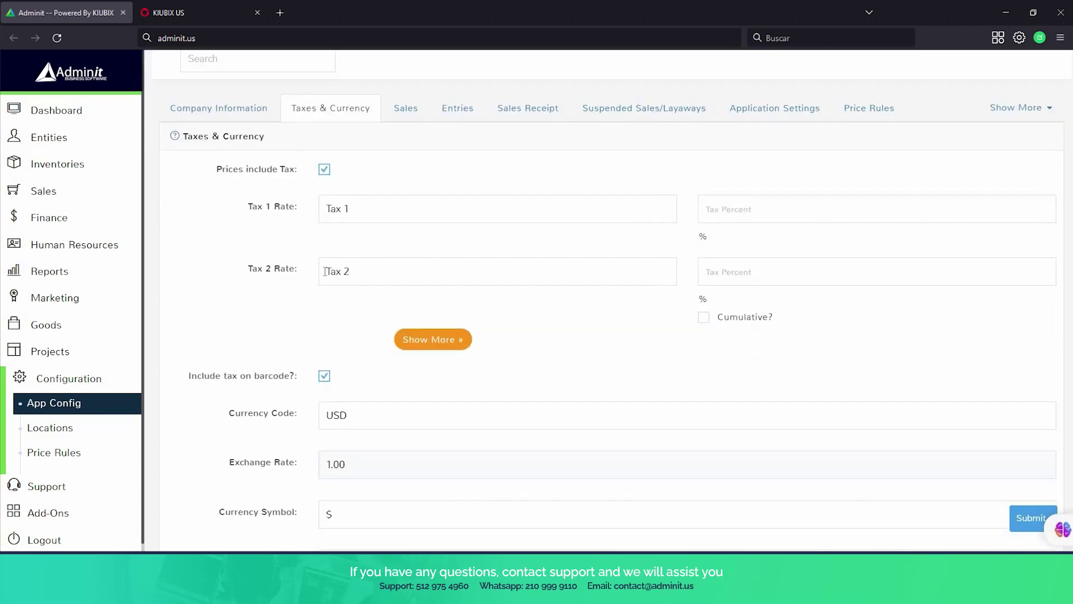
pyautogui.scroll(-2, 324, 271)
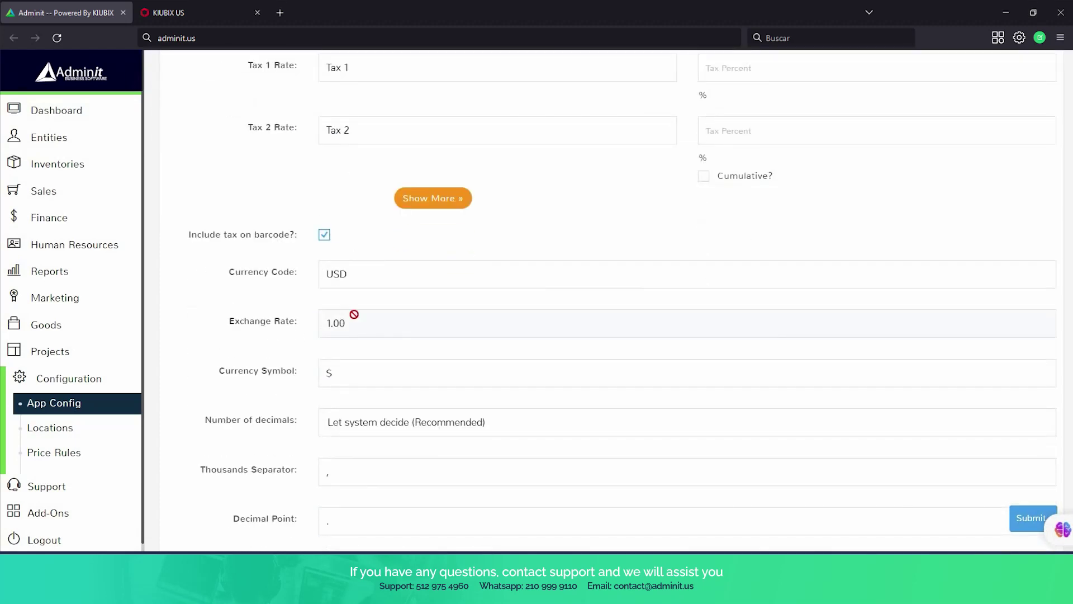
pyautogui.scroll(-2, 347, 287)
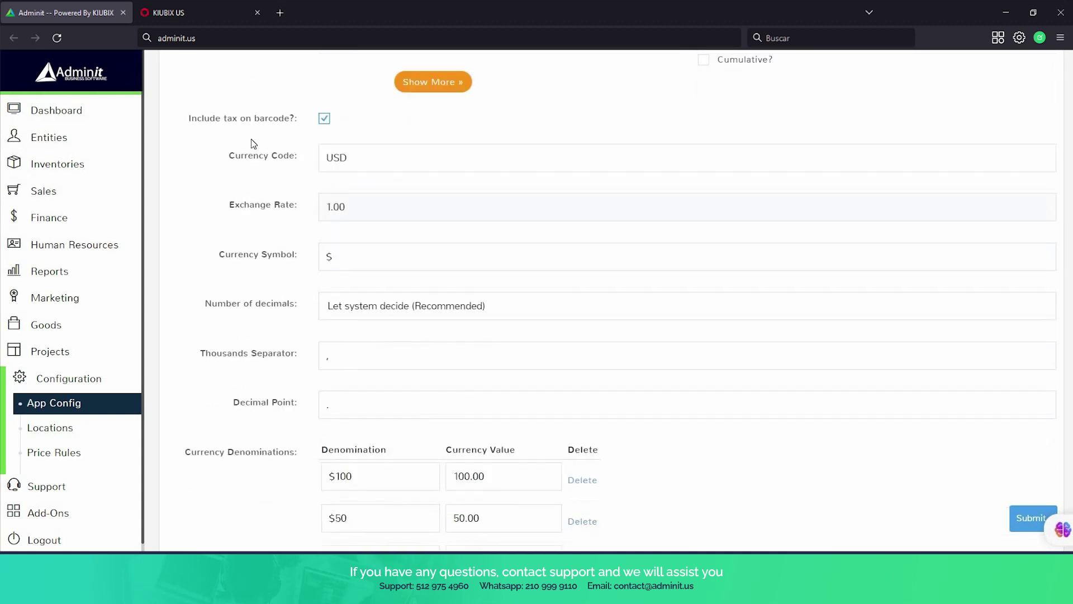
pyautogui.scroll(-1, 358, 230)
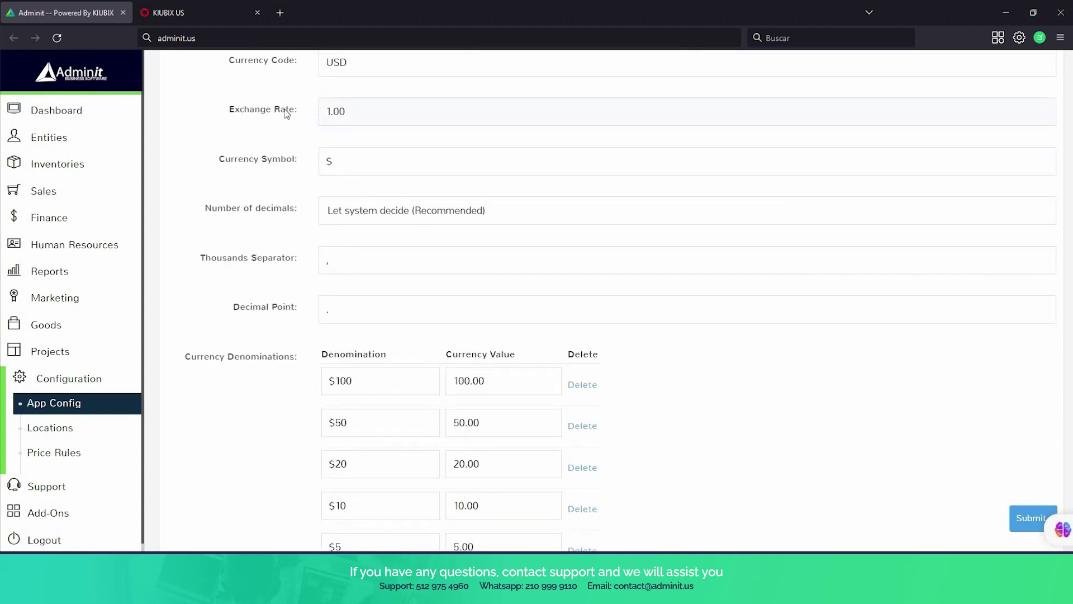
pyautogui.scroll(-3, 308, 195)
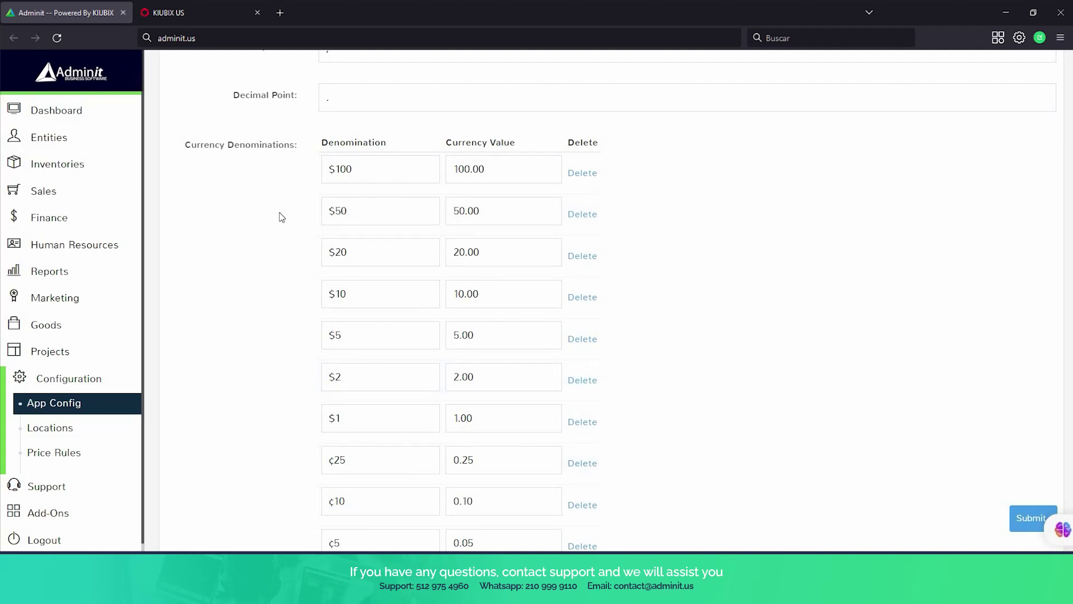
pyautogui.scroll(9, 282, 217)
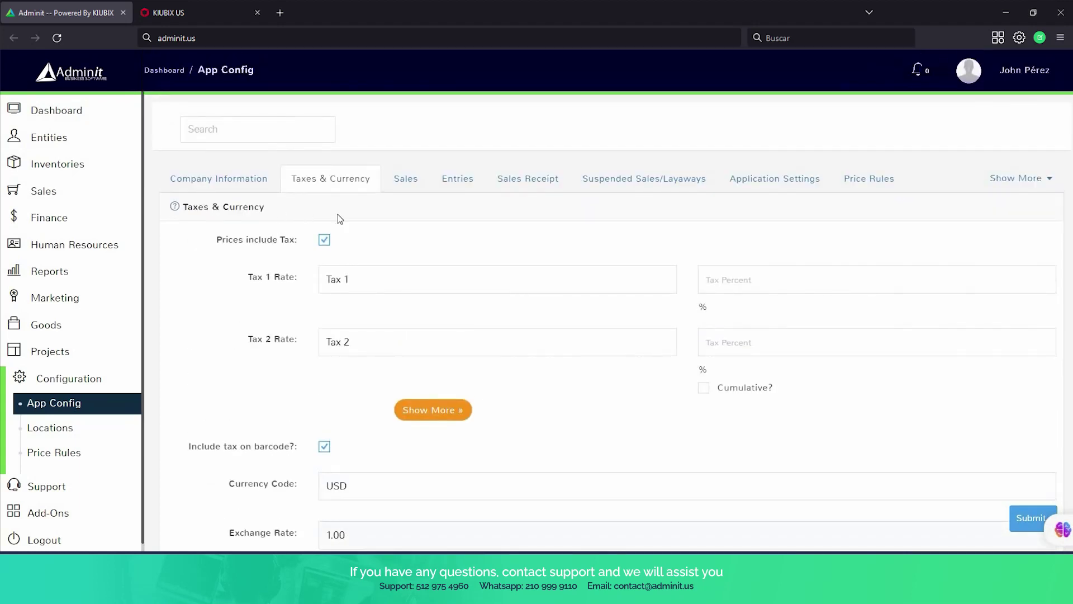
# Look through the Sales settings tab and then the Entries settings tab.
pyautogui.click(414, 190)
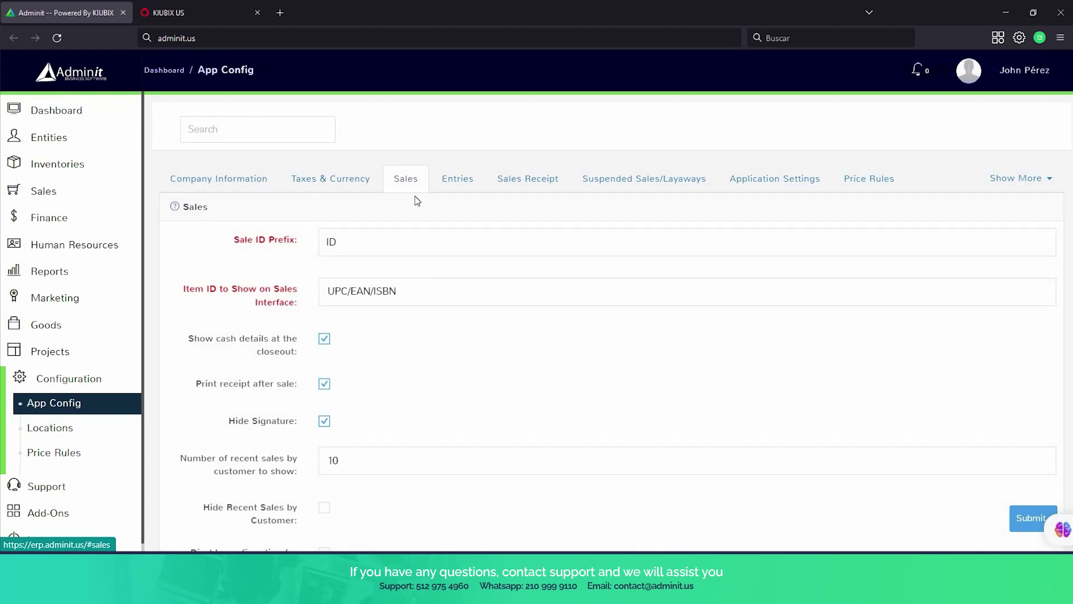
pyautogui.scroll(-7, 437, 253)
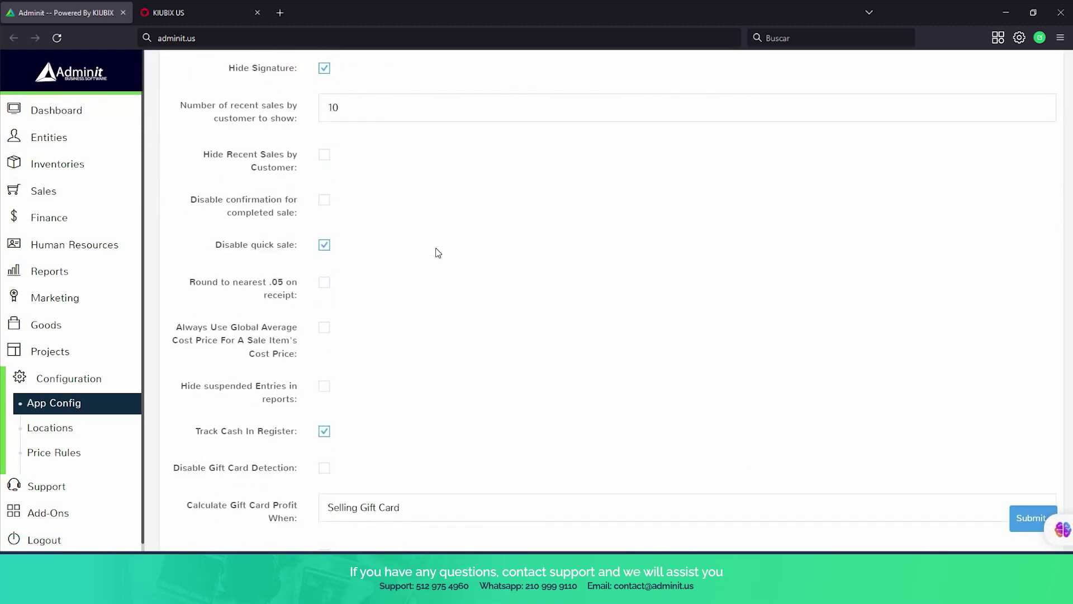
pyautogui.scroll(-4, 437, 254)
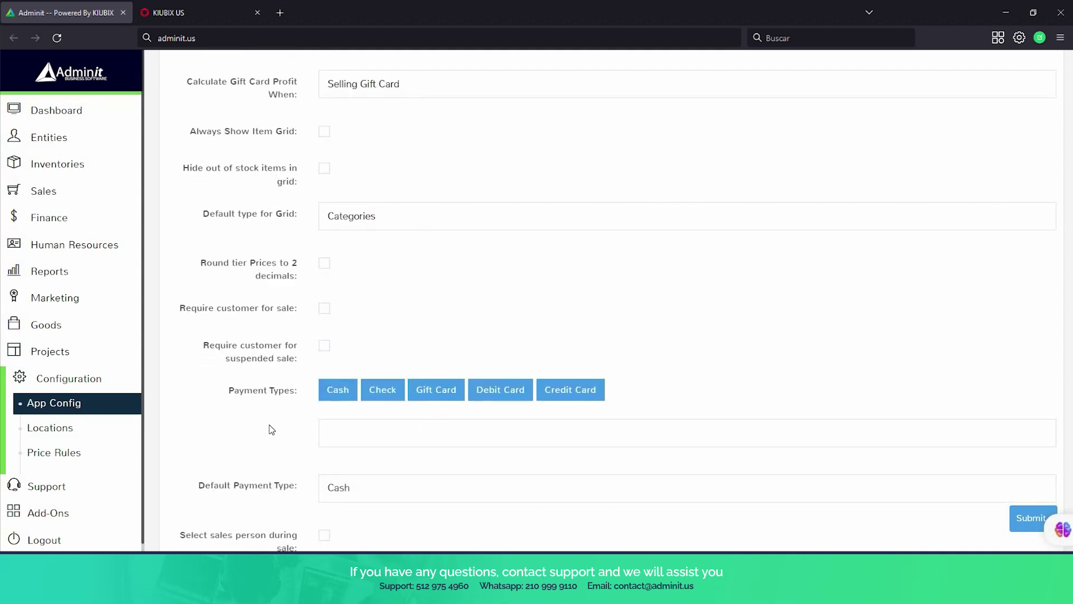
pyautogui.scroll(-2, 273, 429)
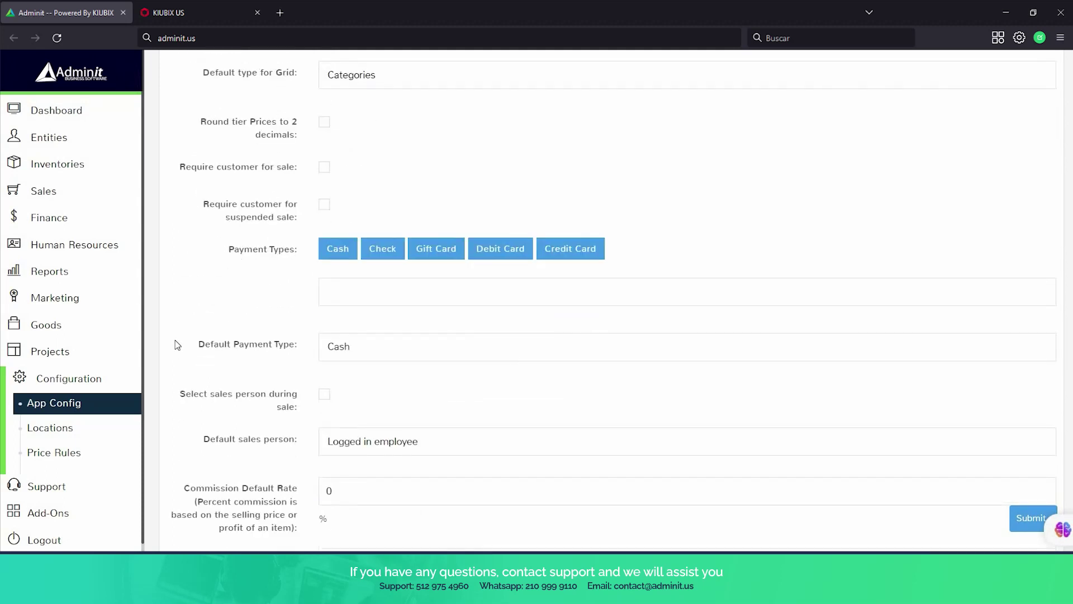
pyautogui.scroll(-7, 287, 320)
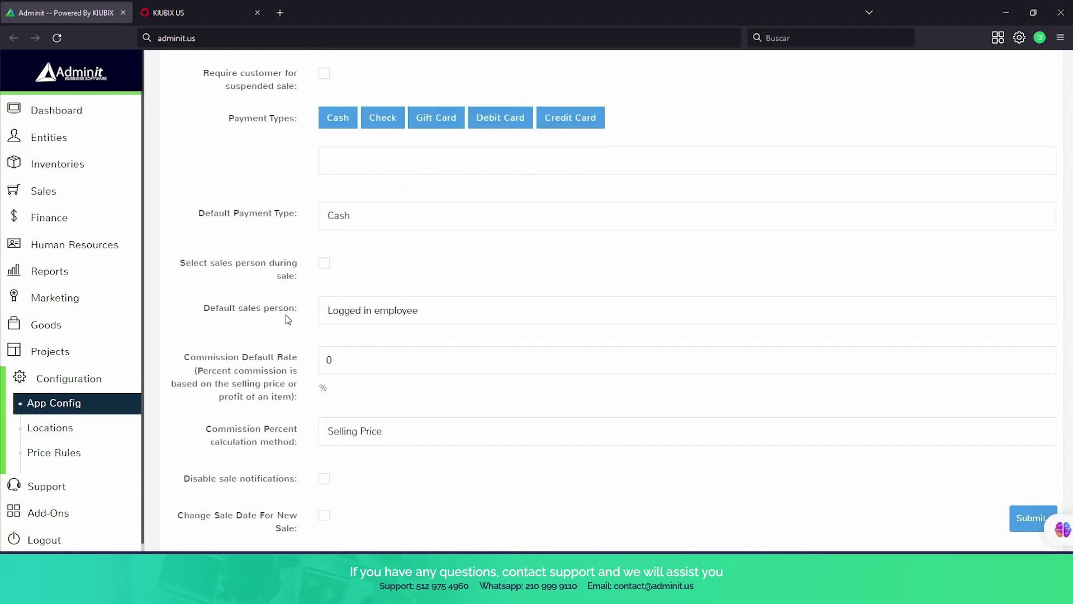
pyautogui.scroll(20, 288, 316)
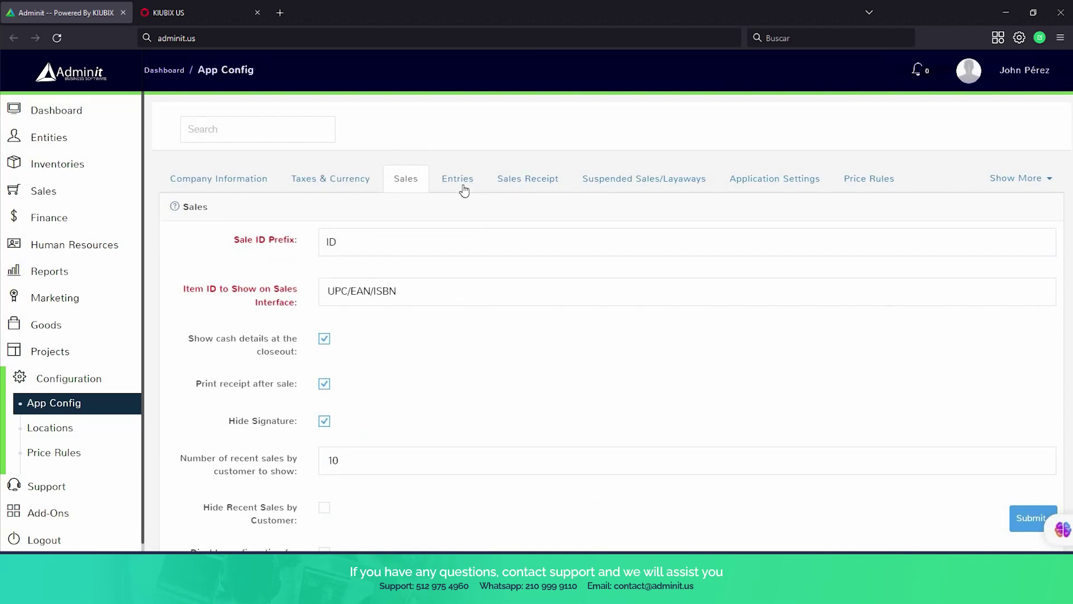
pyautogui.click(462, 186)
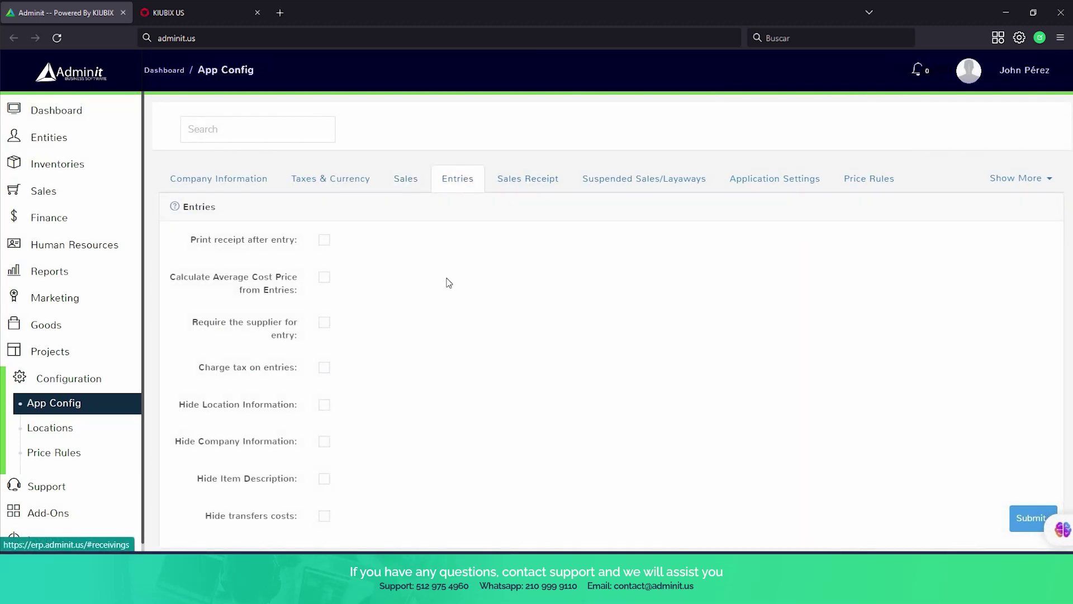
pyautogui.scroll(-2, 447, 285)
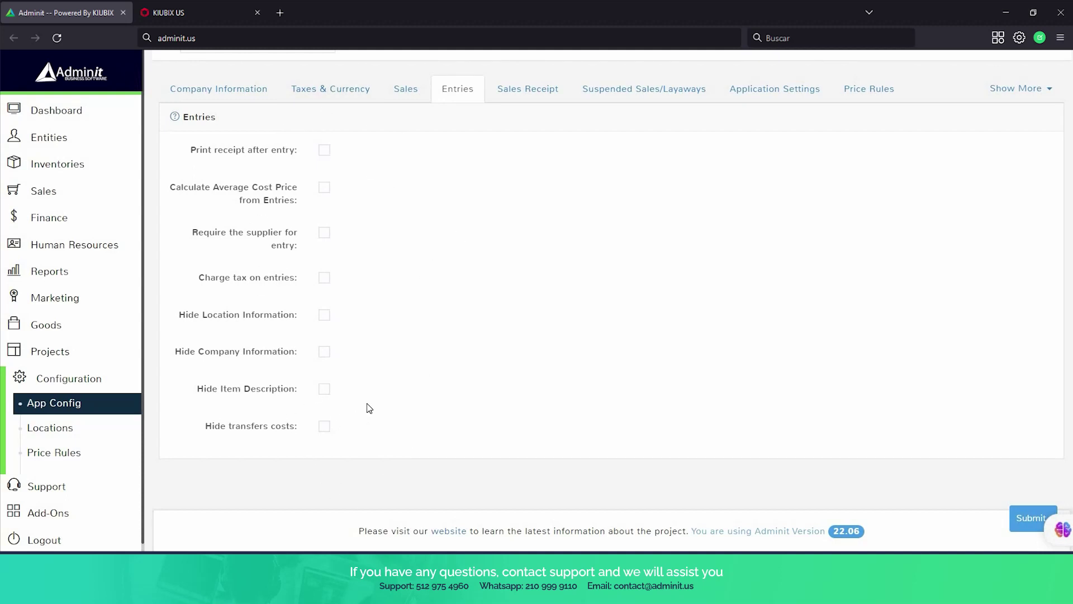
pyautogui.scroll(2, 369, 408)
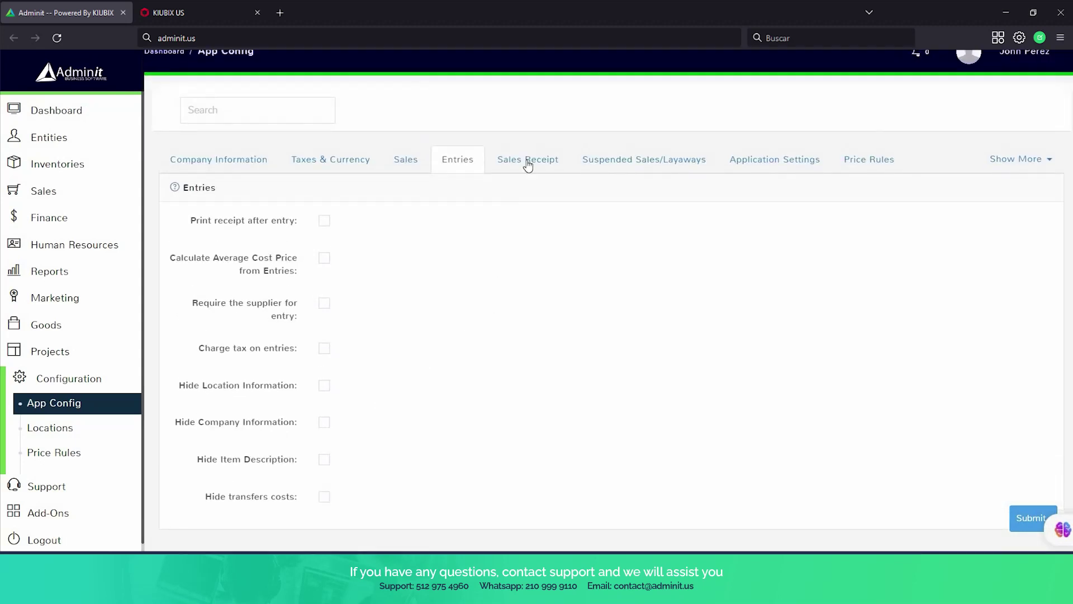
# Scroll through Sales Receipt settings, then show Suspended Sales/Layaways with only 'Show receipt after suspending sale' enabled.
pyautogui.click(527, 162)
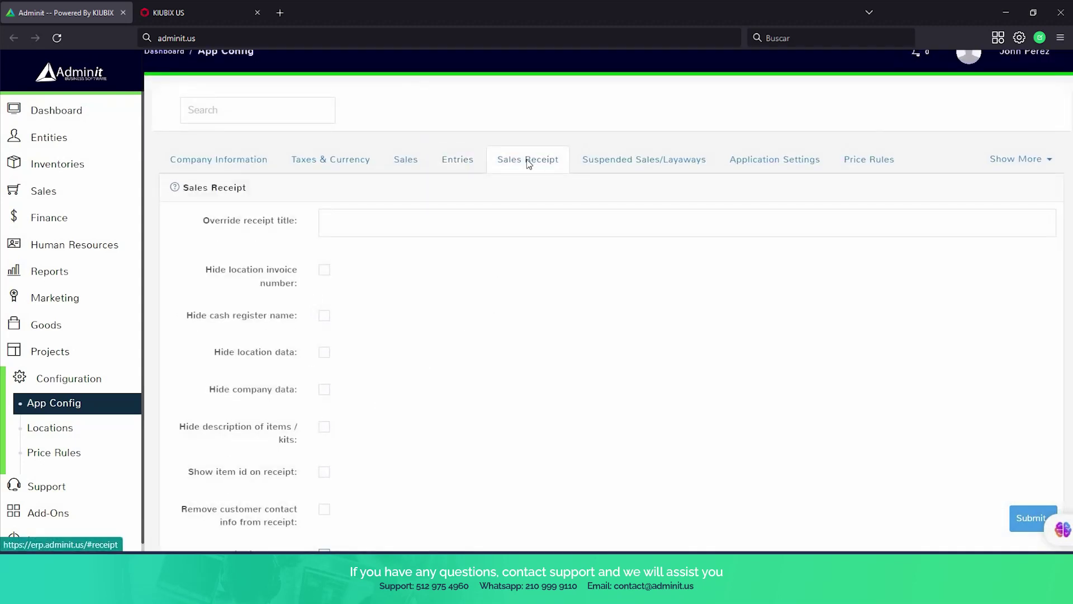
pyautogui.scroll(-1, 508, 249)
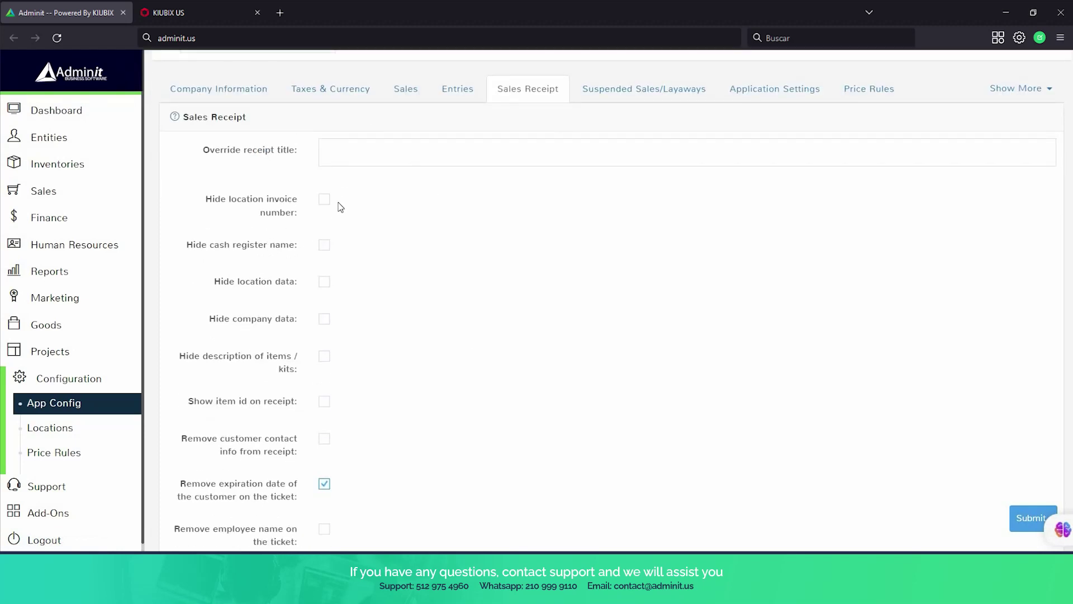
pyautogui.scroll(-5, 297, 233)
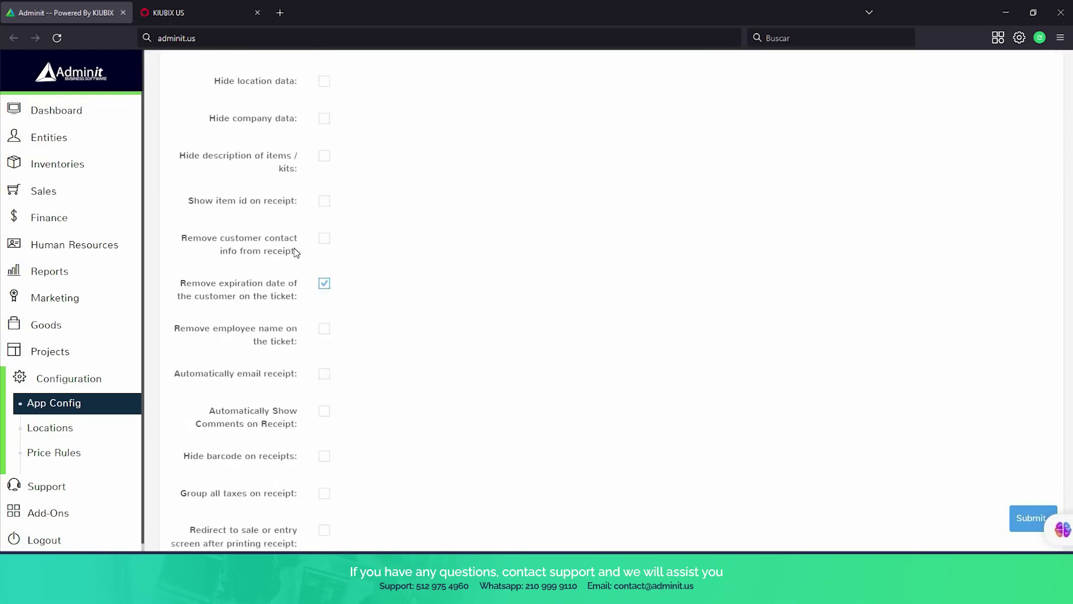
pyautogui.scroll(-1, 296, 254)
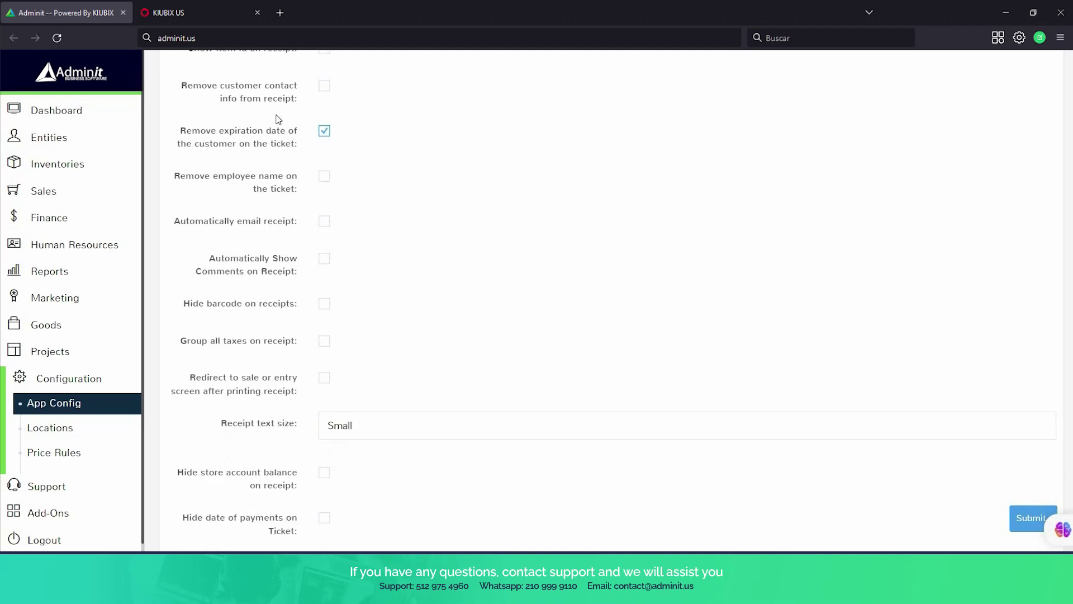
pyautogui.scroll(-1, 290, 357)
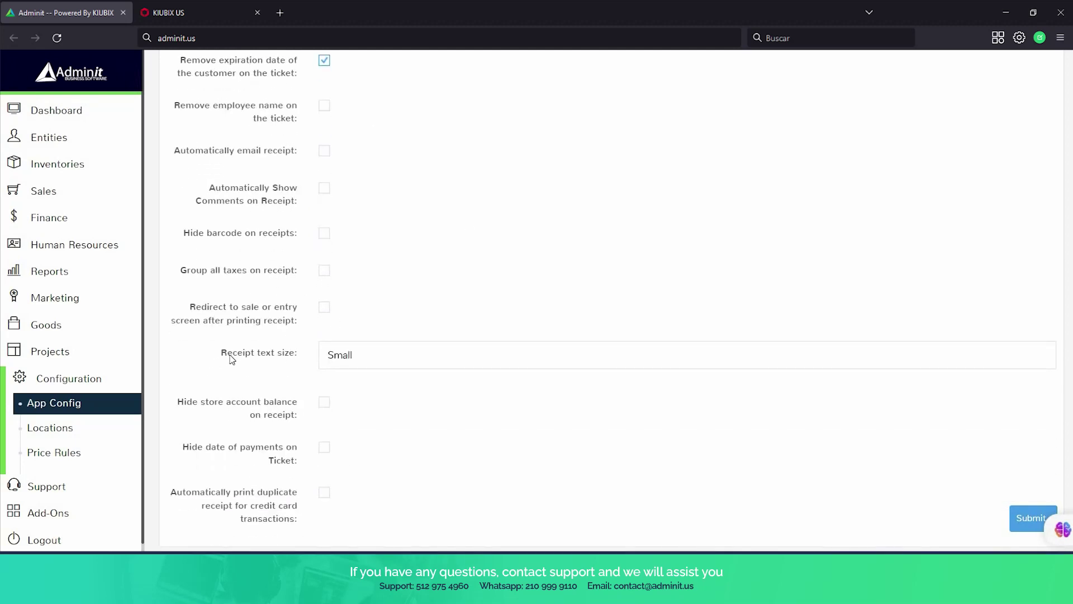
pyautogui.scroll(-1, 321, 342)
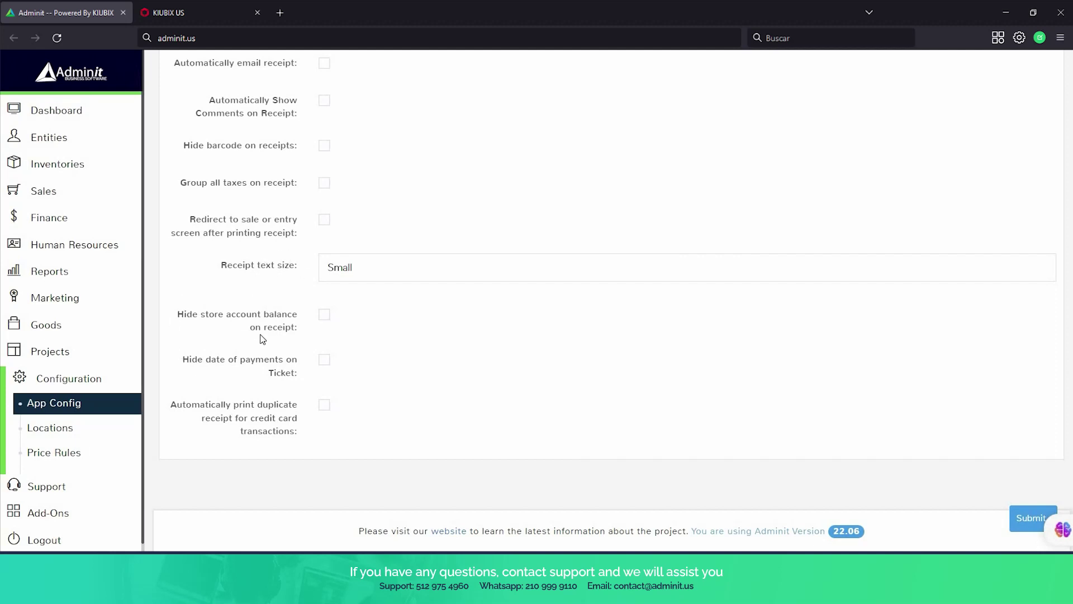
pyautogui.scroll(7, 263, 340)
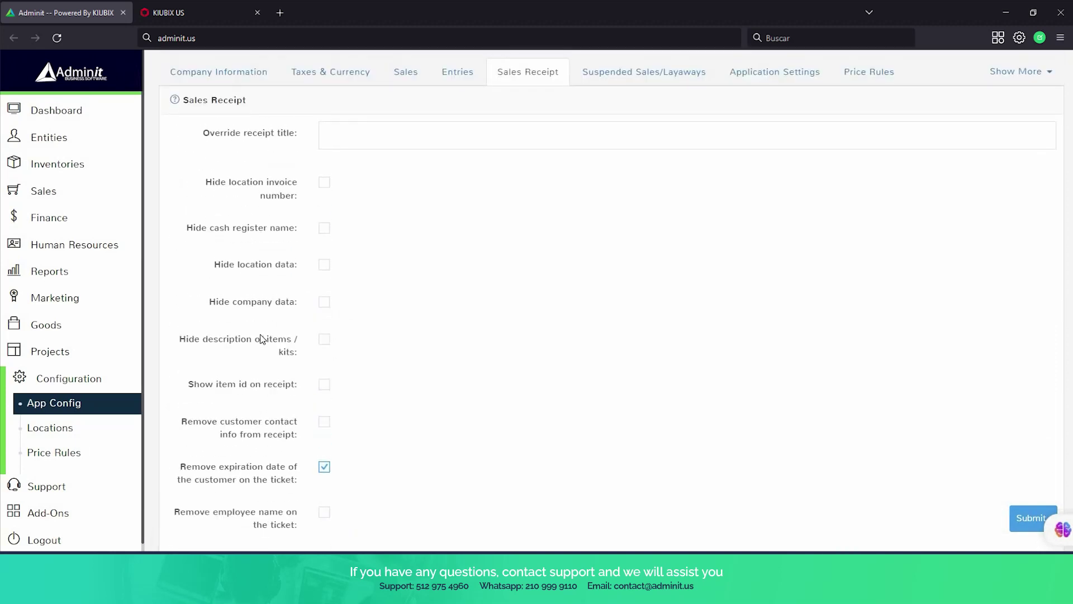
pyautogui.scroll(2, 261, 339)
pyautogui.click(646, 190)
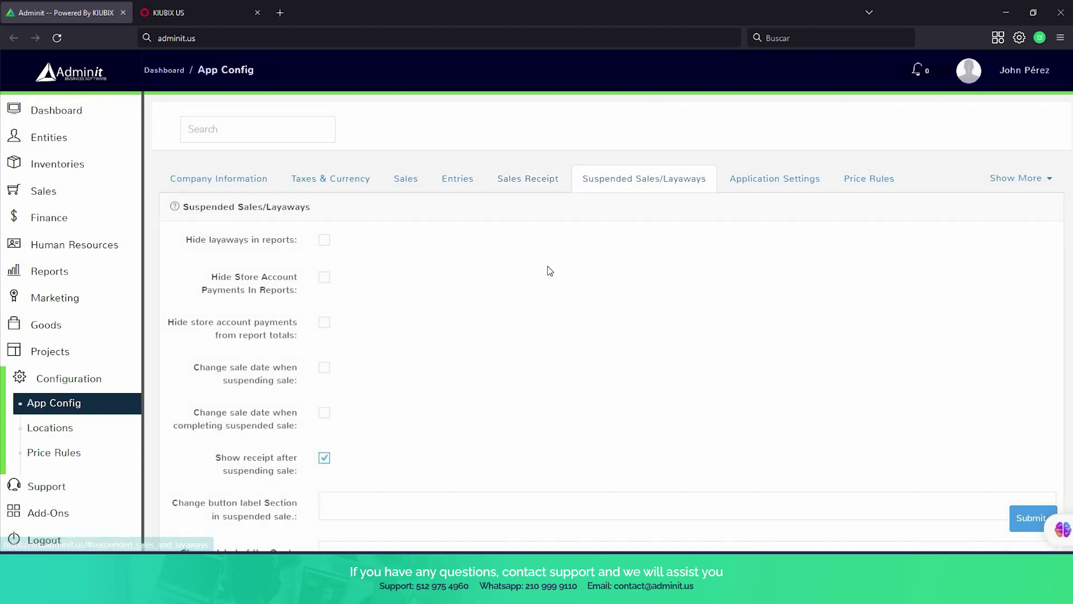
# Scroll through the Application Settings tab, with Language English and date format 30-12-2000.
pyautogui.scroll(-2, 548, 270)
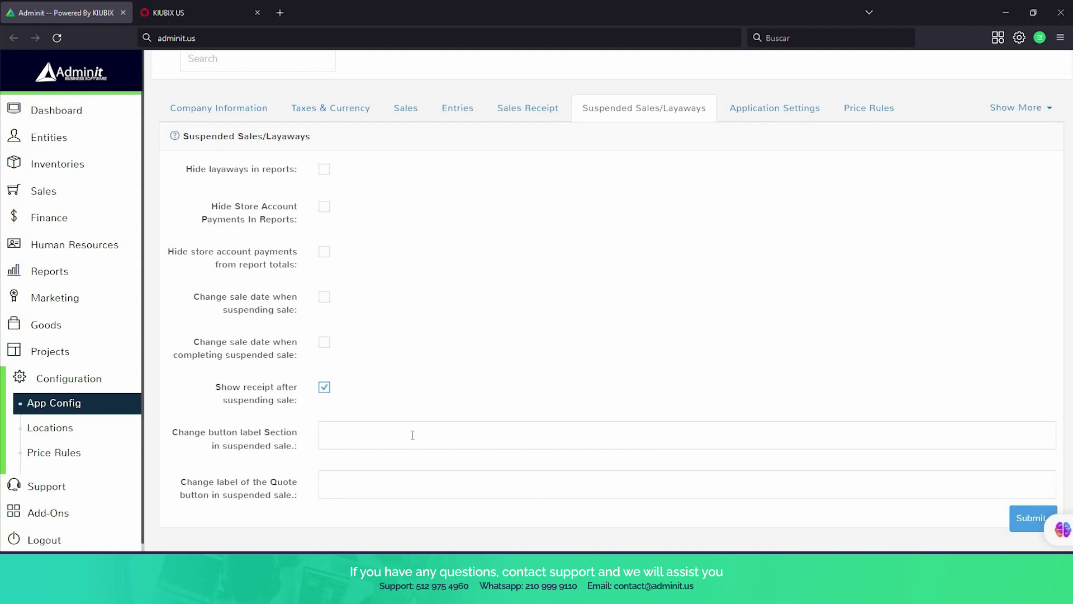
pyautogui.click(817, 112)
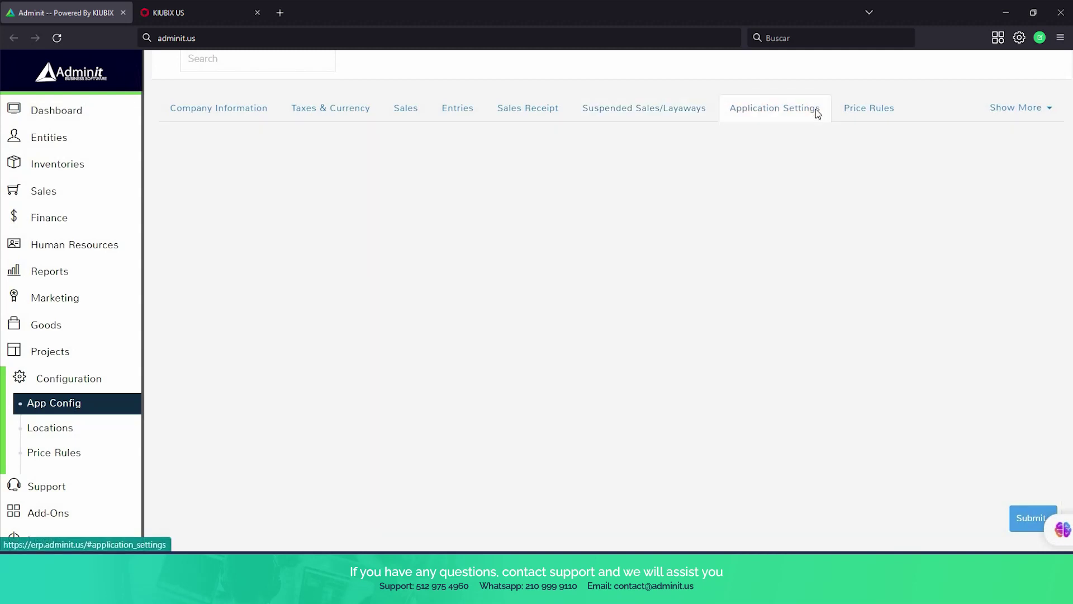
pyautogui.scroll(-1, 700, 279)
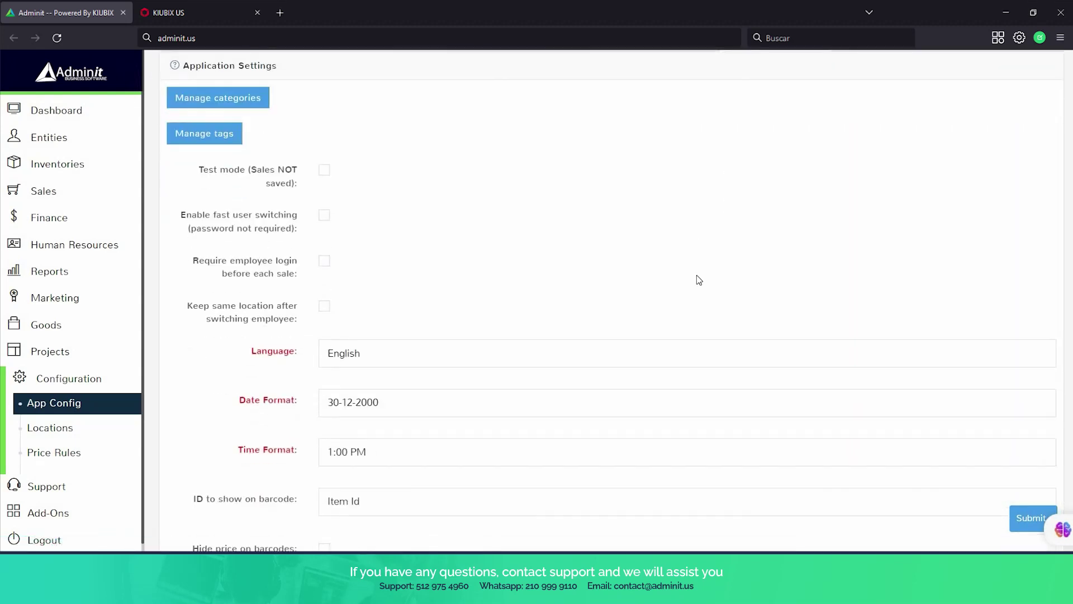
pyautogui.scroll(1, 699, 279)
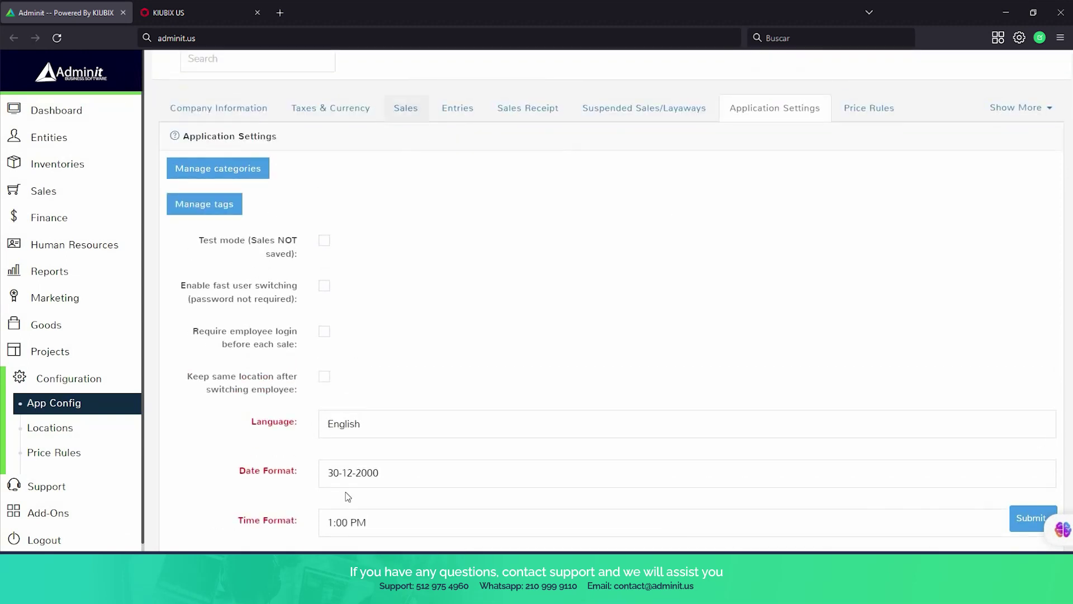
pyautogui.scroll(-2, 411, 454)
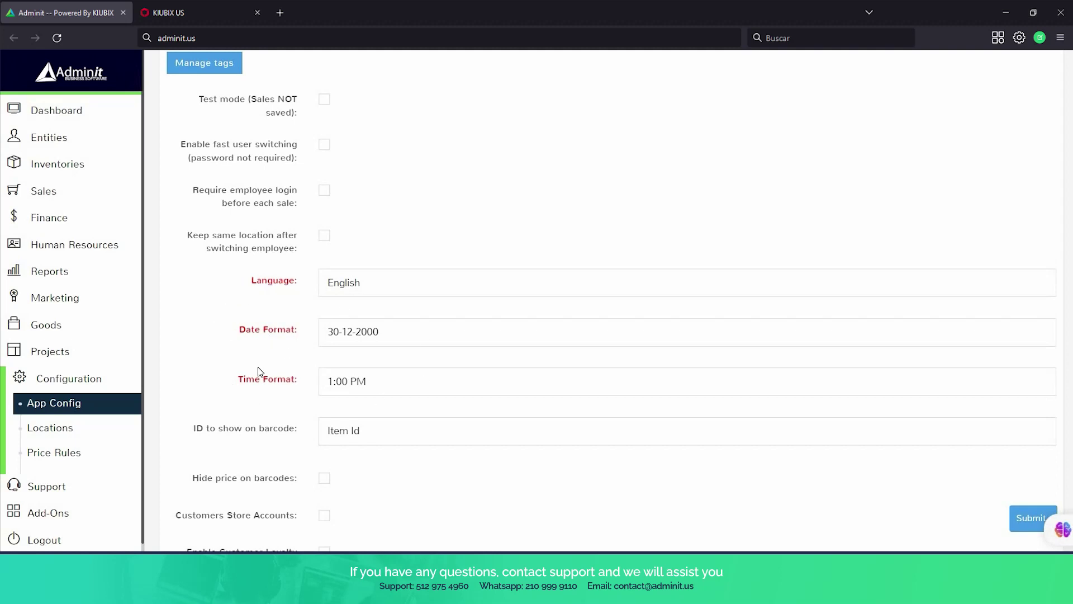
pyautogui.scroll(-8, 358, 315)
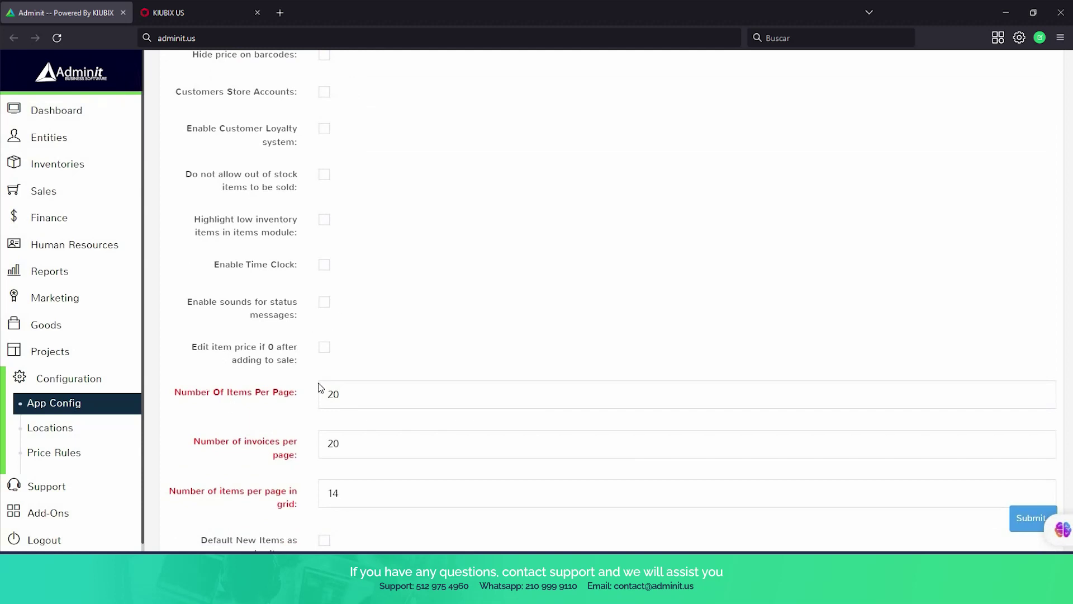
pyautogui.scroll(-3, 320, 387)
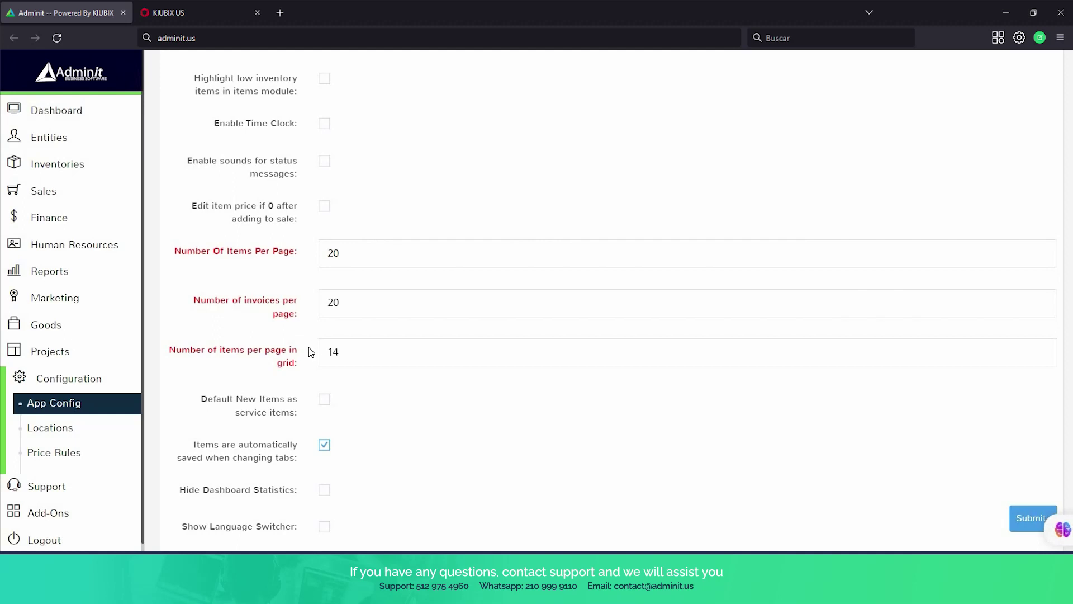
pyautogui.scroll(-8, 312, 352)
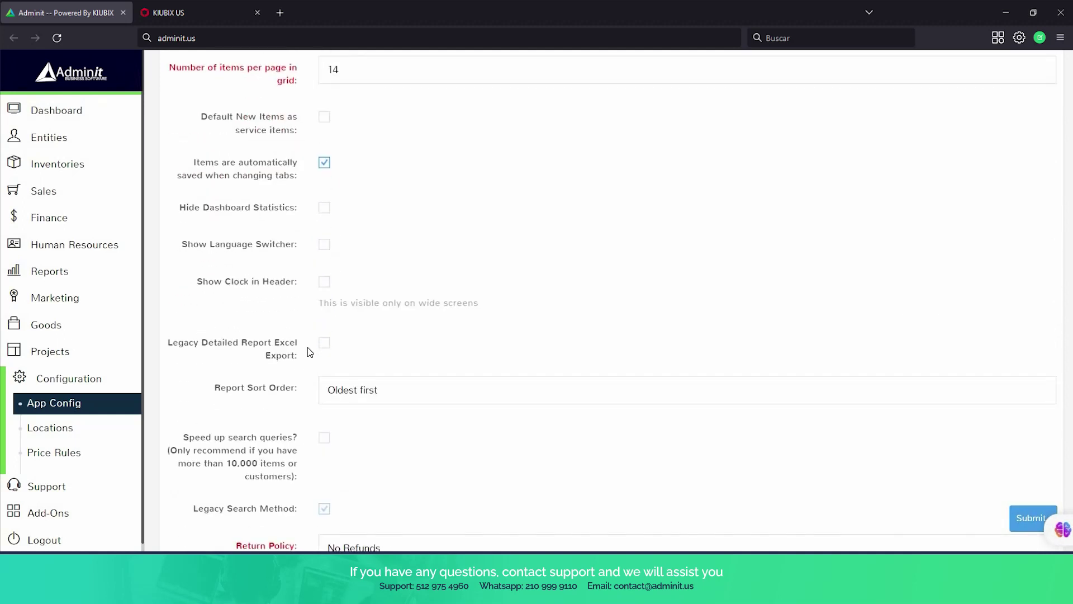
pyautogui.scroll(-9, 310, 352)
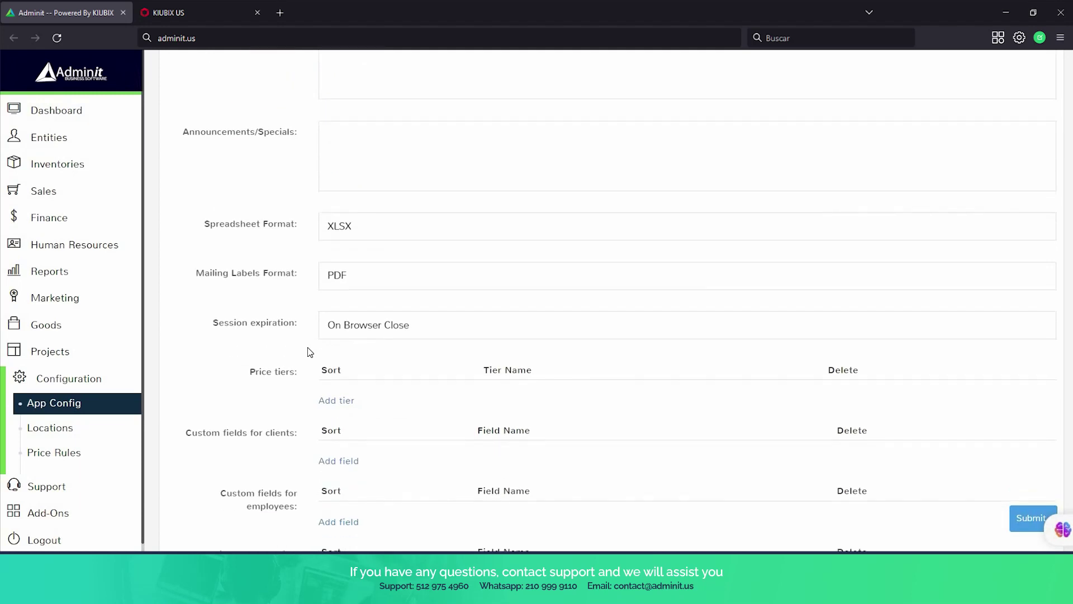
pyautogui.scroll(-3, 310, 352)
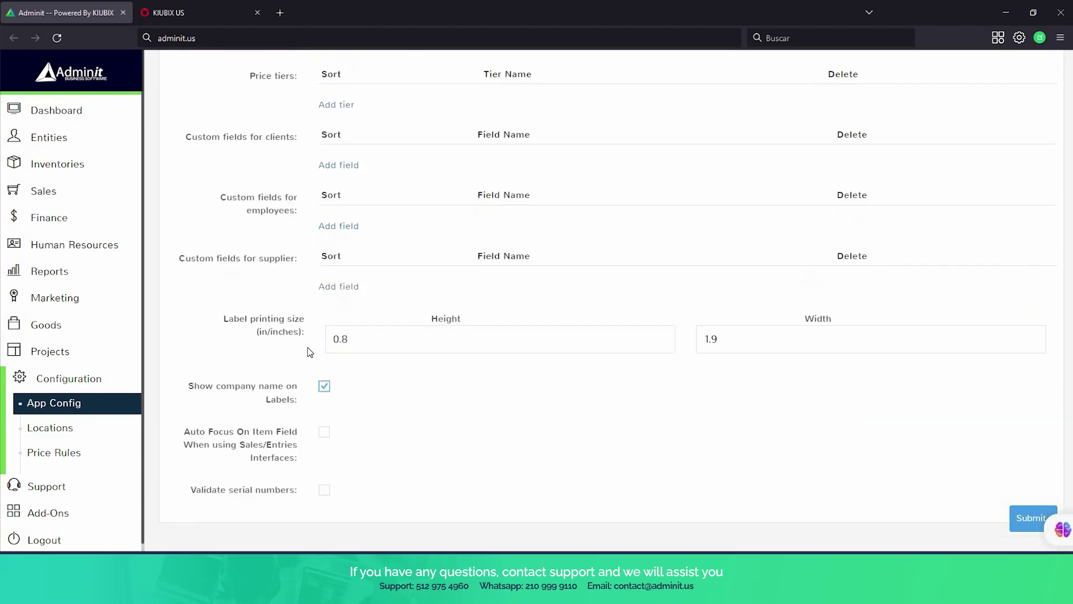
pyautogui.scroll(7, 310, 352)
pyautogui.scroll(20, 310, 352)
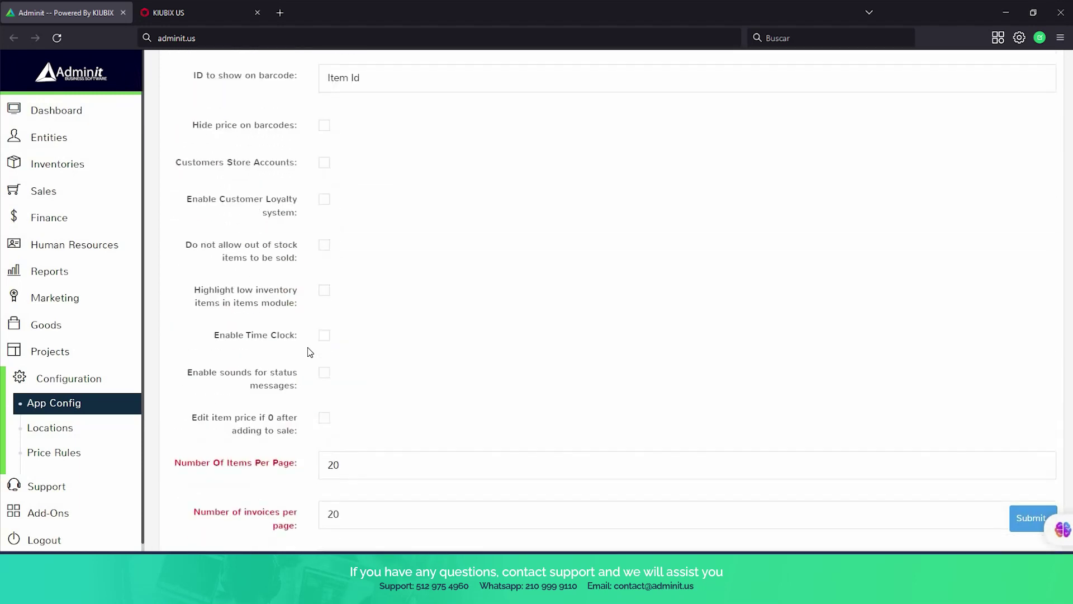
pyautogui.scroll(4, 310, 352)
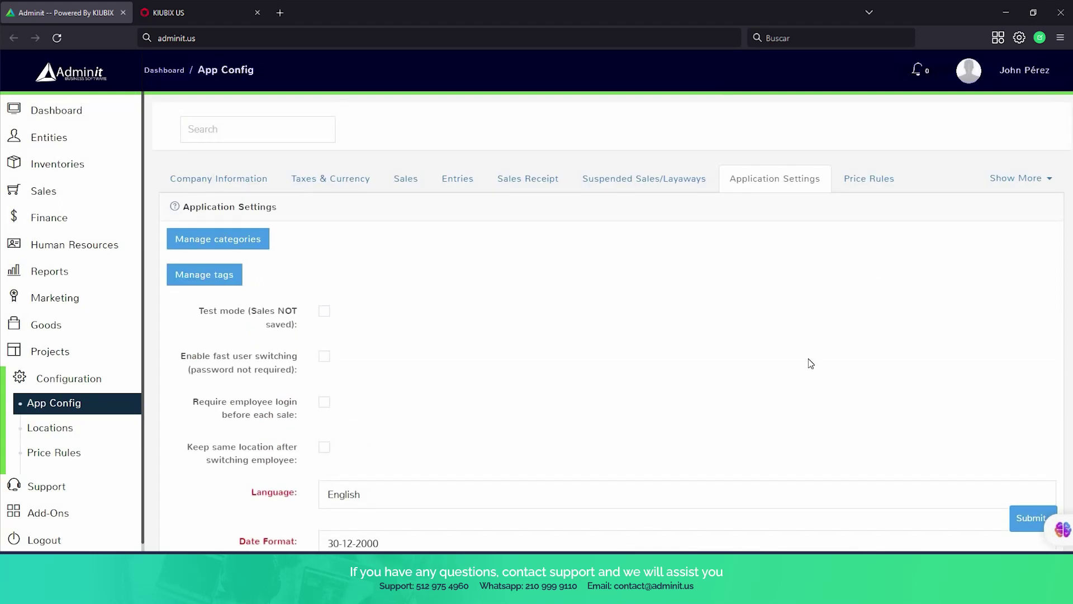
# View the Price Rules settings, then choose Orders And Deliveries from Show More.
pyautogui.click(854, 182)
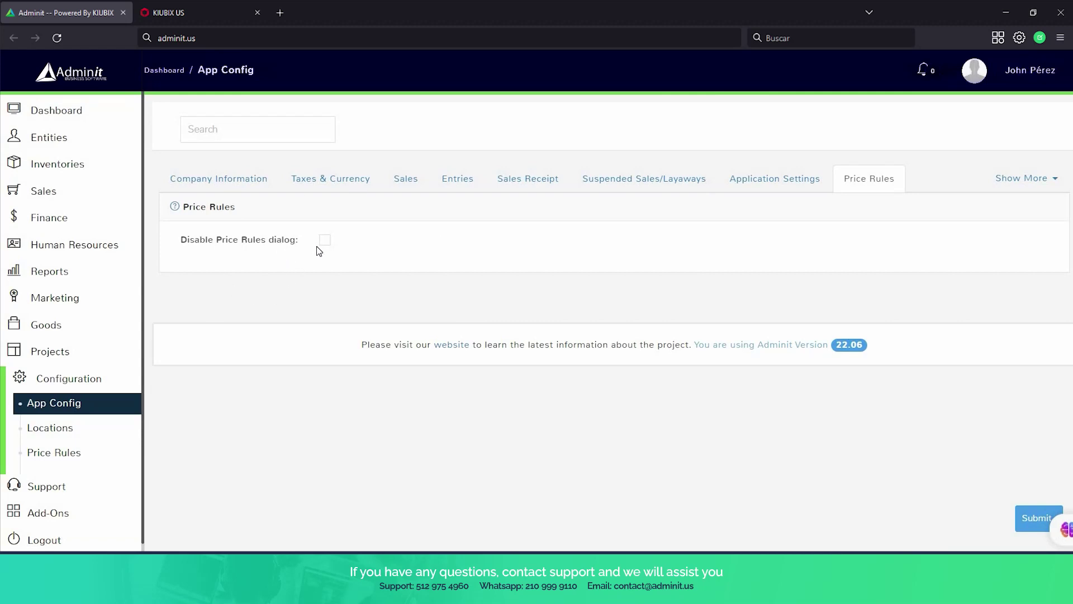
pyautogui.click(1042, 184)
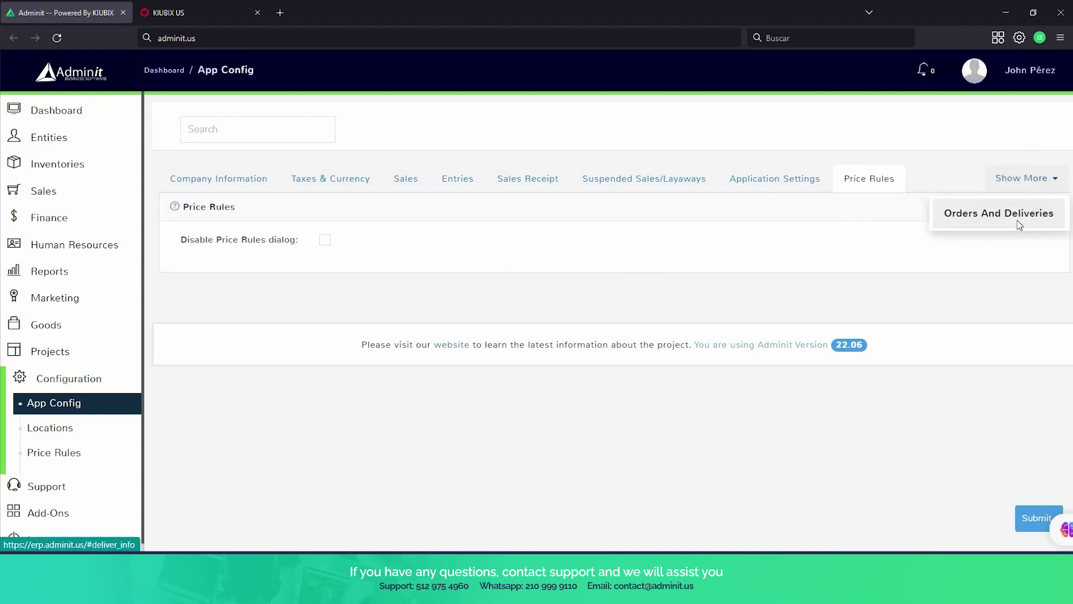
pyautogui.click(1018, 224)
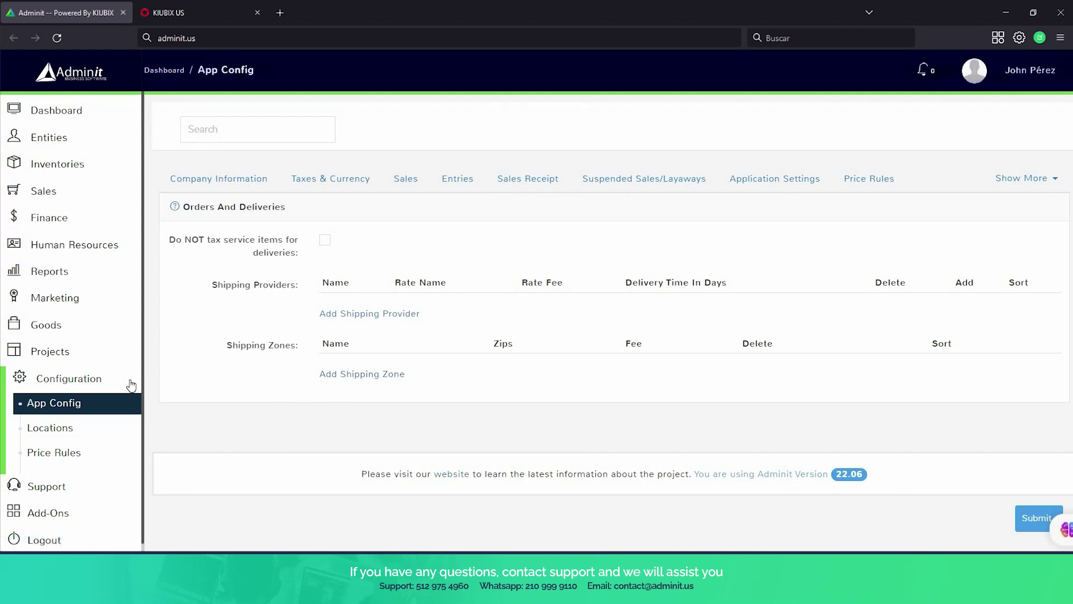
# Visit the Locations list showing Downtown Branch, then open the empty Price Rules list.
pyautogui.click(57, 432)
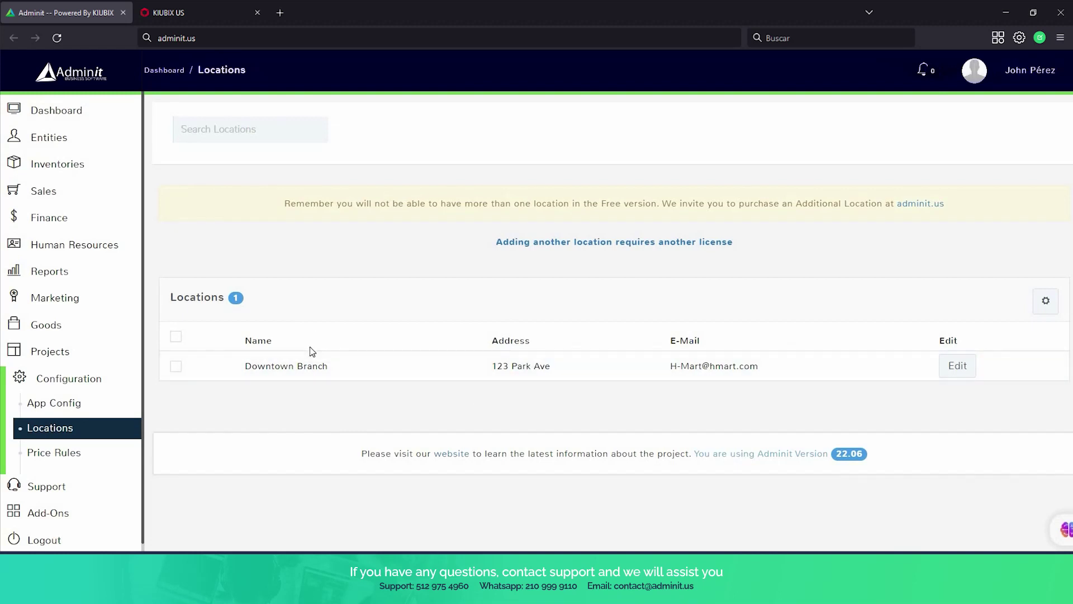
pyautogui.click(68, 456)
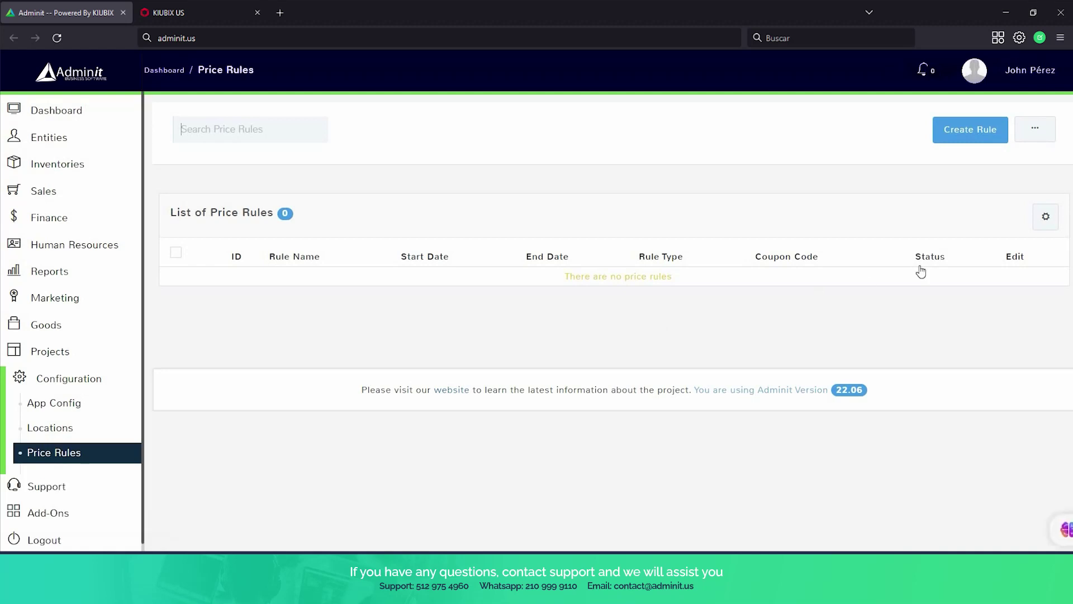
# Start a new price rule and click through its name, description and end date fields.
pyautogui.click(956, 135)
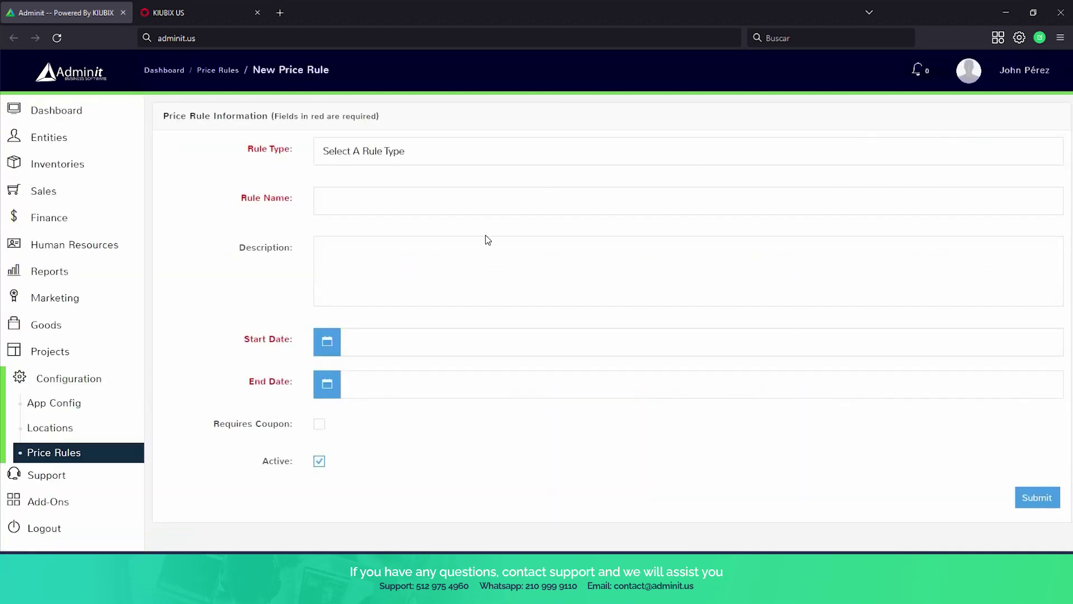
pyautogui.click(351, 193)
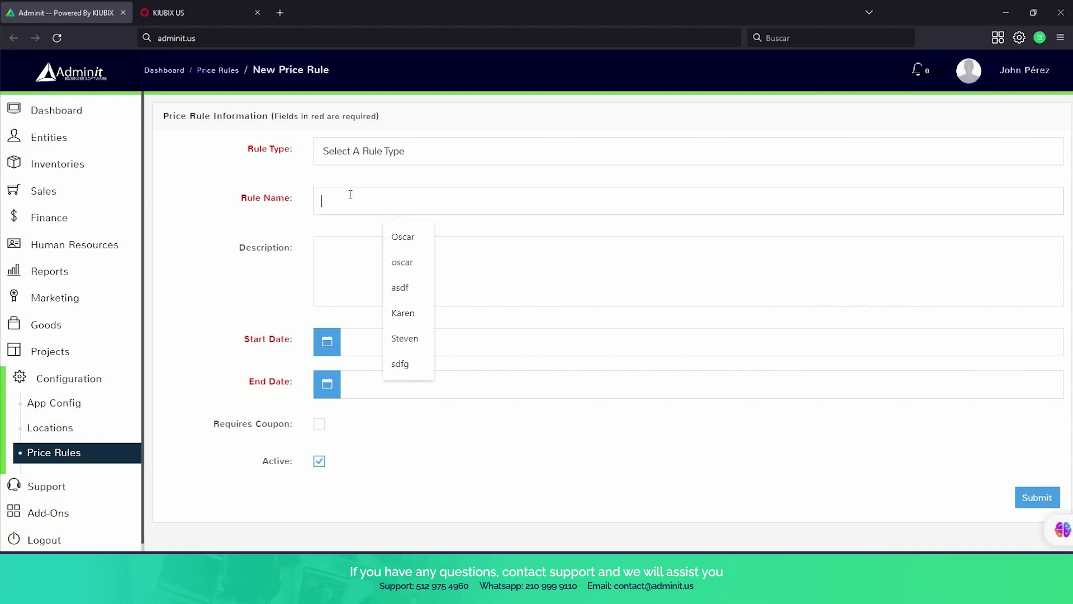
pyautogui.click(338, 263)
pyautogui.scroll(-1, 330, 269)
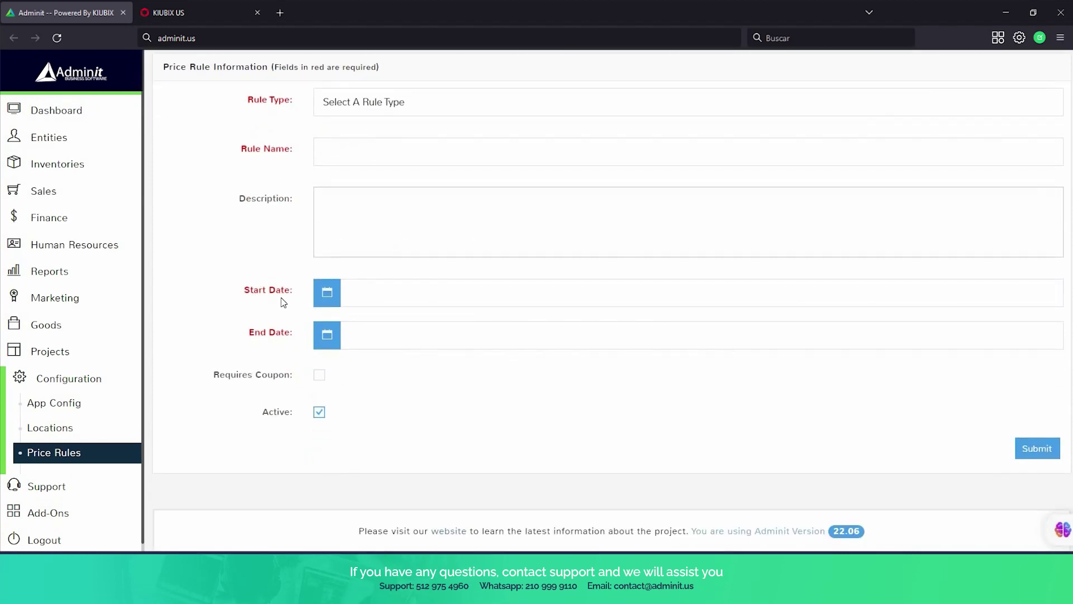
pyautogui.moveTo(244, 290); pyautogui.dragTo(298, 339)
pyautogui.click(255, 333)
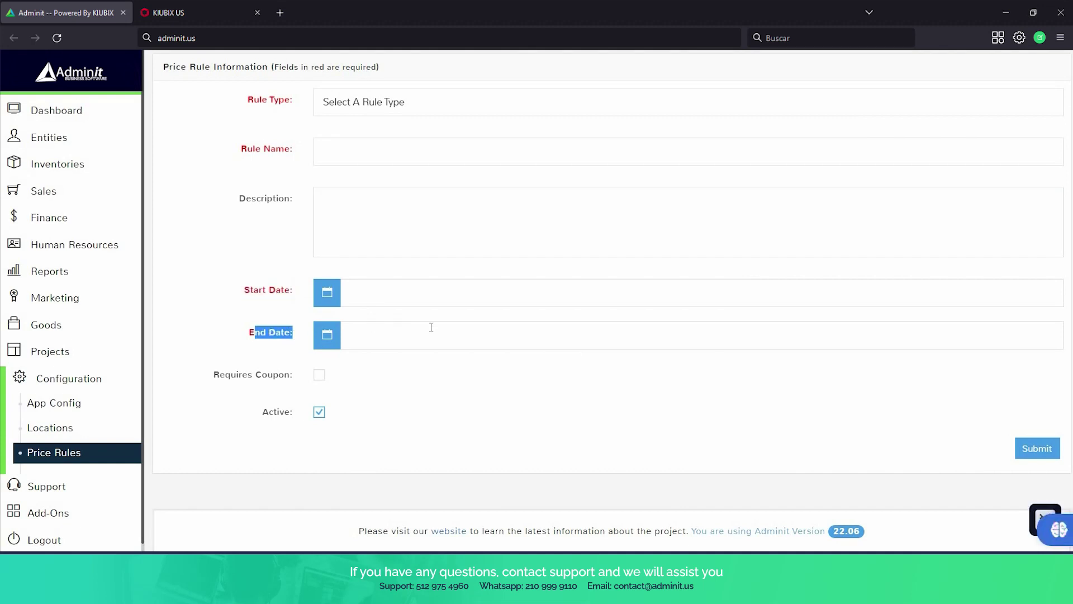
pyautogui.scroll(1, 454, 345)
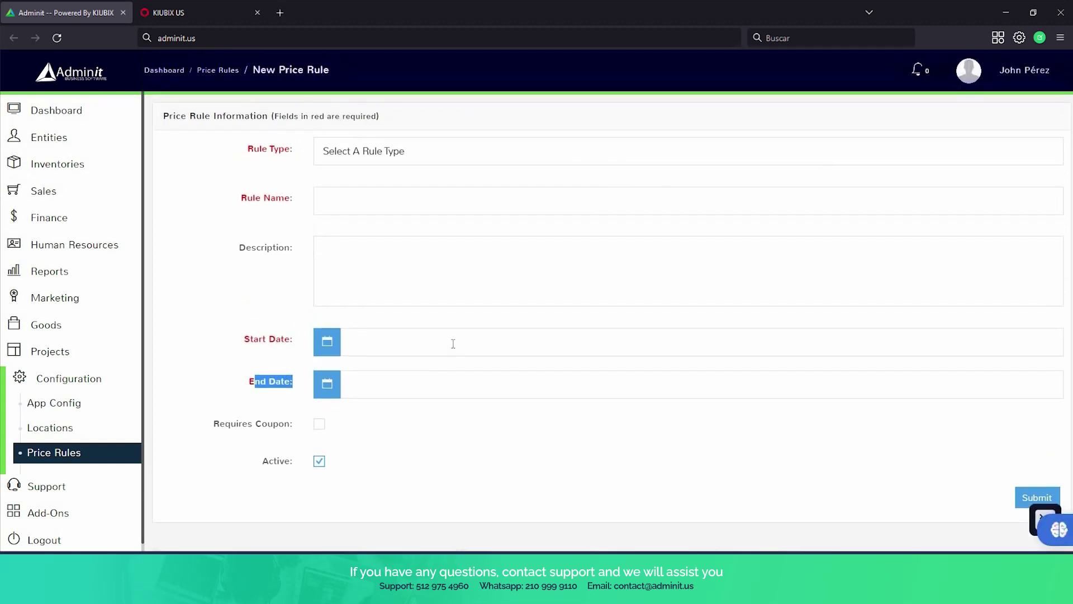
# Try the date picker with 04-05-2023 for start and end, then toggle the Configuration menu.
pyautogui.click(453, 344)
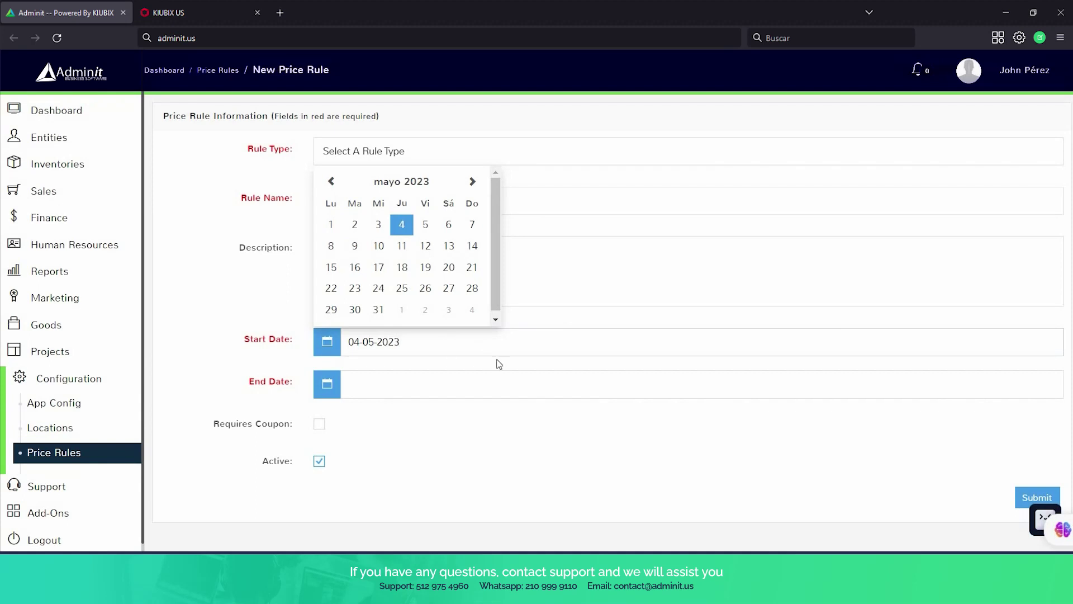
pyautogui.click(511, 374)
pyautogui.click(532, 357)
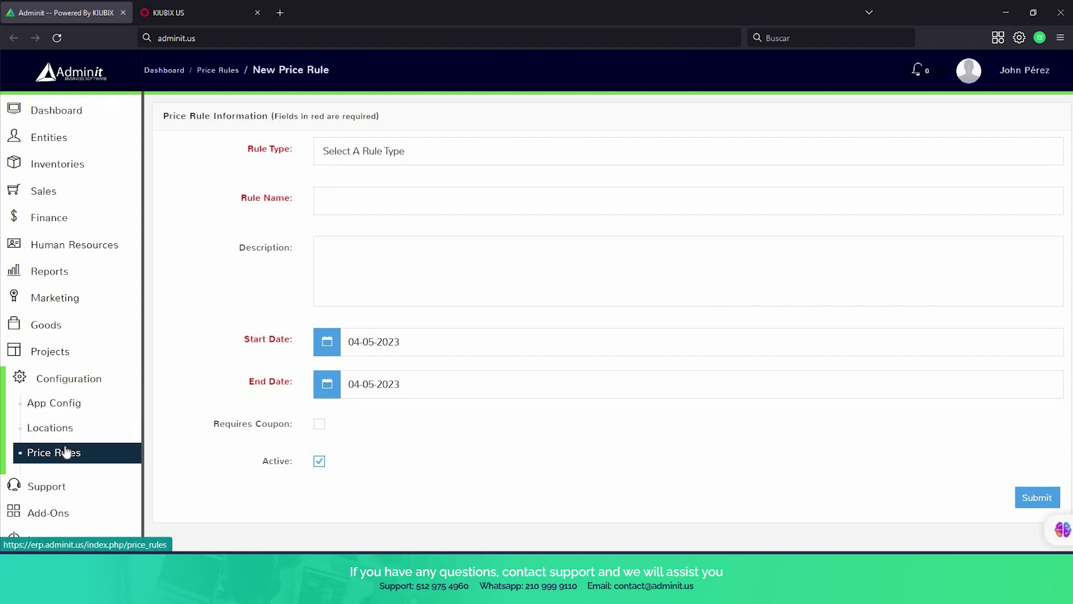
pyautogui.click(73, 380)
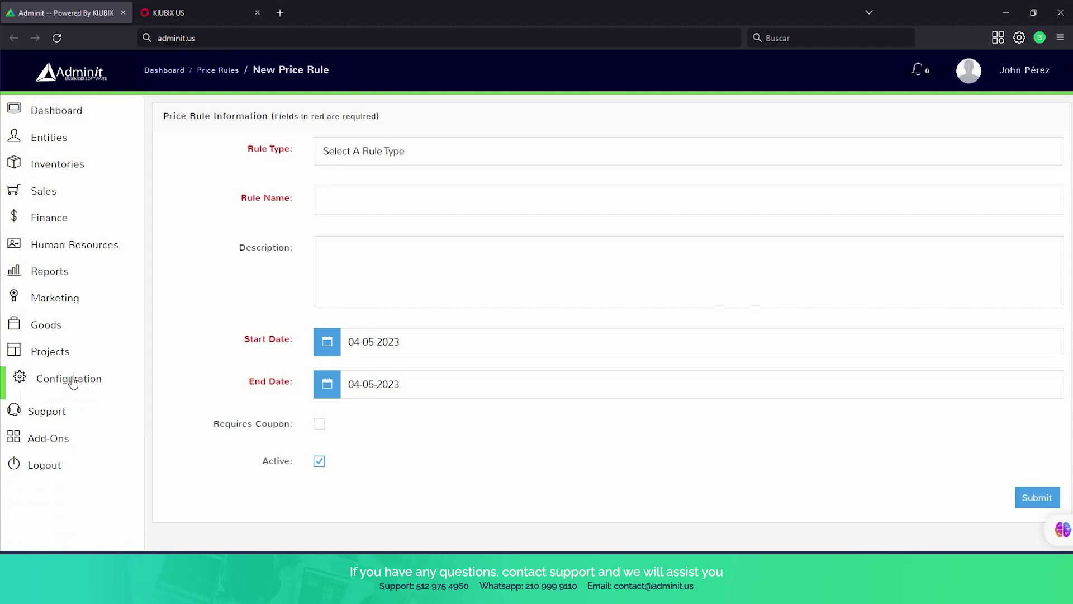
pyautogui.click(72, 380)
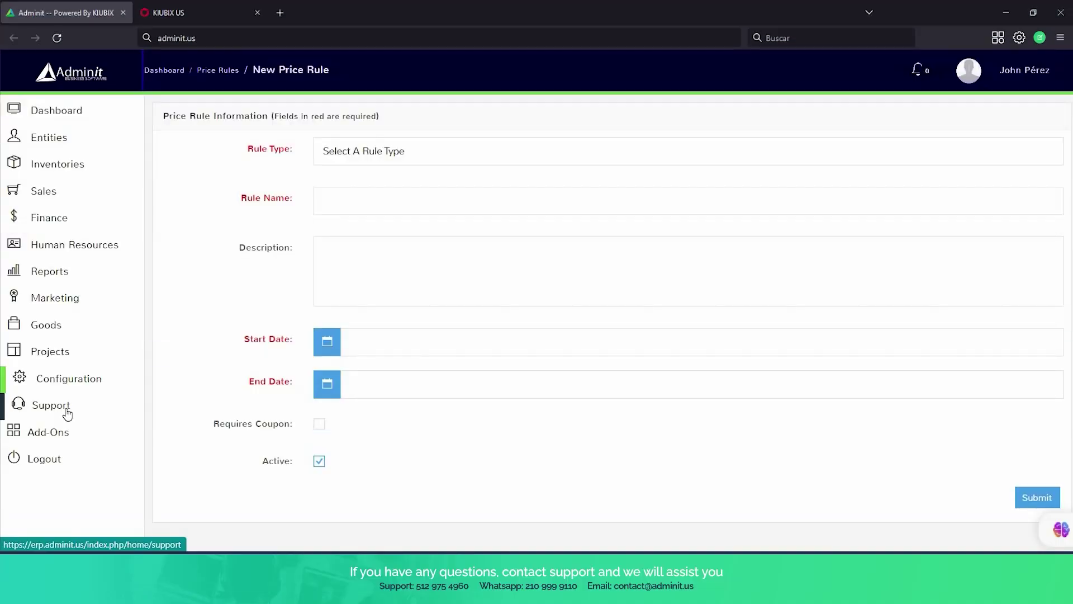
pyautogui.click(63, 408)
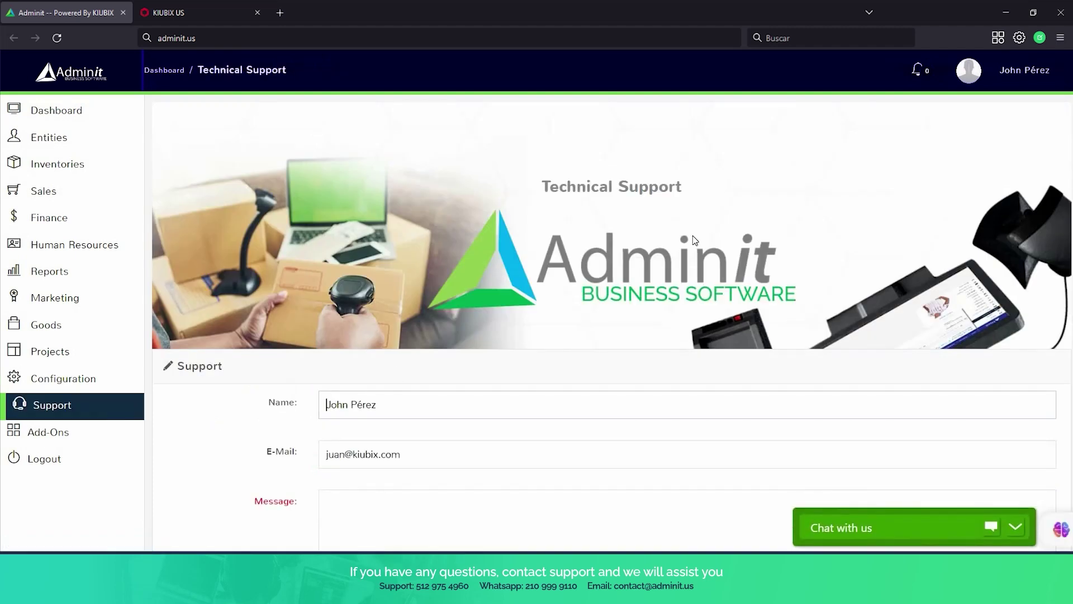
pyautogui.scroll(-4, 695, 240)
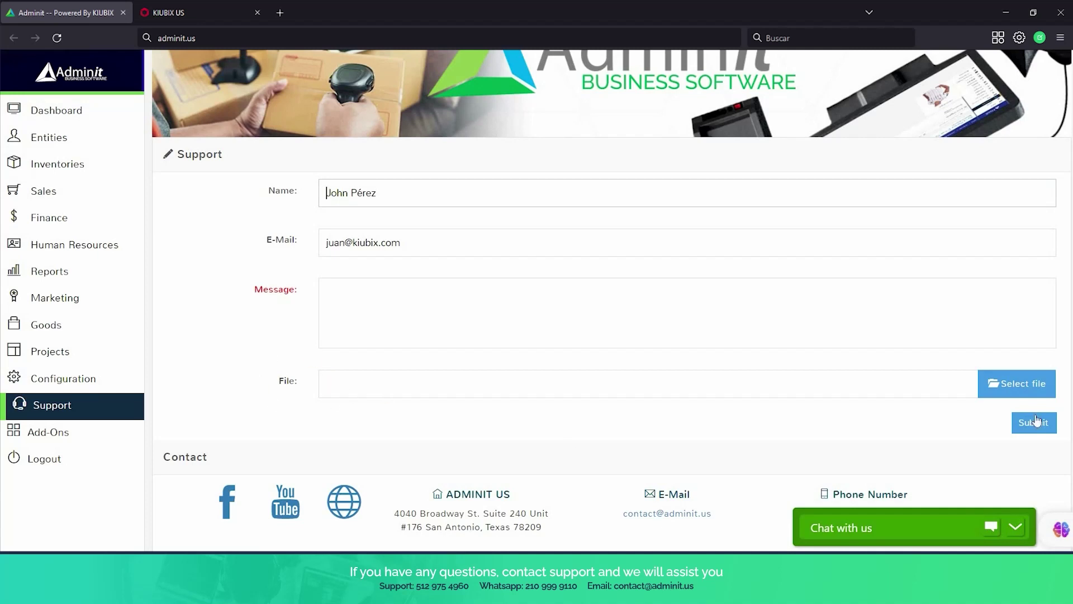
pyautogui.scroll(-5, 796, 215)
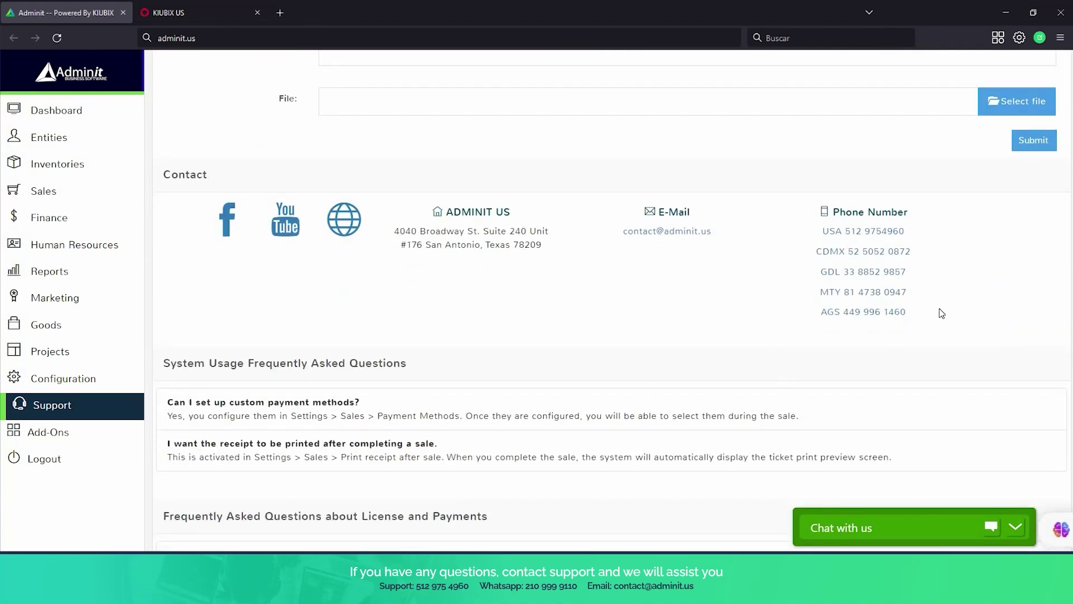
pyautogui.scroll(-4, 940, 311)
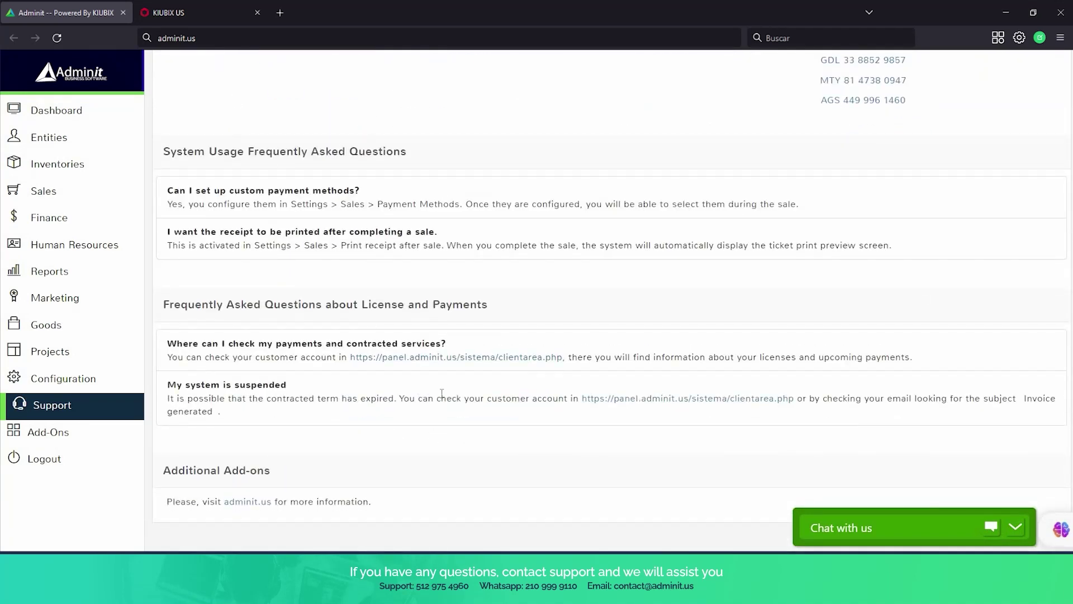
pyautogui.scroll(-1, 443, 396)
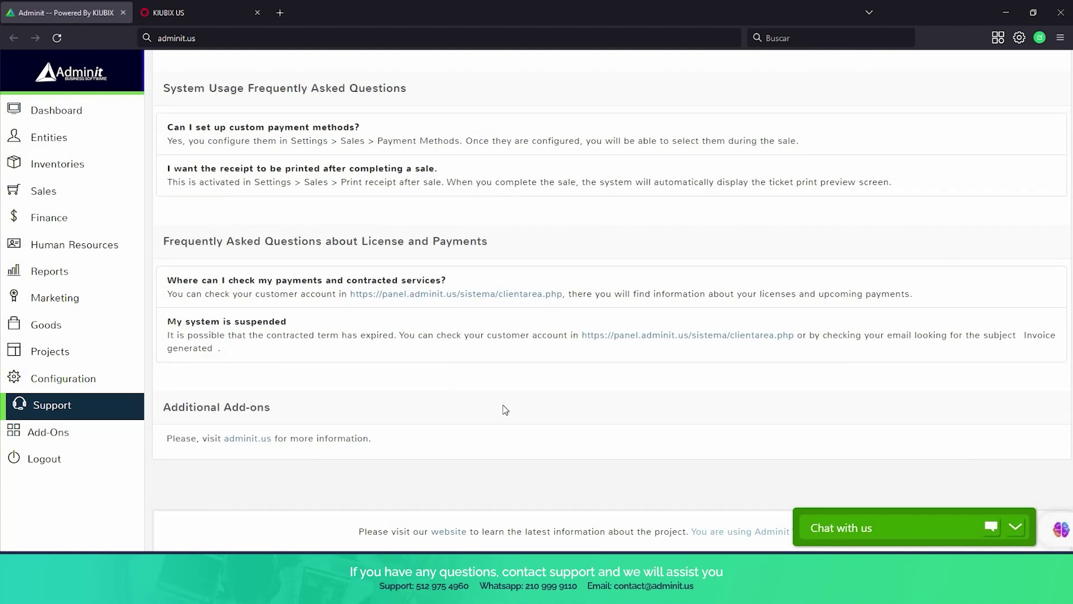
pyautogui.click(955, 528)
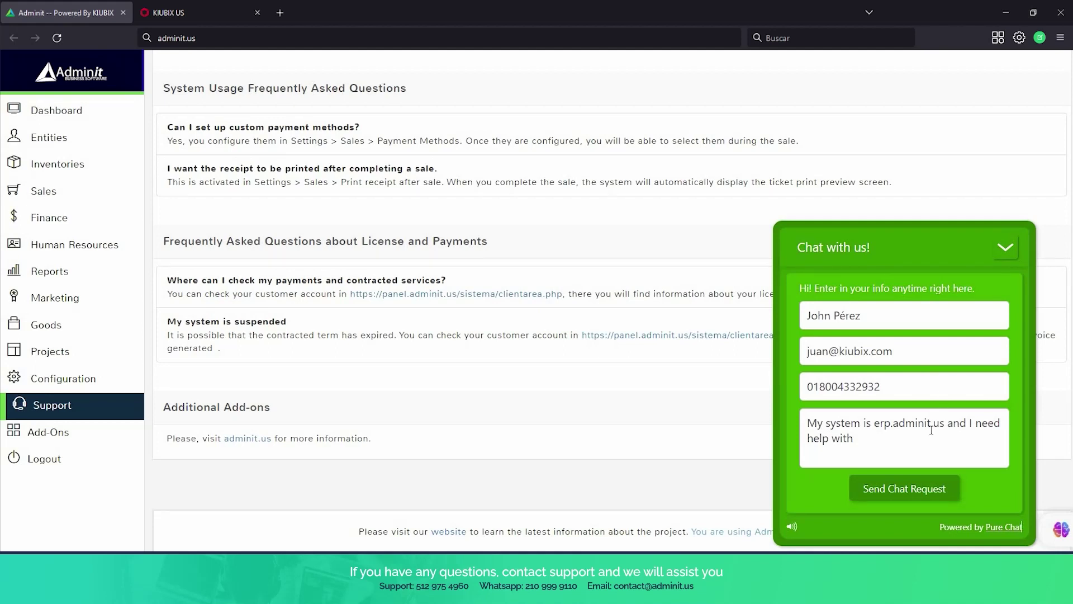
pyautogui.click(1013, 255)
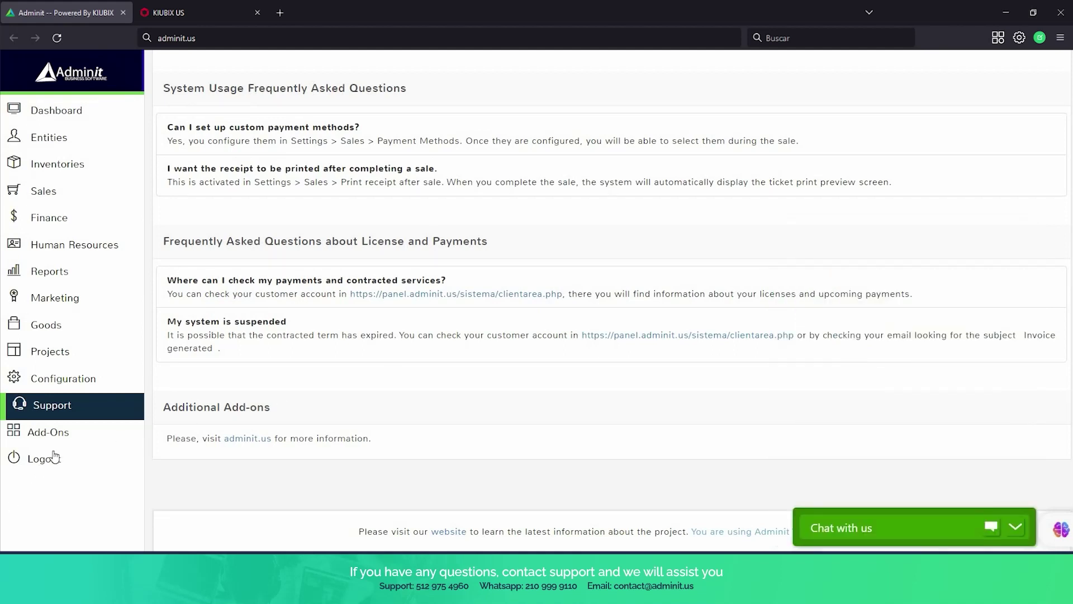
# Open the Add-Ons list and scroll through the disabled add-ons.
pyautogui.click(69, 439)
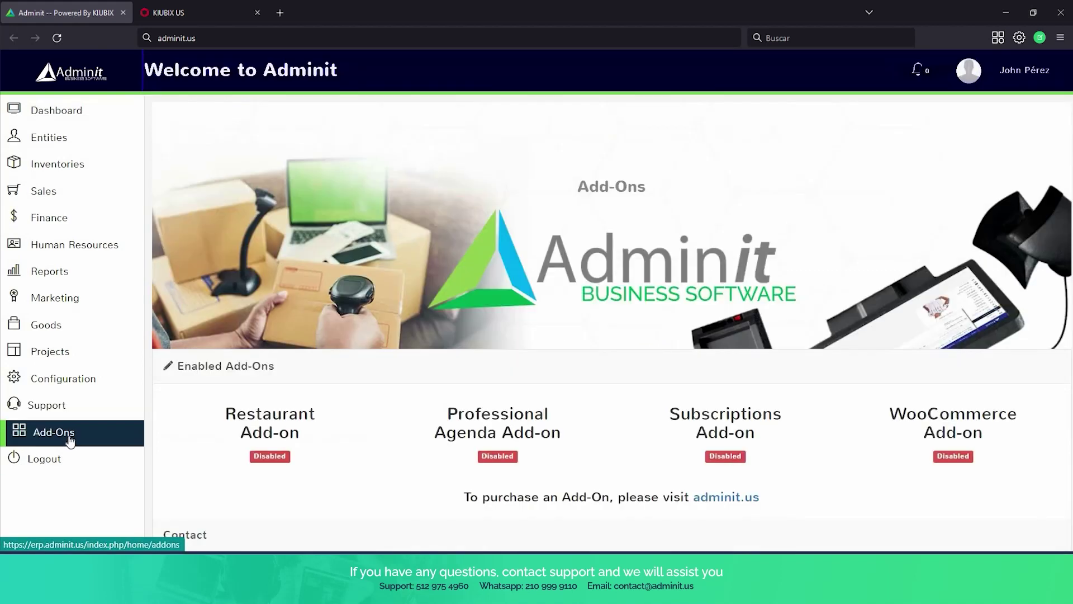
pyautogui.scroll(-3, 379, 316)
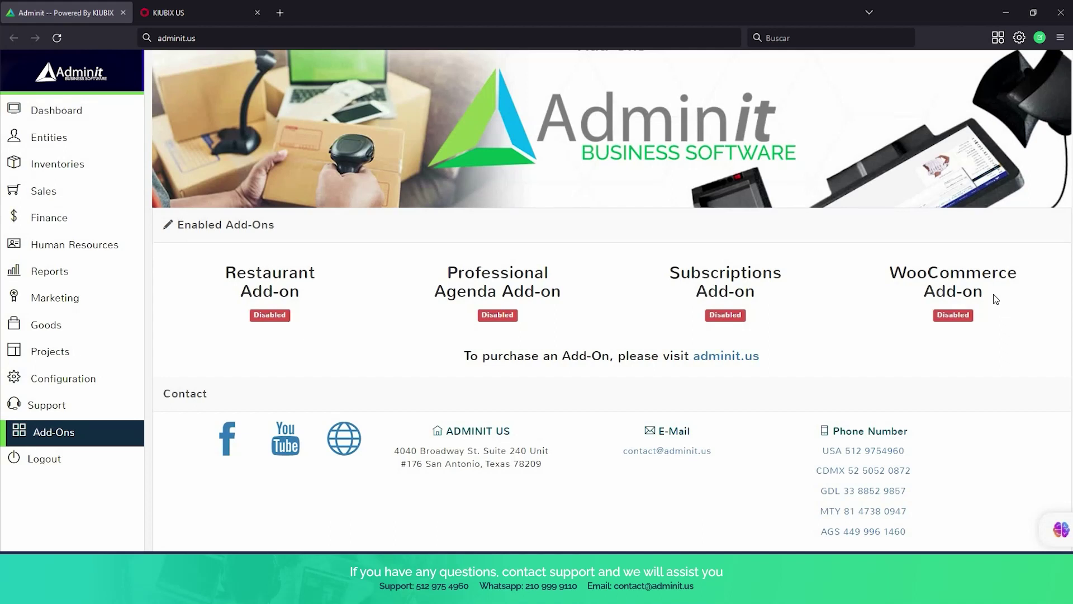
pyautogui.scroll(-2, 859, 195)
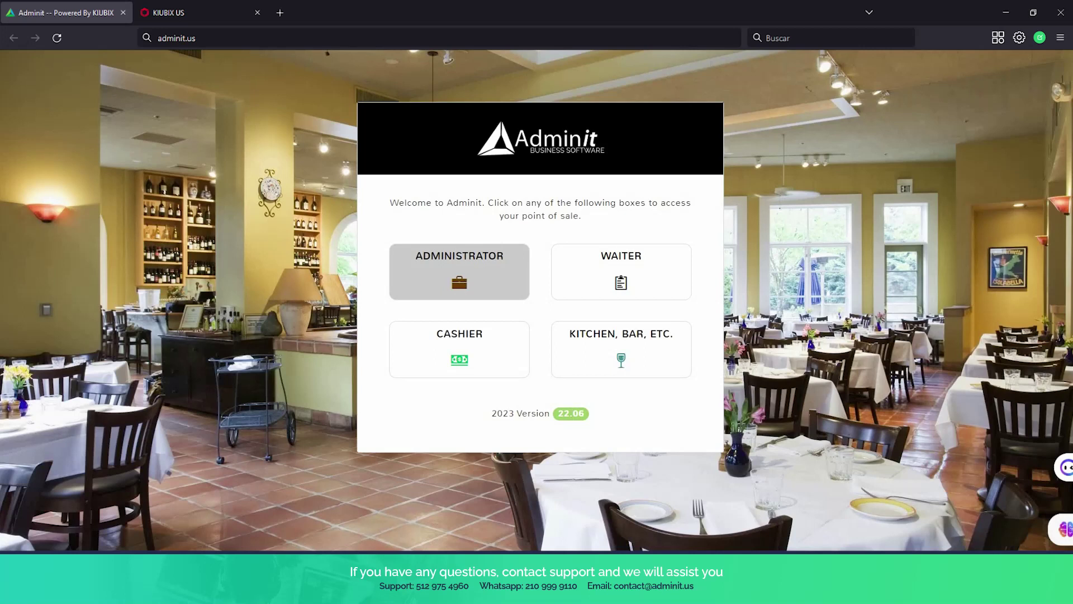
# Enter the point of sale as Administrator and confirm Restaurant is enabled in Add-Ons.
pyautogui.click(459, 271)
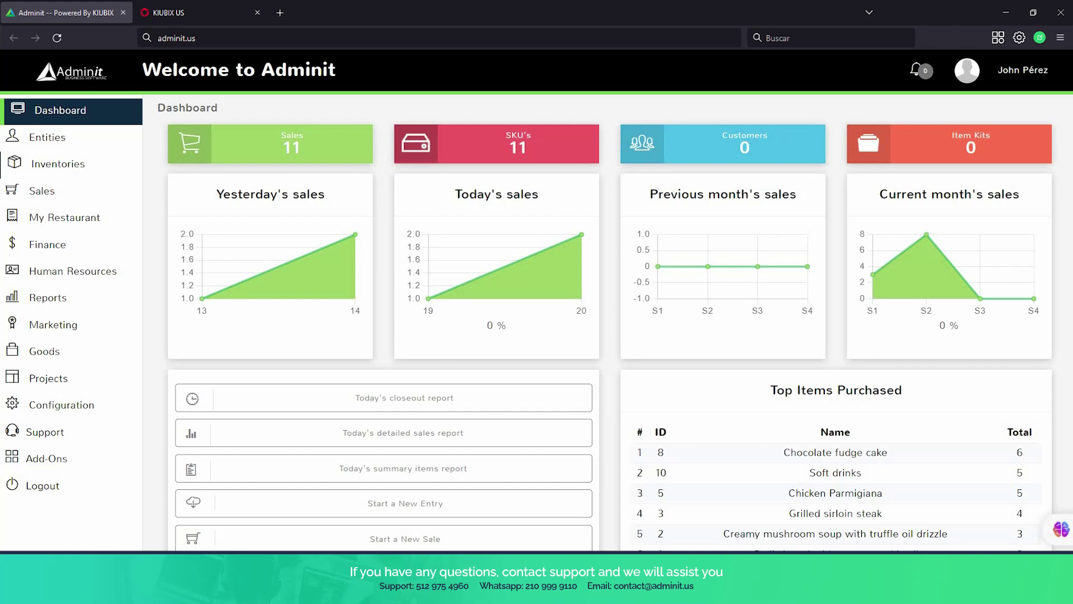
pyautogui.click(52, 459)
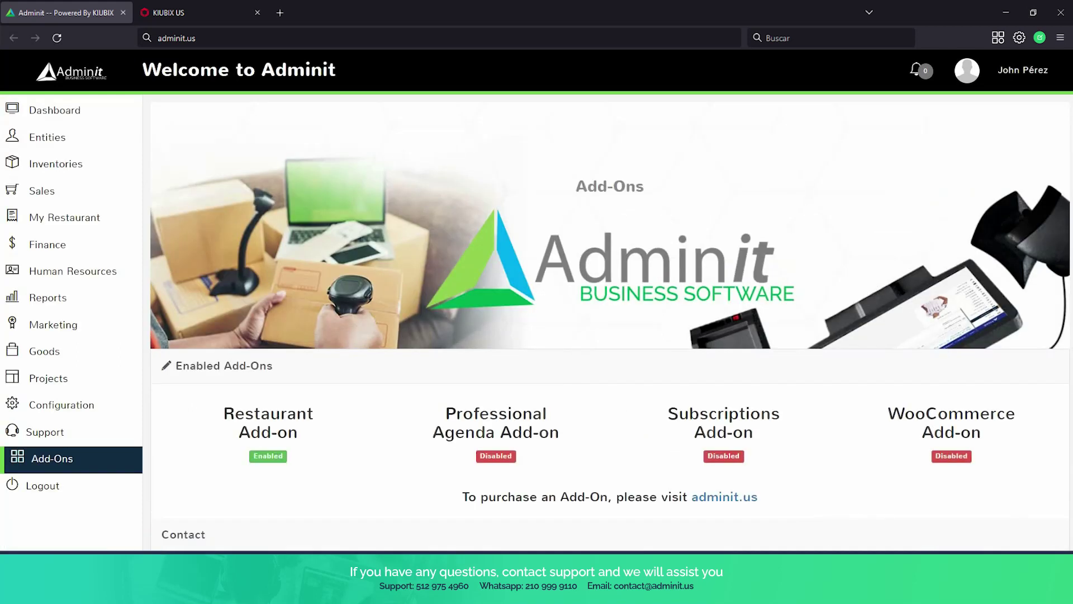
pyautogui.scroll(-2, 609, 279)
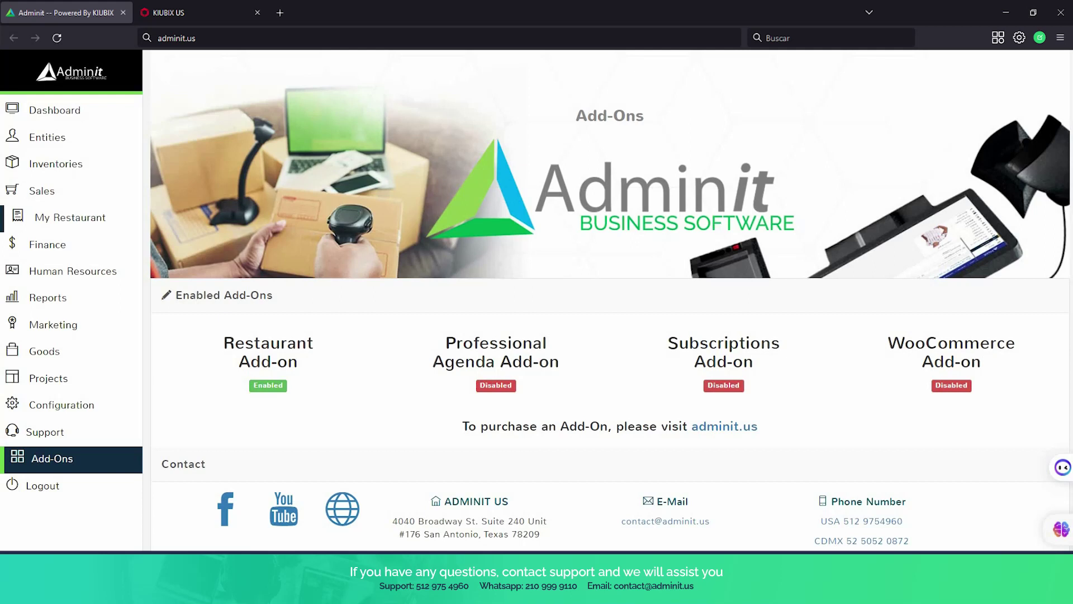
# Open My Restaurant > Restaurant to see the Main, Back and Bar registers.
pyautogui.click(96, 220)
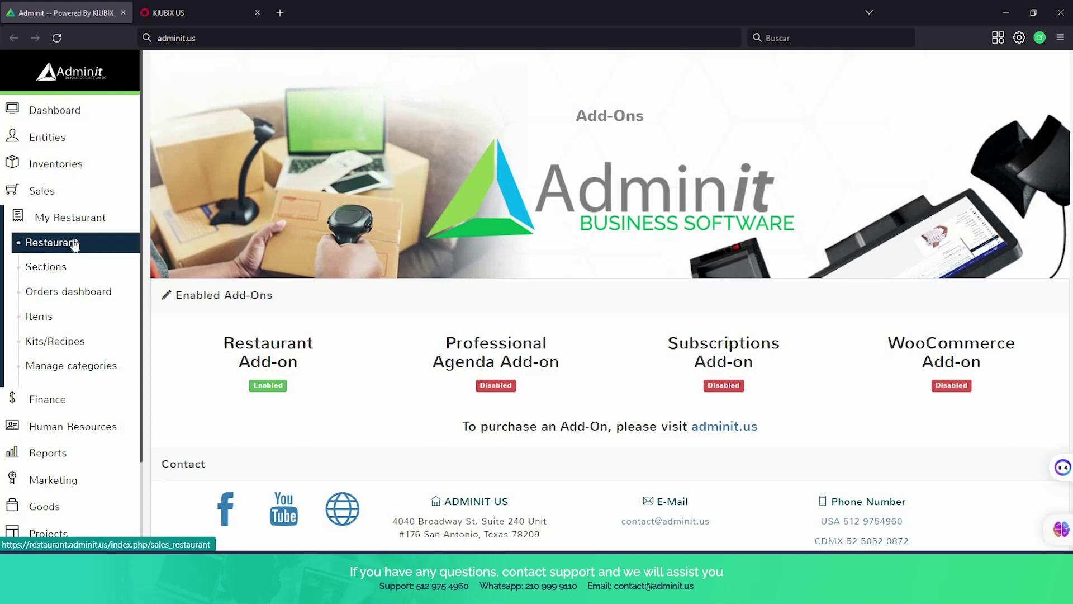
pyautogui.click(74, 244)
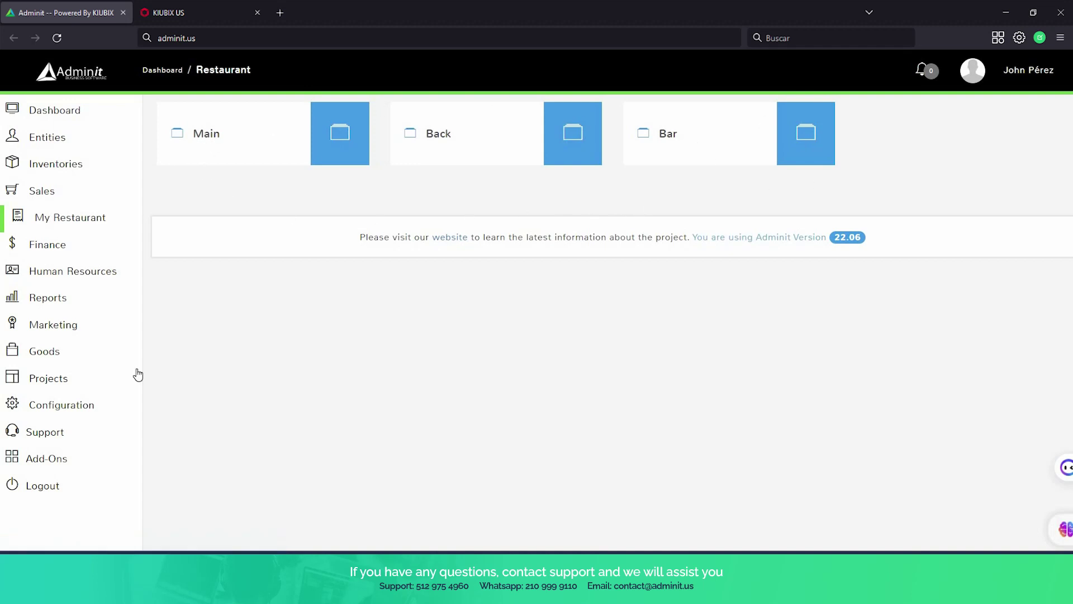
pyautogui.moveTo(67, 449)
pyautogui.scroll(-1, 68, 451)
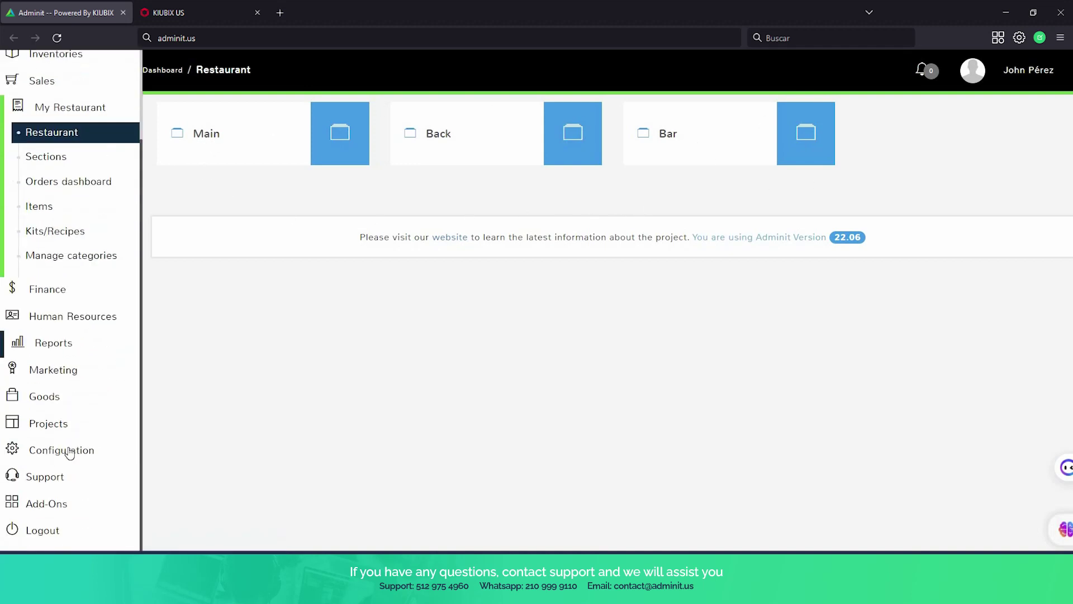
pyautogui.scroll(-1, 73, 430)
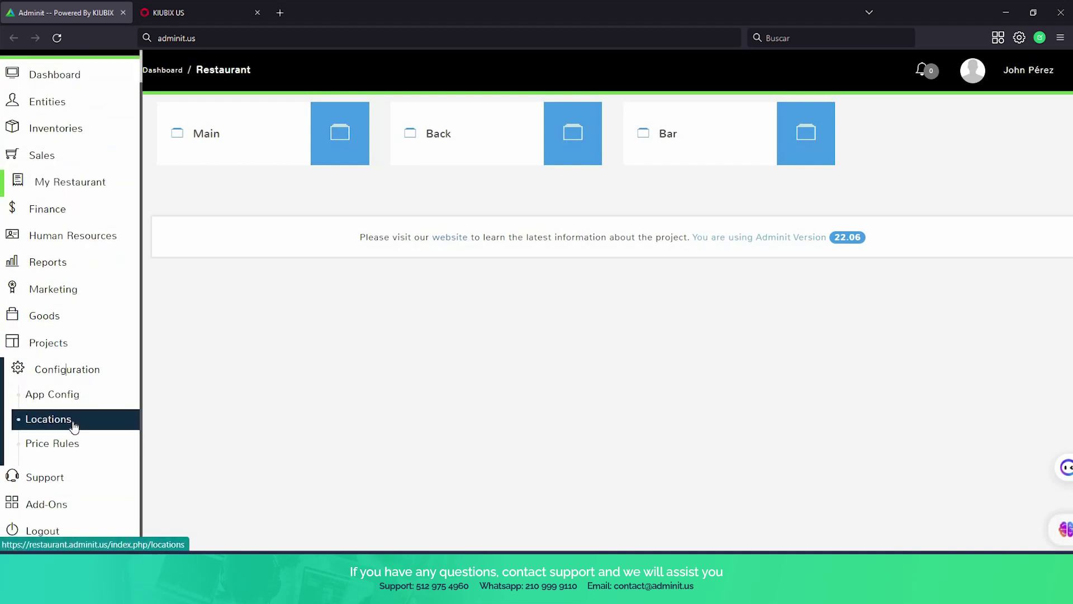
# Open Location 1's settings from Locations and rename it to 'downtown'.
pyautogui.click(74, 426)
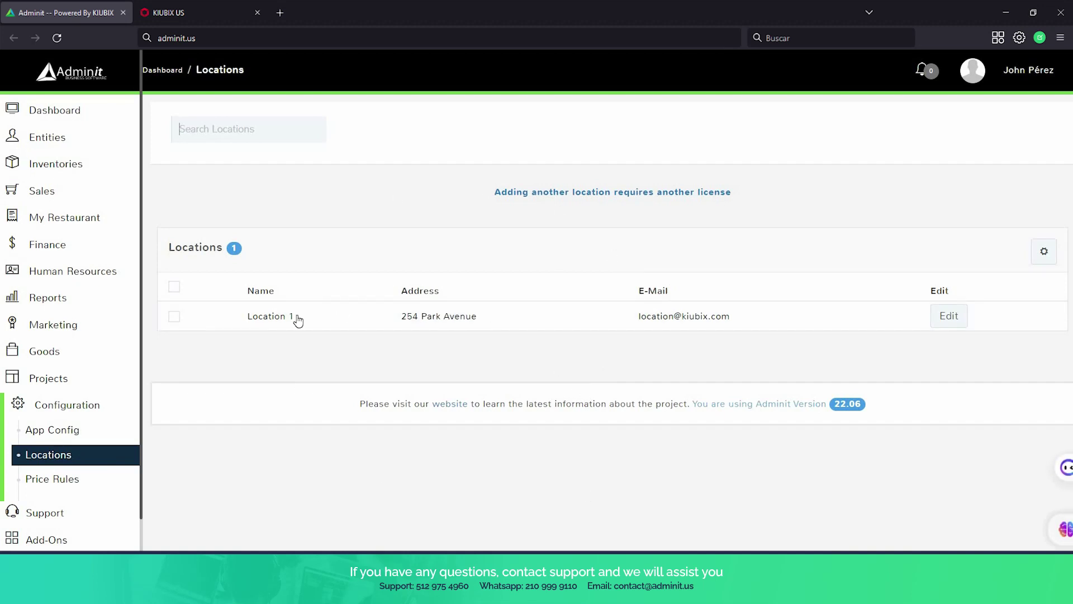
pyautogui.click(944, 319)
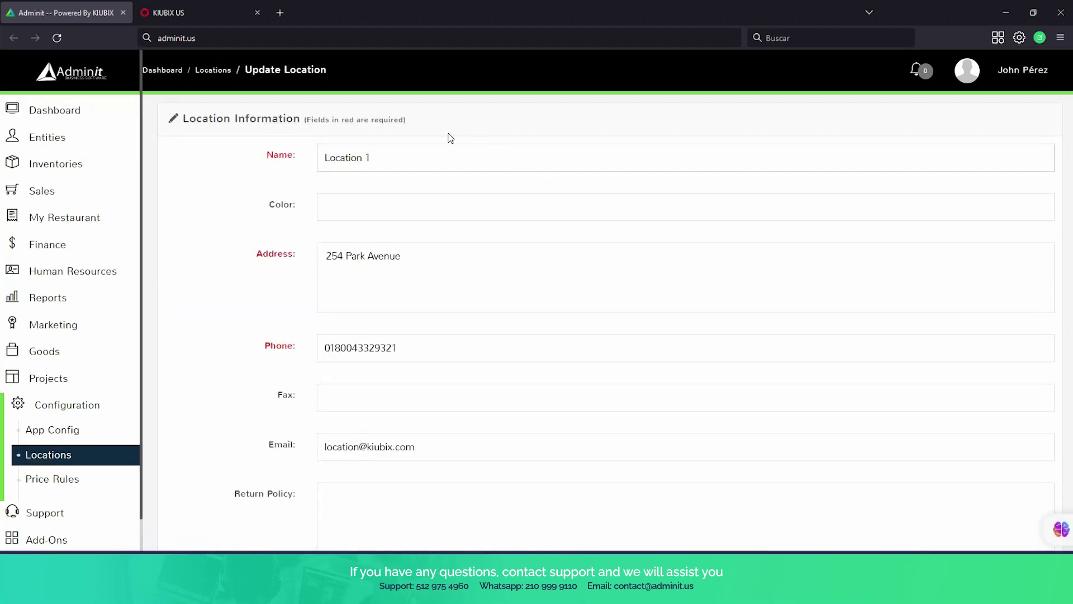
pyautogui.scroll(-1, 363, 194)
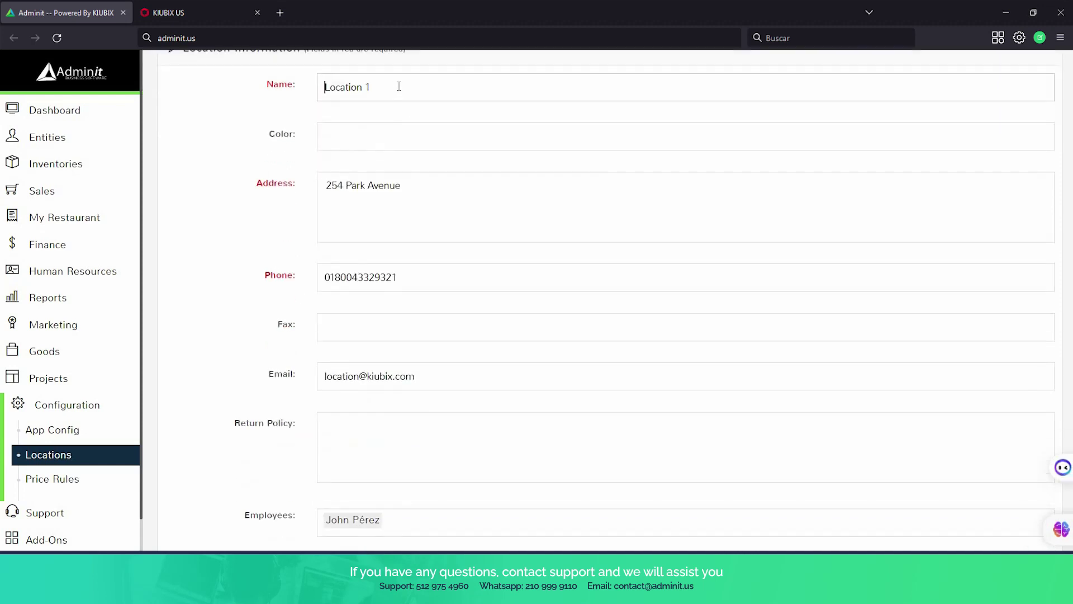
pyautogui.moveTo(397, 83); pyautogui.dragTo(286, 106)
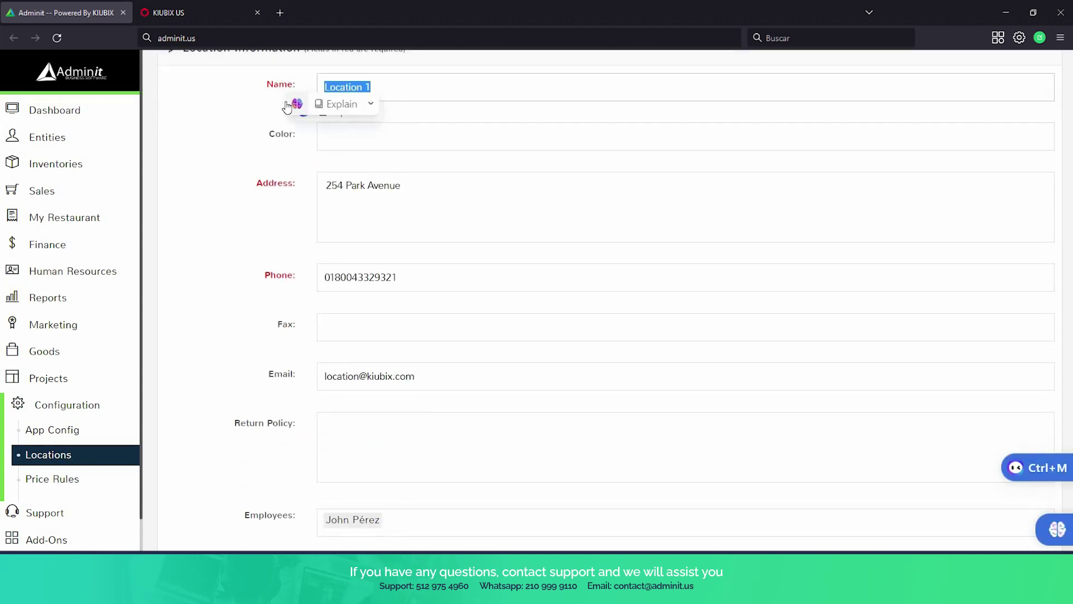
pyautogui.write('down')
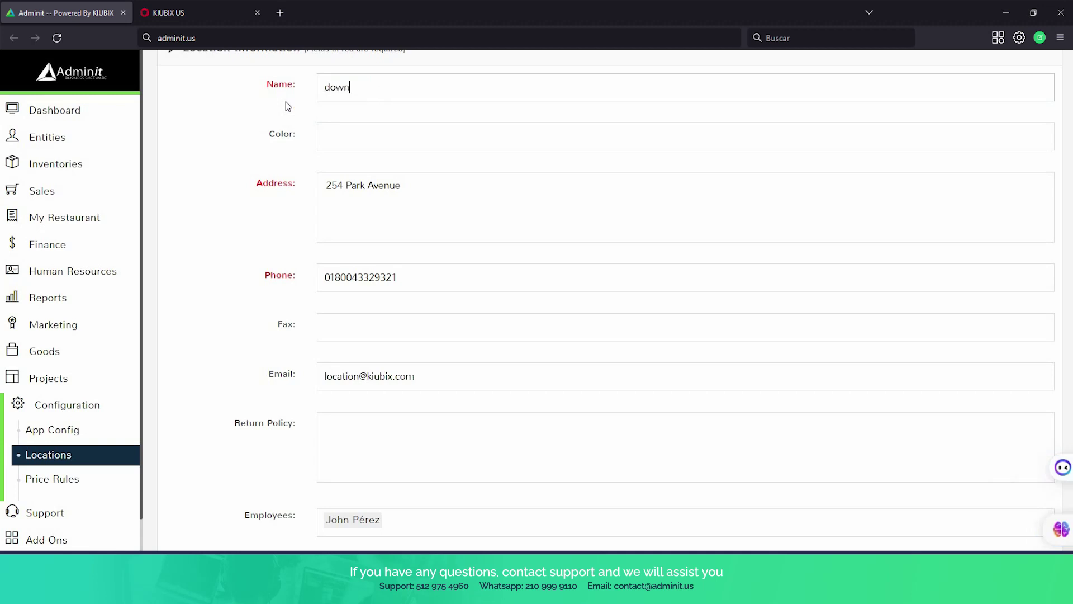
pyautogui.write('town')
# Review the location's tables, registers (Main, Back, Bar) and taxes, leaving the form unsaved.
pyautogui.scroll(-1, 392, 144)
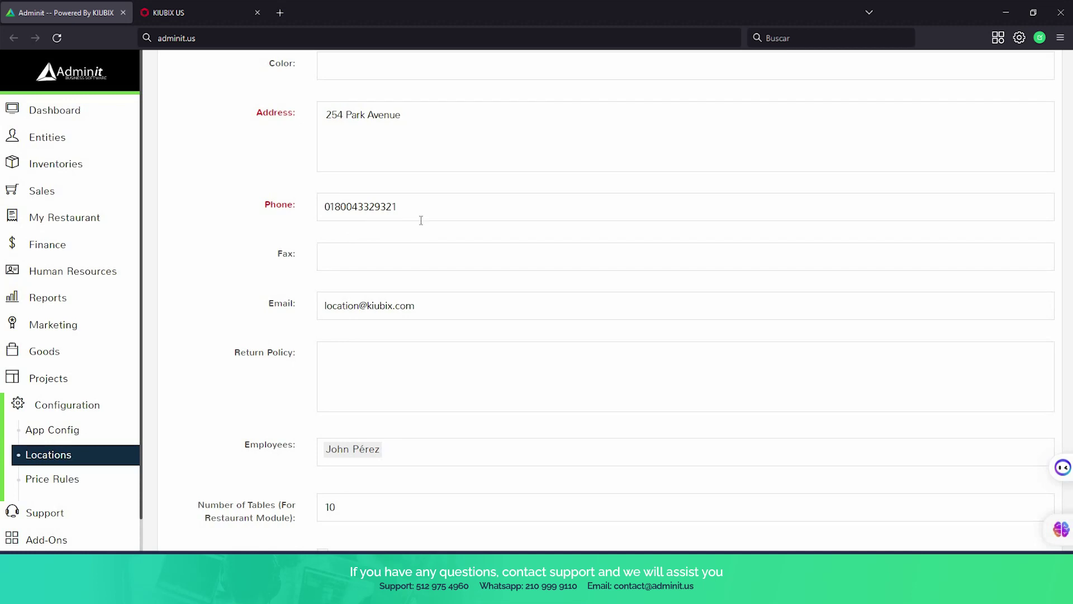
pyautogui.scroll(-4, 433, 244)
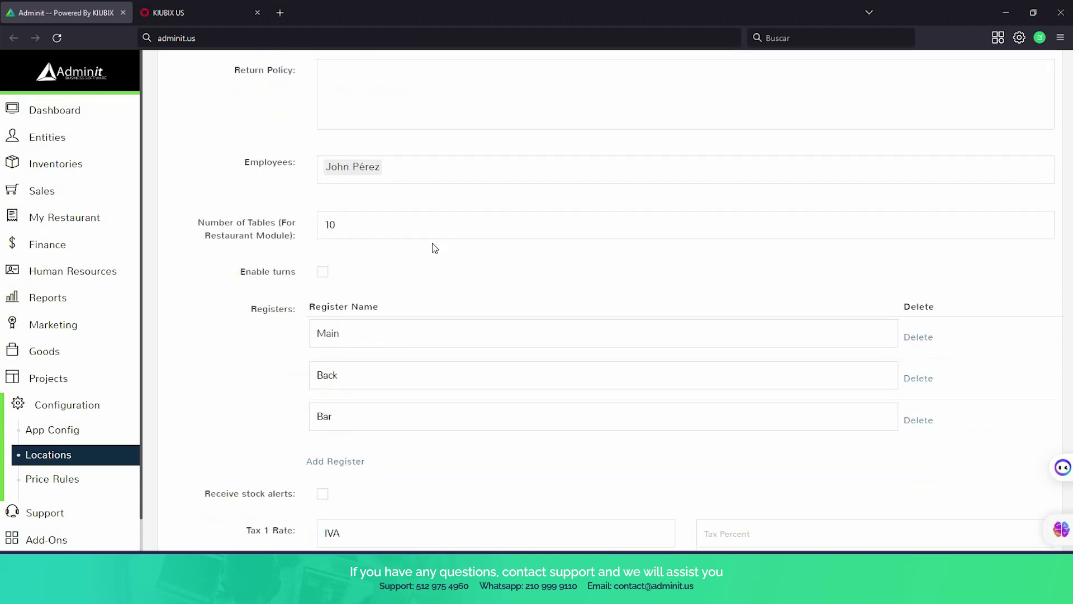
pyautogui.scroll(-1, 435, 247)
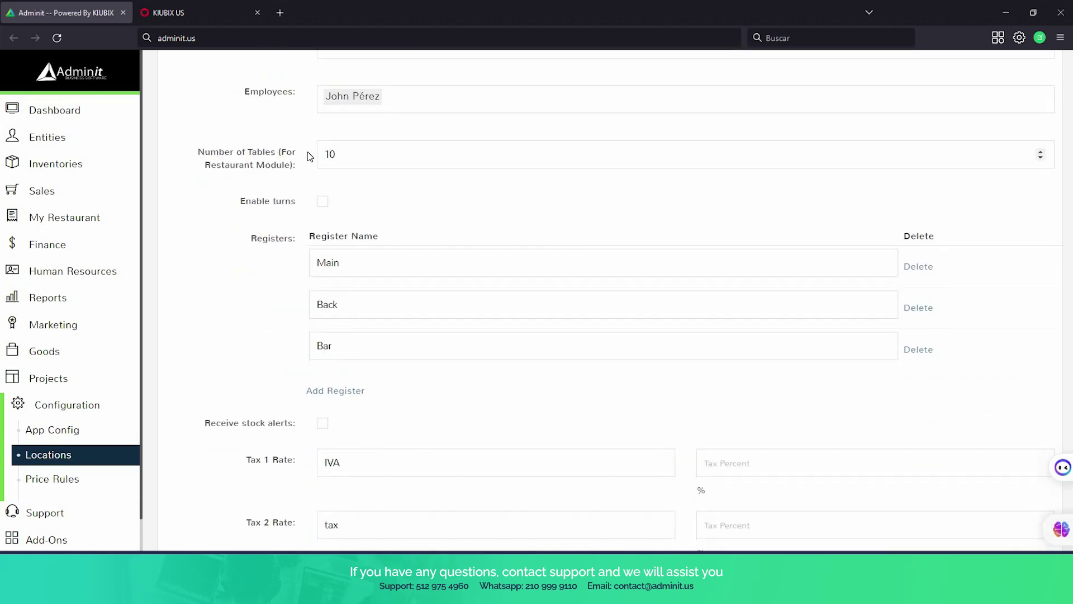
pyautogui.click(336, 153)
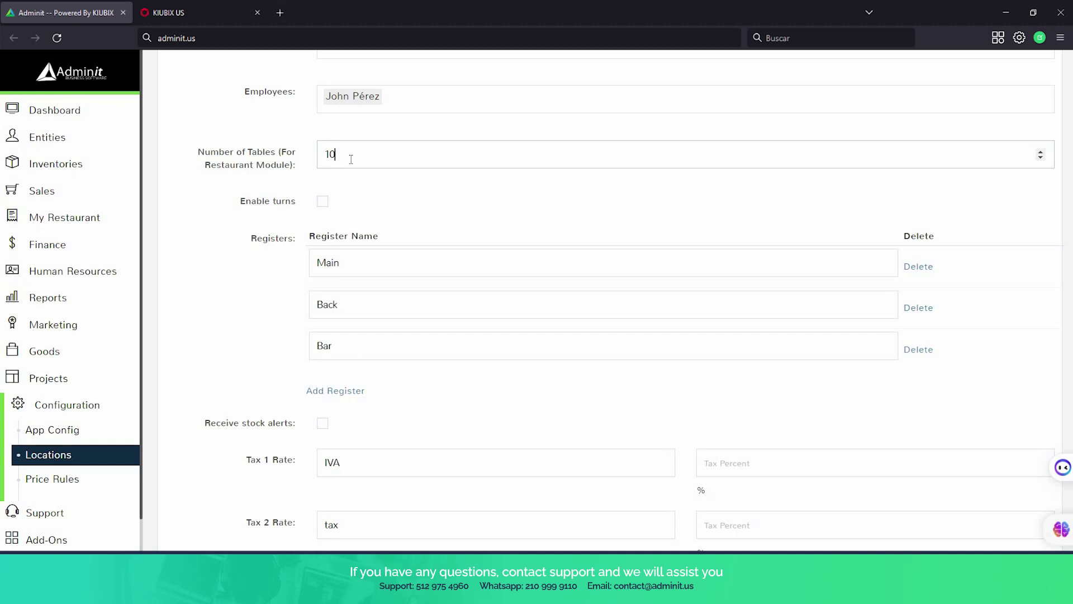
pyautogui.scroll(-2, 351, 159)
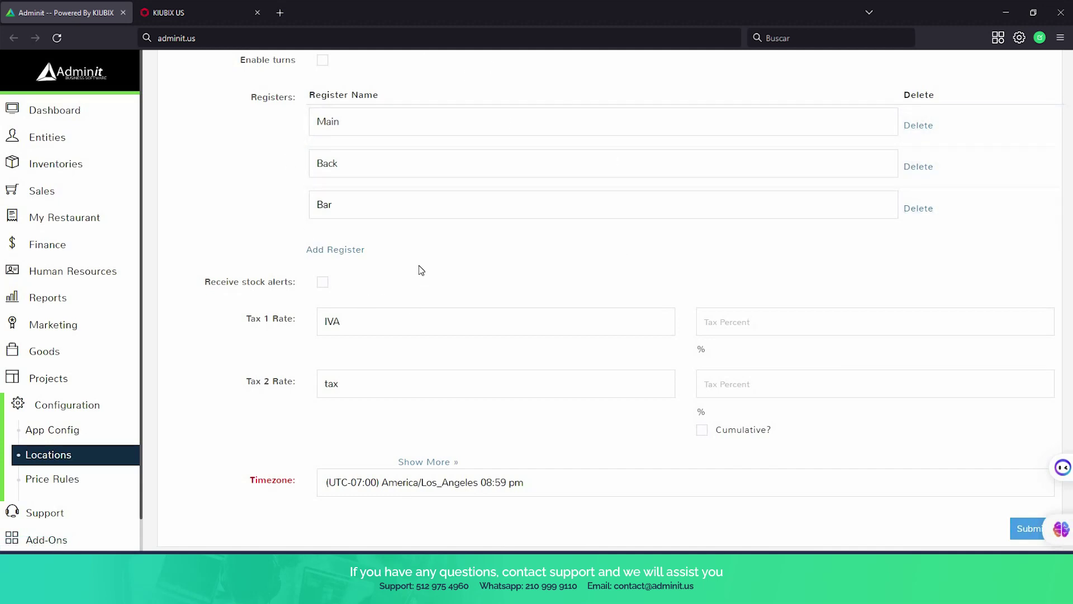
pyautogui.click(64, 226)
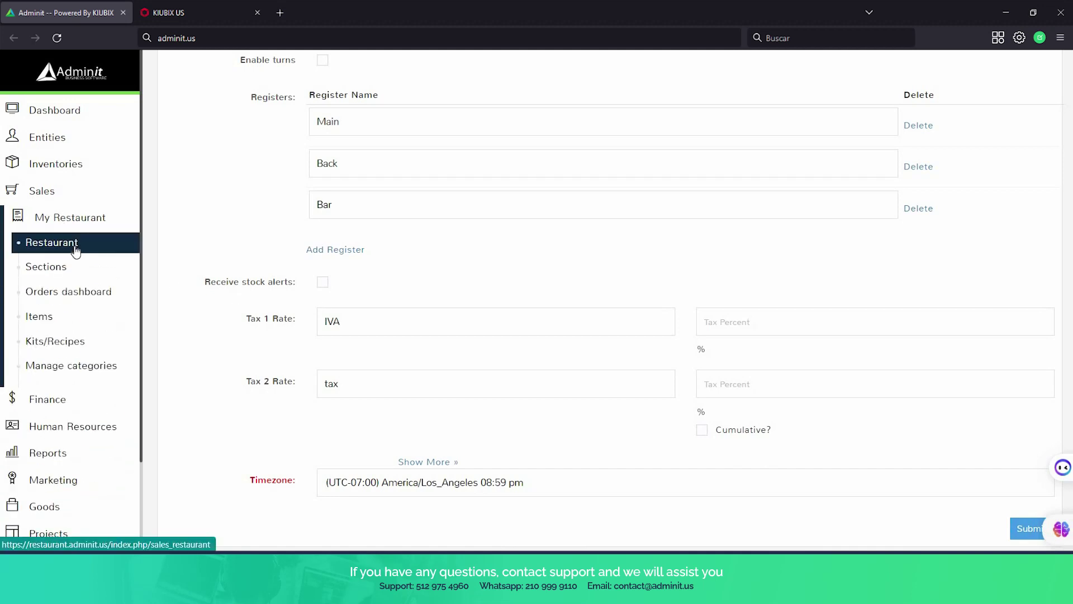
# Open the Main register with an opening amount of 300.
pyautogui.click(51, 242)
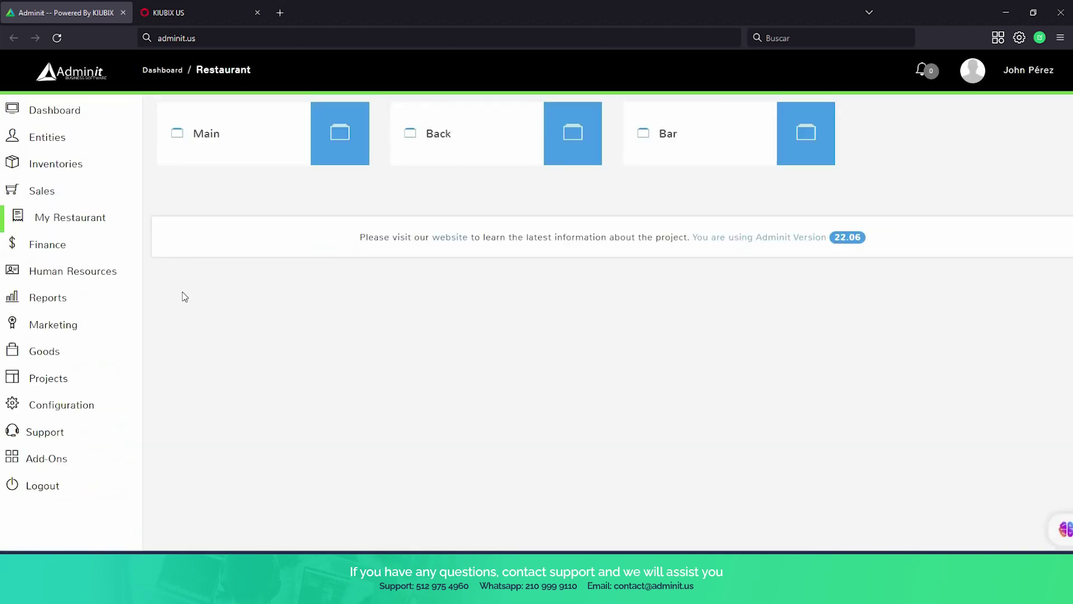
pyautogui.click(248, 147)
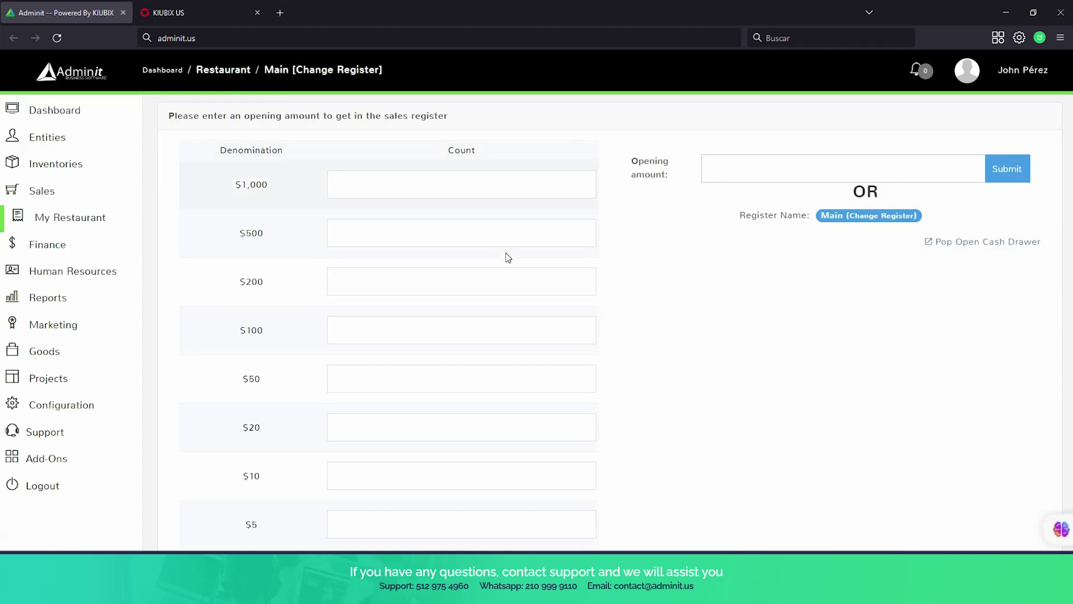
pyautogui.scroll(-1, 511, 268)
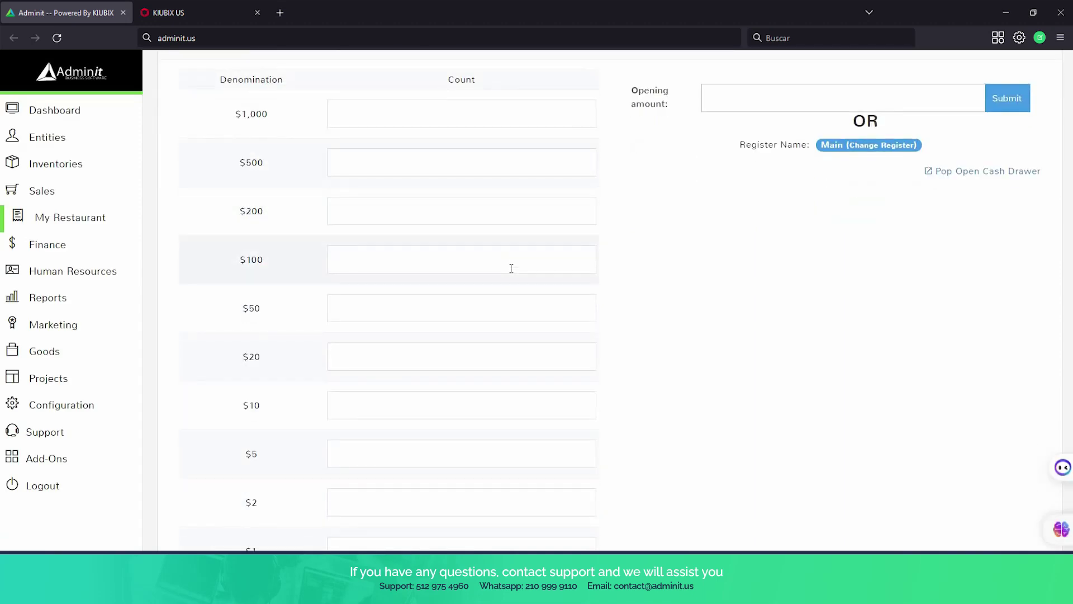
pyautogui.scroll(-1, 508, 273)
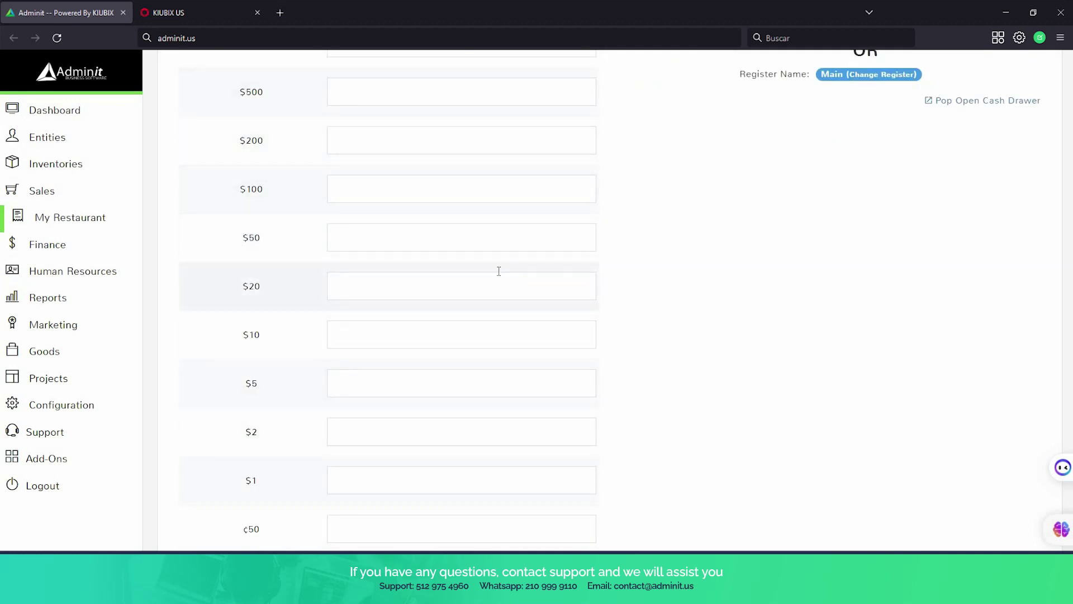
pyautogui.scroll(2, 498, 268)
pyautogui.click(789, 164)
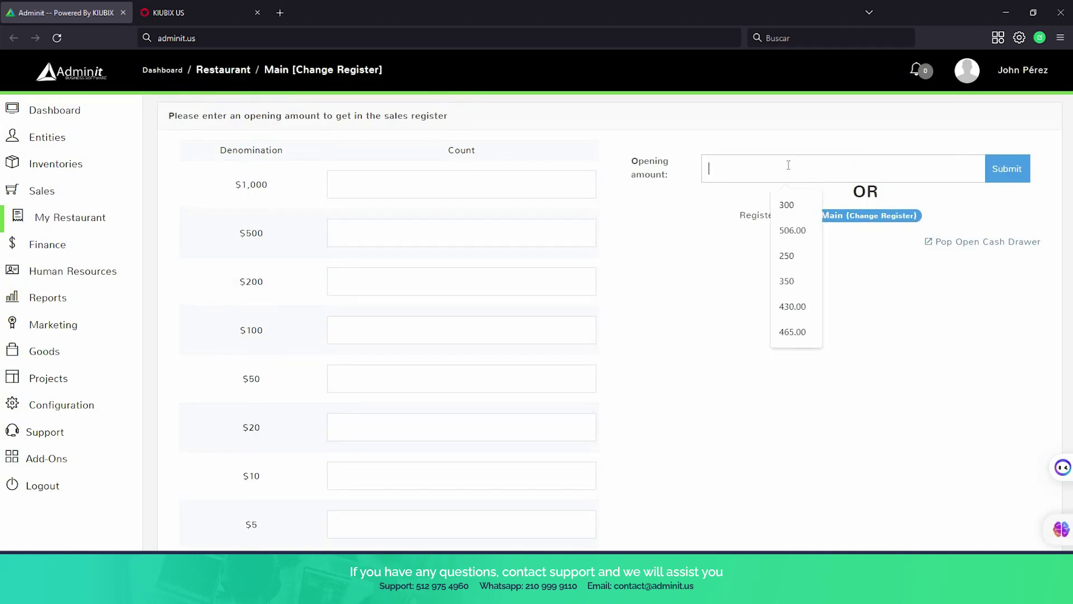
pyautogui.write('300')
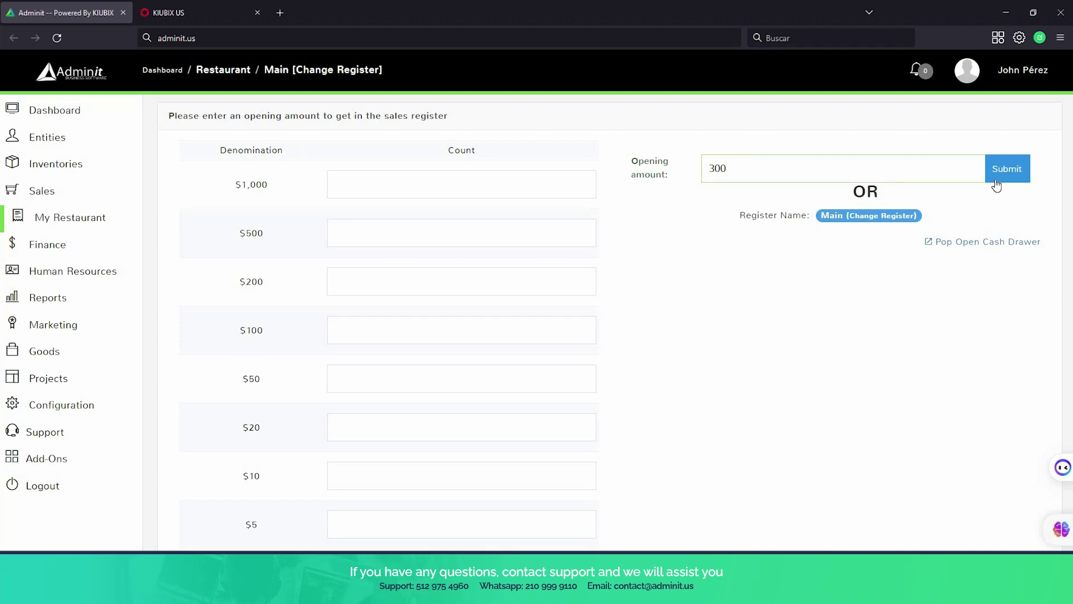
pyautogui.click(997, 185)
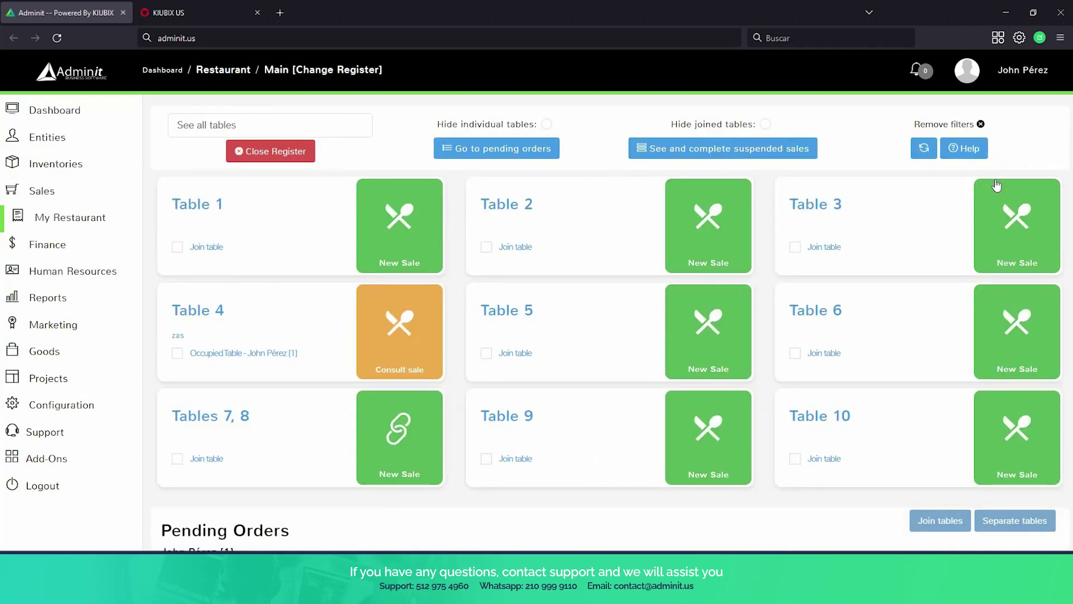
pyautogui.click(996, 185)
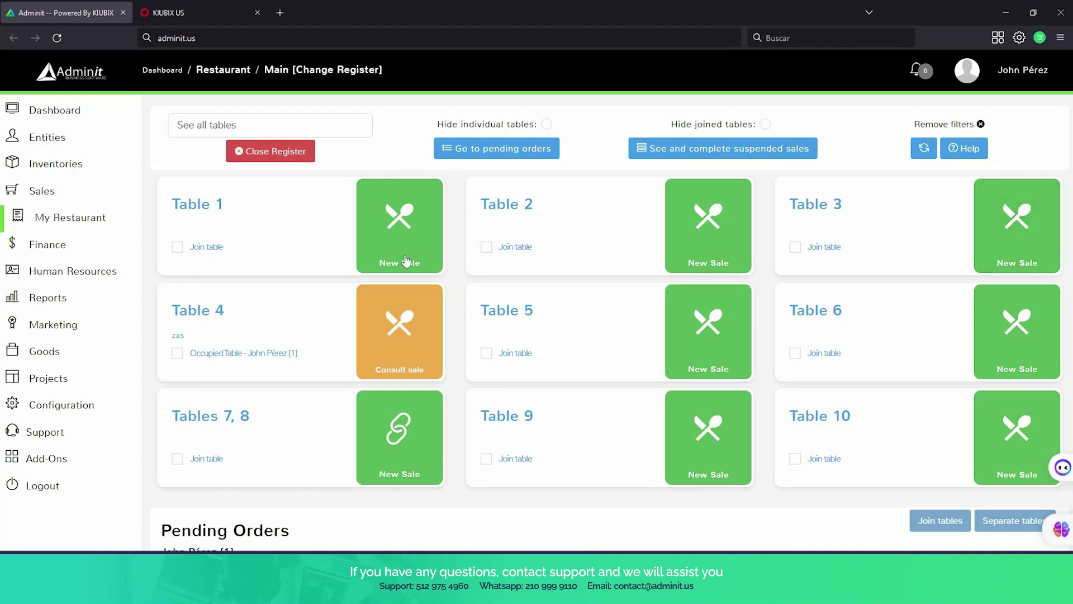
pyautogui.scroll(-2, 621, 486)
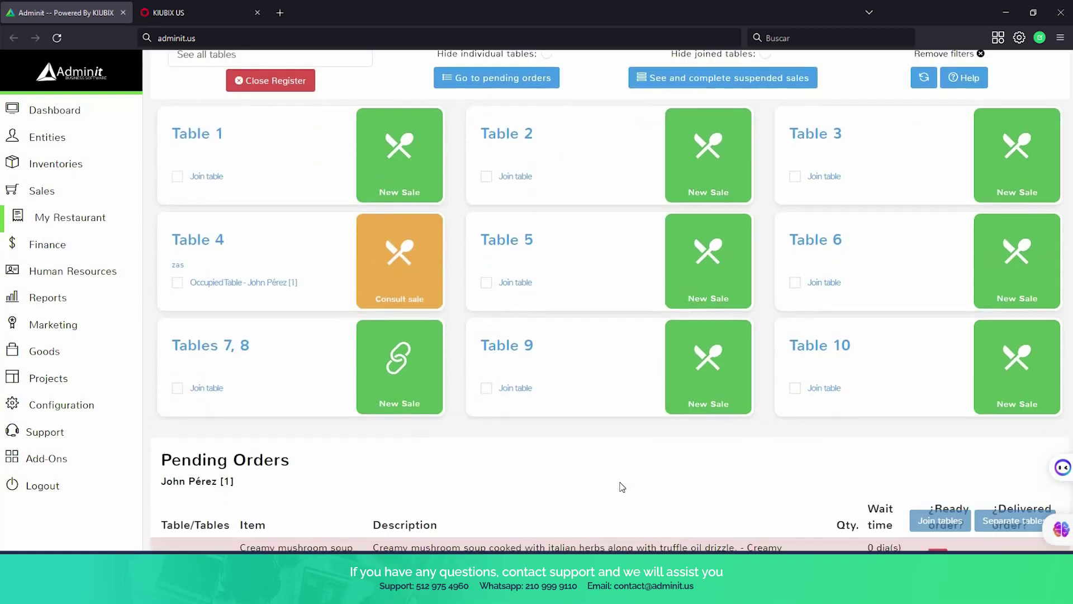
pyautogui.scroll(2, 618, 486)
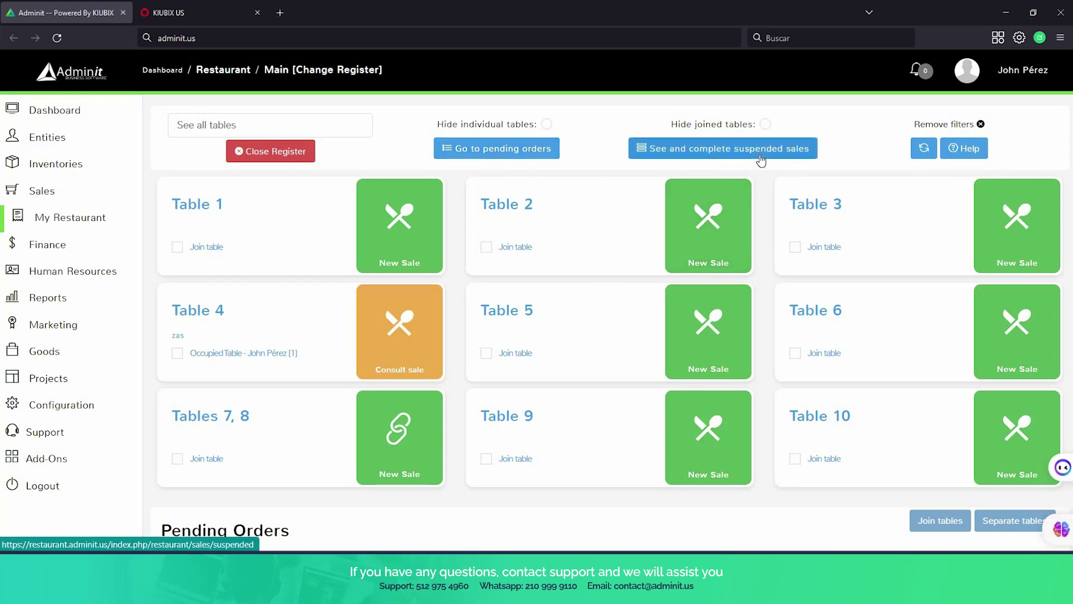
pyautogui.scroll(-3, 760, 159)
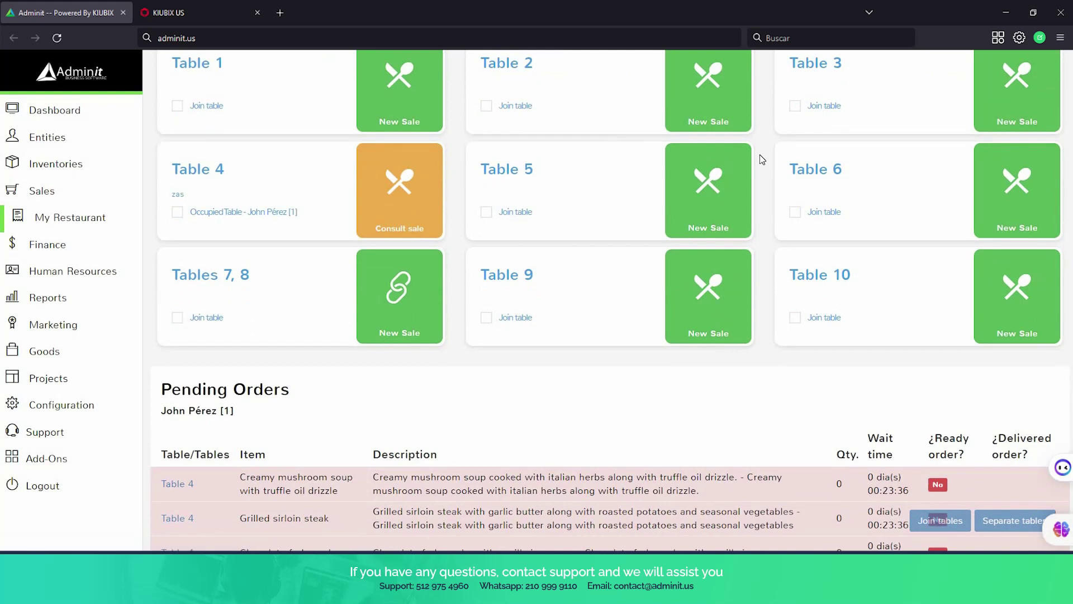
pyautogui.scroll(-2, 759, 155)
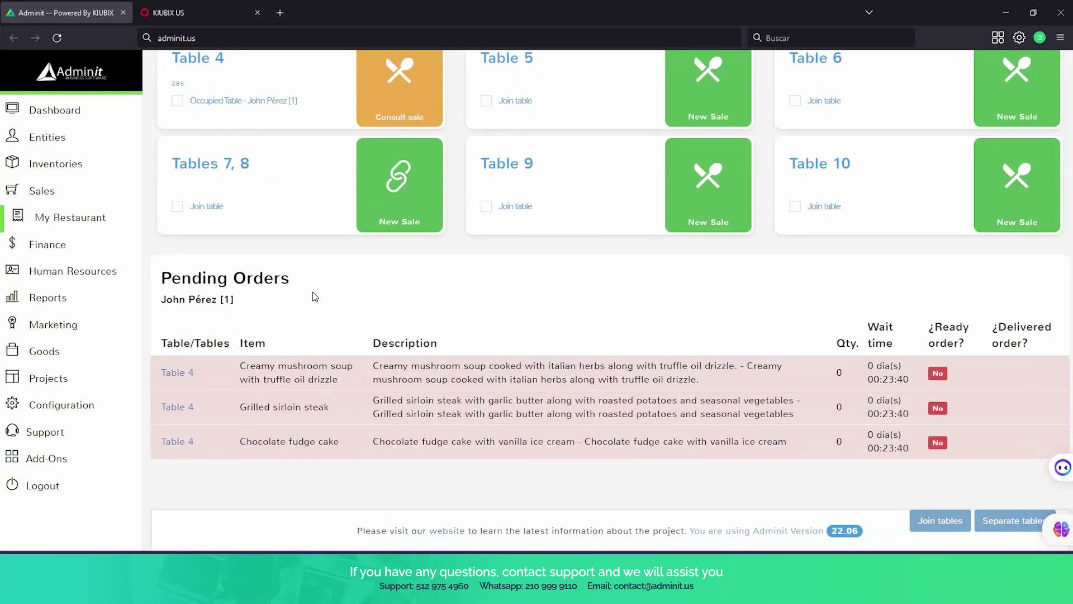
pyautogui.scroll(1, 424, 202)
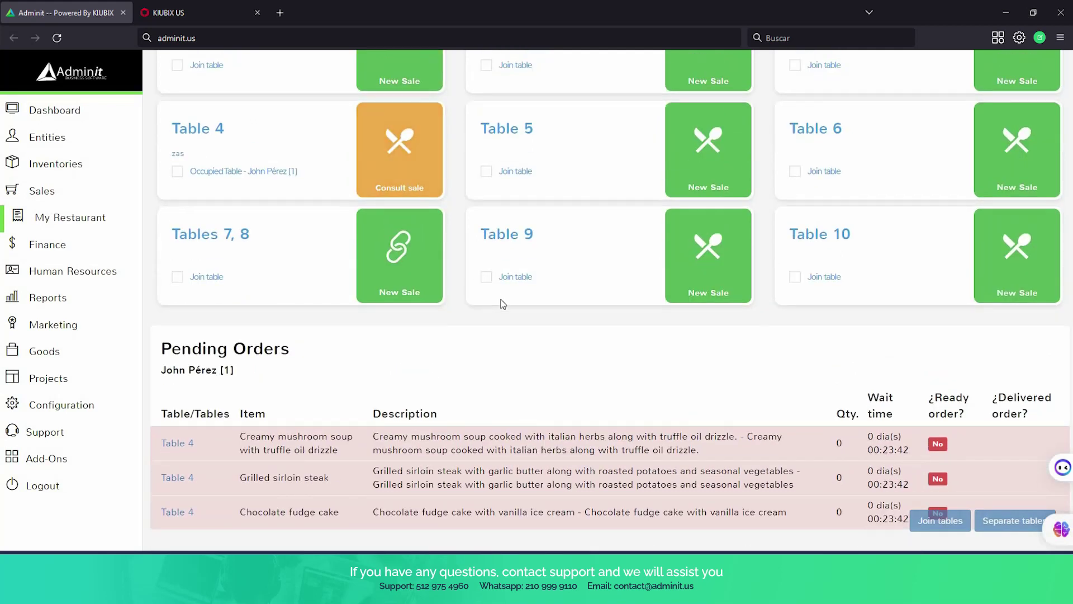
pyautogui.scroll(-1, 576, 345)
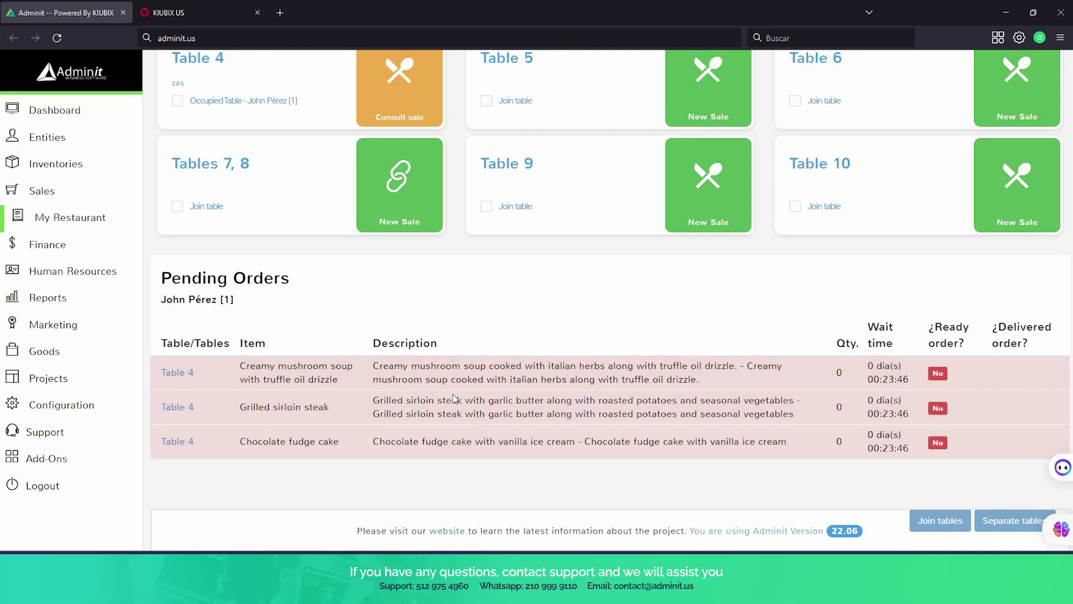
pyautogui.scroll(1, 414, 373)
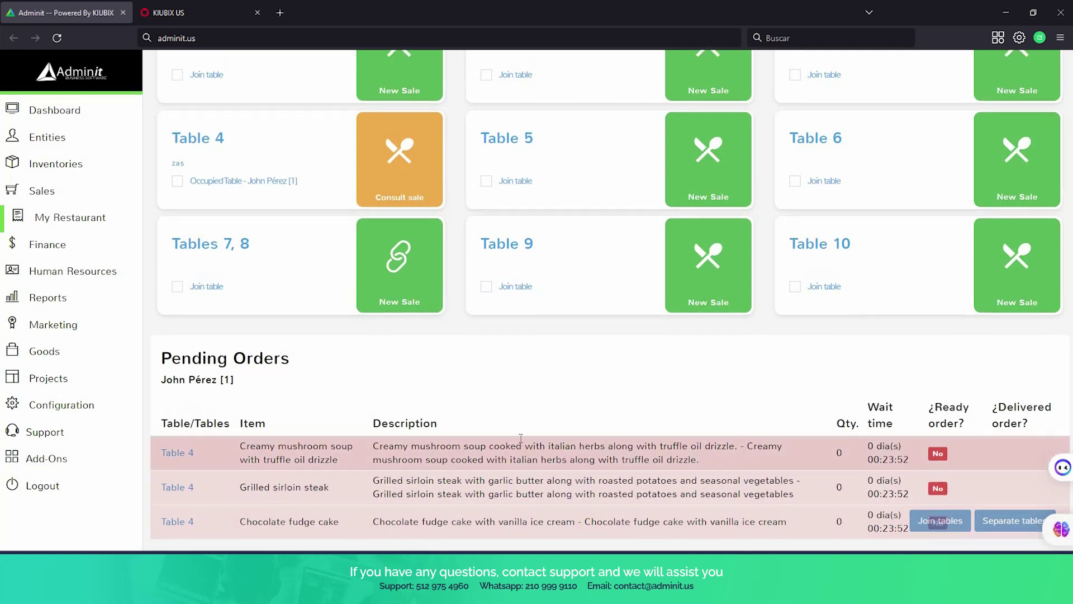
pyautogui.scroll(2, 506, 443)
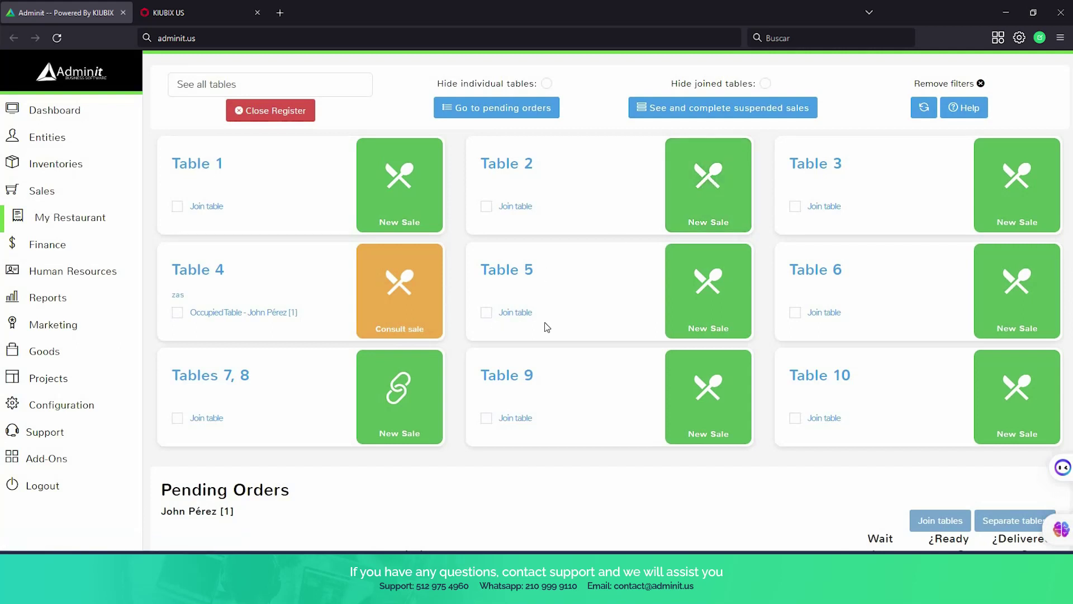
# Join Tables 5 and 6, then start a new sale for Table 2.
pyautogui.click(486, 312)
pyautogui.click(795, 314)
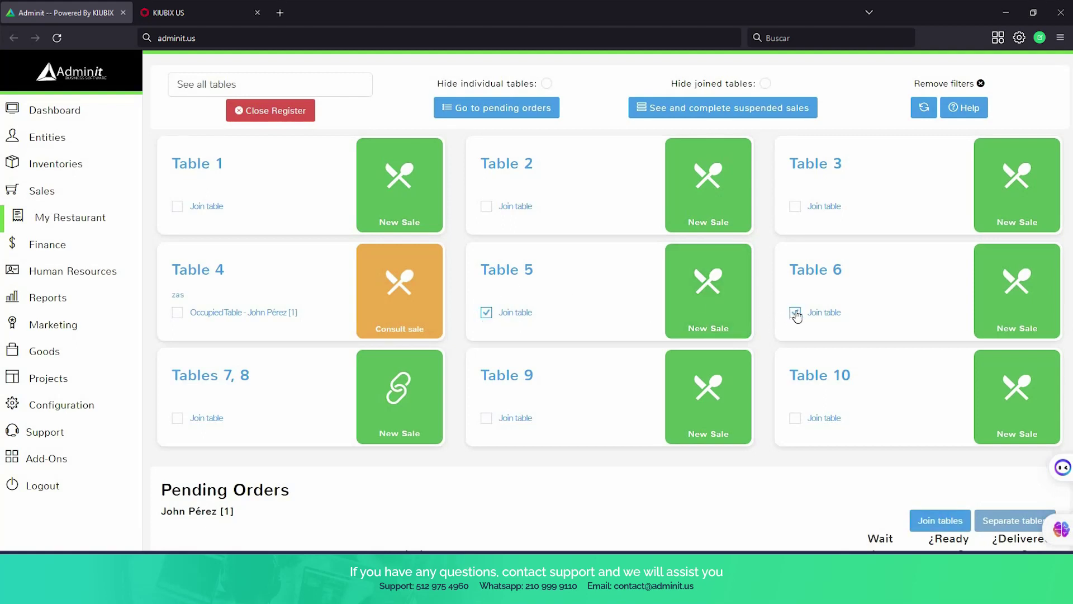
pyautogui.click(932, 524)
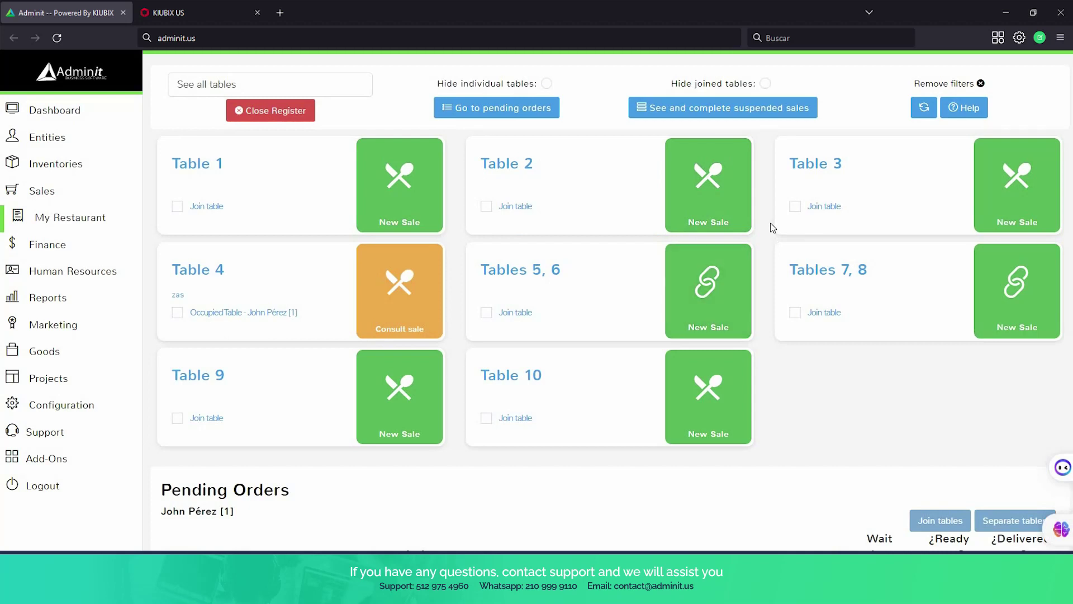
pyautogui.click(697, 188)
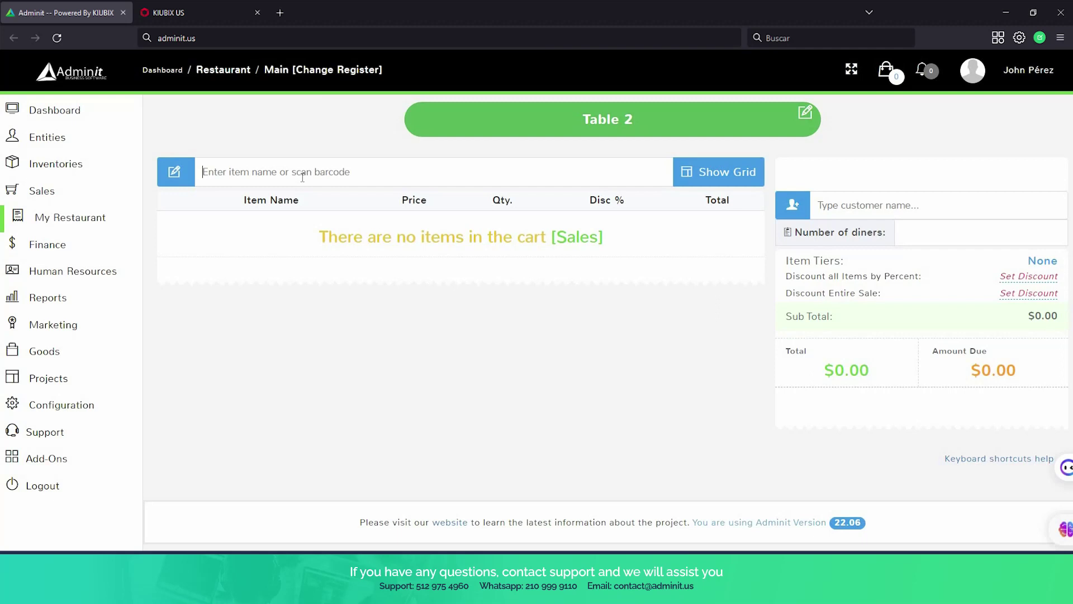
# Add the creamy mushroom soup and grilled sirloin steak to Table 2's order.
pyautogui.click(732, 169)
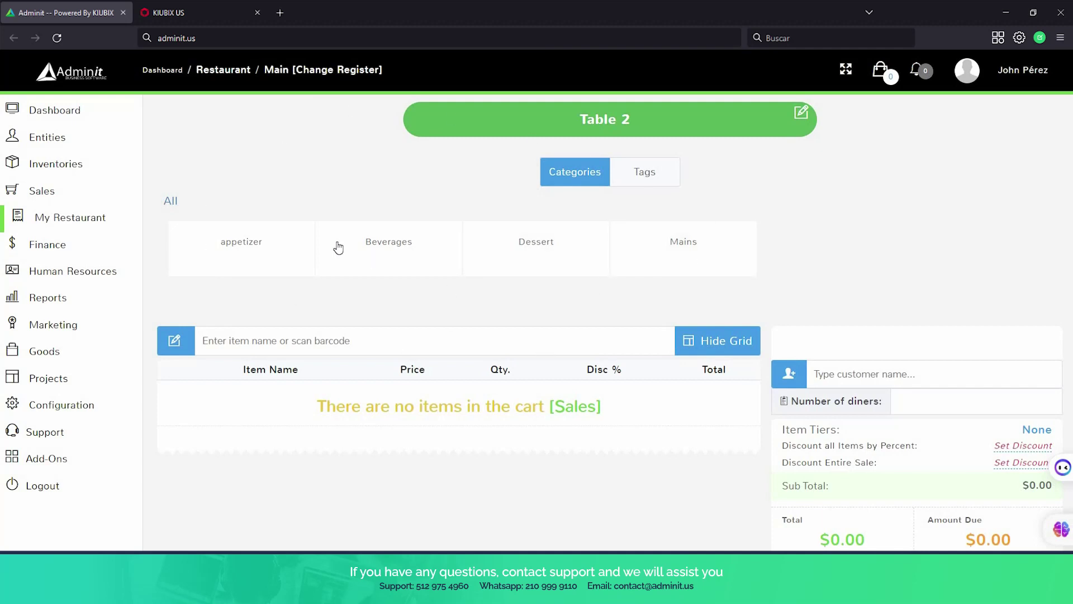
pyautogui.click(246, 239)
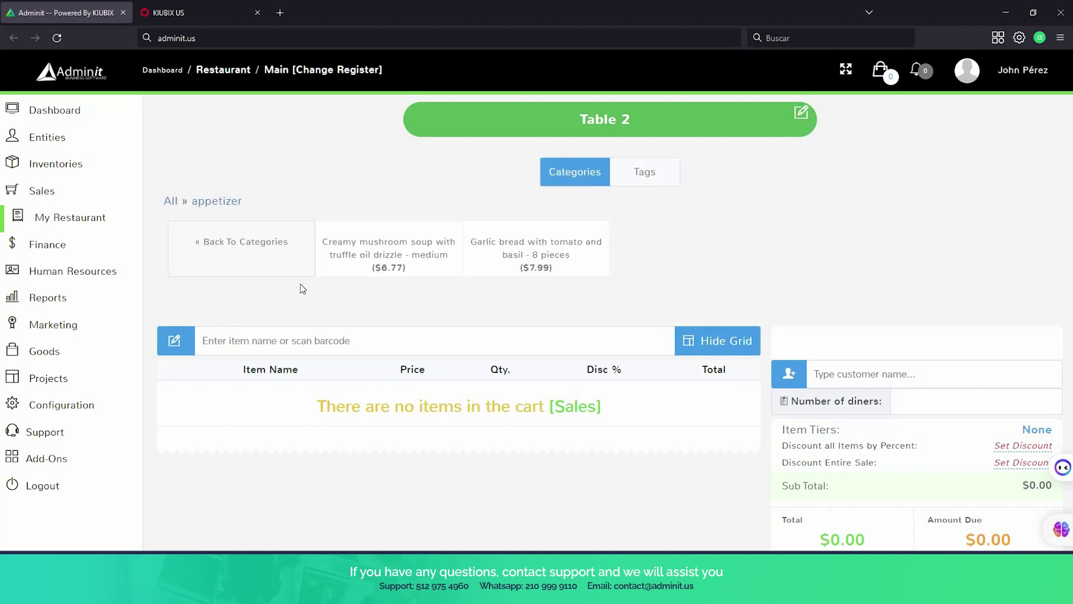
pyautogui.click(382, 255)
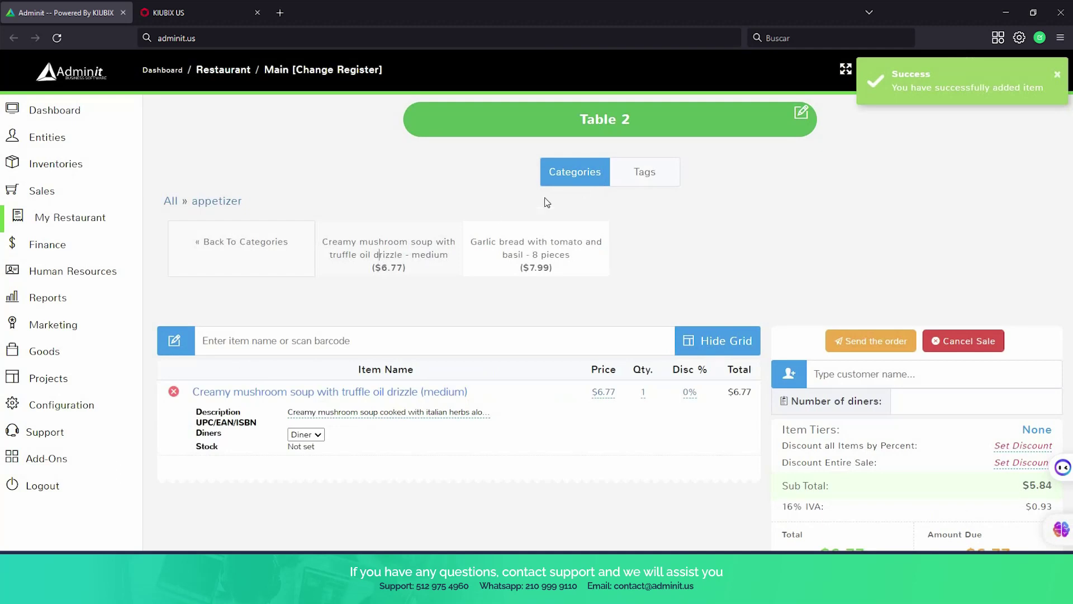
pyautogui.click(577, 182)
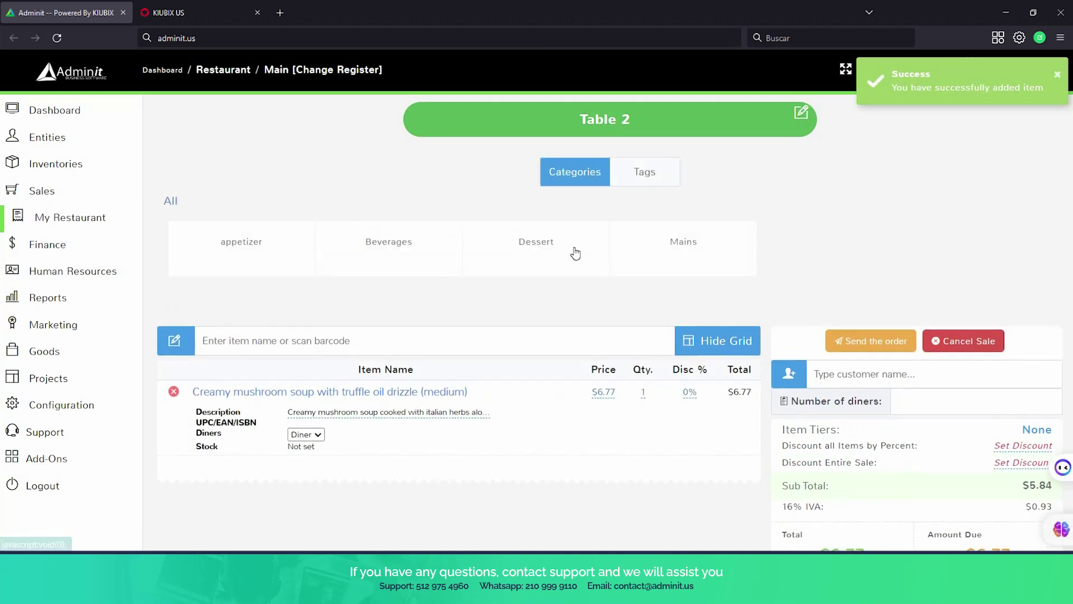
pyautogui.click(681, 257)
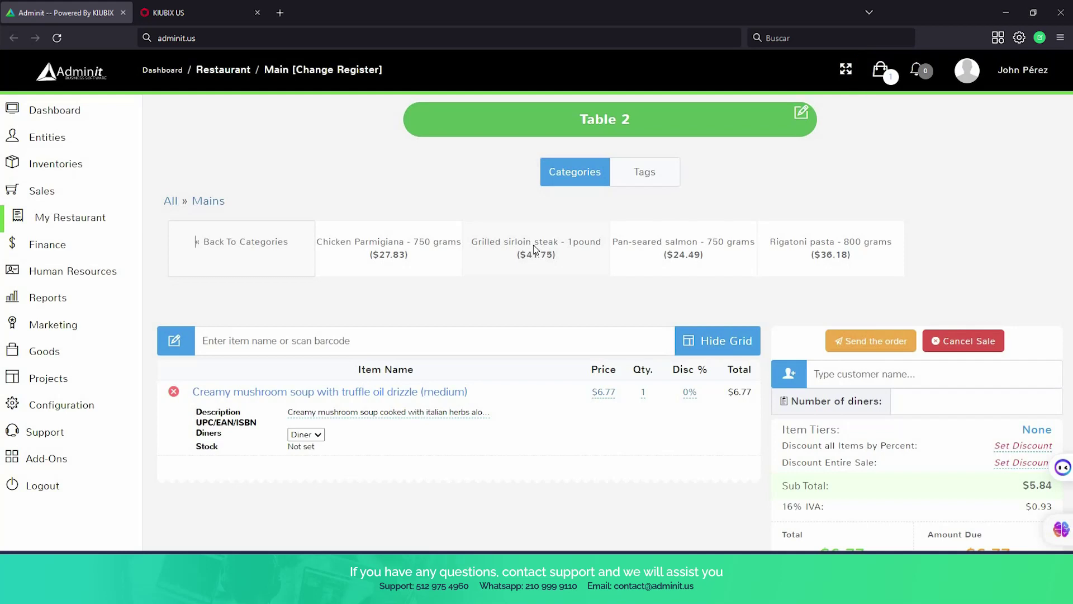
pyautogui.click(534, 249)
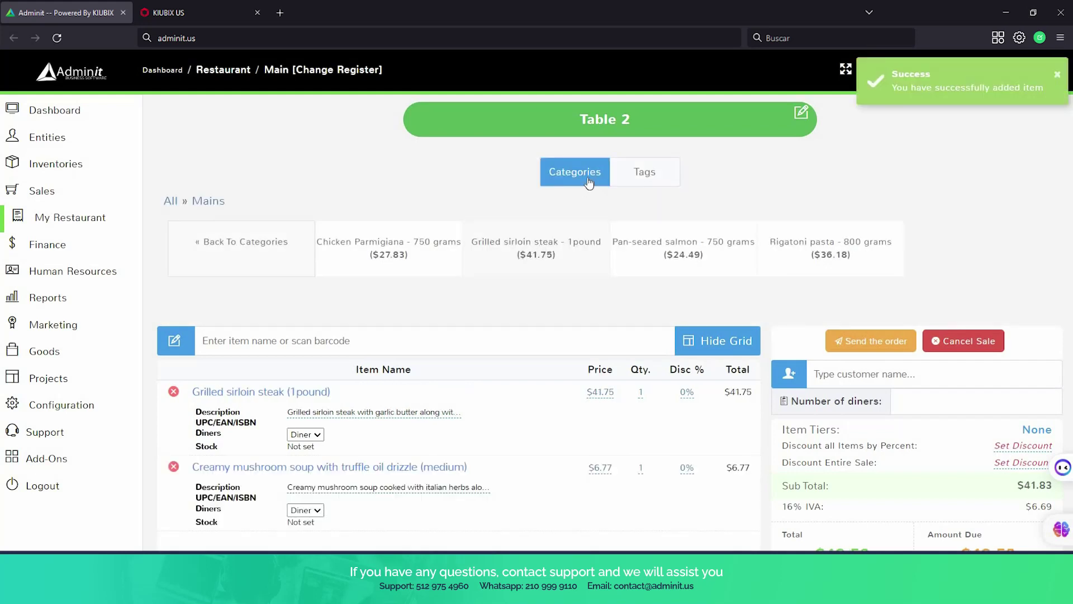
# Add soft drinks and chocolate fudge cake, bringing the subtotal to $50.22.
pyautogui.click(587, 182)
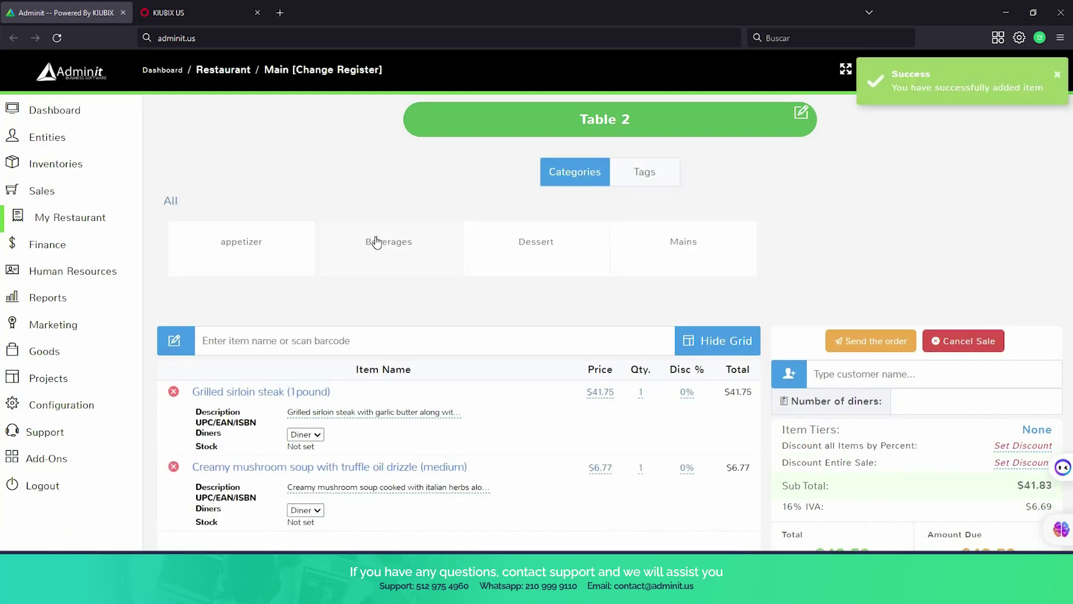
pyautogui.click(376, 242)
pyautogui.click(540, 249)
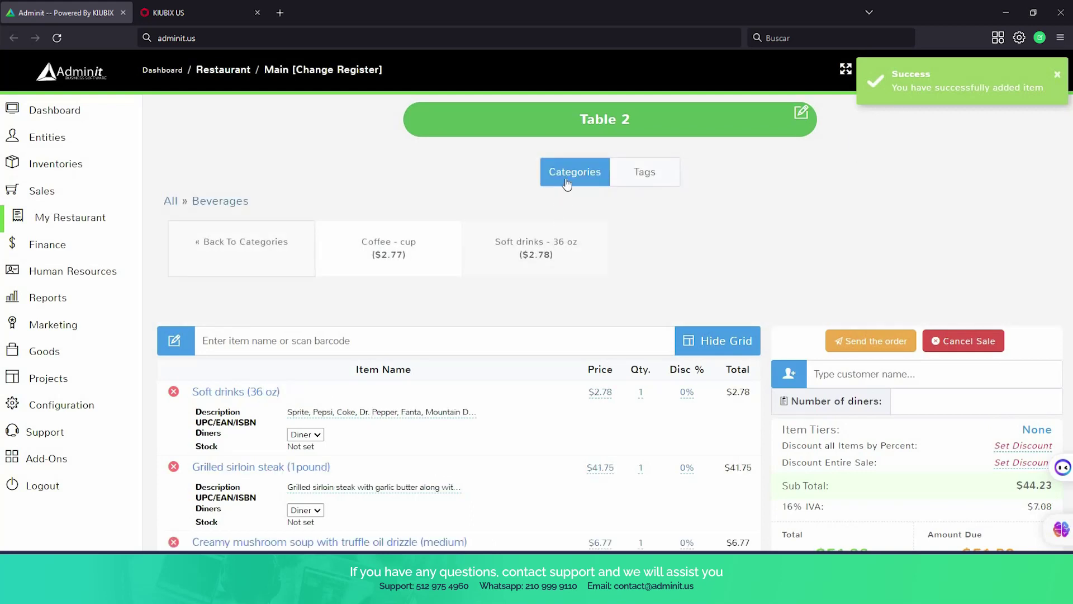
pyautogui.click(563, 188)
pyautogui.click(559, 245)
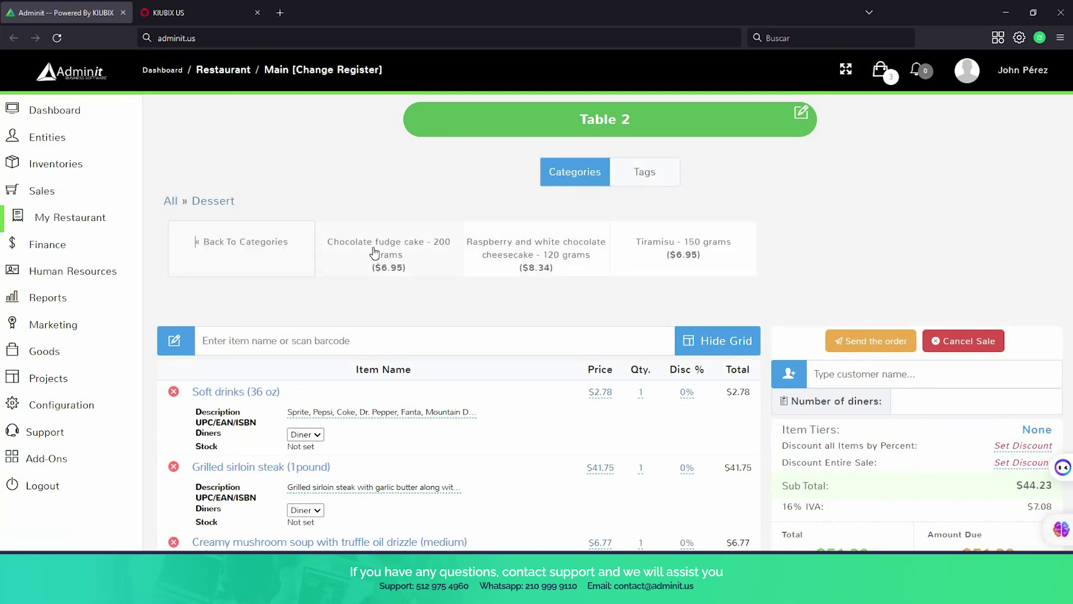
pyautogui.click(374, 251)
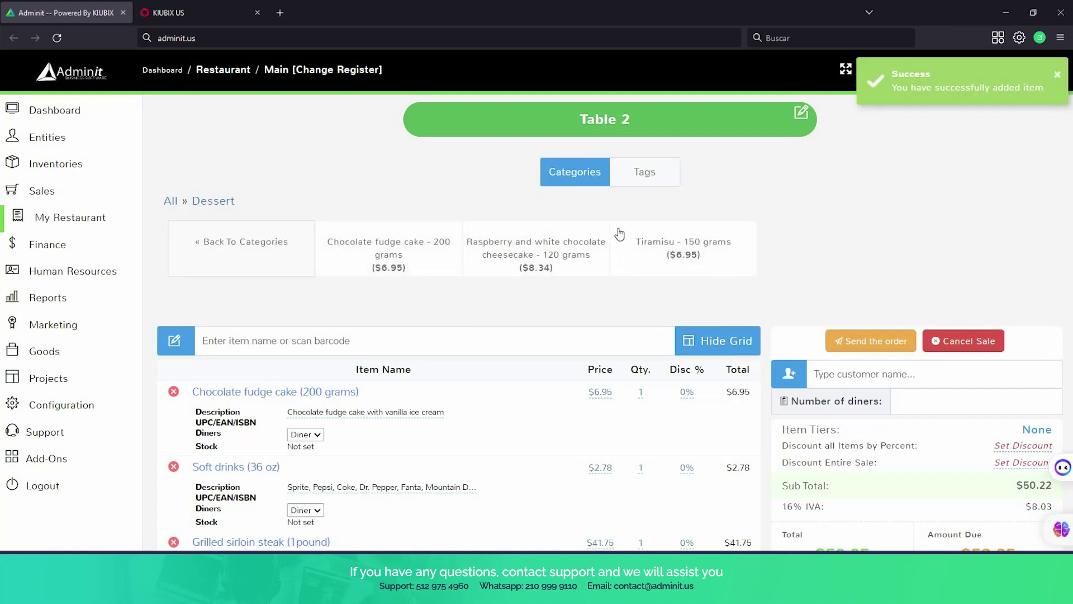
pyautogui.moveTo(49, 316)
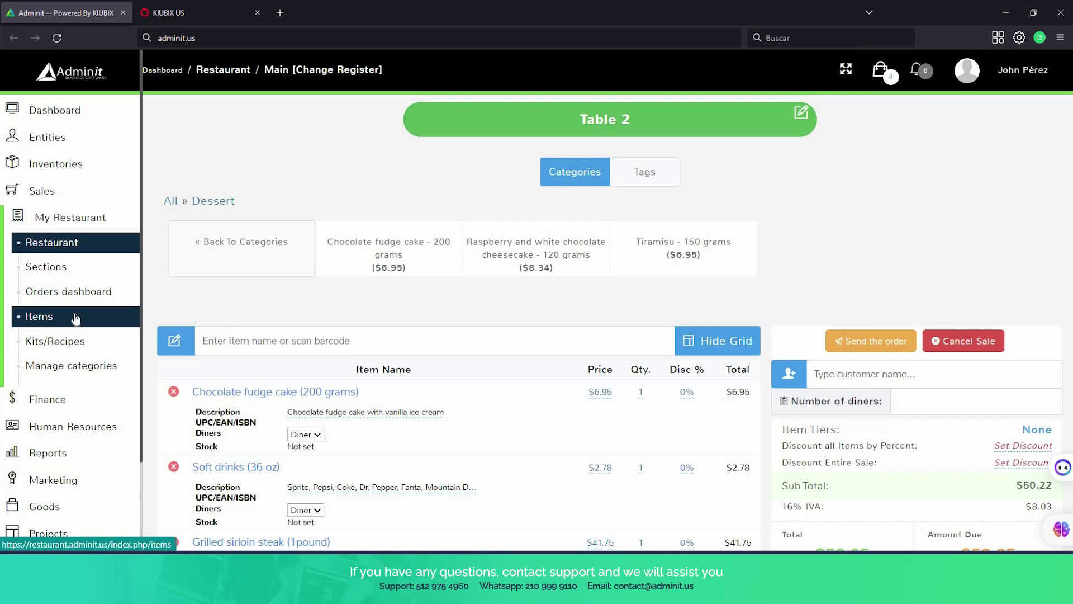
# Browse the 11 menu items, from Chicken Parmigiana at $27.83 to Tiramisu at $6.95.
pyautogui.click(76, 318)
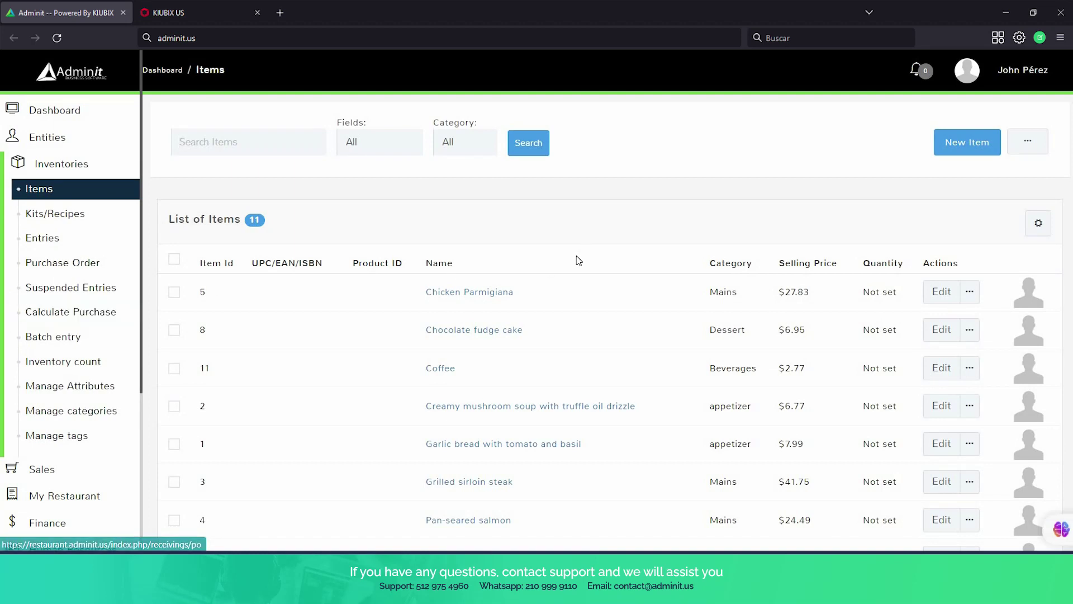
pyautogui.scroll(-3, 578, 260)
pyautogui.scroll(-1, 579, 260)
pyautogui.scroll(2, 579, 261)
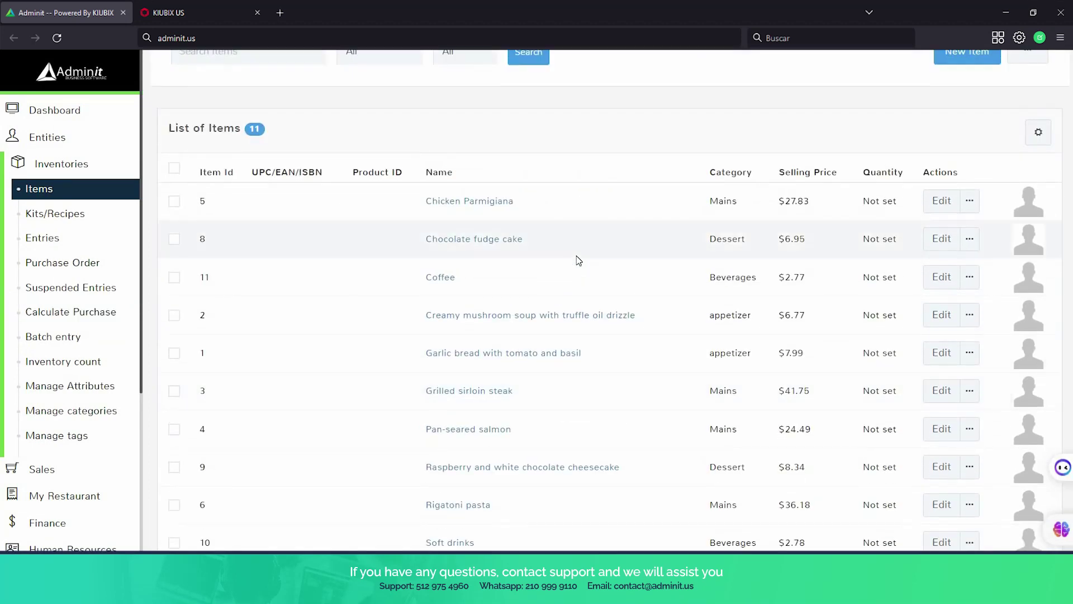
pyautogui.scroll(-1, 578, 262)
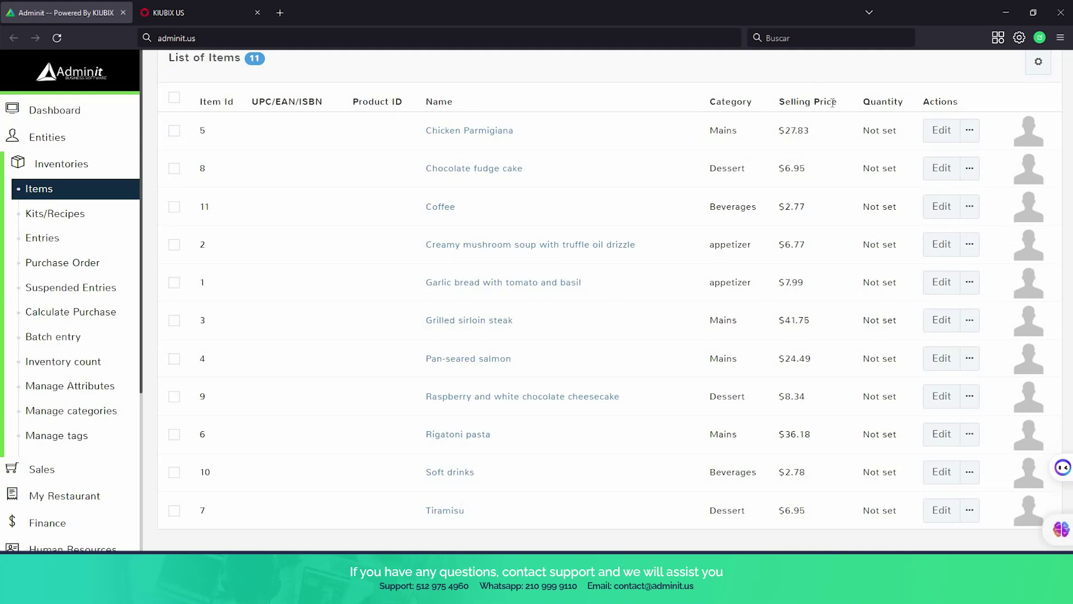
pyautogui.scroll(-1, 888, 112)
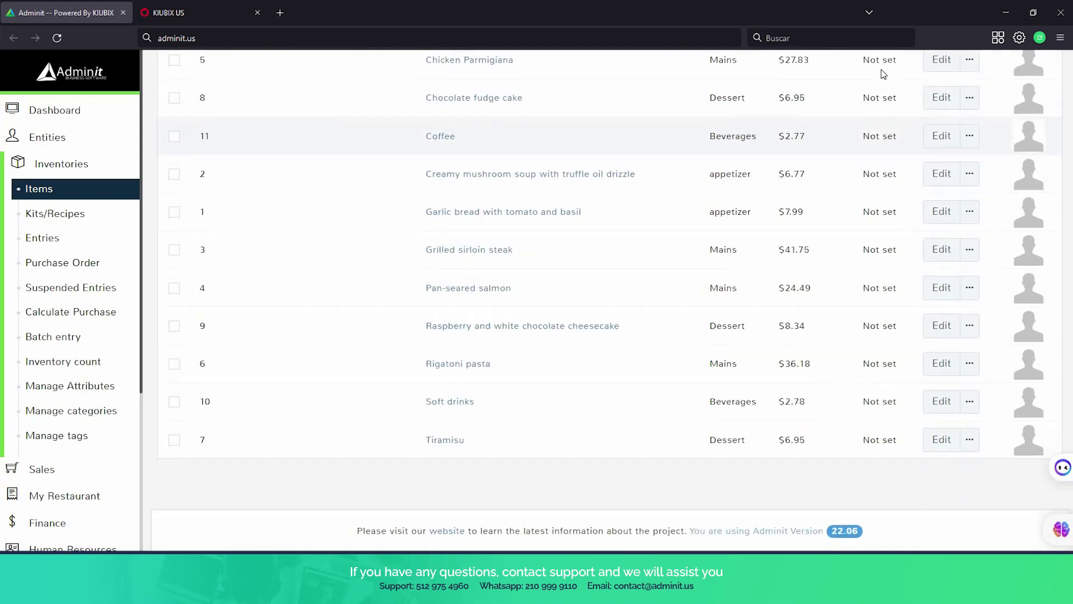
pyautogui.scroll(1, 871, 84)
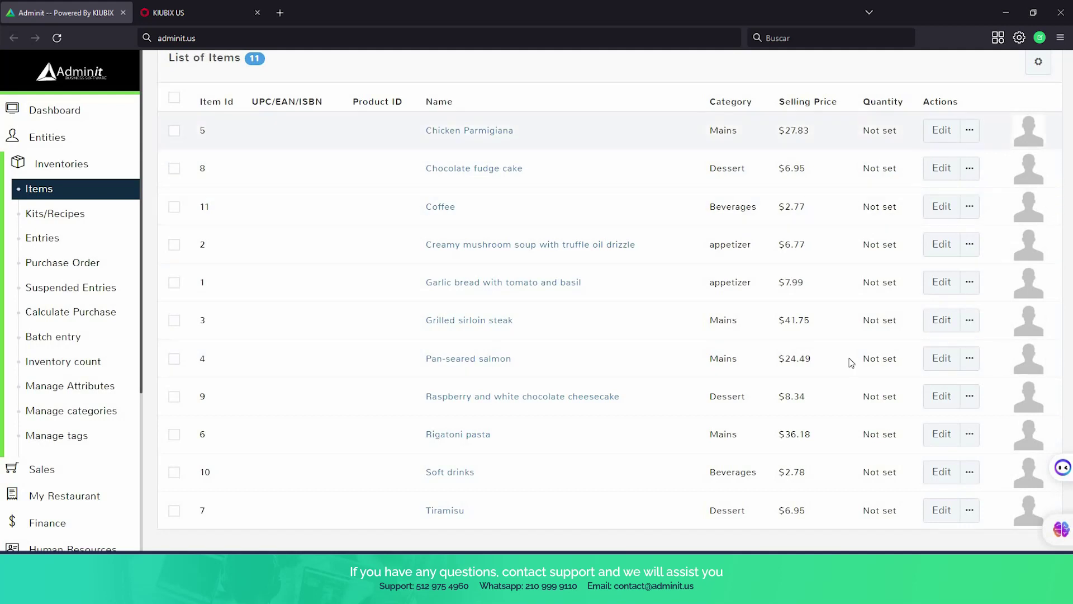
pyautogui.scroll(1, 869, 461)
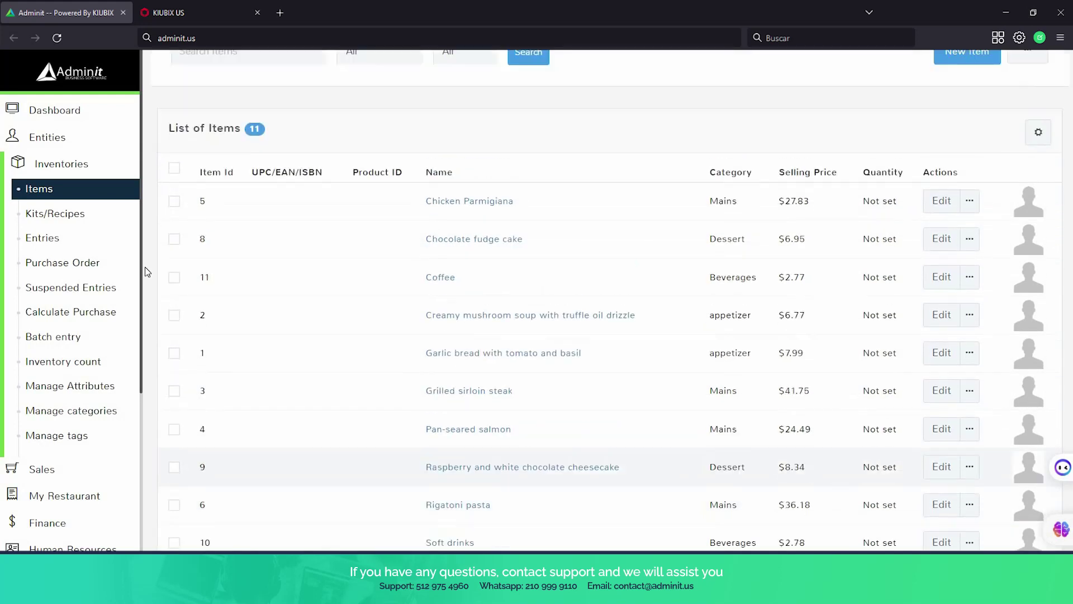
pyautogui.scroll(-2, 76, 313)
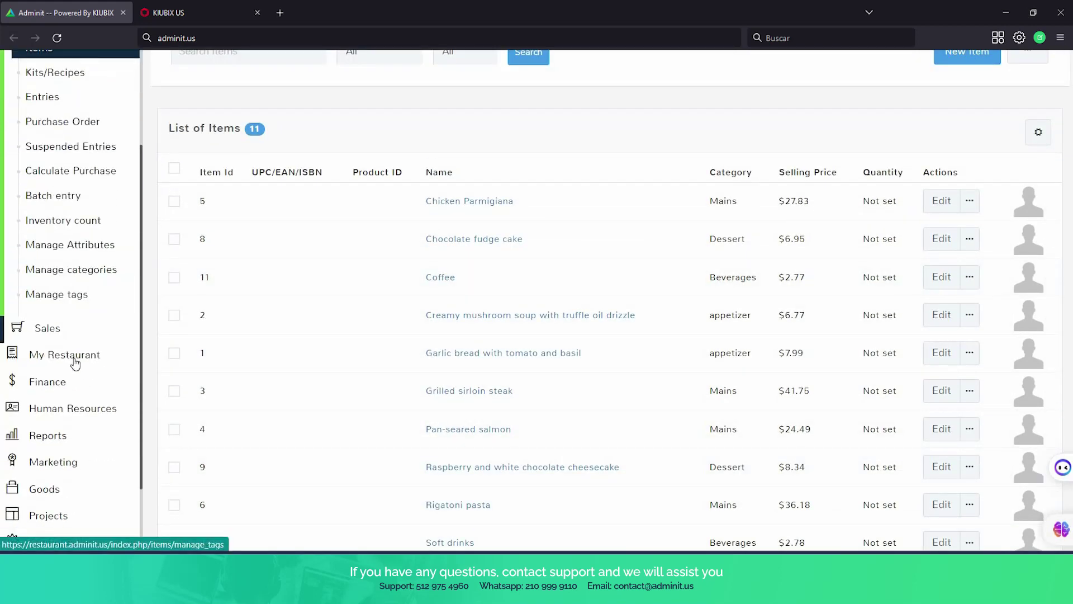
pyautogui.click(73, 357)
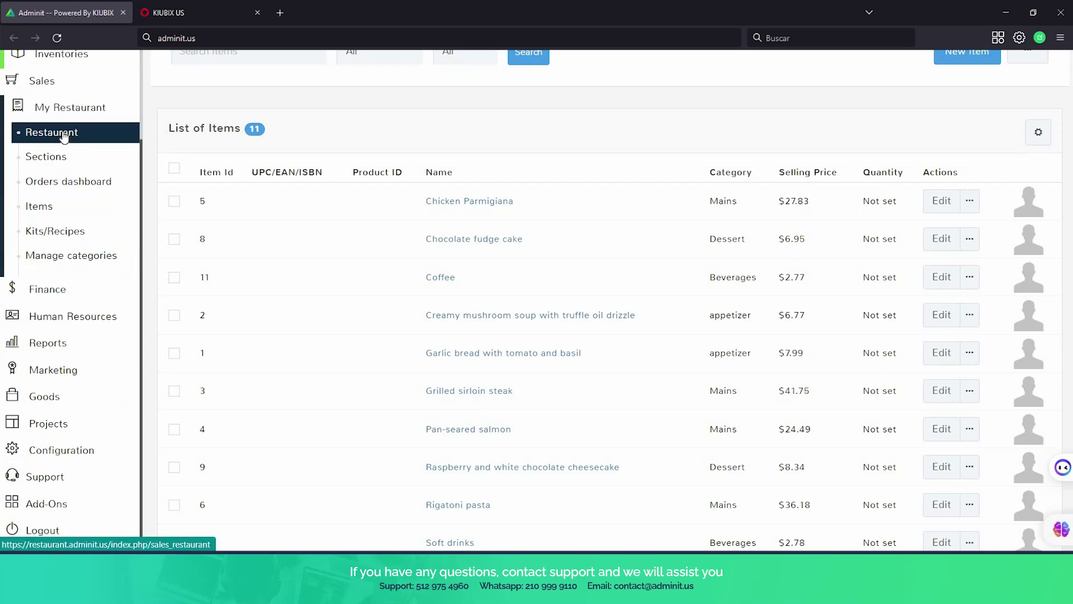
# Reopen Table 2's $58.25 sale and send its order, up to the confirmation prompt.
pyautogui.click(63, 136)
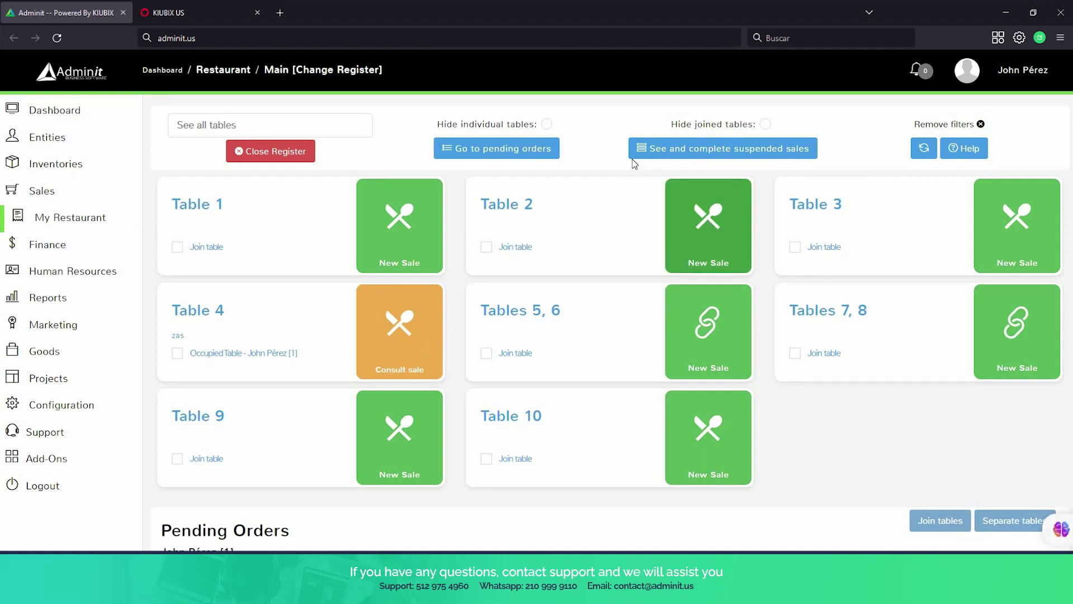
pyautogui.click(689, 216)
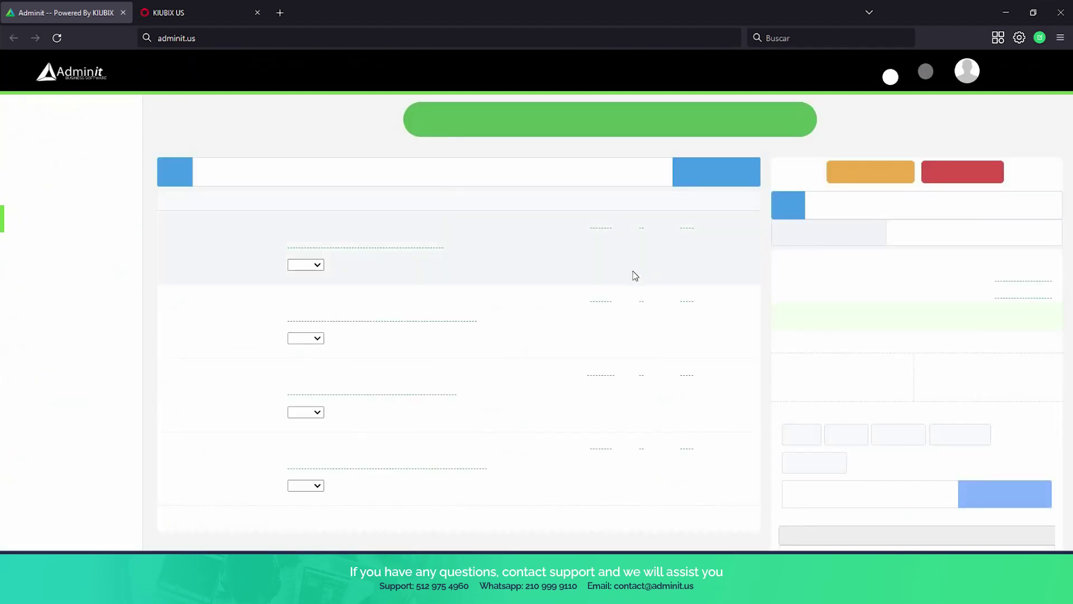
pyautogui.scroll(-2, 603, 268)
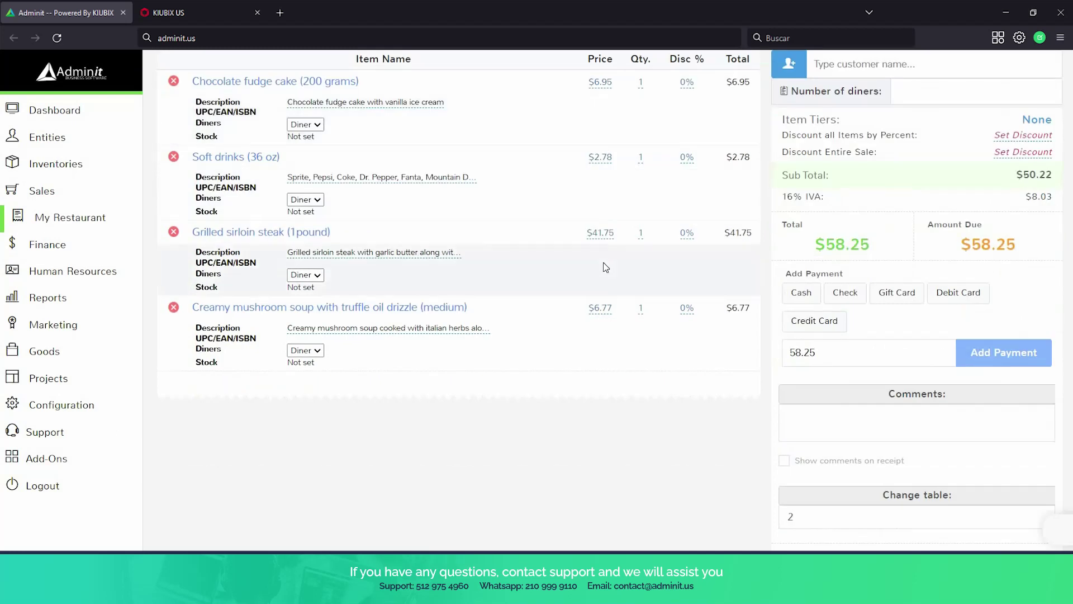
pyautogui.scroll(1, 602, 263)
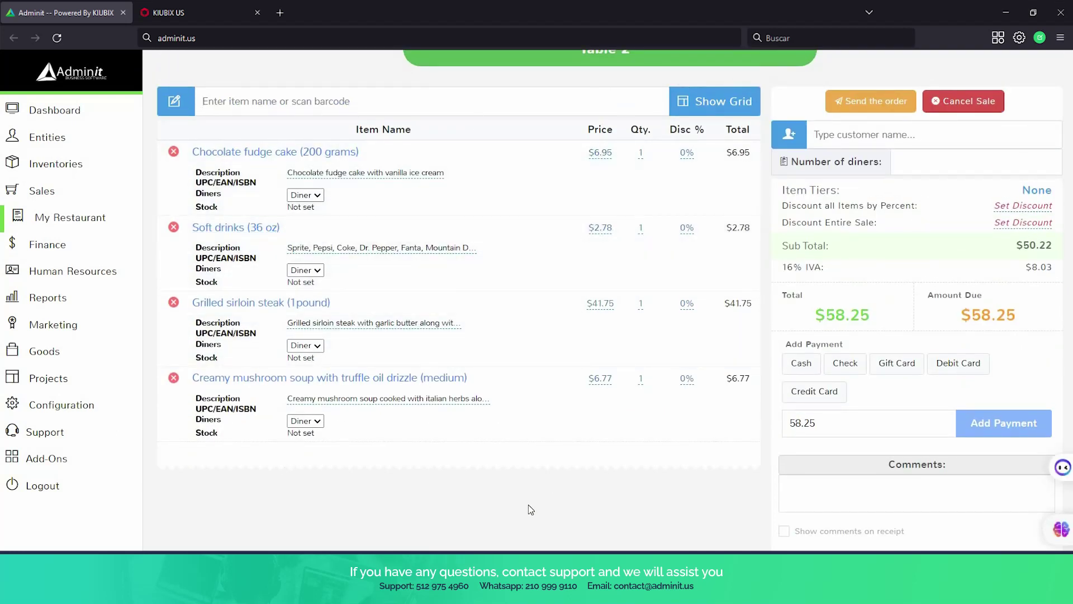
pyautogui.scroll(1, 531, 508)
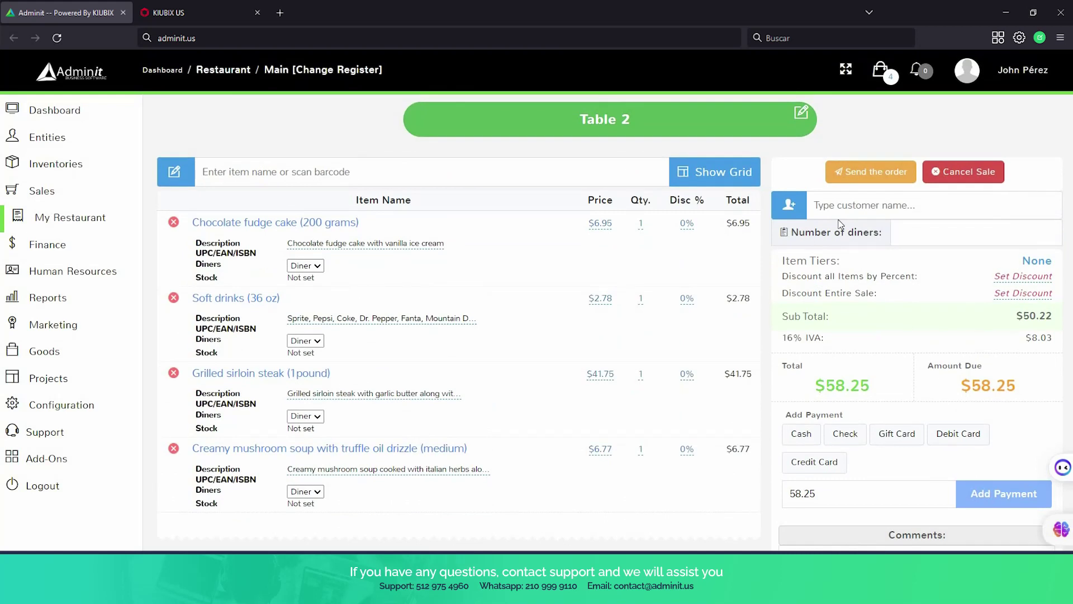
pyautogui.click(863, 170)
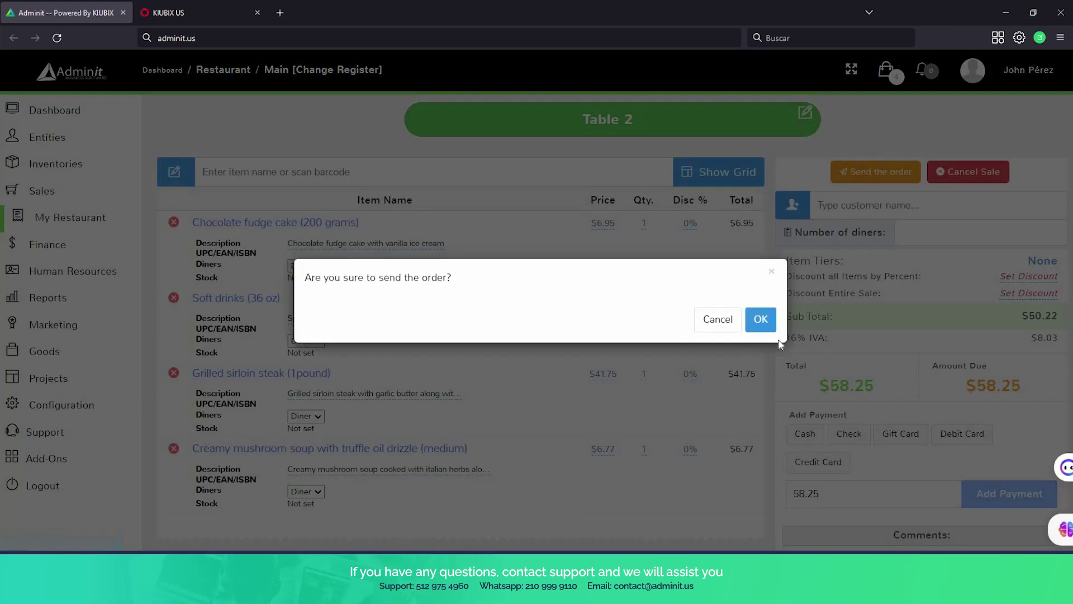
# Confirm sending Table 2's order and review its Sales Receipt PDV 12 totalling $58.25.
pyautogui.click(760, 321)
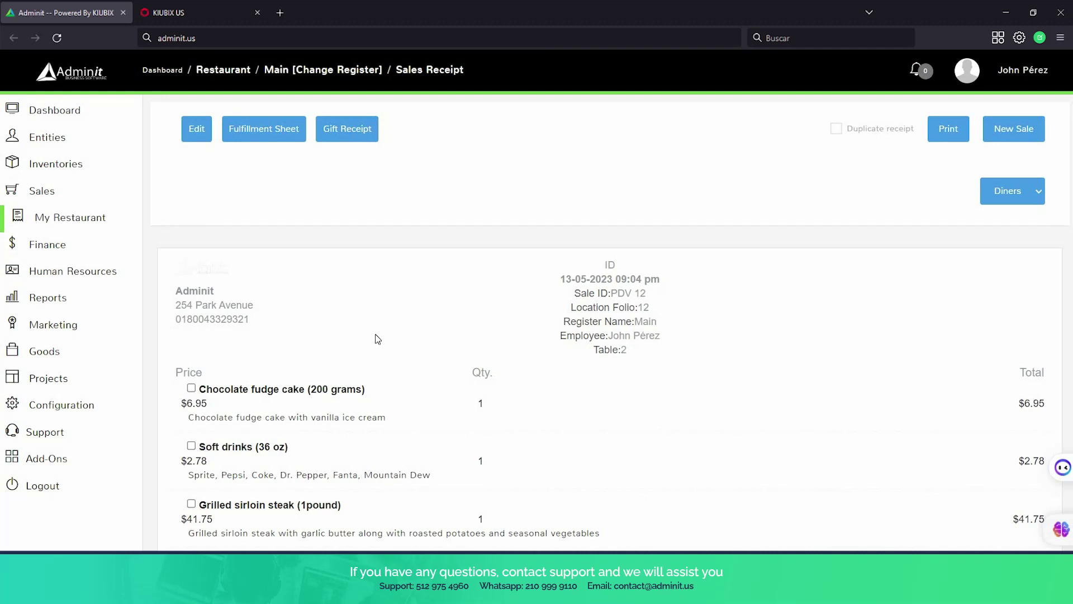
pyautogui.scroll(-3, 381, 342)
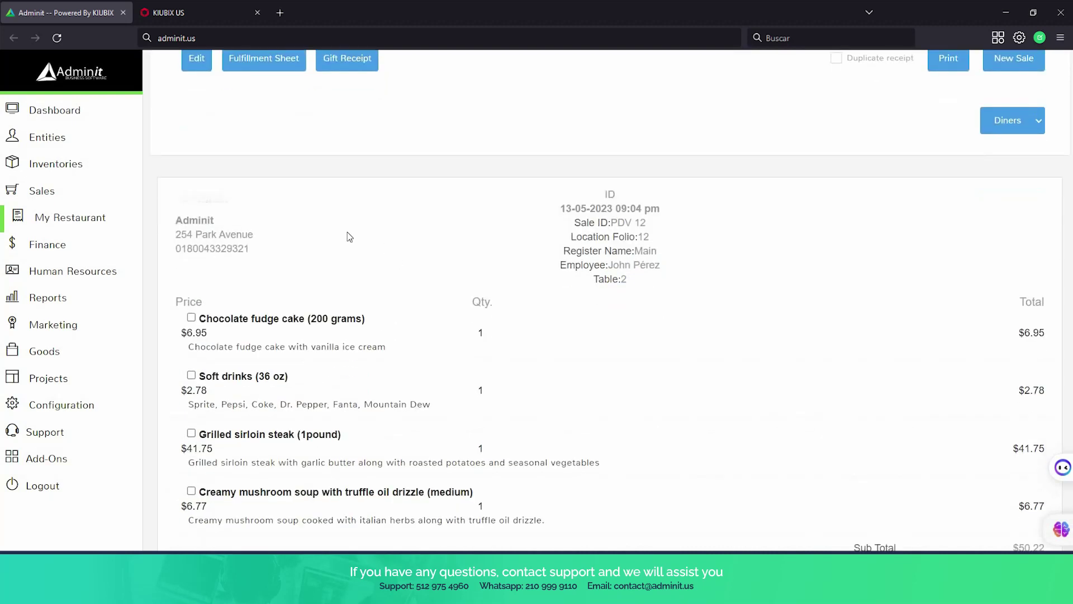
pyautogui.scroll(-1, 230, 203)
pyautogui.click(84, 217)
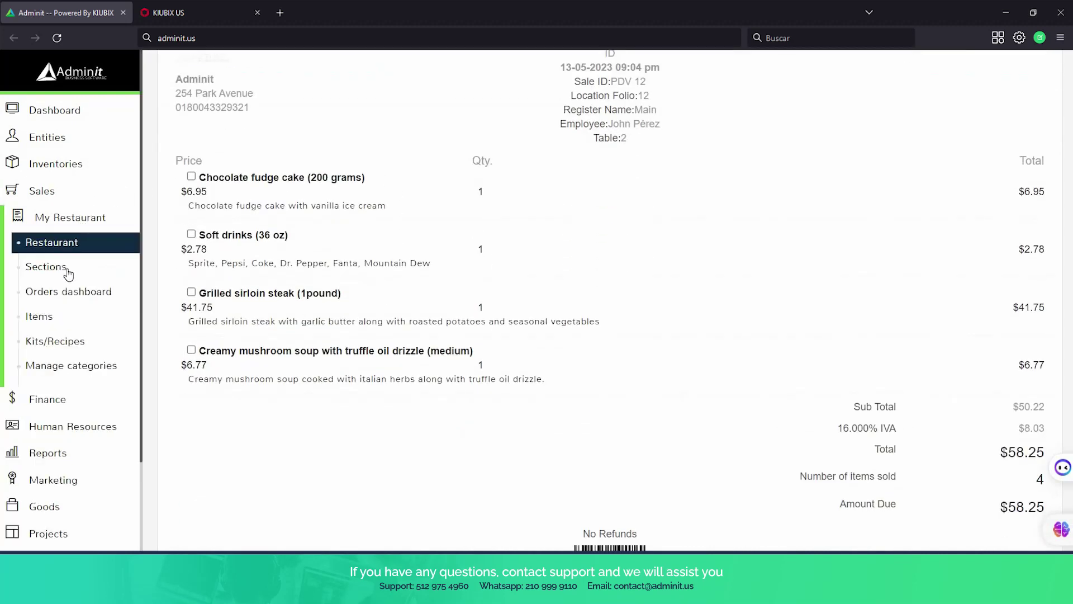
# In the Bar section, mark Table 2's soft drinks as ready.
pyautogui.click(46, 266)
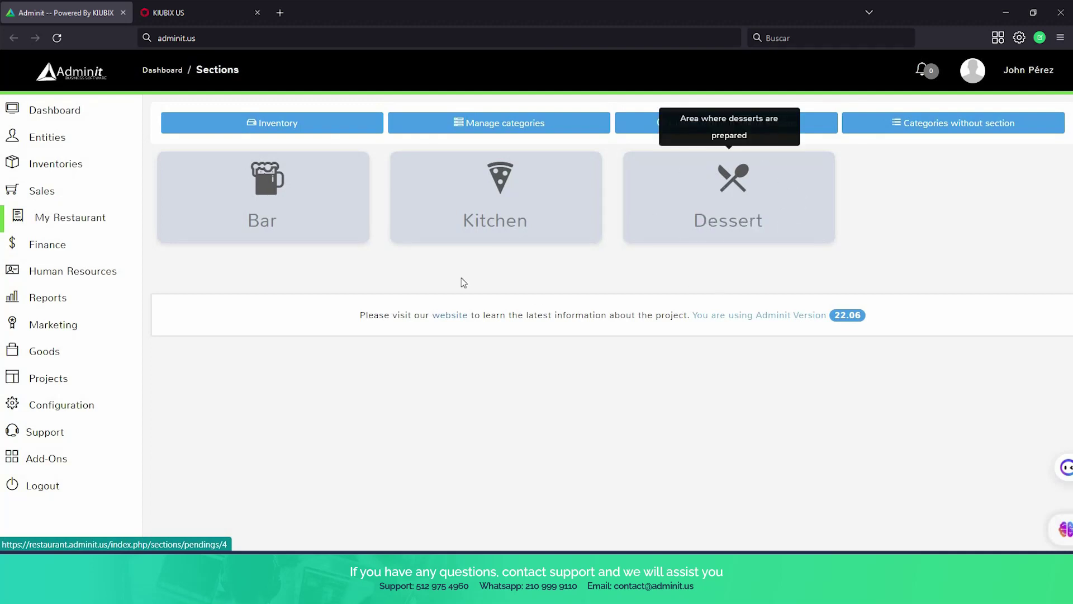
pyautogui.click(306, 210)
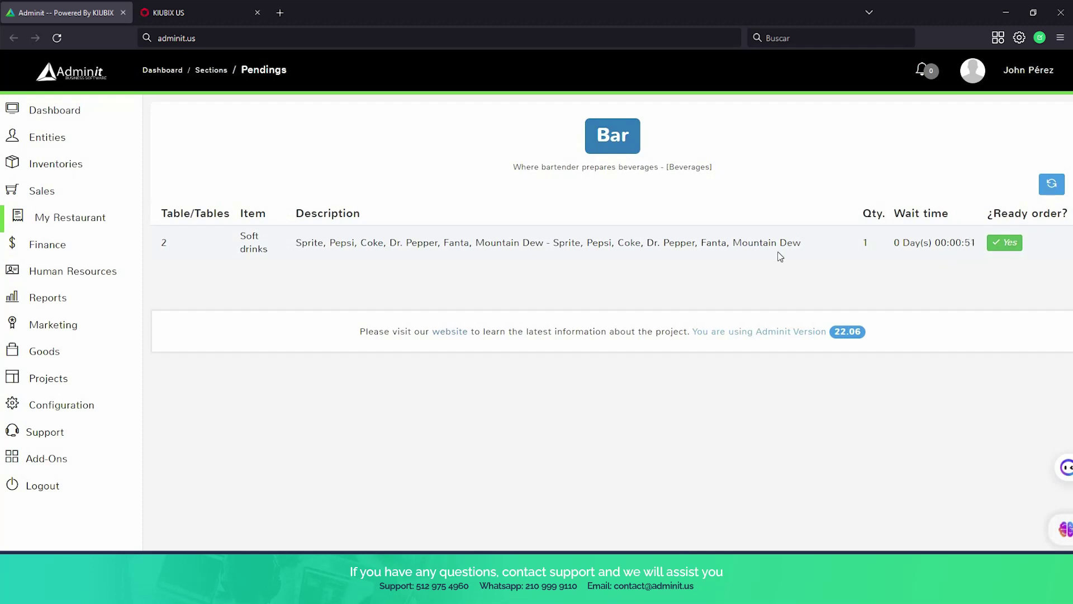
pyautogui.click(1013, 247)
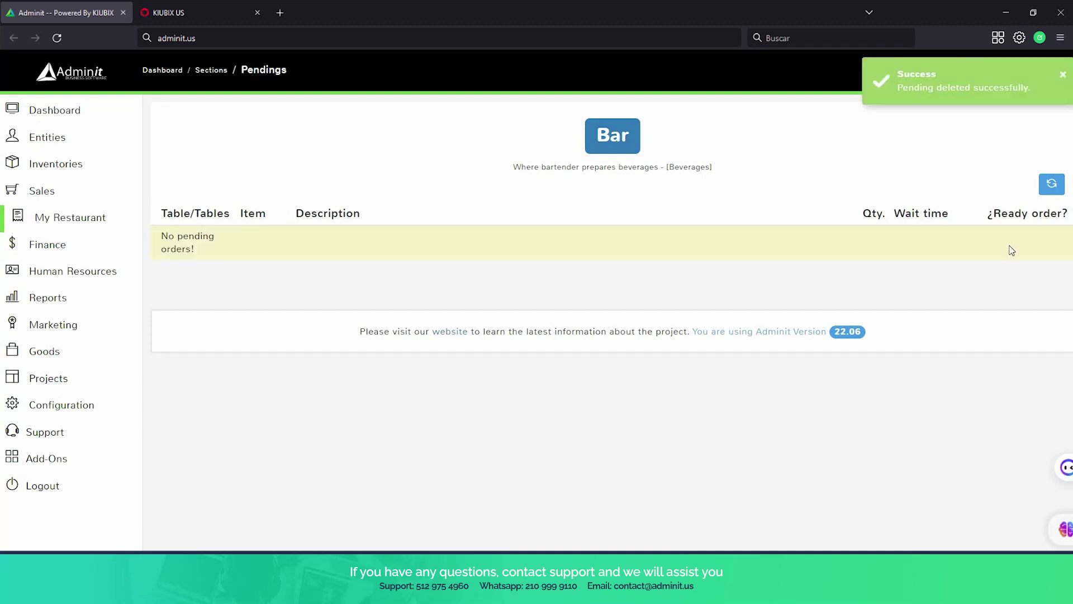
pyautogui.click(50, 223)
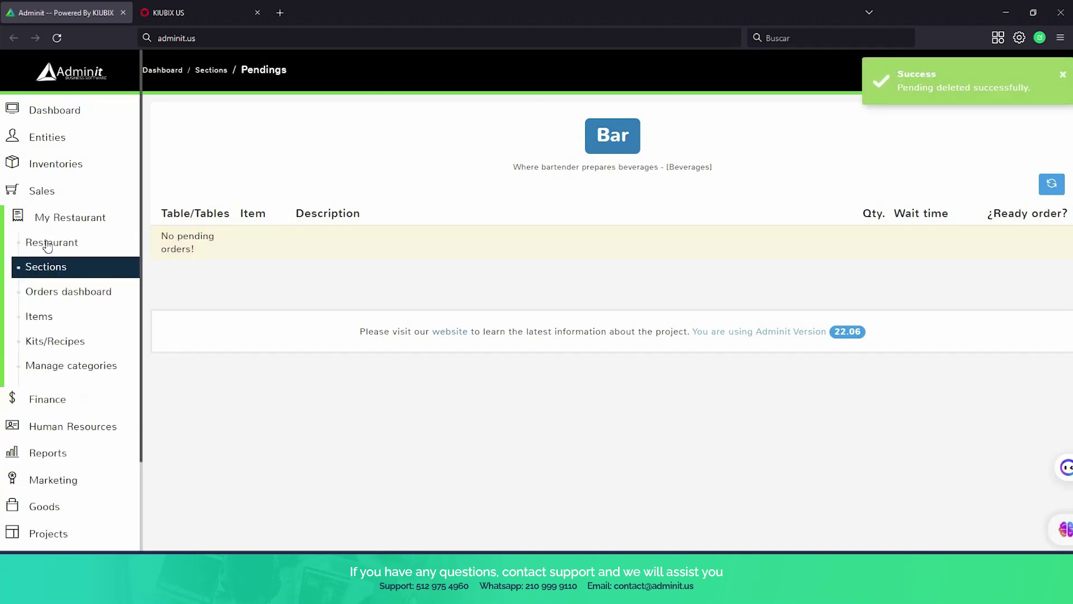
# Mark Table 2's soft drinks as delivered in the restaurant's Pending Orders.
pyautogui.click(46, 250)
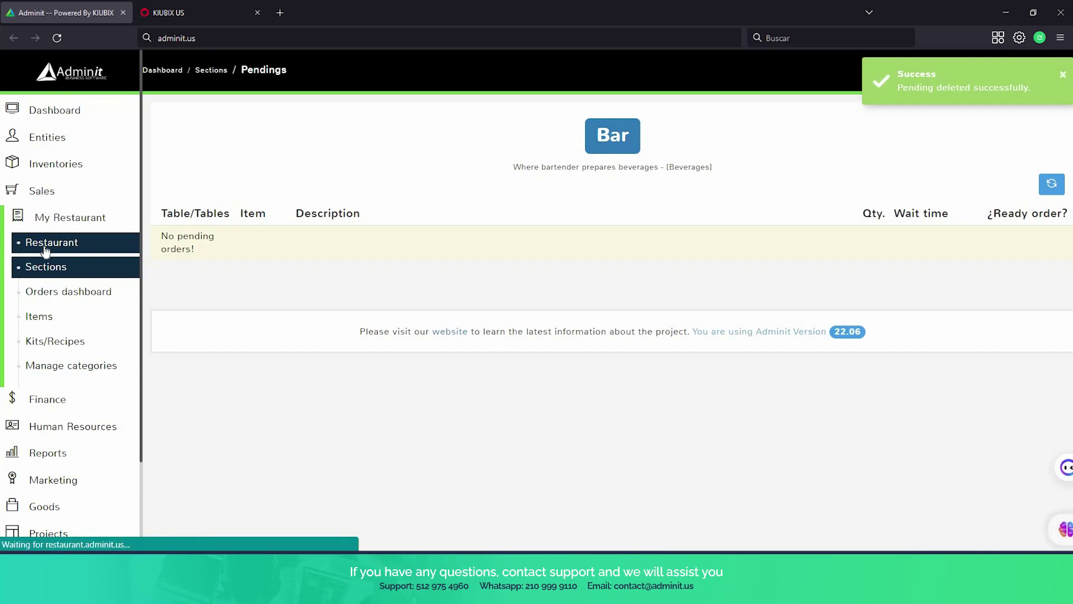
pyautogui.scroll(-5, 648, 279)
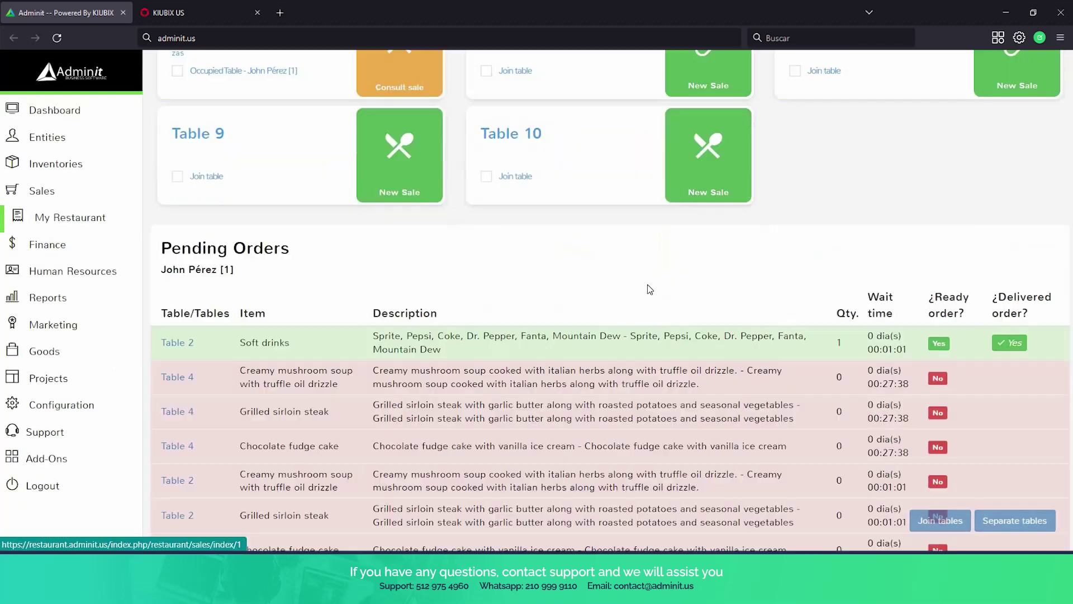
pyautogui.scroll(-1, 650, 289)
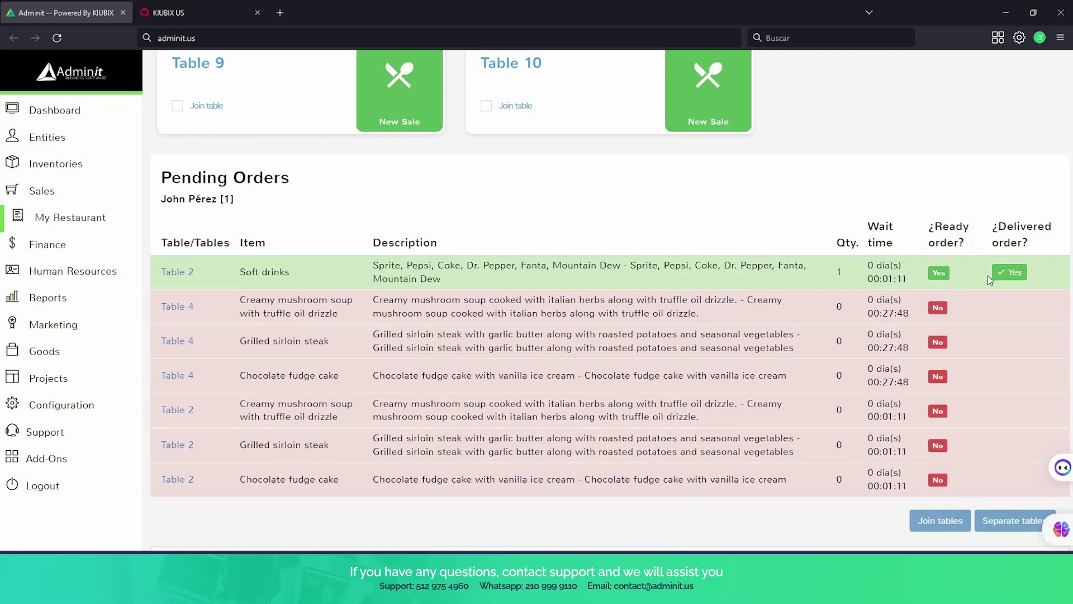
pyautogui.click(1018, 277)
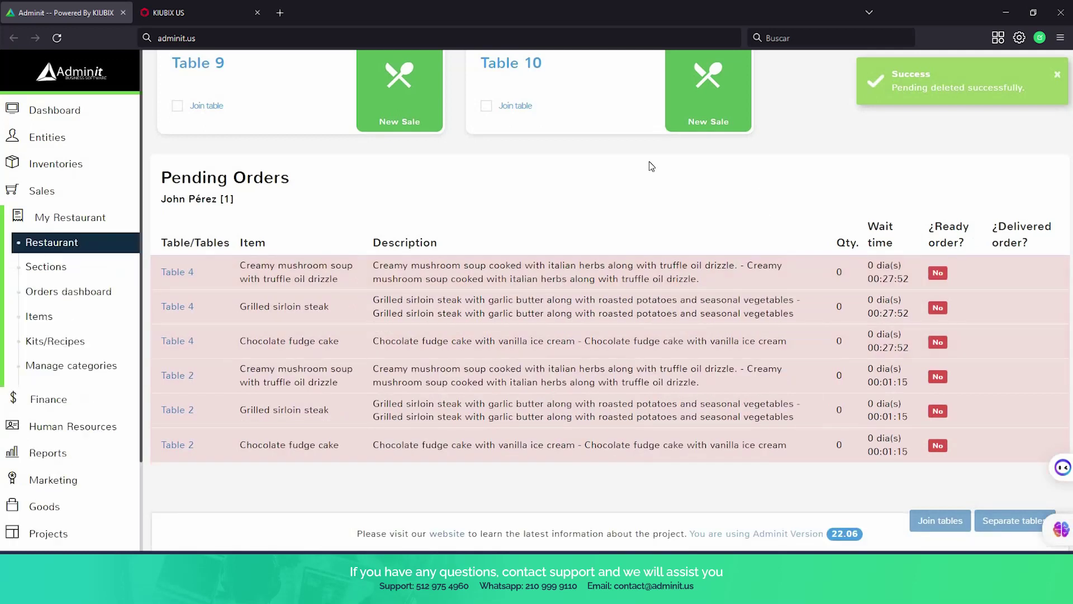
pyautogui.scroll(6, 512, 226)
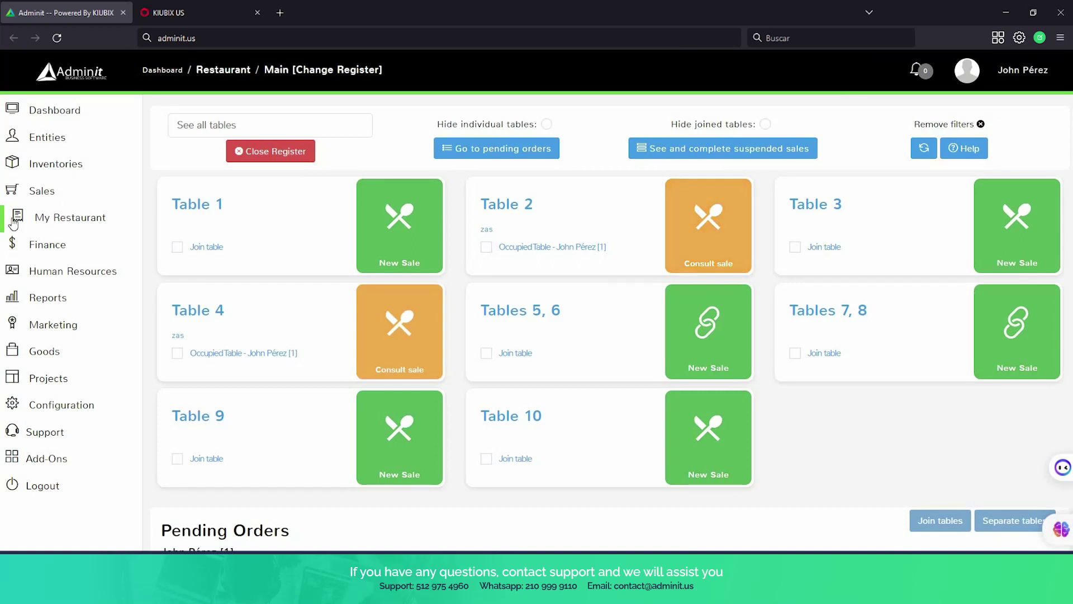
# In the Kitchen section, mark Table 4's mushroom soup and sirloin steak as ready.
pyautogui.moveTo(53, 217)
pyautogui.click(58, 270)
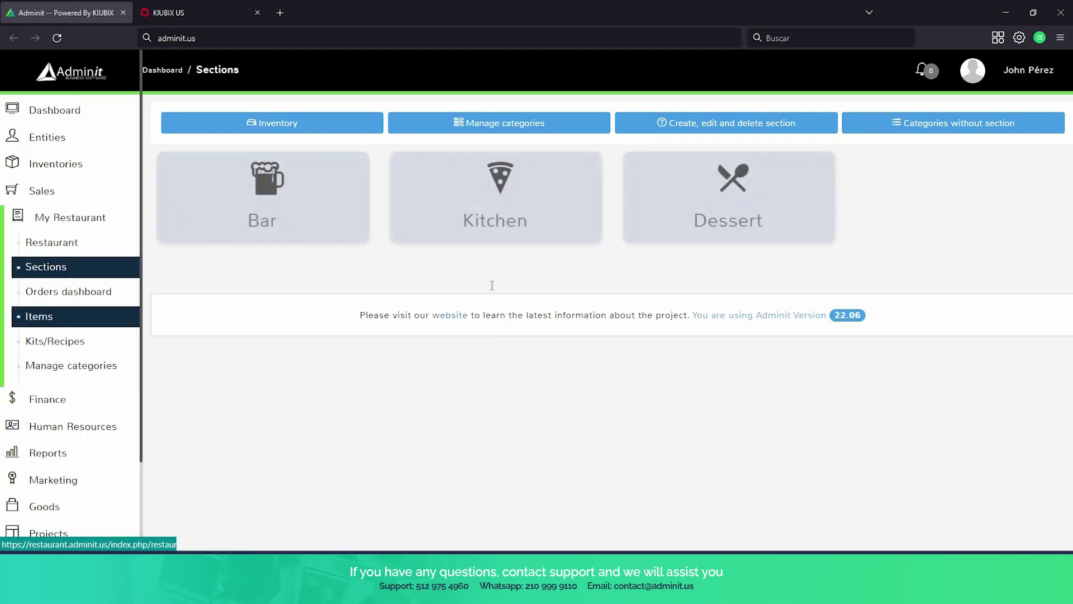
pyautogui.click(470, 226)
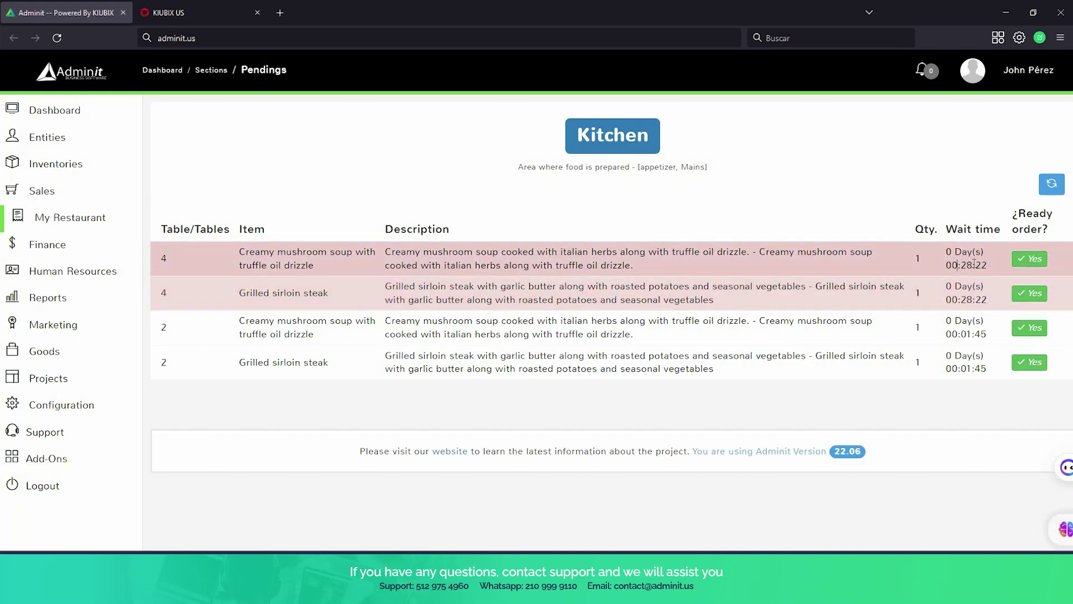
pyautogui.moveTo(957, 265); pyautogui.dragTo(974, 263)
pyautogui.click(1035, 260)
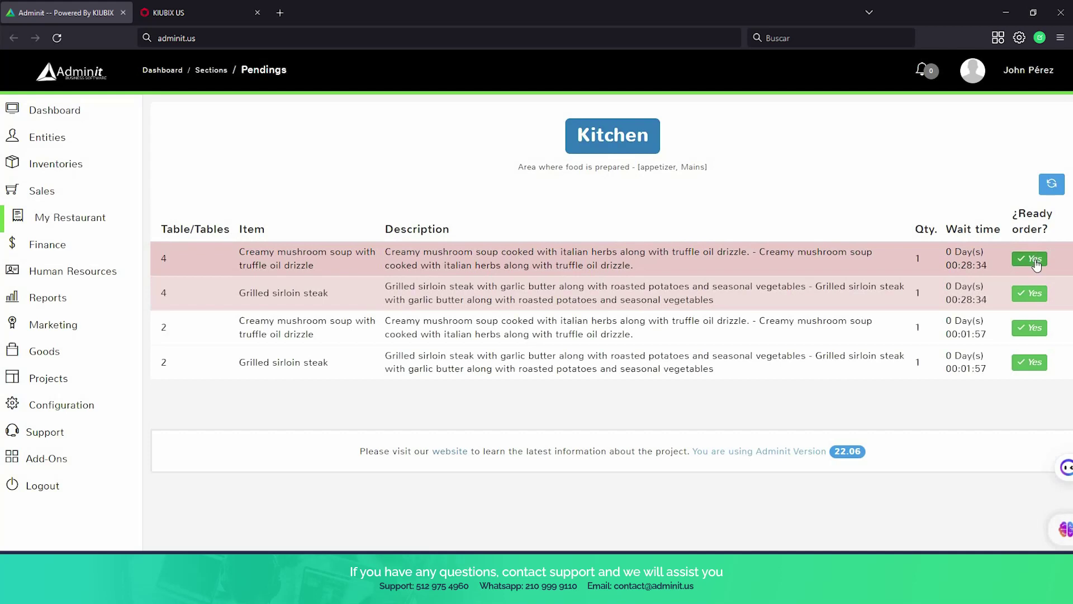
pyautogui.click(1036, 260)
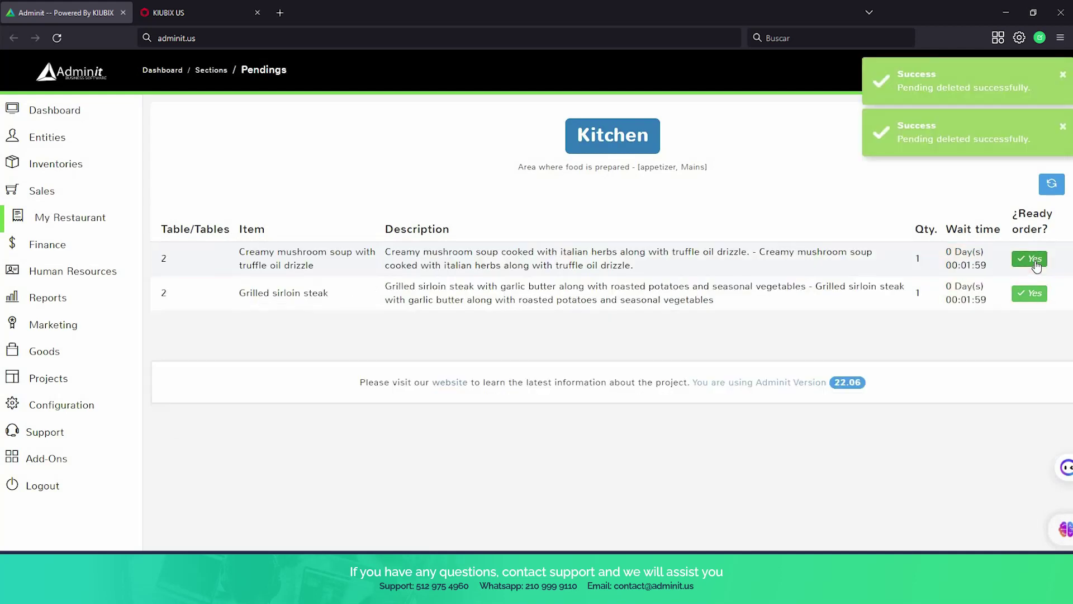
pyautogui.click(83, 223)
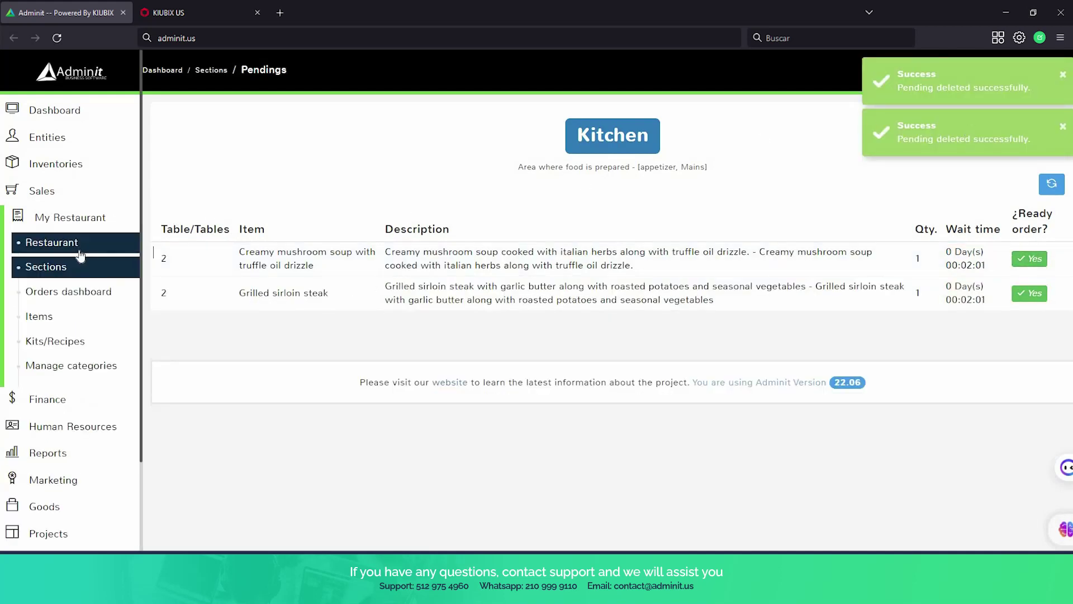
pyautogui.click(80, 252)
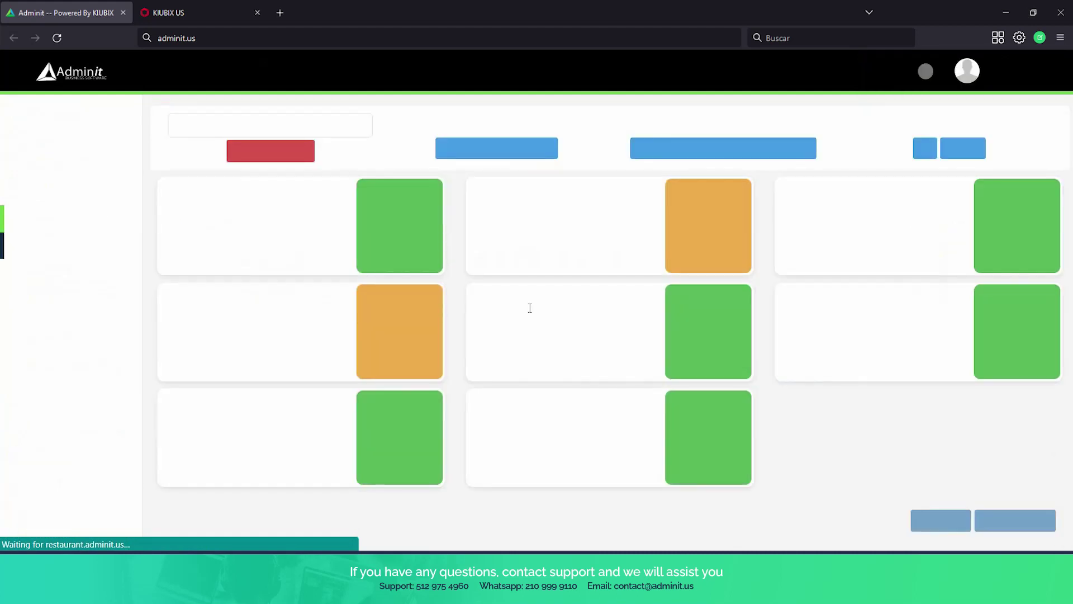
pyautogui.scroll(-5, 455, 216)
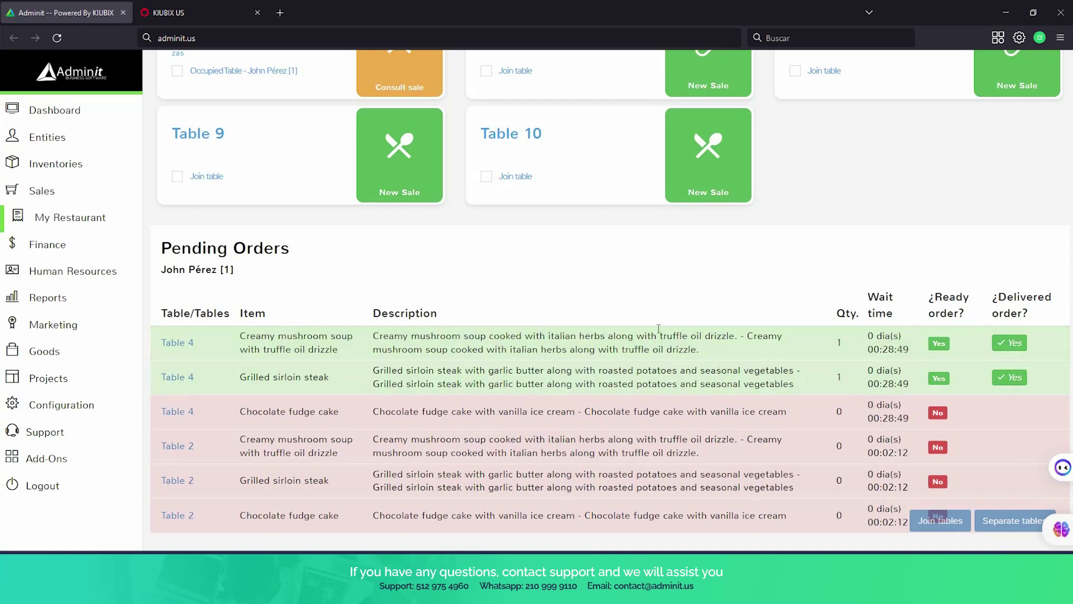
pyautogui.scroll(3, 457, 167)
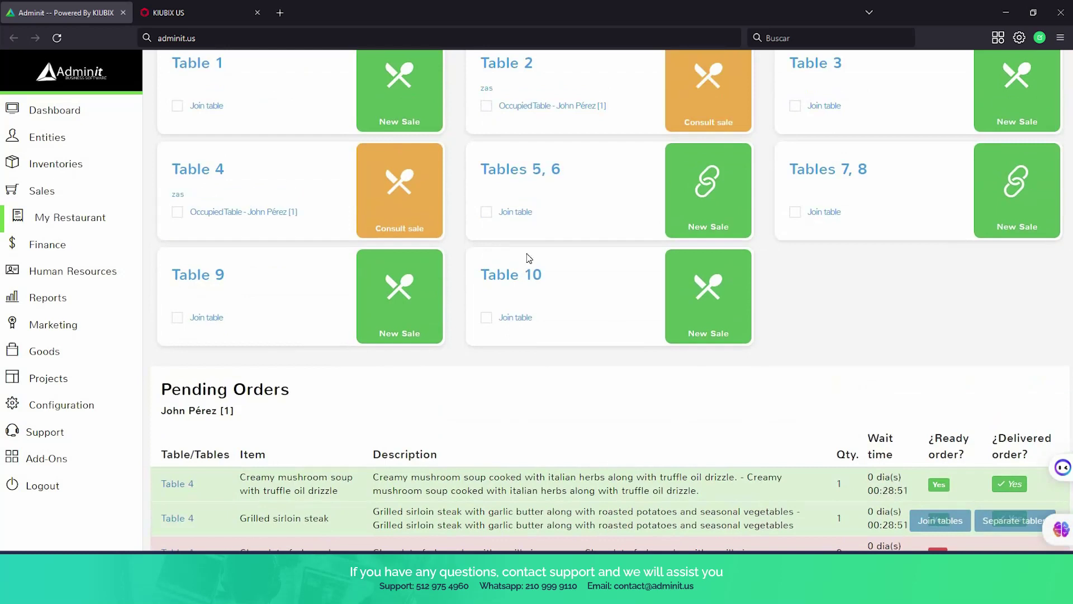
pyautogui.scroll(-3, 708, 372)
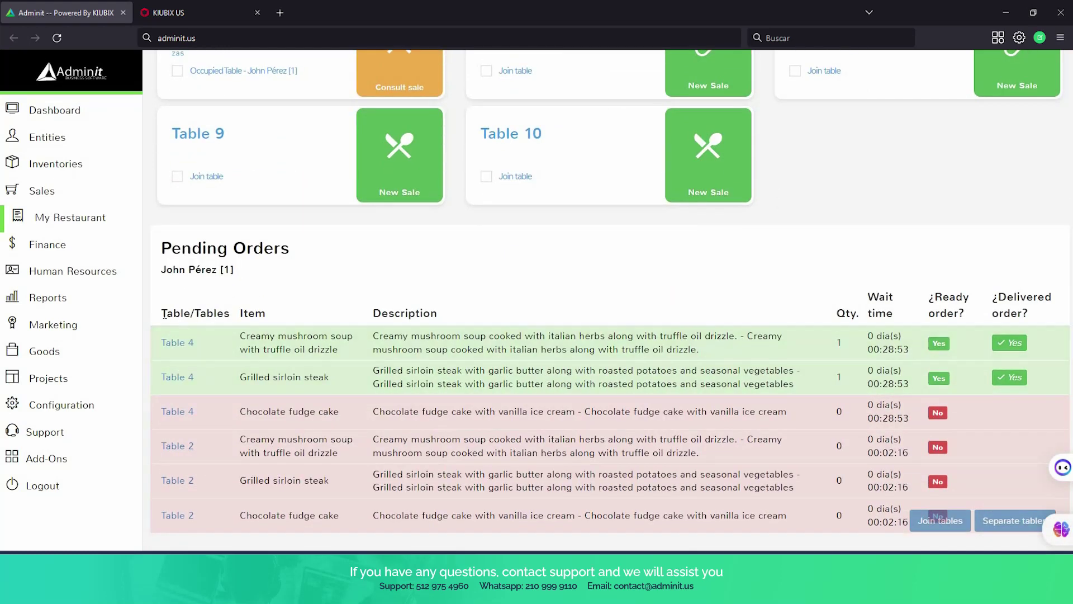
pyautogui.click(1016, 344)
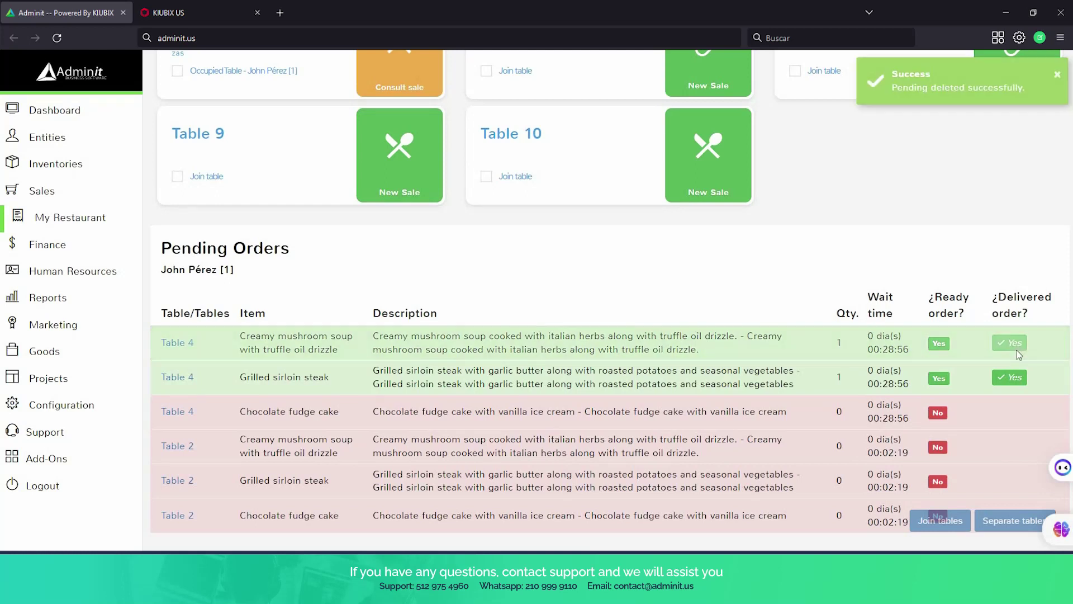
pyautogui.click(1012, 343)
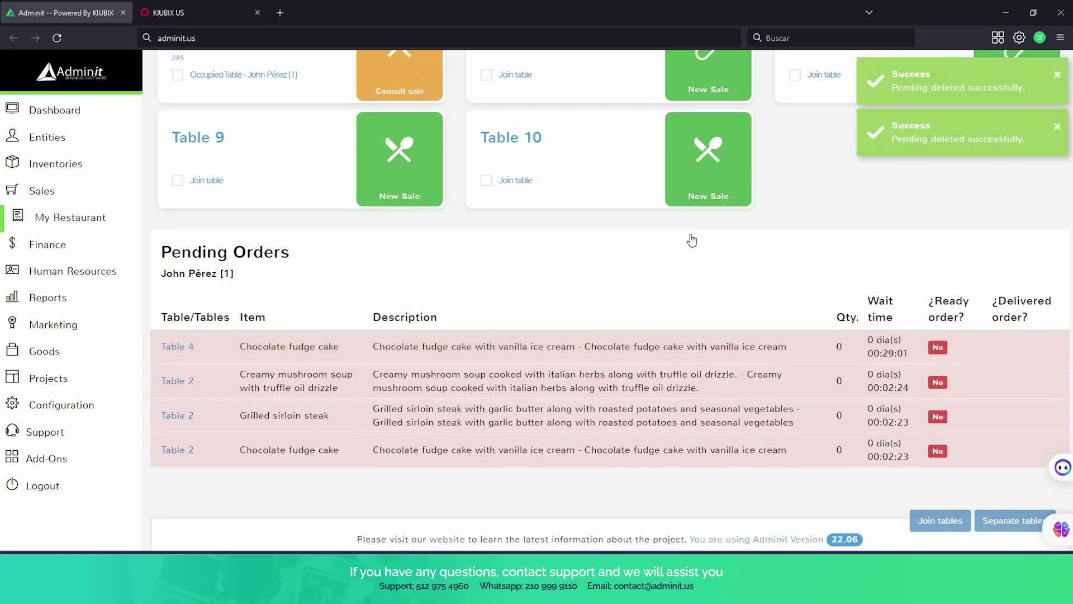
pyautogui.scroll(3, 726, 268)
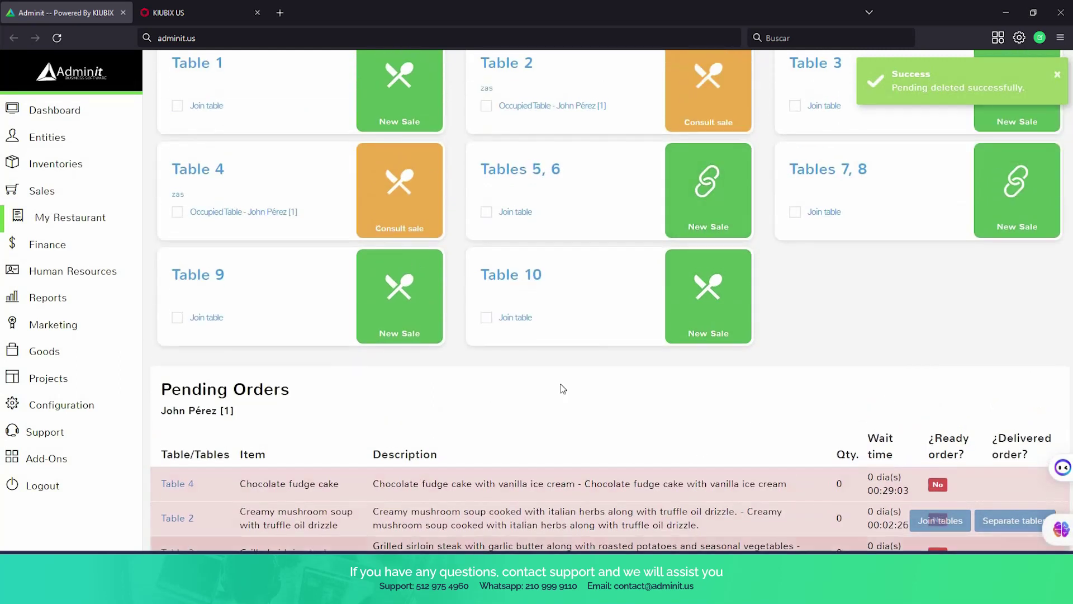
pyautogui.scroll(1, 406, 207)
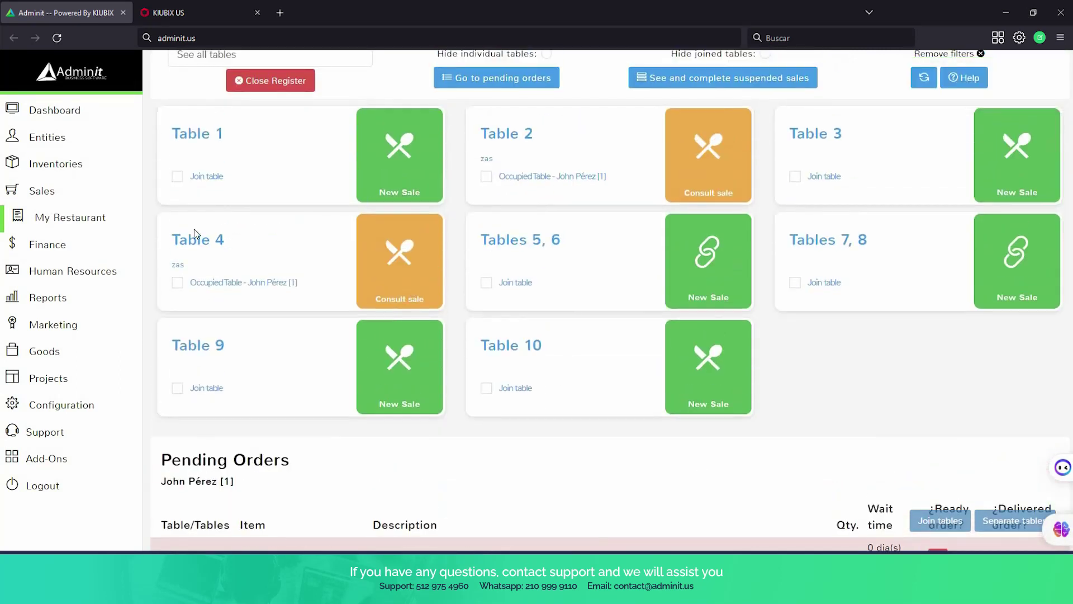
pyautogui.scroll(-1, 410, 324)
pyautogui.scroll(-3, 410, 324)
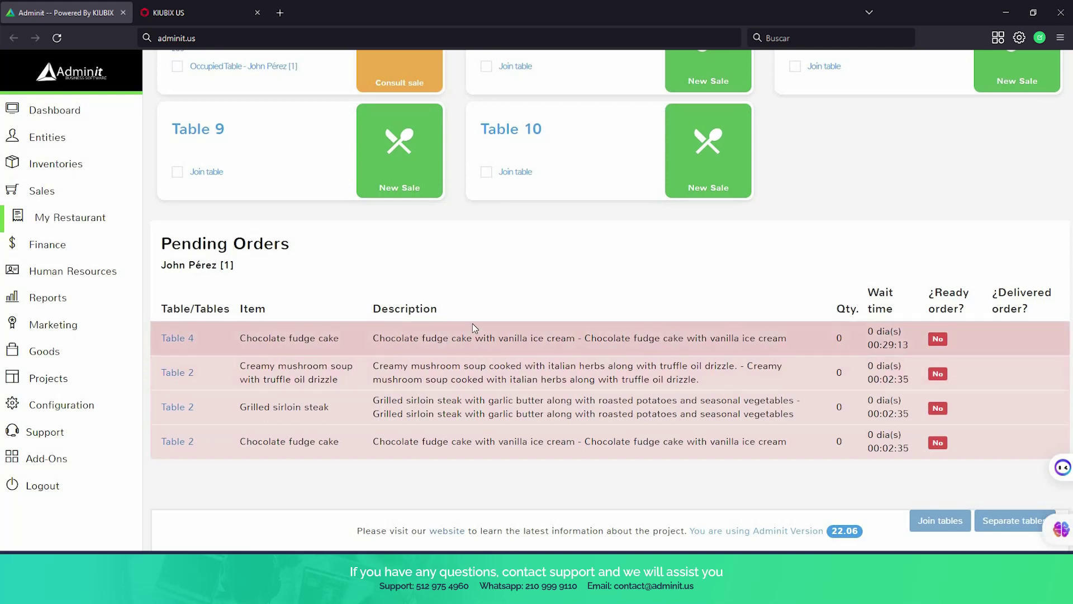
pyautogui.scroll(1, 436, 280)
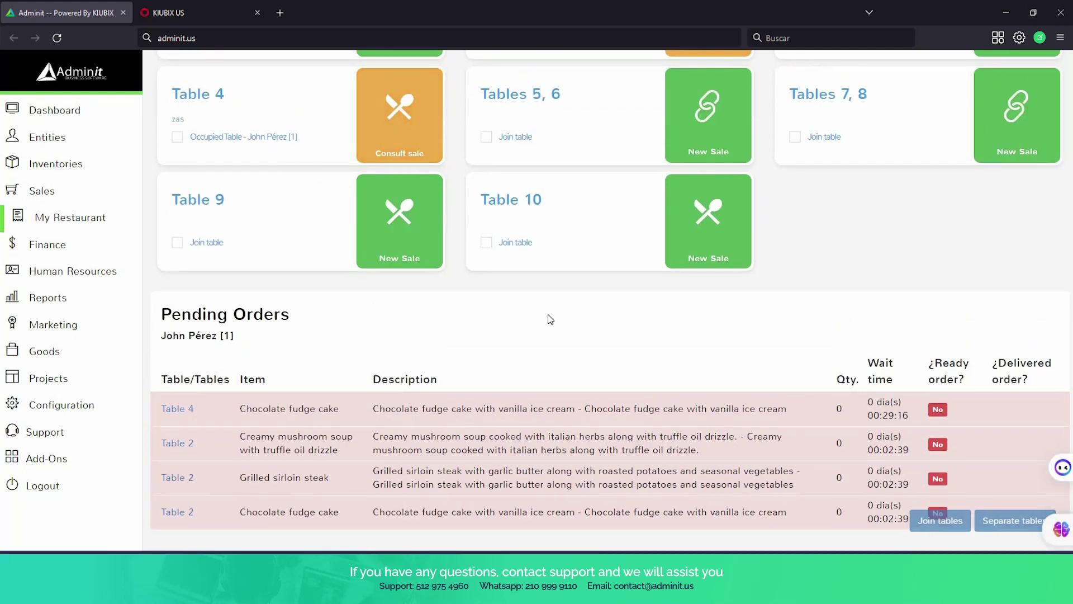
pyautogui.scroll(-1, 477, 166)
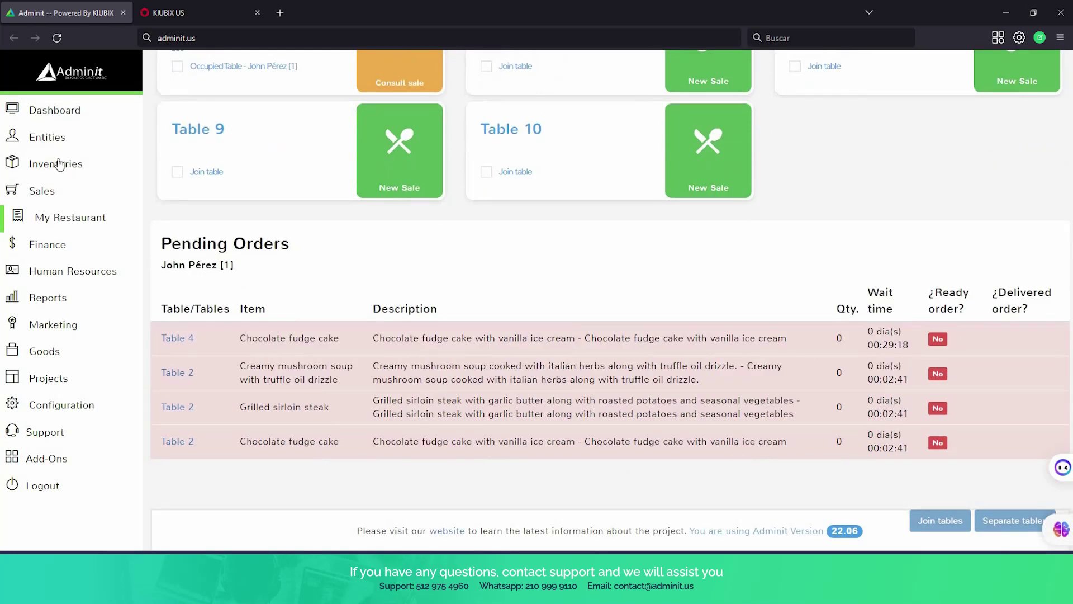
# In the Dessert section, mark Table 4's chocolate fudge cake ready so only Table 2's cake remains.
pyautogui.click(67, 217)
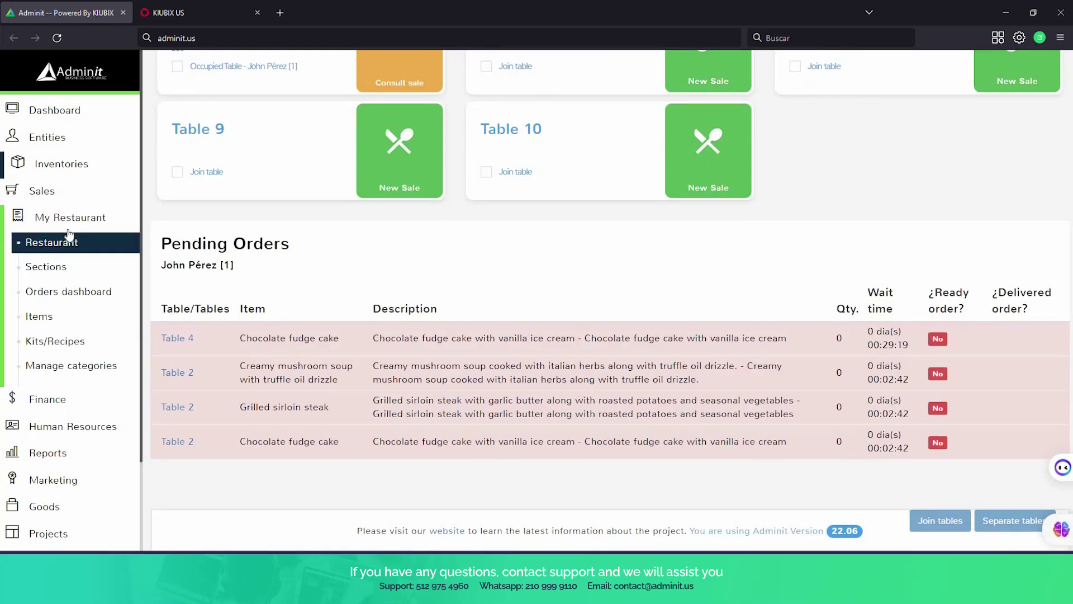
pyautogui.click(71, 272)
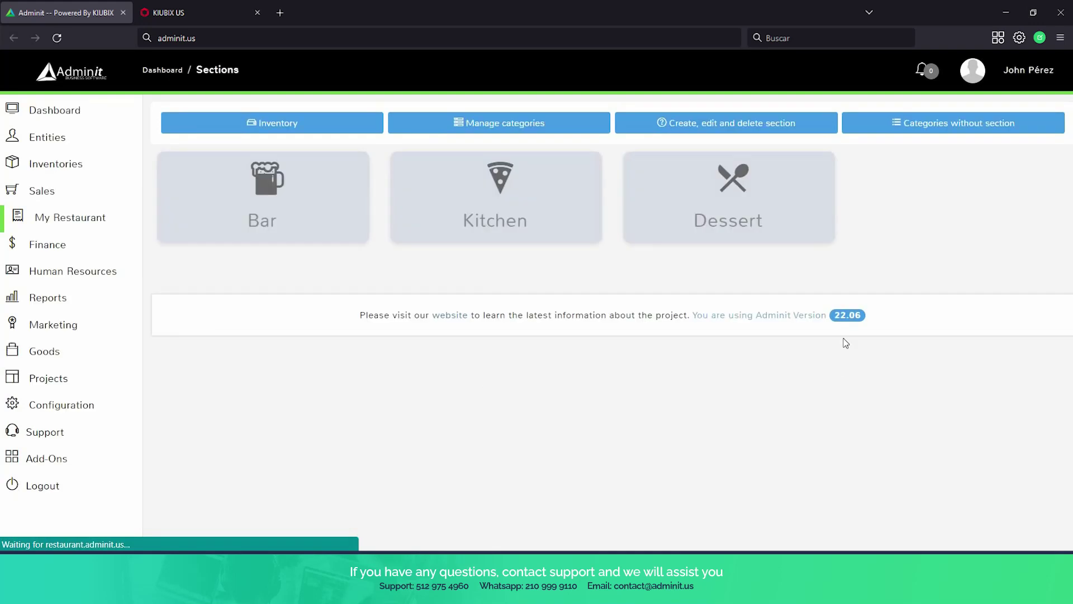
pyautogui.click(763, 223)
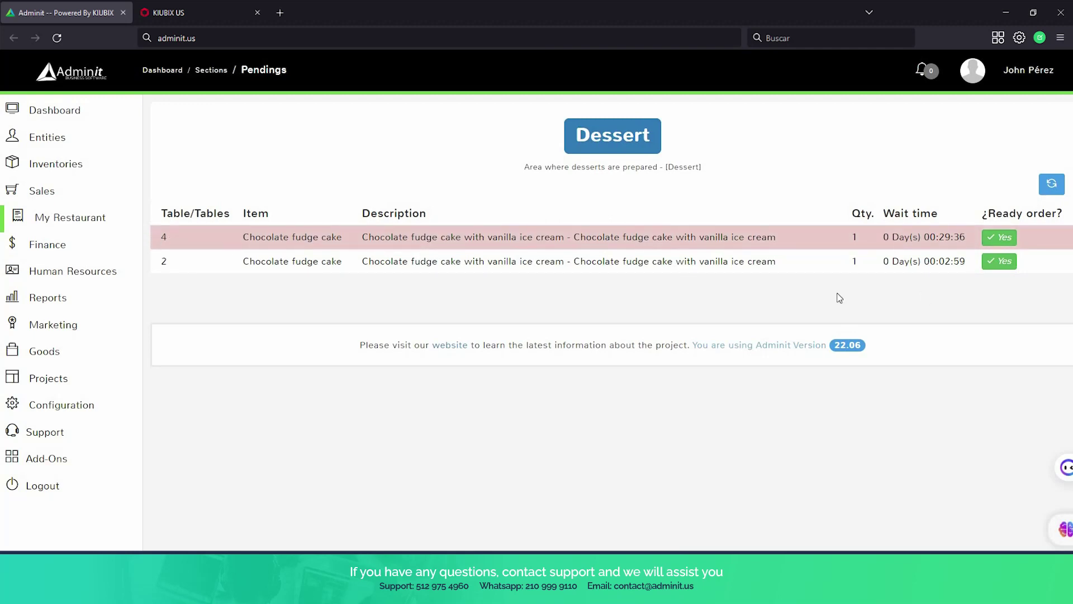
pyautogui.click(1001, 237)
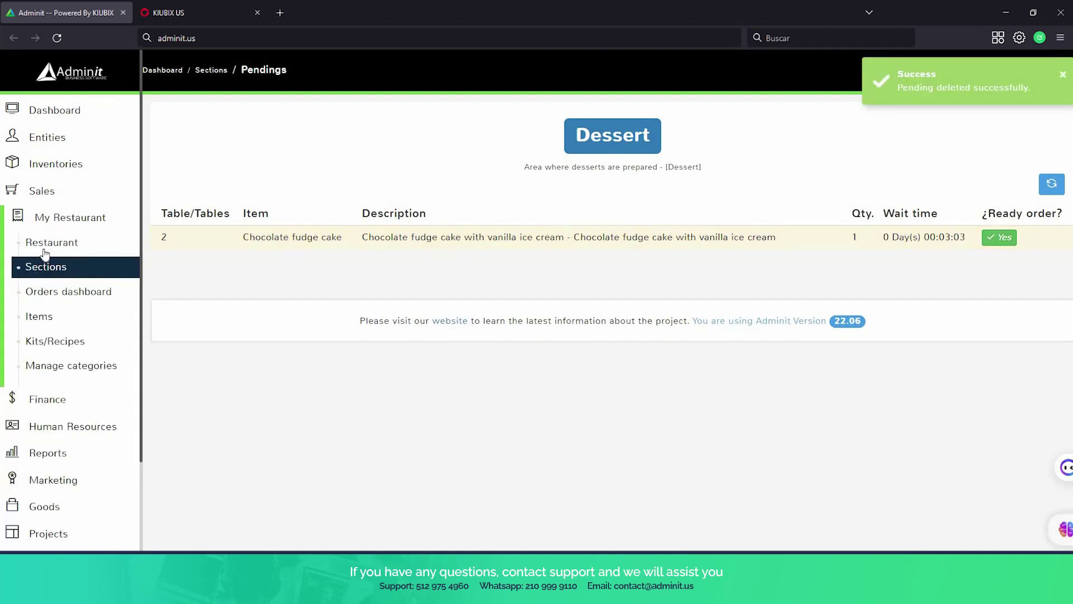
# On the restaurant tables page, mark Table 4's fudge cake delivered under Pending Orders.
pyautogui.click(46, 248)
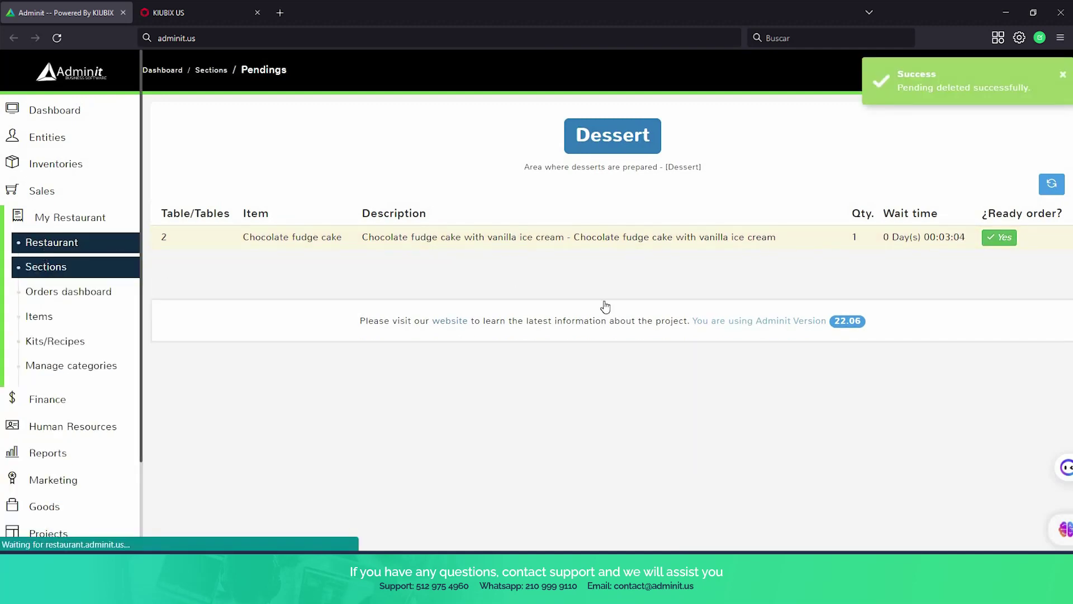
pyautogui.scroll(-3, 668, 344)
pyautogui.scroll(-2, 666, 338)
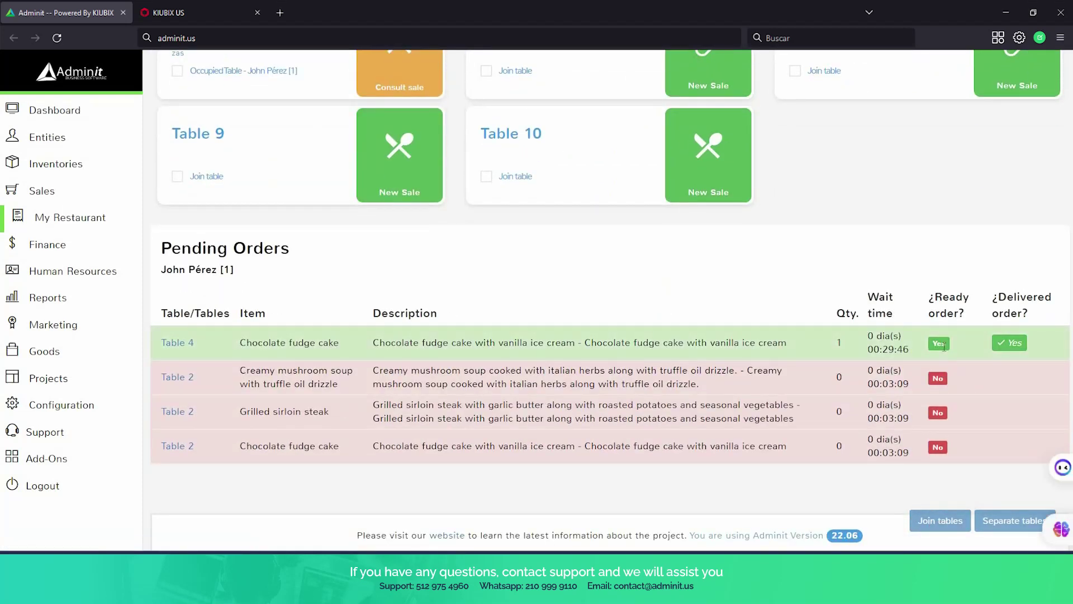
pyautogui.scroll(3, 629, 292)
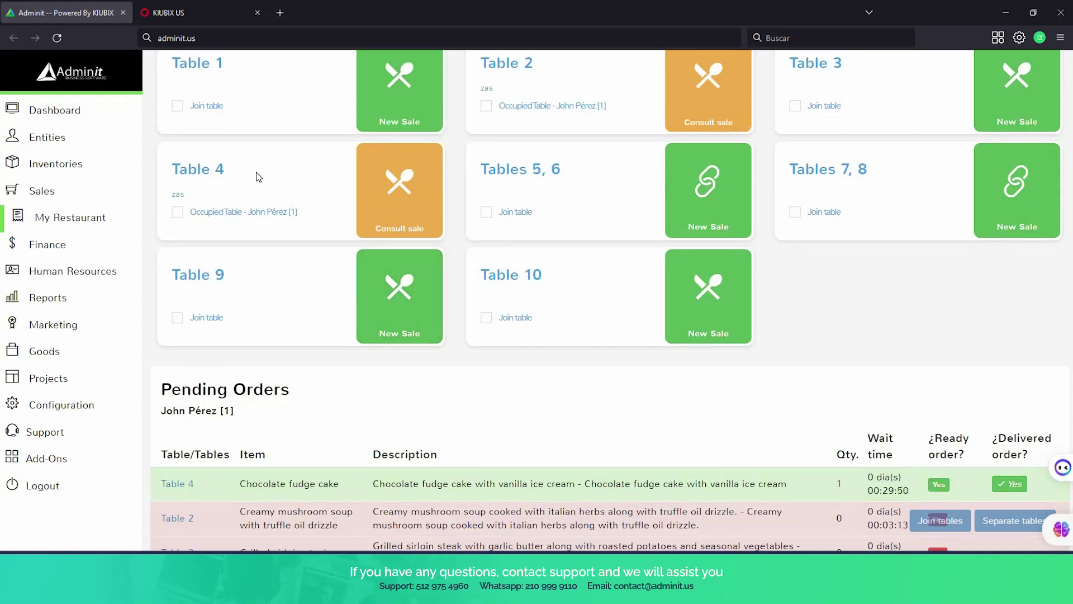
pyautogui.click(1013, 486)
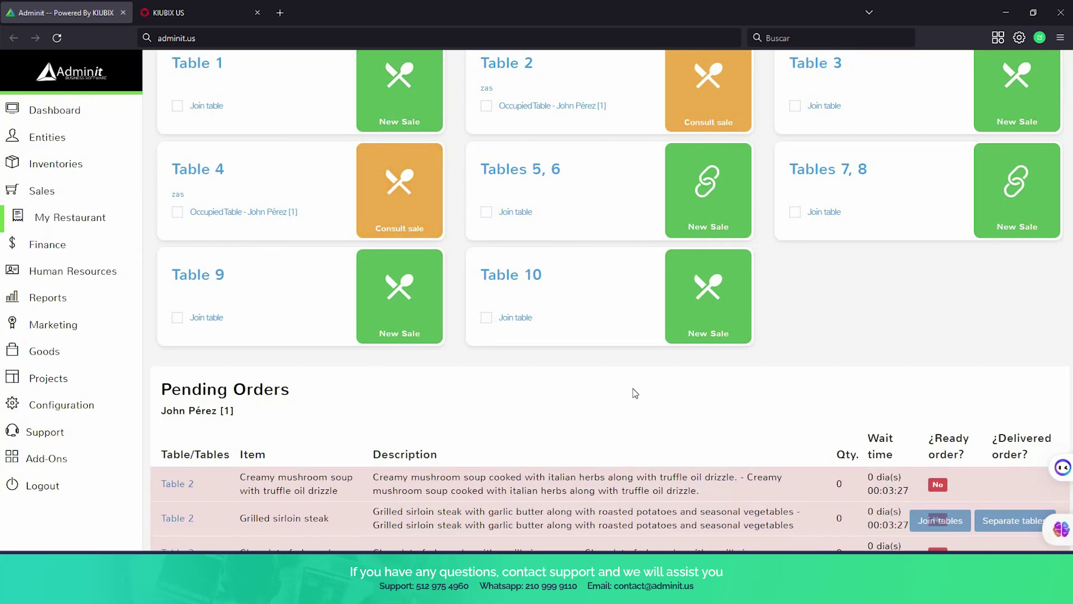
pyautogui.scroll(-1, 634, 392)
pyautogui.scroll(1, 635, 393)
# Add a $100 cash payment to Table 4's $58.25 sale.
pyautogui.click(395, 204)
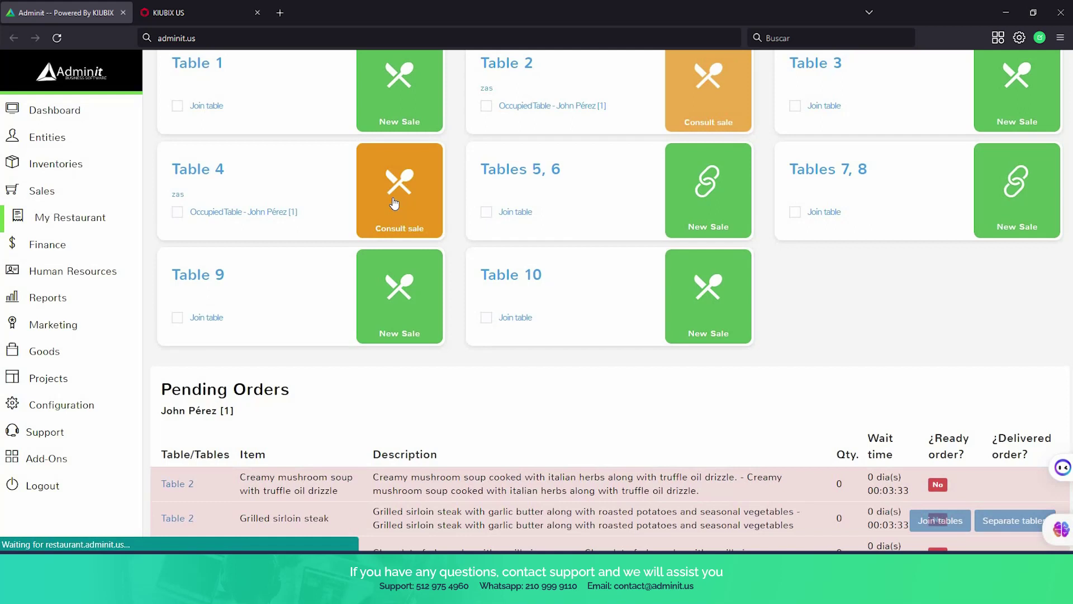
pyautogui.scroll(-1, 522, 322)
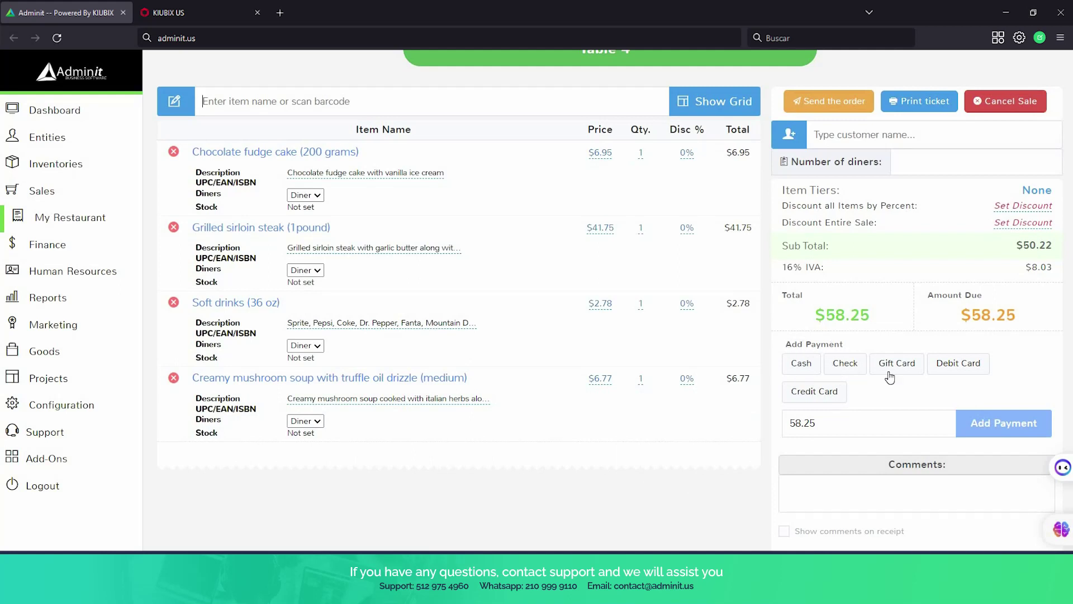
pyautogui.click(808, 358)
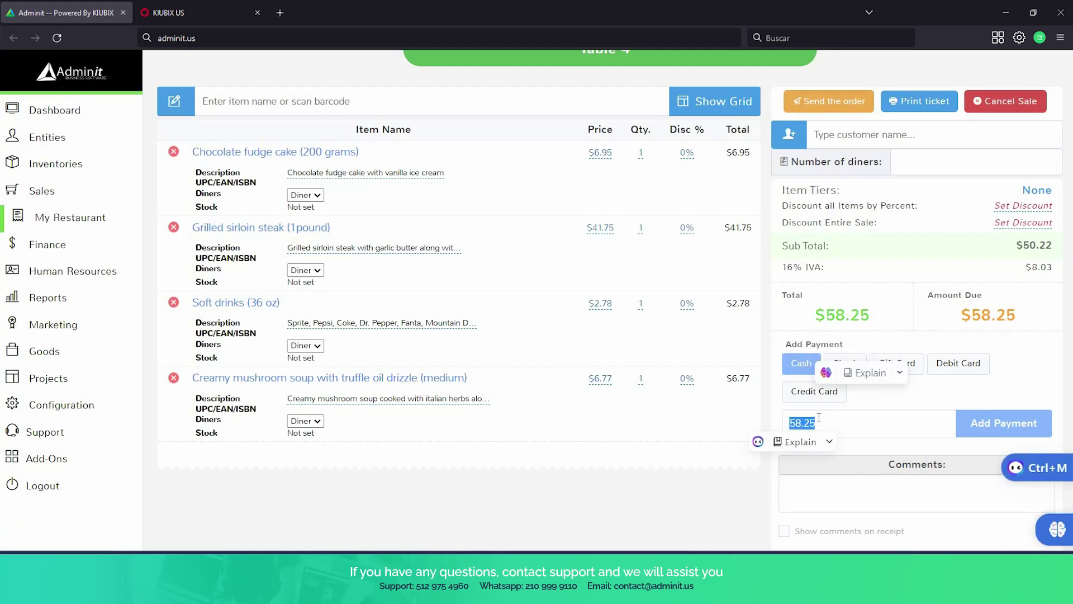
pyautogui.write('100')
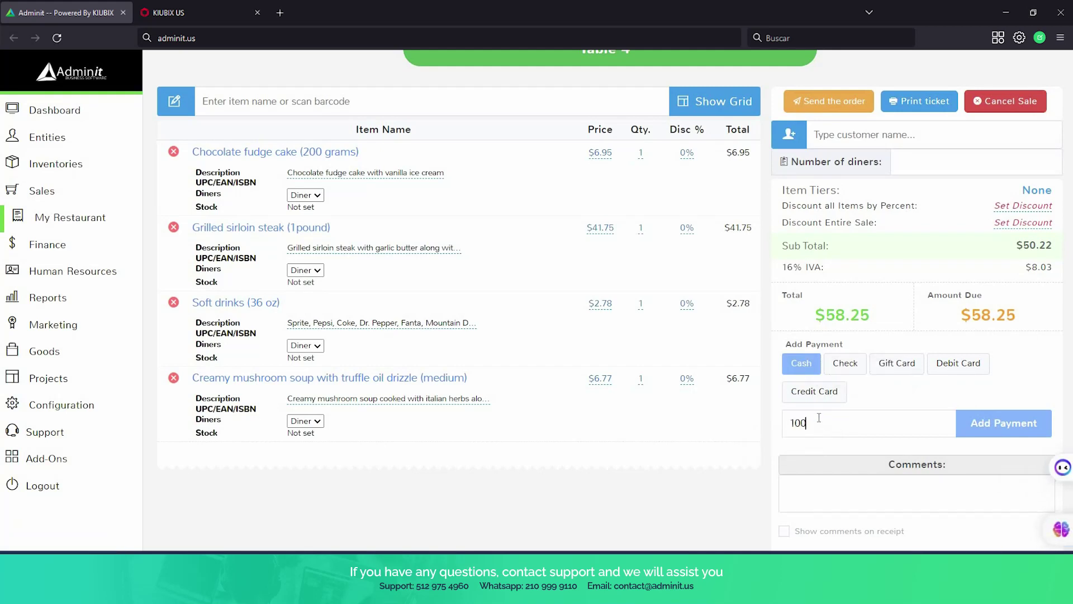
pyautogui.click(995, 426)
# Complete Table 4's sale and confirm the submission.
pyautogui.scroll(-3, 826, 341)
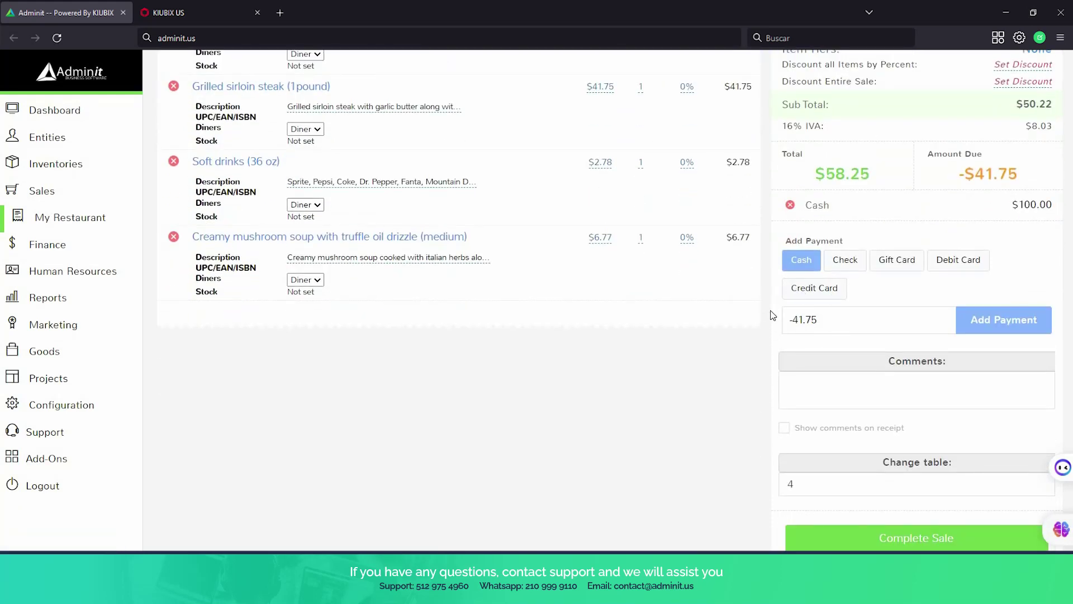
pyautogui.scroll(3, 784, 381)
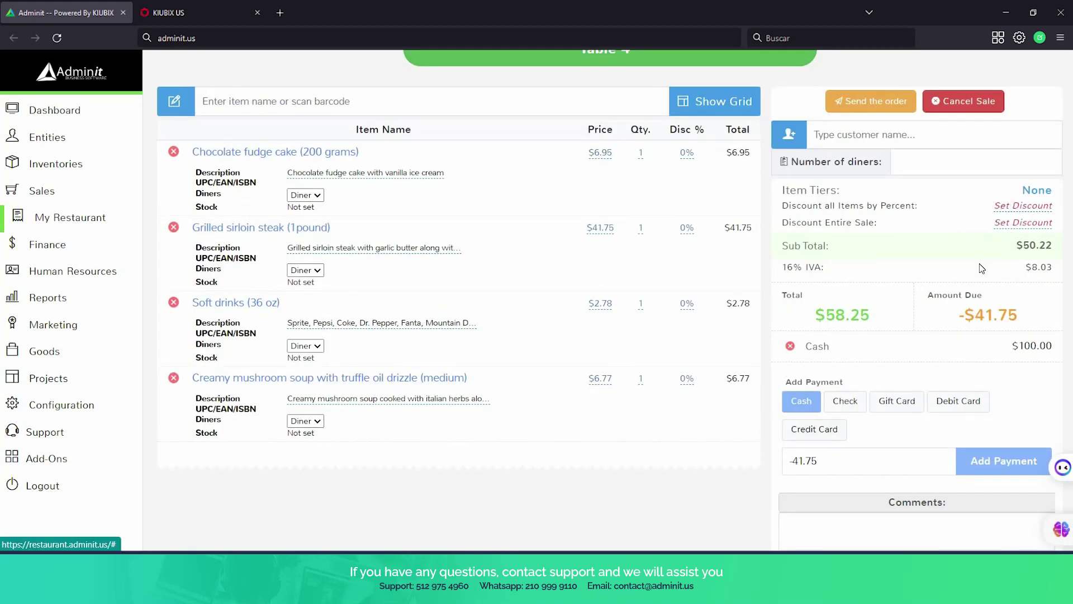
pyautogui.scroll(-5, 922, 391)
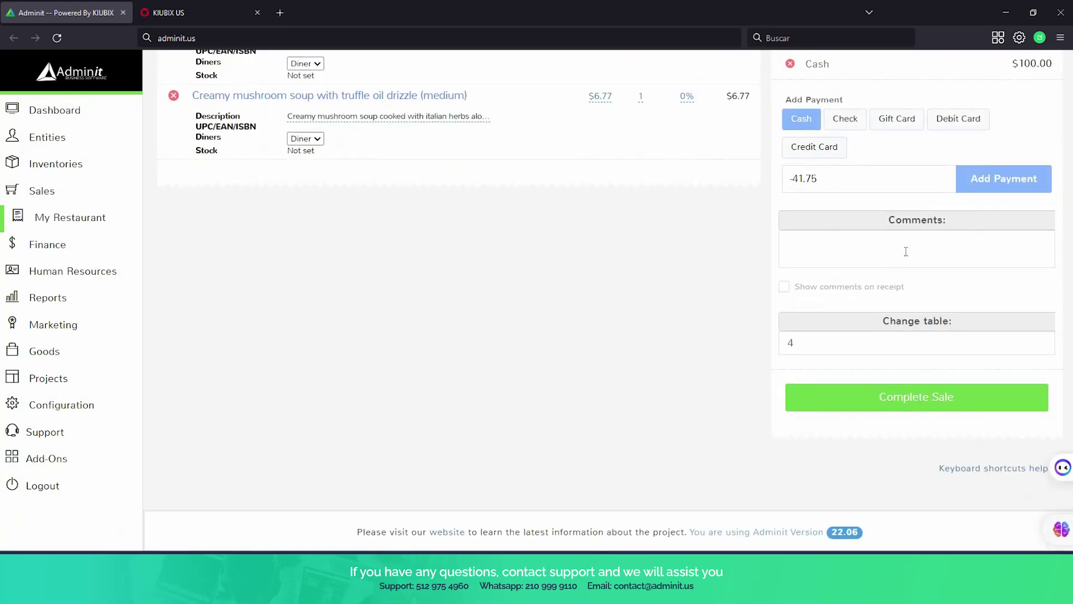
pyautogui.click(878, 403)
pyautogui.click(761, 319)
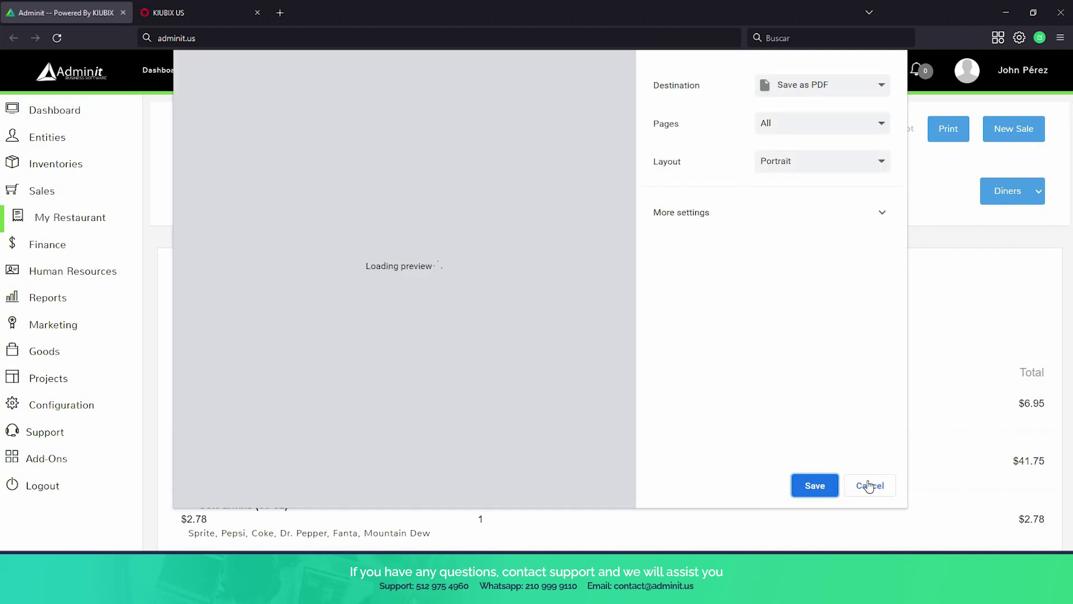
# Skip printing the receipt for Table 4's sale.
pyautogui.click(868, 484)
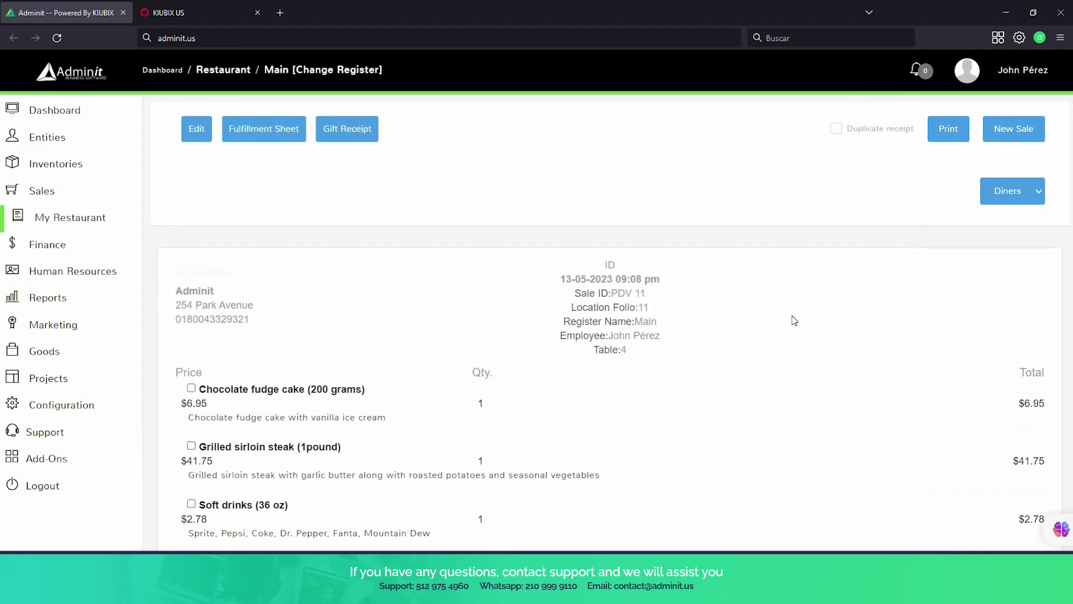
pyautogui.scroll(-4, 794, 319)
pyautogui.scroll(2, 280, 202)
# Return to the restaurant tables page, where Table 4 is free and only Table 2's dishes are pending.
pyautogui.click(78, 224)
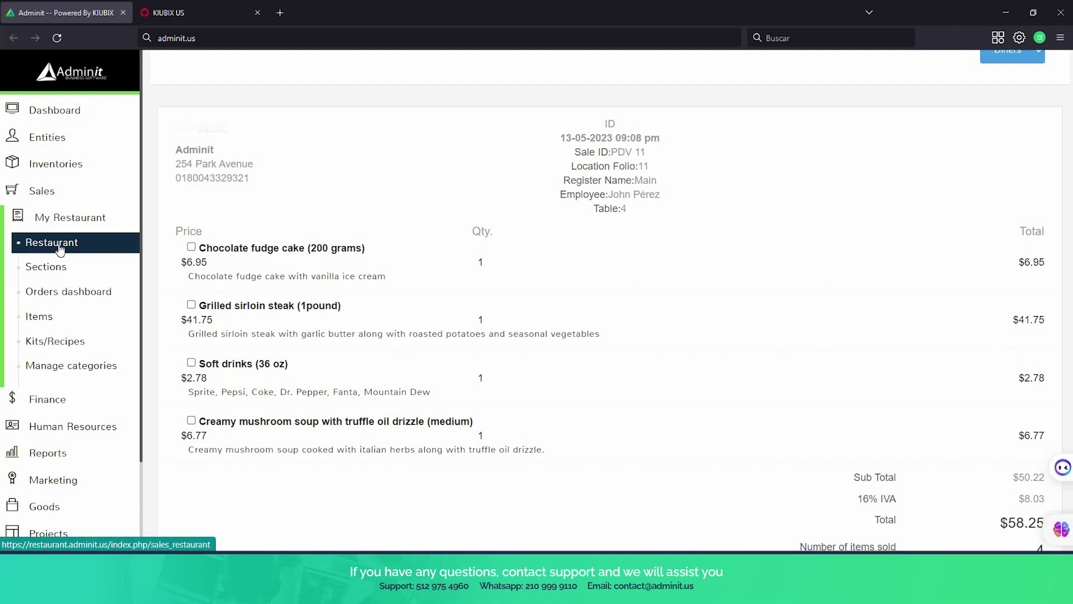
pyautogui.click(59, 246)
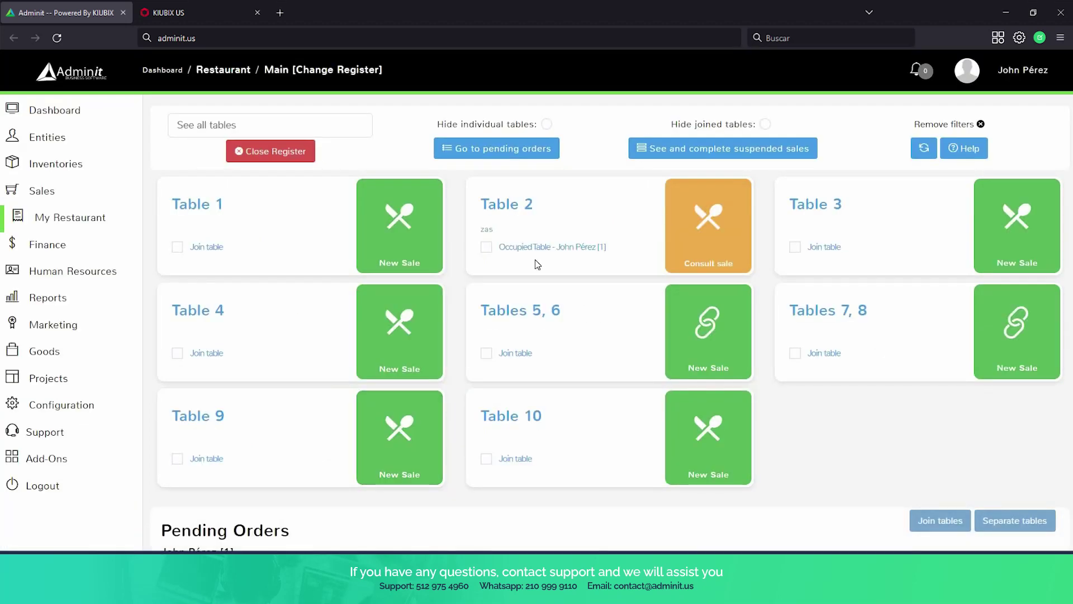
pyautogui.scroll(-1, 535, 260)
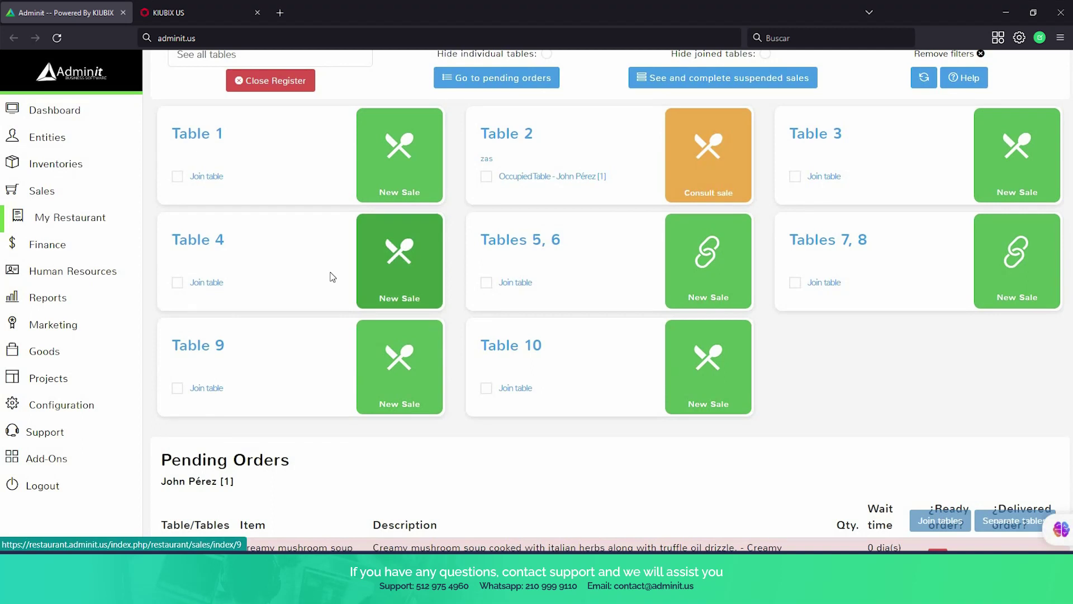
pyautogui.scroll(-1, 492, 264)
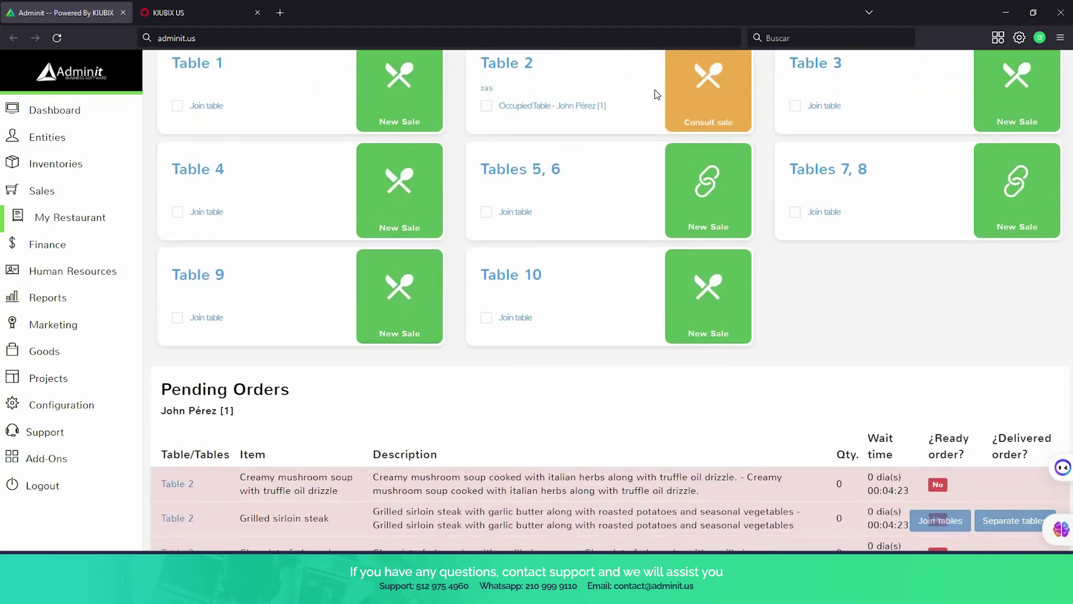
pyautogui.scroll(-2, 627, 333)
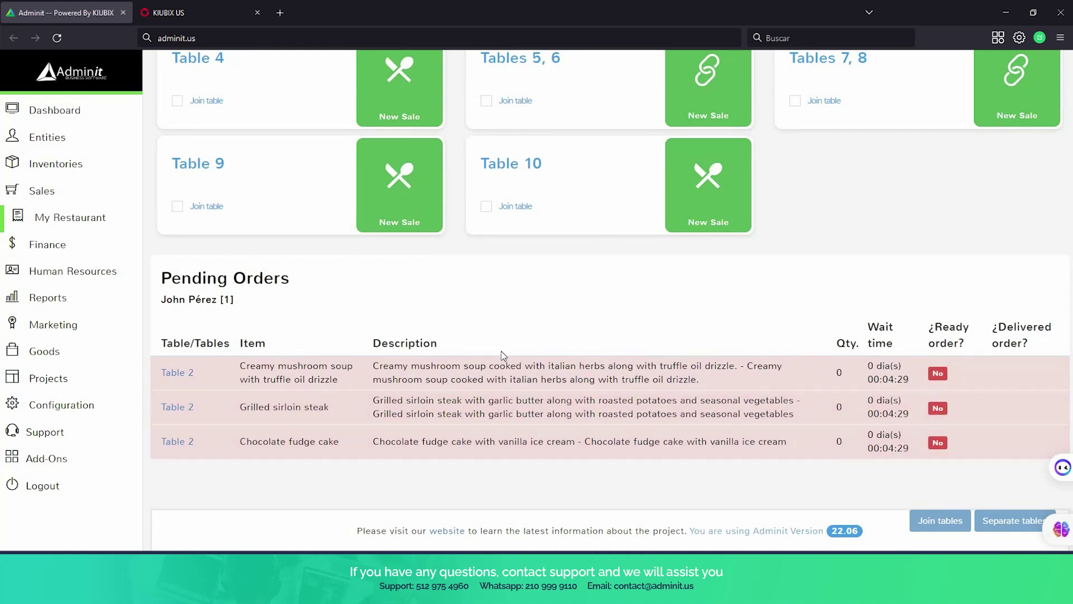
pyautogui.scroll(3, 599, 411)
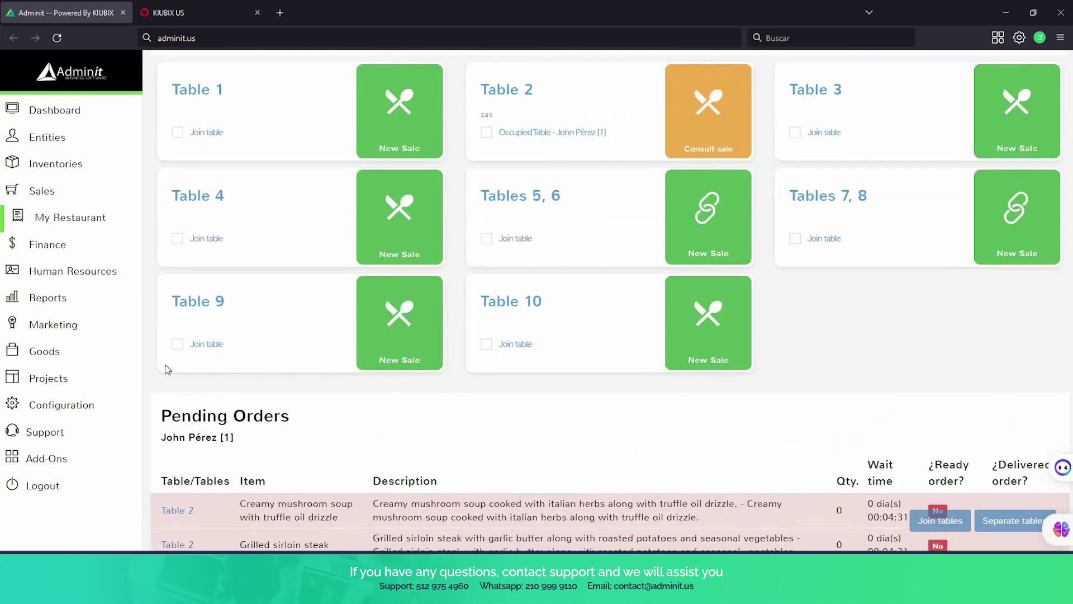
pyautogui.click(61, 220)
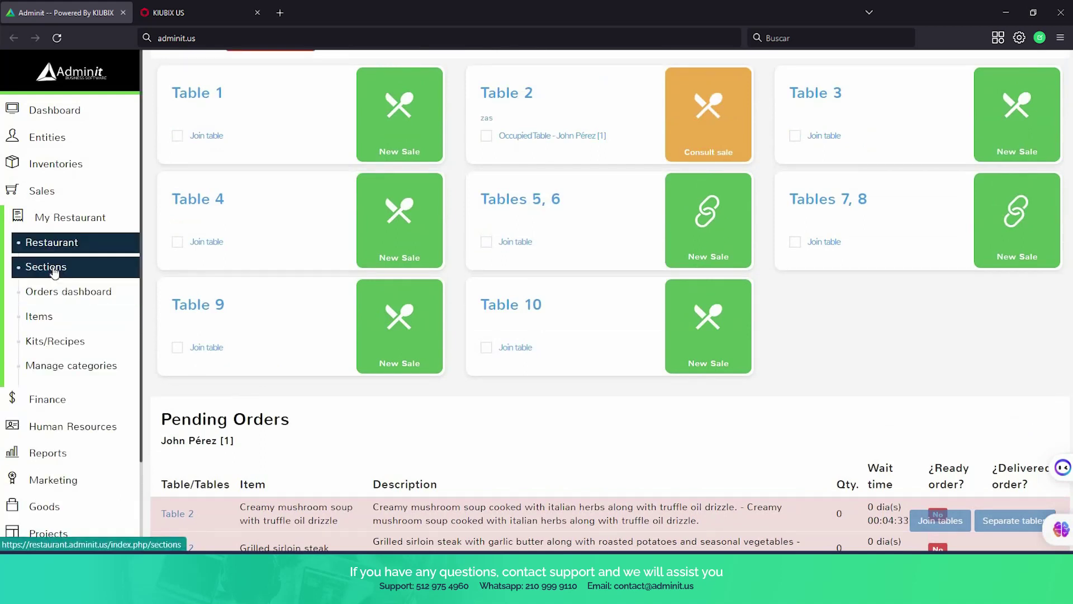
# Open the Orders dashboard showing Table 2's suspended sale PDV 12.
pyautogui.click(53, 270)
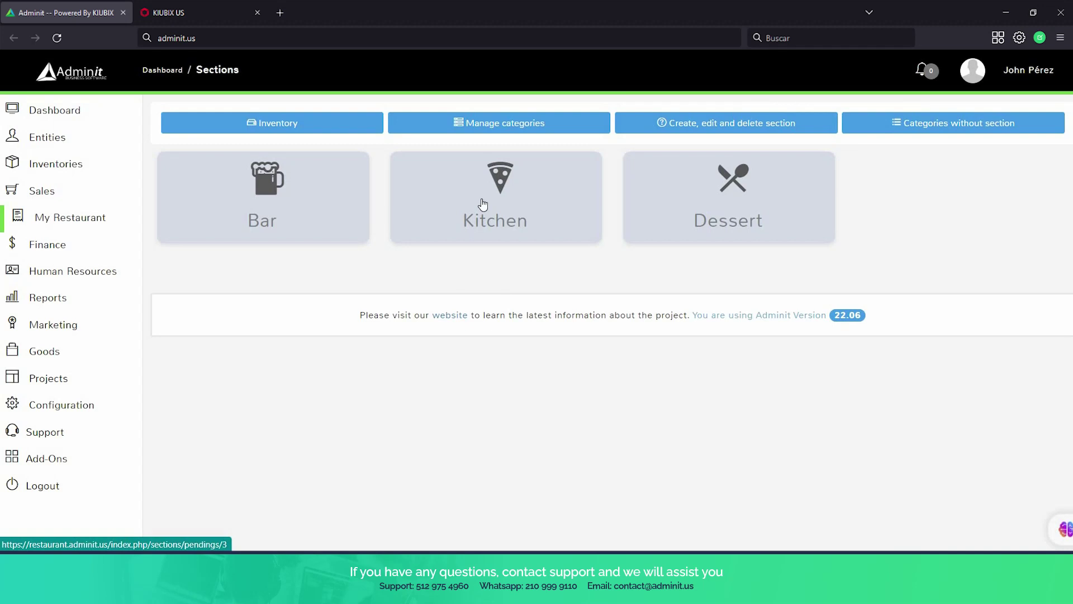
pyautogui.click(69, 229)
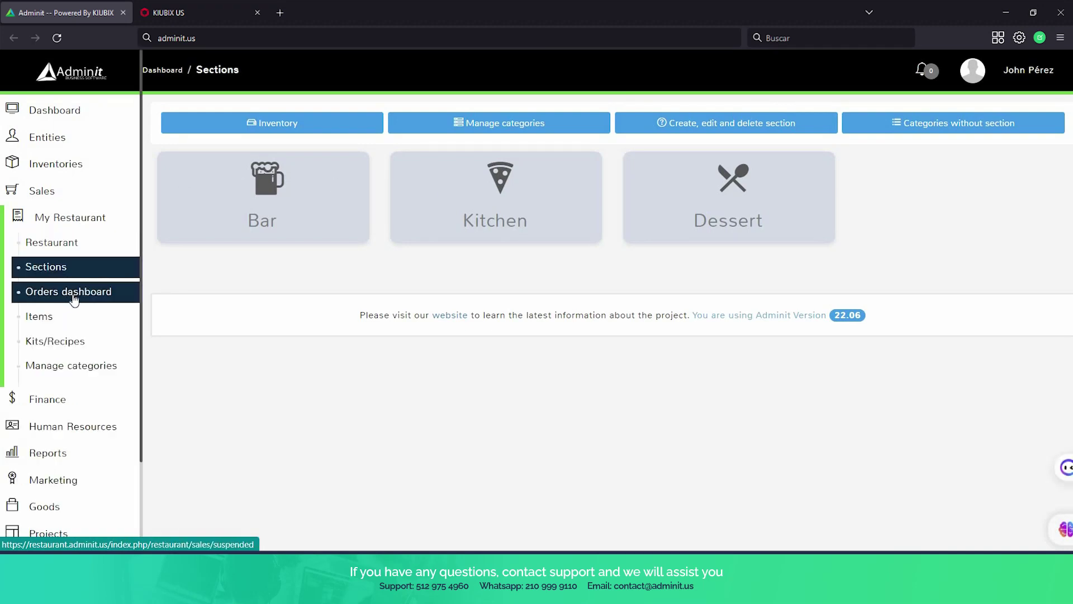
pyautogui.click(74, 299)
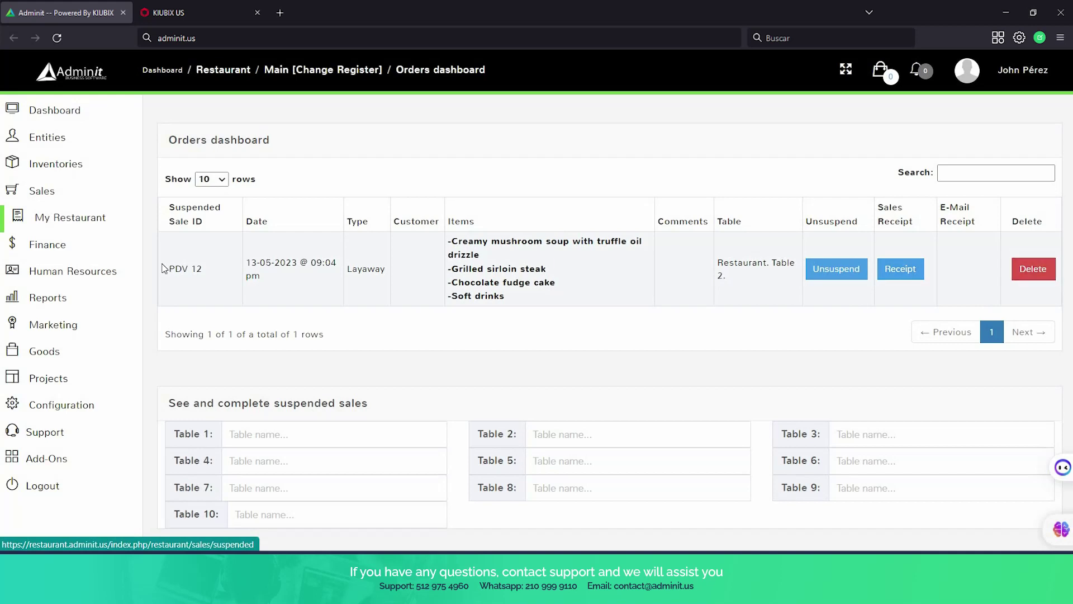
pyautogui.moveTo(74, 277)
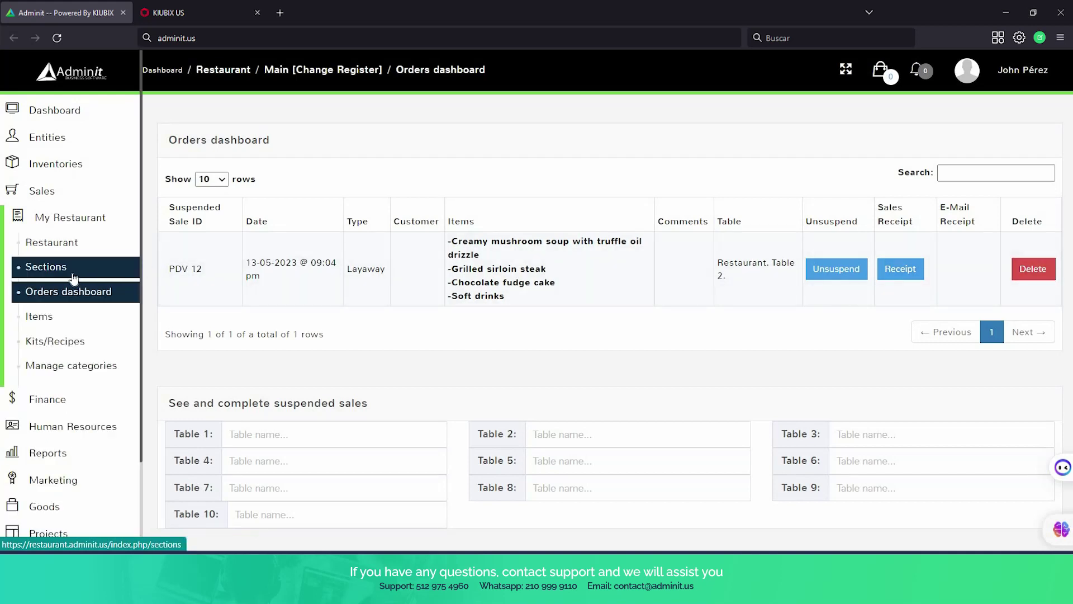
# Browse the restaurant's list of menu items.
pyautogui.click(68, 317)
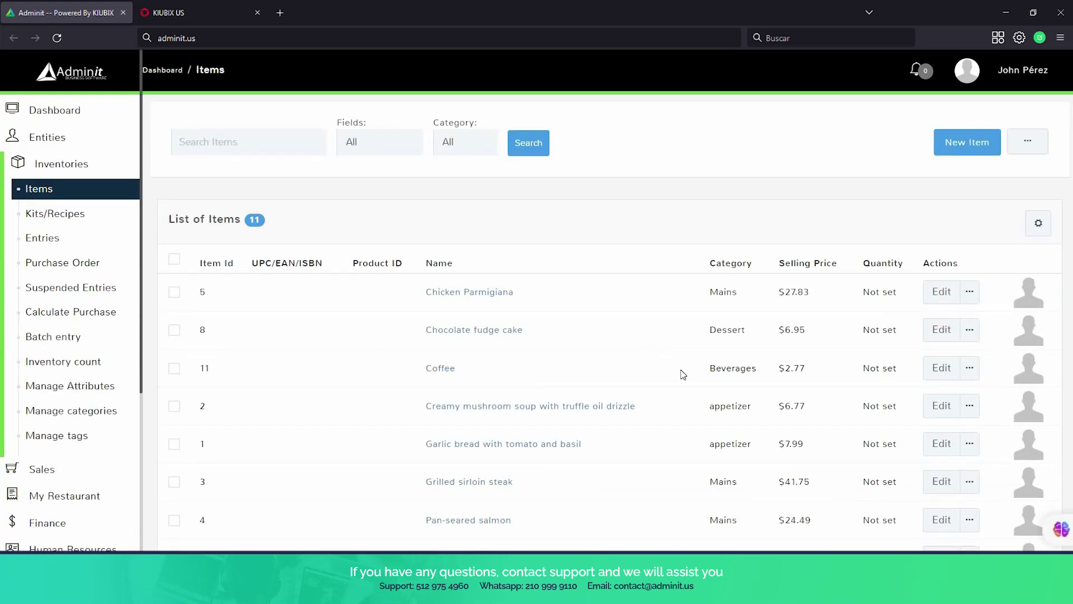
pyautogui.scroll(-4, 685, 378)
pyautogui.scroll(3, 686, 380)
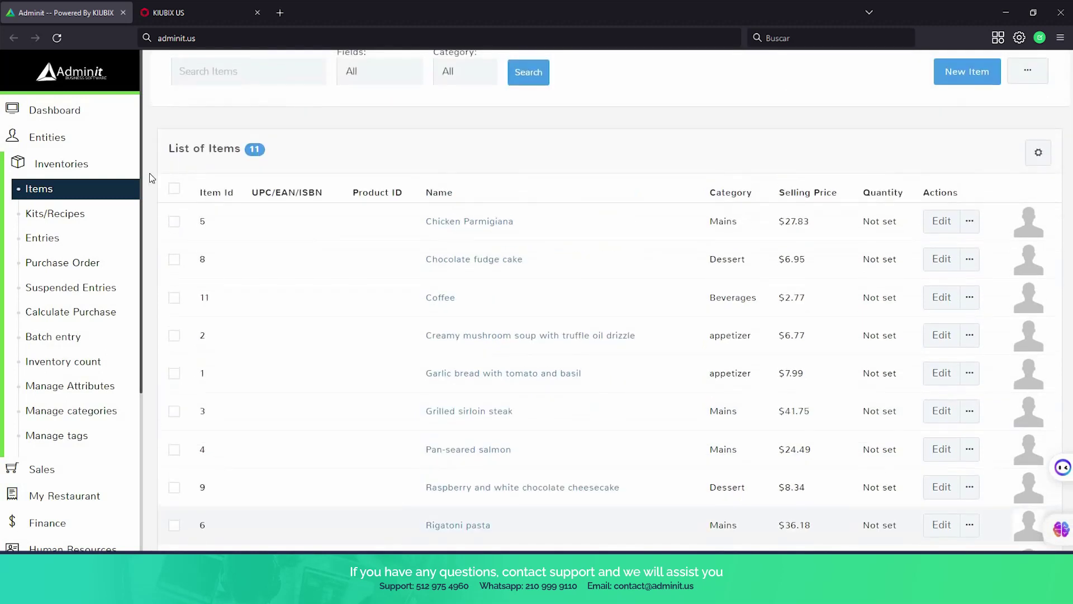
pyautogui.scroll(-3, 69, 326)
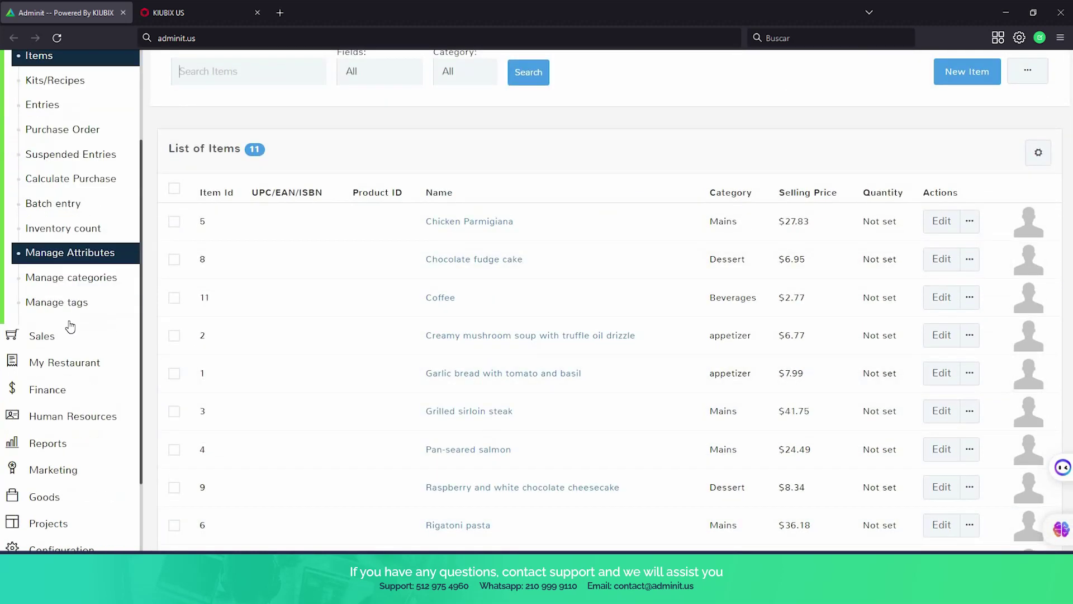
# Open the Kits/Recipes page, which shows an empty list with zero item kits.
pyautogui.click(72, 355)
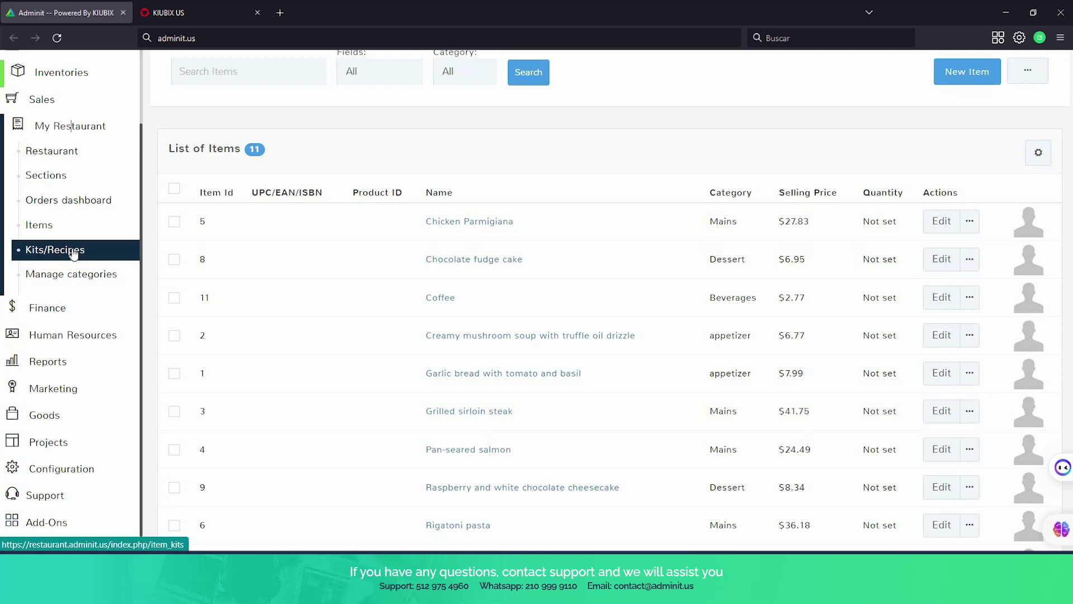
pyautogui.click(73, 251)
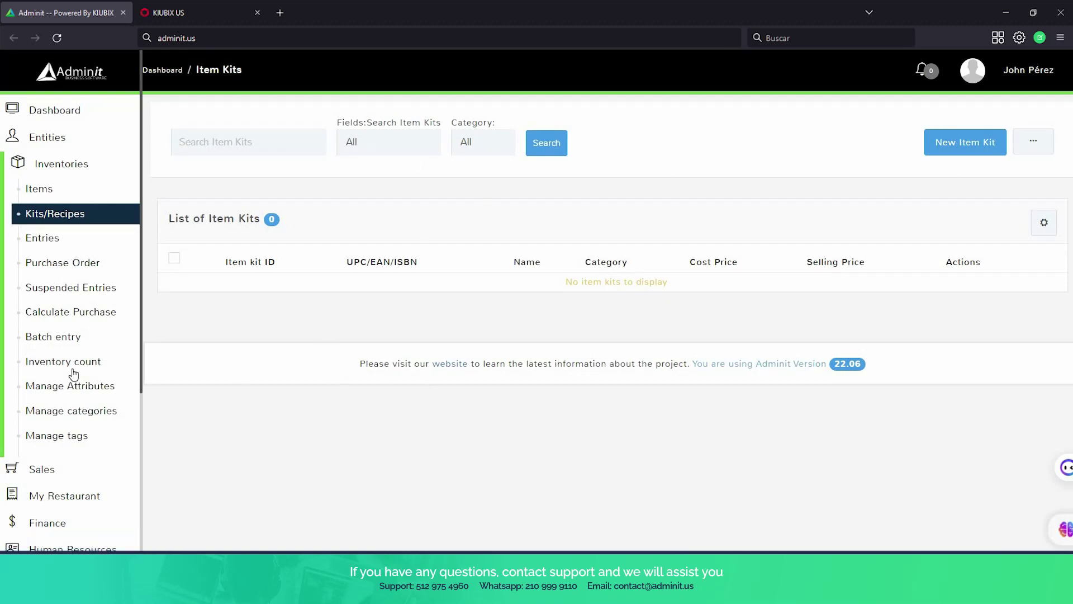
pyautogui.scroll(-2, 72, 366)
pyautogui.scroll(-1, 72, 358)
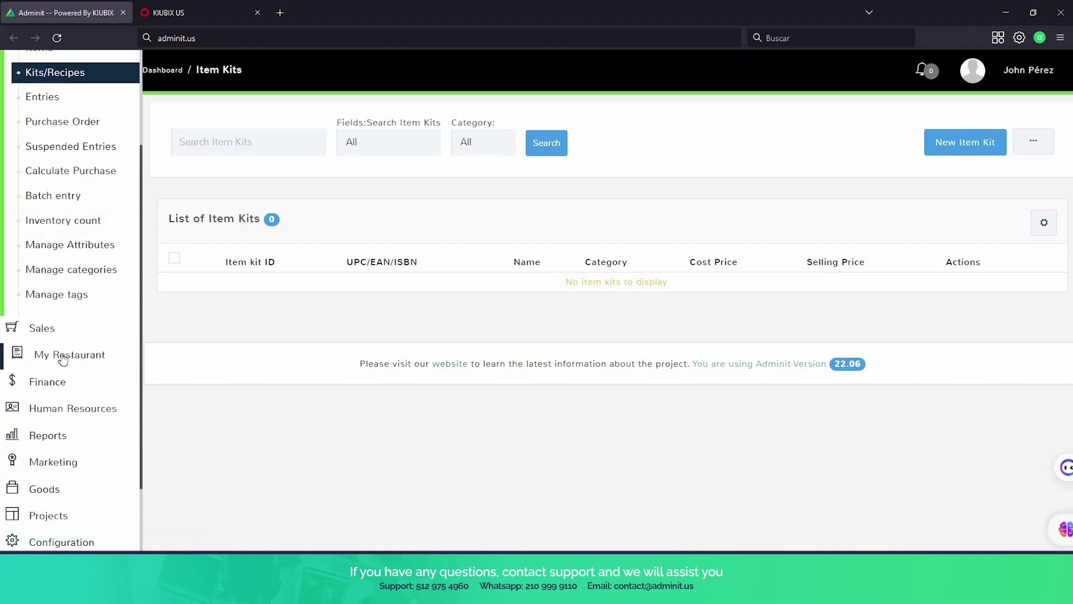
pyautogui.click(62, 358)
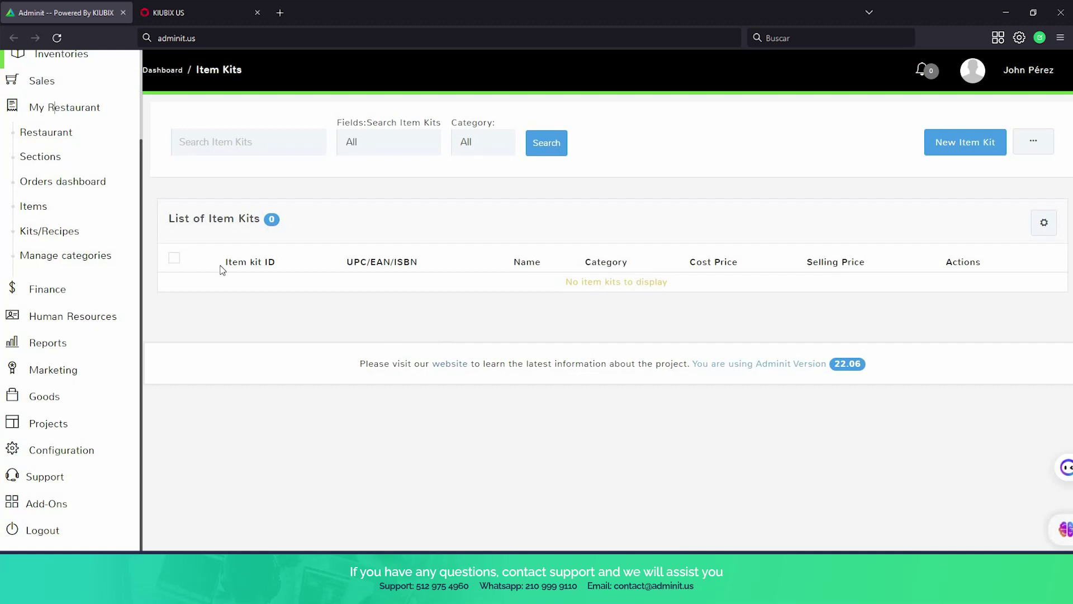
pyautogui.click(84, 205)
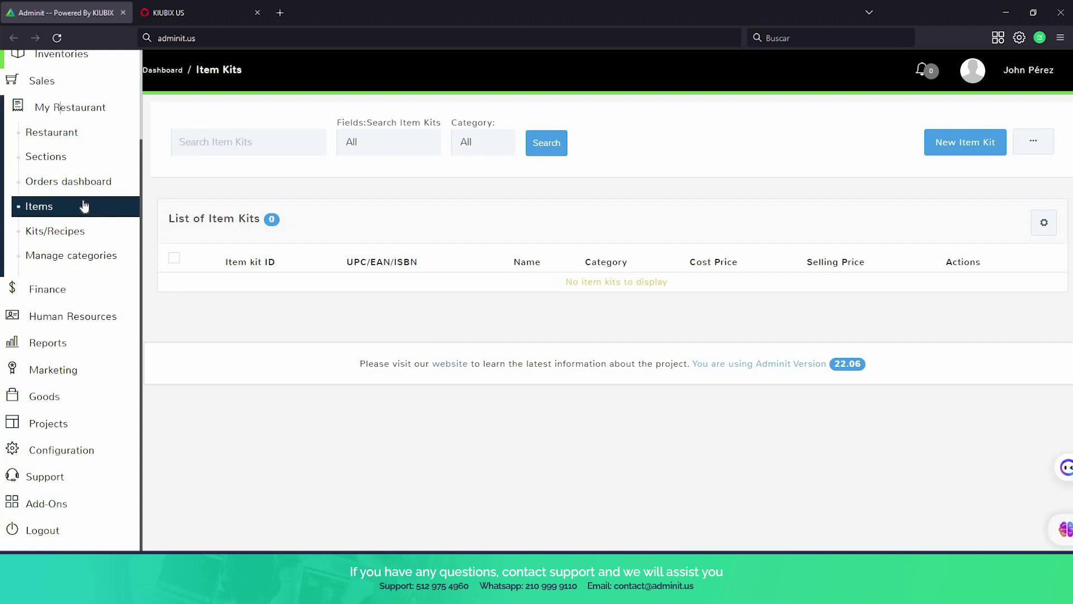
# Review the appetizer, Beverages, Dessert and Mains categories, then go back to the tables page.
pyautogui.click(92, 261)
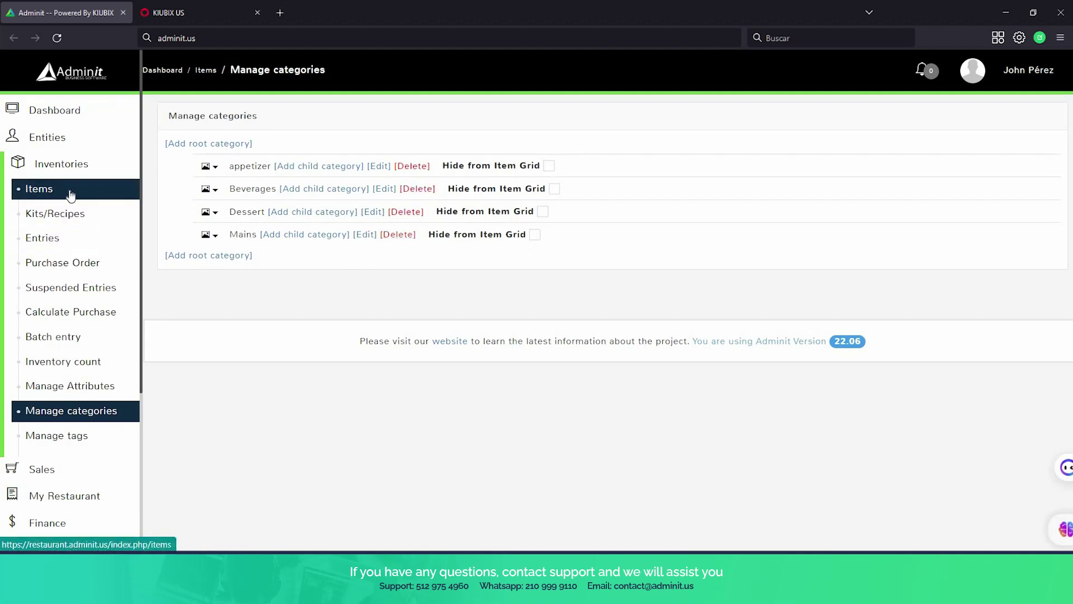
pyautogui.scroll(-1, 84, 310)
pyautogui.scroll(-4, 84, 311)
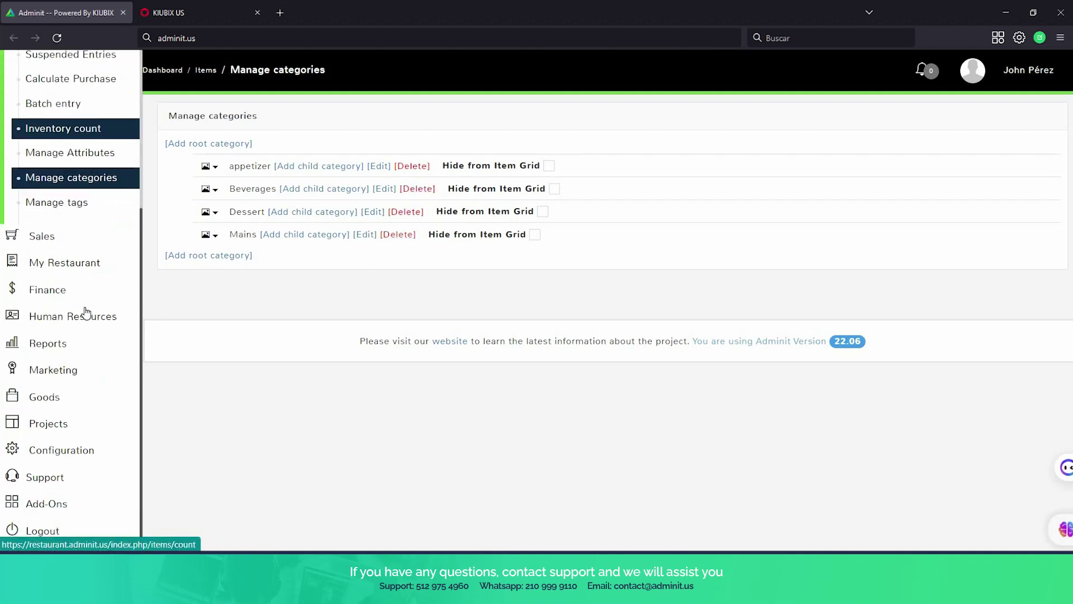
pyautogui.scroll(3, 79, 224)
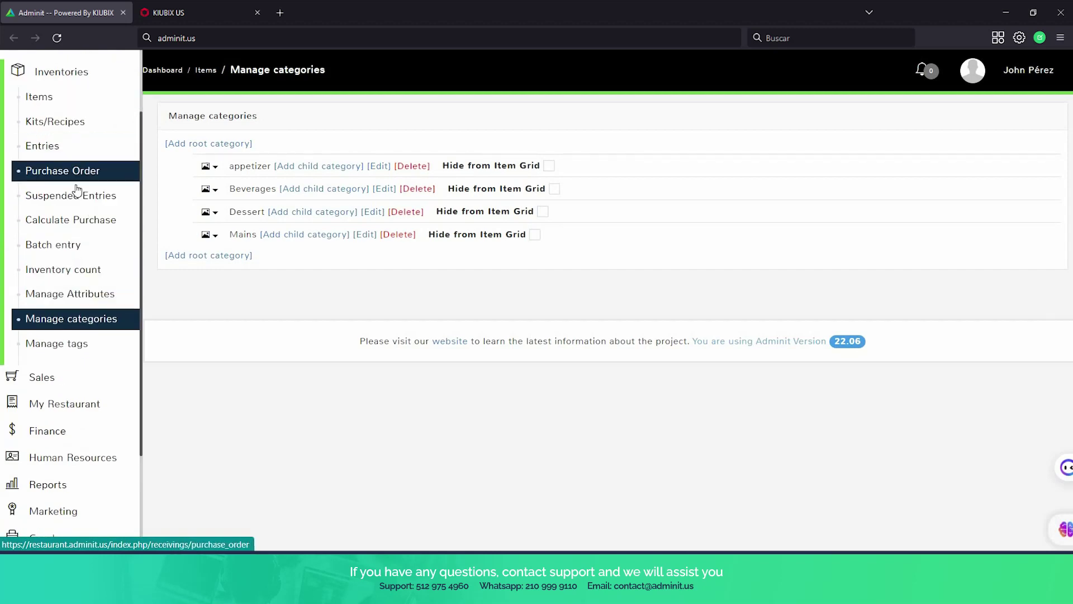
pyautogui.scroll(-3, 79, 197)
pyautogui.click(78, 263)
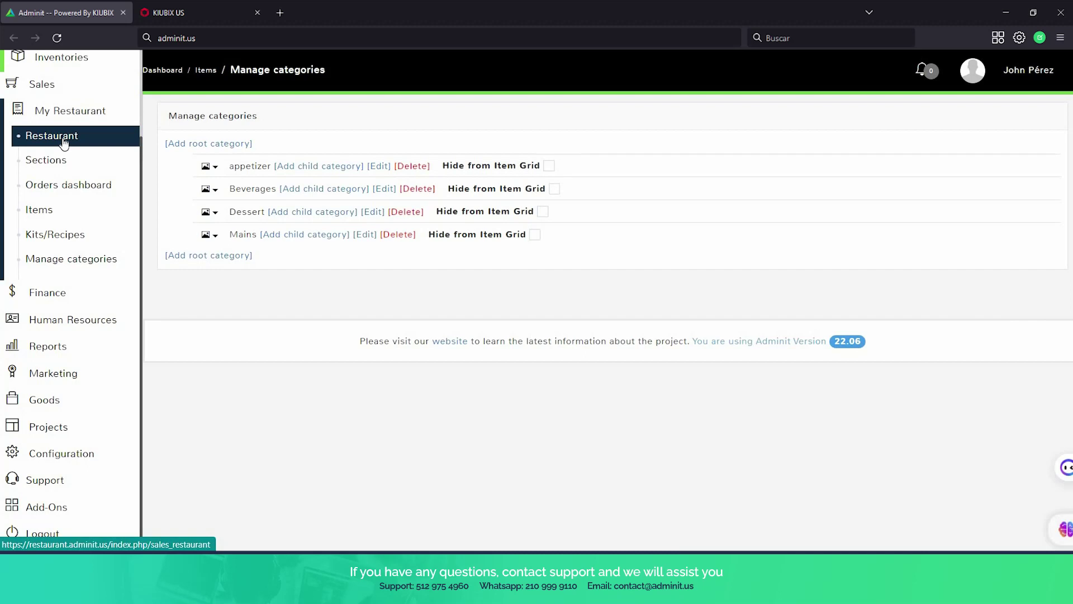
pyautogui.click(64, 142)
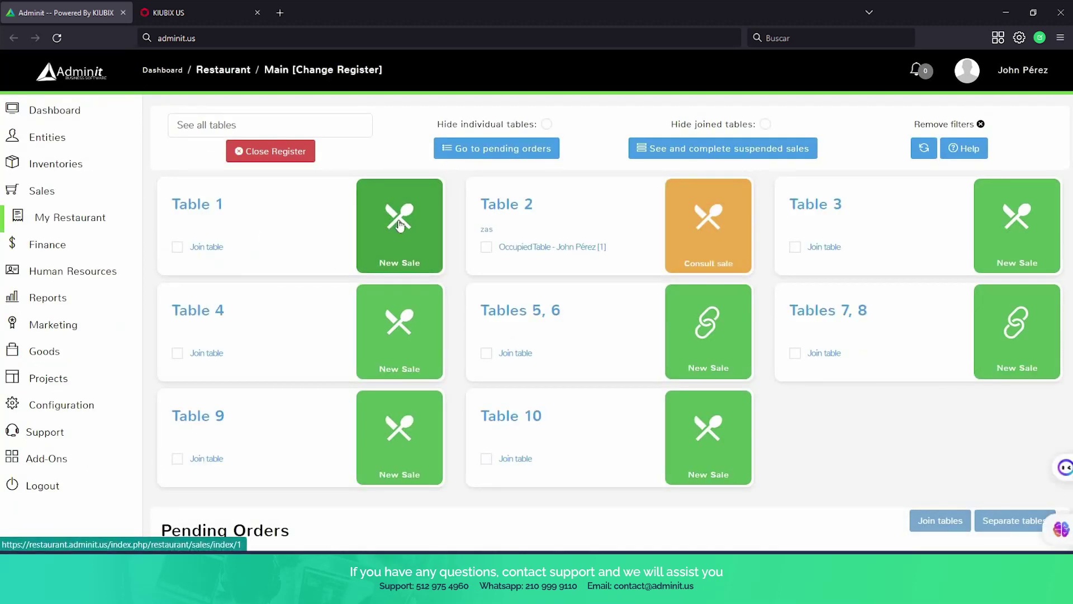
pyautogui.click(398, 221)
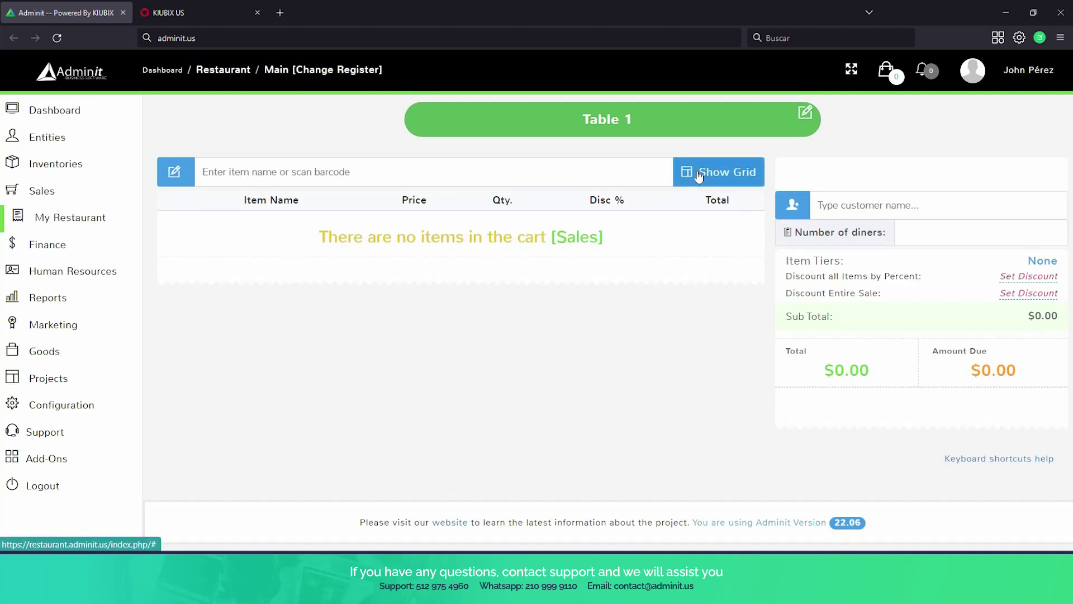
pyautogui.click(699, 178)
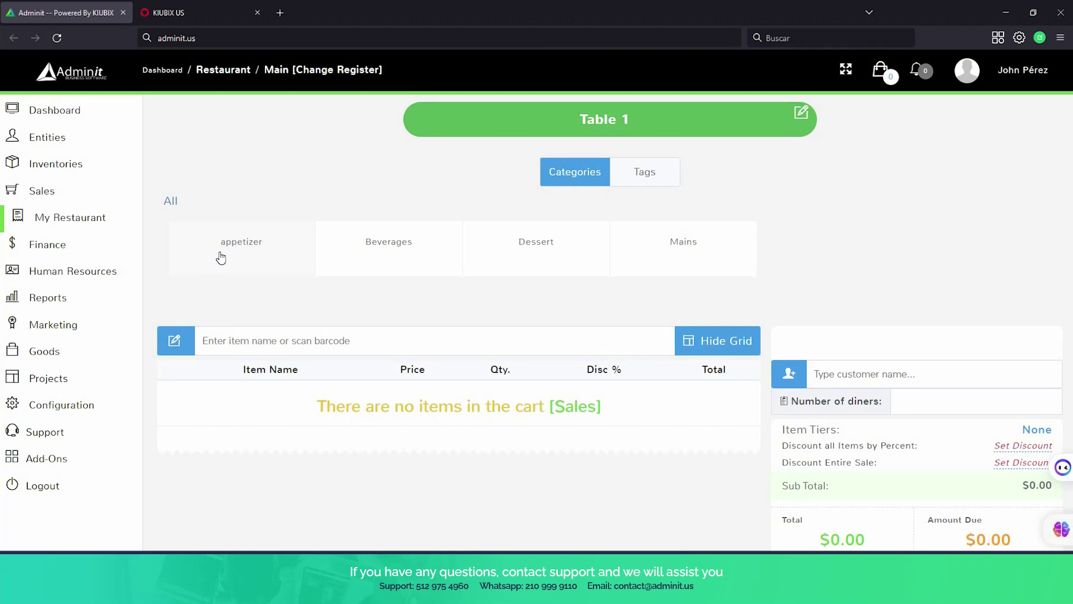
pyautogui.click(73, 220)
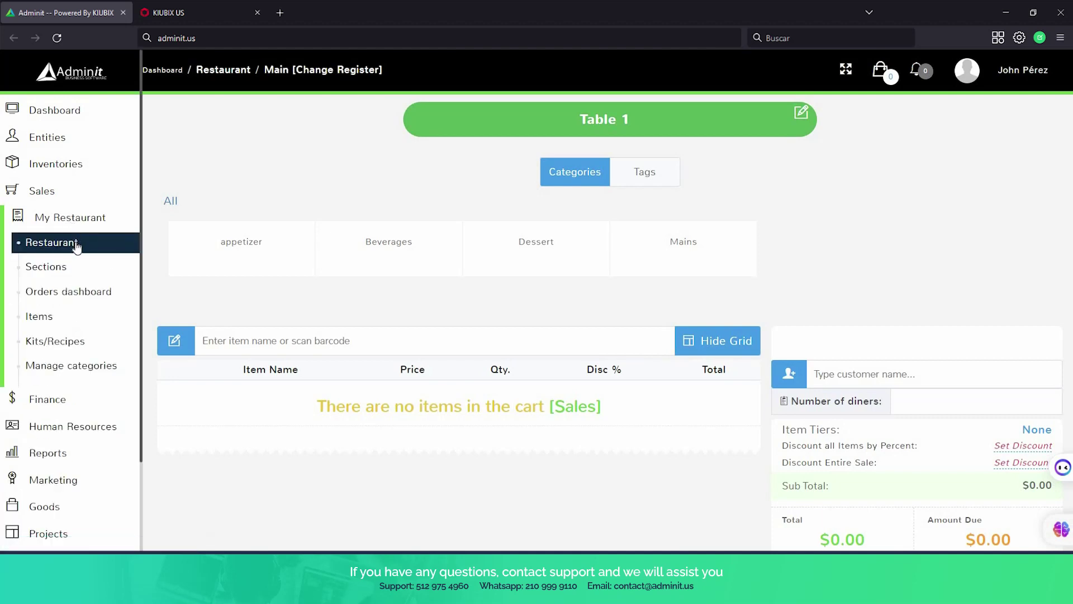
pyautogui.click(81, 241)
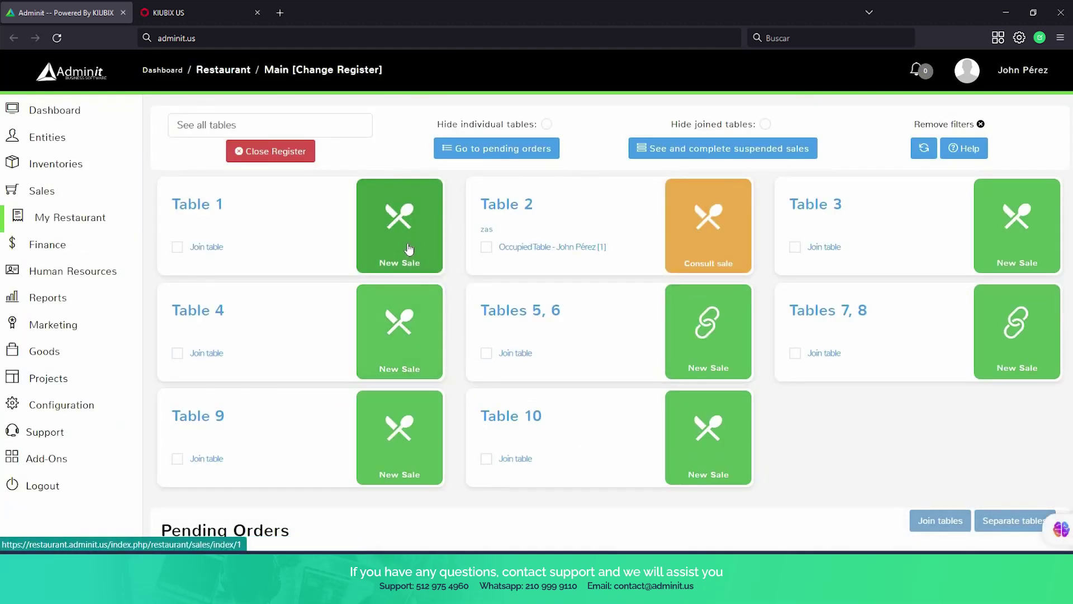
pyautogui.click(276, 151)
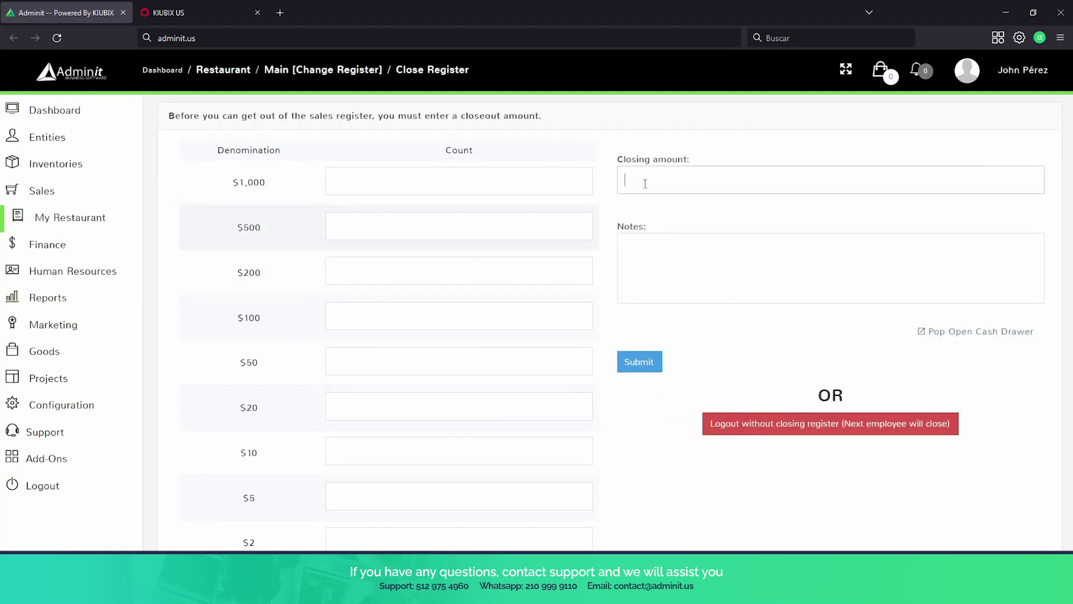
pyautogui.click(636, 175)
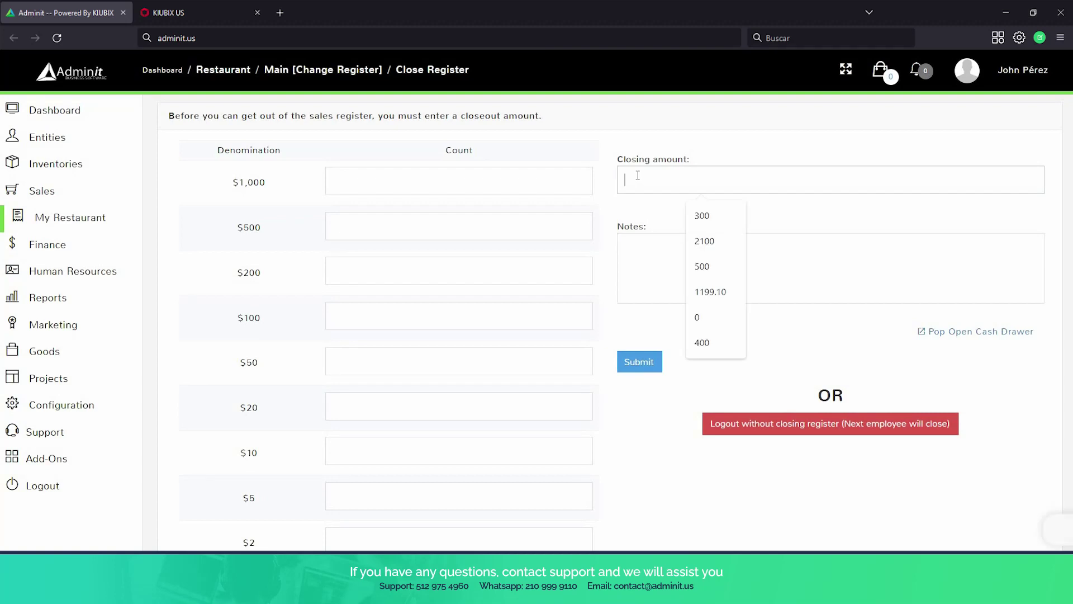
pyautogui.click(600, 181)
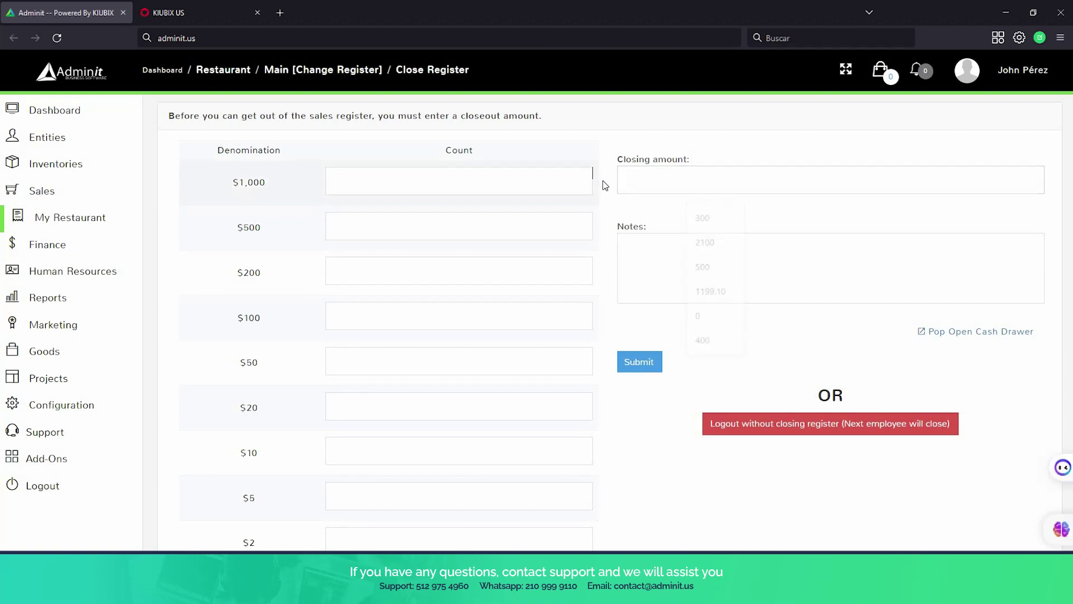
pyautogui.click(673, 275)
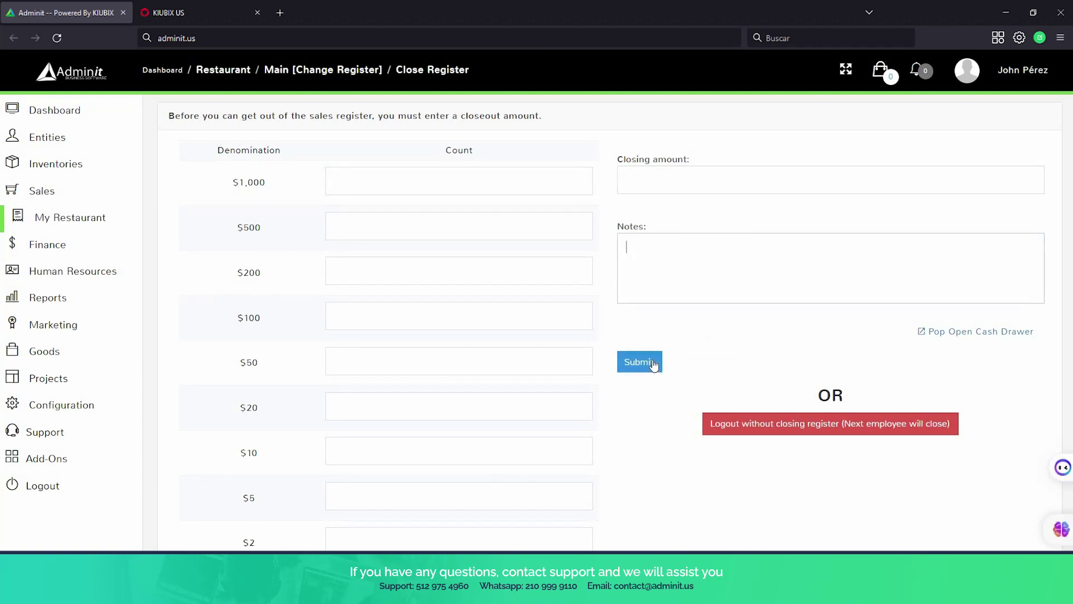
pyautogui.scroll(-1, 635, 294)
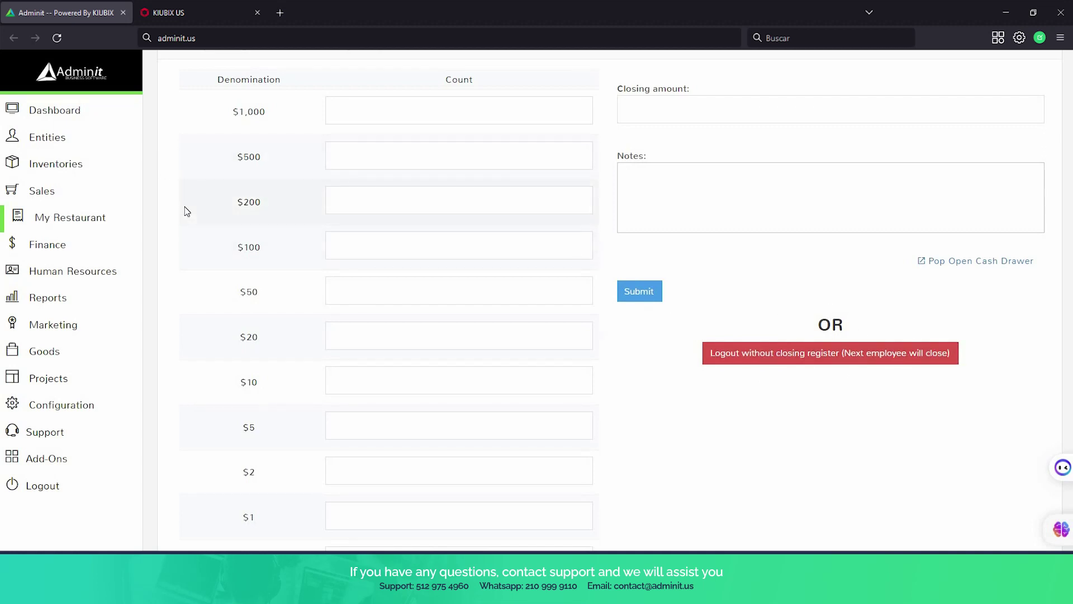
pyautogui.scroll(2, 185, 208)
pyautogui.moveTo(59, 137)
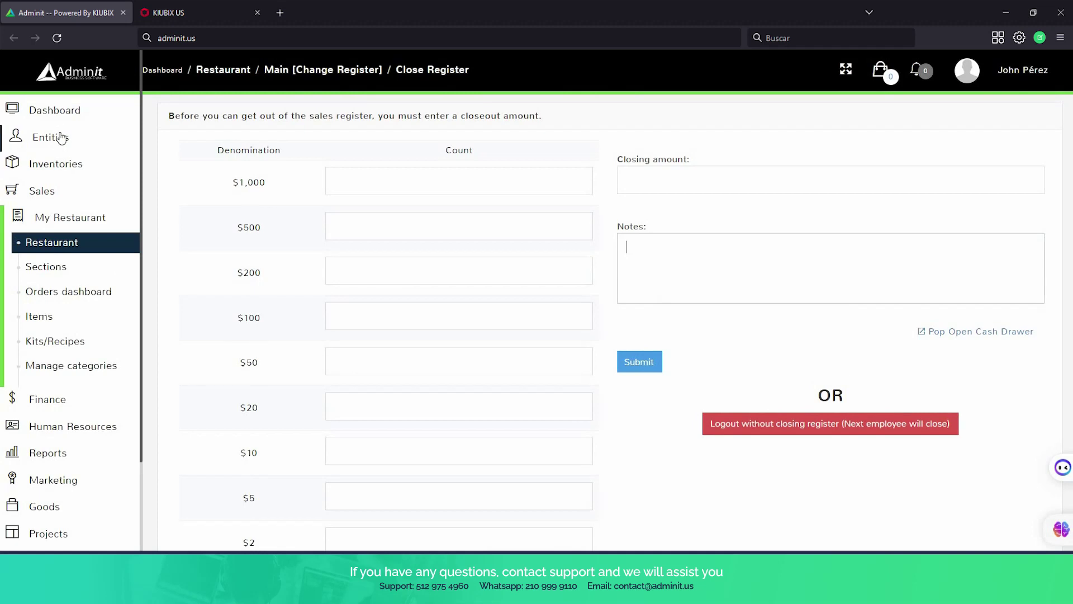
pyautogui.click(61, 220)
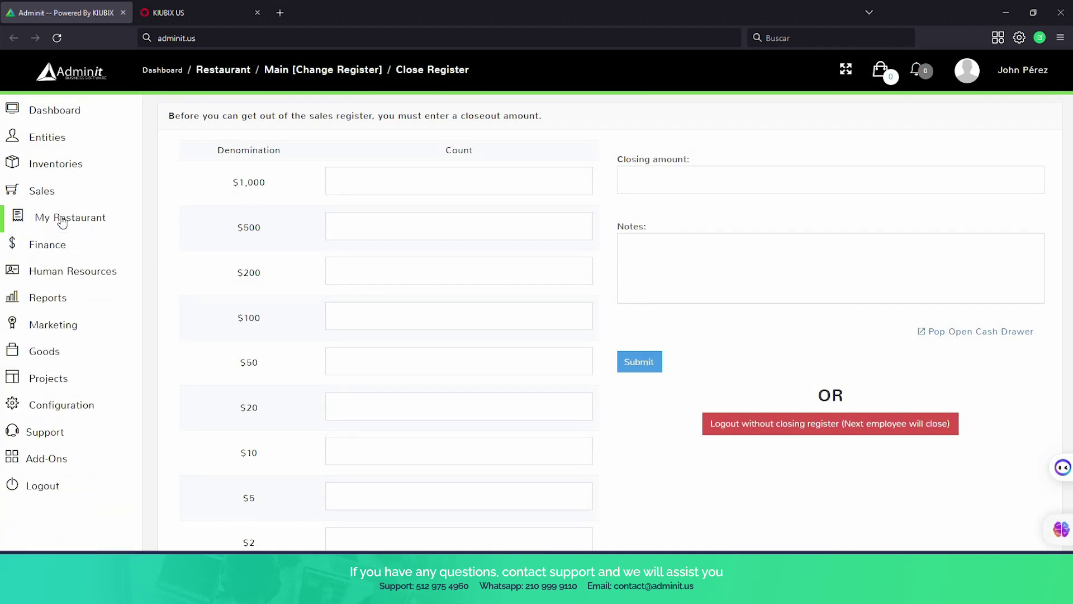
pyautogui.click(61, 228)
pyautogui.click(63, 249)
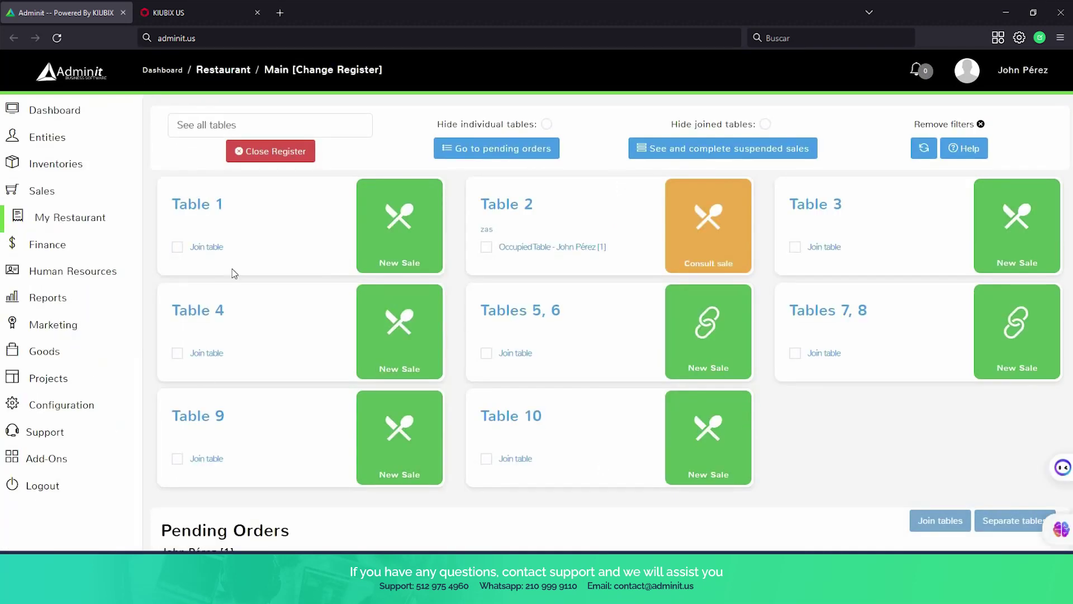
# Sign out from the sidebar menu to reach the login screen.
pyautogui.moveTo(50, 261)
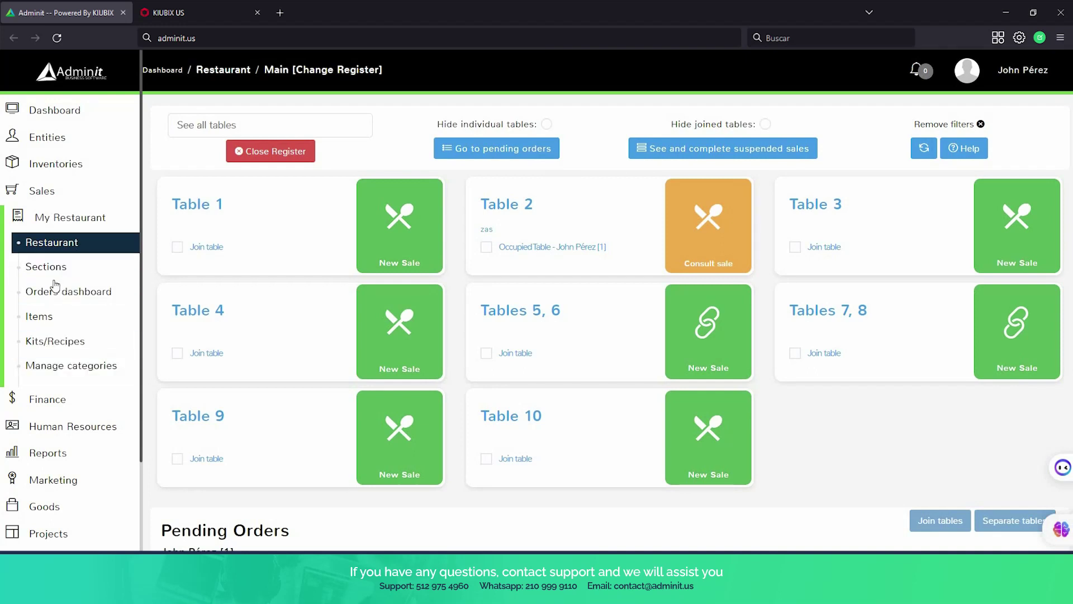
pyautogui.click(56, 111)
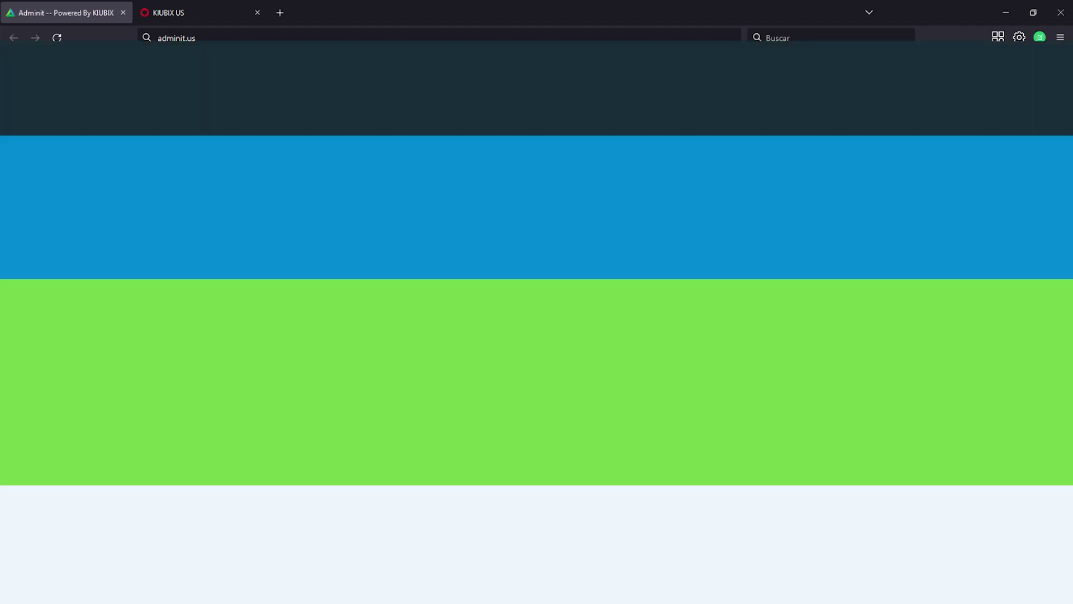
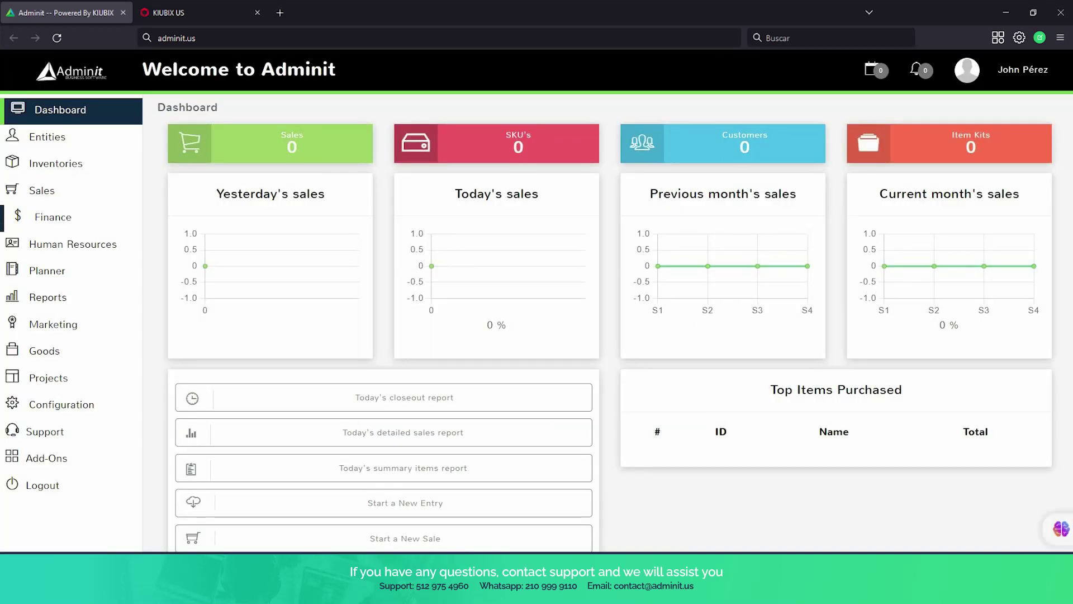
# Check the Add-Ons page: only Professional Agenda is enabled; Restaurant, Subscriptions and WooCommerce are disabled.
pyautogui.scroll(-1, 610, 302)
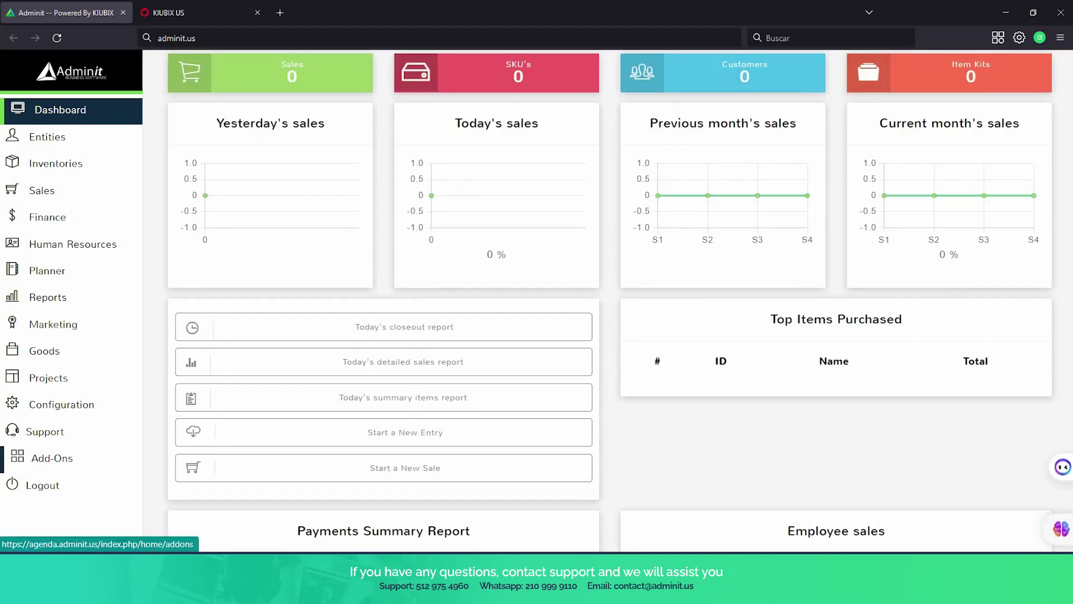
pyautogui.click(47, 457)
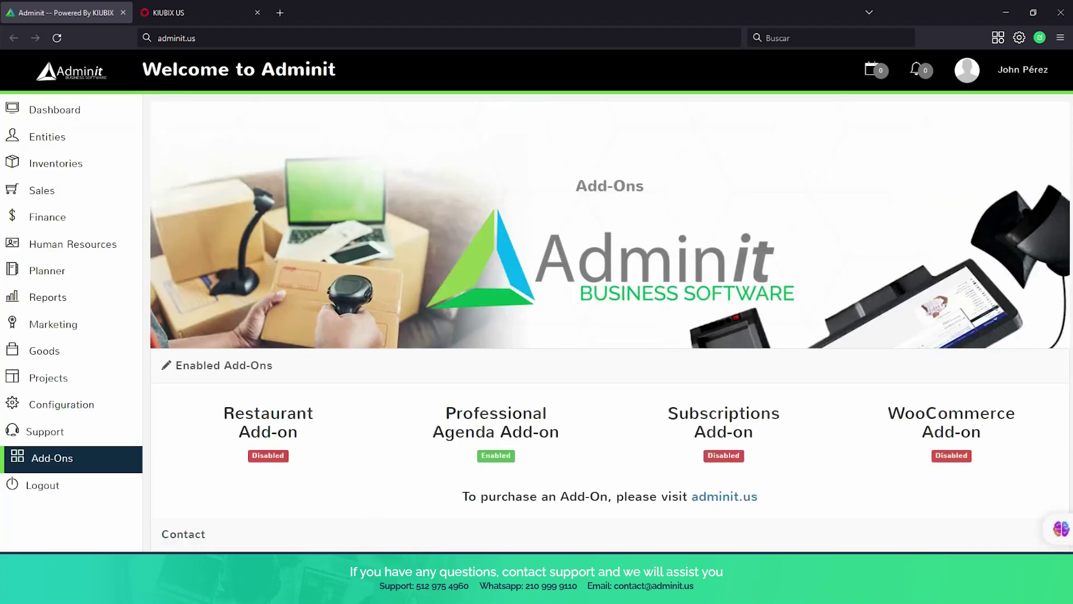
pyautogui.scroll(-1, 609, 302)
pyautogui.scroll(-2, 609, 302)
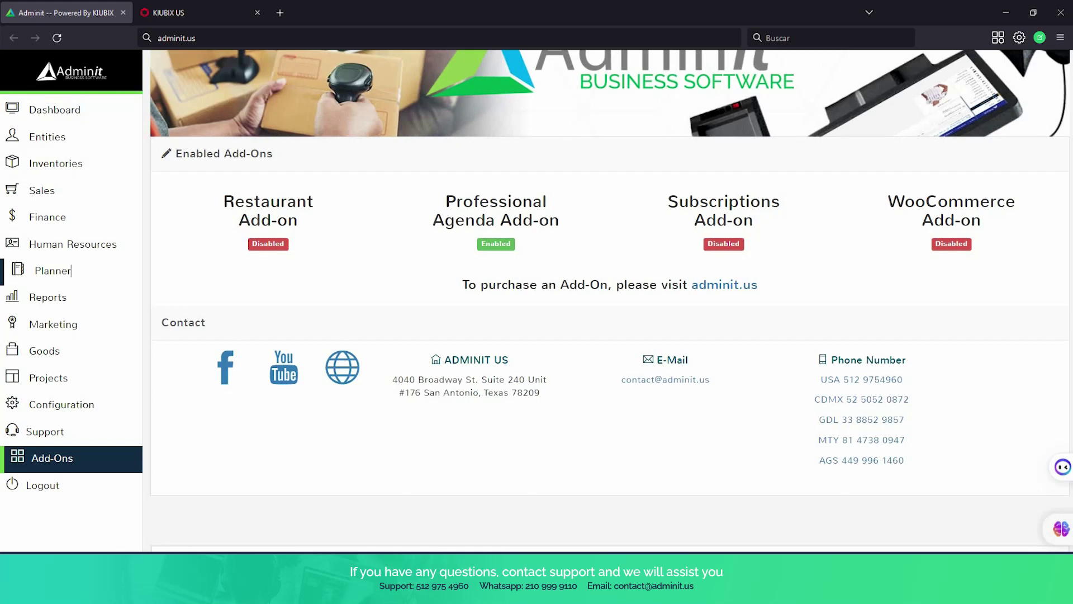
# Open the Planner's Reservations Dashboard showing 2 reservations and the May 19, 2023 calendar.
pyautogui.click(71, 270)
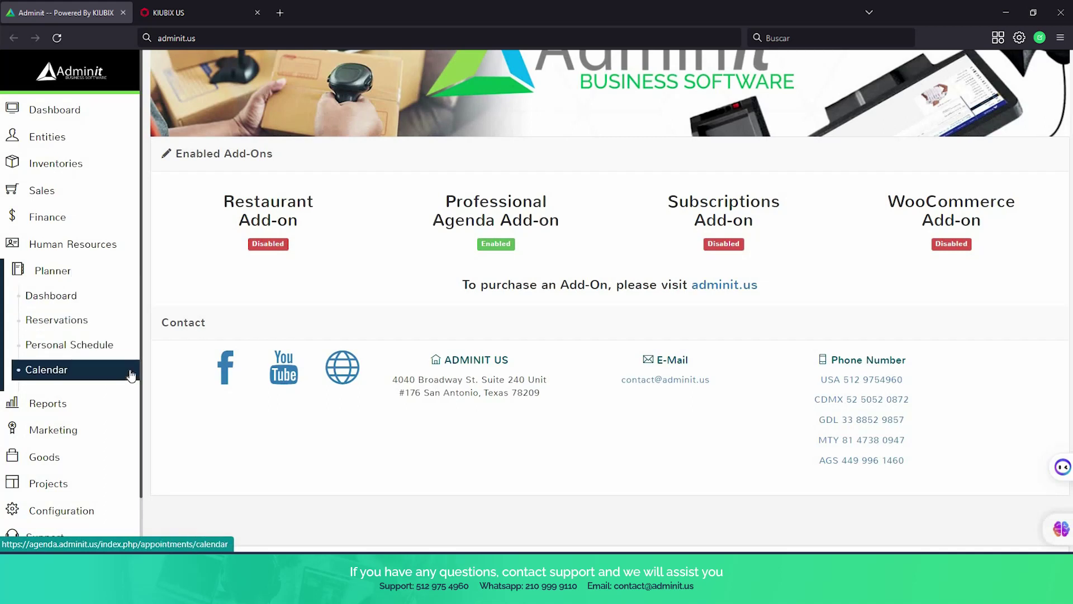
pyautogui.click(93, 303)
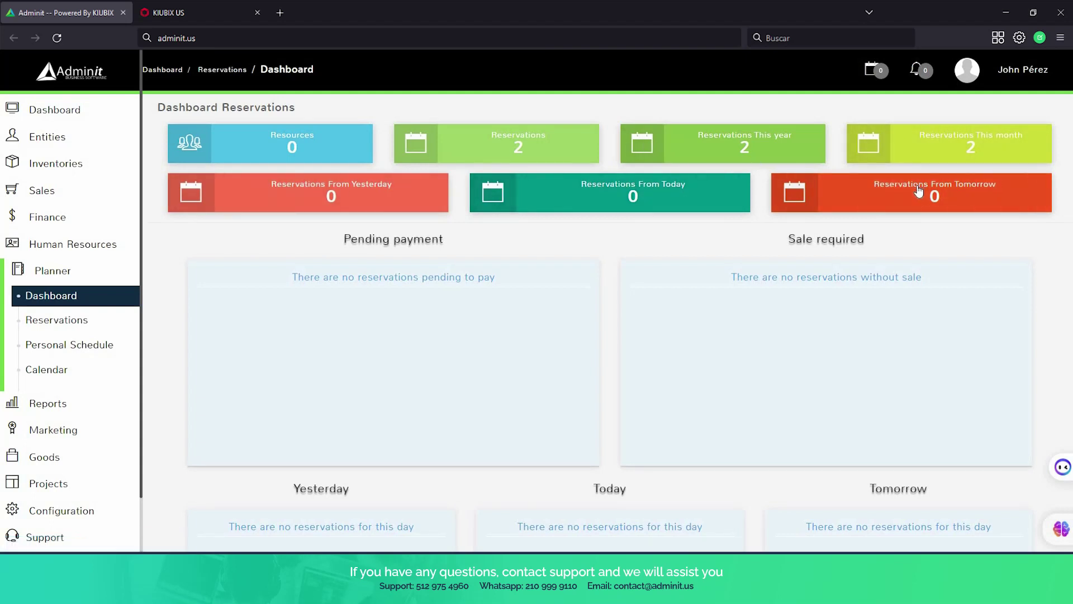
pyautogui.scroll(-3, 918, 191)
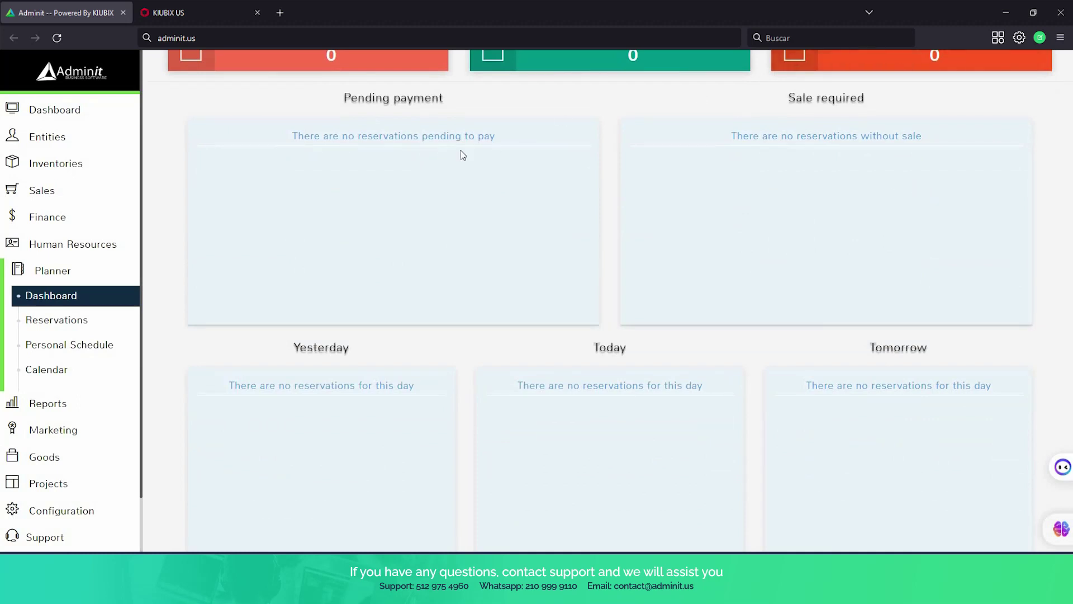
pyautogui.scroll(-3, 414, 226)
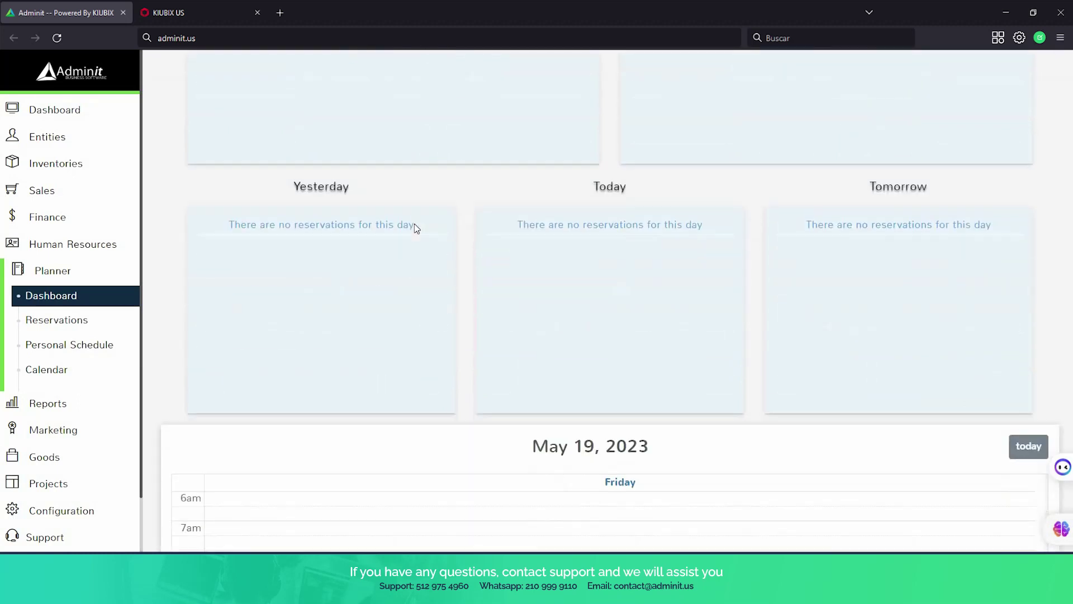
pyautogui.scroll(-8, 414, 226)
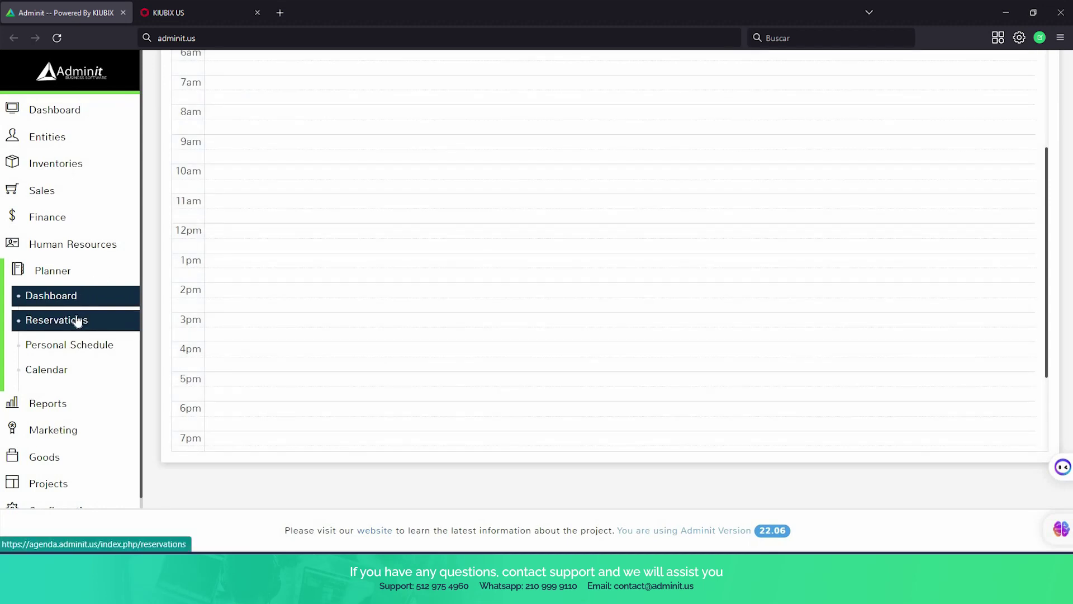
# Review the empty Planner > Reservations timelines and start adding a new resource.
pyautogui.click(77, 320)
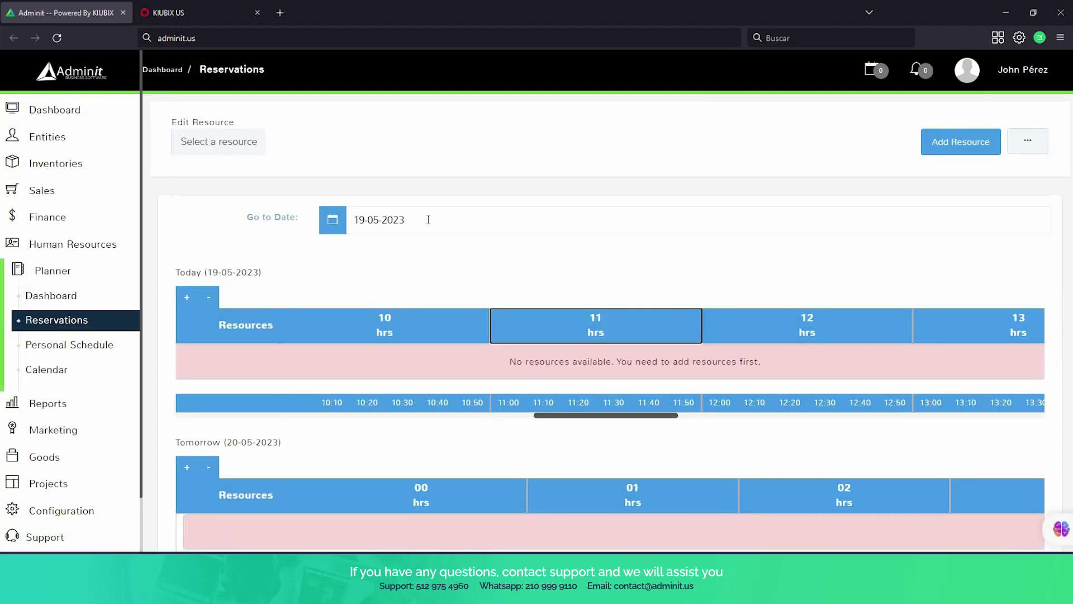
pyautogui.scroll(-5, 469, 250)
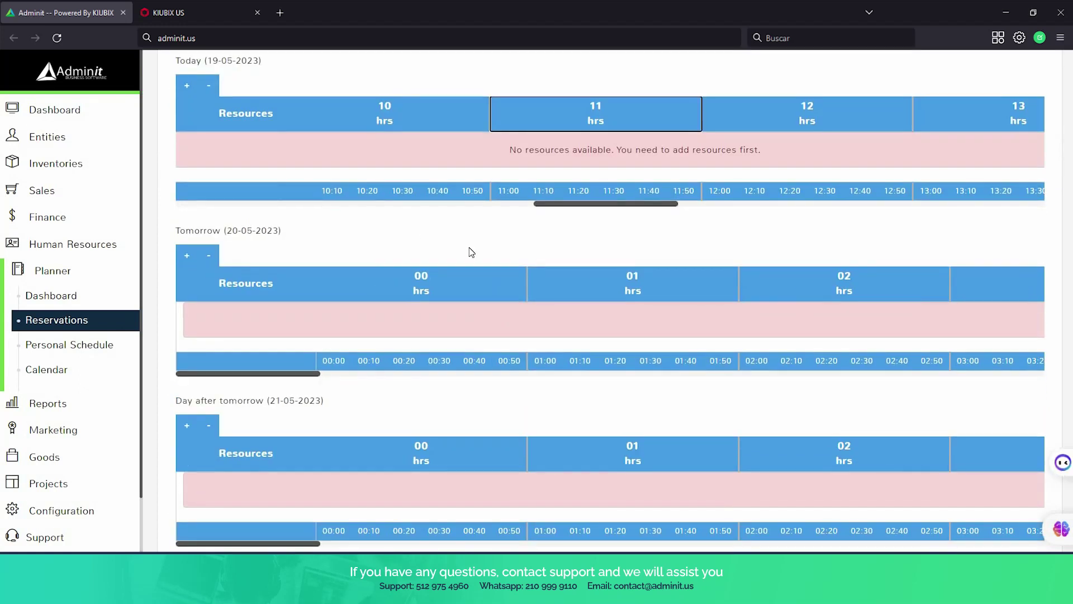
pyautogui.scroll(2, 468, 247)
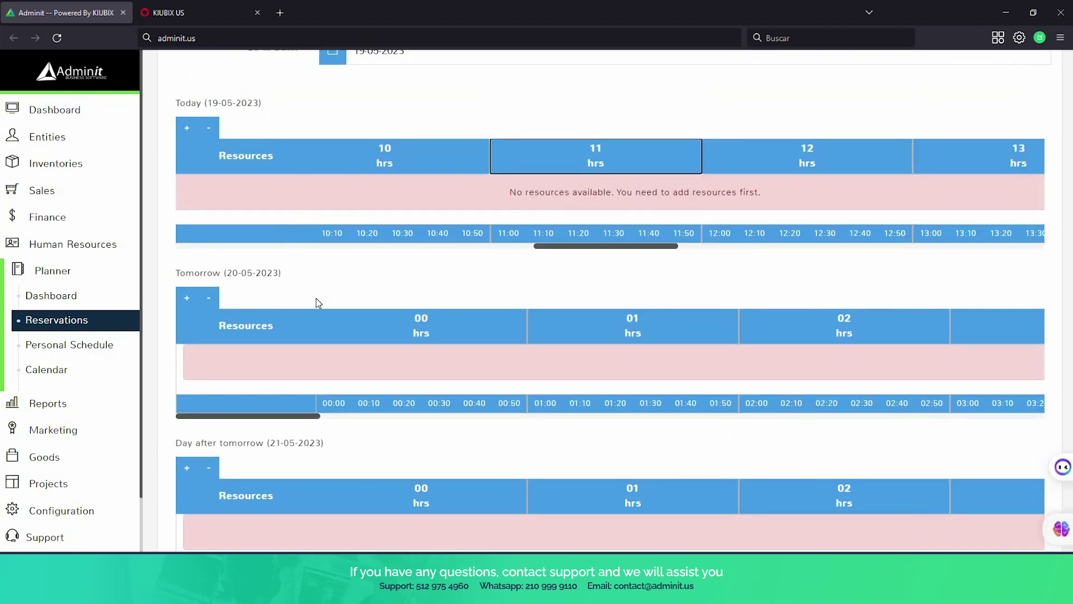
pyautogui.scroll(-1, 316, 298)
pyautogui.scroll(-1, 296, 291)
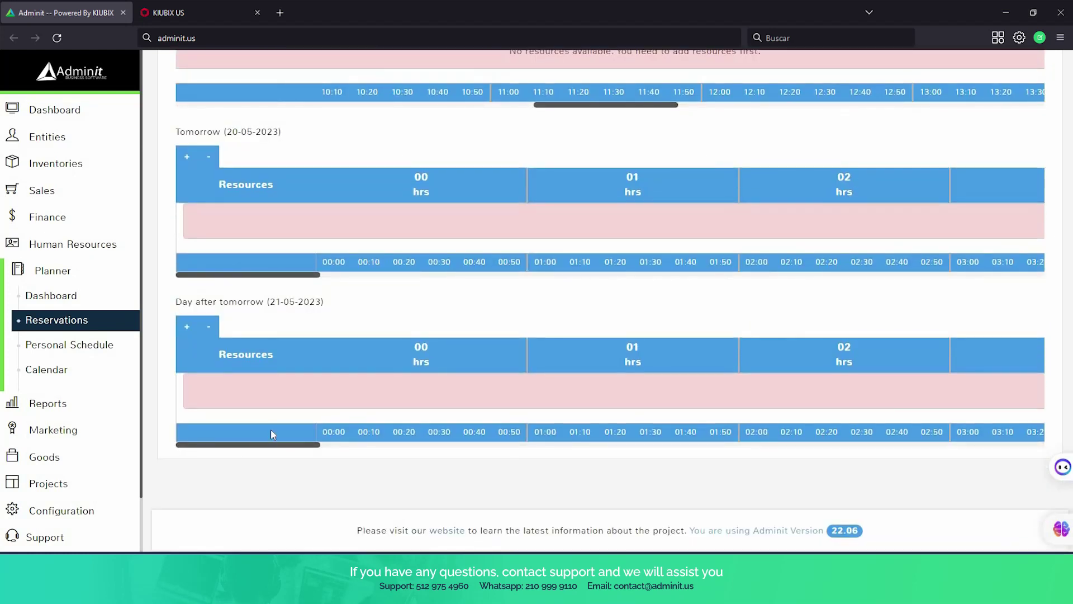
pyautogui.scroll(4, 271, 427)
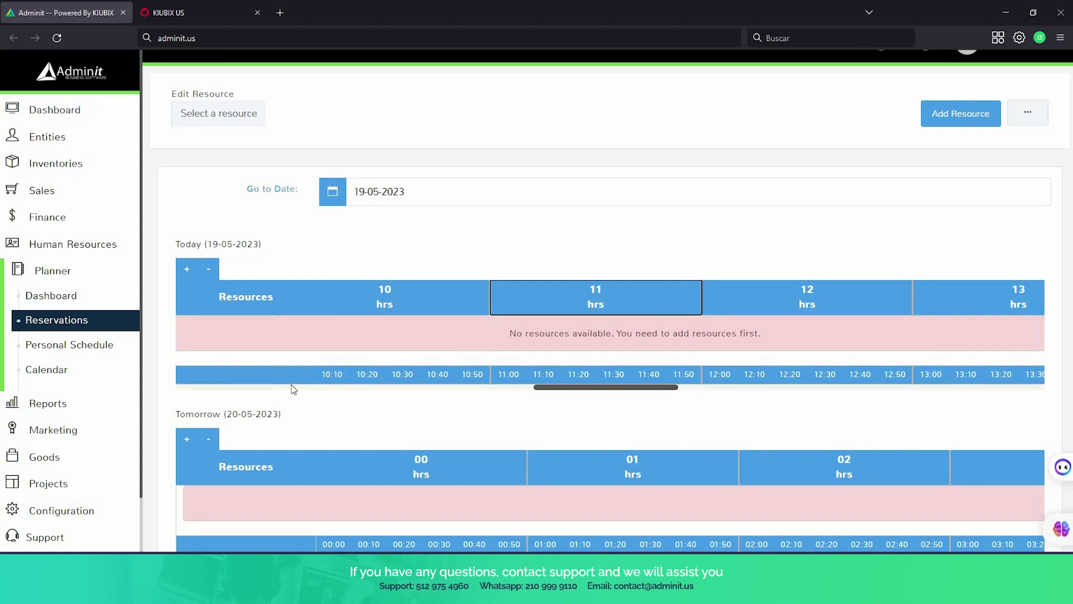
pyautogui.scroll(-1, 293, 390)
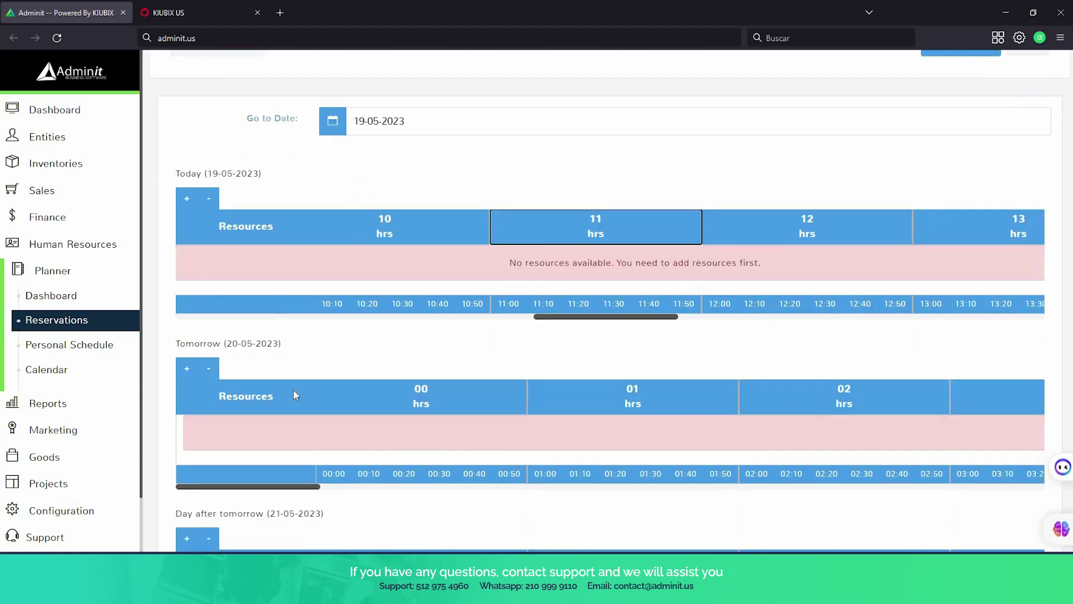
pyautogui.scroll(-1, 293, 390)
pyautogui.scroll(1, 599, 307)
pyautogui.scroll(1, 599, 306)
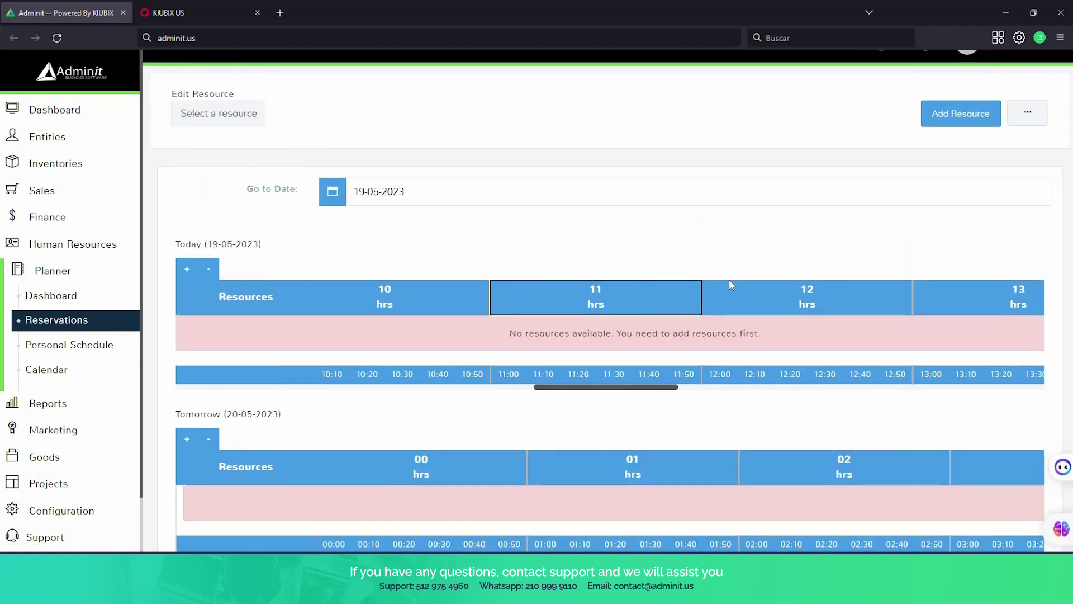
pyautogui.click(952, 123)
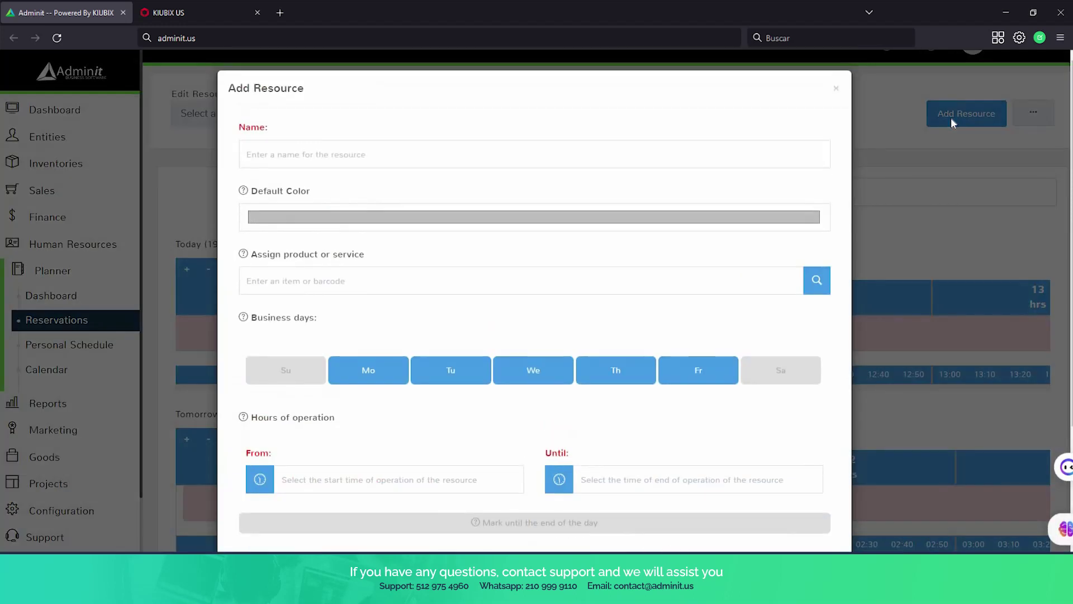
# Name the resource 'nail service' and give it a magenta (229, 36, 129) default colour.
pyautogui.click(389, 149)
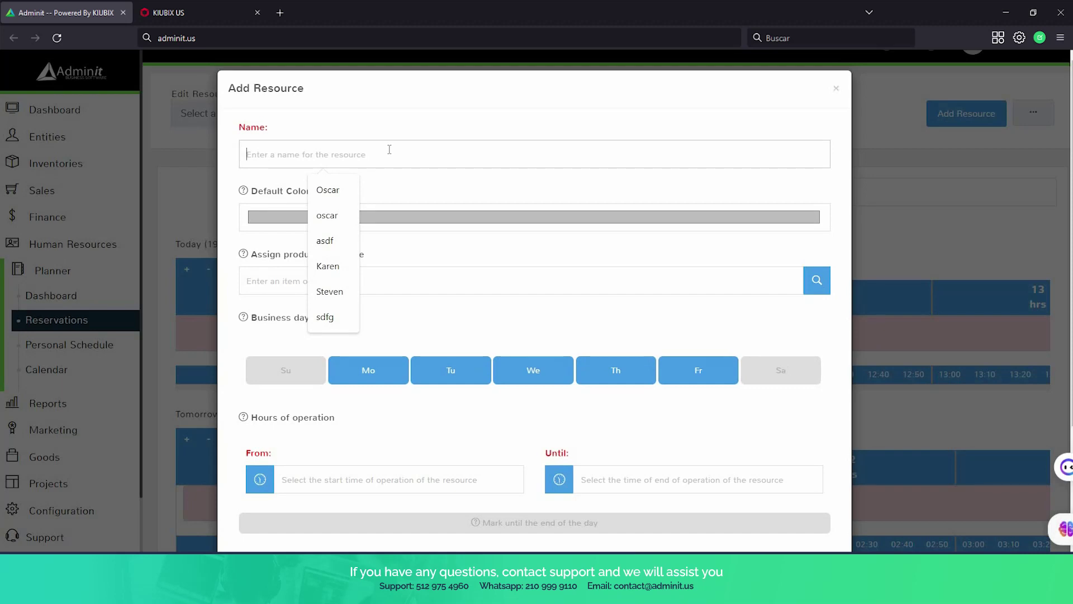
pyautogui.write('nail')
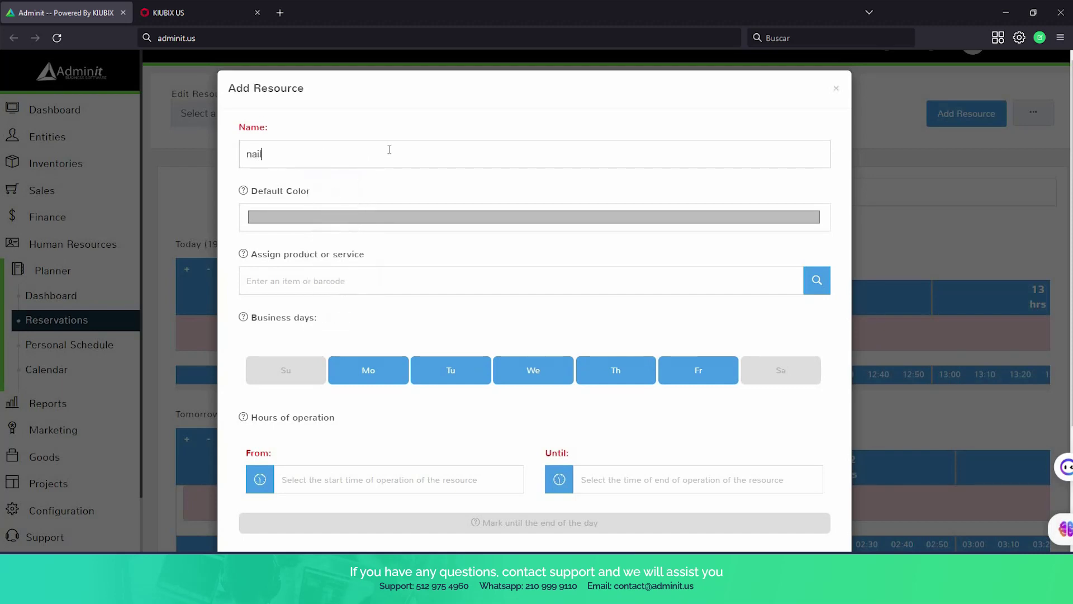
pyautogui.write(' service')
pyautogui.click(453, 218)
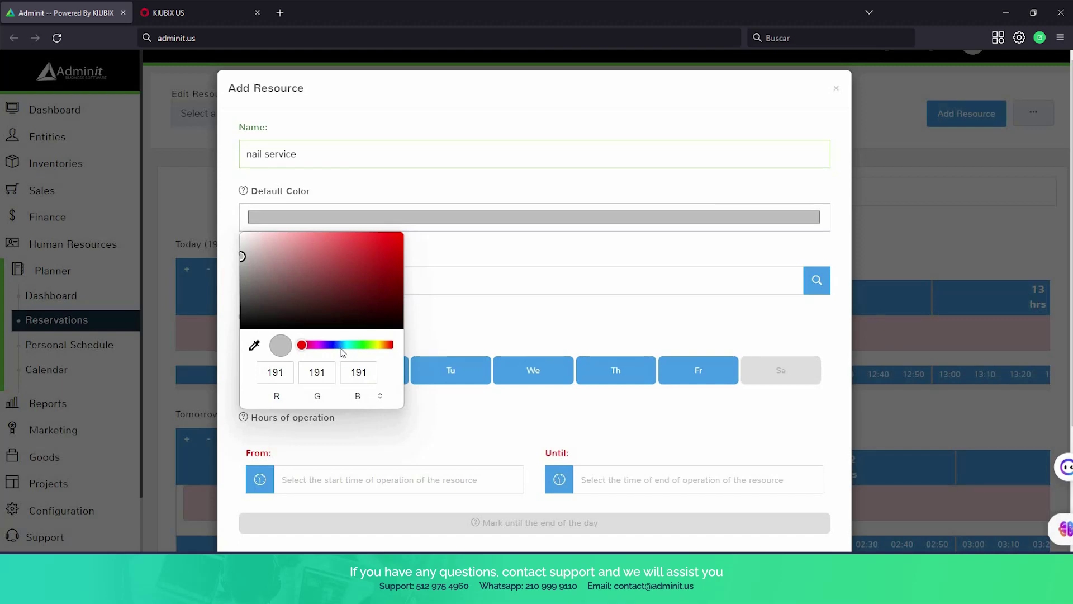
pyautogui.click(310, 345)
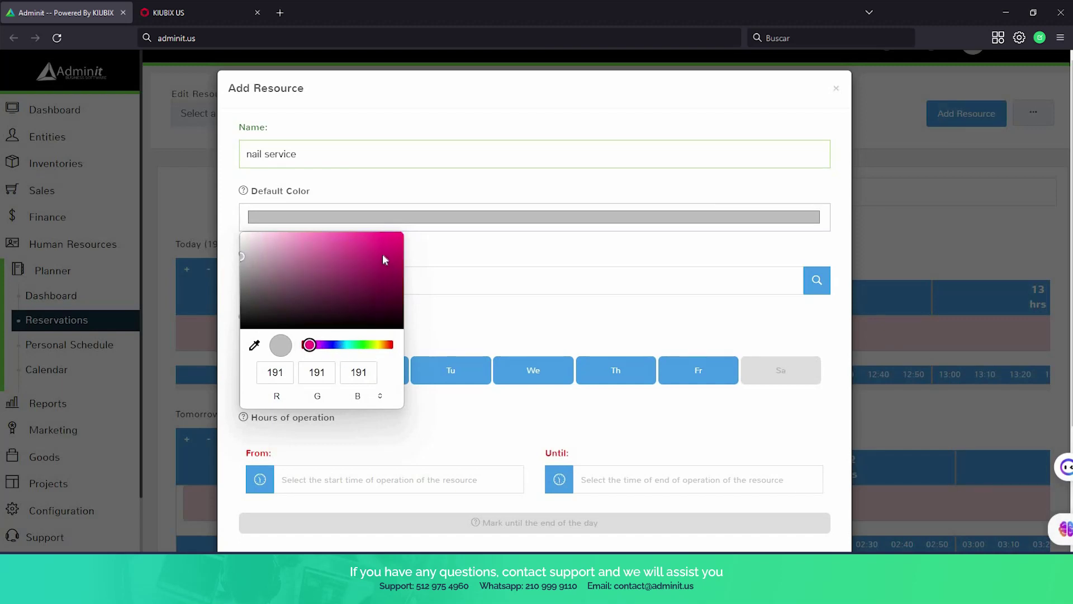
pyautogui.moveTo(383, 254); pyautogui.dragTo(378, 242)
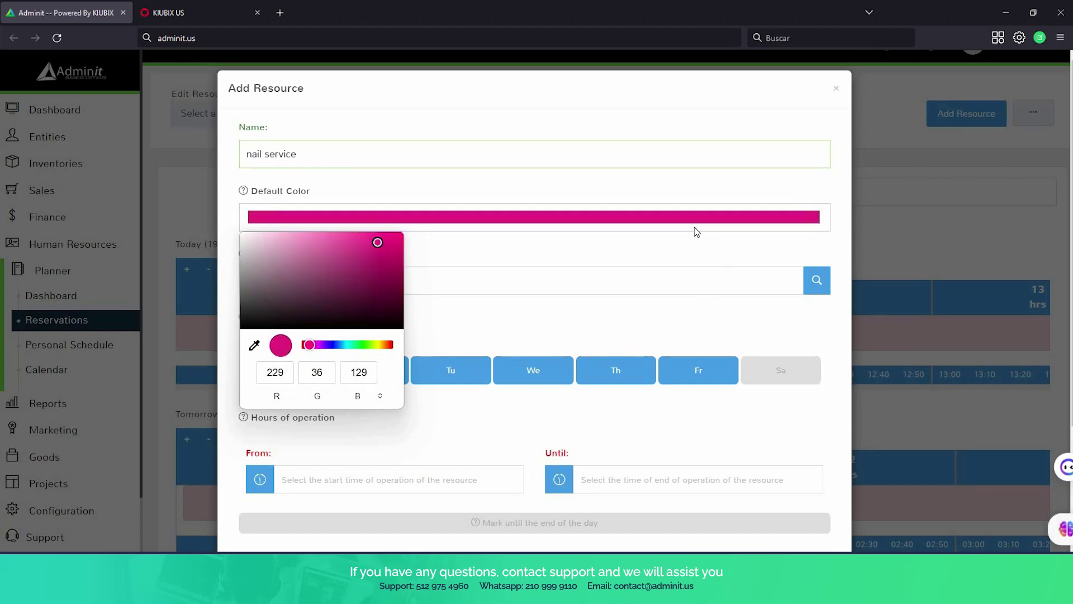
pyautogui.click(614, 251)
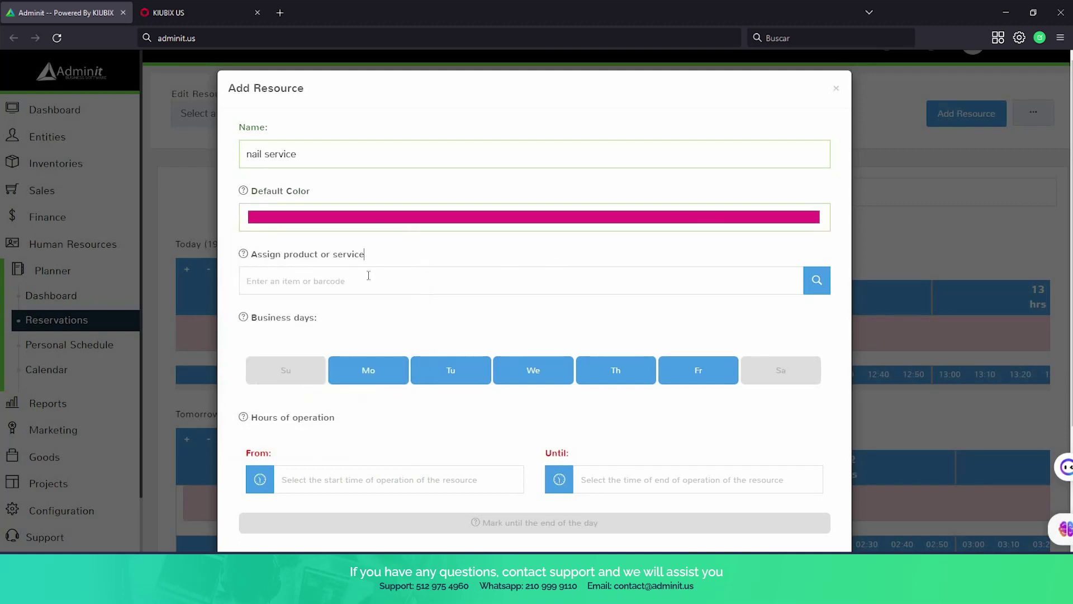
pyautogui.moveTo(305, 259)
pyautogui.click(374, 288)
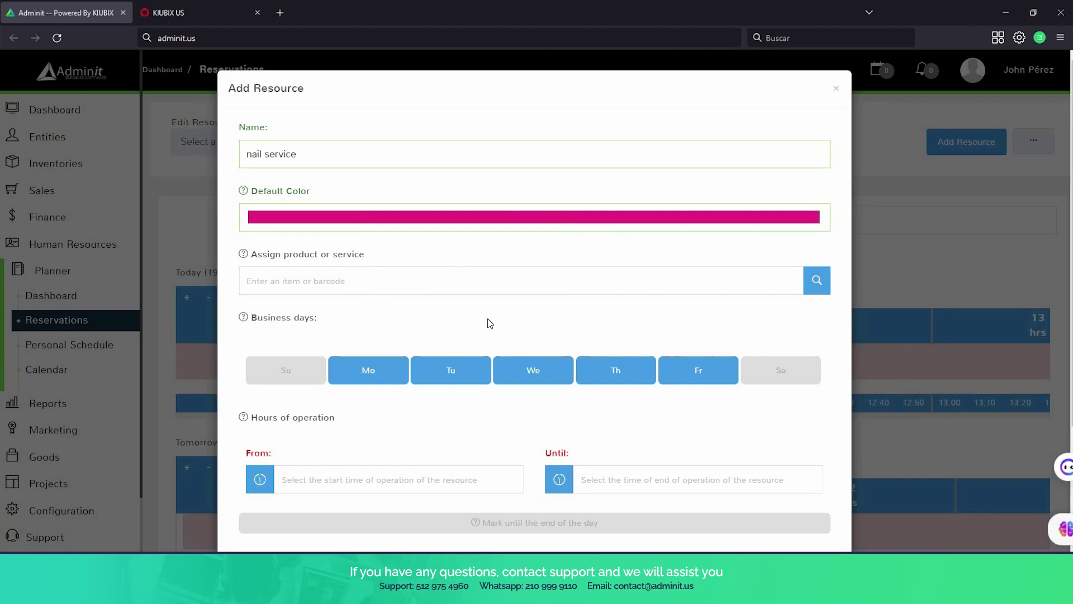
pyautogui.scroll(-3, 487, 318)
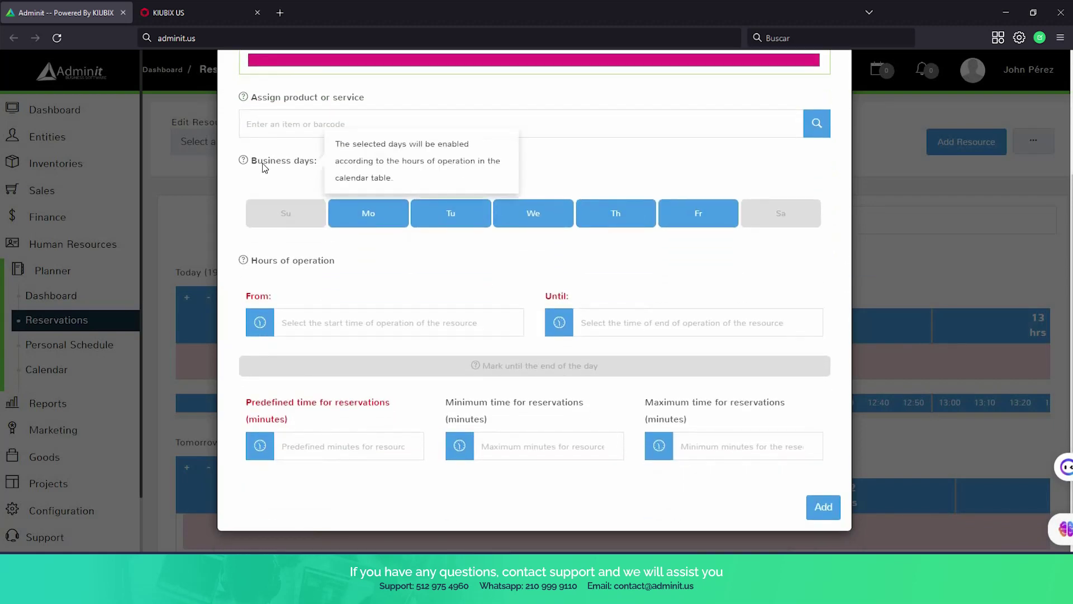
# Set the resource's hours of operation to start at 09:00.
pyautogui.moveTo(291, 171)
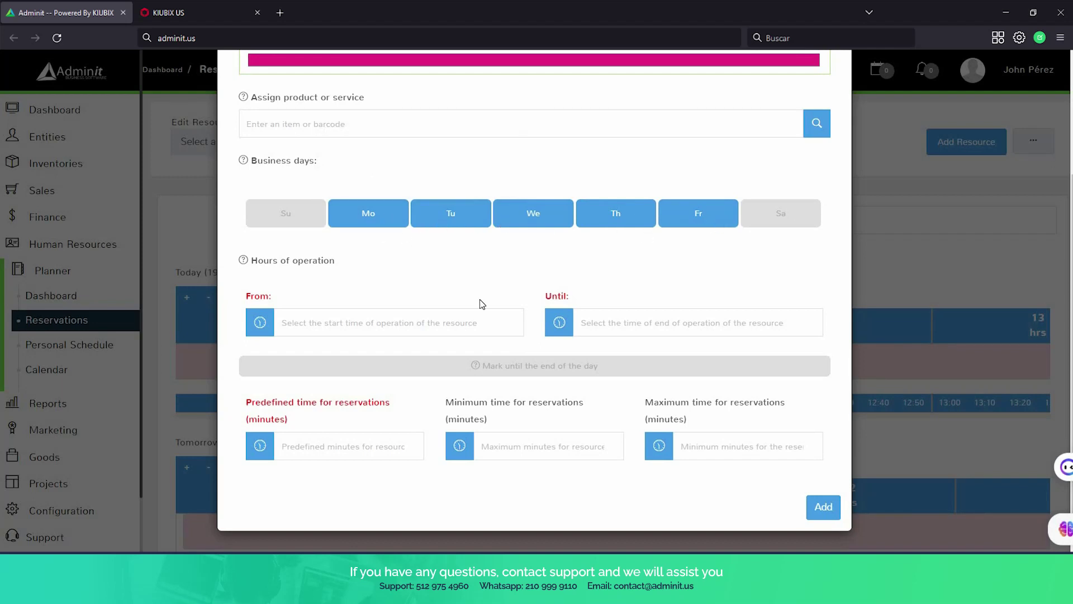
pyautogui.scroll(3, 258, 249)
pyautogui.scroll(-3, 369, 223)
pyautogui.moveTo(270, 266)
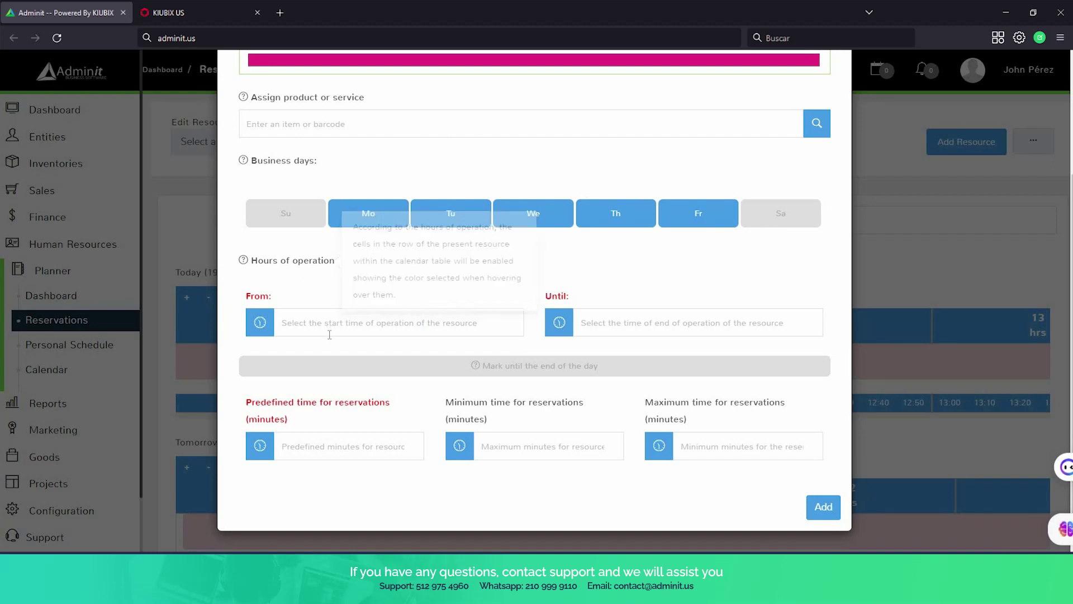
pyautogui.click(348, 313)
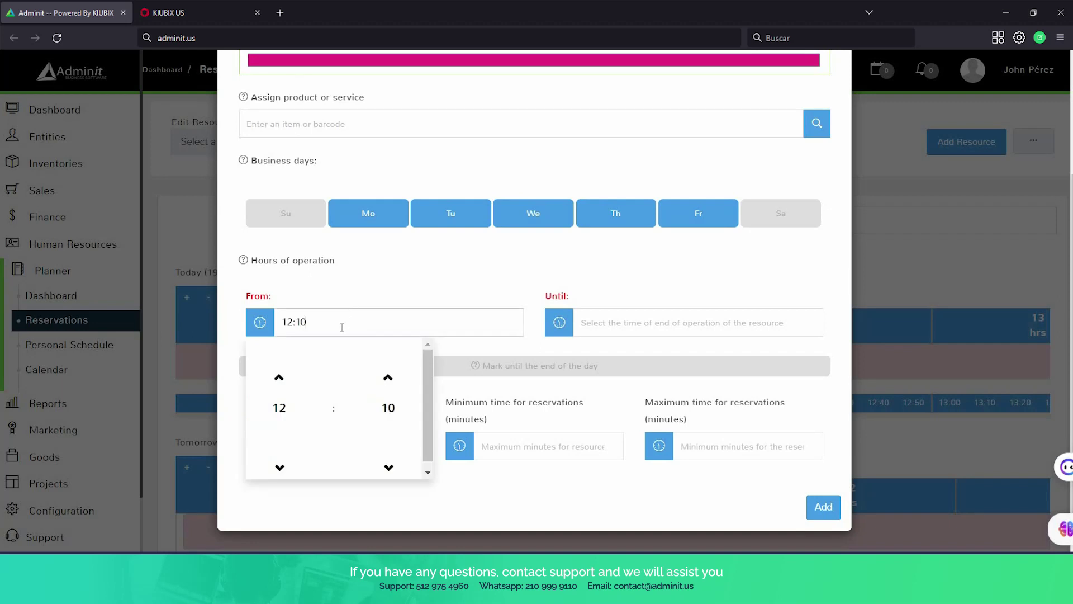
pyautogui.press('BackSpace')
pyautogui.press('BackSpace')
pyautogui.press('BackSpace')
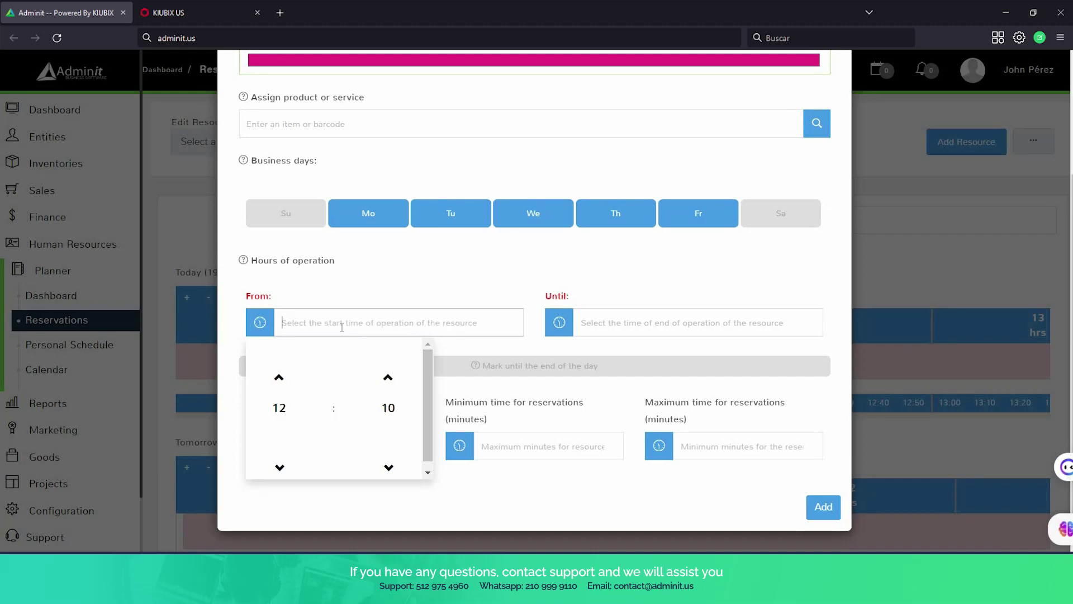
pyautogui.write('09')
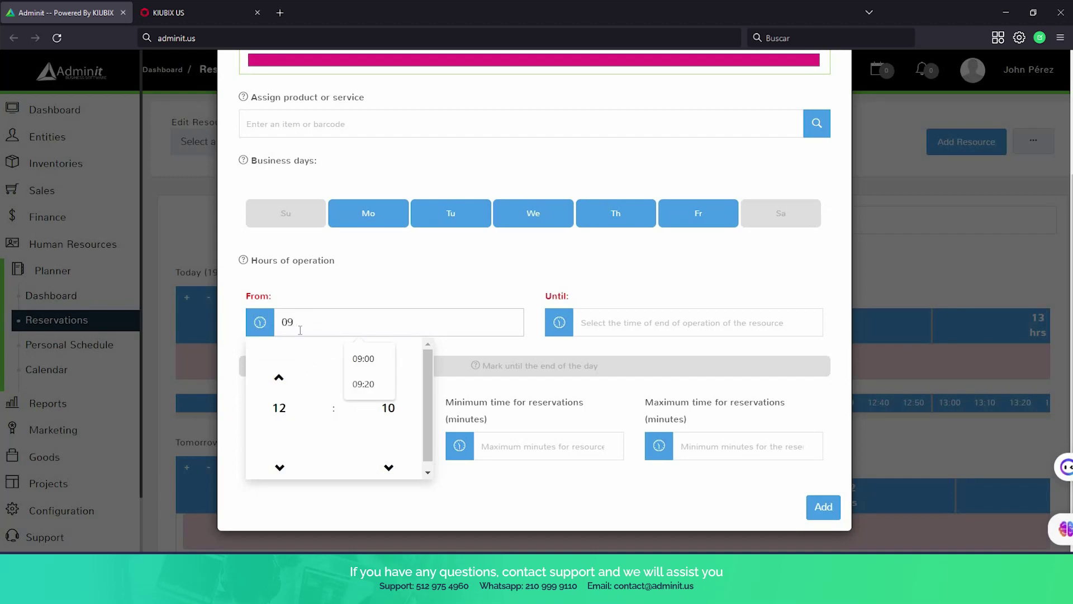
pyautogui.click(280, 467)
pyautogui.click(282, 469)
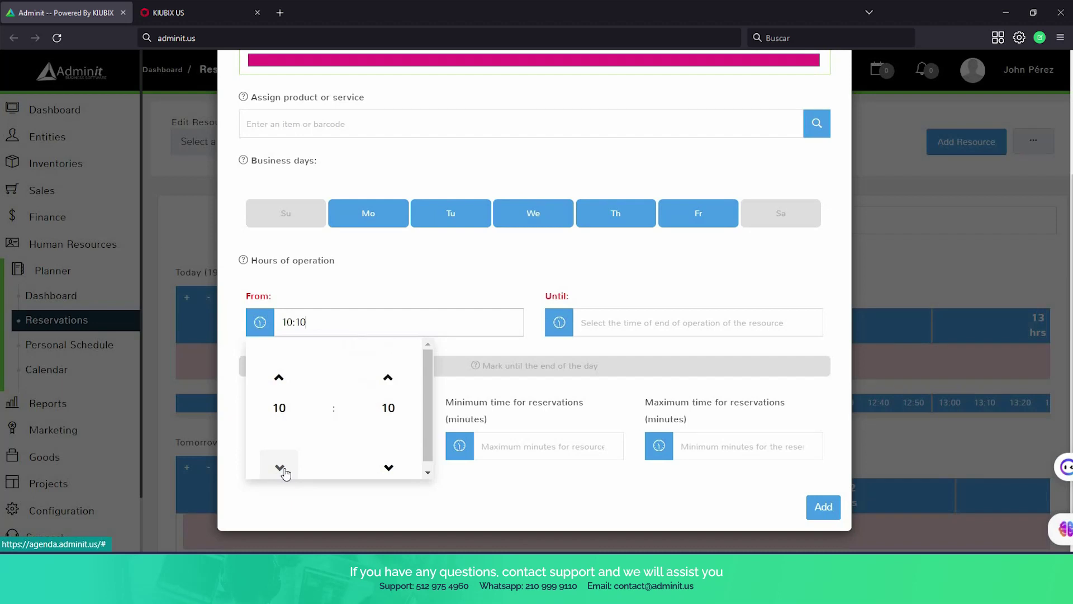
pyautogui.click(280, 467)
pyautogui.click(389, 466)
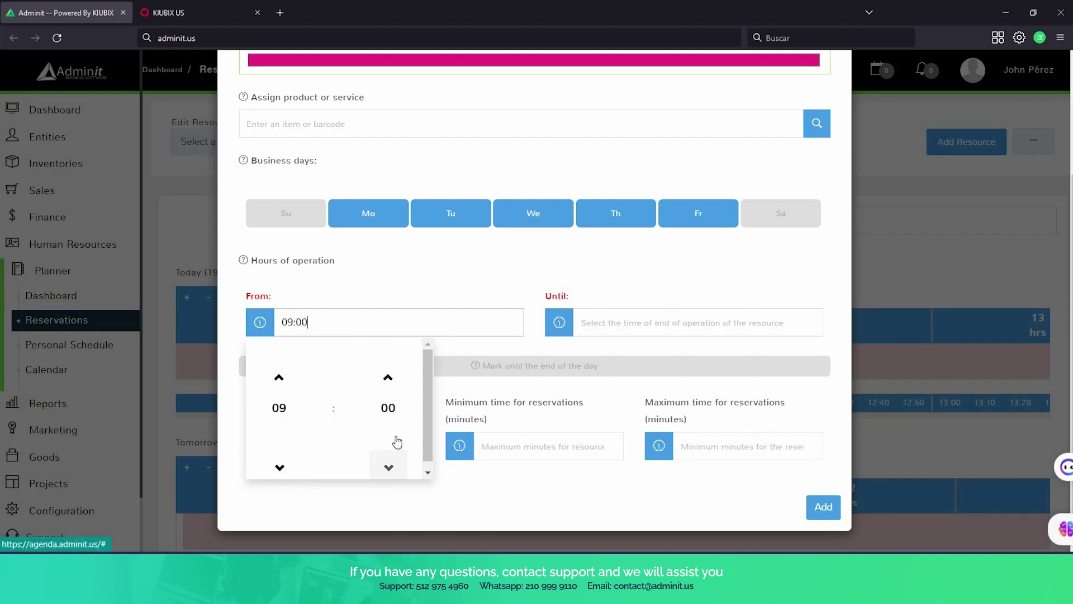
# Set the closing time of operation to 15:00.
pyautogui.click(614, 322)
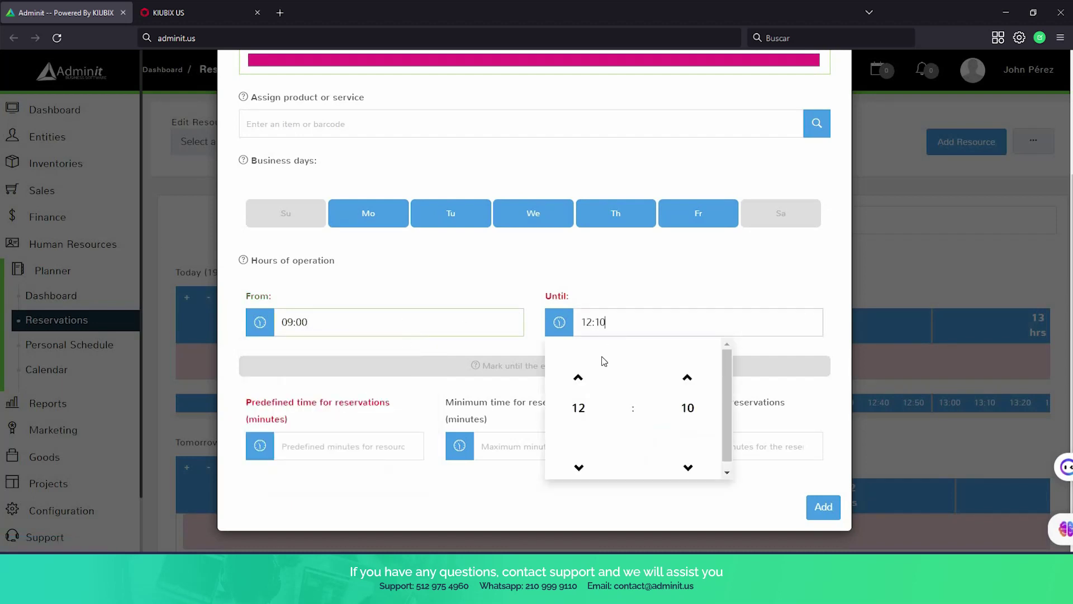
pyautogui.click(578, 380)
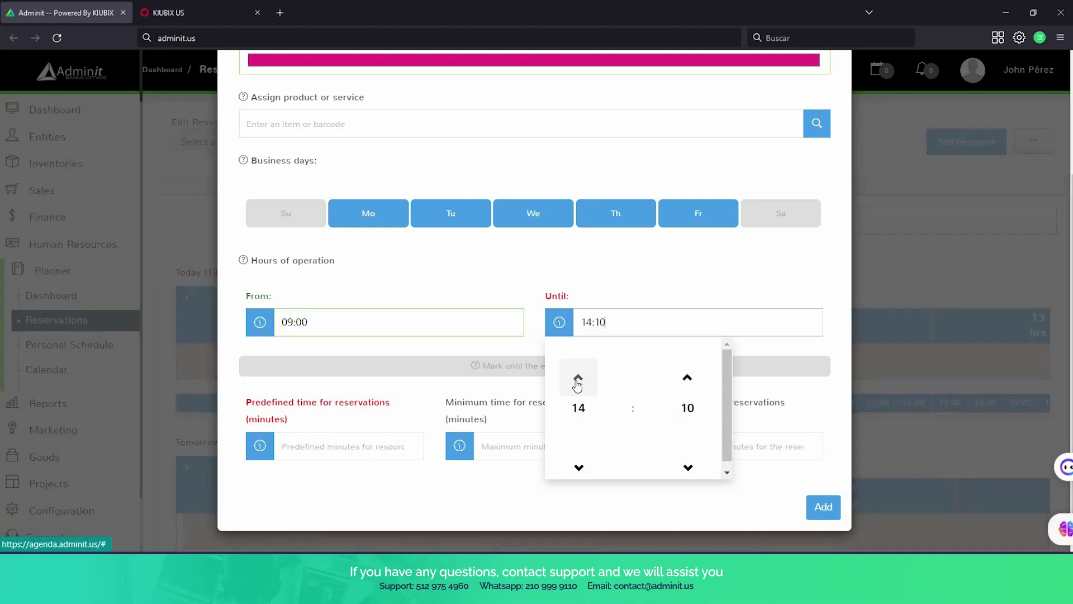
pyautogui.click(578, 380)
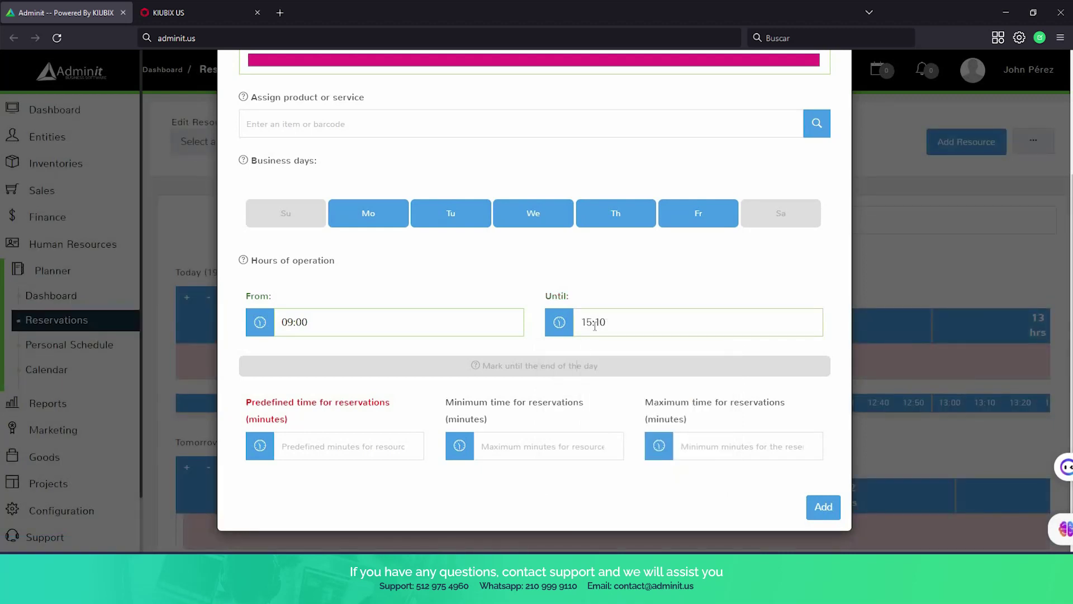
pyautogui.click(607, 323)
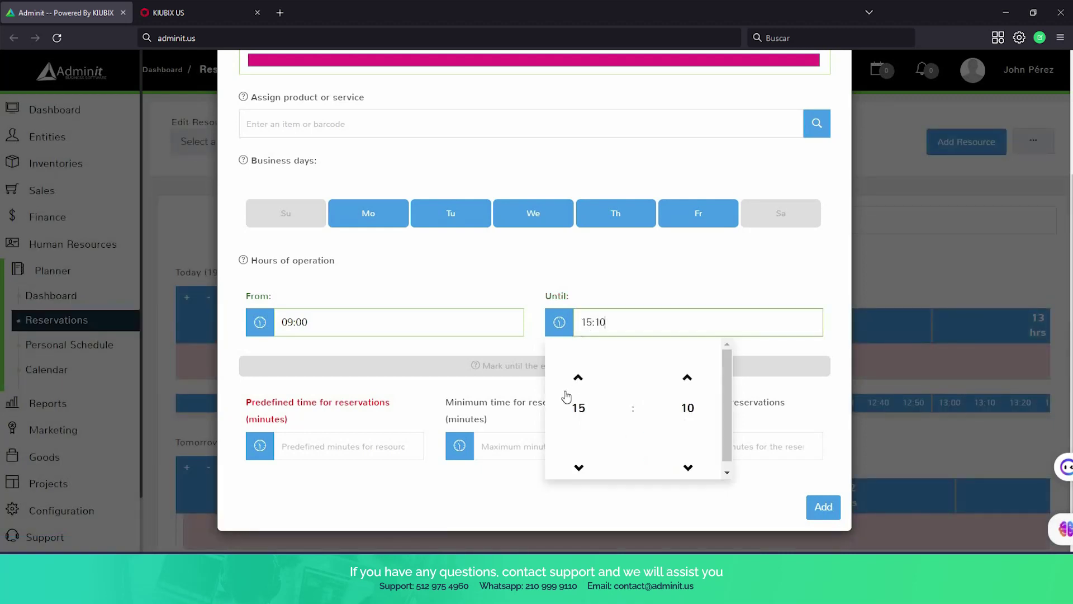
pyautogui.click(688, 467)
pyautogui.click(516, 298)
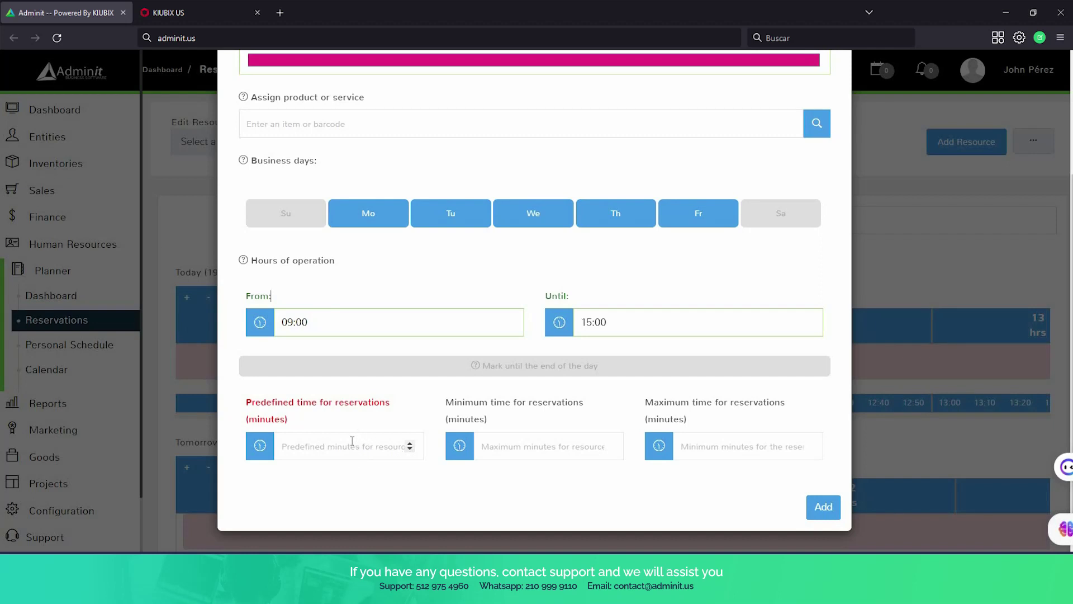
# Set reservation times to 40 default, 30 minimum and 50 maximum minutes, and add the resource.
pyautogui.click(353, 441)
pyautogui.write('40')
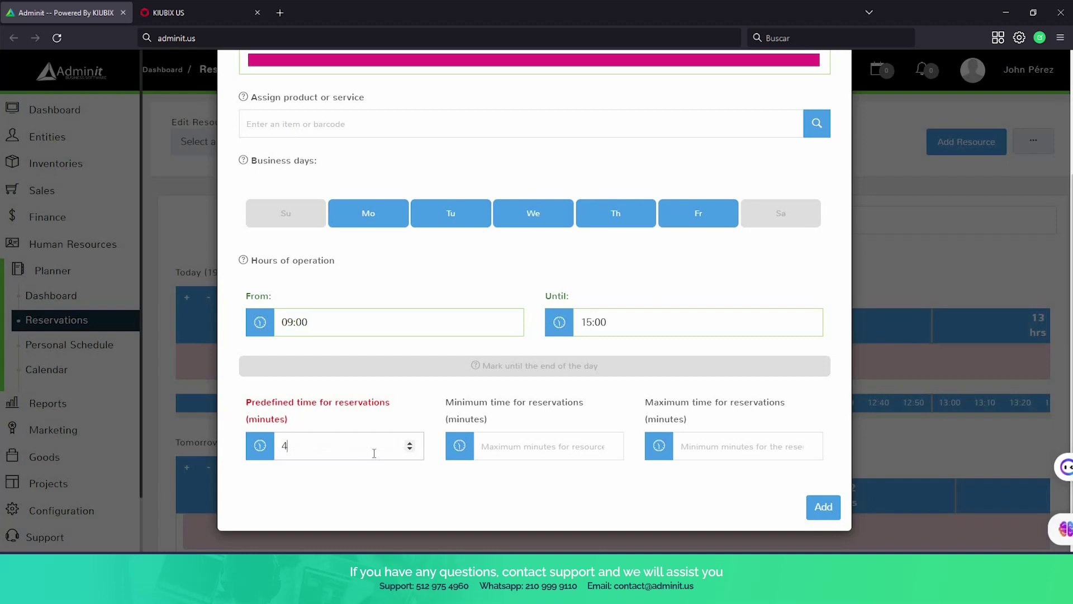
pyautogui.click(512, 445)
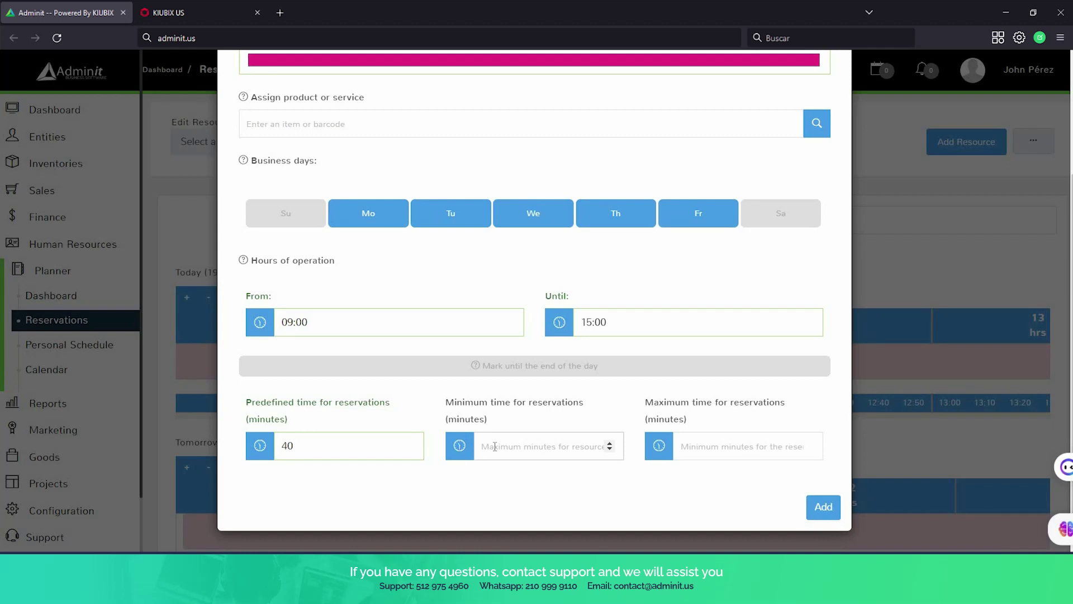
pyautogui.write('30')
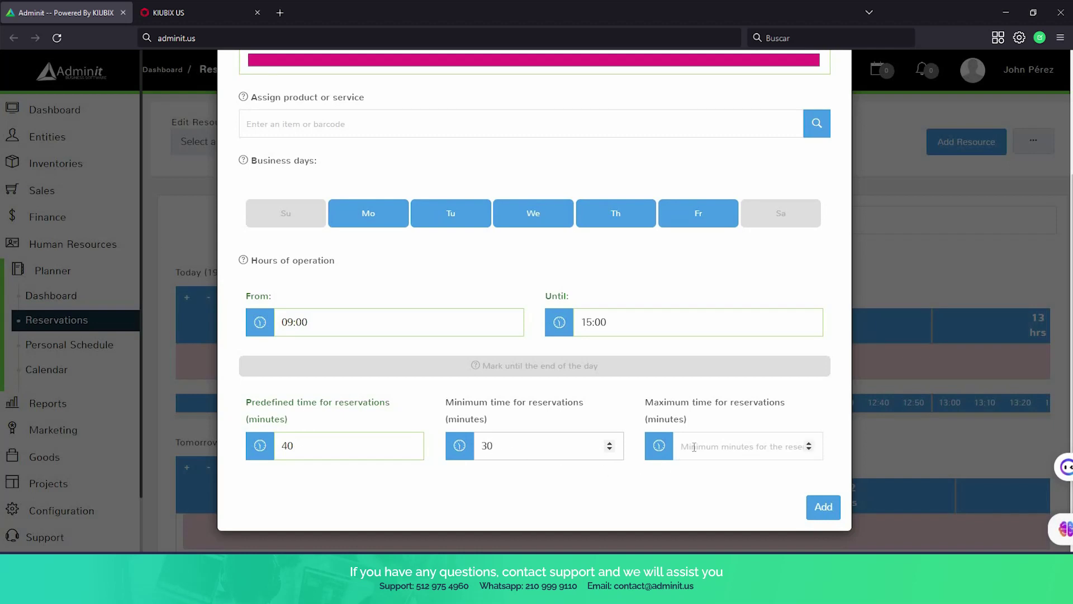
pyautogui.click(694, 446)
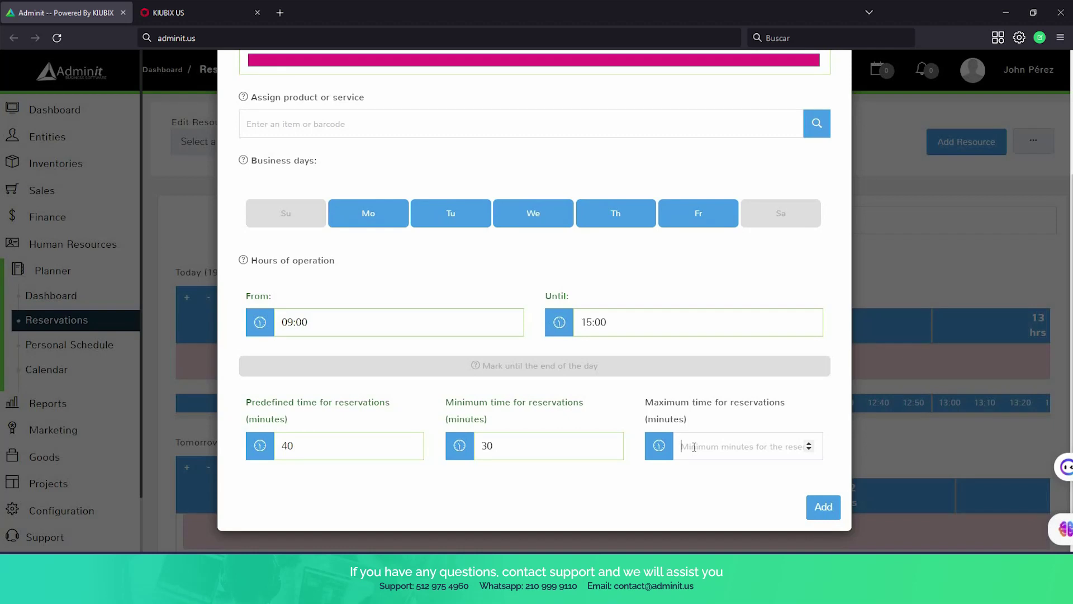
pyautogui.write('50')
pyautogui.click(816, 507)
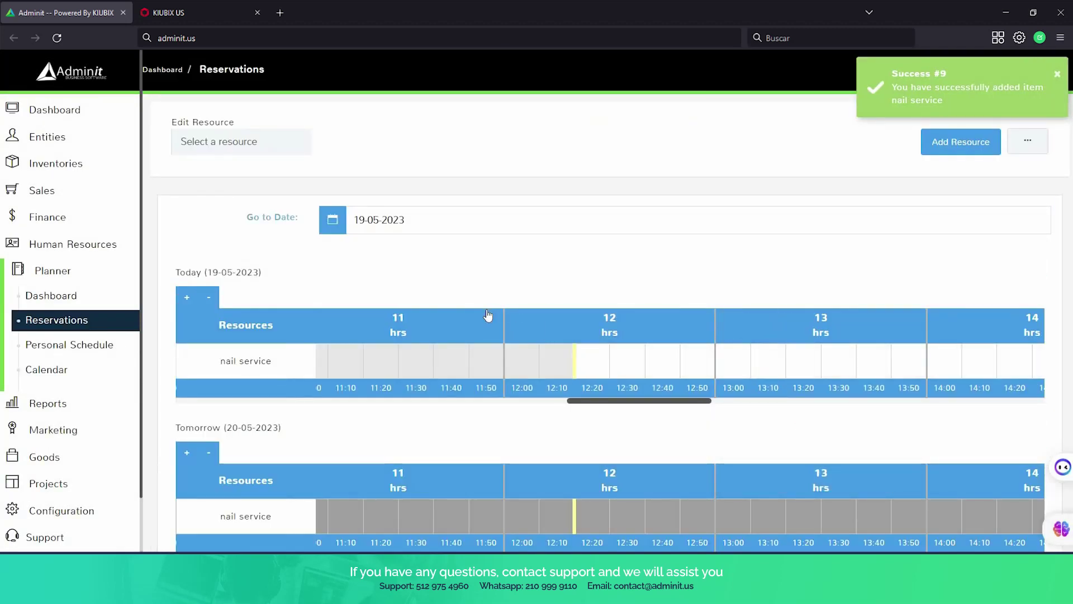
# Try booking nail service at 11:00 on today's timeline.
pyautogui.scroll(-1, 400, 305)
pyautogui.scroll(-1, 357, 257)
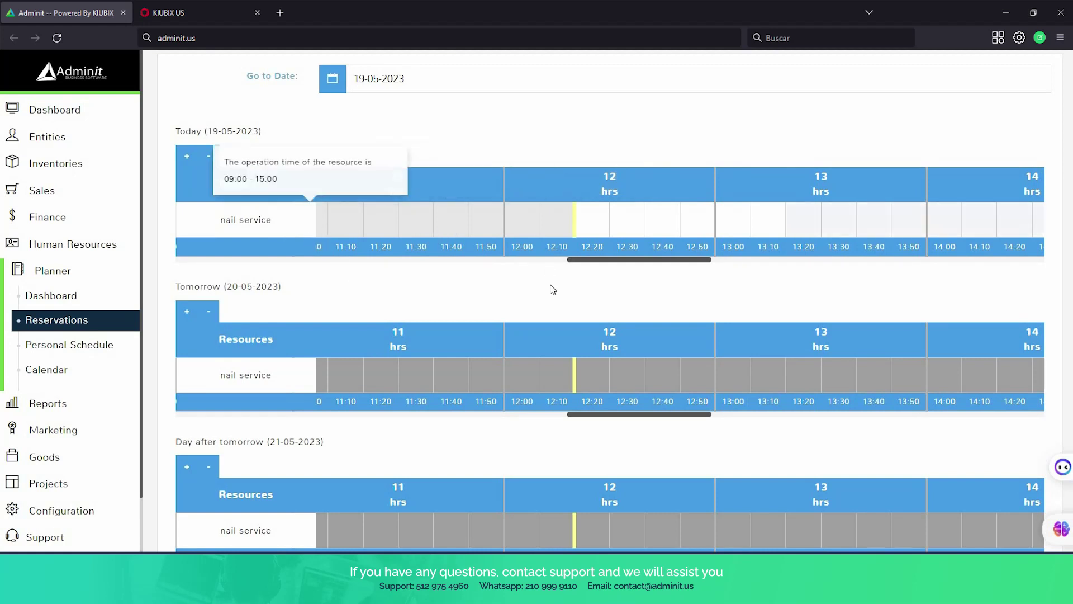
pyautogui.scroll(-2, 556, 312)
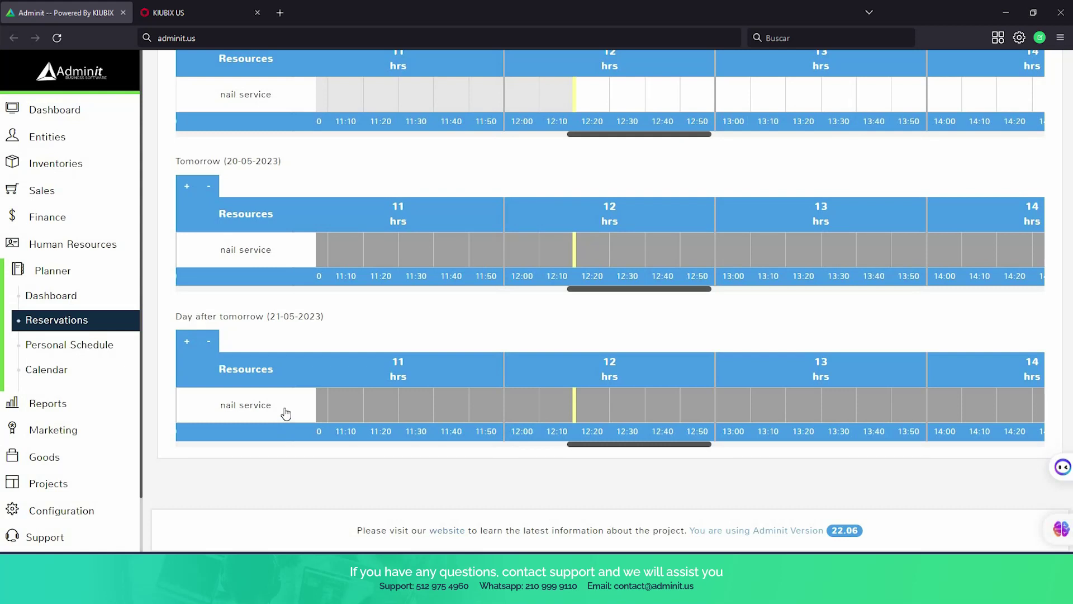
pyautogui.scroll(3, 435, 377)
pyautogui.scroll(-2, 614, 283)
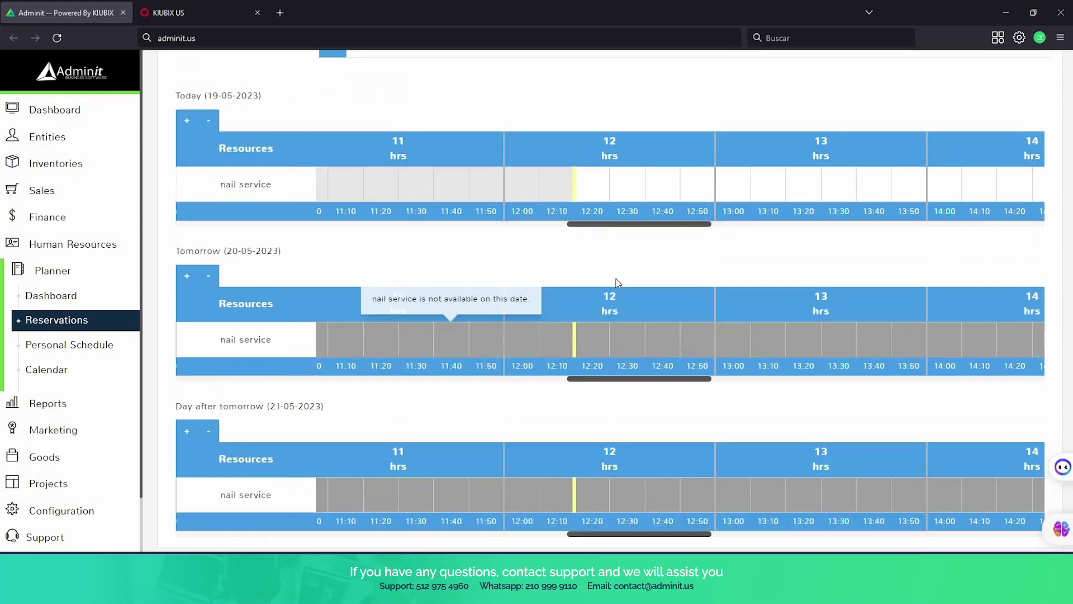
pyautogui.scroll(1, 500, 395)
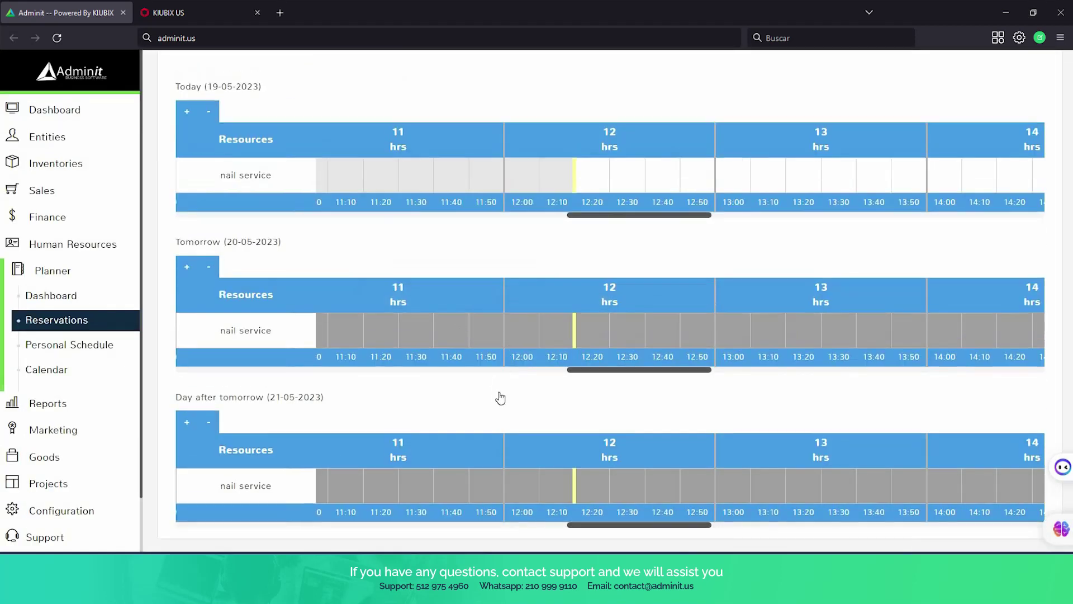
pyautogui.scroll(2, 630, 335)
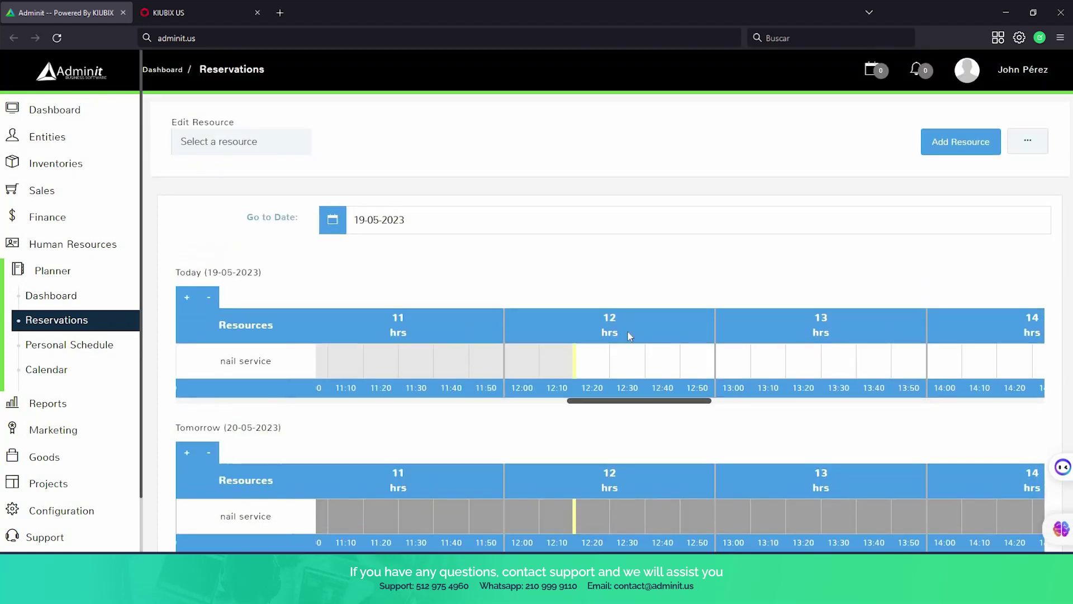
pyautogui.scroll(-2, 605, 294)
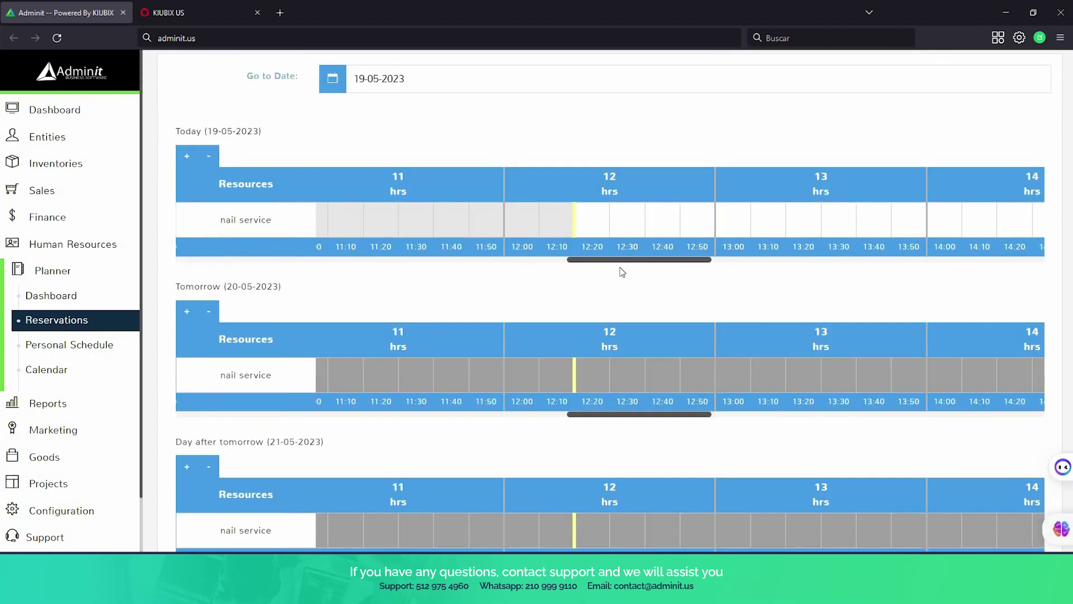
pyautogui.moveTo(705, 263); pyautogui.dragTo(569, 262)
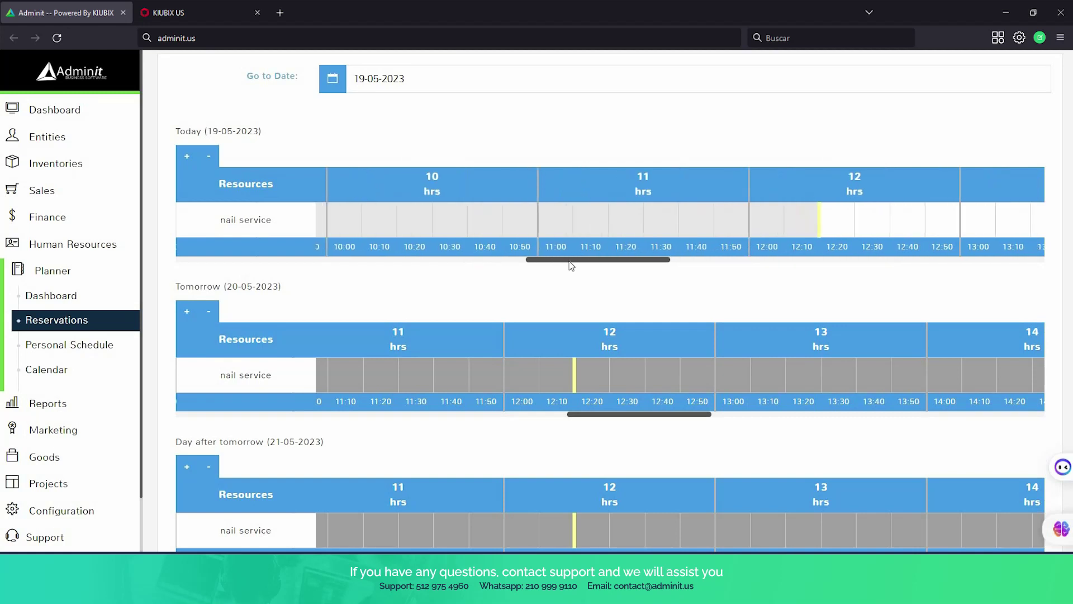
pyautogui.moveTo(554, 229)
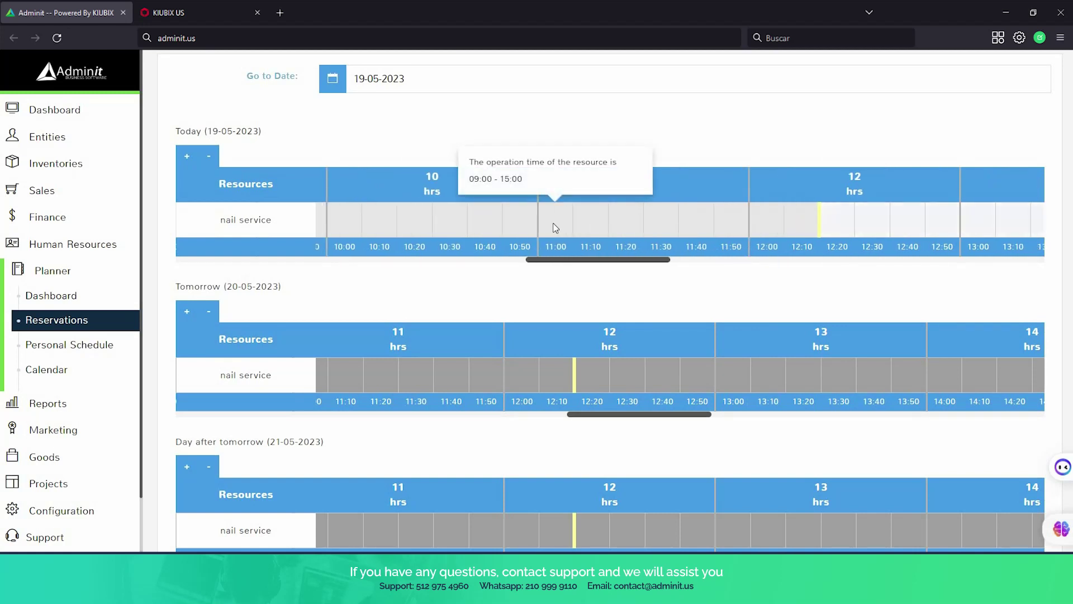
pyautogui.click(554, 228)
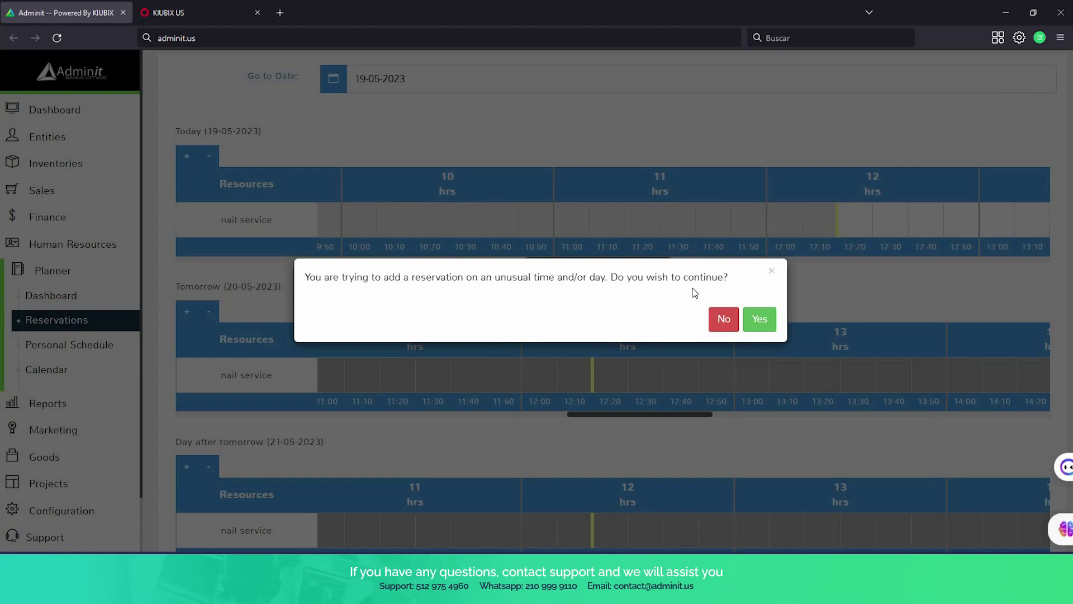
# Decline the unusual-time booking and start a 12:20–13:00 reservation instead.
pyautogui.click(730, 320)
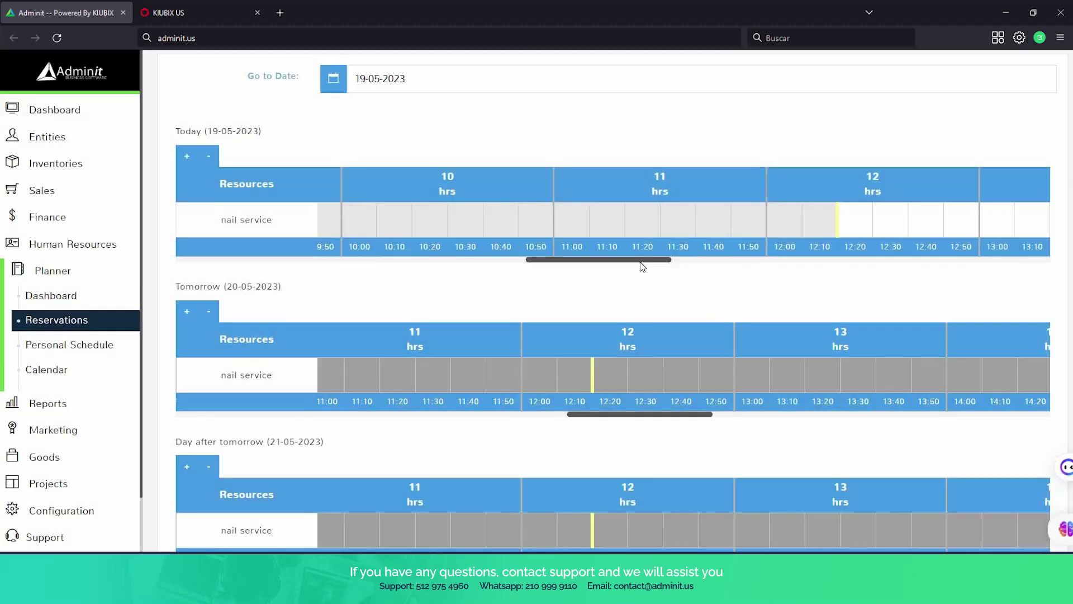
pyautogui.moveTo(640, 262); pyautogui.dragTo(717, 269)
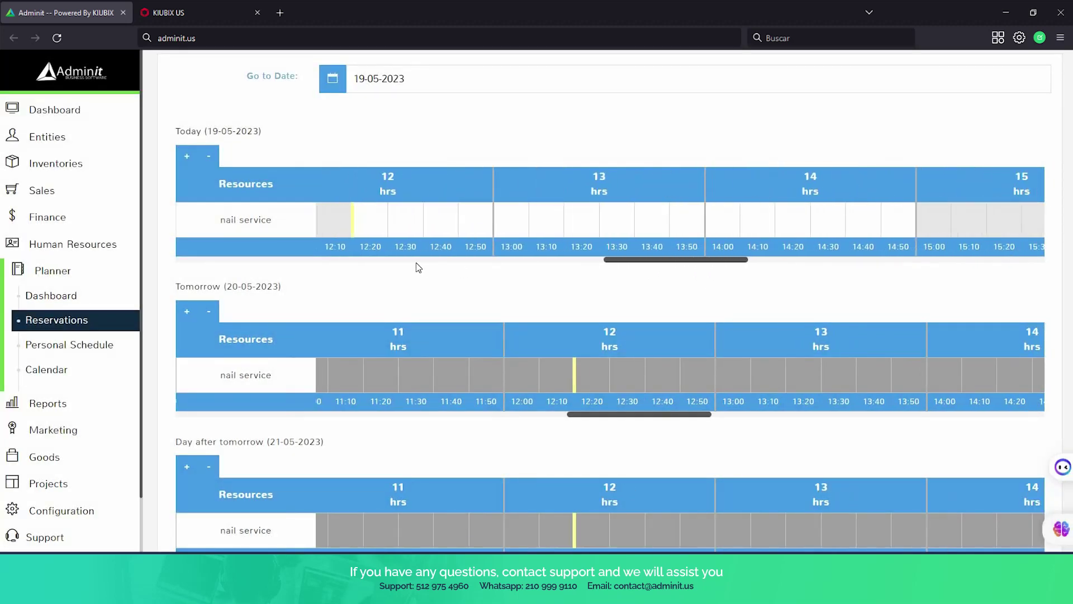
pyautogui.click(370, 229)
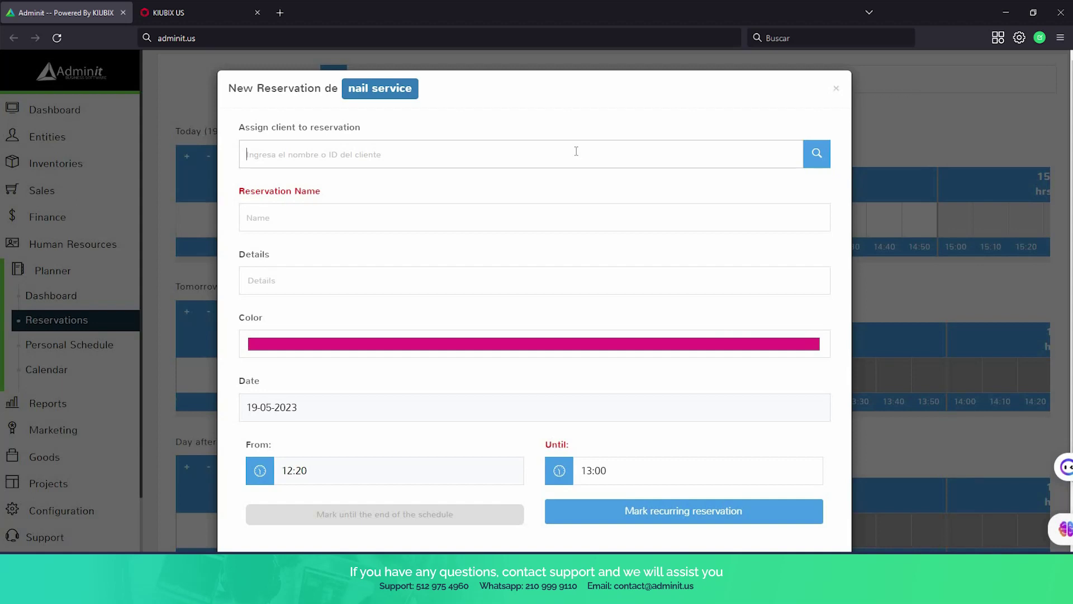
# Pick the client, name the reservation 'manicure', describe it as a monthly manicure, and confirm.
pyautogui.write('Patty')
pyautogui.click(448, 212)
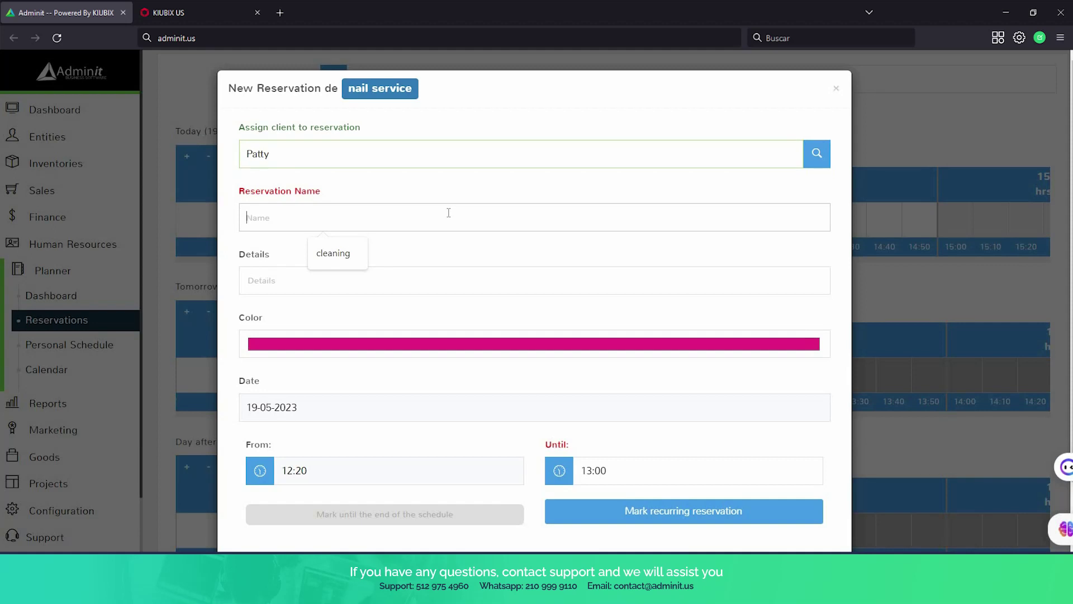
pyautogui.write('maniqu')
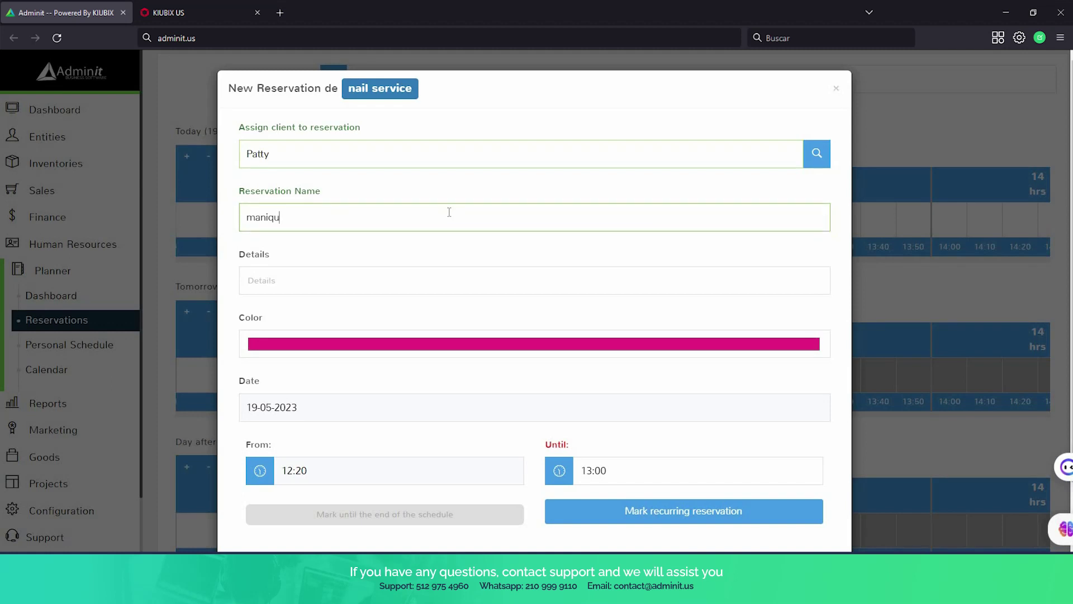
pyautogui.press('BackSpace')
pyautogui.press('BackSpace')
pyautogui.write('cure')
pyautogui.scroll(-2, 452, 212)
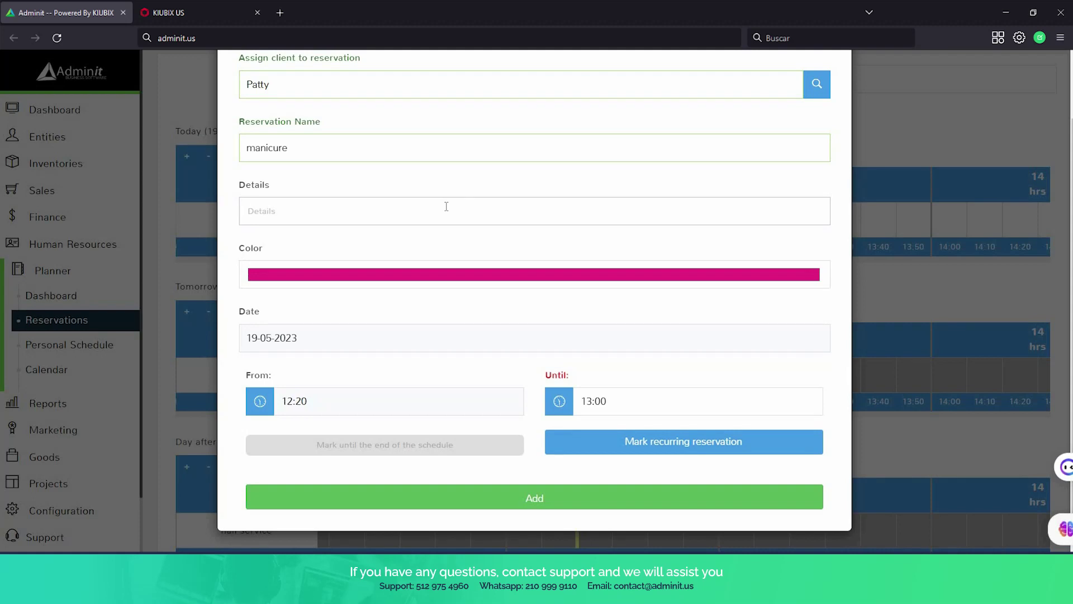
pyautogui.write('monthly manicure for Patty')
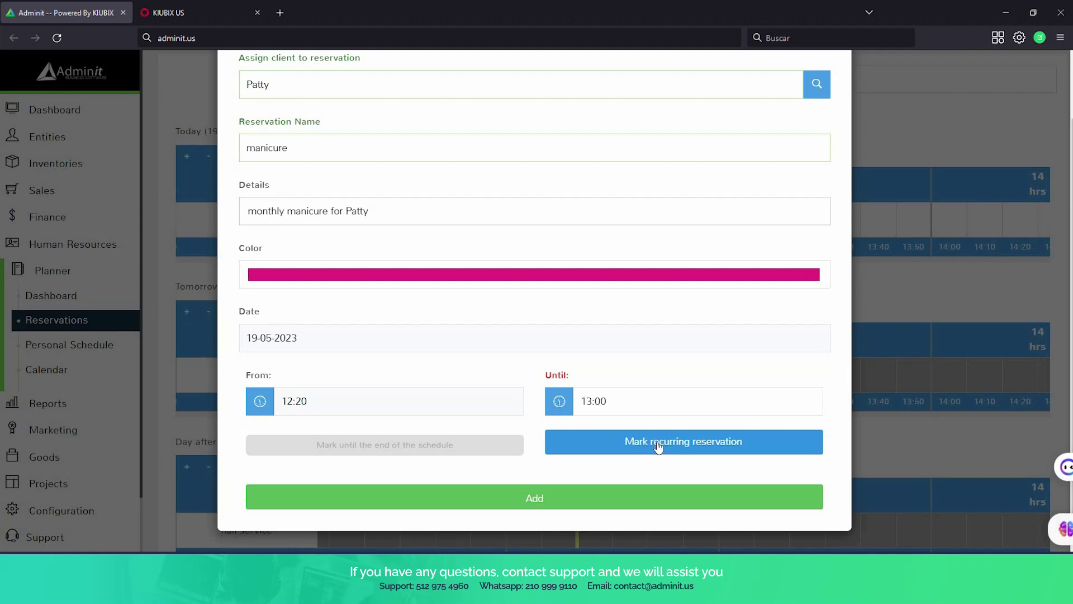
pyautogui.click(625, 506)
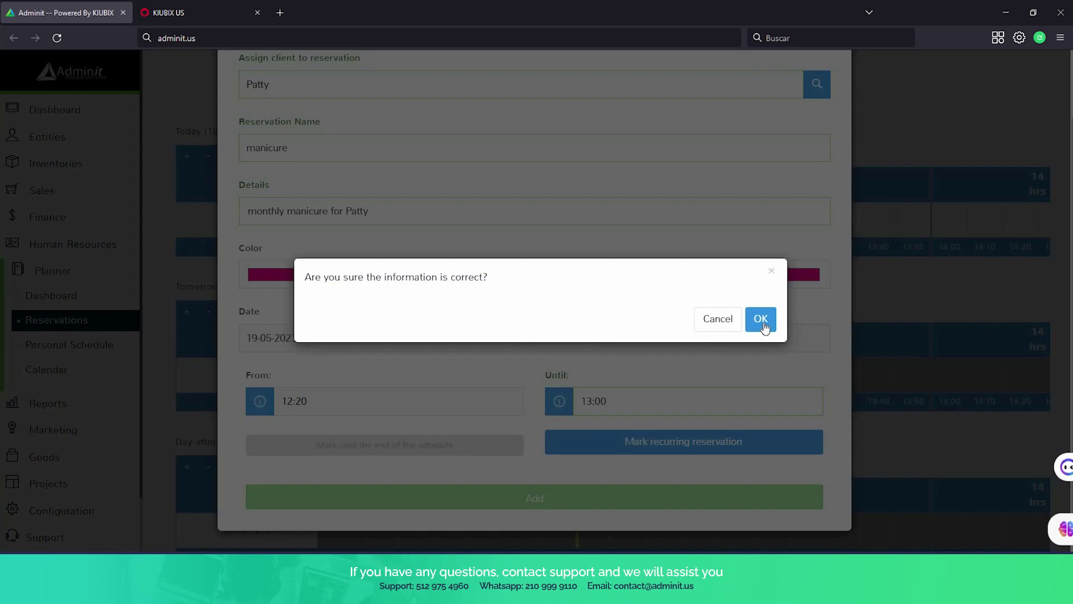
pyautogui.click(761, 320)
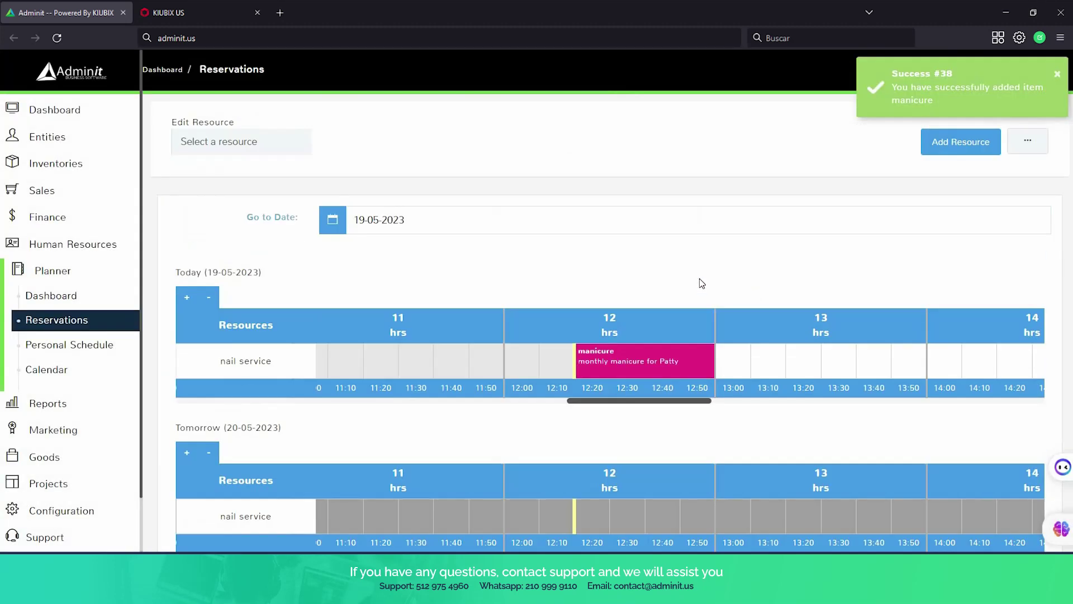
# Open today's 12:20–13:00 manicure booking to review its details, then close it.
pyautogui.scroll(-2, 540, 282)
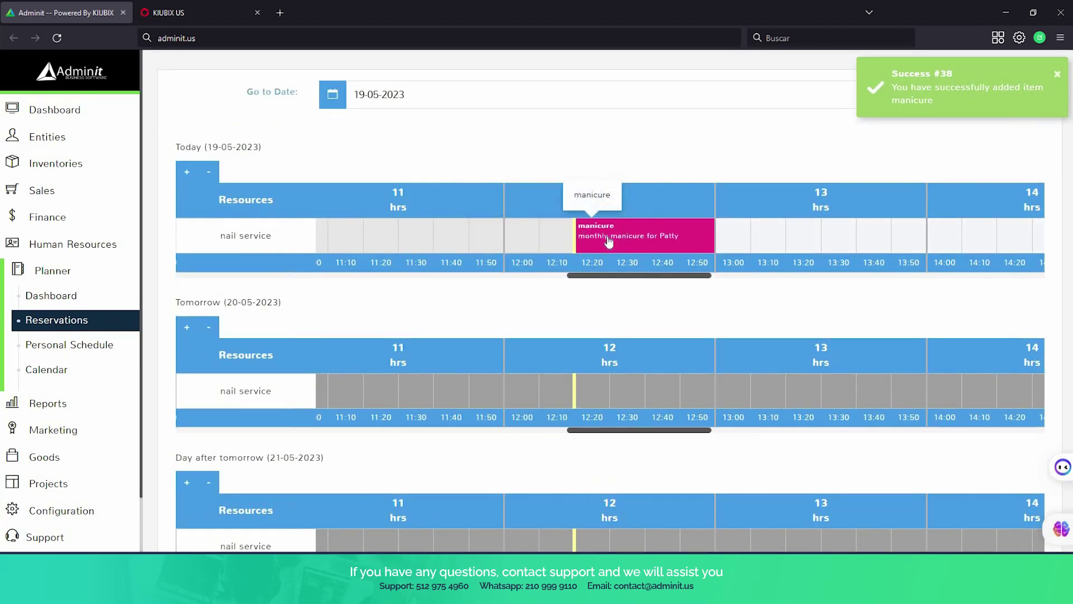
pyautogui.click(643, 249)
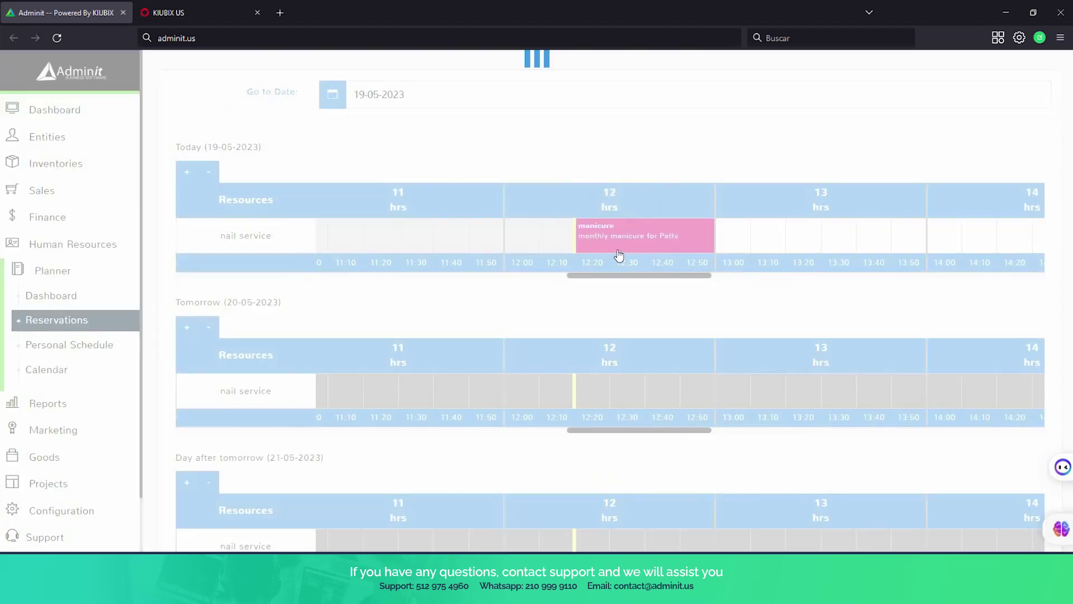
pyautogui.scroll(-1, 618, 241)
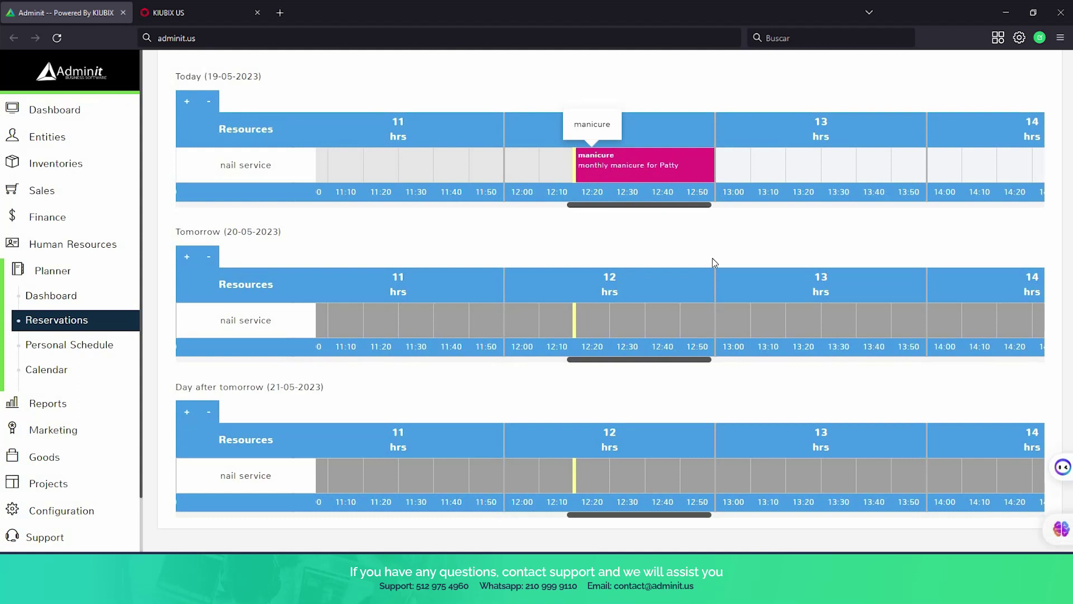
pyautogui.click(623, 164)
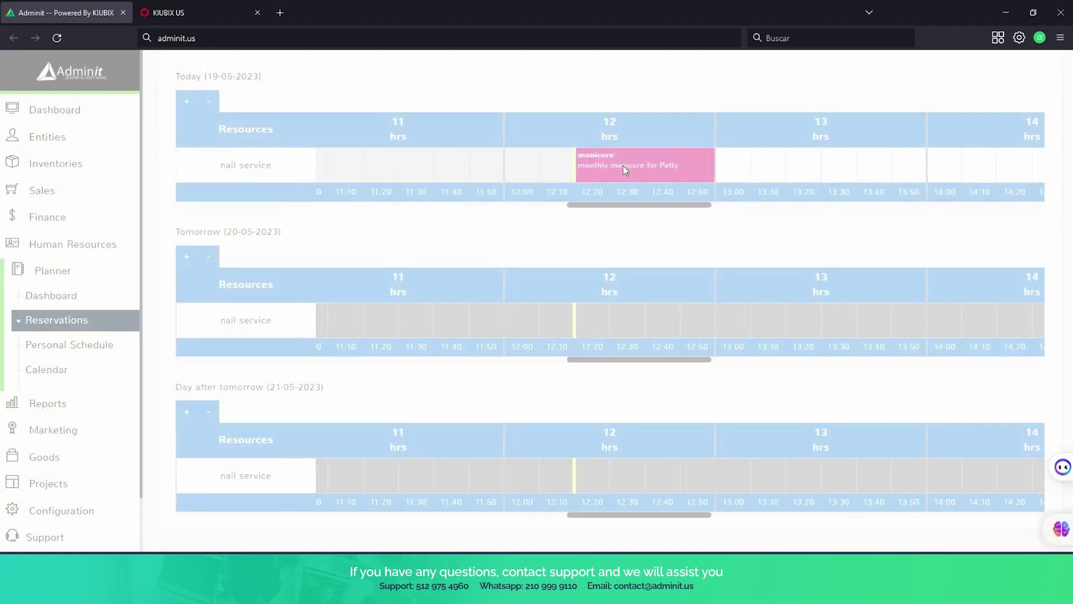
pyautogui.scroll(-2, 632, 279)
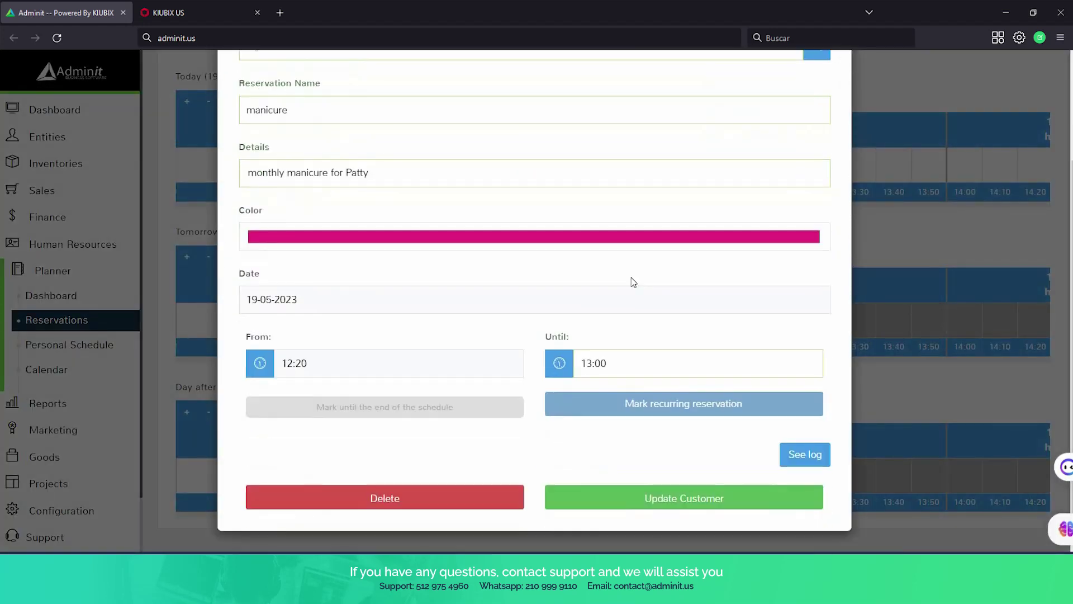
pyautogui.scroll(2, 631, 278)
pyautogui.scroll(-2, 658, 242)
pyautogui.scroll(3, 659, 242)
pyautogui.click(833, 94)
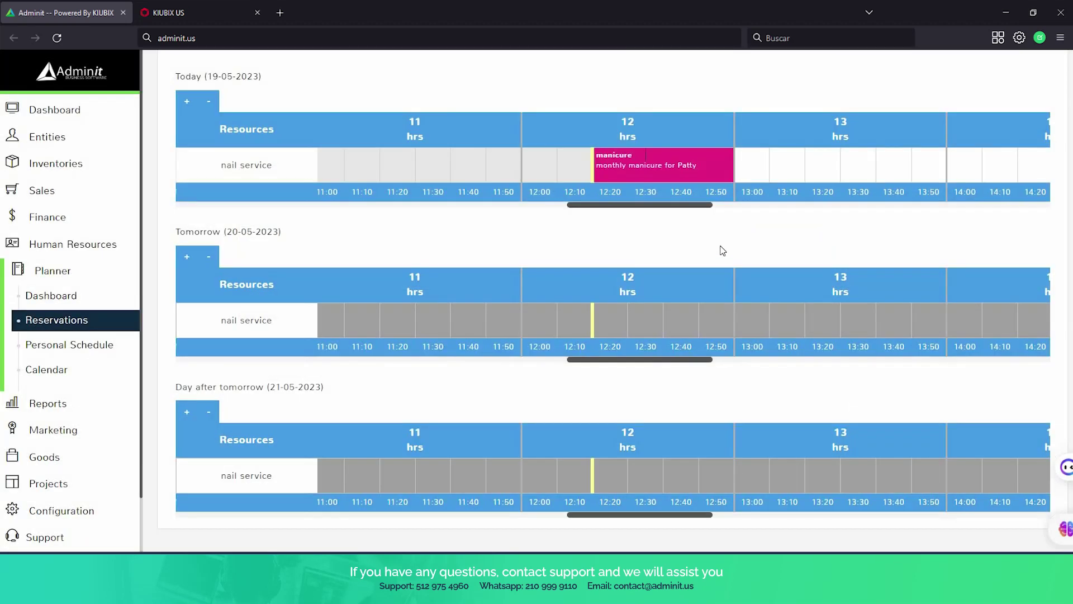
# Scroll the Reservations planner, where nail service is unavailable on 20 and 21 May 2023.
pyautogui.scroll(-2, 721, 248)
pyautogui.scroll(5, 722, 252)
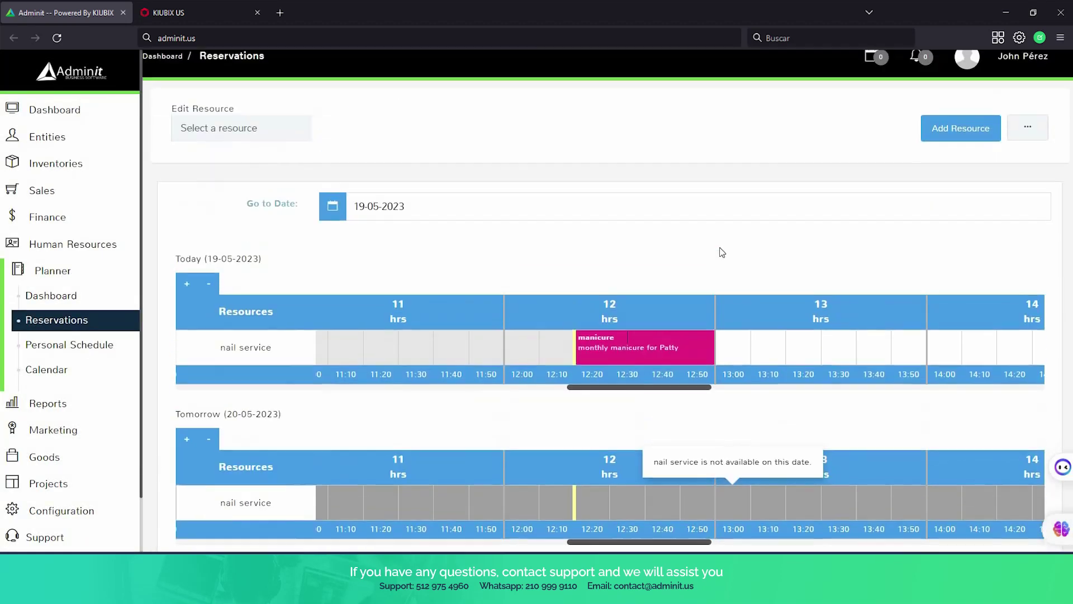
pyautogui.scroll(-3, 722, 252)
pyautogui.scroll(-1, 671, 296)
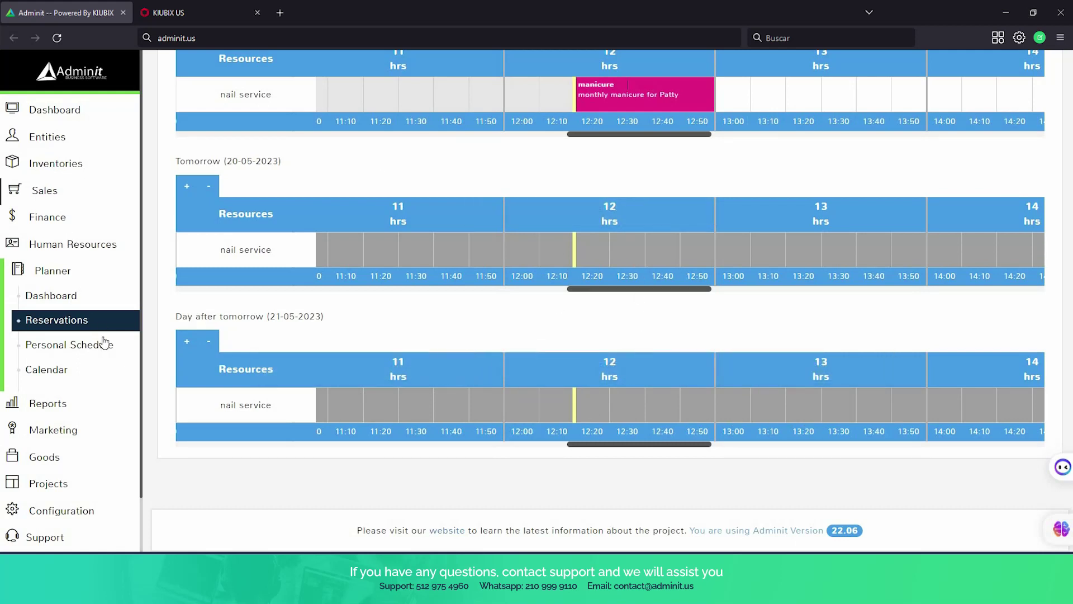
pyautogui.scroll(5, 398, 334)
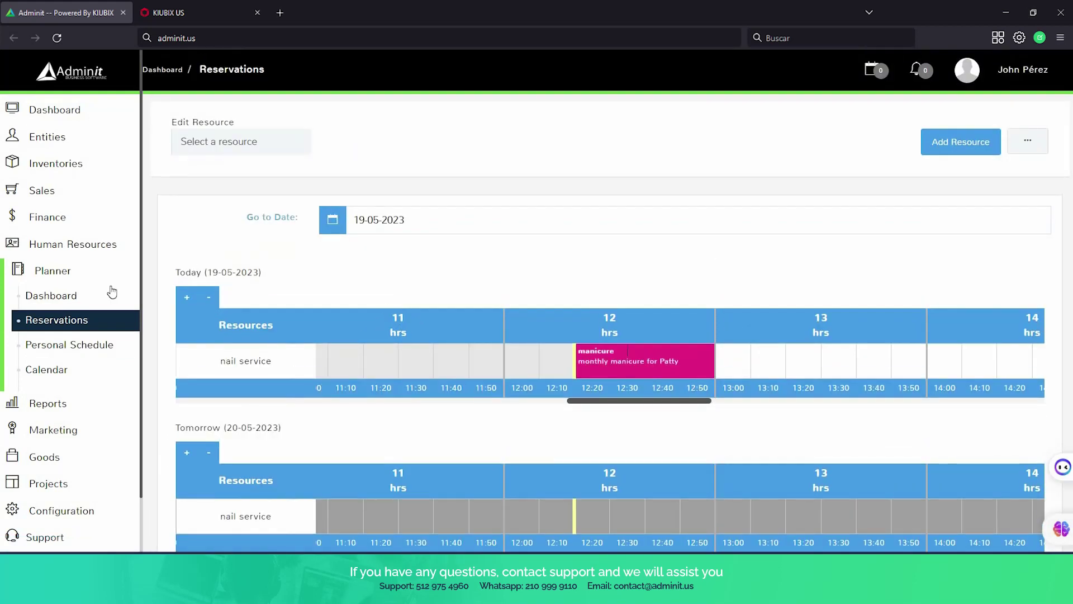
# Review the reservations dashboard counts, today's manicure card and per-resource charts, then open Personal Schedule.
pyautogui.click(44, 298)
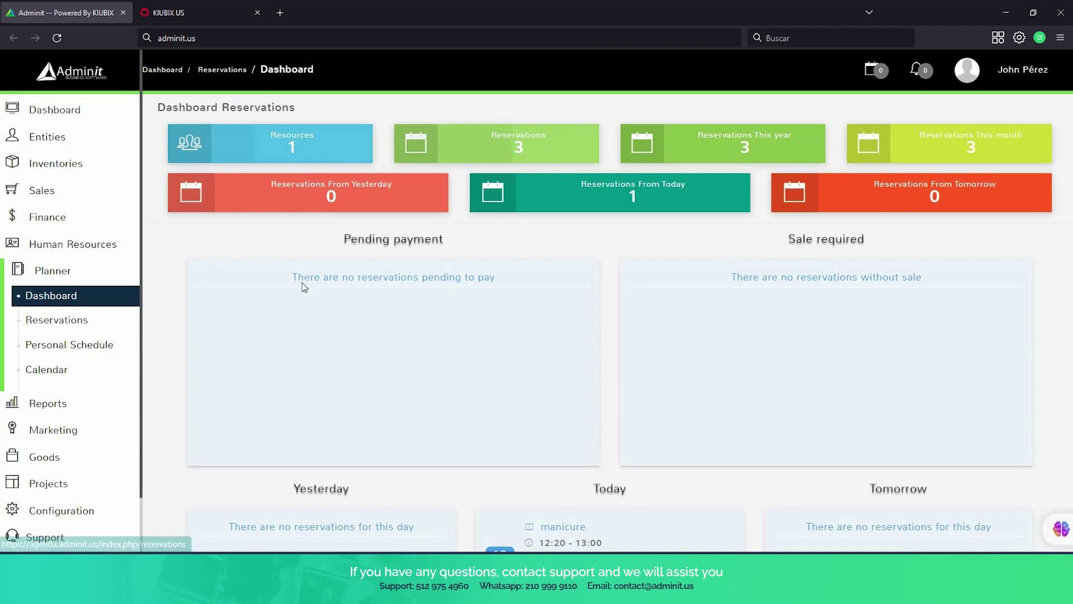
pyautogui.click(62, 370)
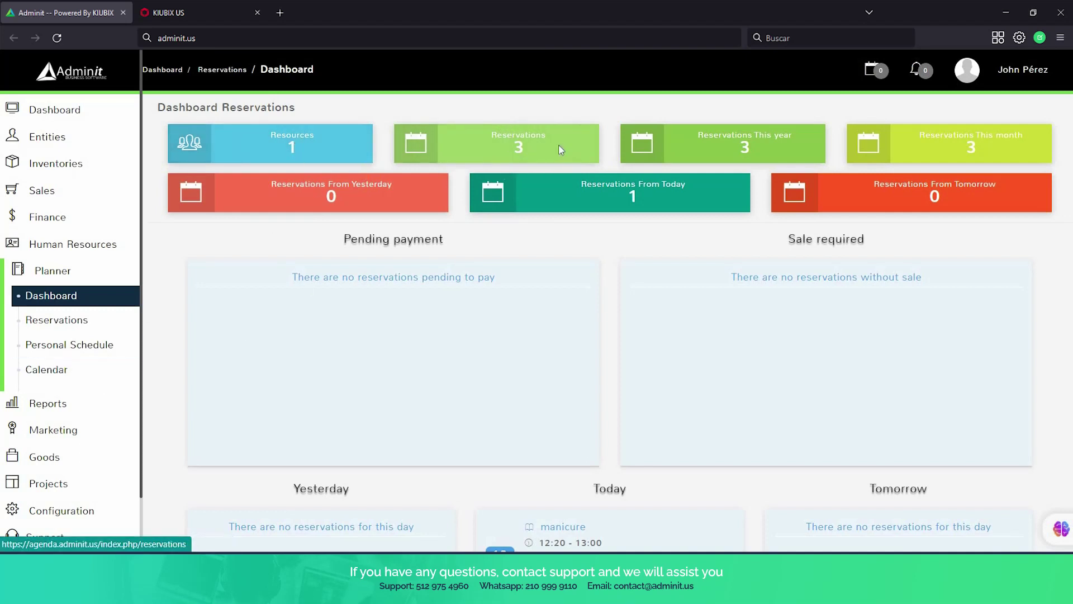
pyautogui.scroll(-7, 404, 307)
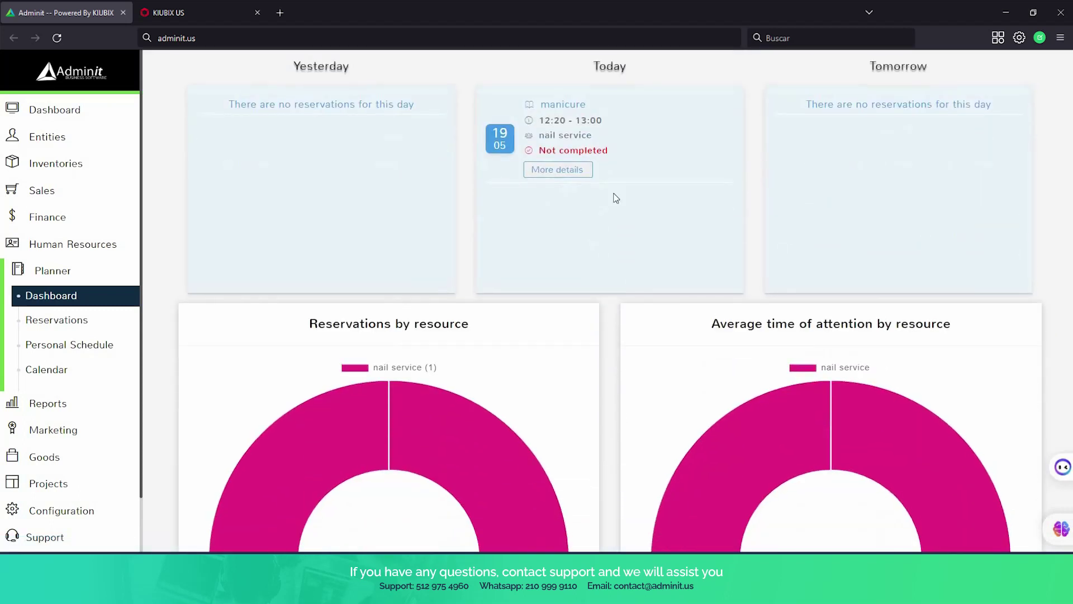
pyautogui.scroll(1, 613, 197)
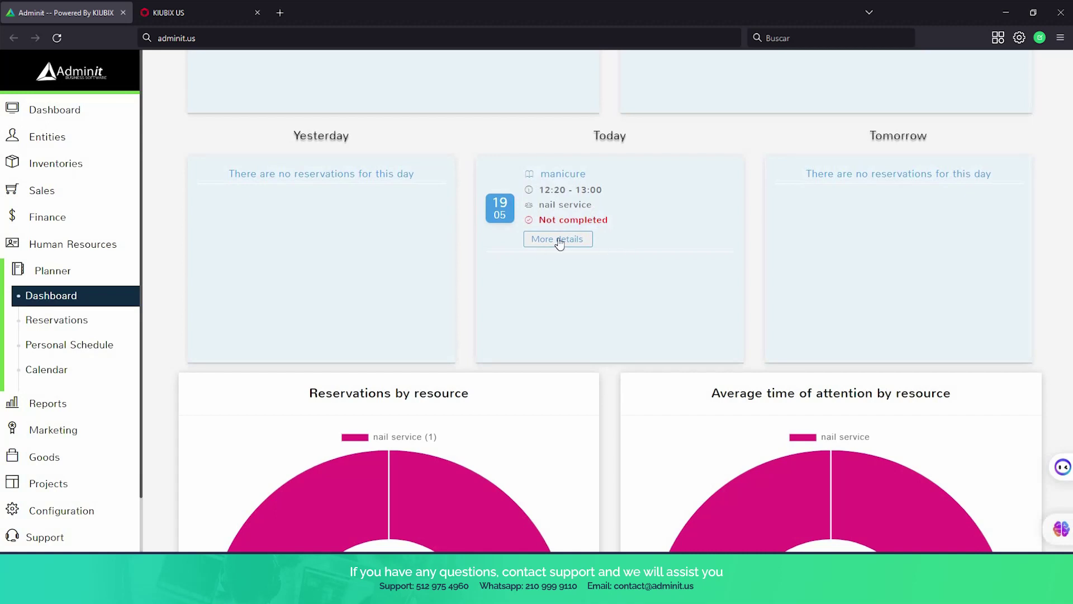
pyautogui.scroll(-9, 556, 239)
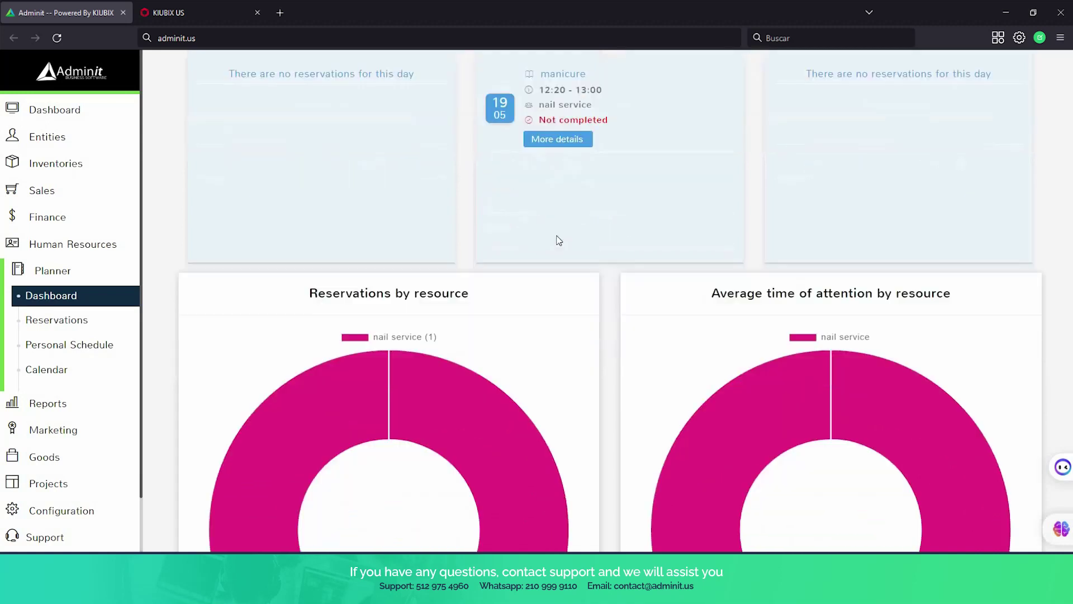
pyautogui.scroll(-5, 554, 238)
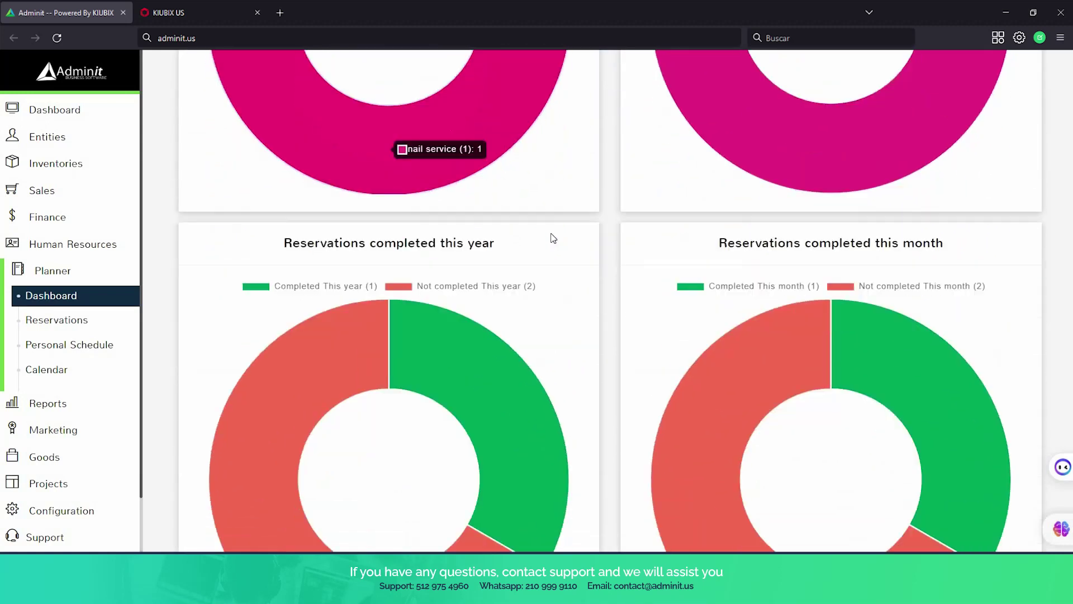
pyautogui.scroll(5, 553, 238)
pyautogui.scroll(4, 551, 234)
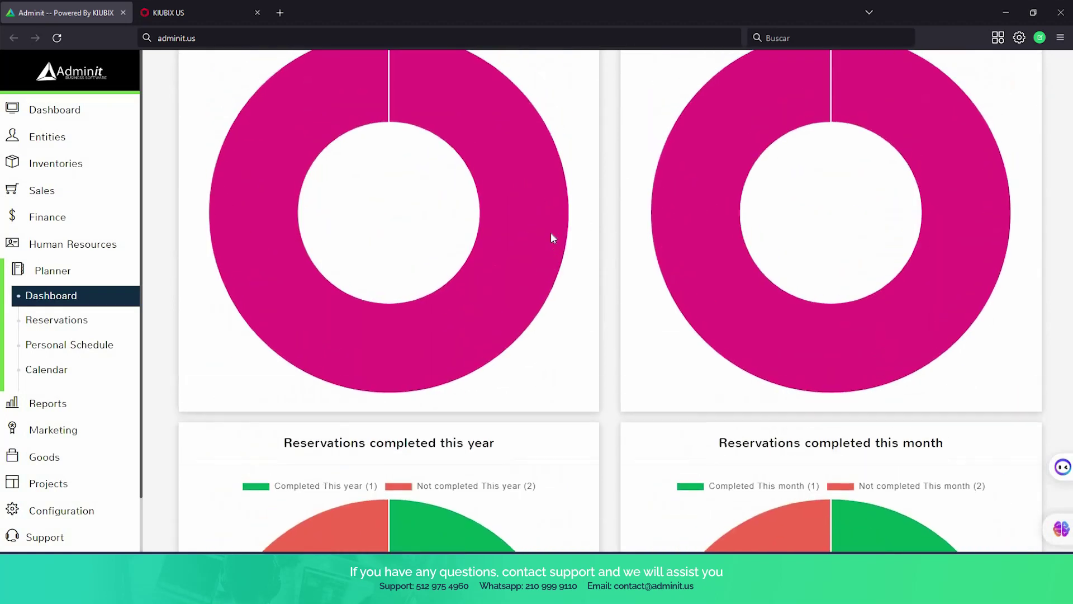
pyautogui.scroll(-4, 546, 244)
pyautogui.scroll(-6, 545, 246)
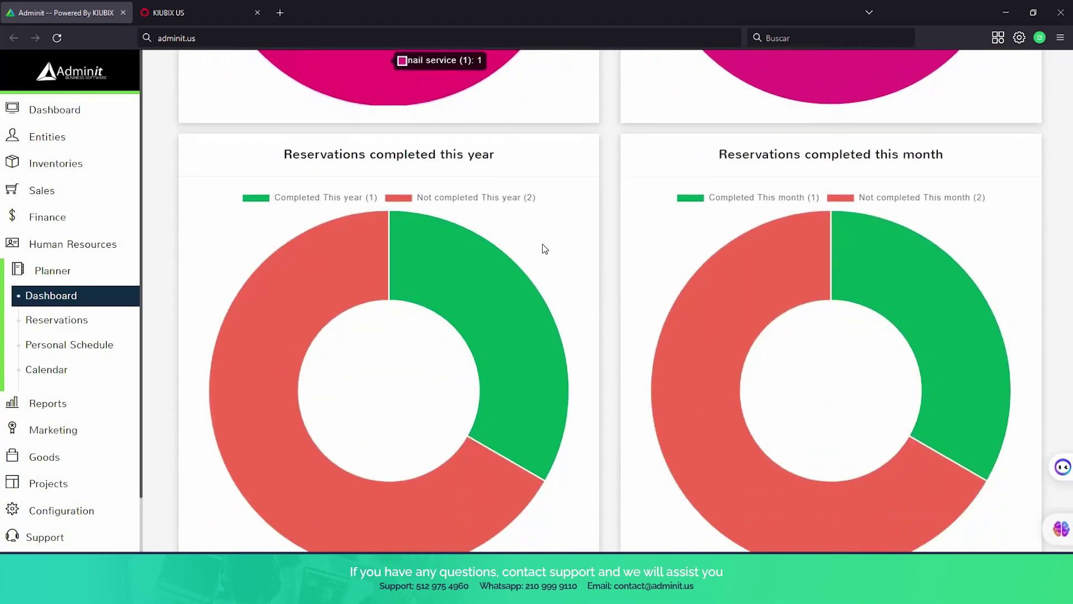
pyautogui.scroll(9, 542, 244)
pyautogui.scroll(8, 541, 246)
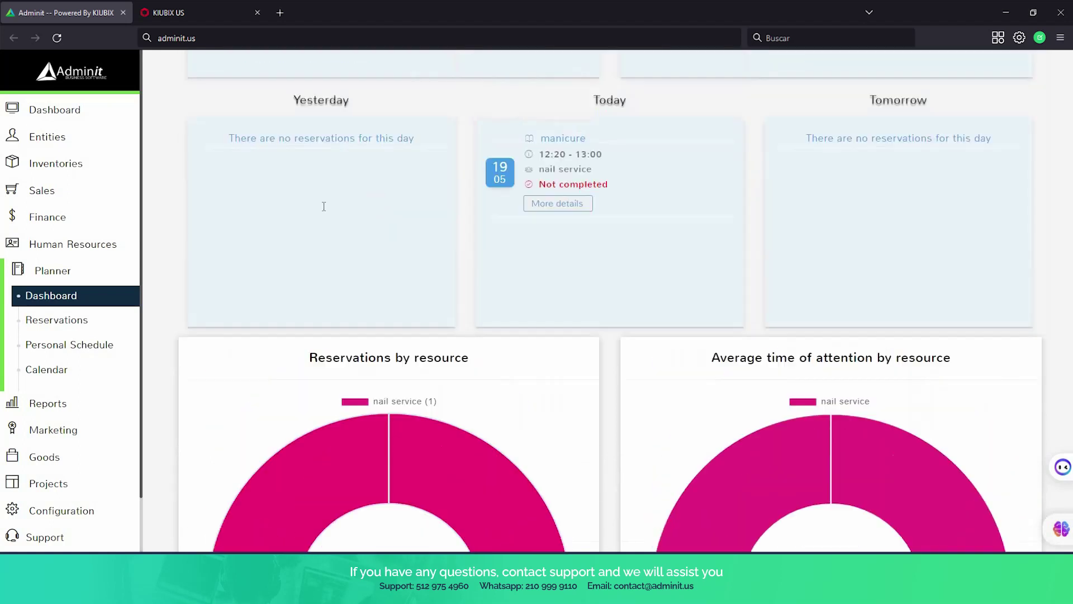
pyautogui.click(95, 346)
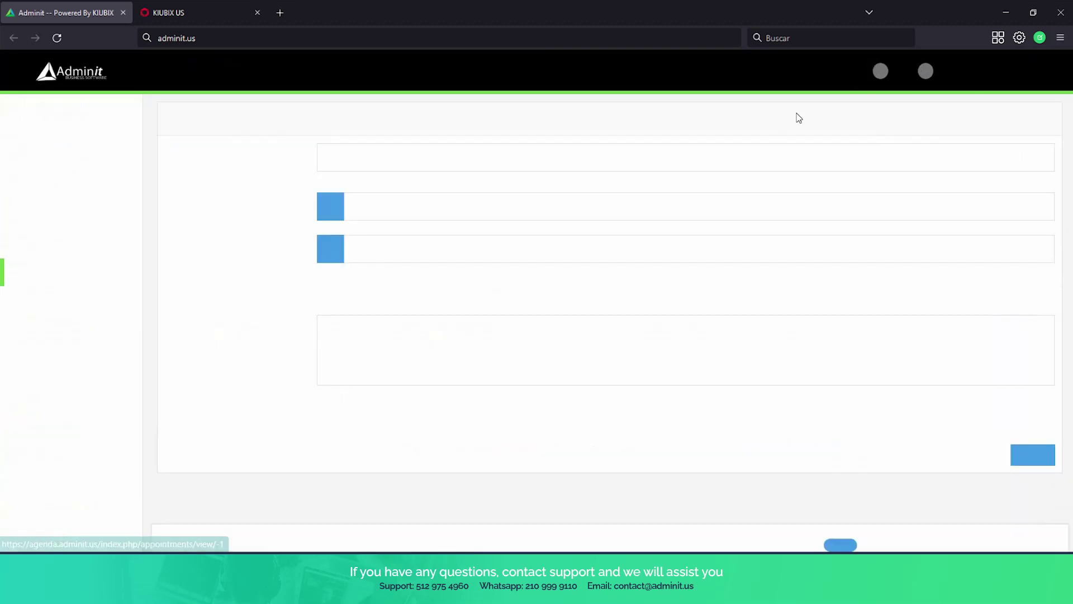
# Enter subject 'nail supply coming in' and set both start and end dates to 25 May 2023.
pyautogui.click(398, 156)
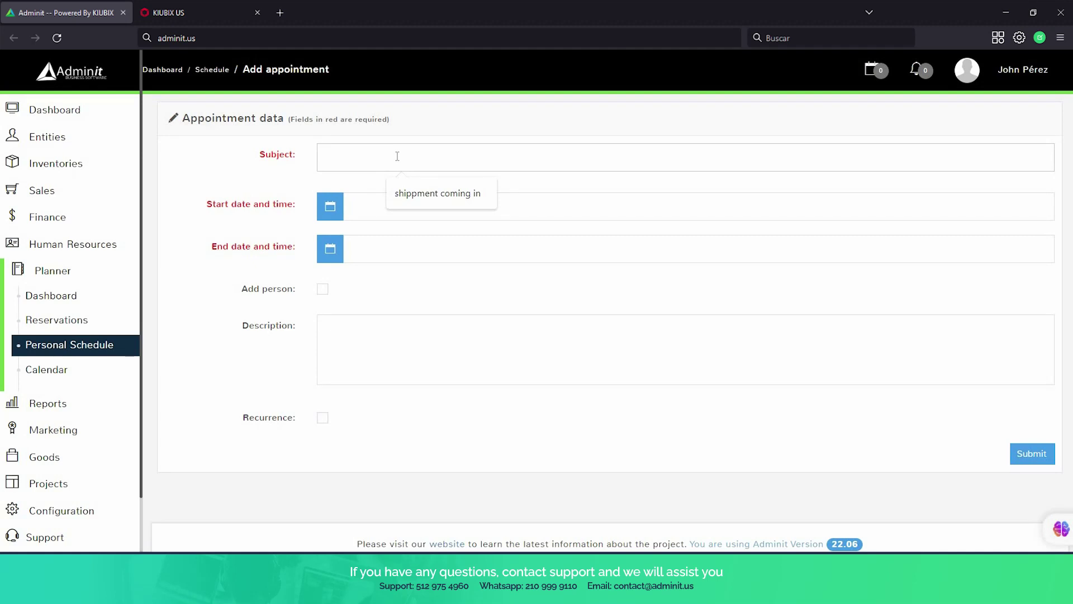
pyautogui.write('nail supply com')
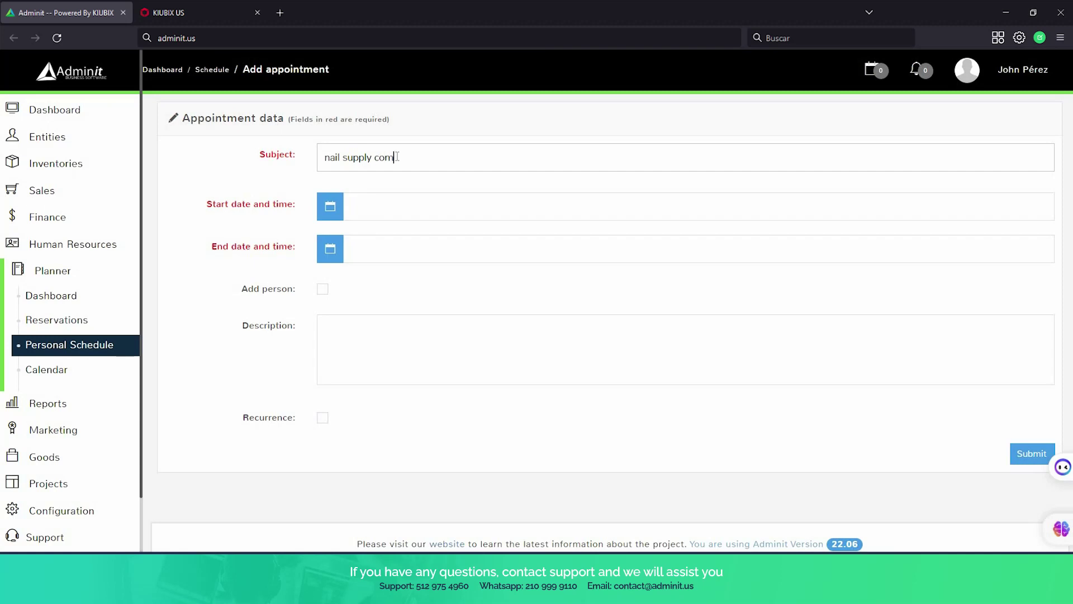
pyautogui.write('ing in')
pyautogui.click(397, 206)
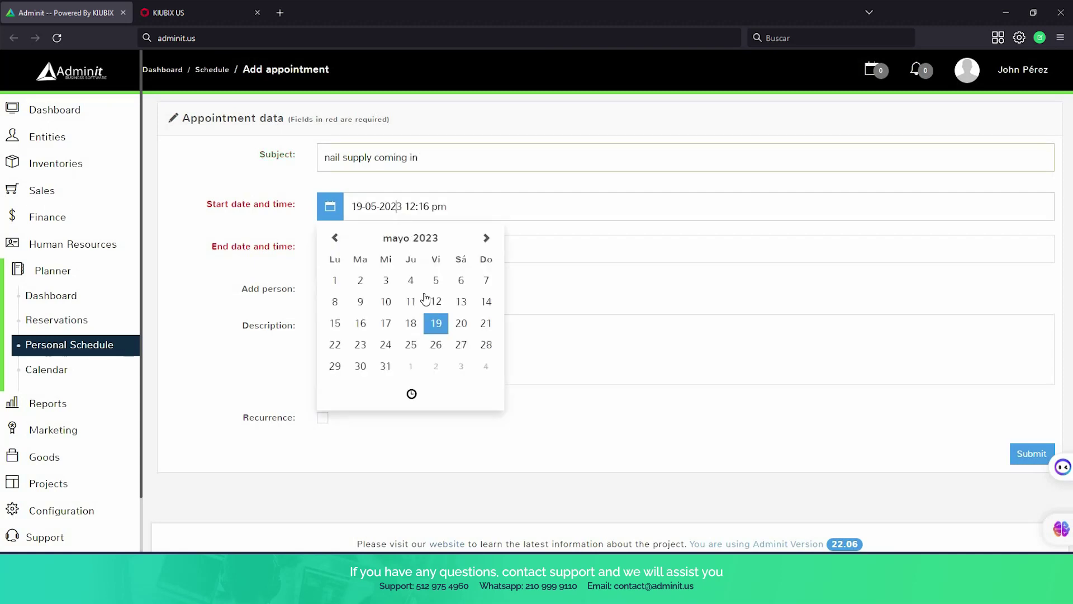
pyautogui.click(410, 345)
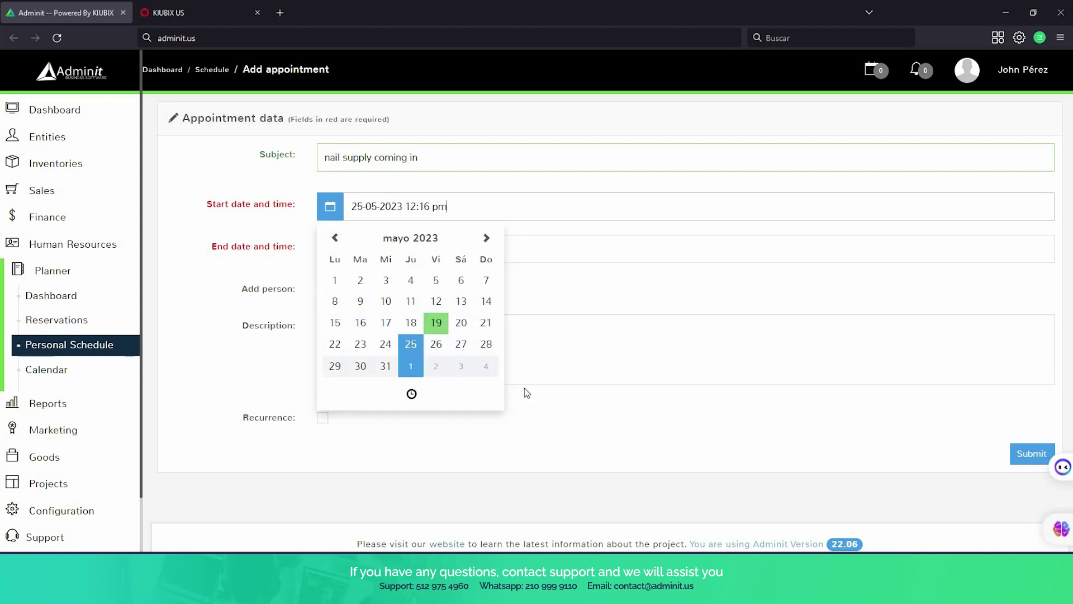
pyautogui.click(352, 242)
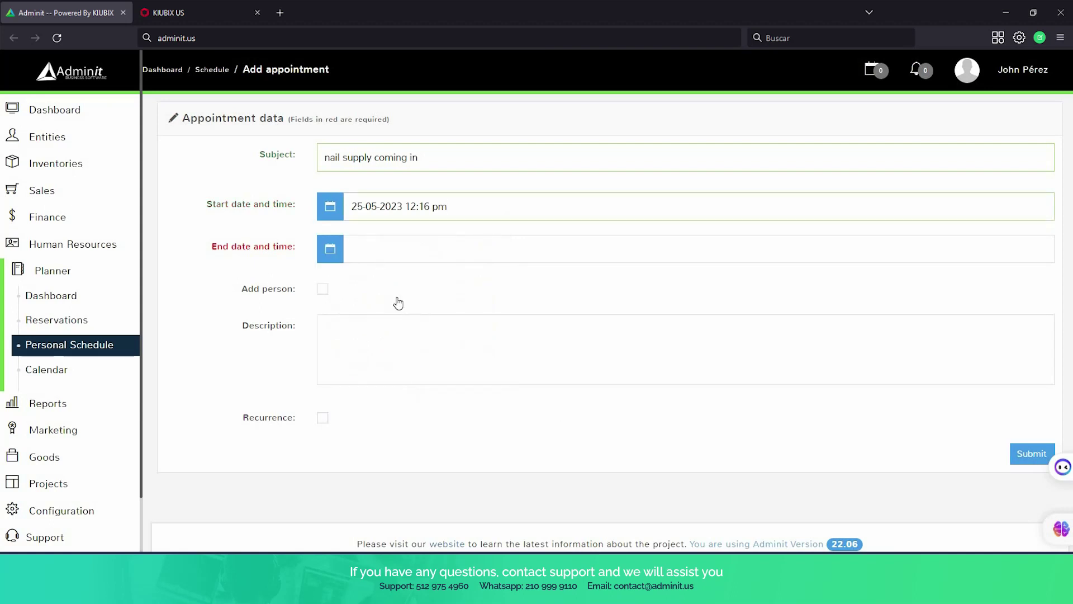
pyautogui.click(410, 385)
pyautogui.click(537, 414)
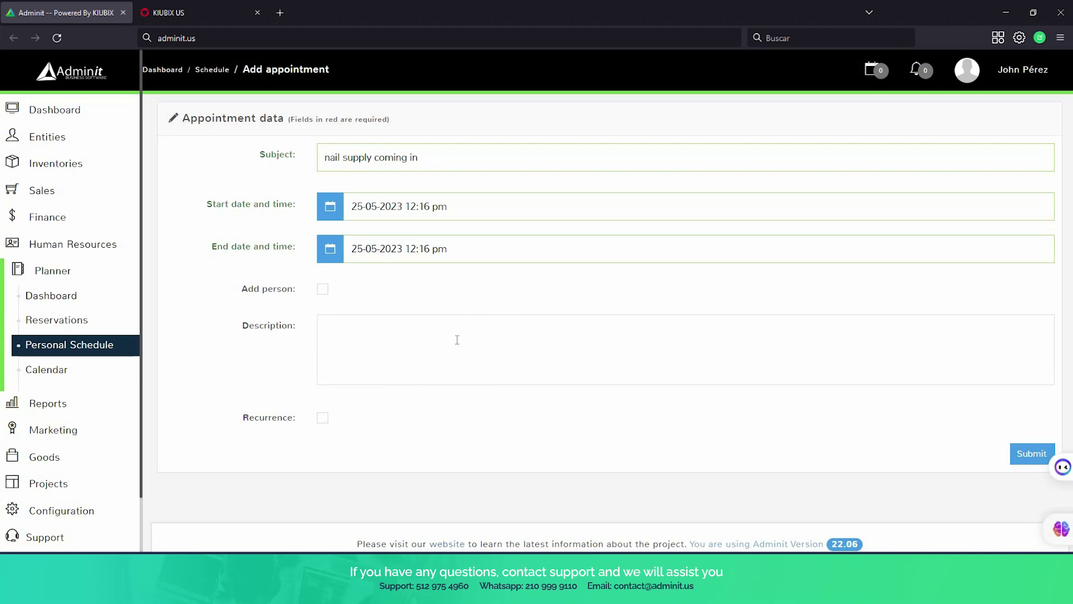
# Add the description 'Nail polish provider will come' and submit the appointment.
pyautogui.scroll(-1, 443, 335)
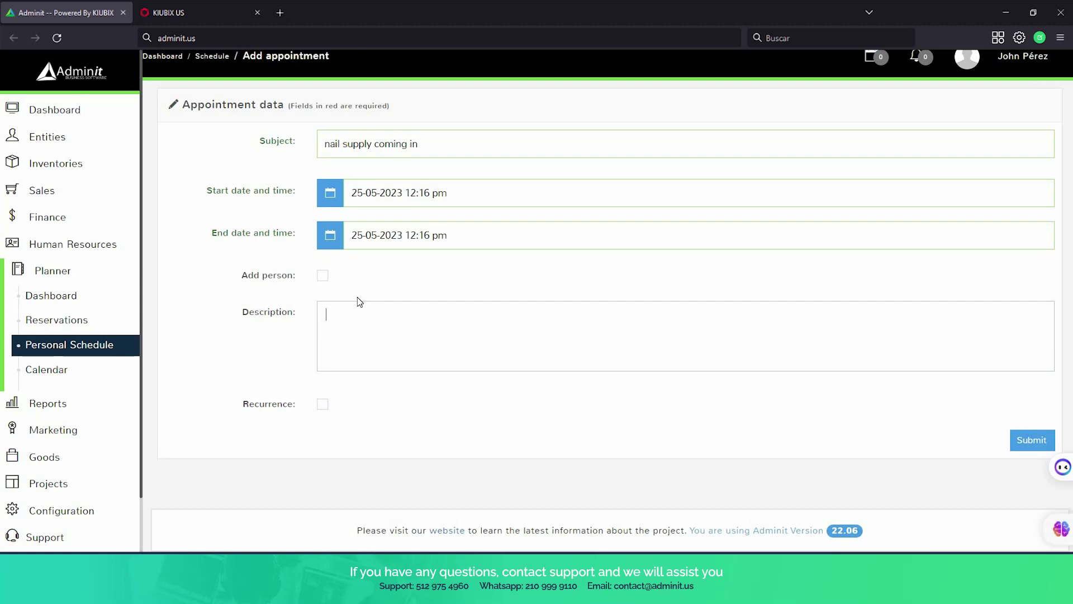
pyautogui.write('l polish provider will ome')
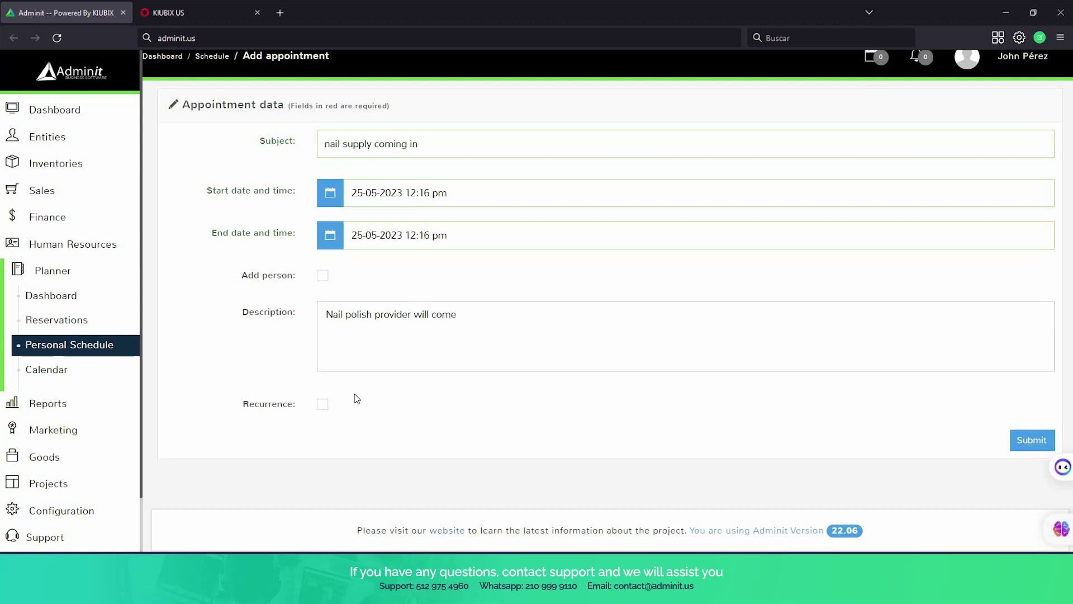
pyautogui.click(1031, 439)
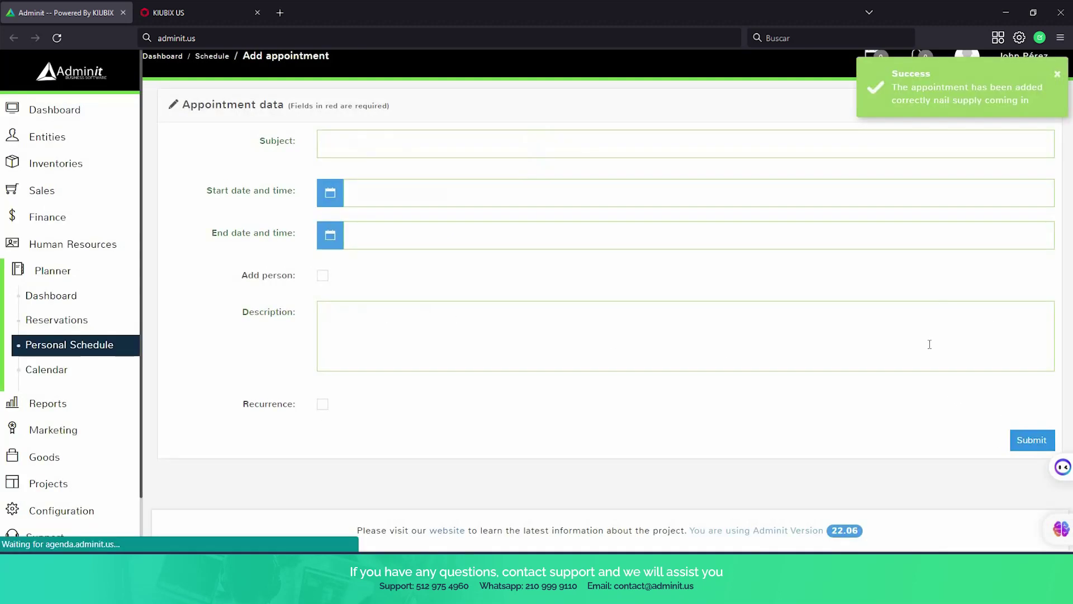
# Check the Personal Schedule list, then browse the May 2023 month calendar showing the 25th's nail supply entry.
pyautogui.click(29, 343)
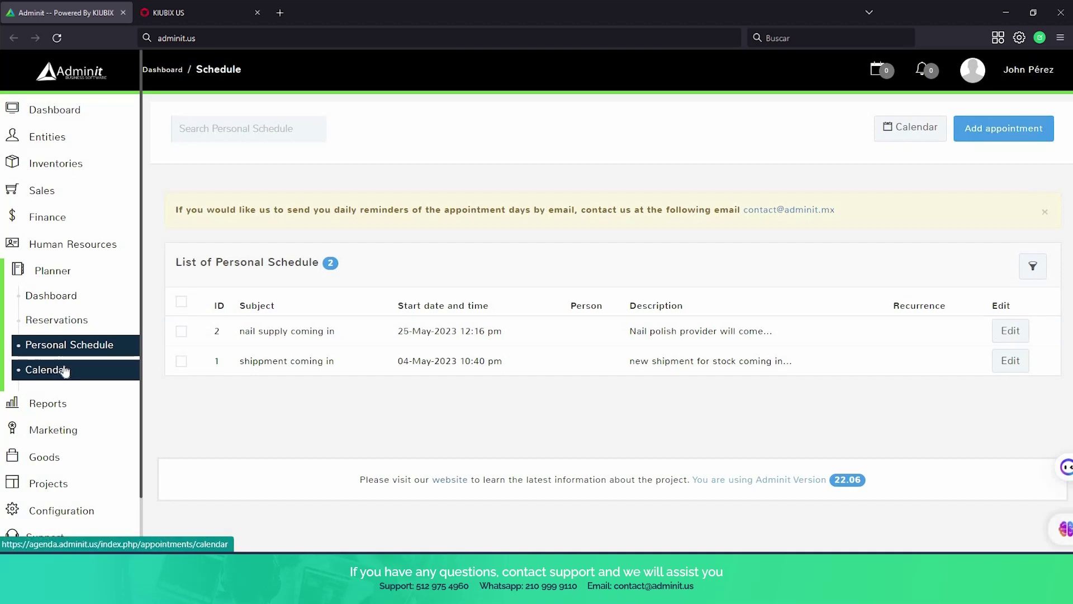
pyautogui.click(65, 372)
pyautogui.scroll(-1, 263, 335)
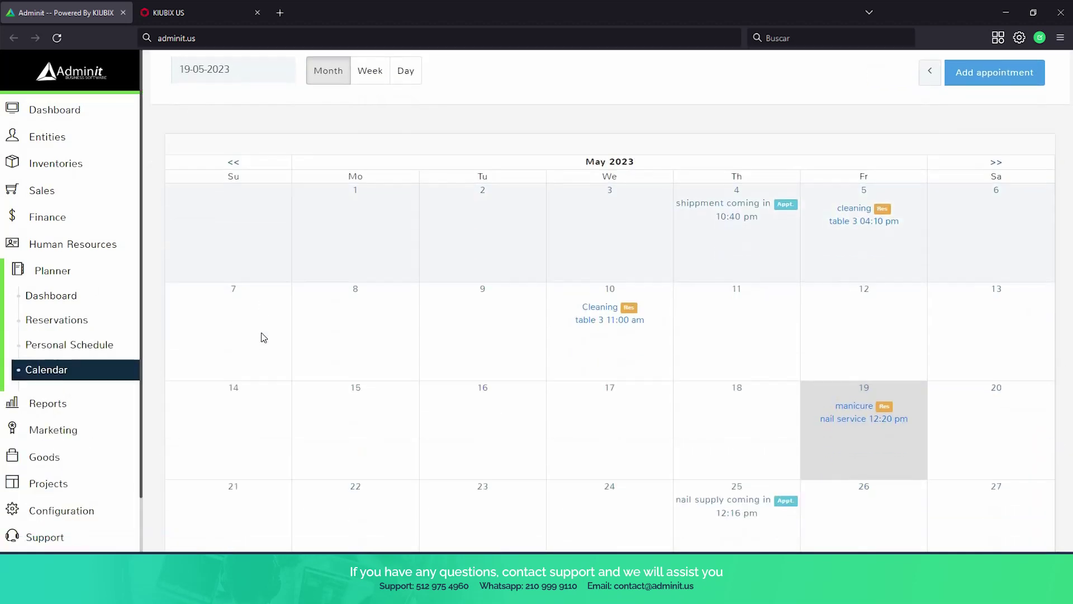
pyautogui.scroll(-1, 263, 338)
pyautogui.scroll(-1, 546, 221)
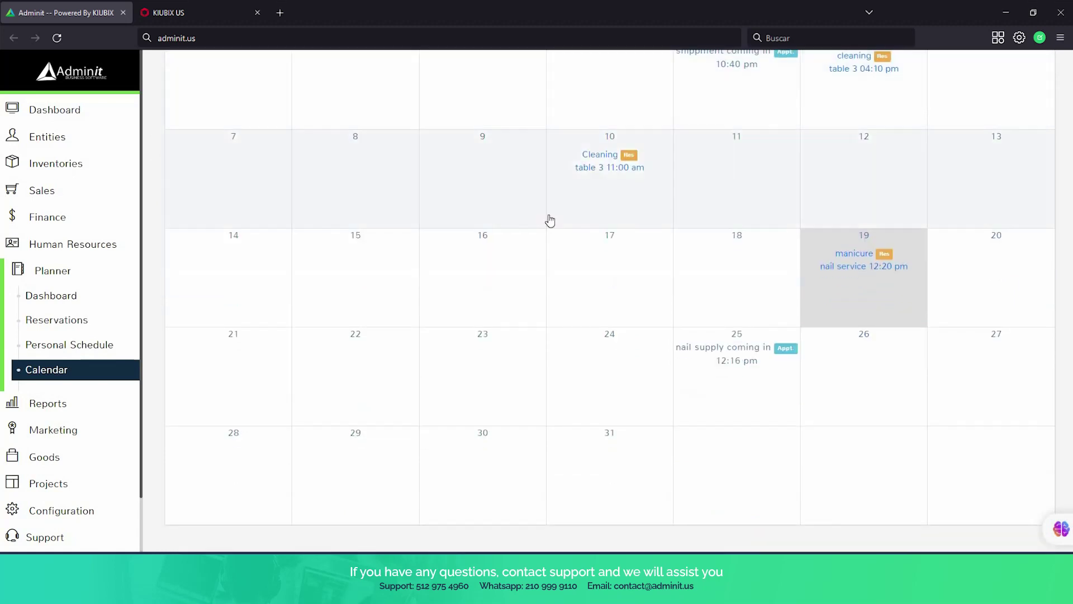
pyautogui.scroll(1, 730, 185)
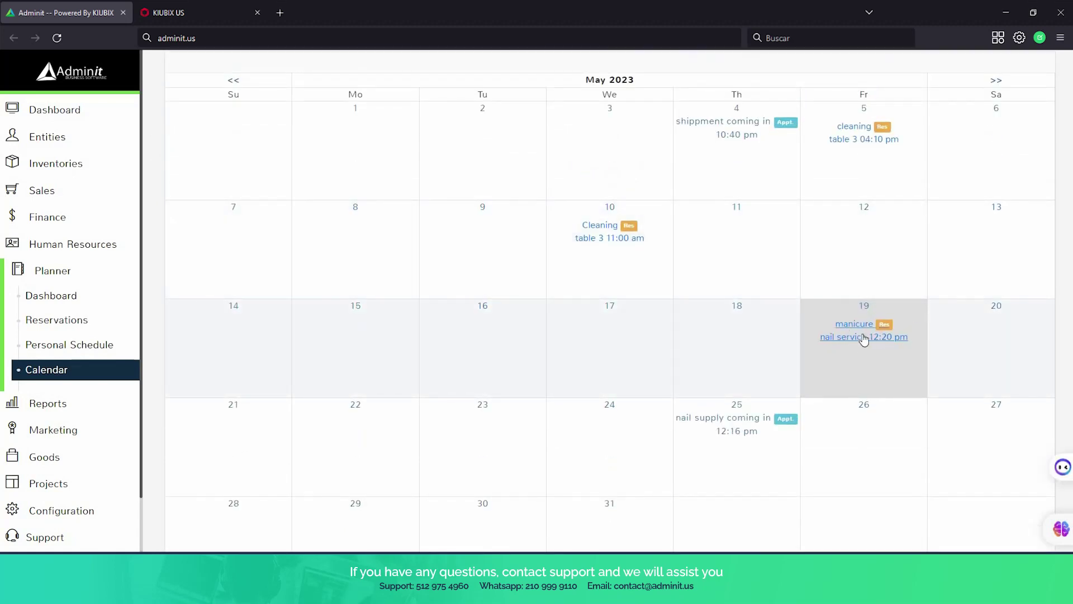
pyautogui.scroll(-1, 735, 366)
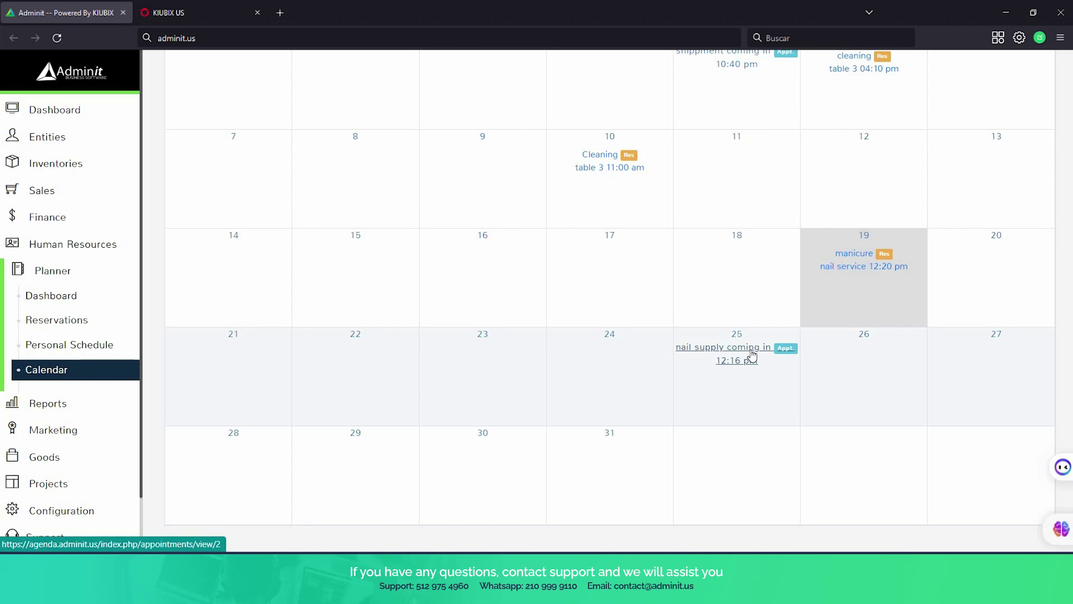
pyautogui.scroll(3, 517, 268)
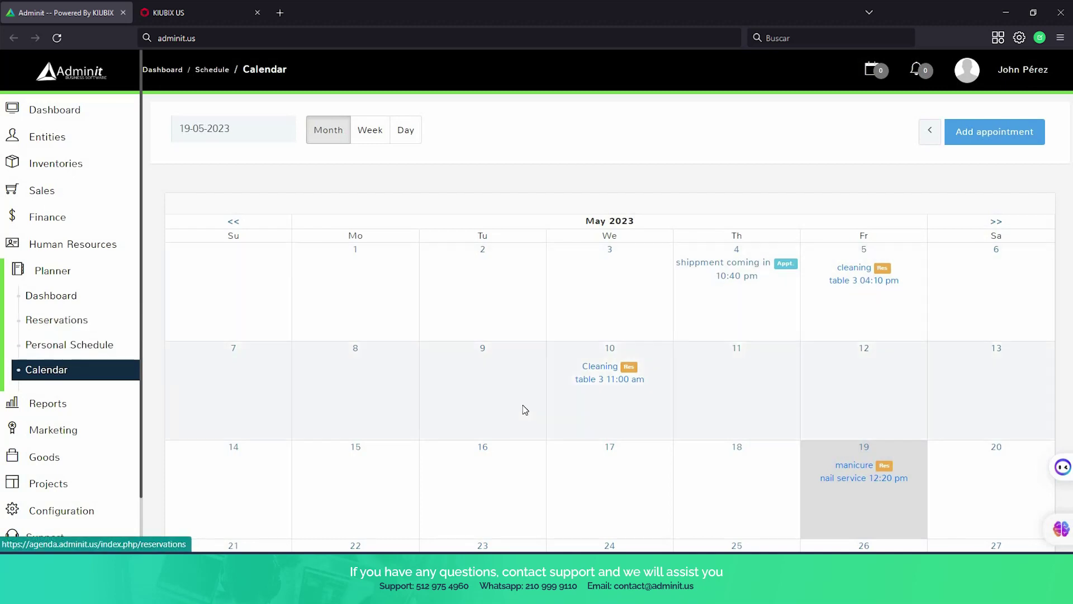
pyautogui.scroll(-3, 525, 406)
# Log back in with the filled-in credentials to reach the Dashboard.
pyautogui.scroll(3, 525, 407)
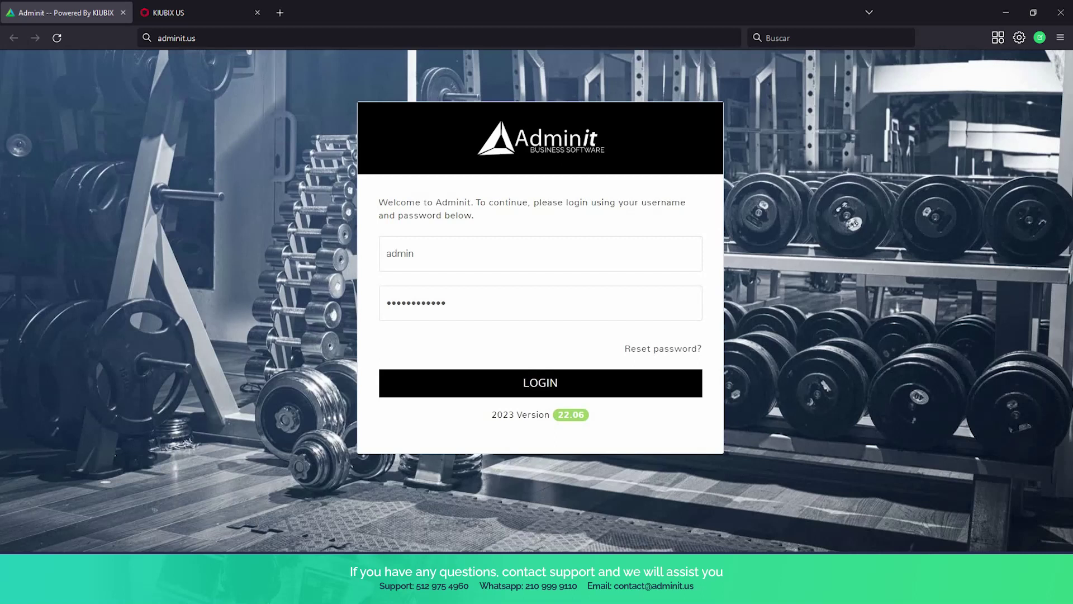
pyautogui.press('Return')
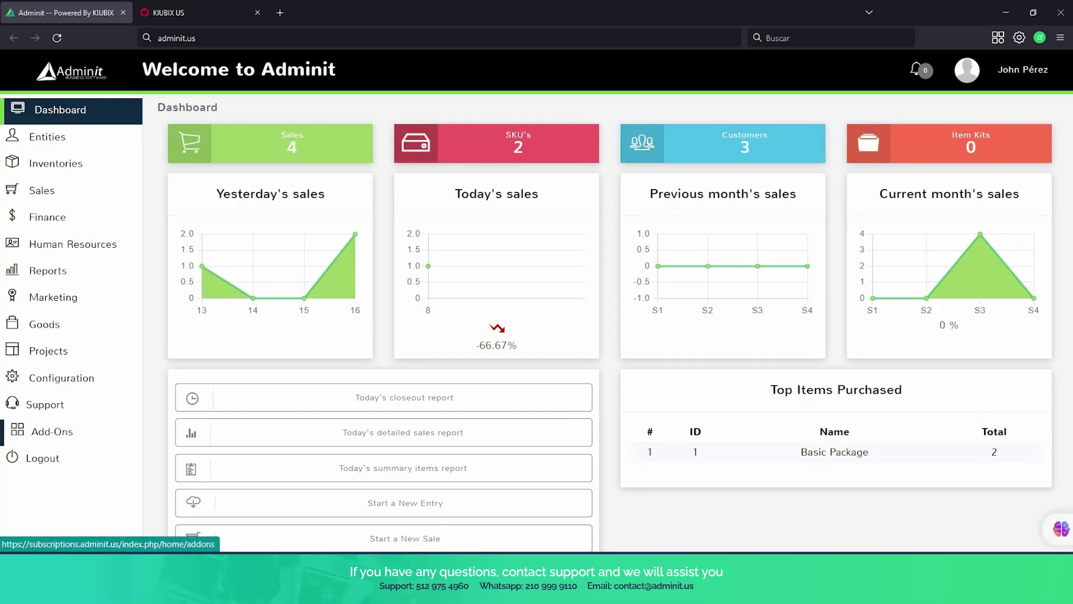
# View the Add-Ons page, then expand the Inventories section in the sidebar.
pyautogui.click(52, 431)
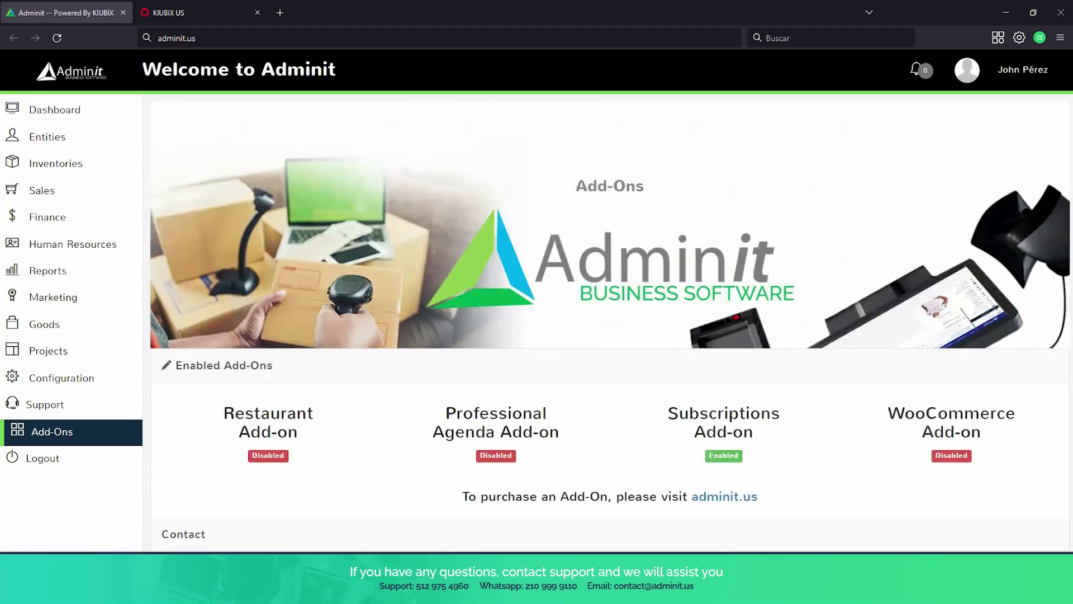
pyautogui.scroll(-3, 610, 300)
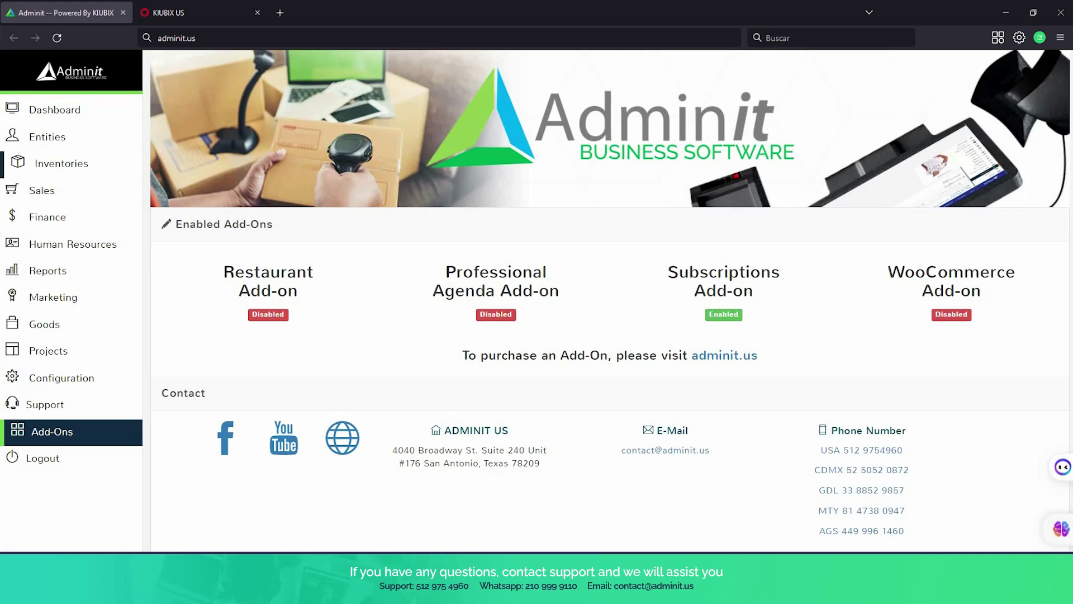
pyautogui.click(84, 163)
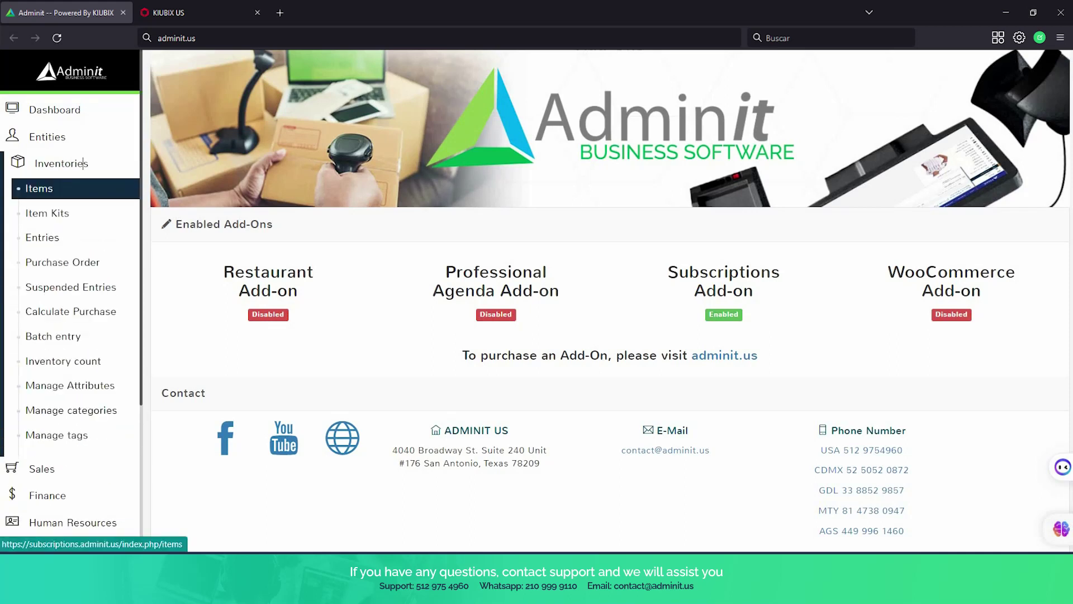
# Go to the Items list and start a new item.
pyautogui.click(65, 188)
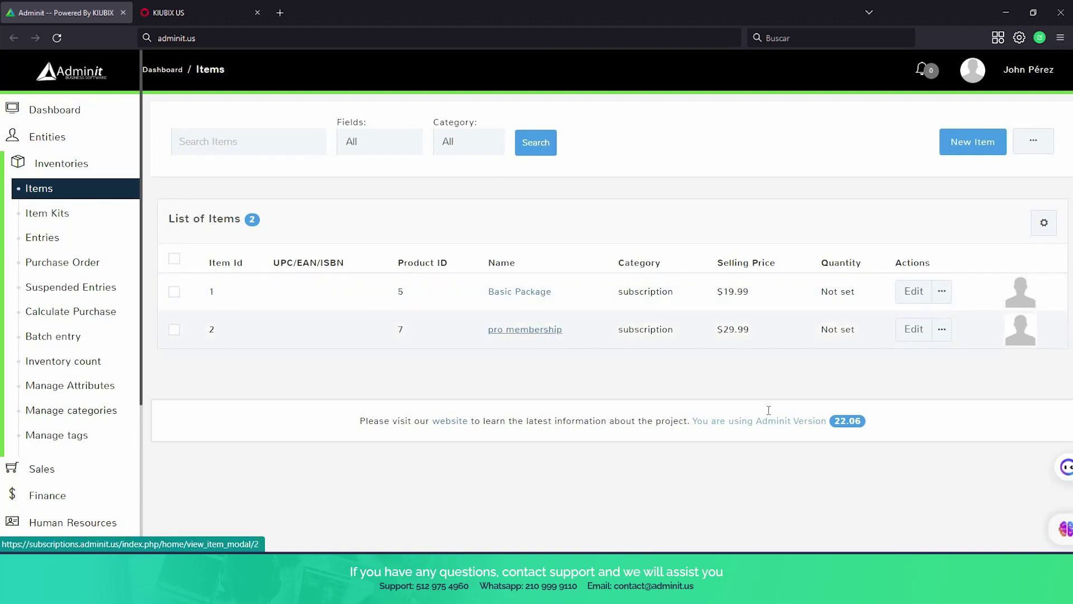
pyautogui.click(977, 144)
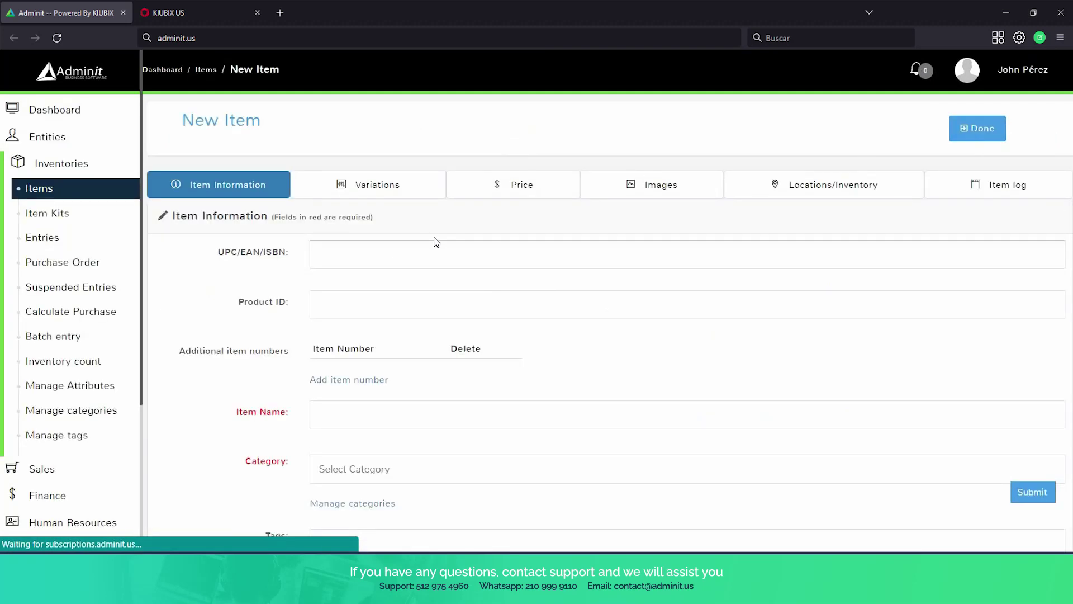
pyautogui.scroll(-3, 432, 230)
# Enter Product ID 12, item name 'Premium package' and category subscription.
pyautogui.click(394, 173)
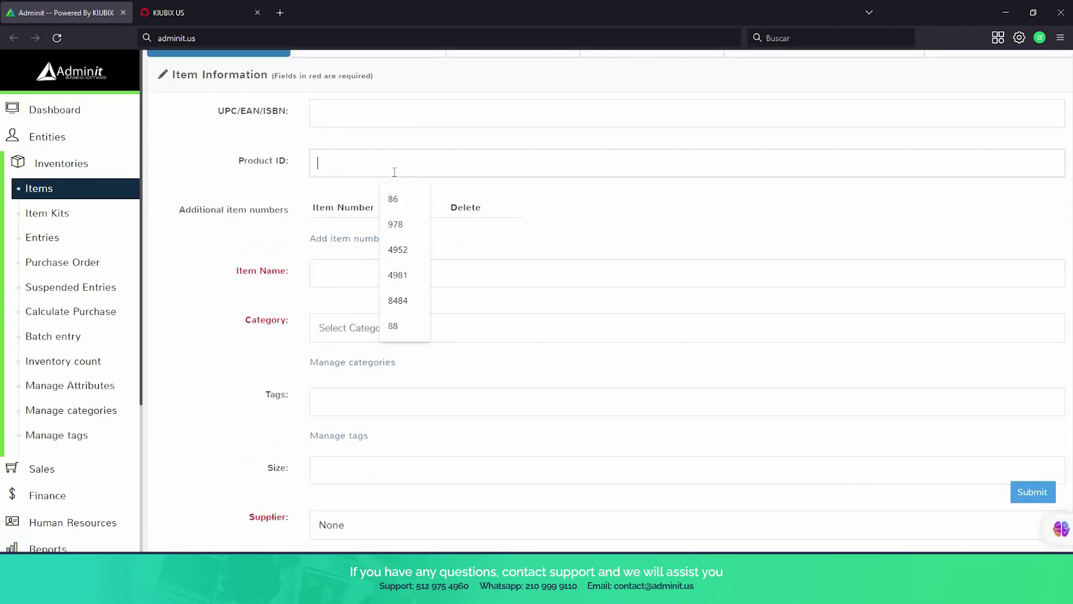
pyautogui.write('12')
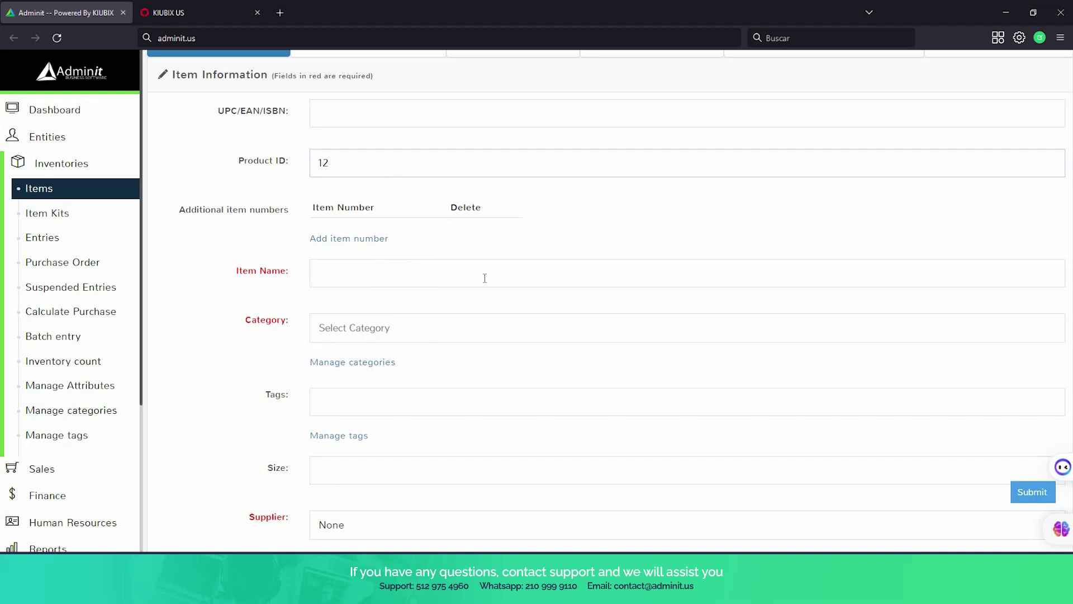
pyautogui.click(485, 278)
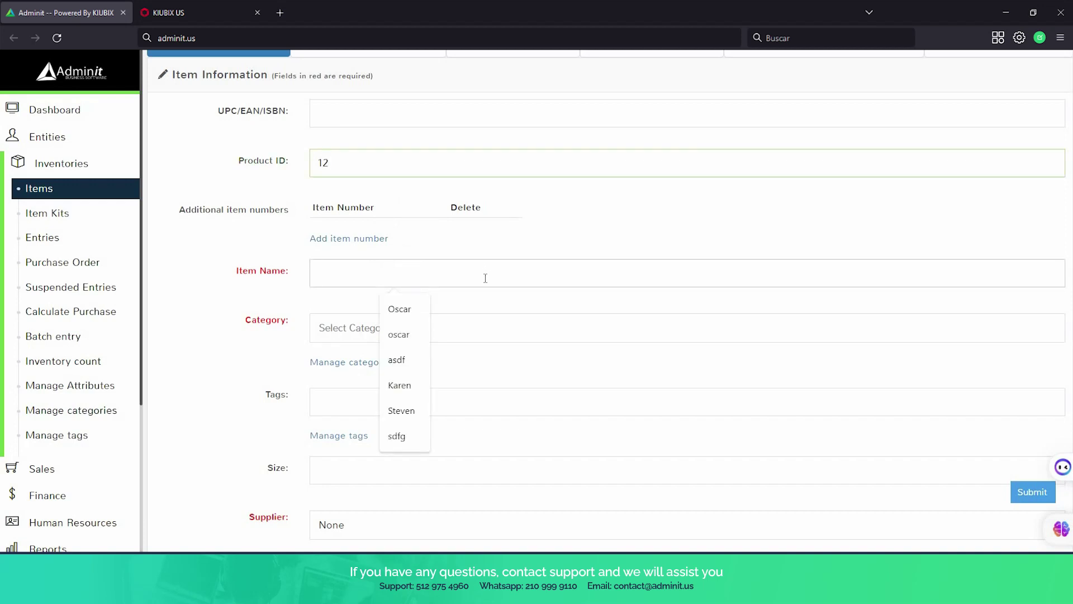
pyautogui.write('pr')
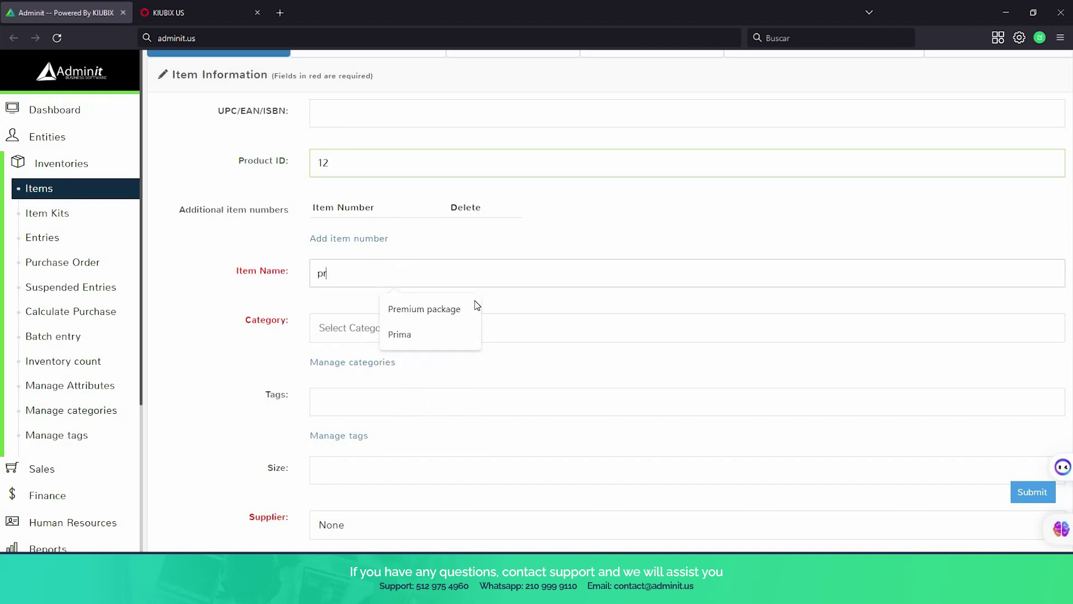
pyautogui.click(464, 305)
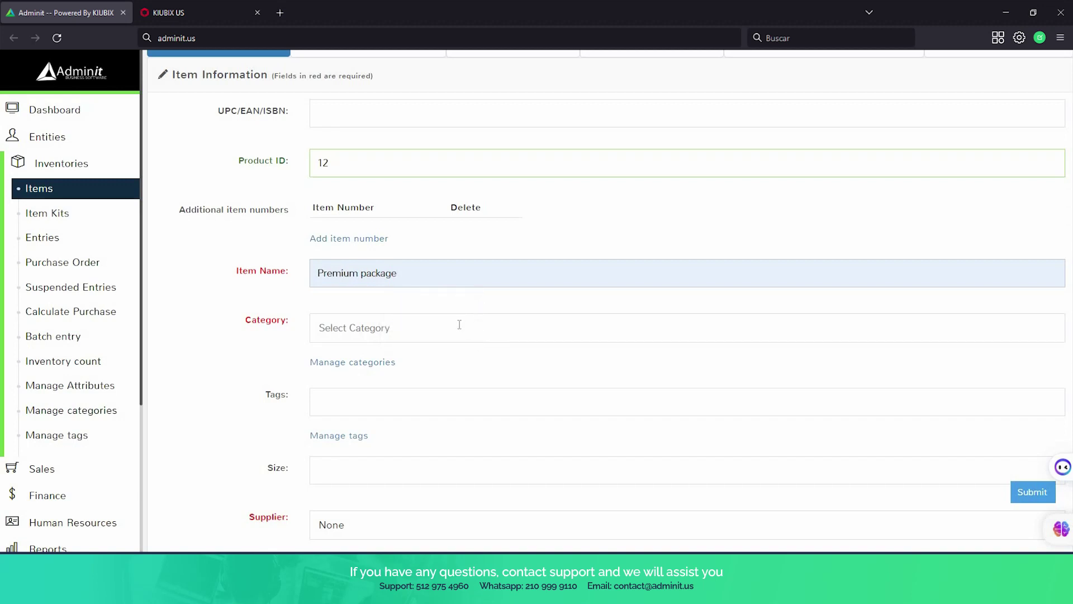
pyautogui.click(458, 325)
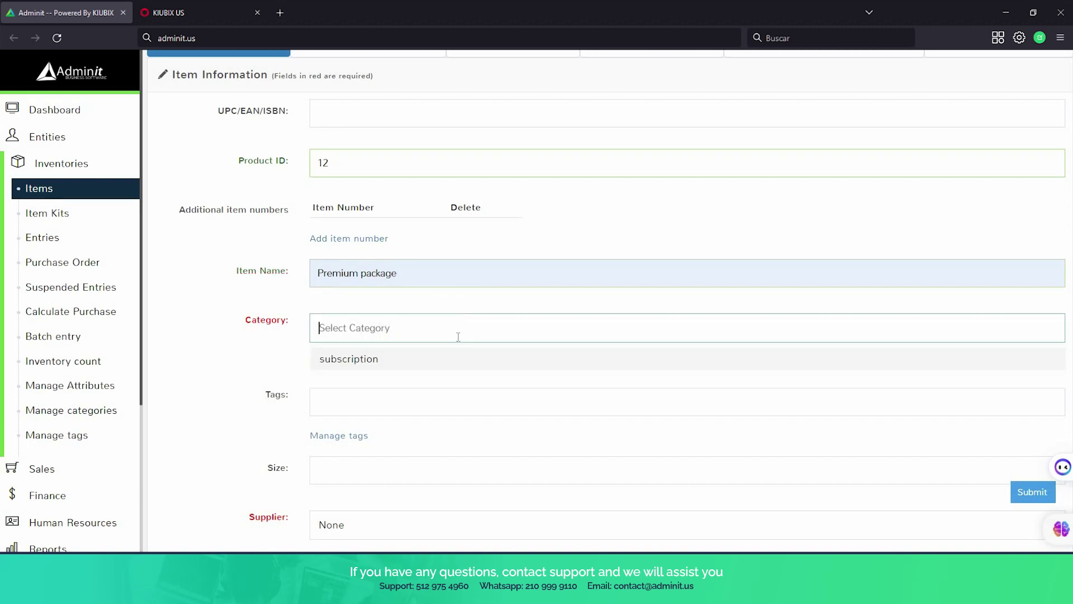
pyautogui.click(439, 362)
pyautogui.scroll(-3, 464, 395)
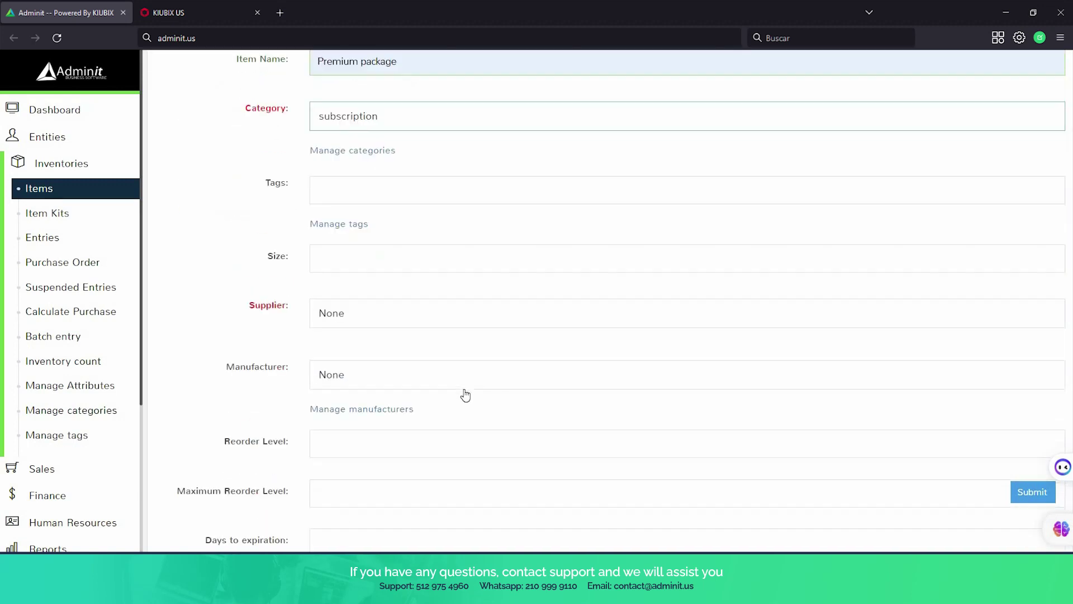
pyautogui.scroll(-4, 465, 395)
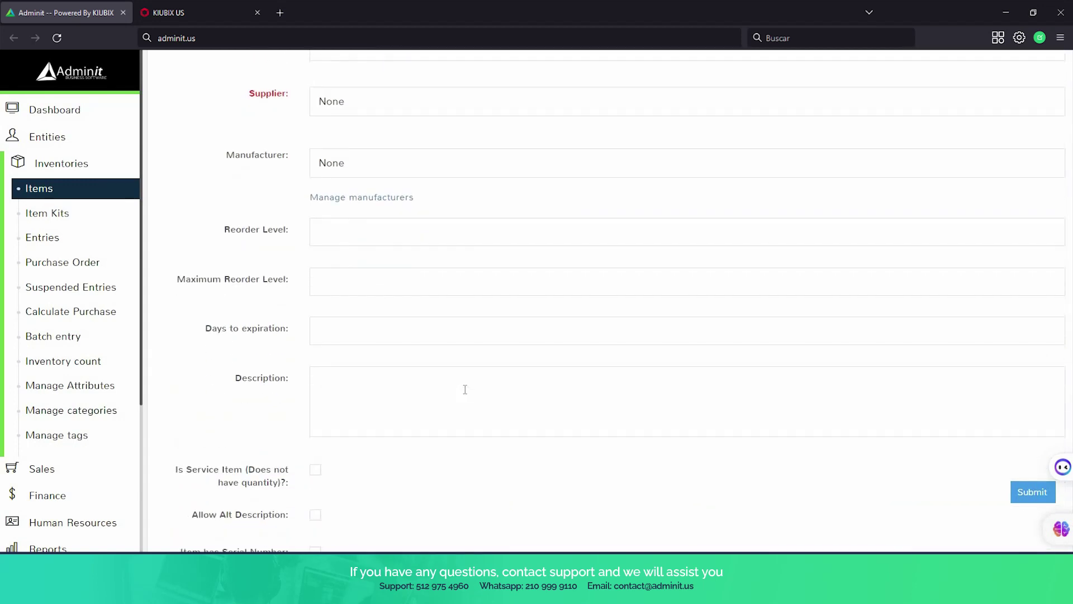
pyautogui.scroll(-1, 465, 390)
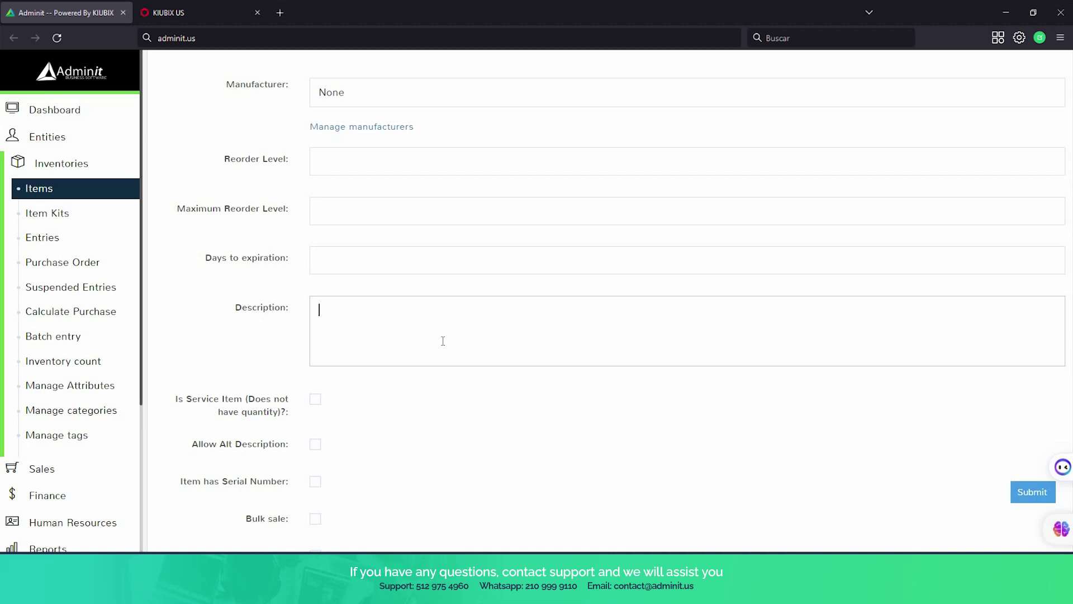
# Describe it as 'access to all areas of the gym plus personal trainer' and make it a Monthly subscription service item.
pyautogui.write('access to all areas of the gym plus personal trainer')
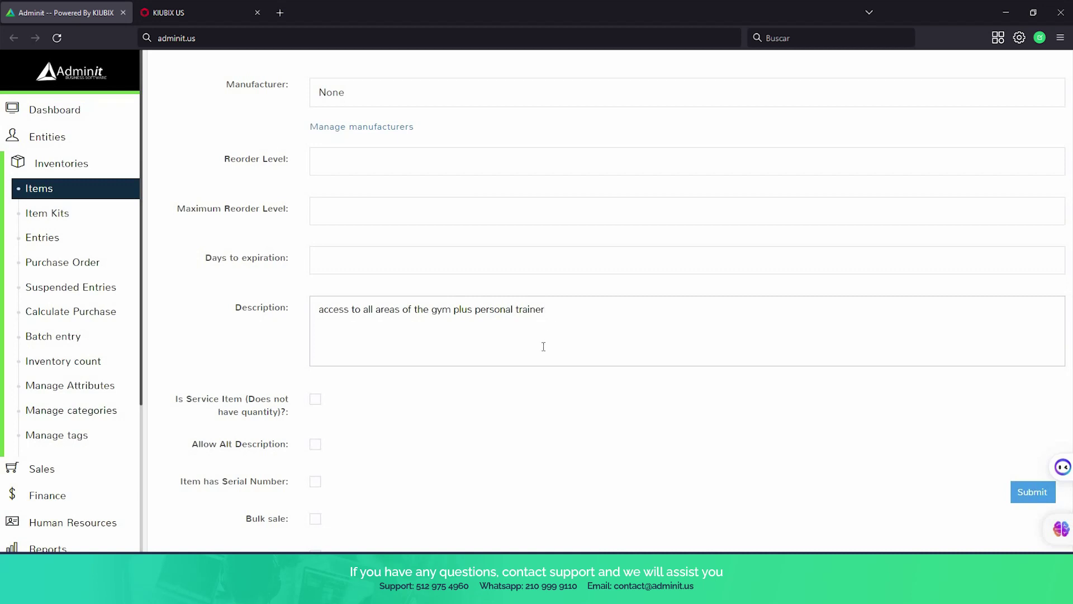
pyautogui.scroll(-3, 546, 352)
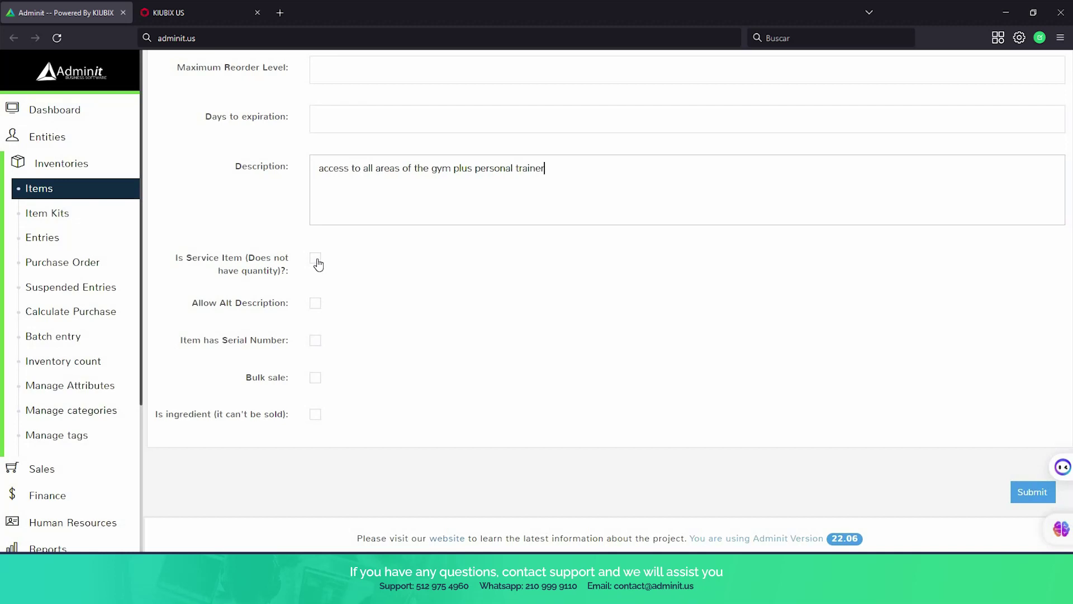
pyautogui.click(316, 262)
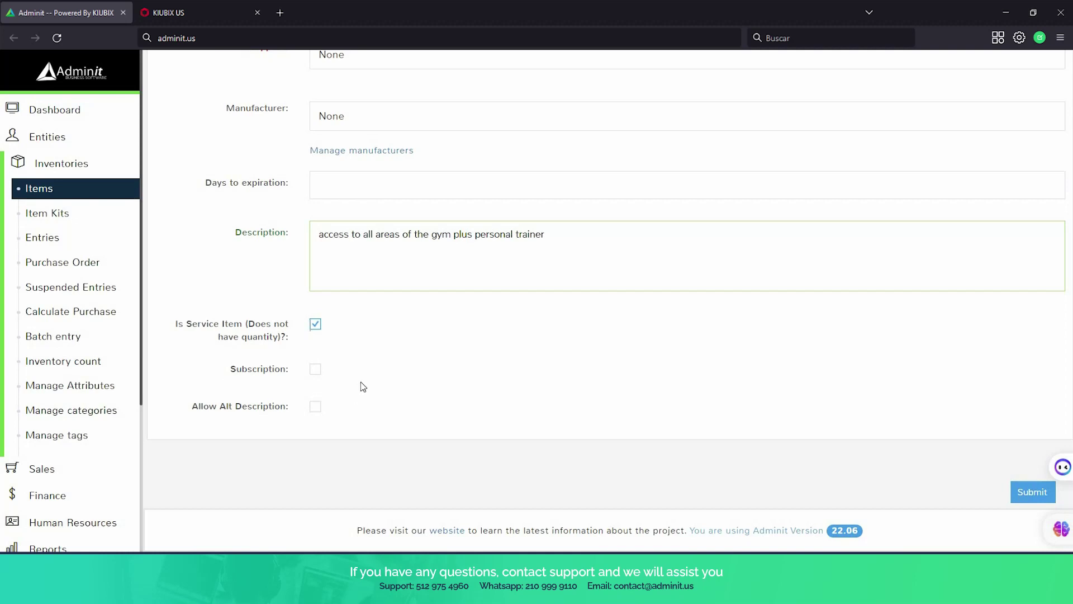
pyautogui.click(316, 371)
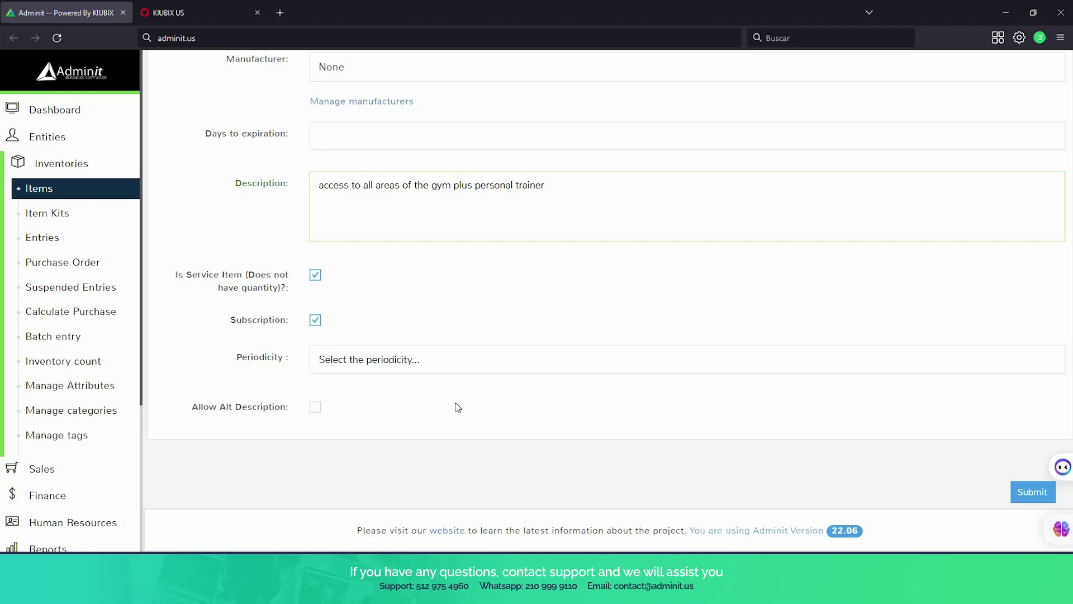
pyautogui.click(436, 363)
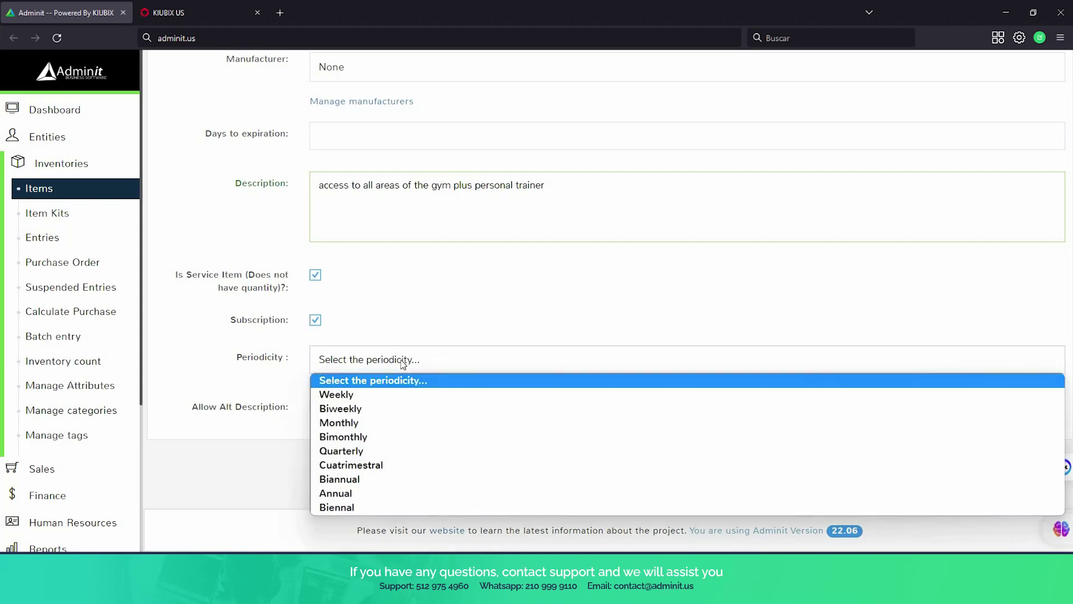
pyautogui.click(349, 429)
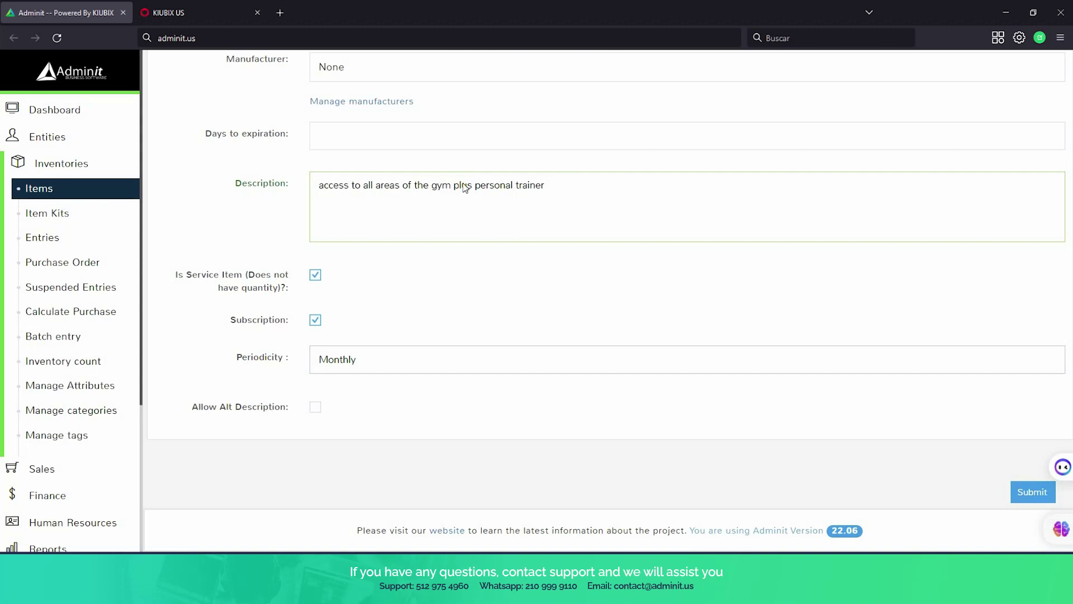
pyautogui.scroll(10, 464, 187)
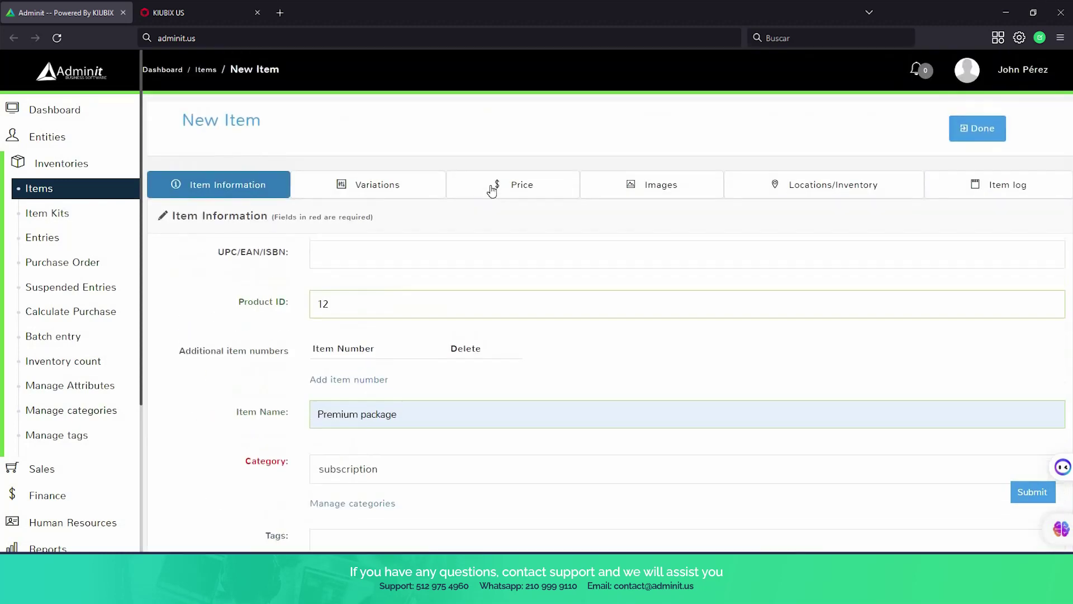
# On the Price tab, set the cost price to 39.99.
pyautogui.click(492, 188)
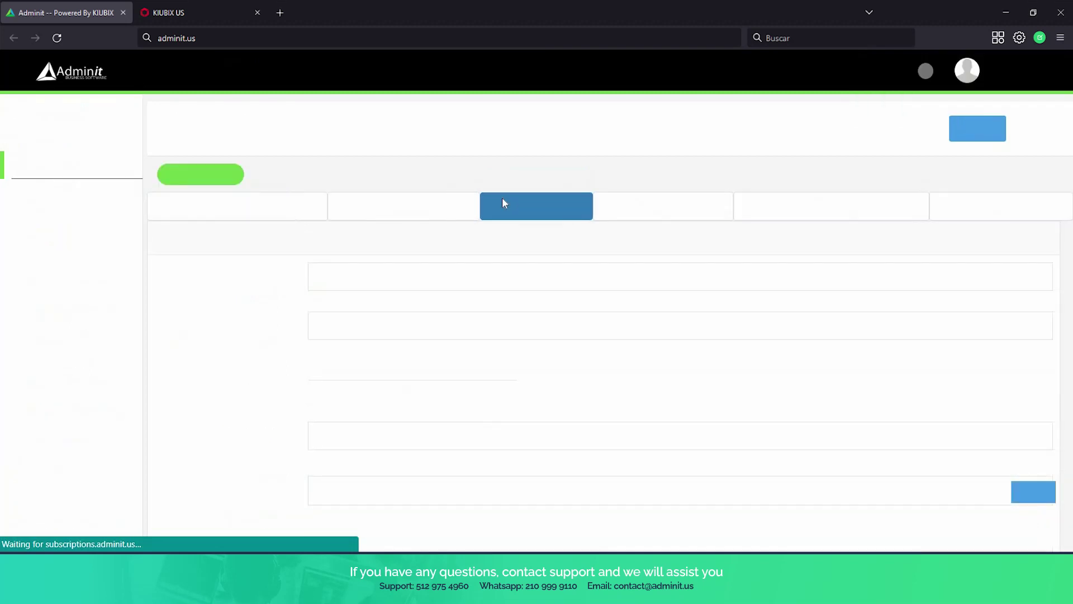
pyautogui.click(318, 312)
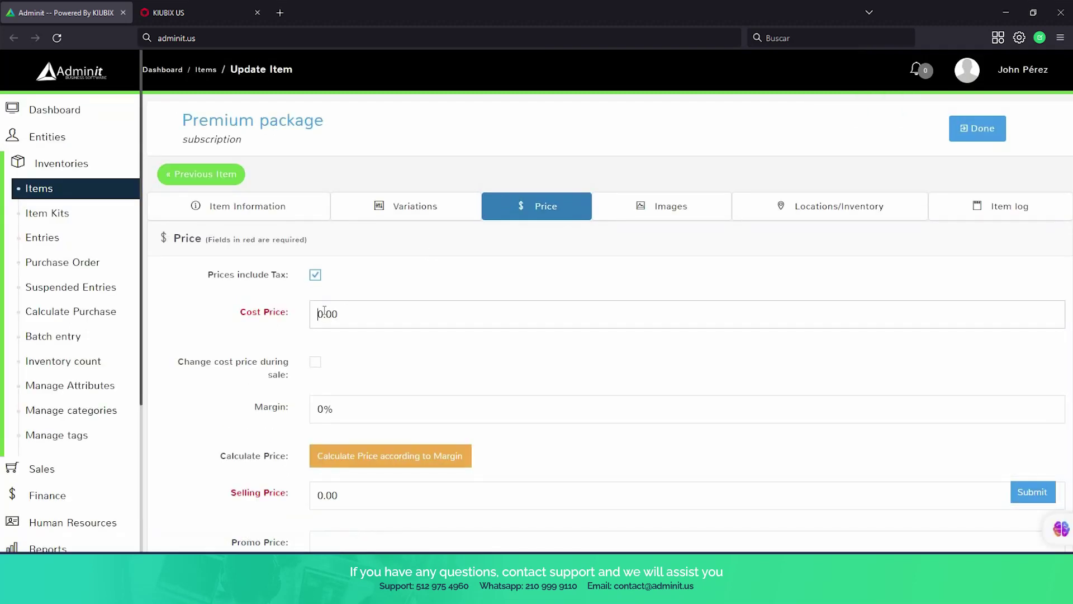
pyautogui.press('Delete')
pyautogui.write('39')
pyautogui.press('Delete')
pyautogui.press('Delete')
pyautogui.press('Delete')
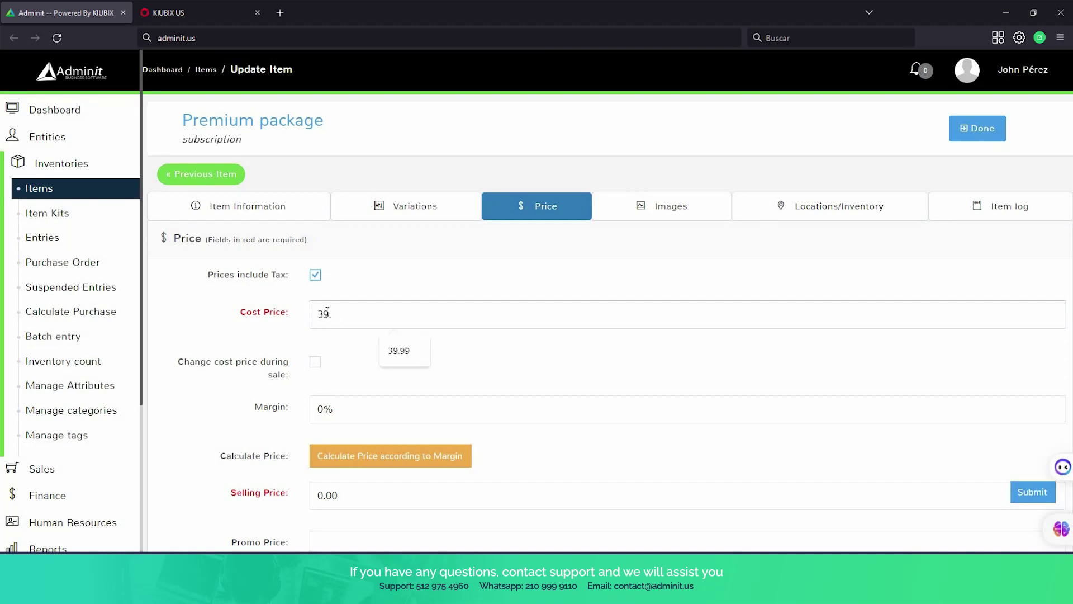
pyautogui.write('.99')
pyautogui.scroll(-2, 330, 311)
# Set the selling price to 39.99, save, and return to the Items list.
pyautogui.click(338, 354)
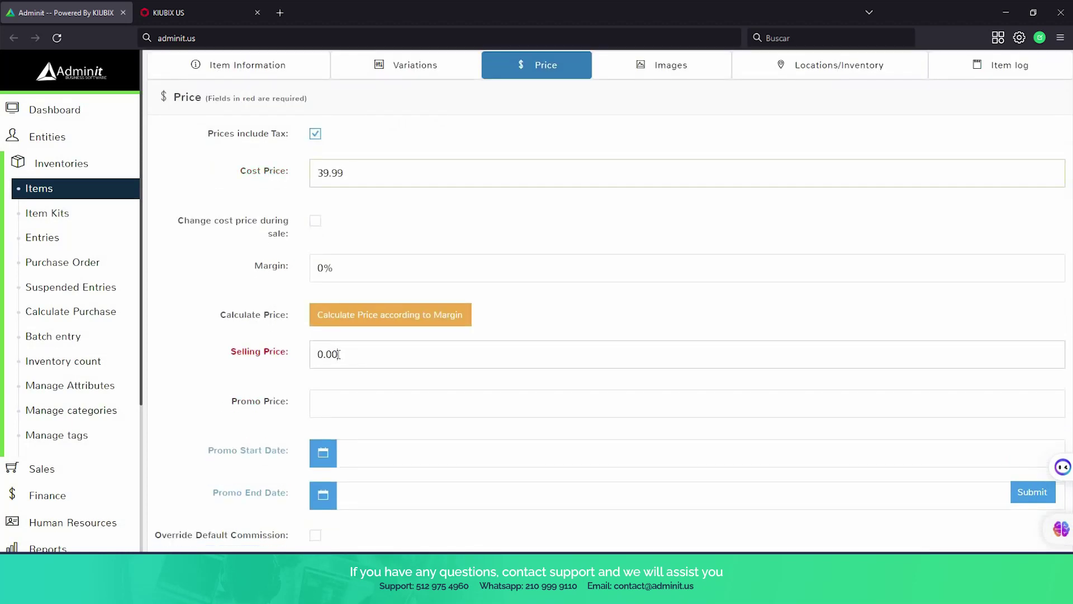
pyautogui.press('BackSpace')
pyautogui.press('BackSpace')
pyautogui.write('99')
pyautogui.press('BackSpace')
pyautogui.write('39')
pyautogui.click(1020, 498)
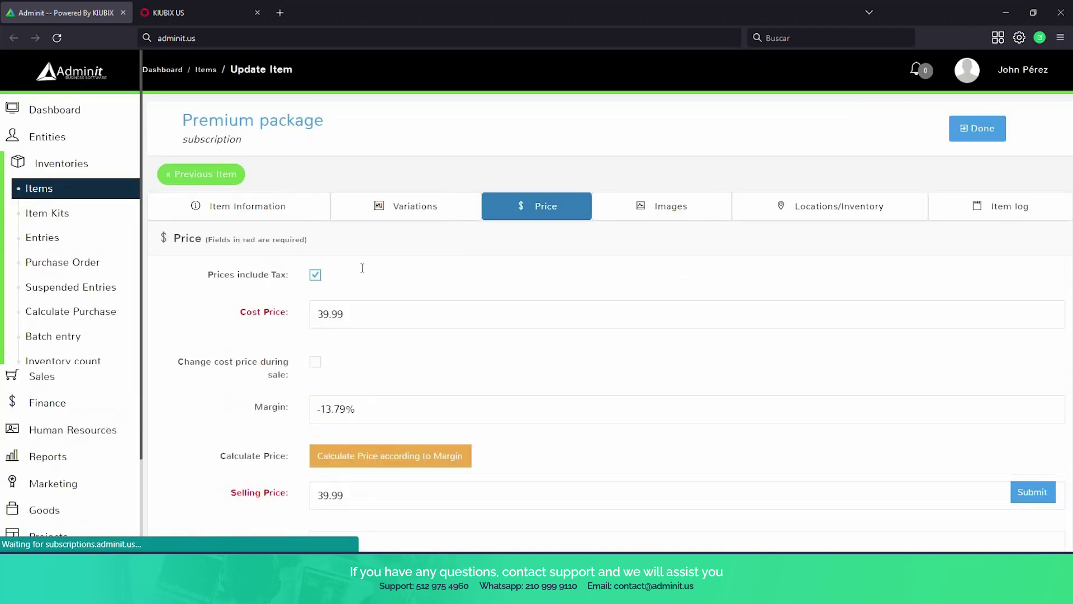
pyautogui.click(76, 195)
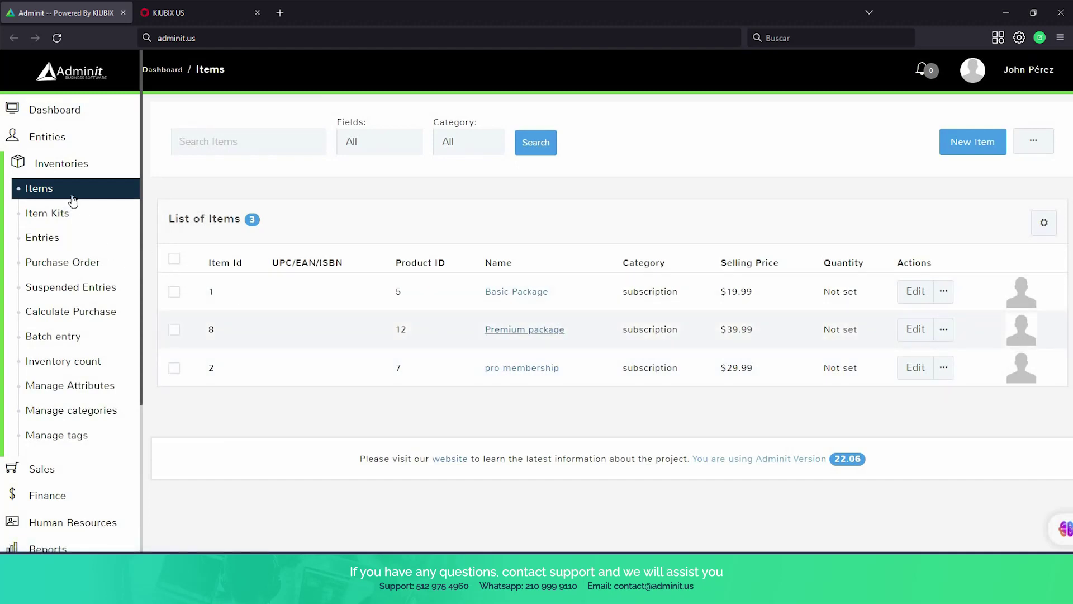
# Open the Point of Sale register with a 300 opening amount.
pyautogui.scroll(-3, 73, 223)
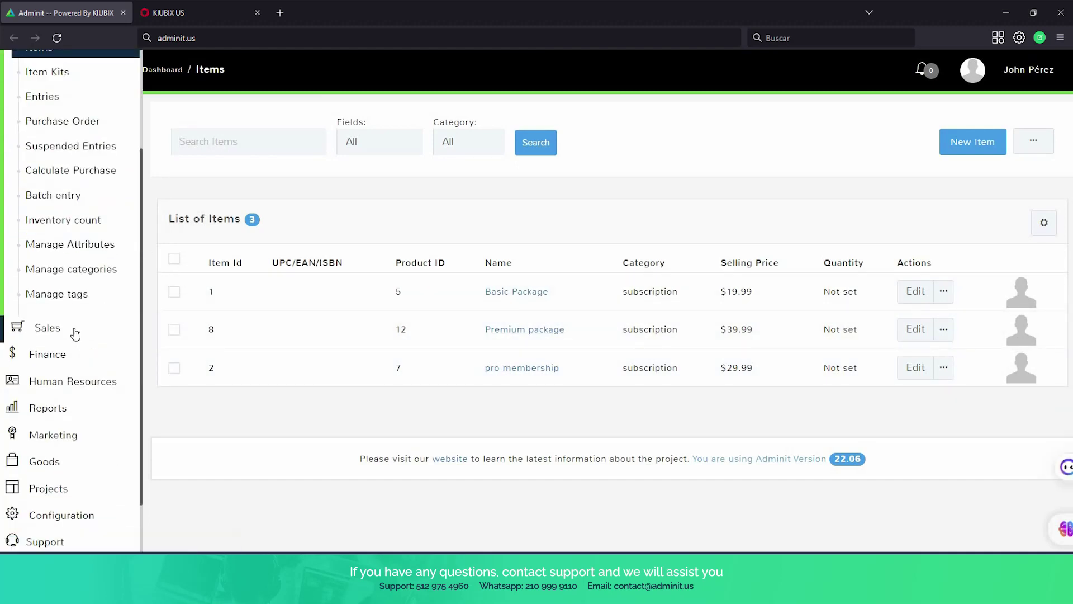
pyautogui.click(73, 333)
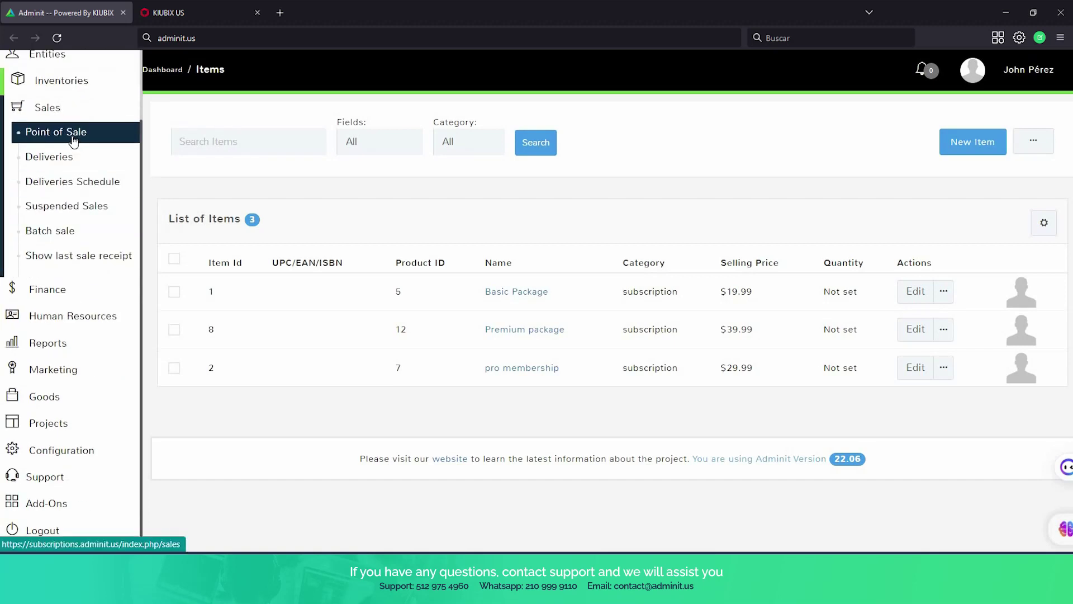
pyautogui.click(73, 139)
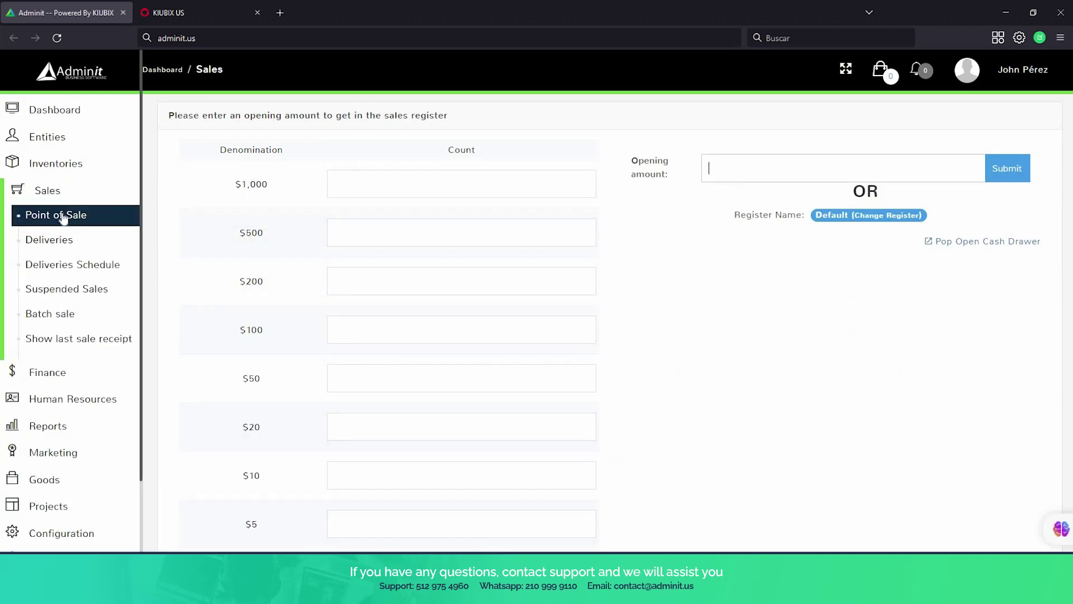
pyautogui.click(726, 173)
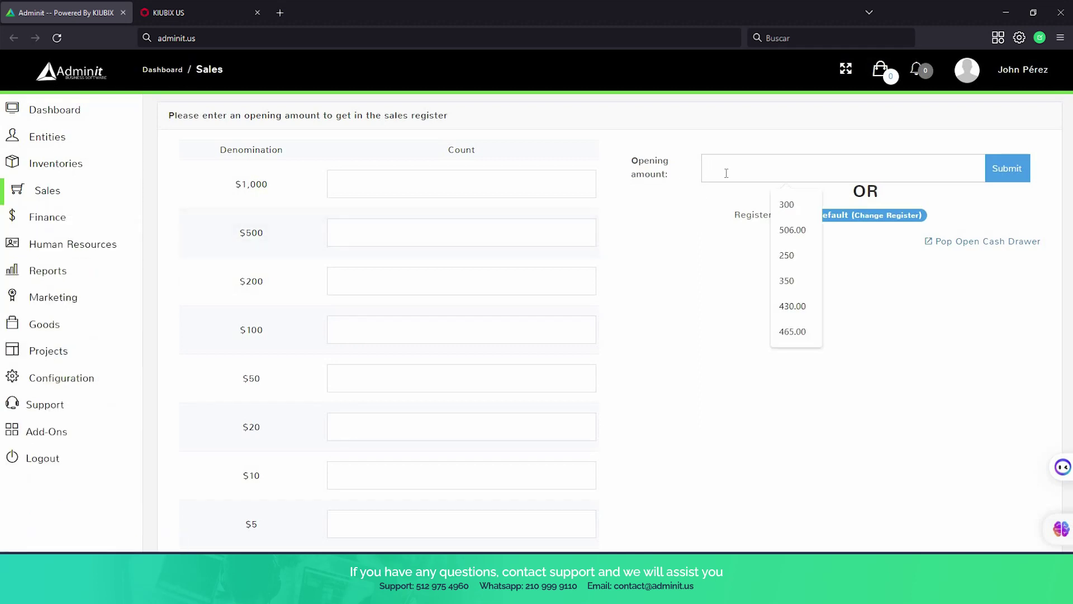
pyautogui.write('300')
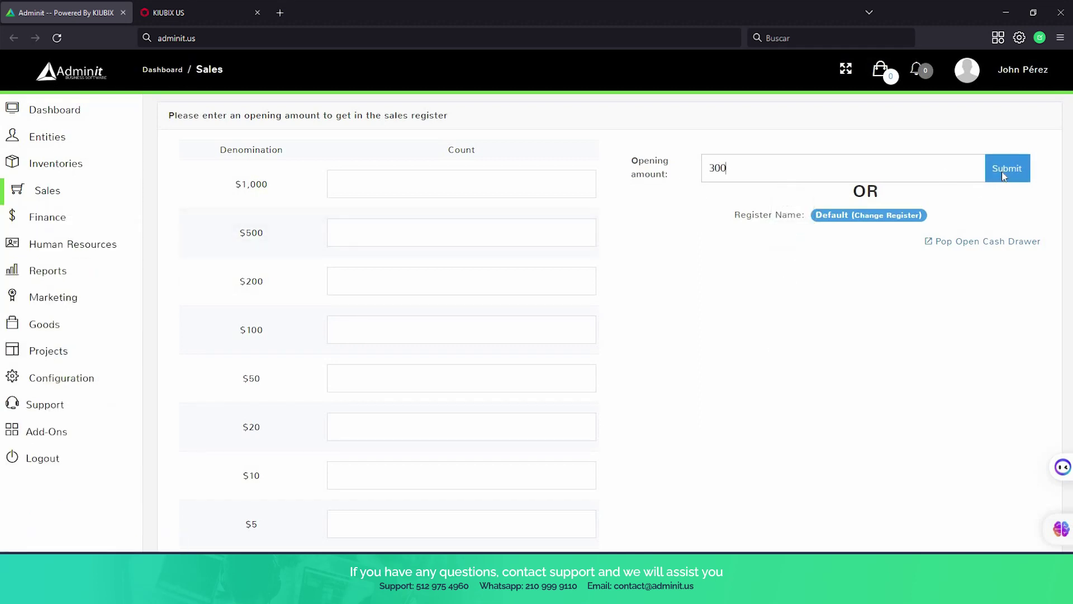
pyautogui.click(1003, 176)
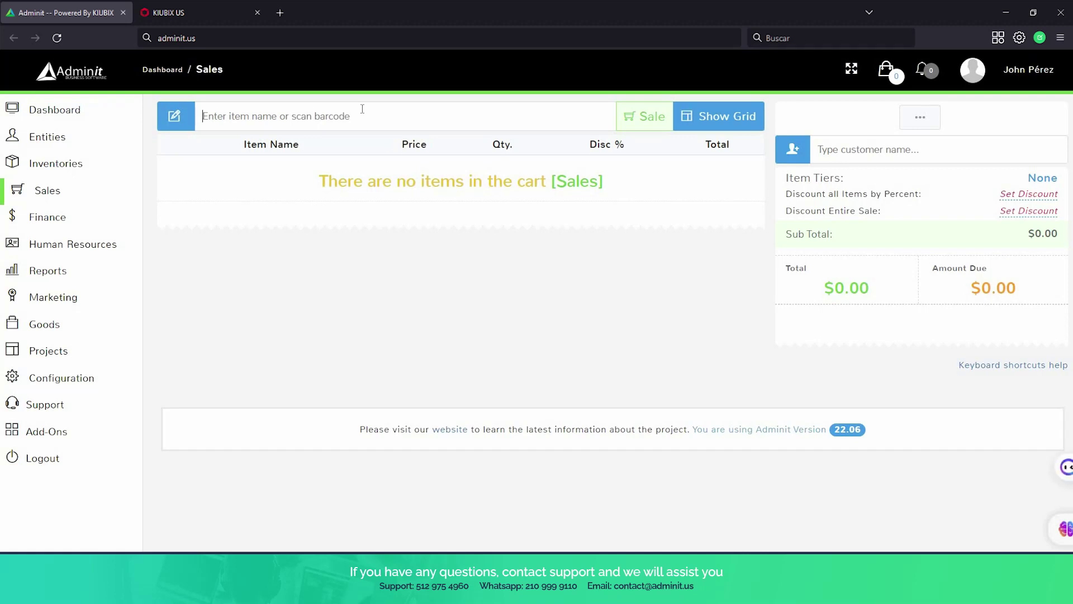
# Search 'p' and add Premium package (subscription) at $39.99 to the sale, then begin a new customer.
pyautogui.write('p')
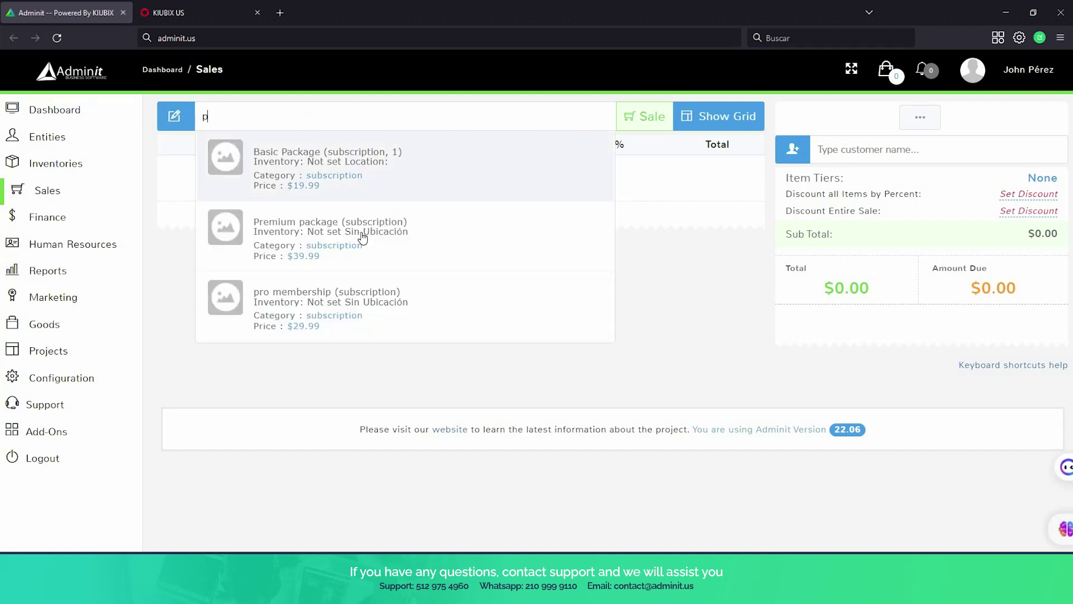
pyautogui.click(362, 238)
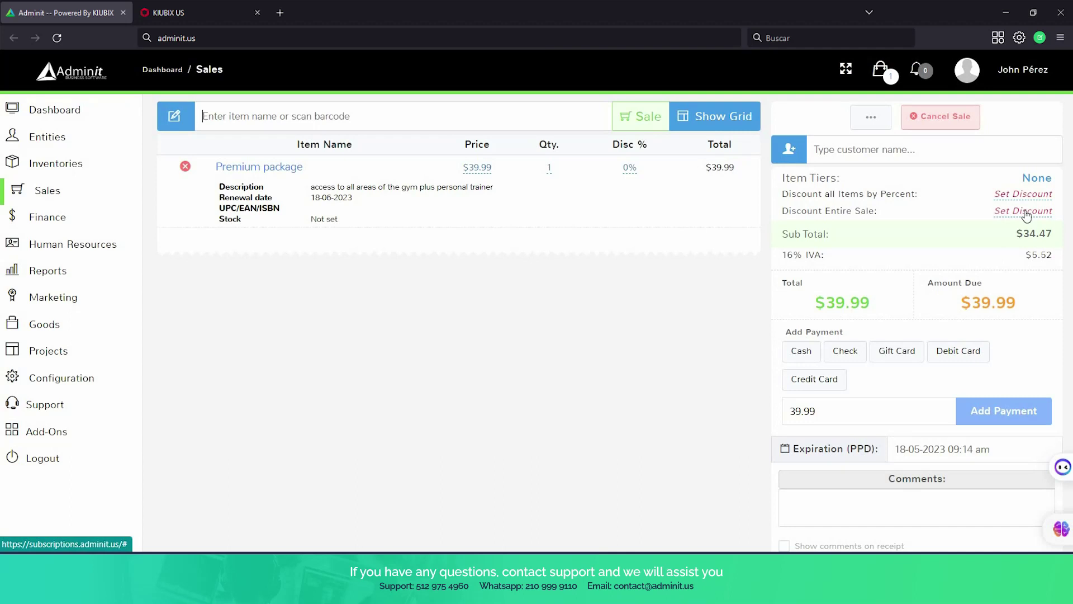
pyautogui.click(784, 154)
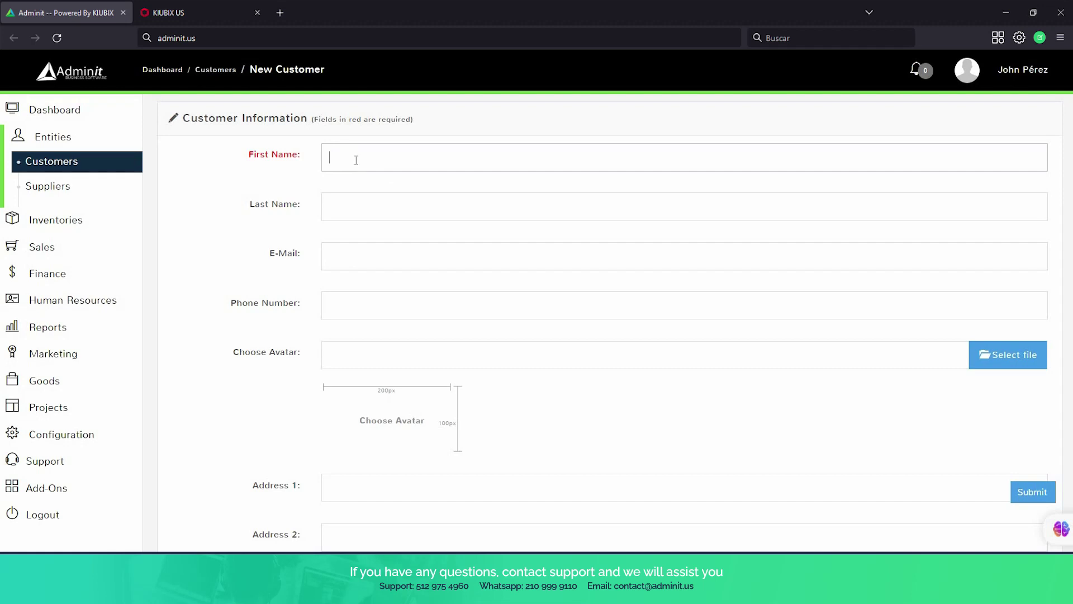
# Enter the customer's first and last name.
pyautogui.write('Jane')
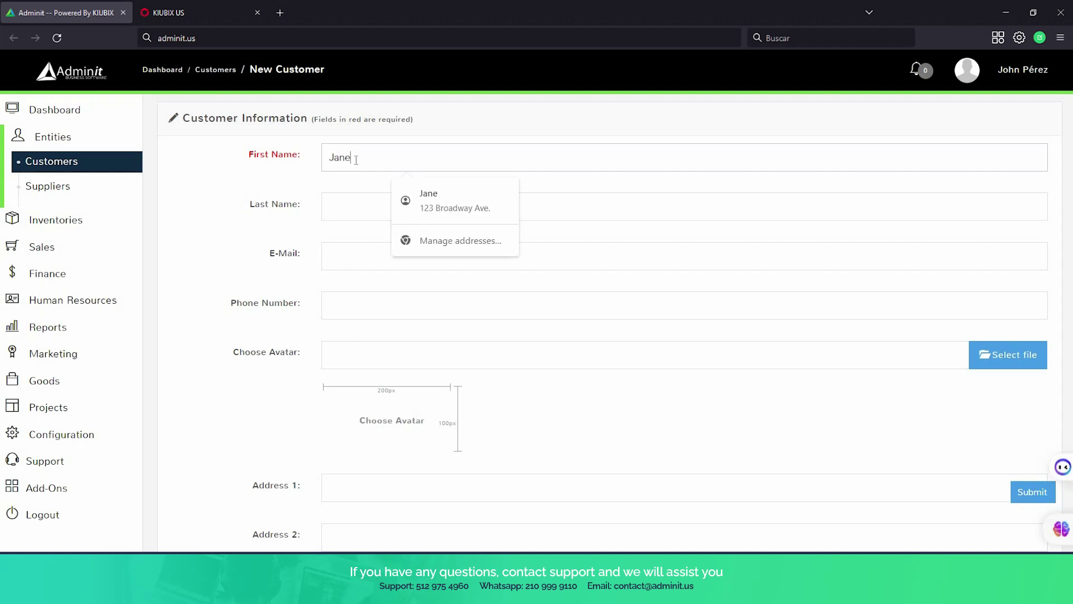
pyautogui.press('Tab')
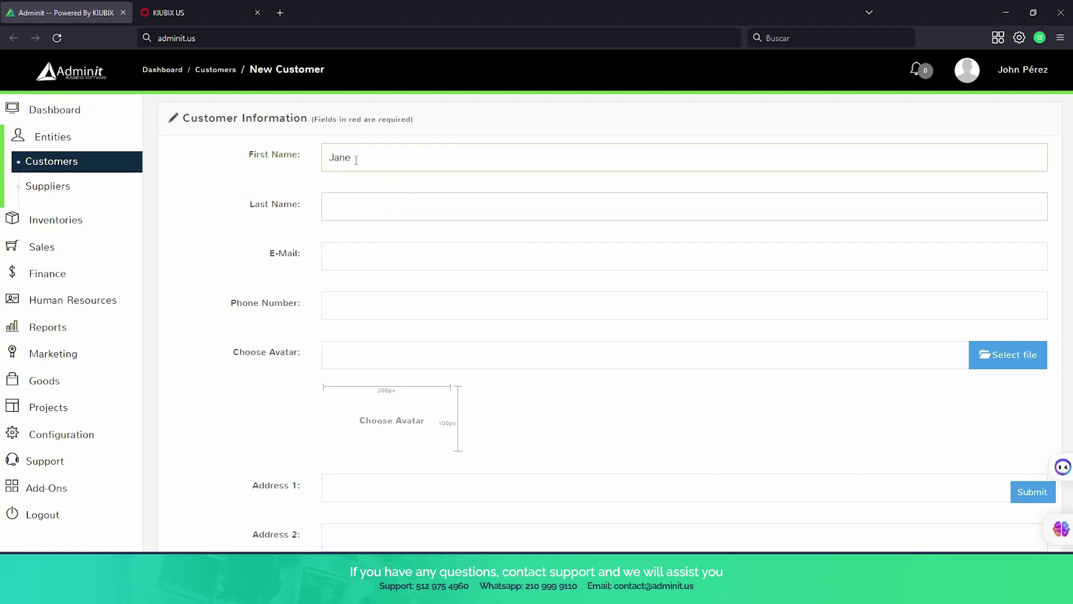
pyautogui.write('Doe')
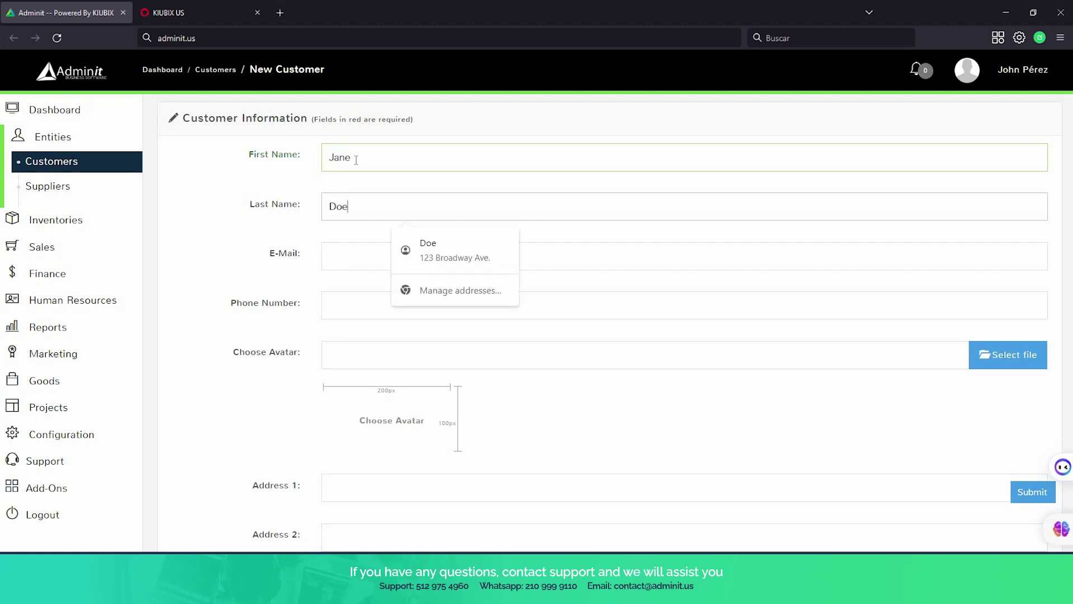
# Fill in the customer's e-mail address and phone number.
pyautogui.click(354, 250)
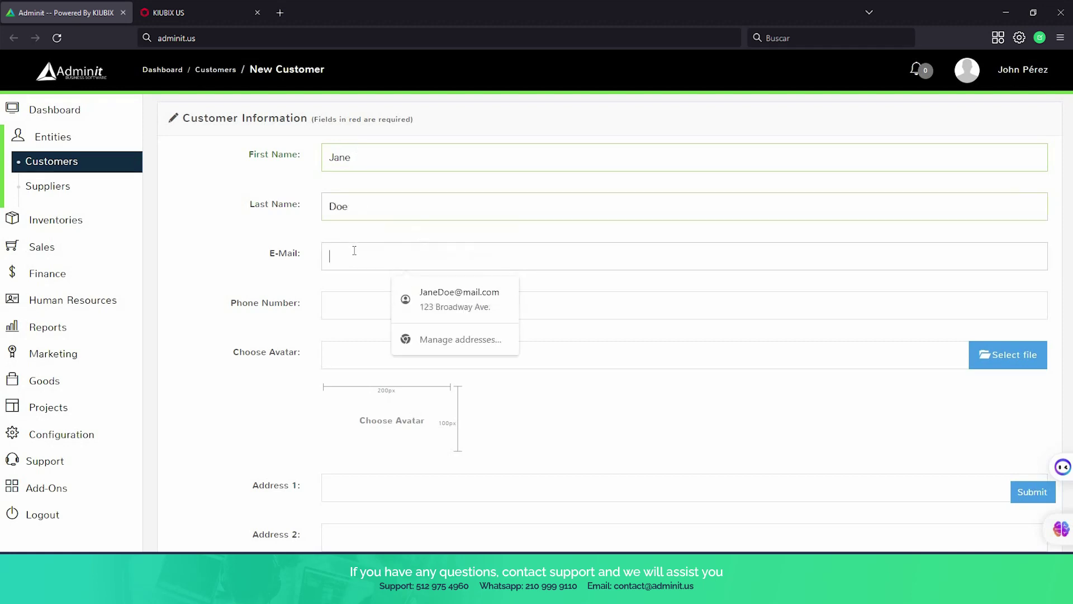
pyautogui.write('jane@mail.com')
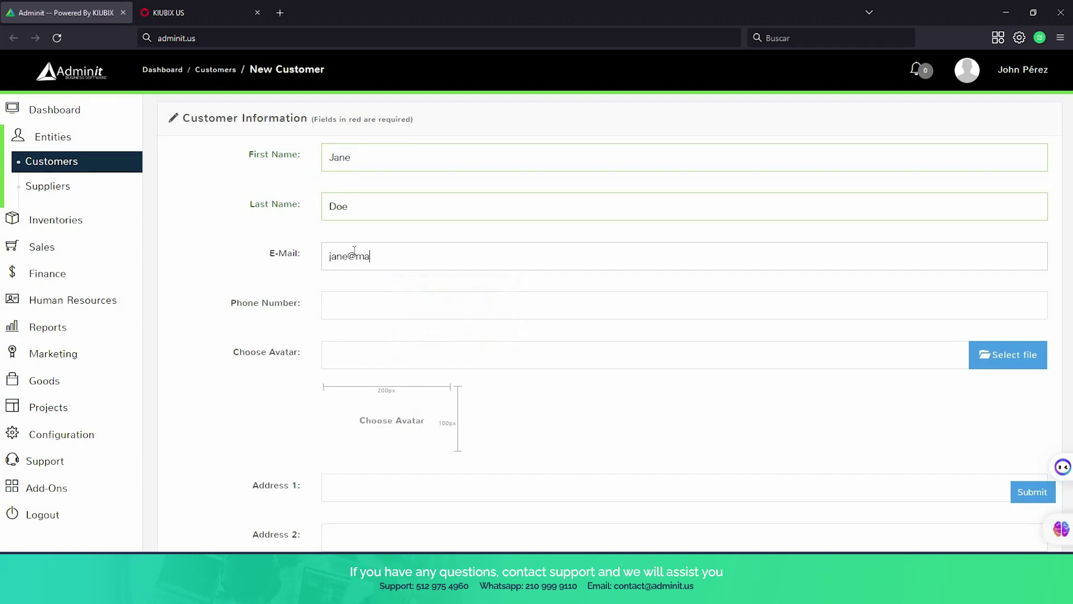
pyautogui.click(467, 307)
pyautogui.click(467, 307)
pyautogui.write('555')
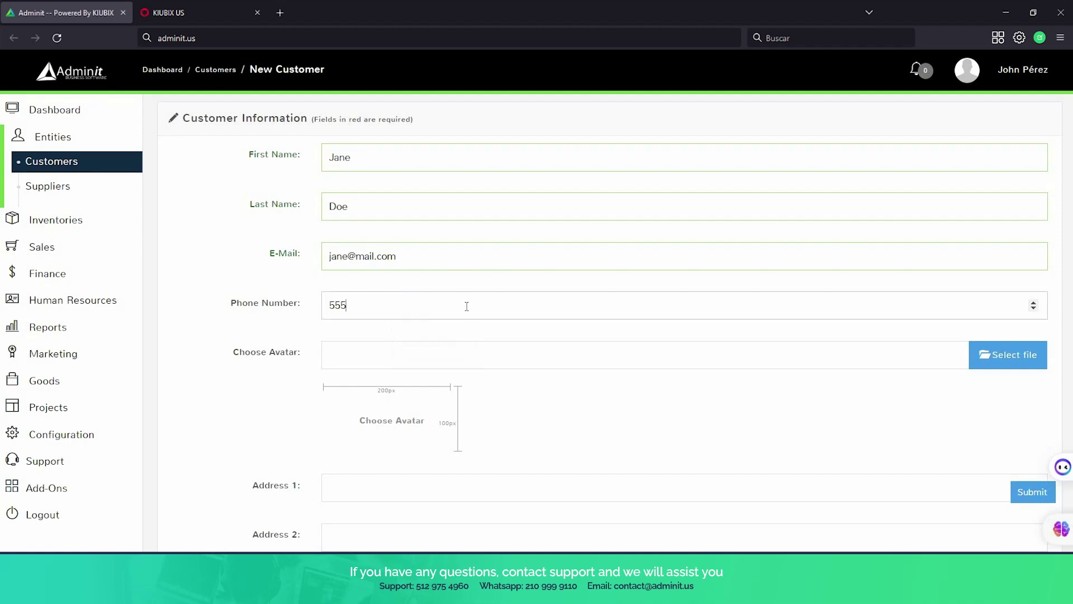
pyautogui.write('4984949')
pyautogui.scroll(-3, 479, 300)
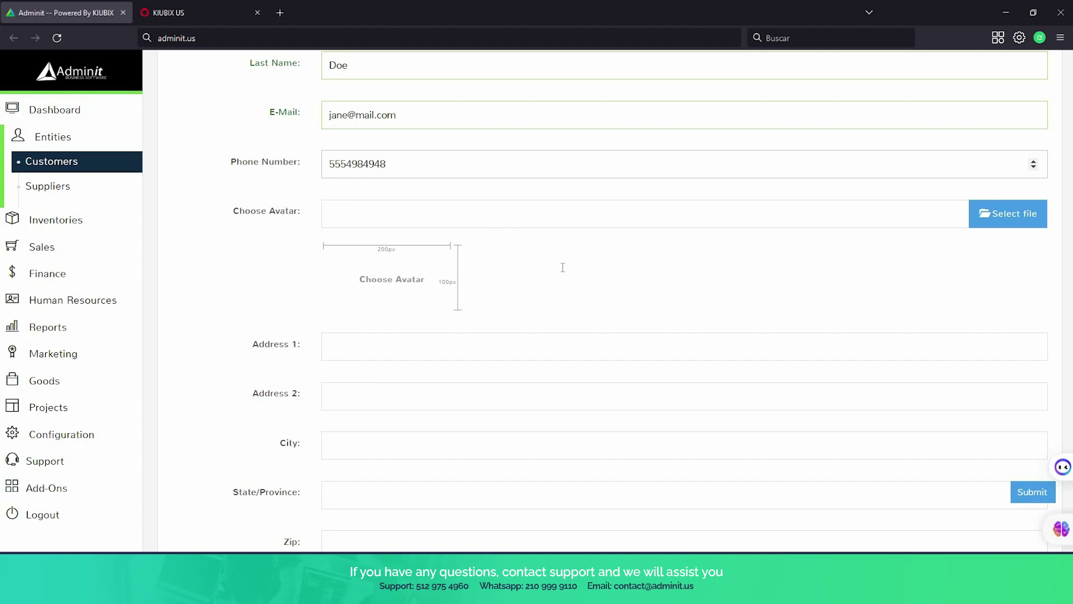
pyautogui.scroll(-1, 563, 266)
pyautogui.scroll(-3, 563, 267)
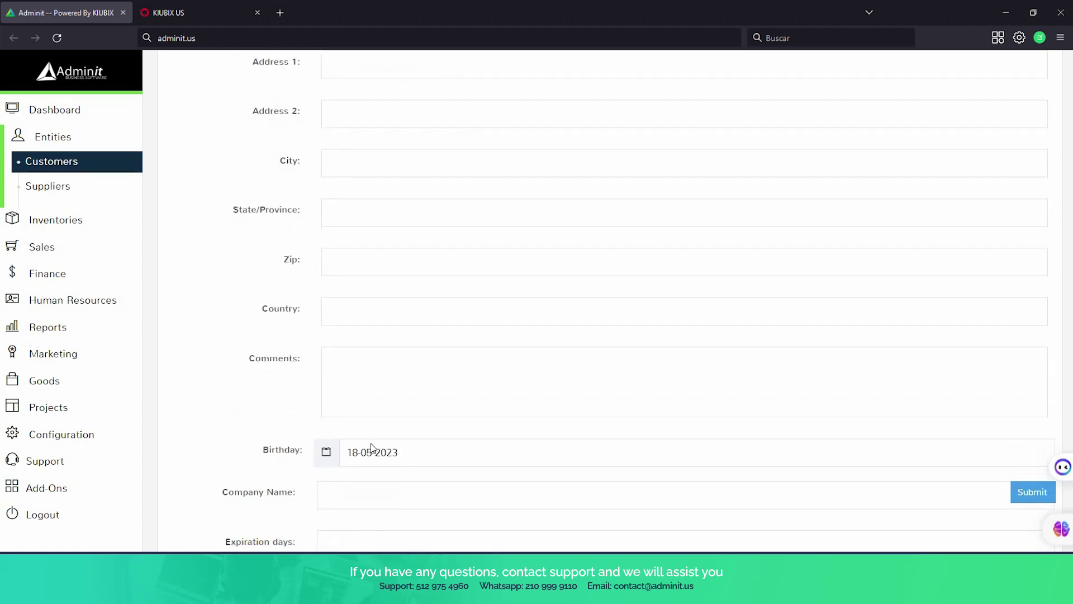
pyautogui.scroll(-3, 609, 355)
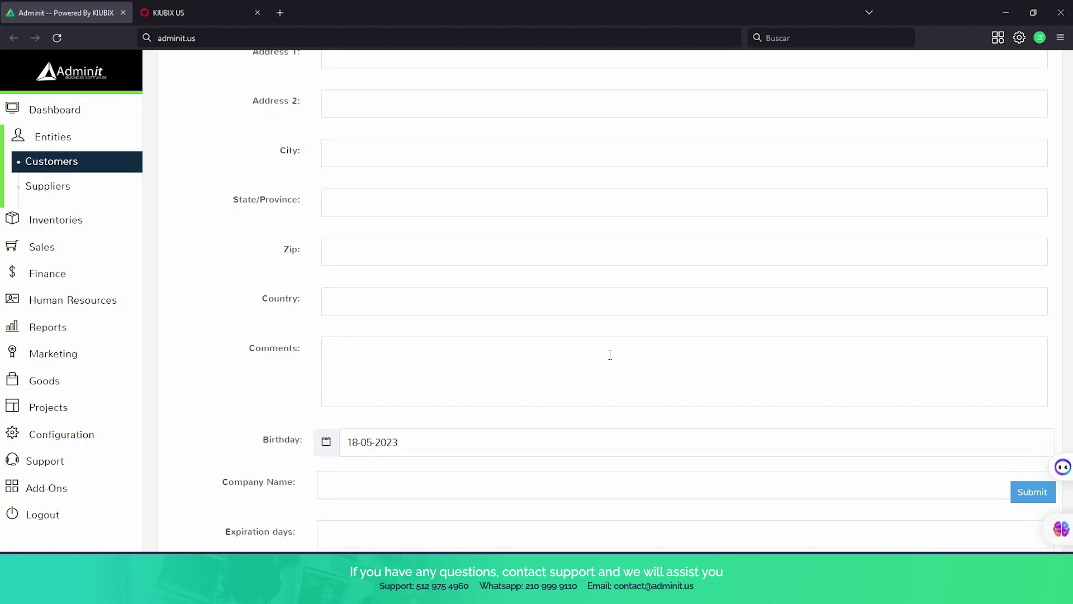
pyautogui.scroll(-2, 610, 354)
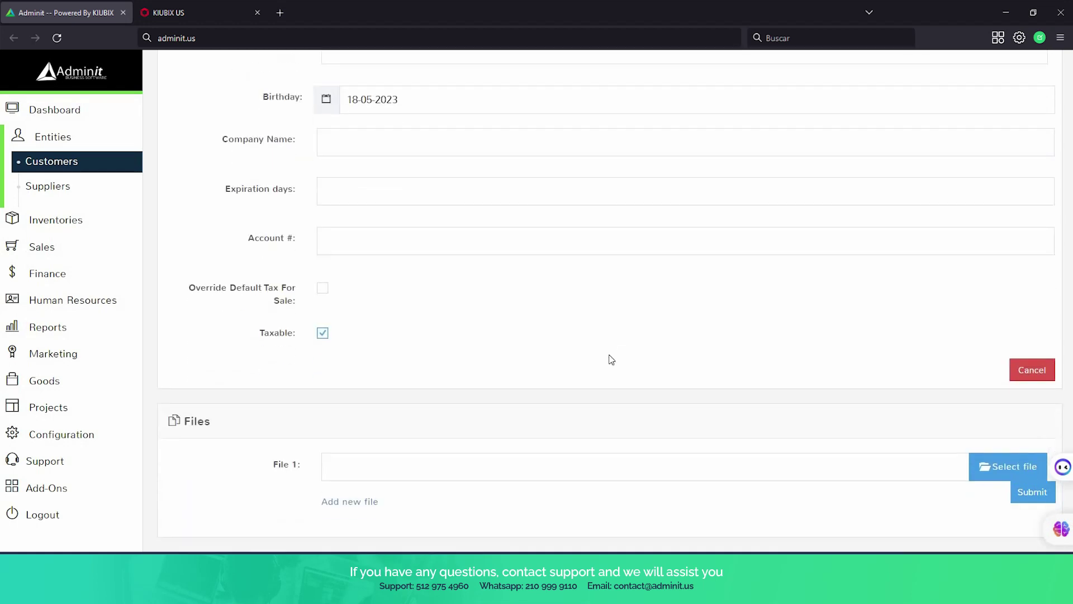
pyautogui.scroll(10, 609, 358)
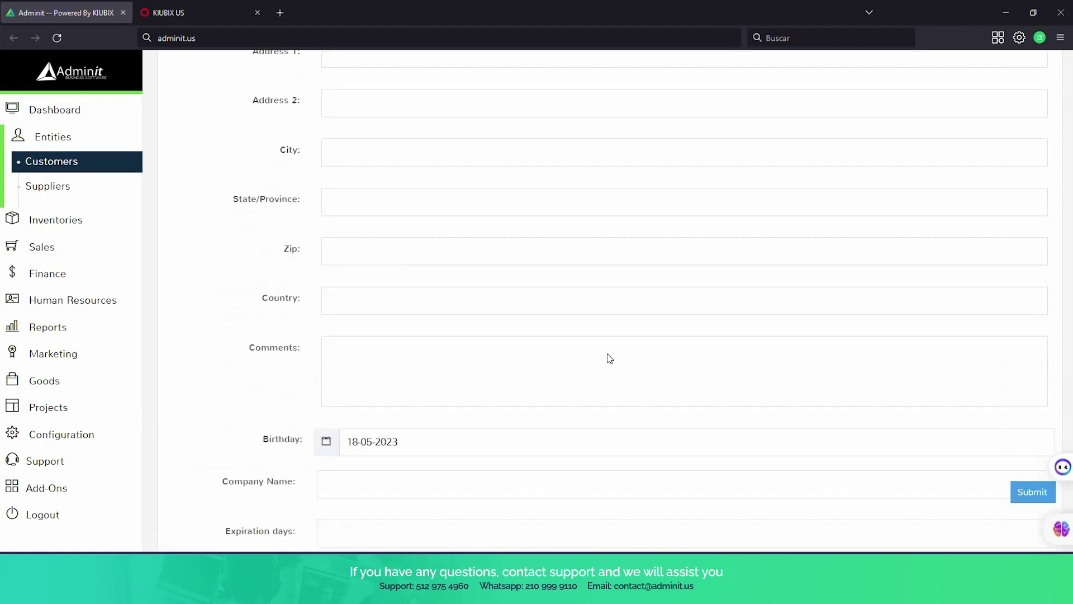
pyautogui.scroll(-4, 695, 390)
pyautogui.scroll(-4, 695, 391)
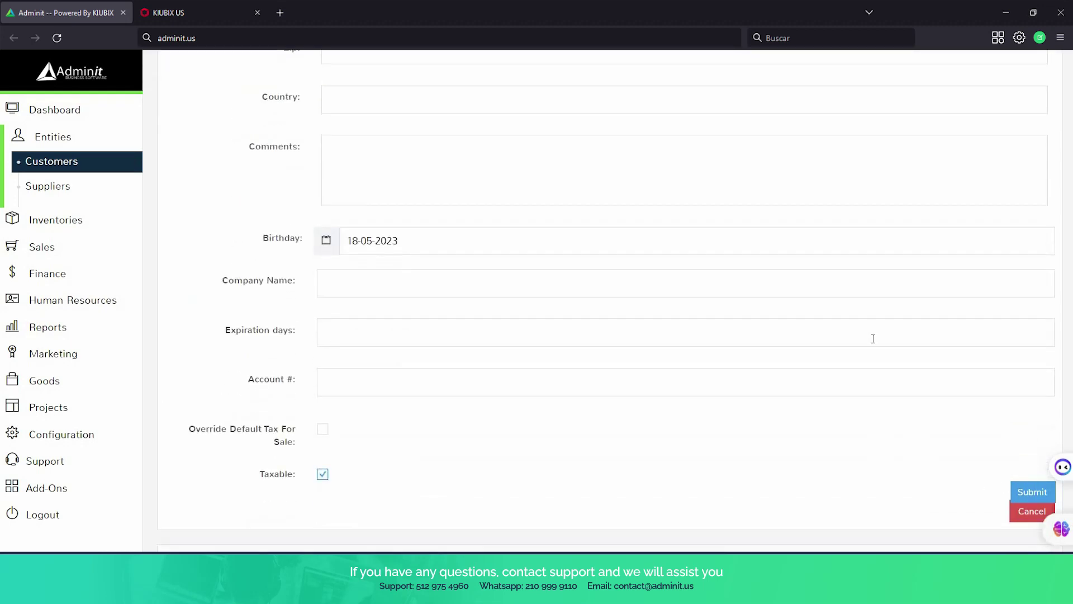
pyautogui.scroll(1, 1006, 492)
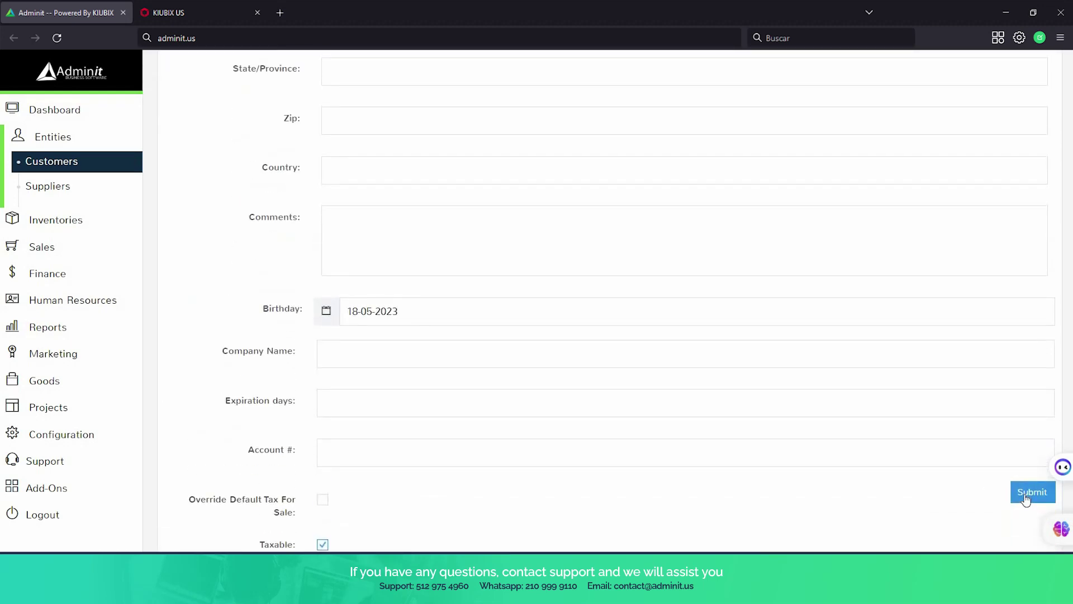
# Save the new customer and record a $39.99 cash payment, leaving $0.00 due.
pyautogui.click(1025, 498)
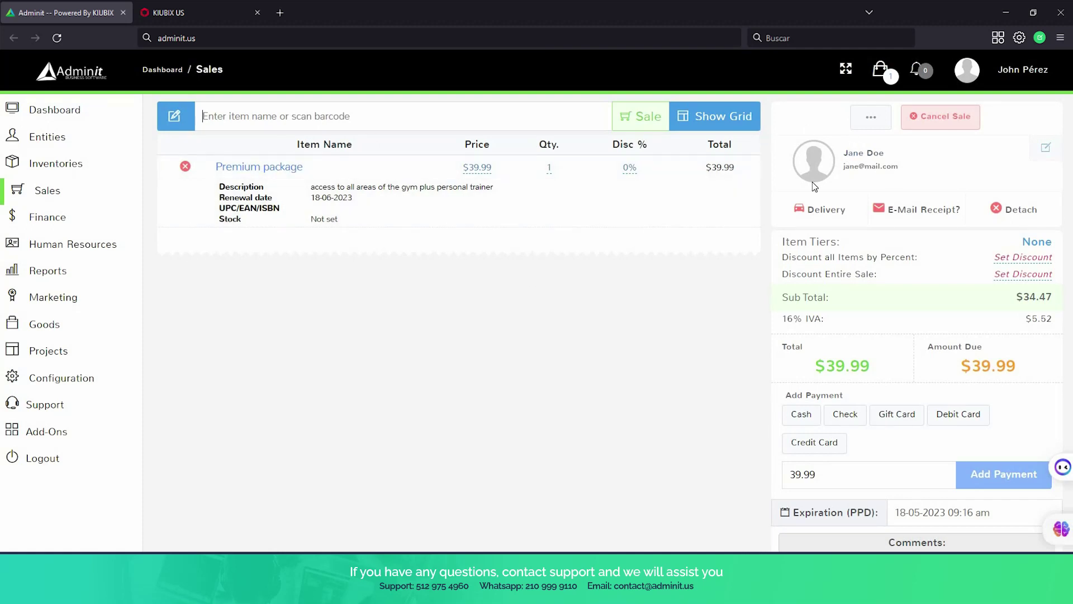
pyautogui.scroll(-3, 883, 233)
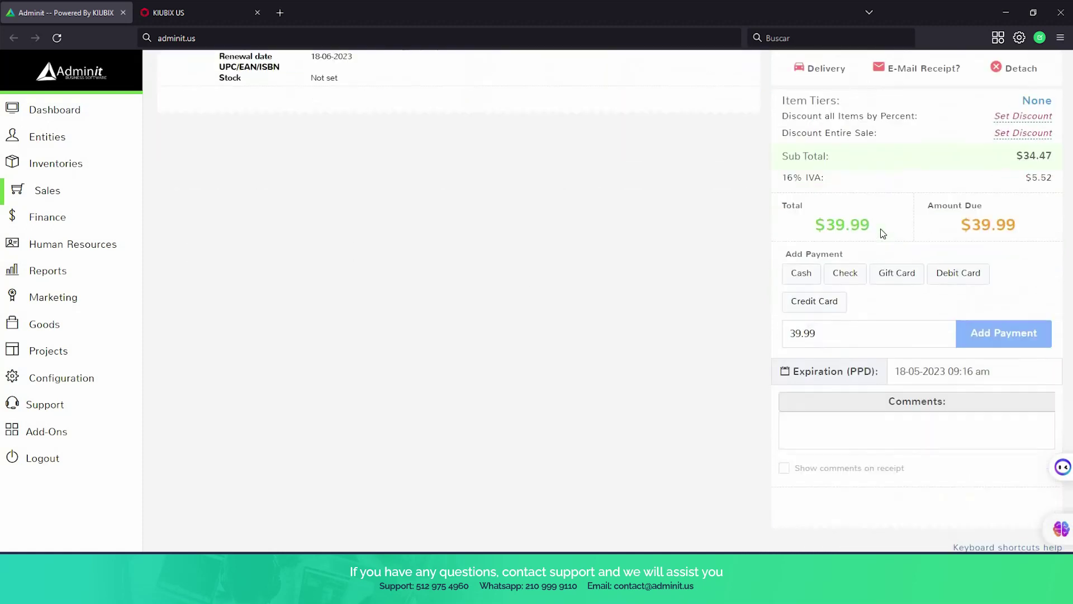
pyautogui.click(803, 272)
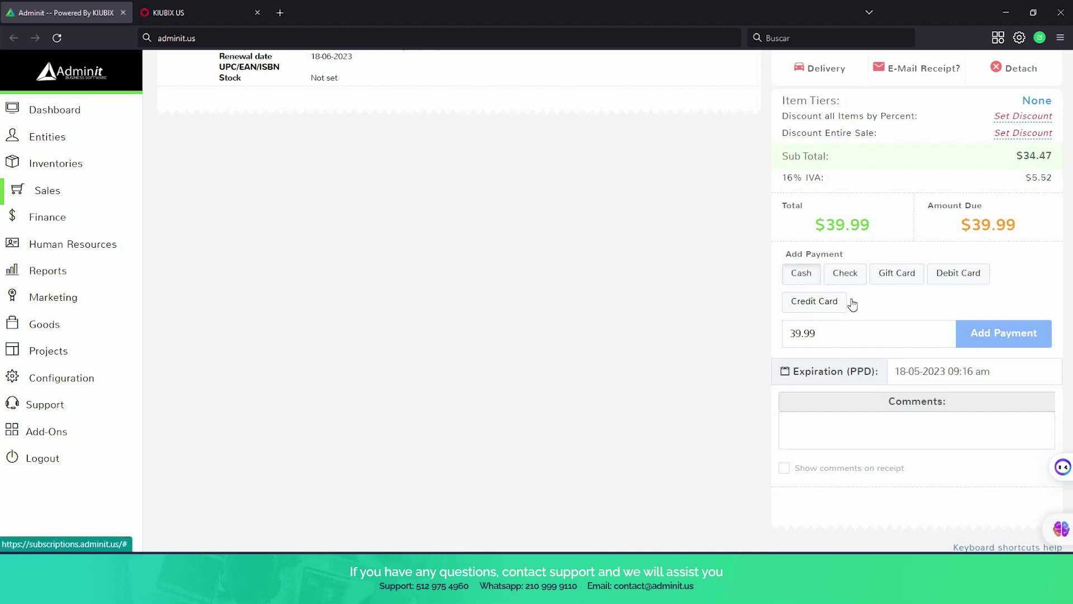
pyautogui.click(997, 338)
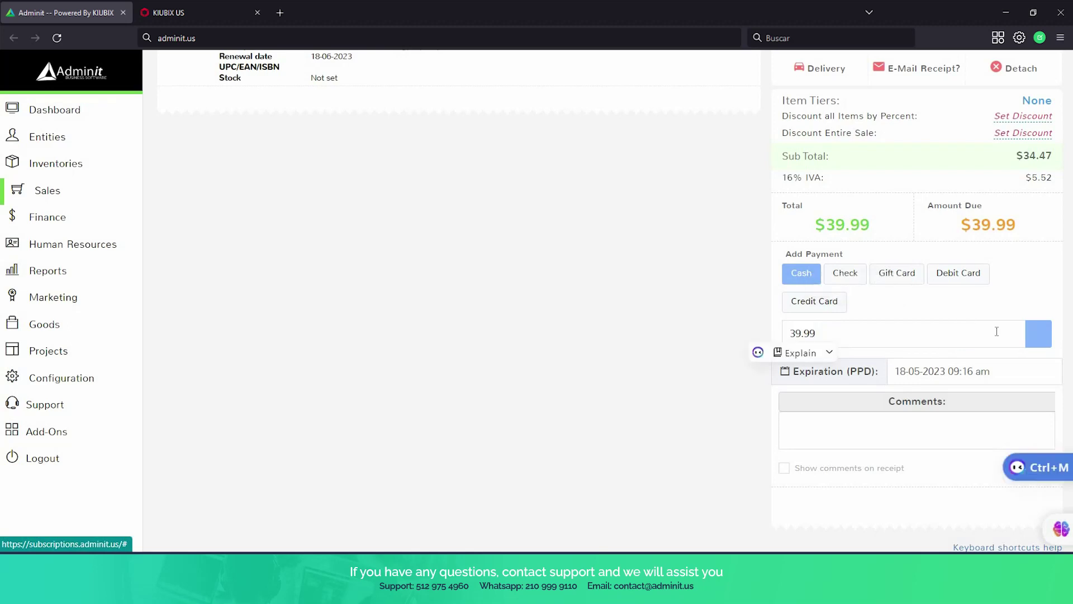
# Complete the sale to bring up the submit-sale confirmation.
pyautogui.scroll(-3, 648, 331)
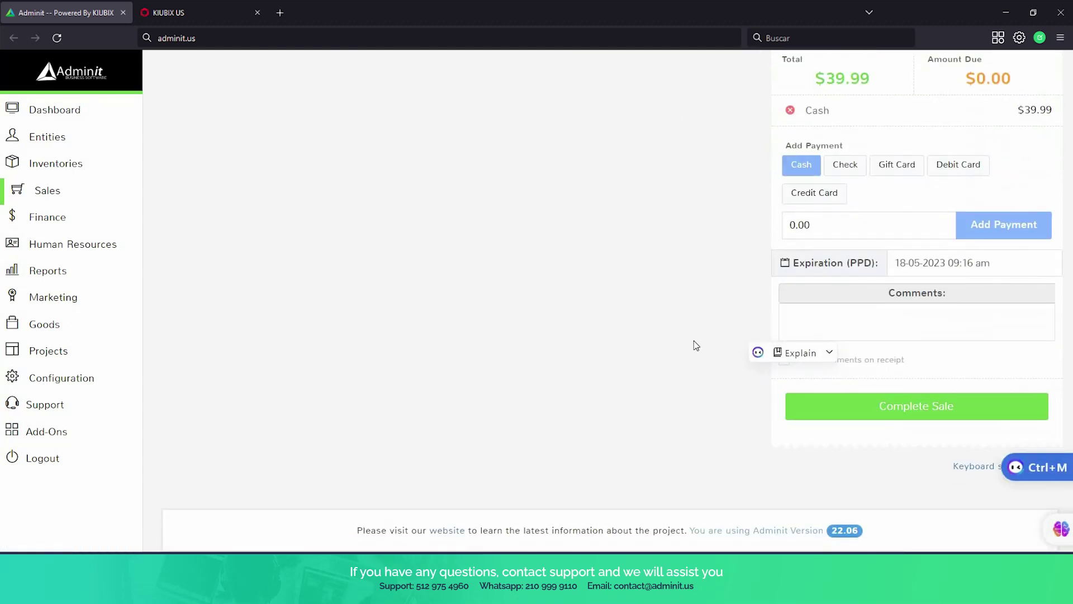
pyautogui.click(882, 328)
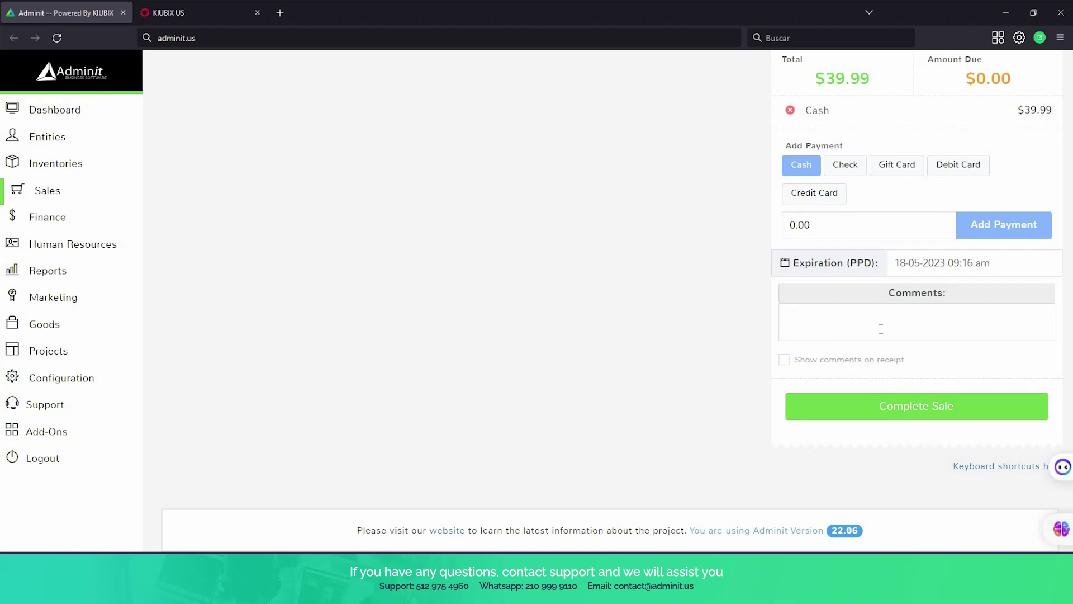
pyautogui.click(937, 412)
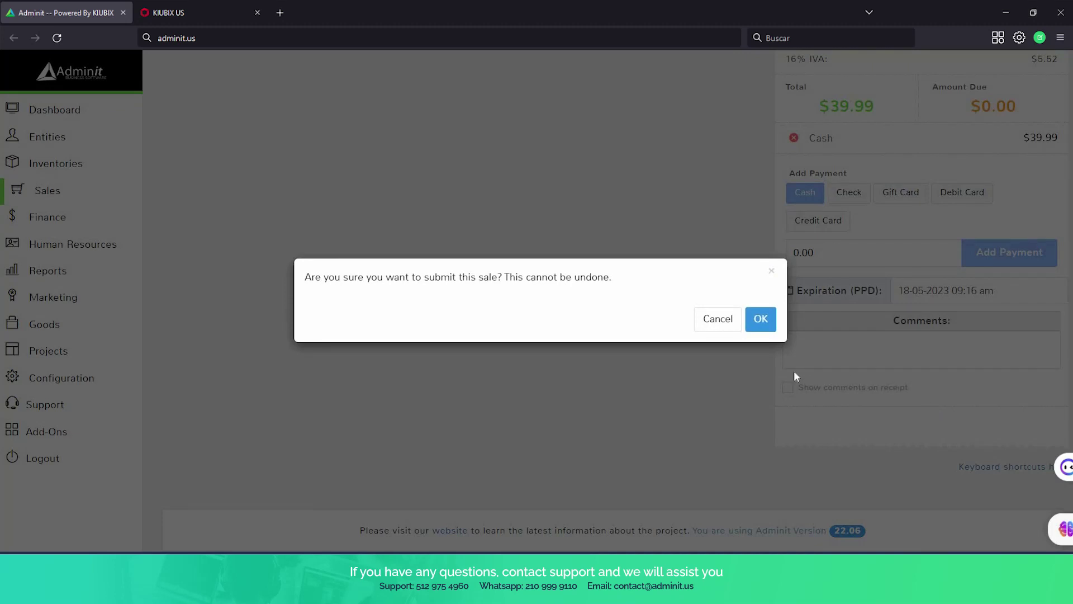
# Confirm the sale without printing and review the receipt: Premium package, renewal 18-06-2023, $39.99 cash.
pyautogui.click(765, 324)
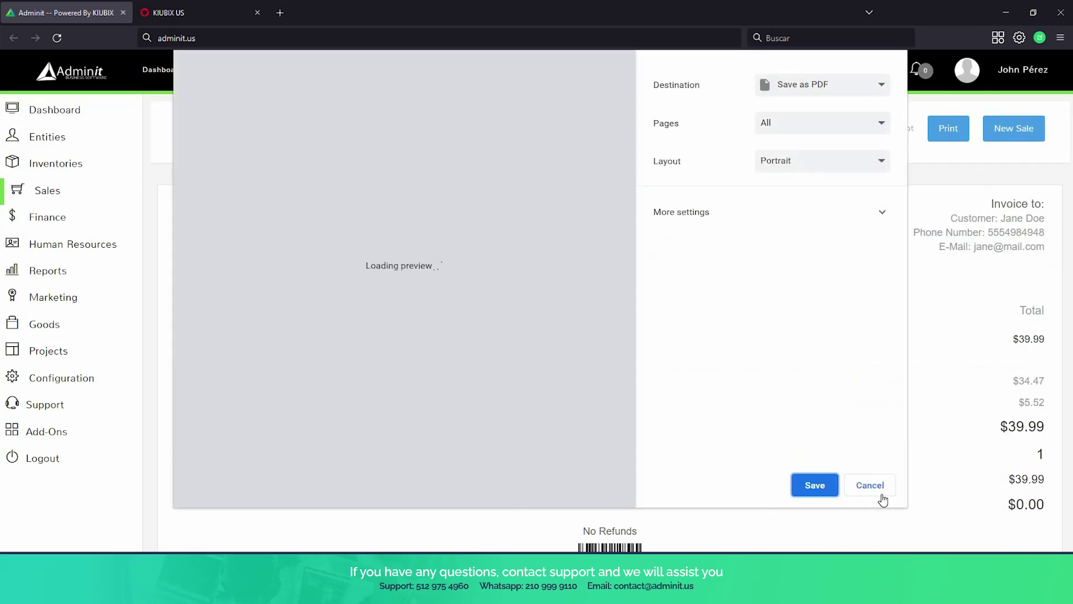
pyautogui.click(880, 490)
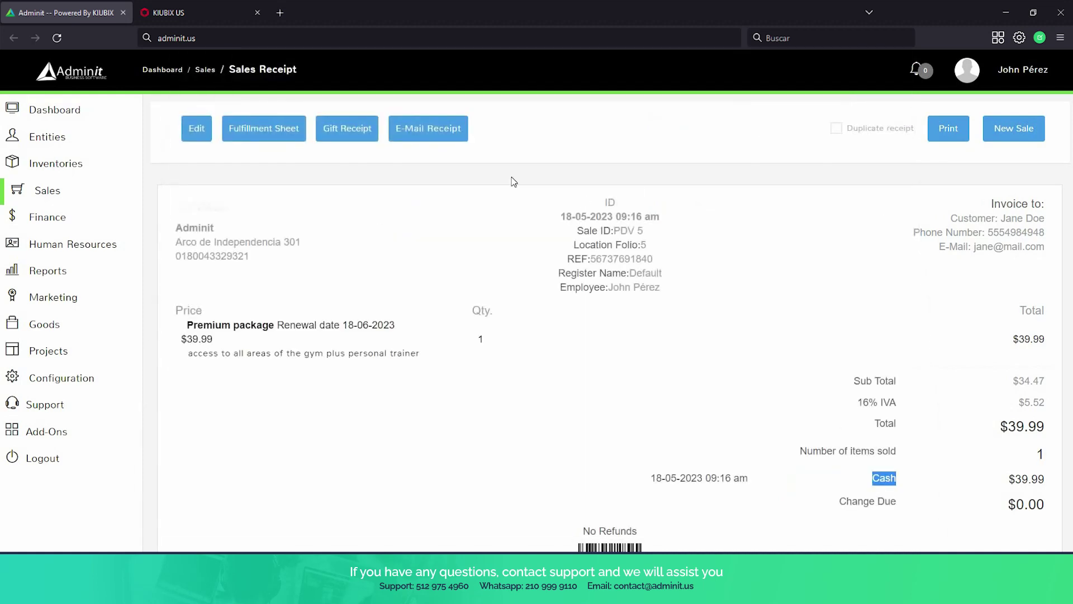
pyautogui.scroll(-2, 464, 389)
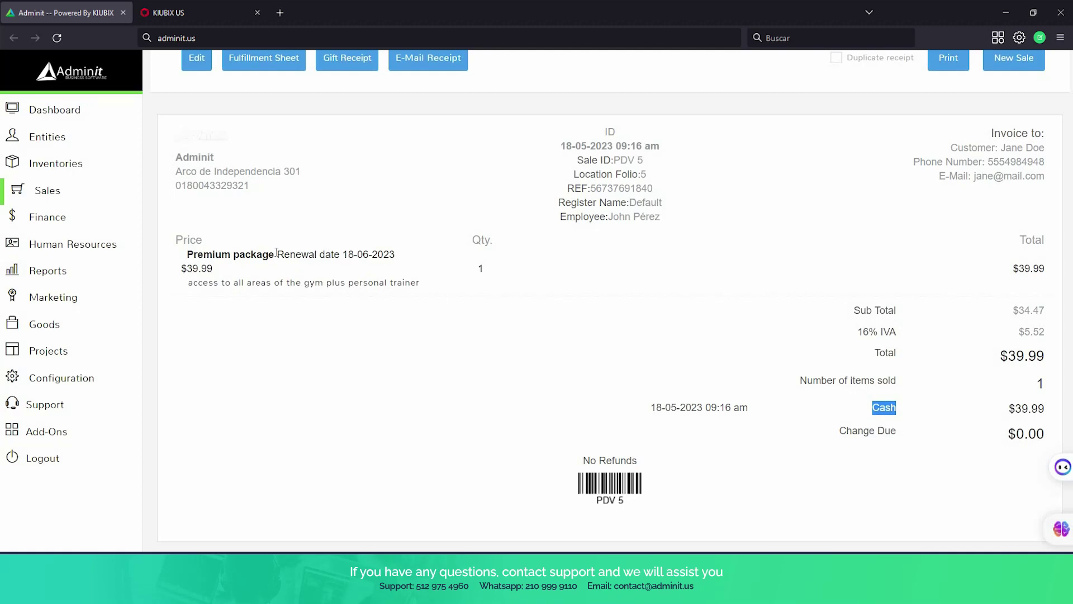
pyautogui.moveTo(274, 253); pyautogui.dragTo(328, 252)
pyautogui.click(365, 260)
pyautogui.scroll(-1, 462, 332)
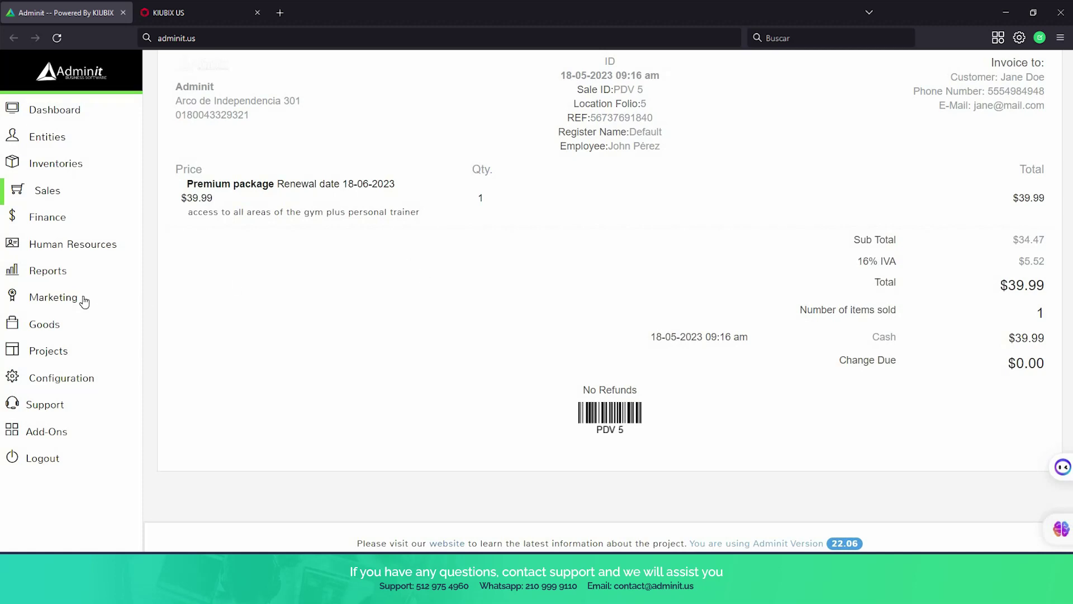
# Go to Reports > All Reports > Subscriptions and open the Subscriptions report settings.
pyautogui.click(48, 190)
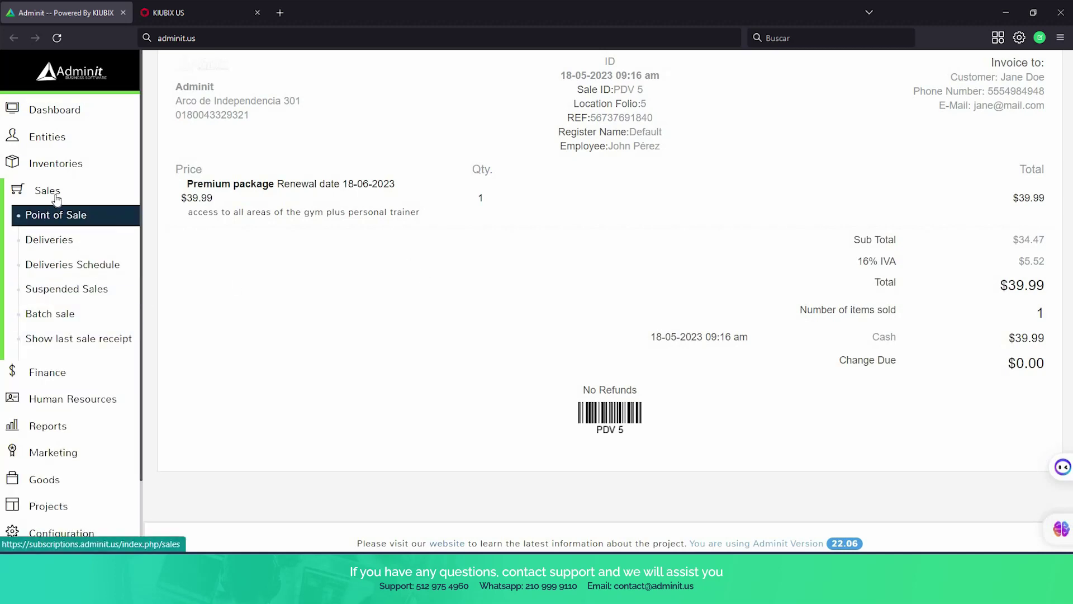
pyautogui.scroll(-3, 93, 312)
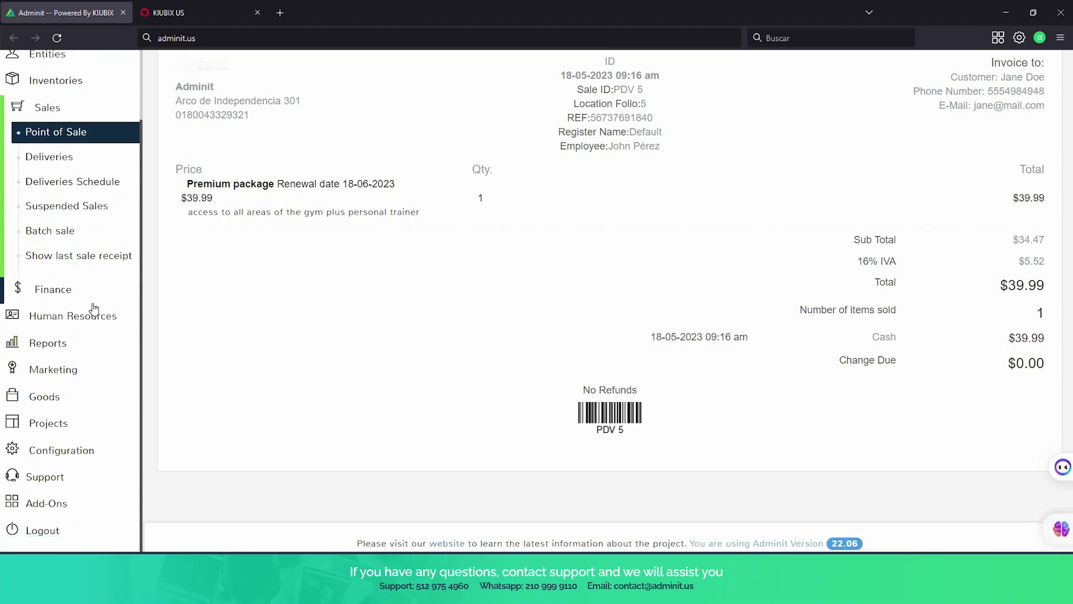
pyautogui.click(77, 350)
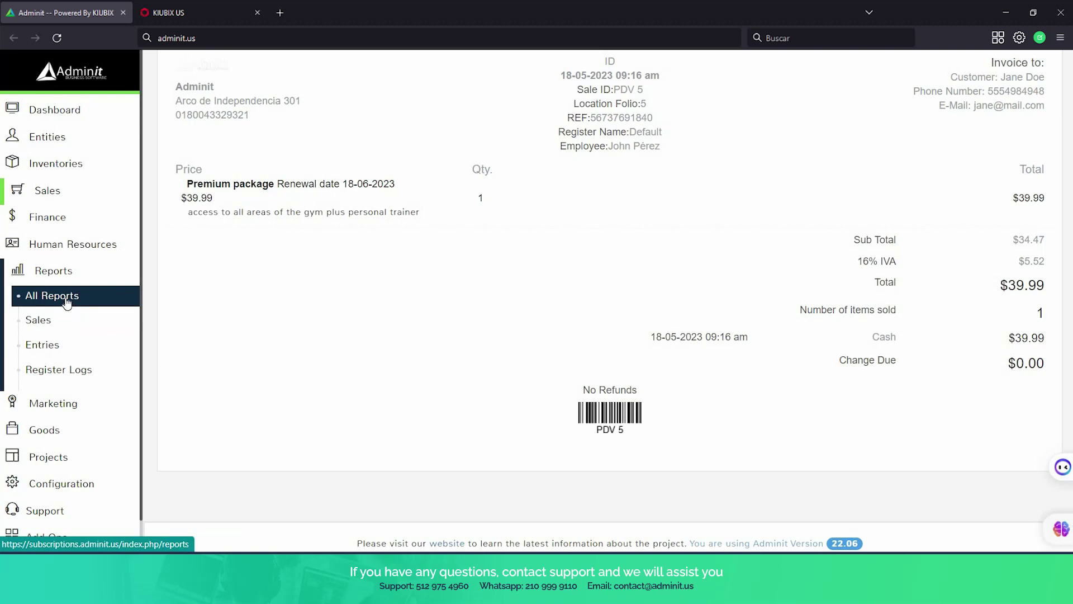
pyautogui.click(66, 302)
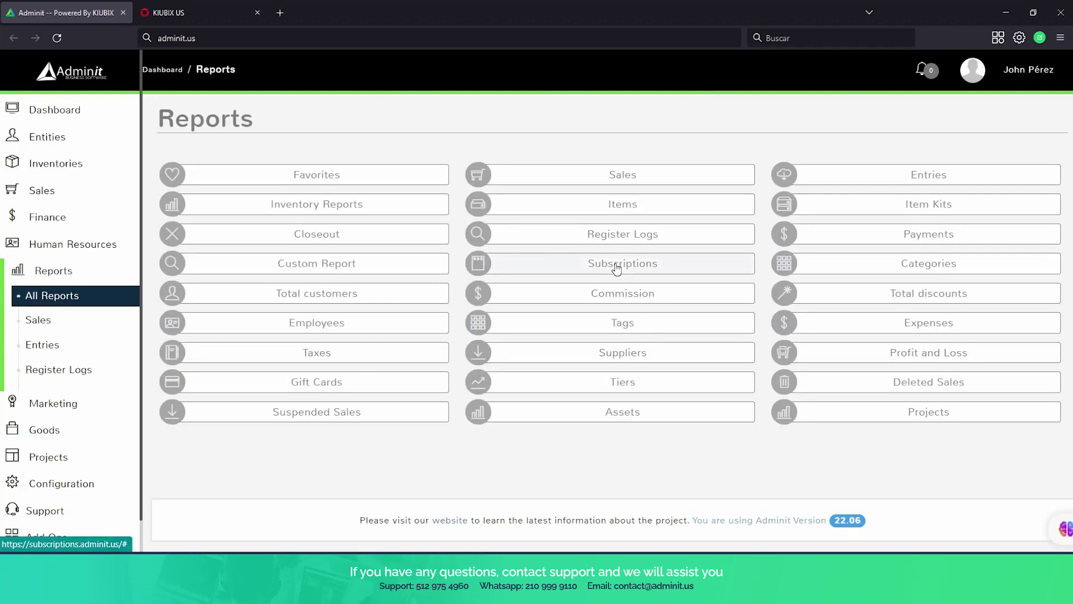
pyautogui.click(616, 267)
pyautogui.scroll(-1, 613, 266)
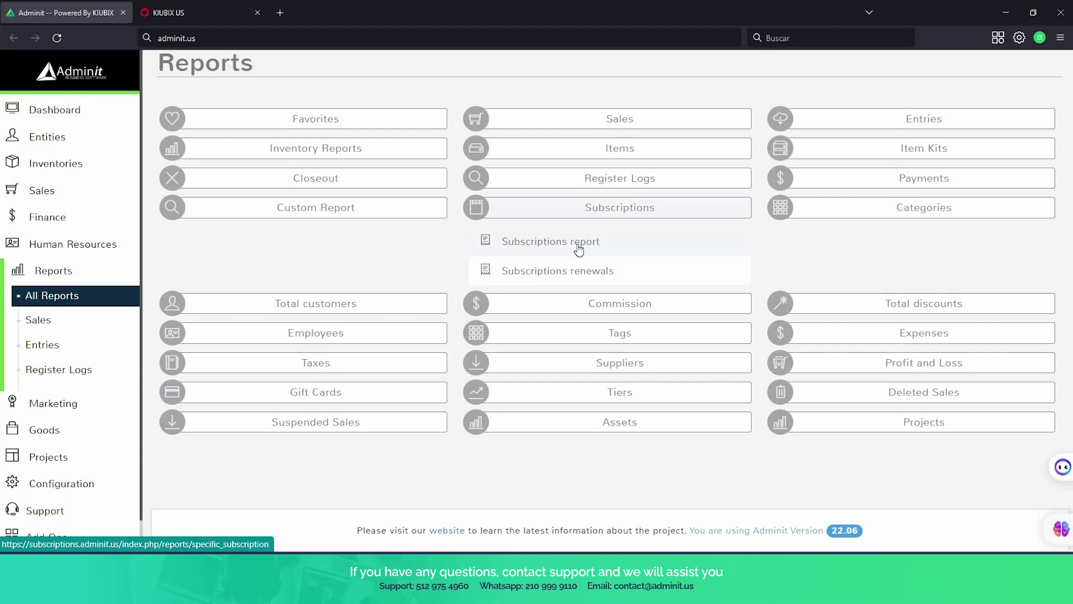
pyautogui.click(579, 249)
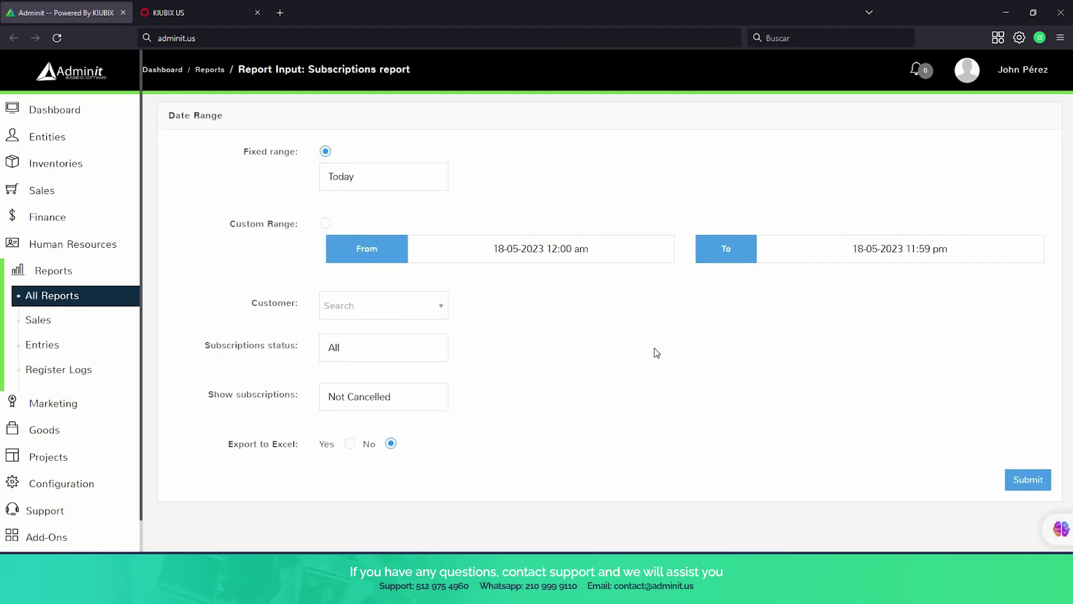
# Run the Subscriptions report for Last 7 Days, showing cancelled and not cancelled subscriptions.
pyautogui.scroll(-1, 416, 242)
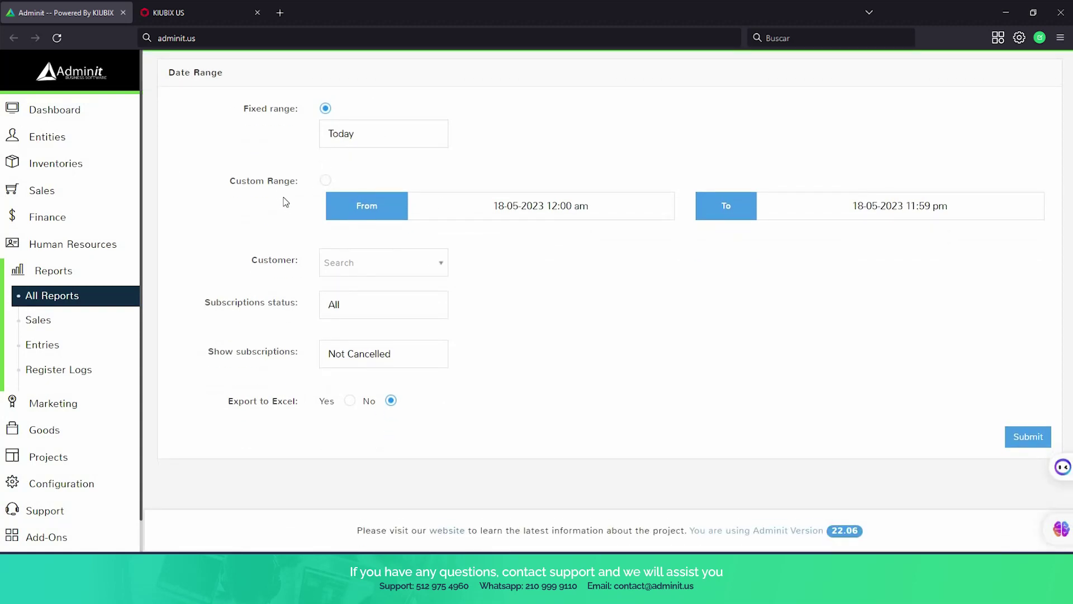
pyautogui.click(417, 132)
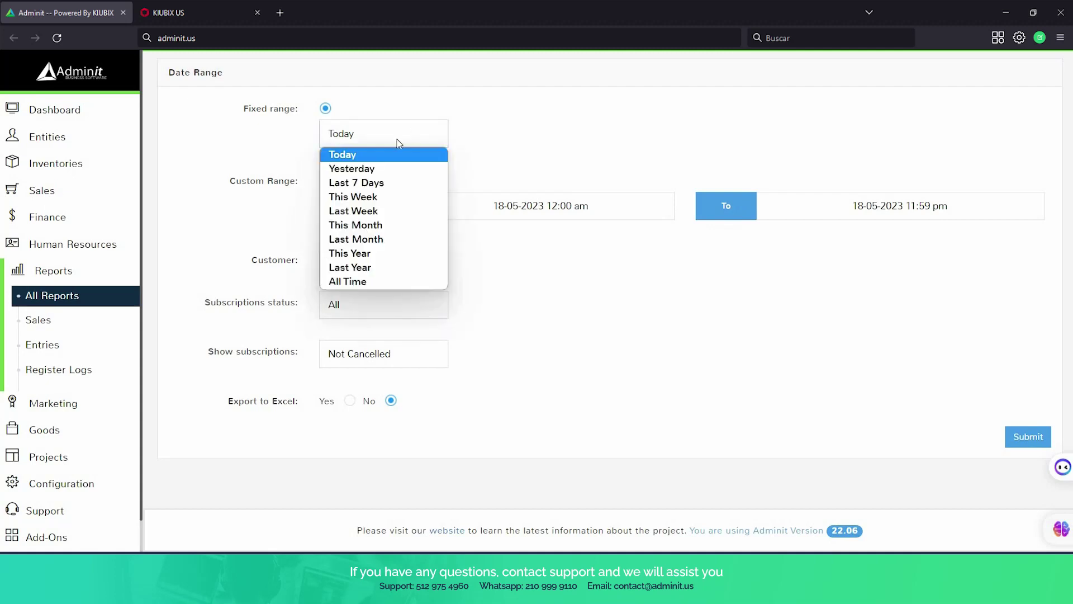
pyautogui.click(380, 183)
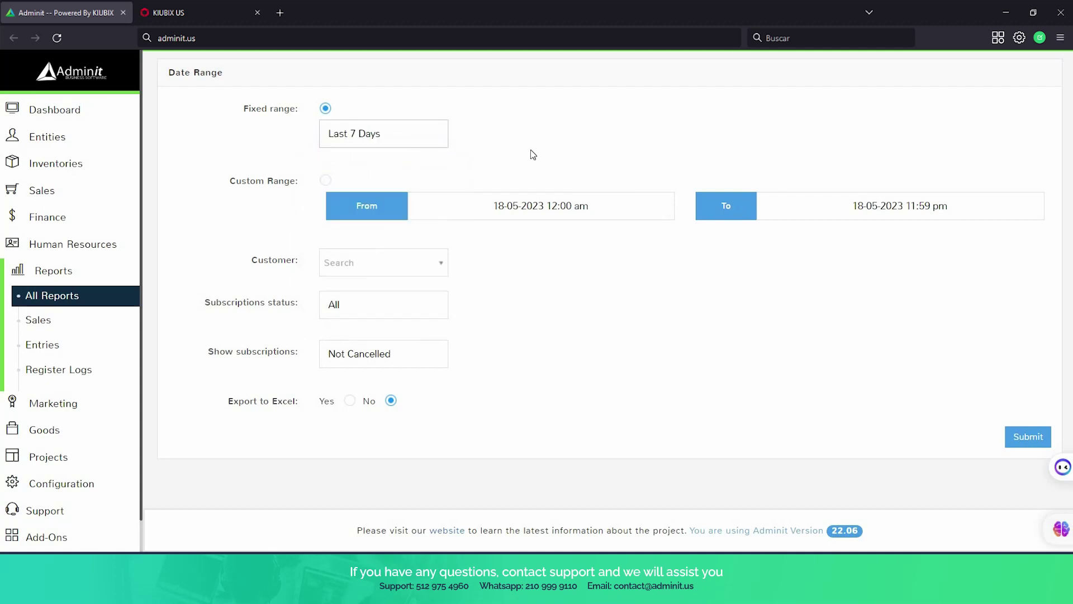
pyautogui.click(406, 133)
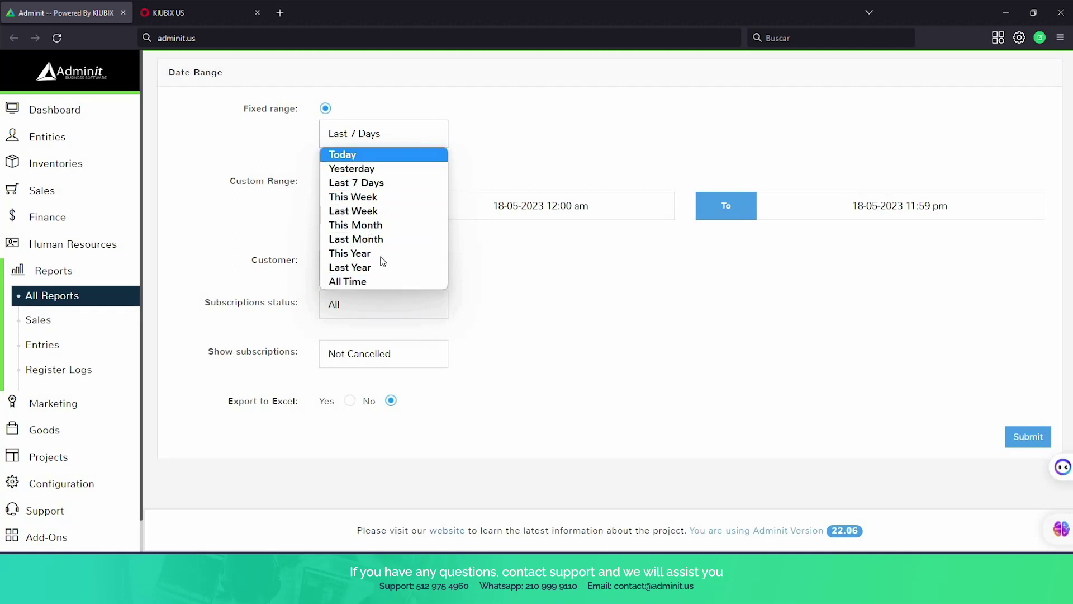
pyautogui.click(385, 187)
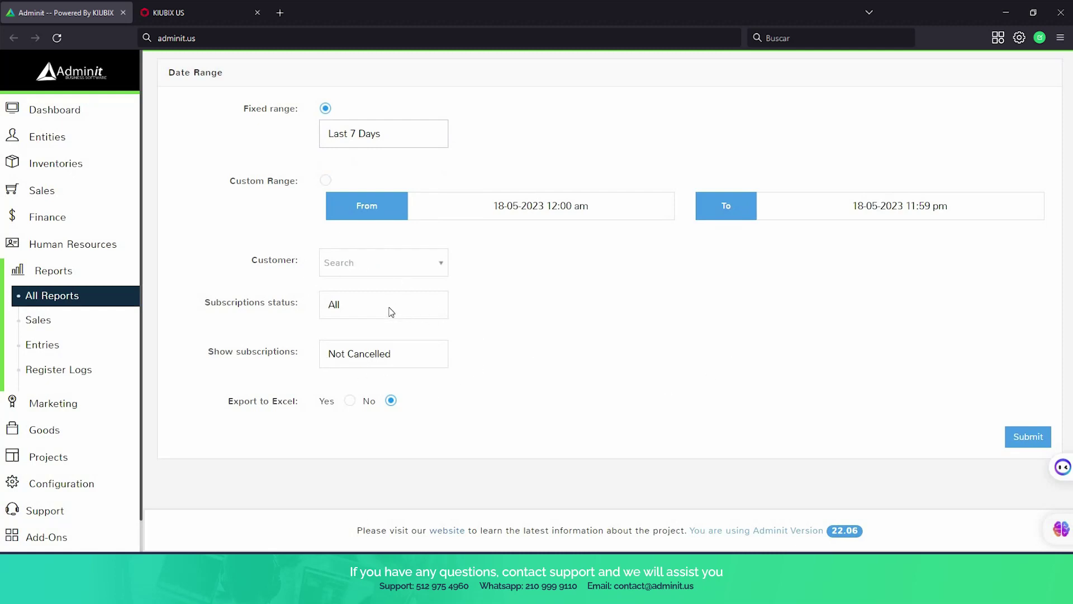
pyautogui.click(410, 358)
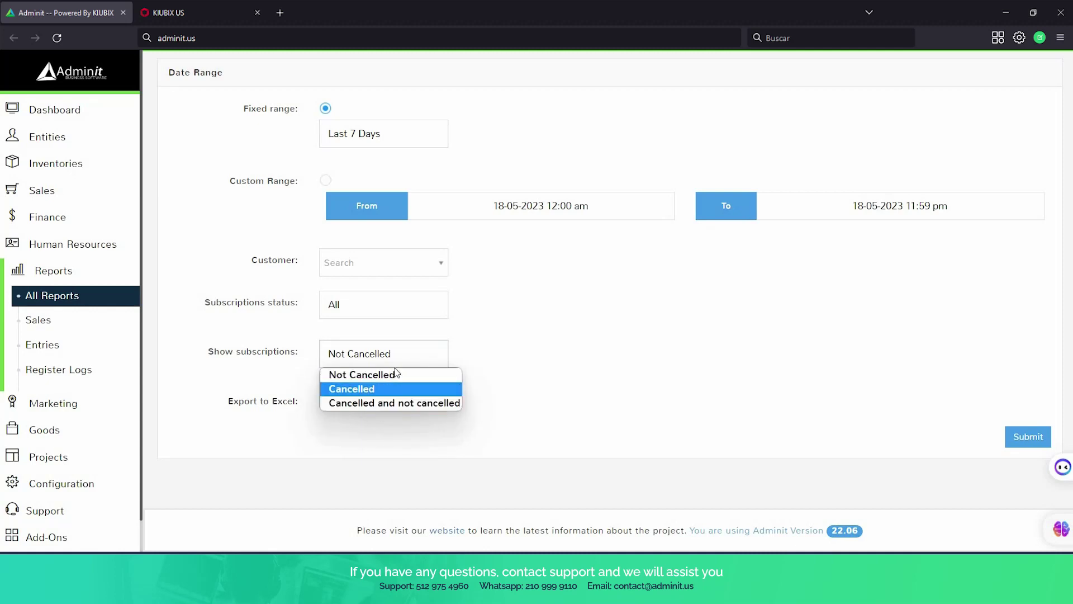
pyautogui.click(404, 406)
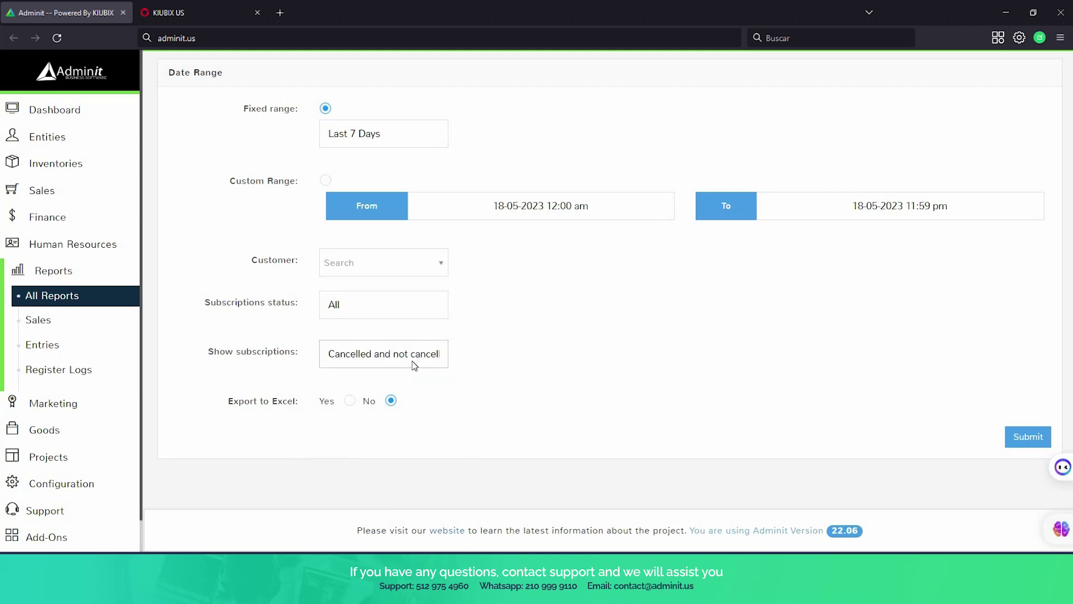
pyautogui.click(1028, 438)
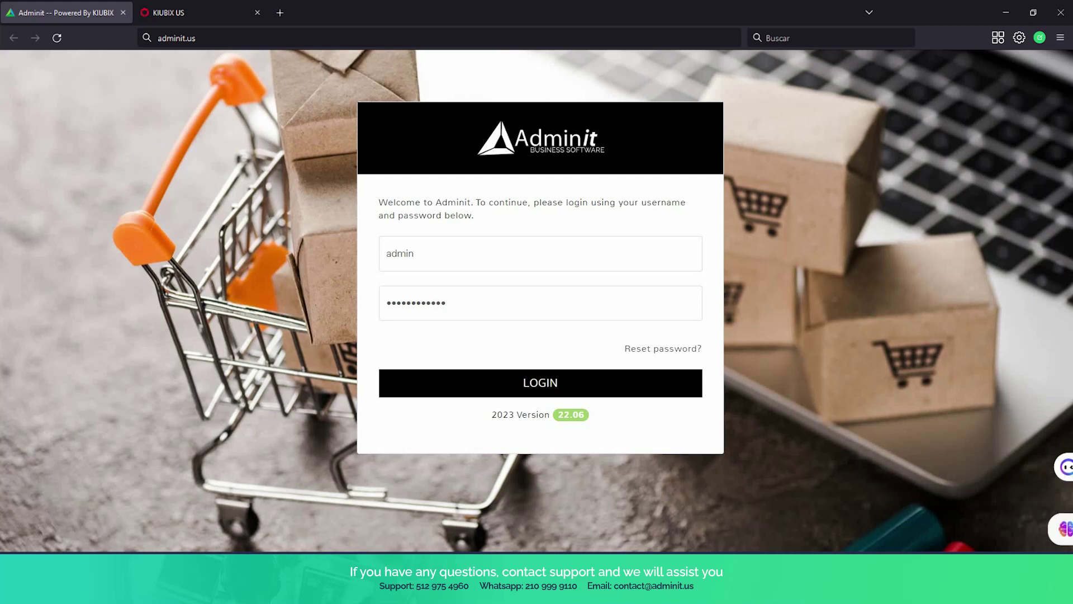
# Log back in and view the Add-Ons page showing WooCommerce Add-on enabled.
pyautogui.press('Return')
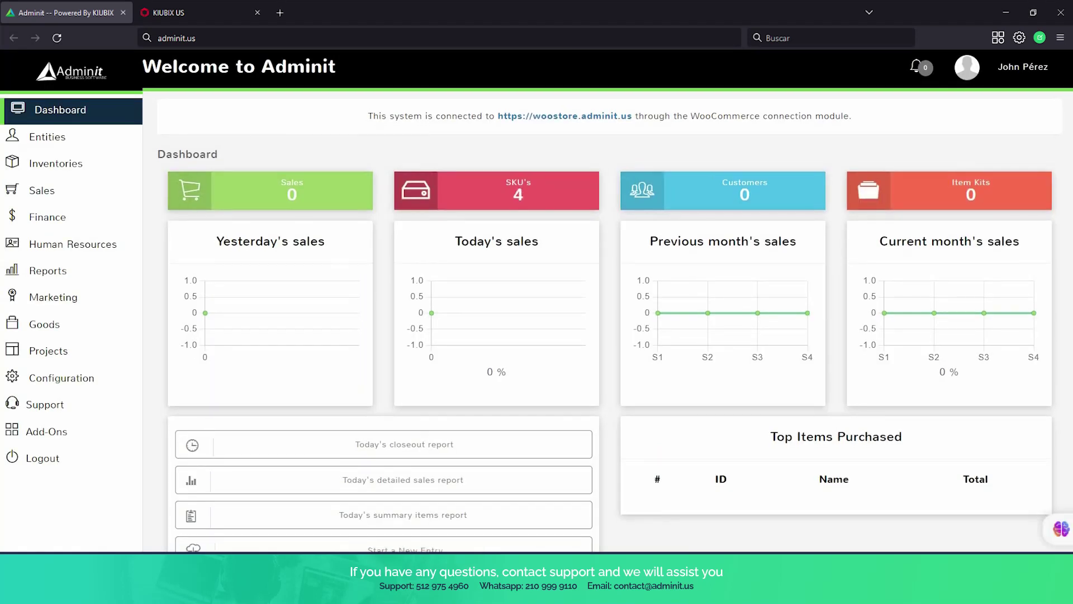
pyautogui.scroll(-4, 608, 301)
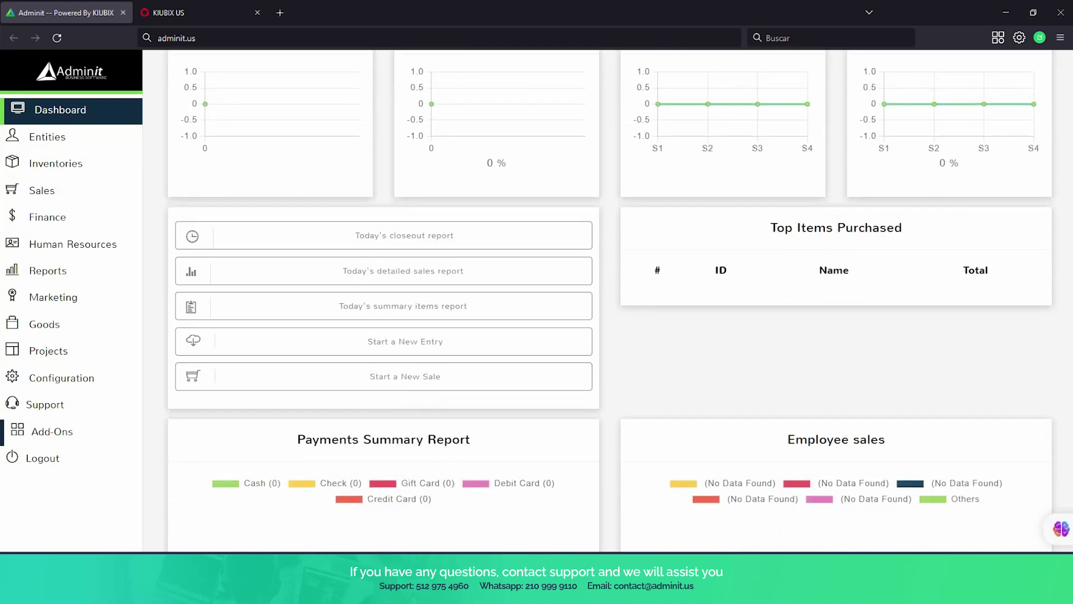
pyautogui.click(52, 431)
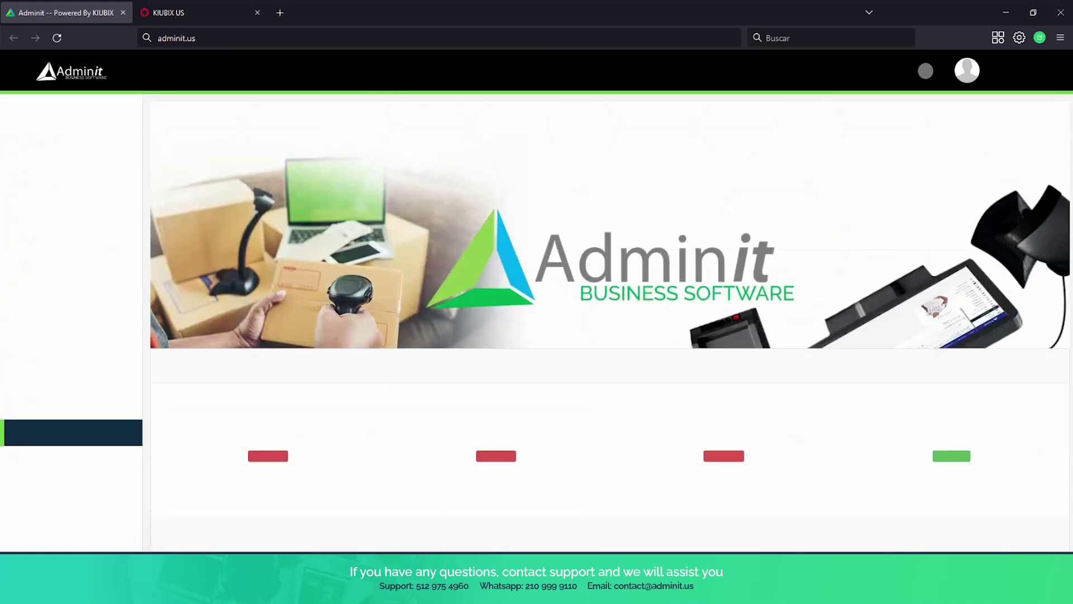
pyautogui.scroll(-3, 609, 302)
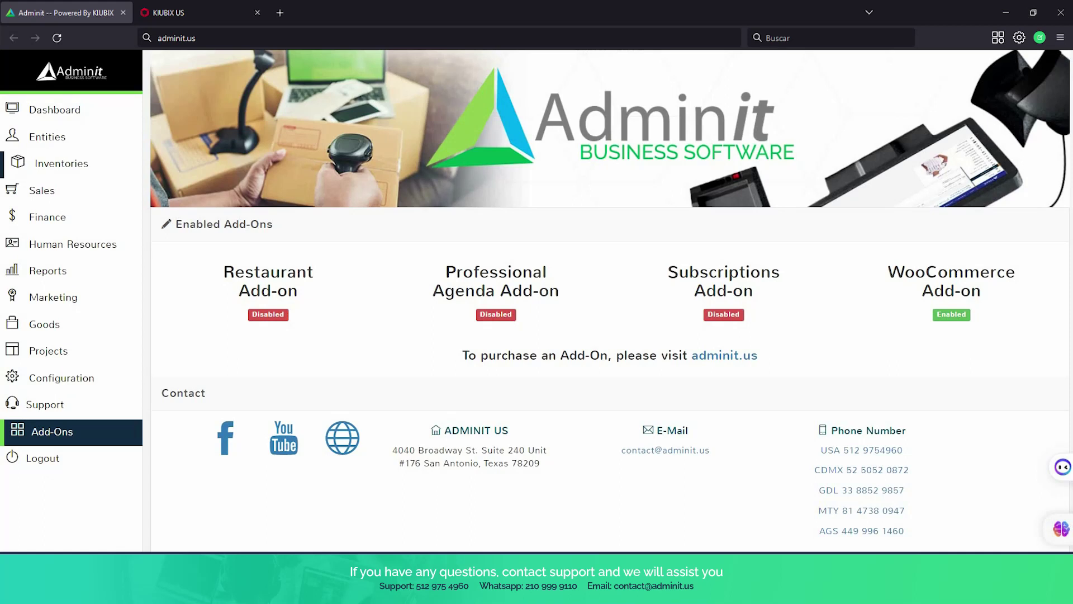
# Open Inventories > WooCommerce to see four items at 100% synchronization.
pyautogui.click(62, 162)
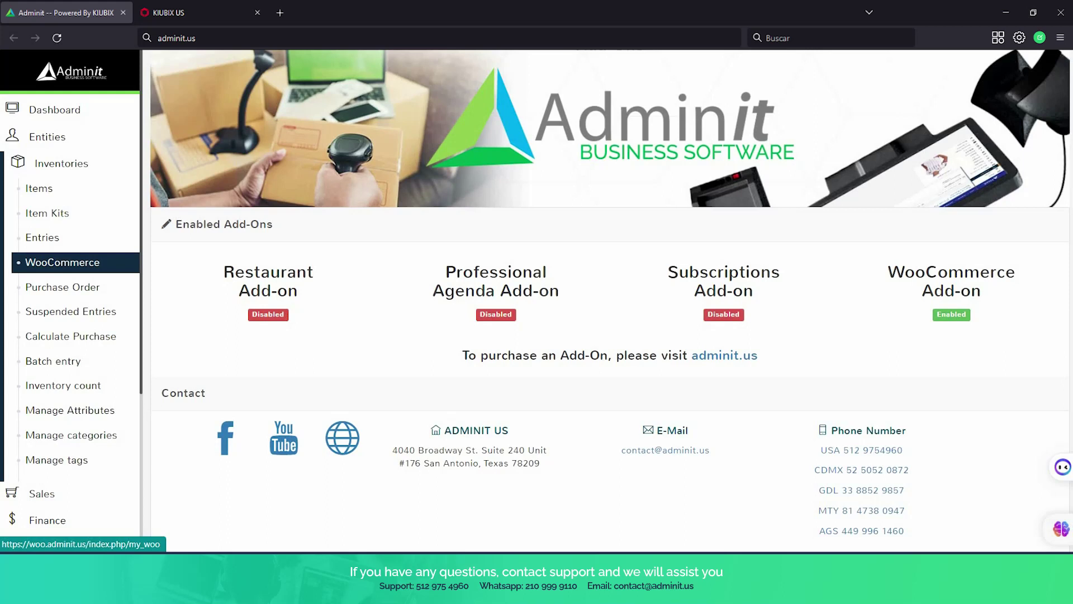
pyautogui.click(114, 265)
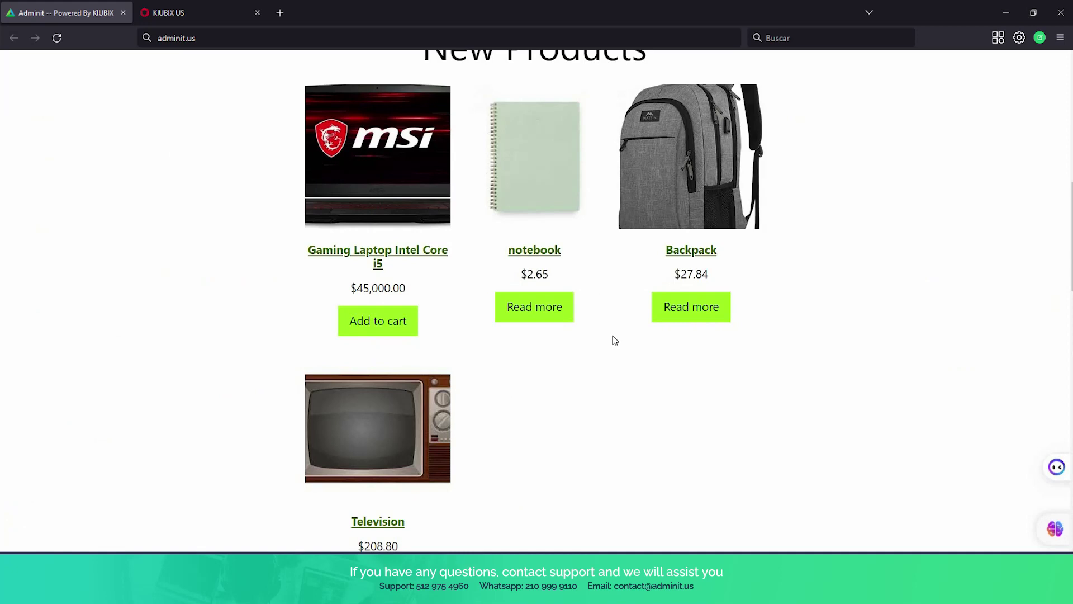
# Browse New Products: Gaming Laptop $45,000.00, notebook $2.65, Backpack $27.84, Television $208.80.
pyautogui.scroll(7, 613, 338)
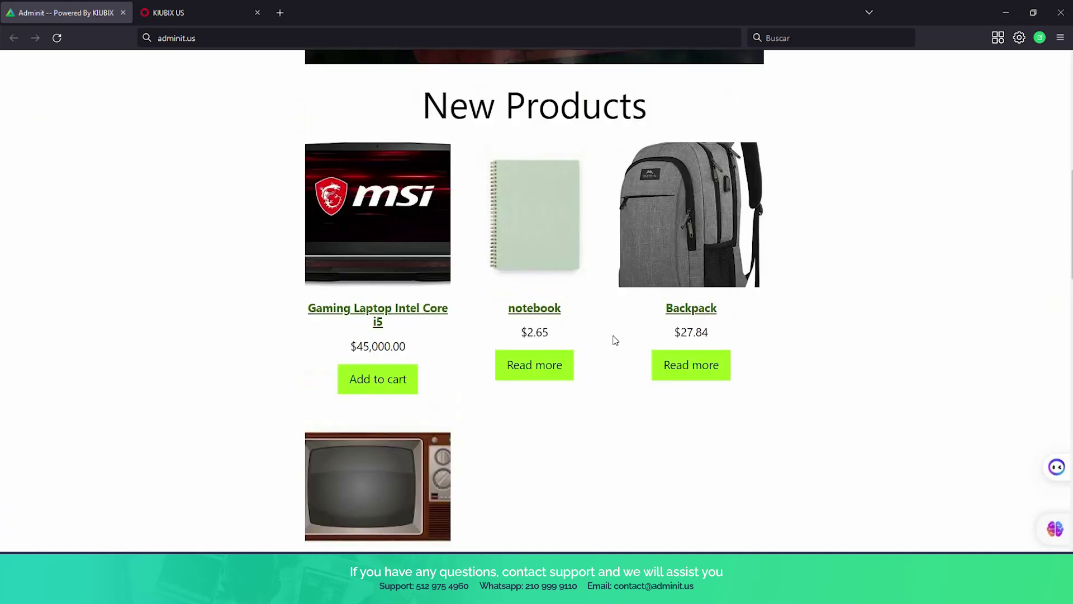
pyautogui.scroll(3, 614, 339)
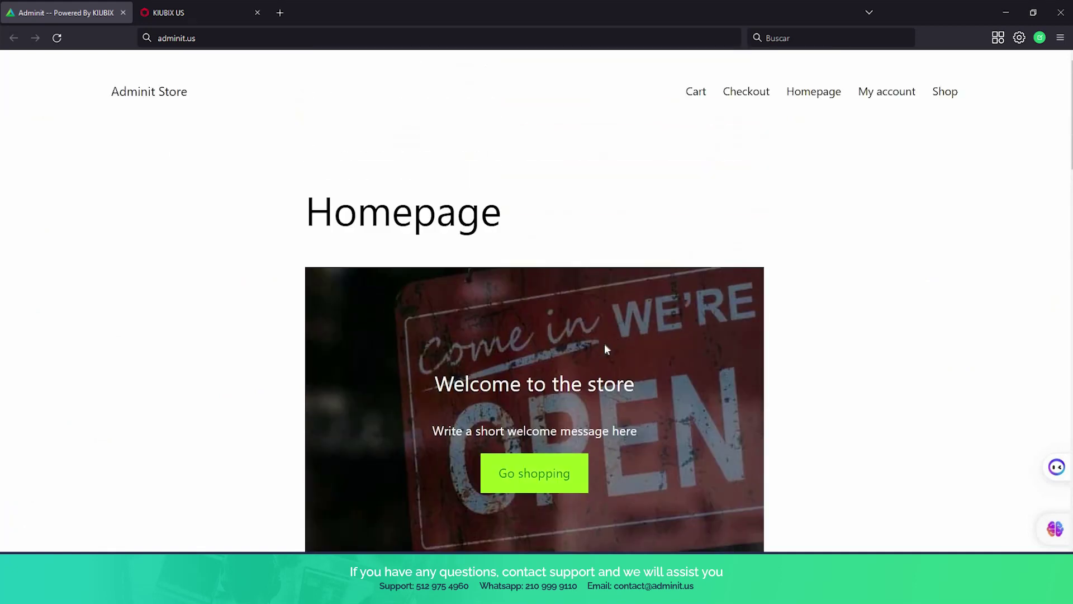
pyautogui.scroll(-7, 605, 344)
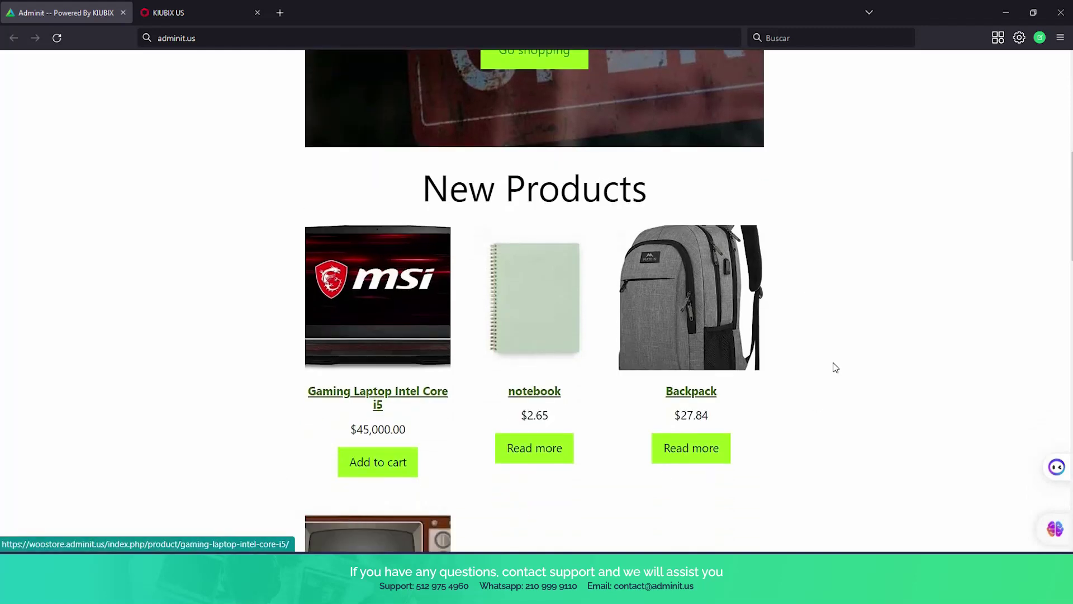
pyautogui.scroll(-1, 617, 418)
pyautogui.scroll(-1, 617, 418)
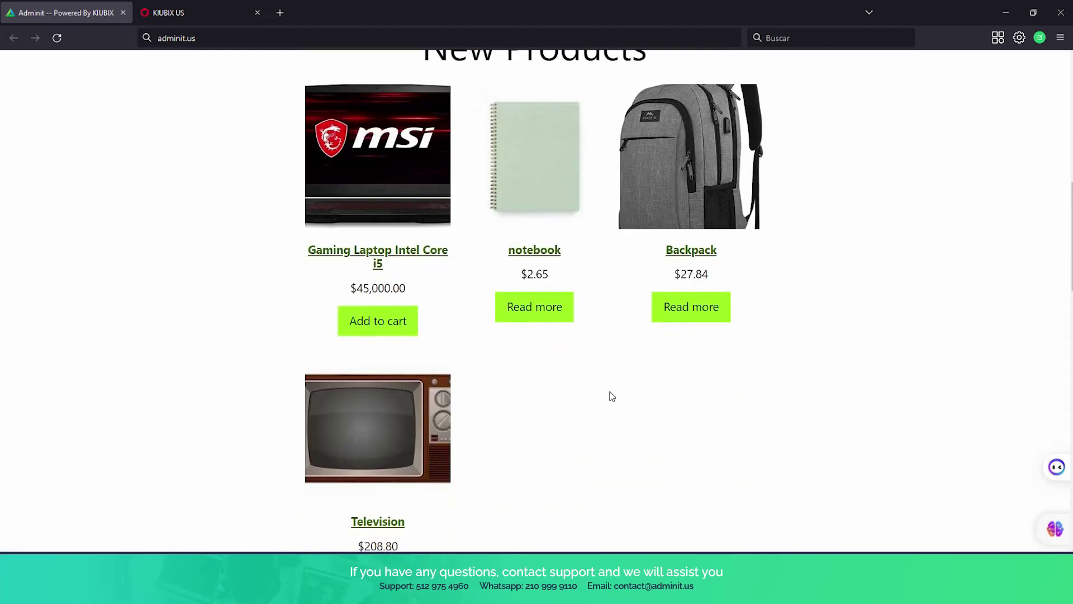
pyautogui.click(373, 328)
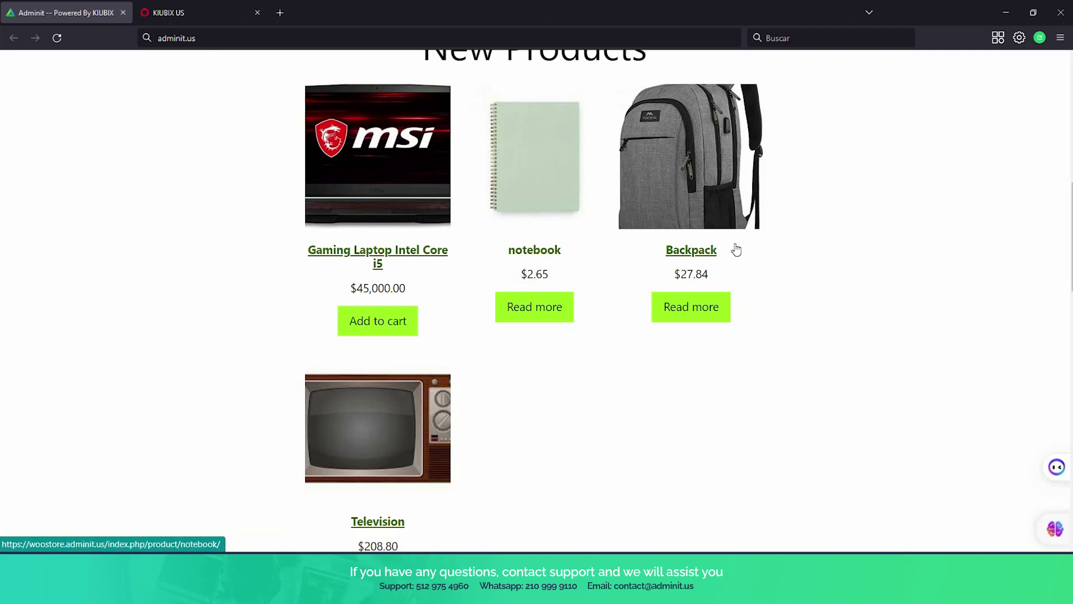
pyautogui.scroll(-2, 568, 263)
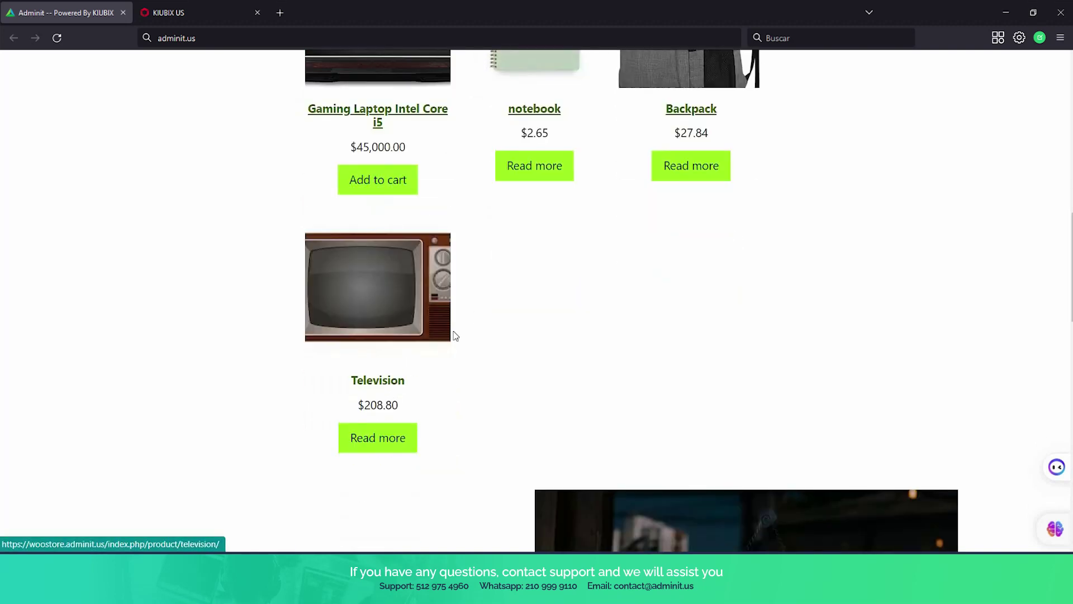
pyautogui.scroll(3, 455, 335)
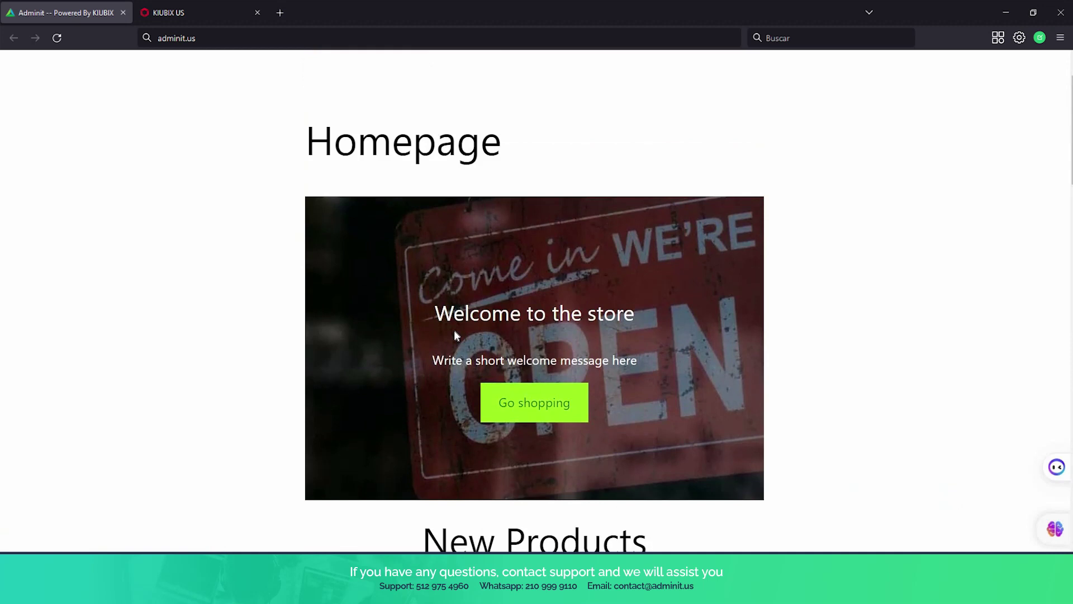
pyautogui.scroll(1, 454, 330)
pyautogui.scroll(-5, 454, 331)
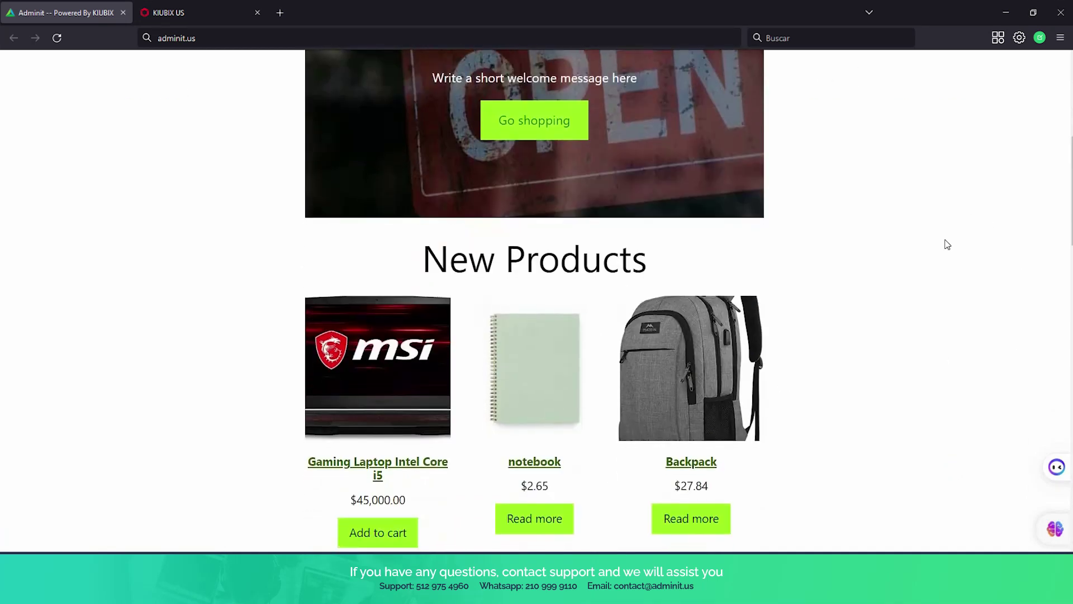
pyautogui.scroll(-2, 927, 224)
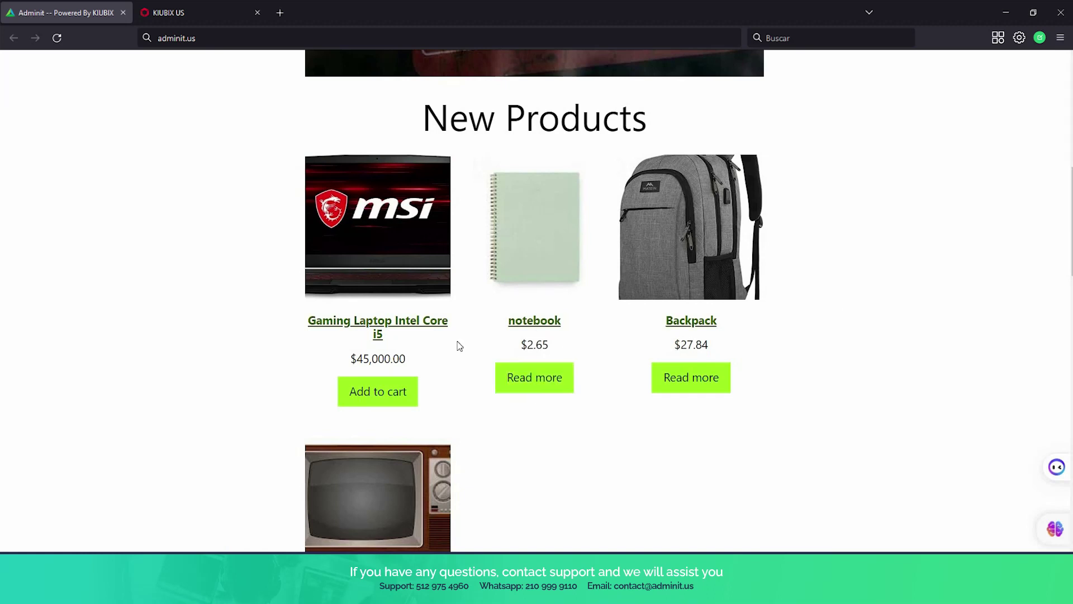
pyautogui.scroll(-1, 456, 344)
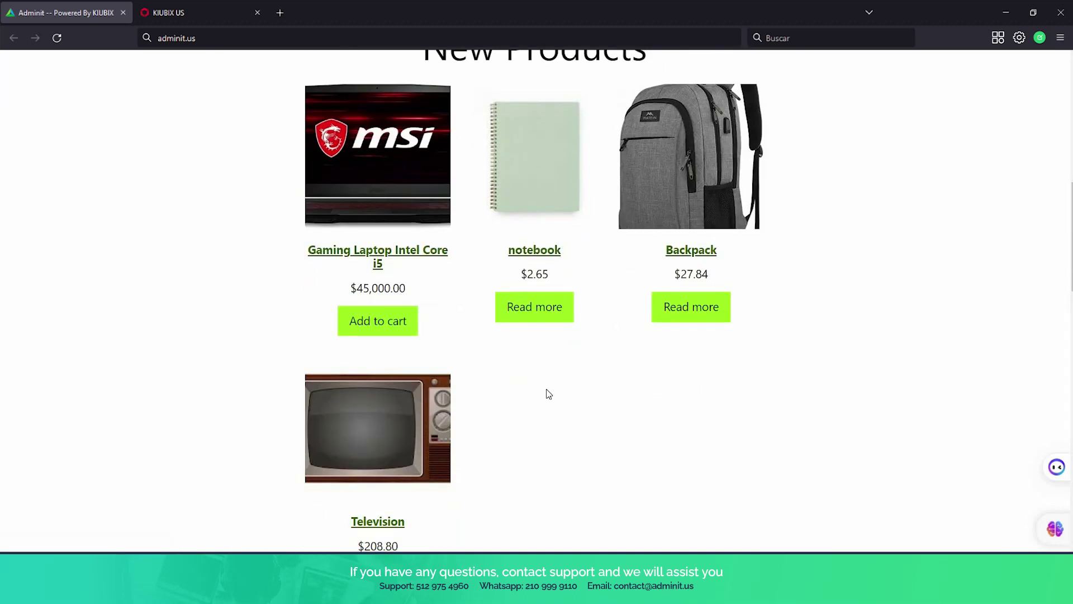
pyautogui.scroll(8, 549, 394)
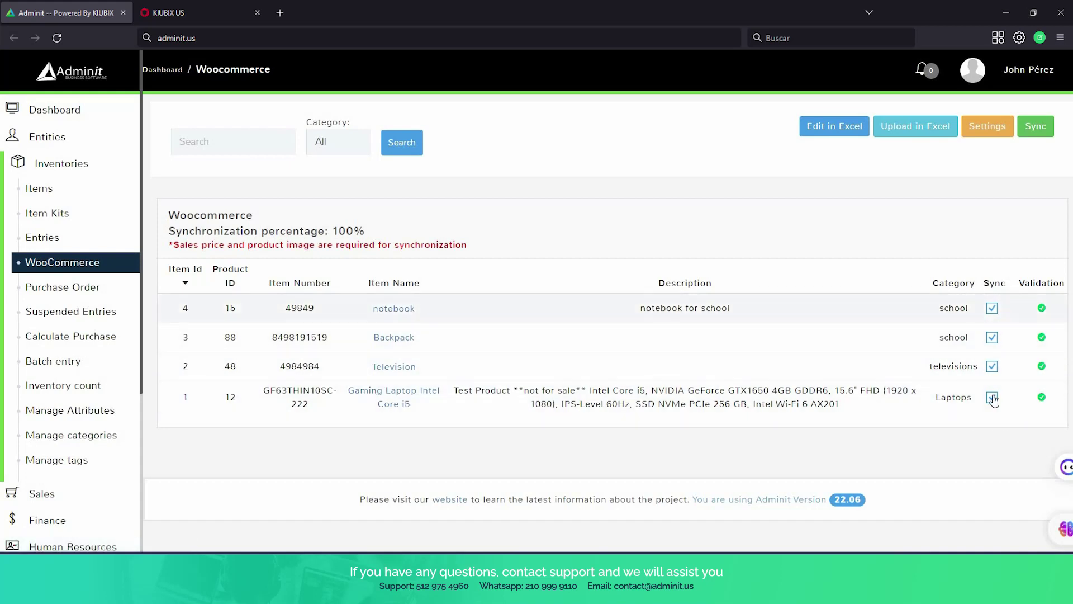
# Go to the Inventories Items list and start a blank new item.
pyautogui.click(66, 195)
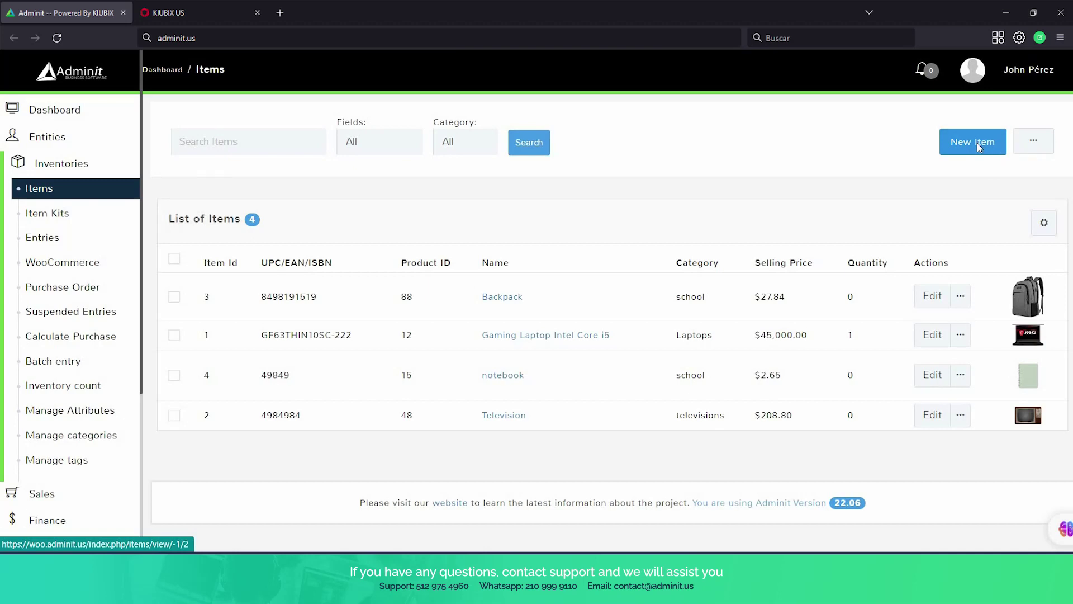
pyautogui.click(977, 147)
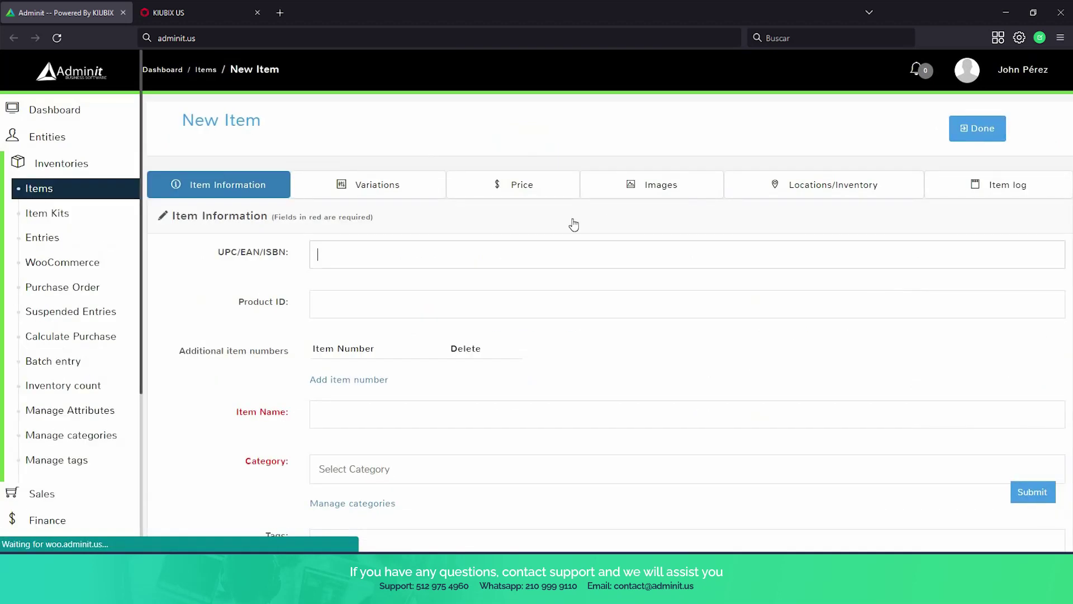
# Enter UPC 868, Product ID 686 and the item name 'scissors'.
pyautogui.click(569, 253)
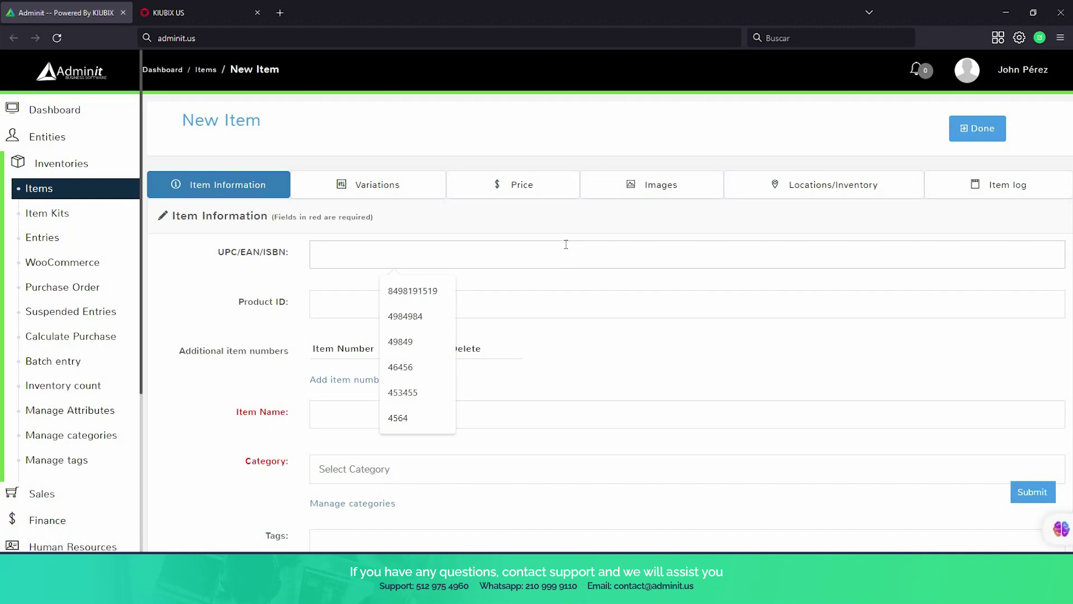
pyautogui.write('868')
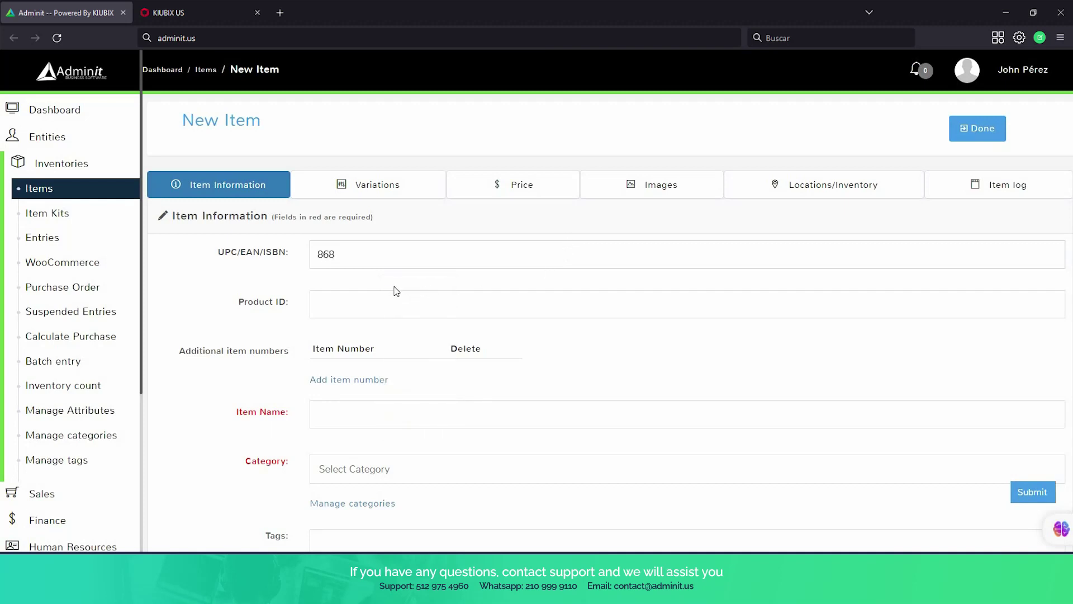
pyautogui.click(399, 293)
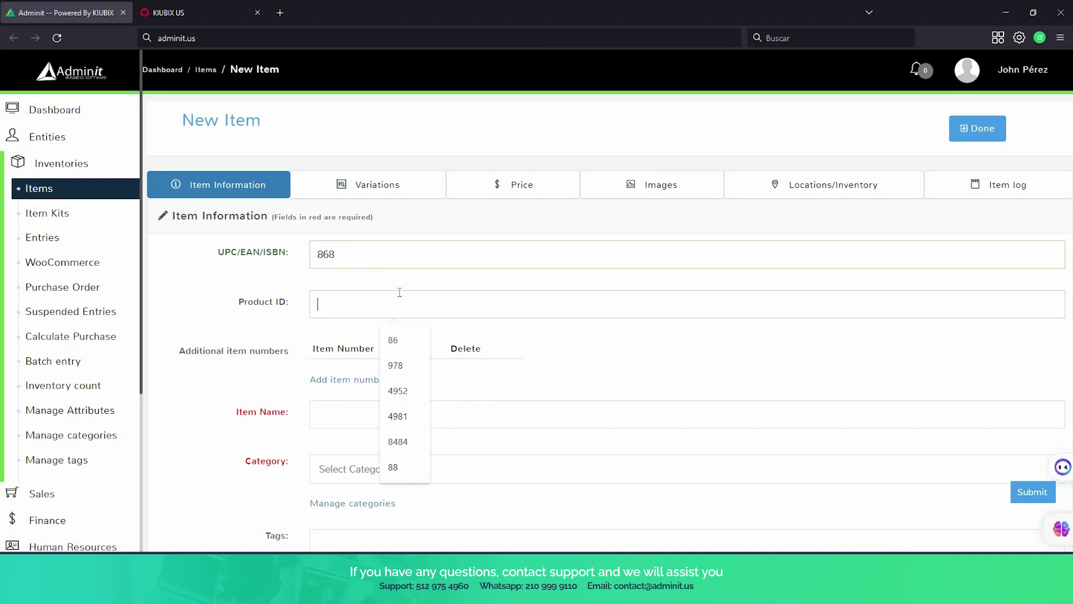
pyautogui.write('686')
pyautogui.scroll(-3, 409, 297)
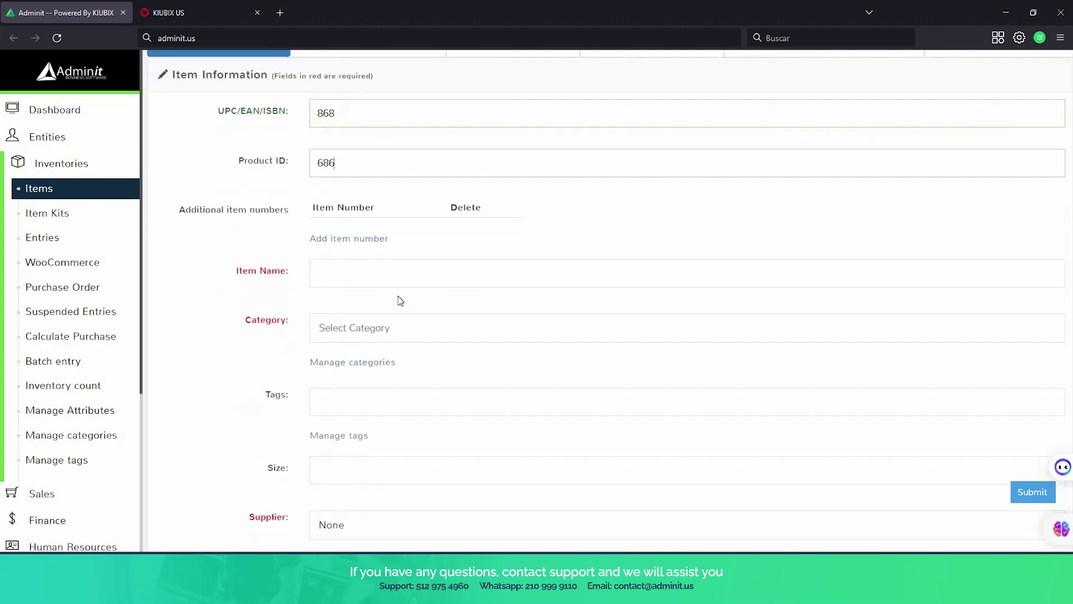
pyautogui.click(373, 270)
pyautogui.write('scissors')
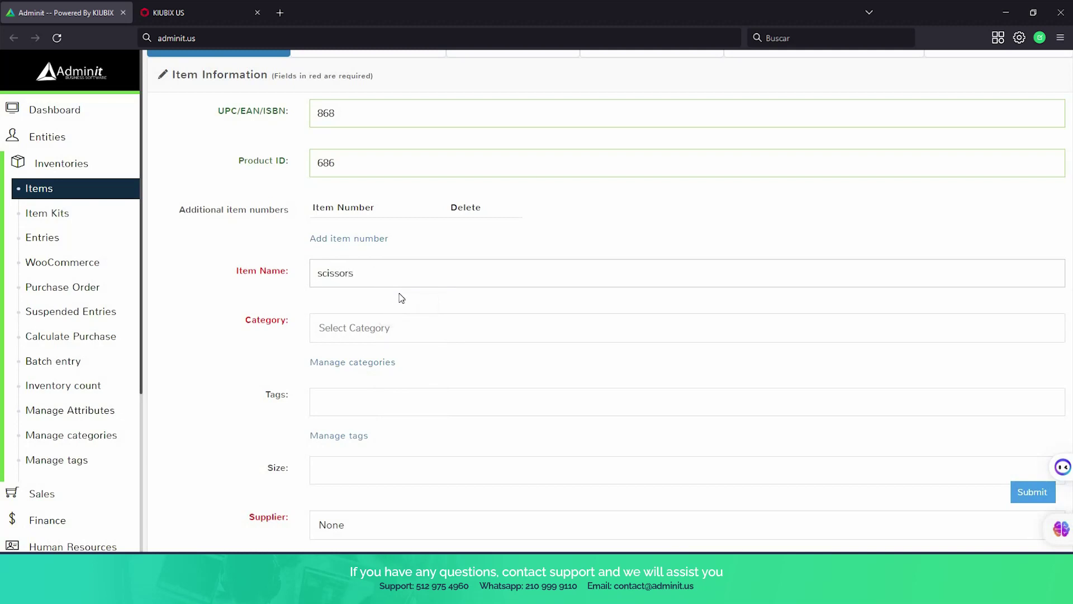
pyautogui.scroll(-1, 401, 298)
# Assign the item to the school category and save it.
pyautogui.click(374, 259)
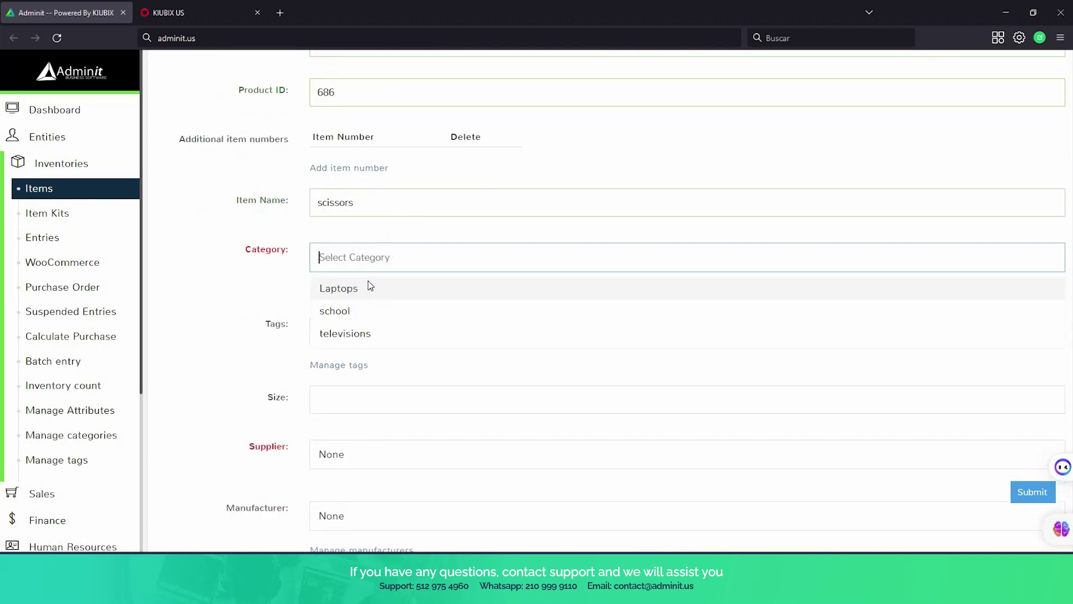
pyautogui.click(361, 312)
pyautogui.scroll(-3, 645, 348)
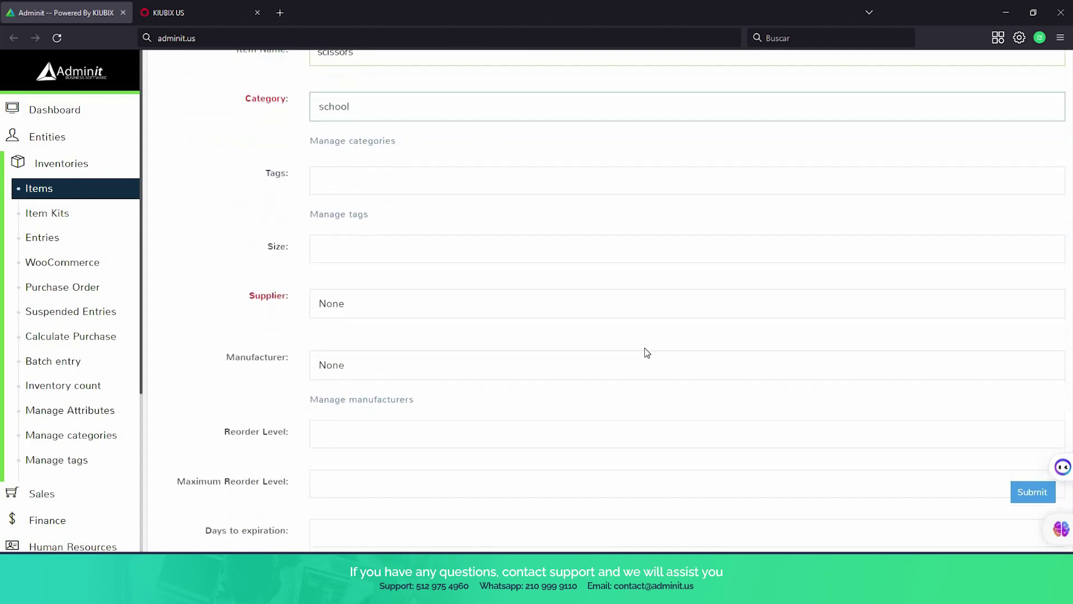
pyautogui.scroll(-3, 646, 352)
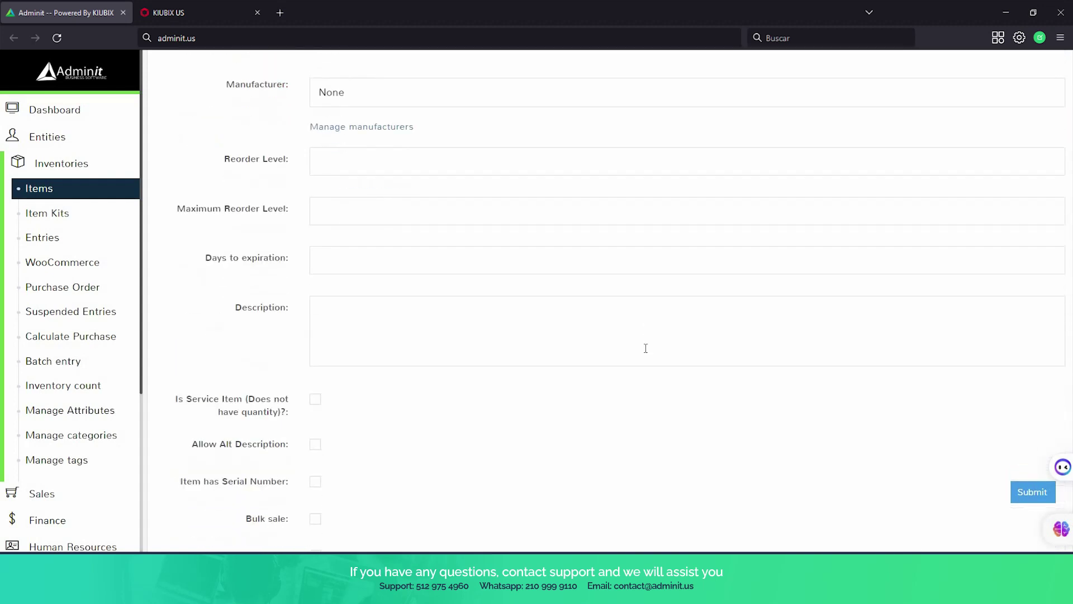
pyautogui.scroll(8, 645, 348)
pyautogui.scroll(1, 646, 348)
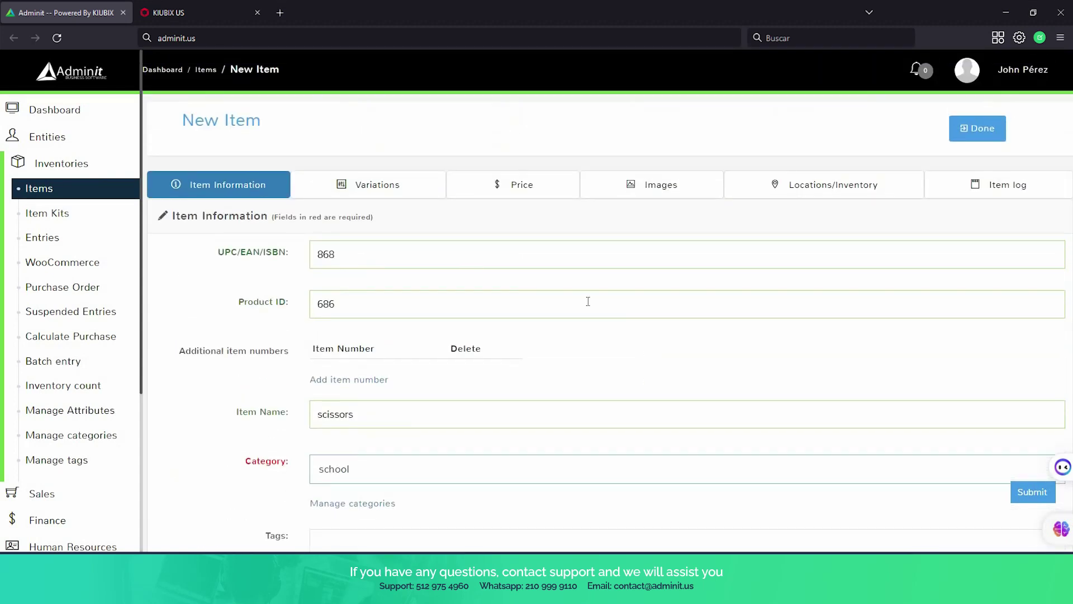
pyautogui.click(505, 188)
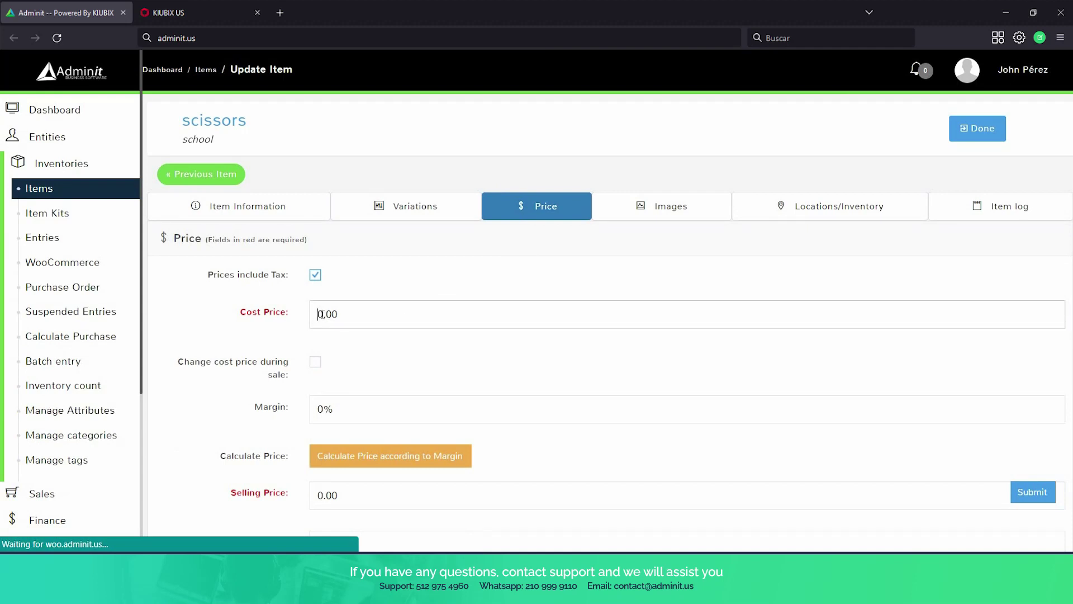
# Set cost price 1.99 and 10% margin, calculating a 2.54 selling price.
pyautogui.doubleClick(340, 318)
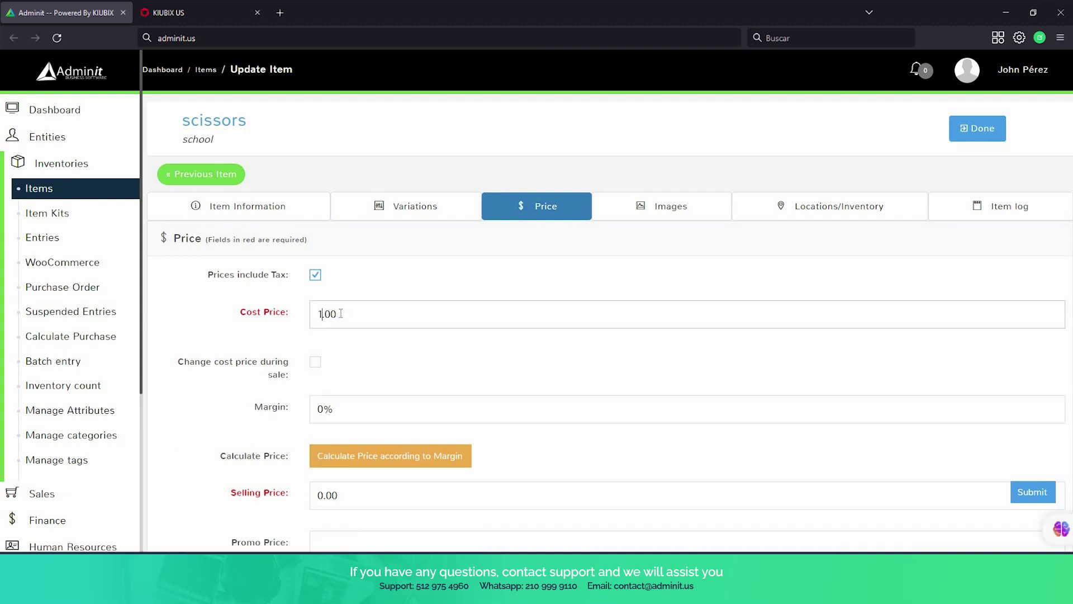
pyautogui.write('1.00')
pyautogui.write('99')
pyautogui.click(321, 417)
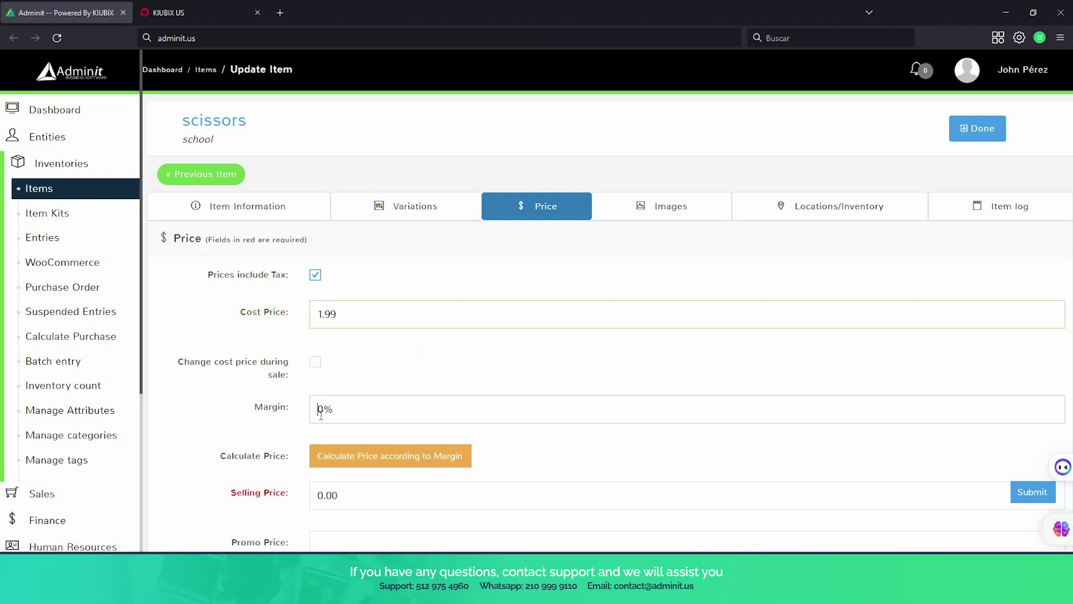
pyautogui.write('1')
pyautogui.scroll(-1, 364, 418)
pyautogui.click(362, 390)
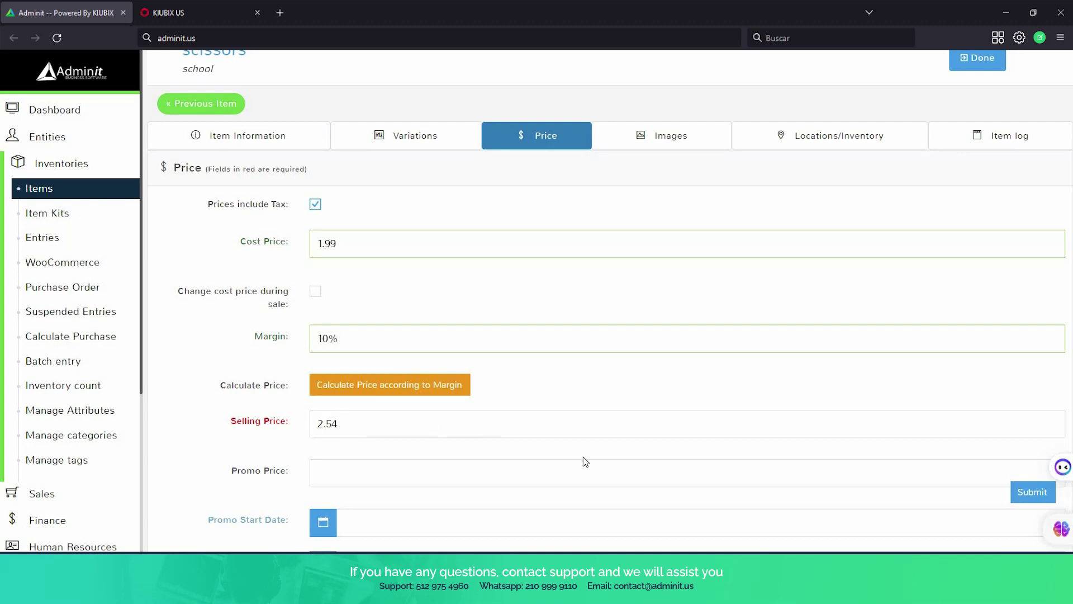
pyautogui.scroll(1, 585, 462)
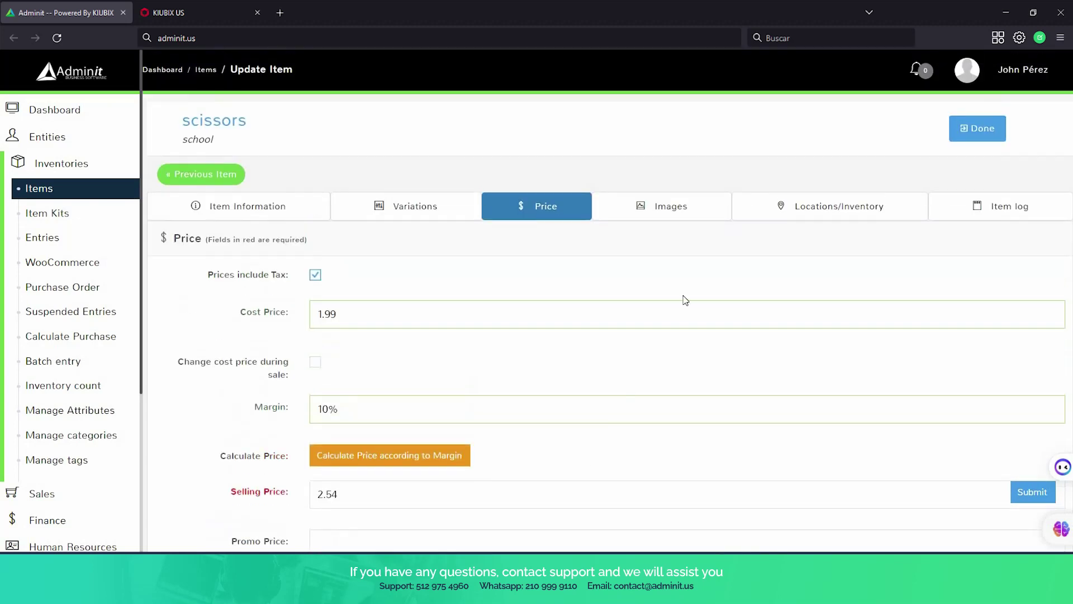
pyautogui.click(674, 215)
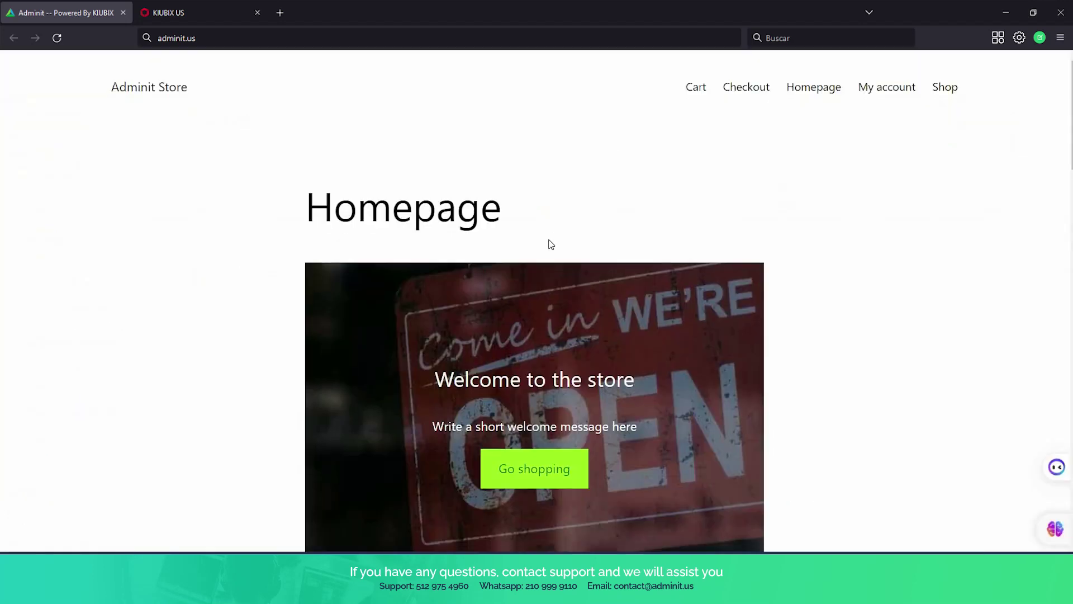
# Scroll the storefront down to New Products, which lists Gaming Laptop, notebook and Backpack but no scissors.
pyautogui.scroll(-4, 402, 162)
pyautogui.scroll(-2, 457, 434)
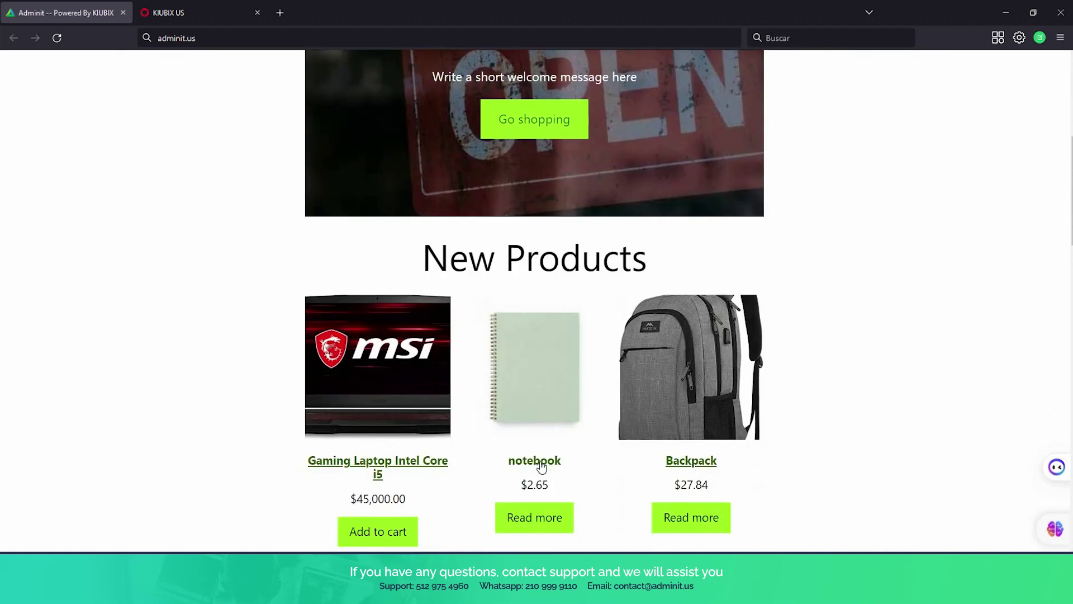
pyautogui.scroll(-3, 525, 458)
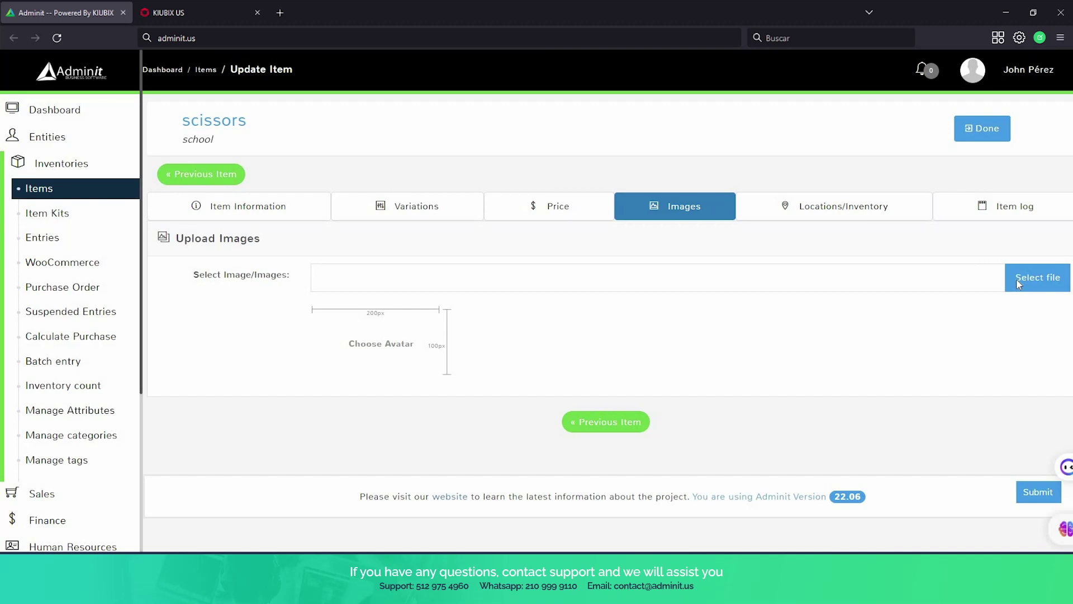
# Upload scissors.jpg as the scissors item's image, submit it, and view the WooCommerce page.
pyautogui.click(1018, 285)
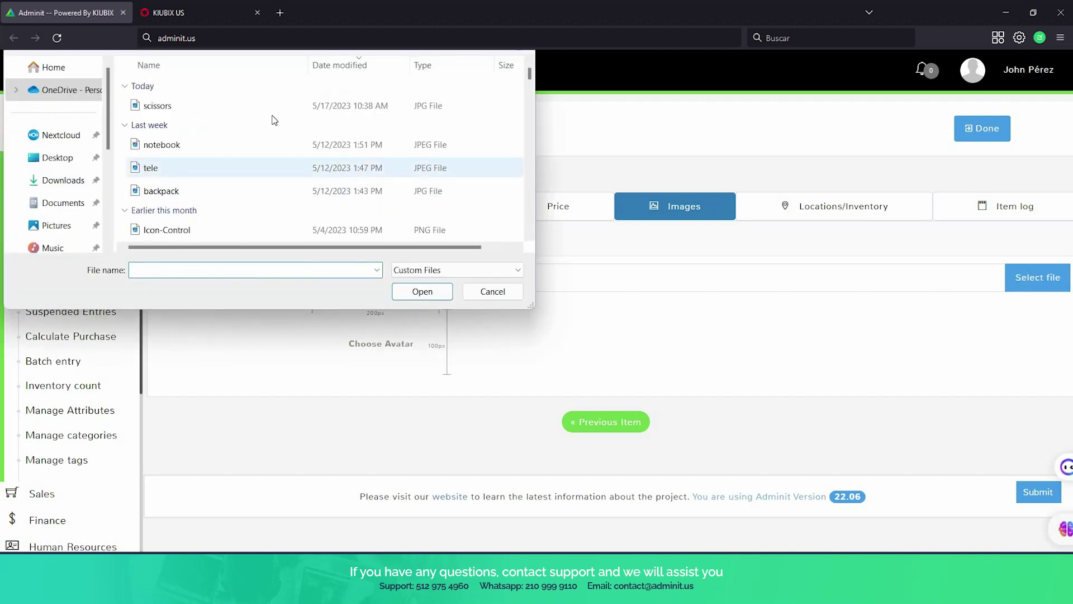
pyautogui.click(247, 109)
pyautogui.click(422, 291)
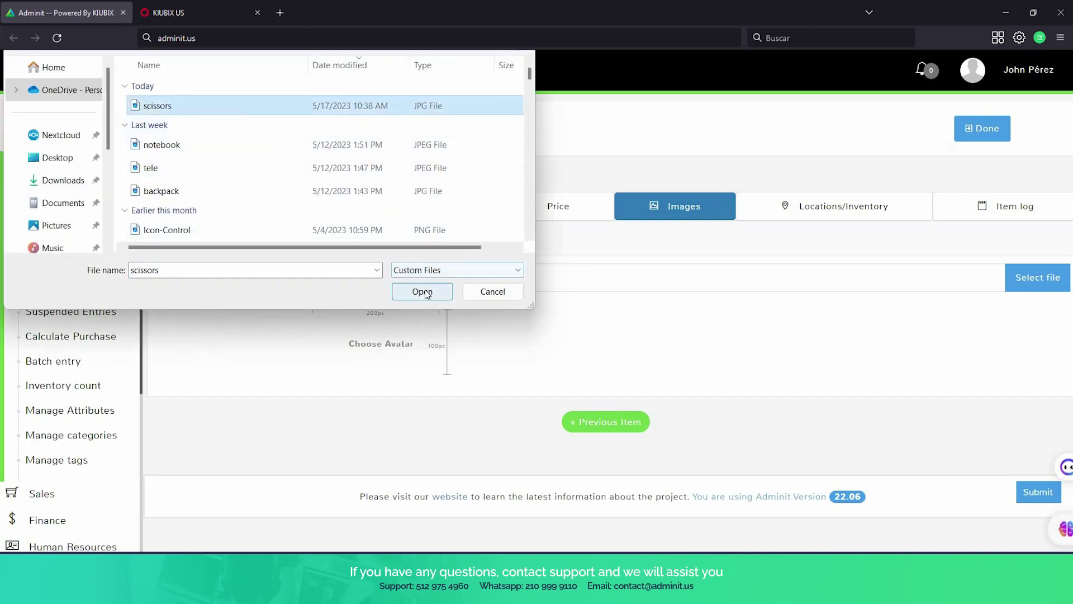
pyautogui.scroll(-1, 431, 299)
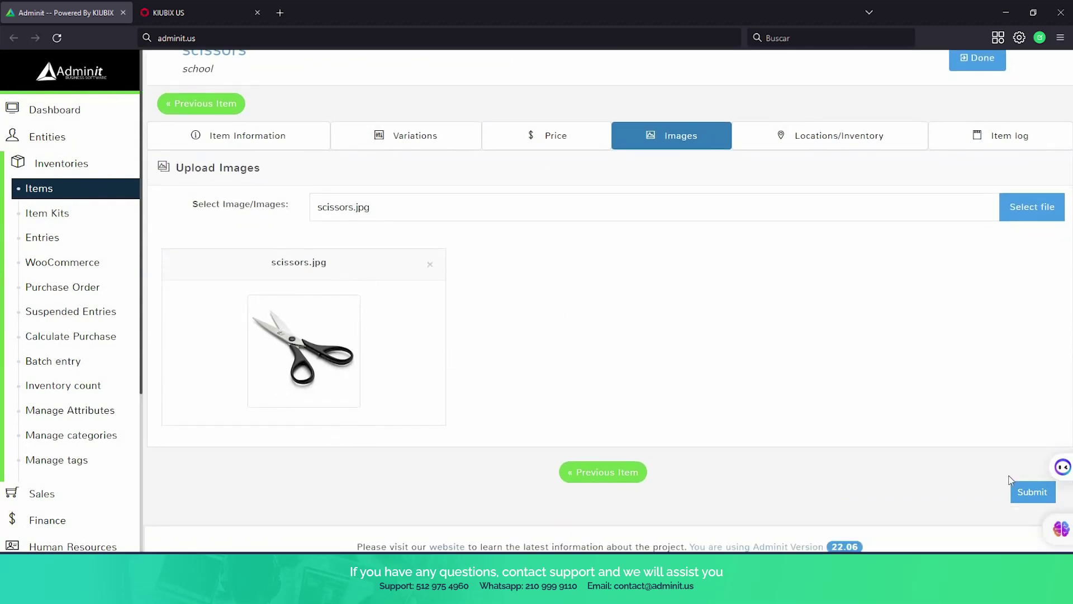
pyautogui.click(1020, 490)
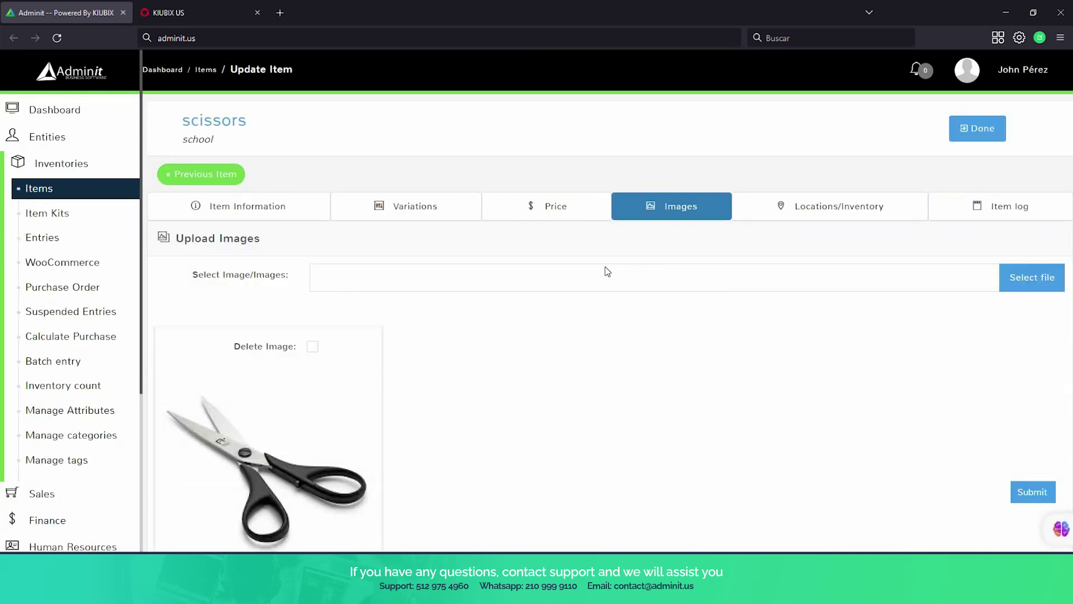
pyautogui.click(95, 267)
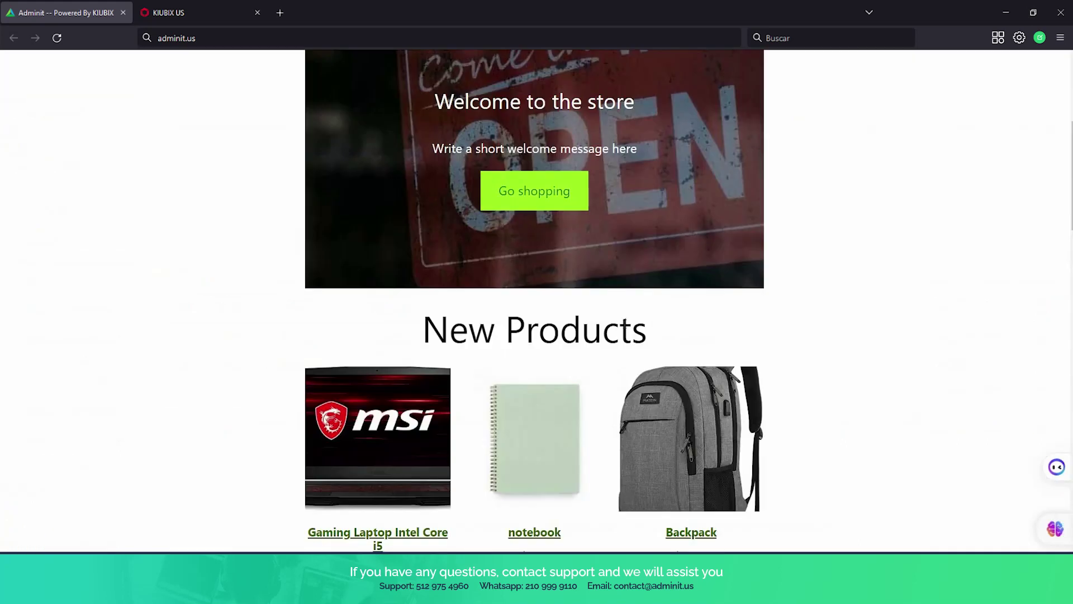
# Sync the items with WooCommerce so scissors is marked for synchronization like the others.
pyautogui.scroll(-5, 400, 210)
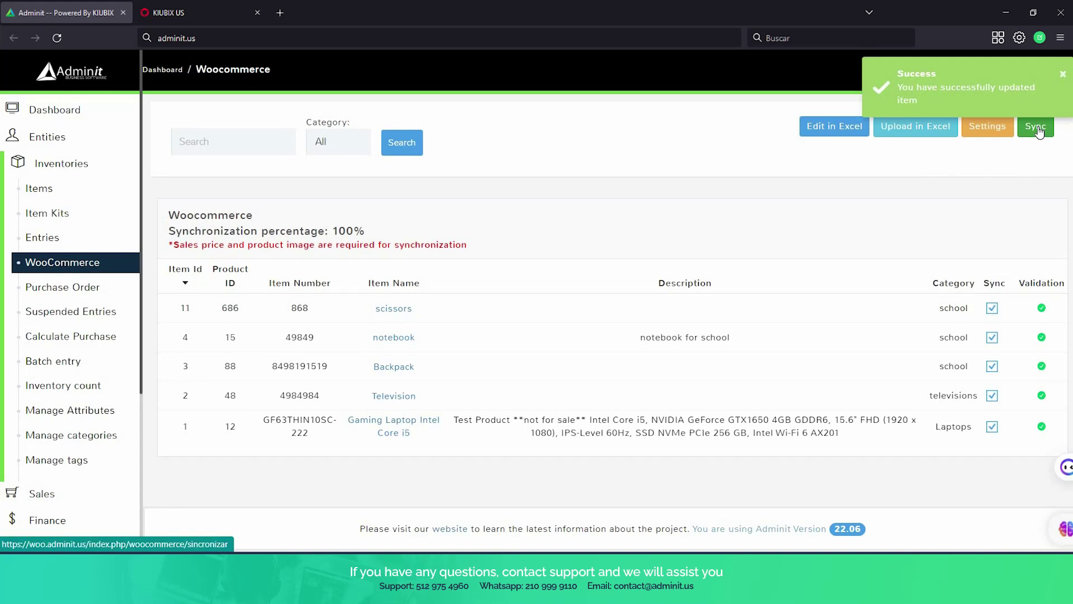
pyautogui.click(1037, 128)
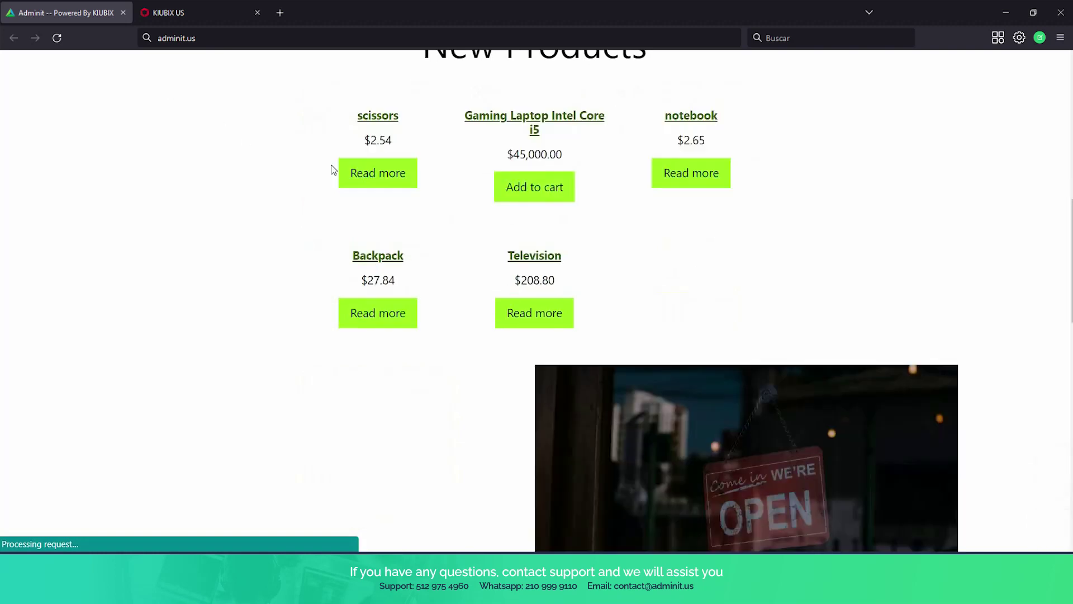
# Scroll the storefront's New Products grid to find scissors at $2.54 with its photo.
pyautogui.scroll(1, 659, 357)
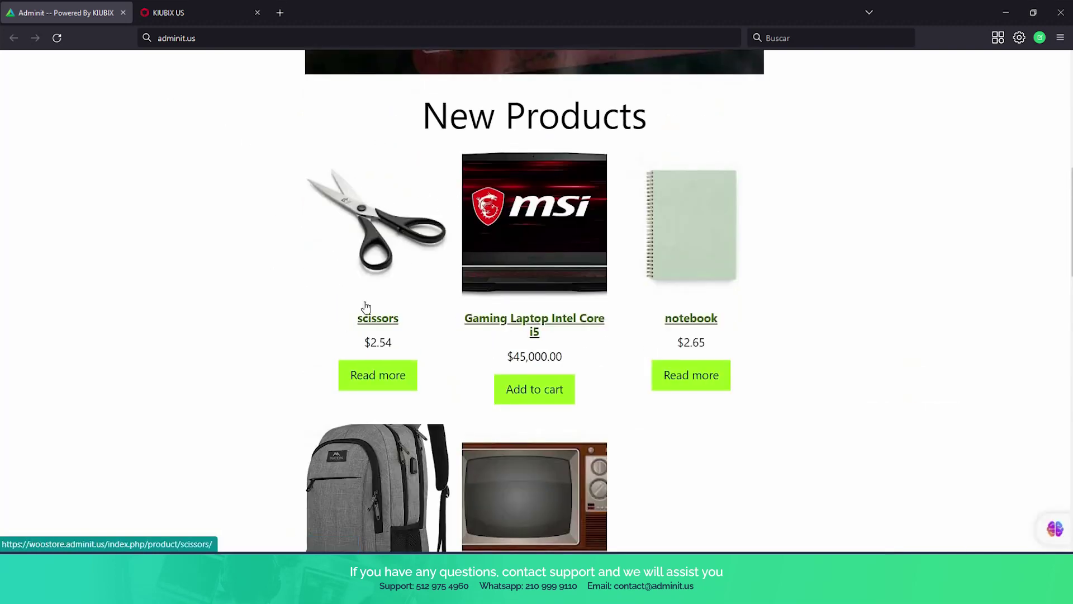
pyautogui.scroll(-2, 418, 279)
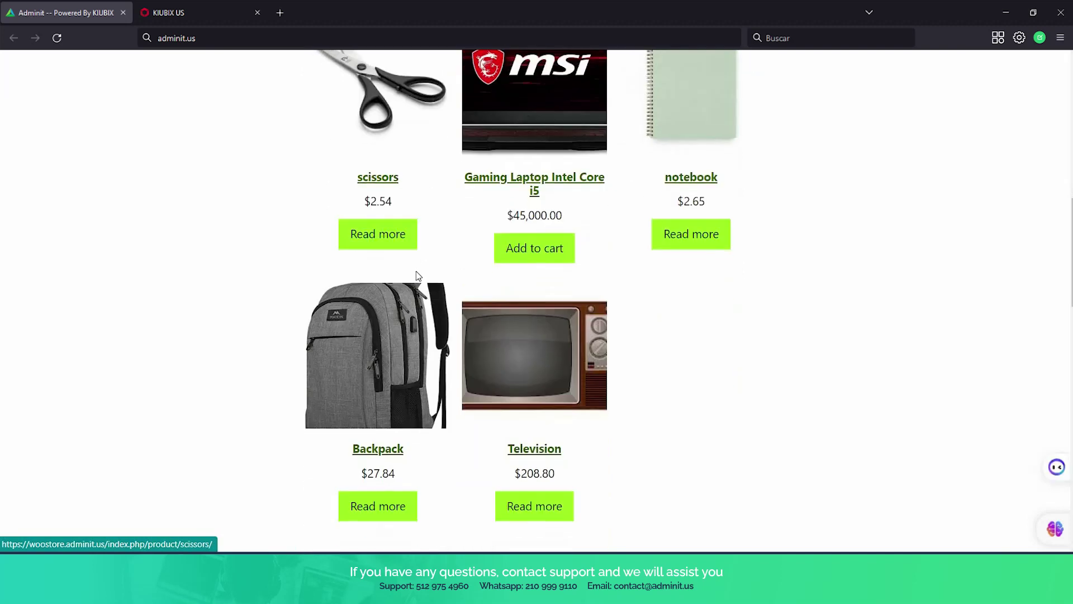
pyautogui.scroll(1, 416, 279)
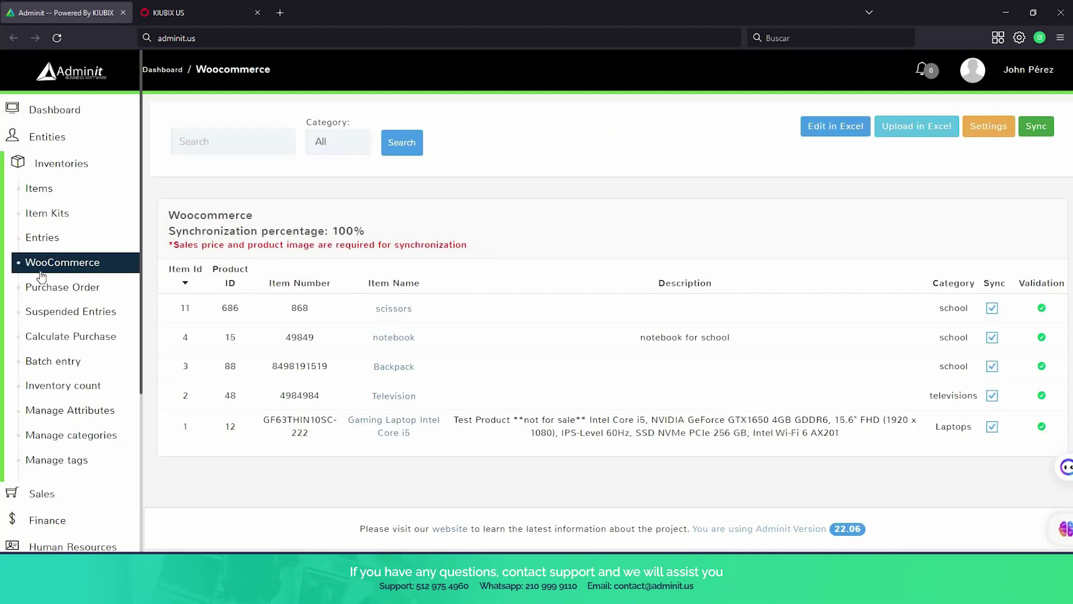
# Export the WooCommerce product list to Excel, check the five-item Items list, then return to WooCommerce.
pyautogui.click(44, 264)
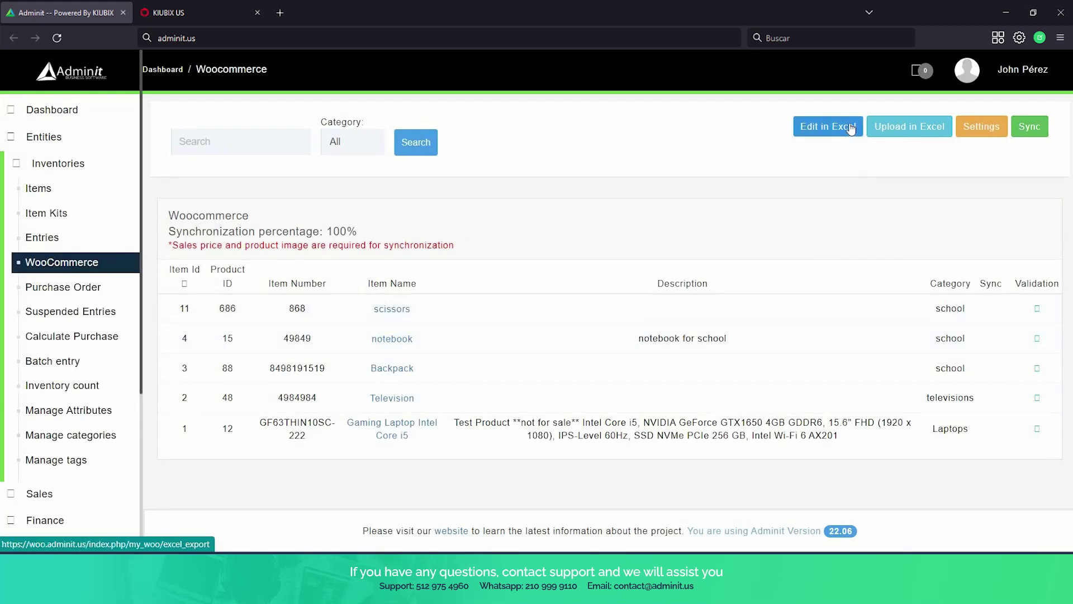
pyautogui.click(815, 128)
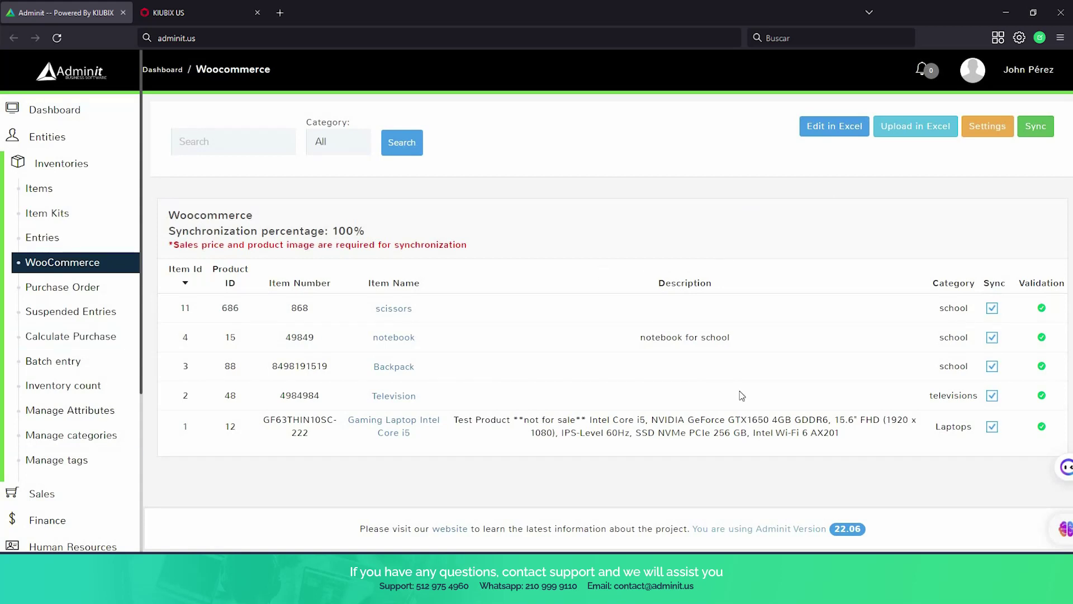
pyautogui.click(60, 190)
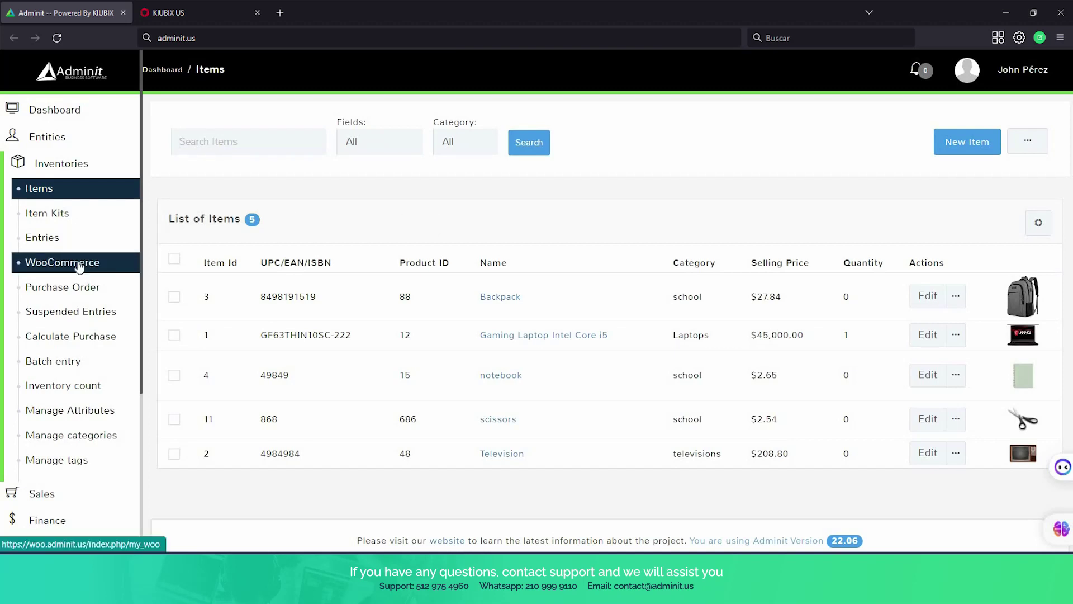
pyautogui.click(79, 267)
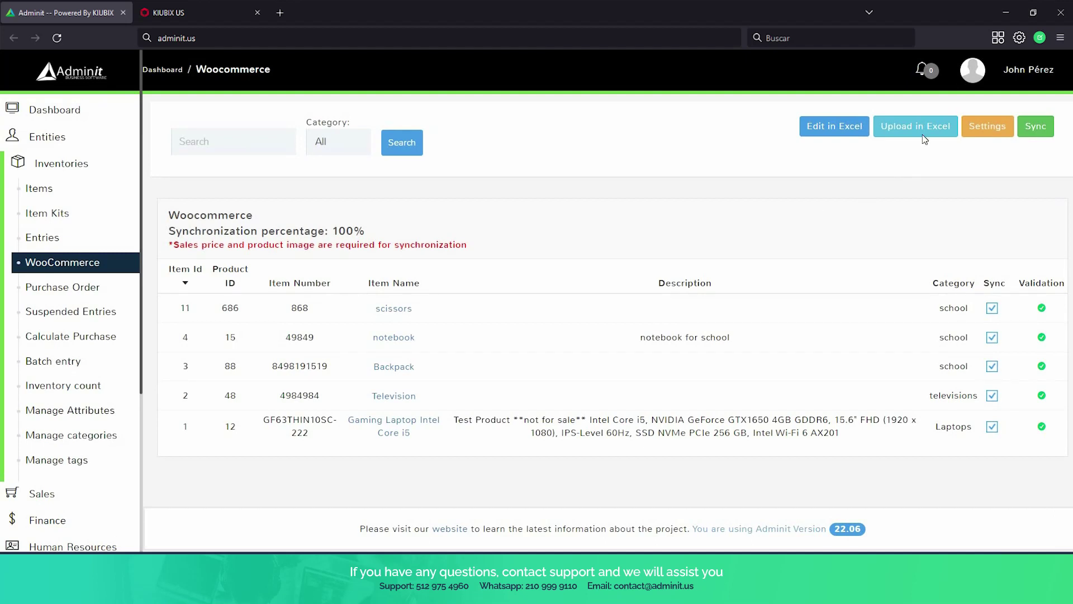